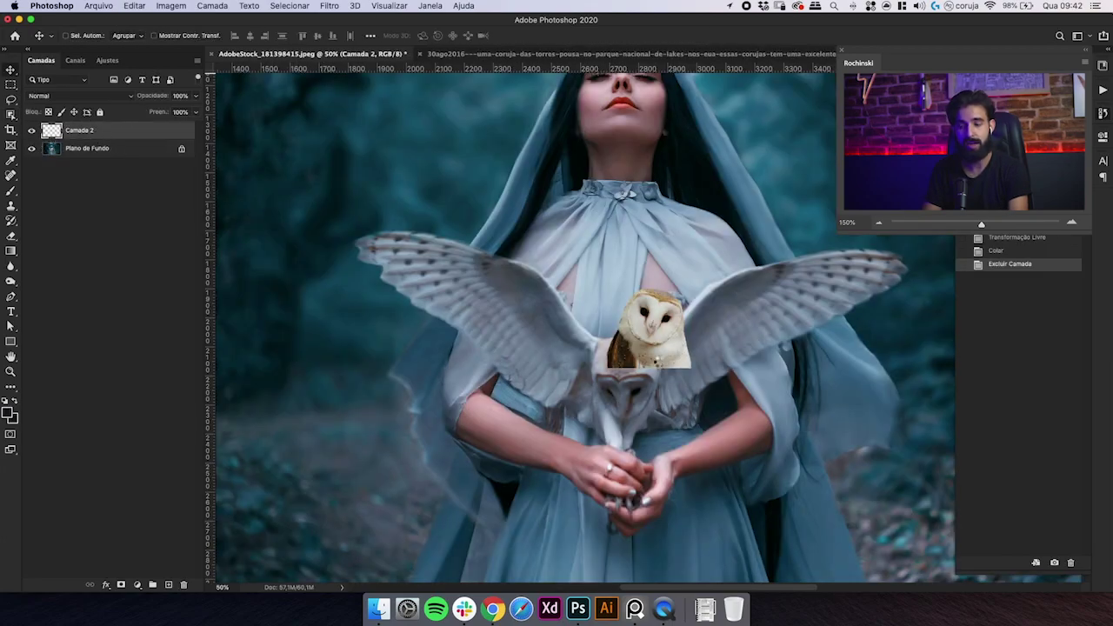
# - Convert the pasted owl layer to a smart object and position and rotate it over the original owl's head
pyautogui.press('super+shift+o')
pyautogui.moveTo(630, 385); pyautogui.dragTo(604, 445)
pyautogui.press('super+t')
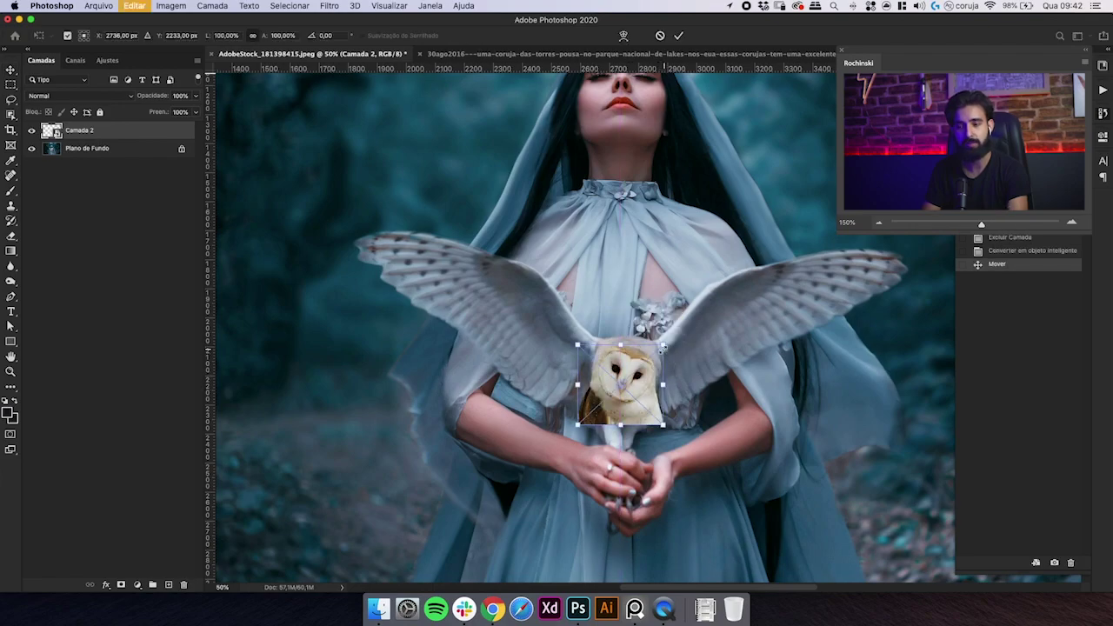
pyautogui.moveTo(675, 335); pyautogui.dragTo(676, 331)
pyautogui.moveTo(621, 384); pyautogui.dragTo(684, 363)
pyautogui.press('Return')
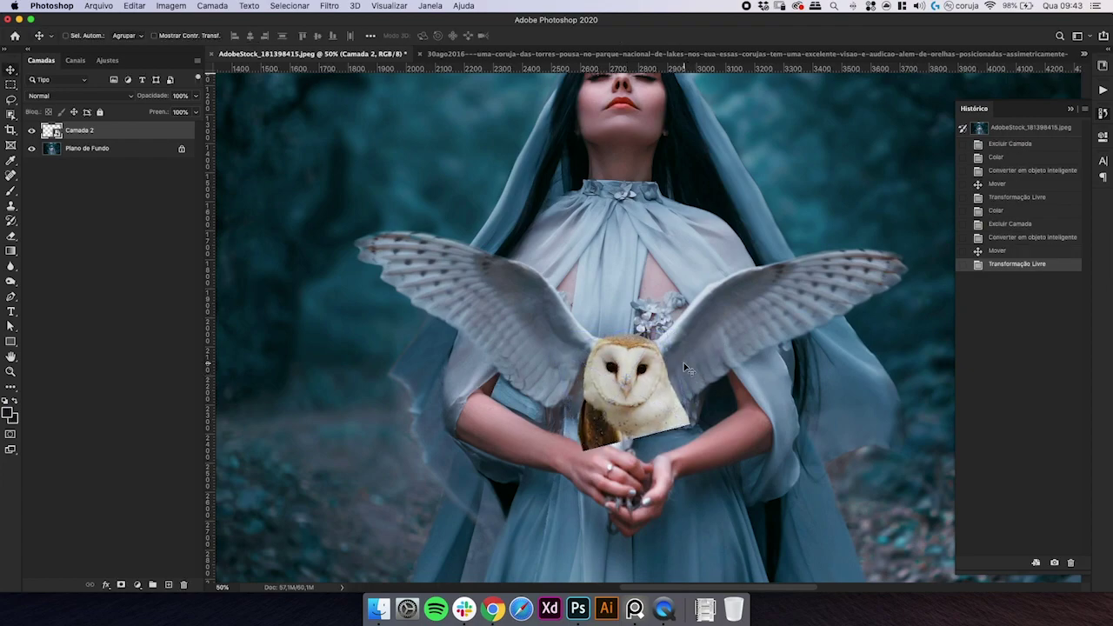
# - Set Camada 2 to 60% opacity and nudge it up to align with the original owl's head
pyautogui.press('6')
pyautogui.hotkey('shift', 'Up')
pyautogui.click(33, 130)
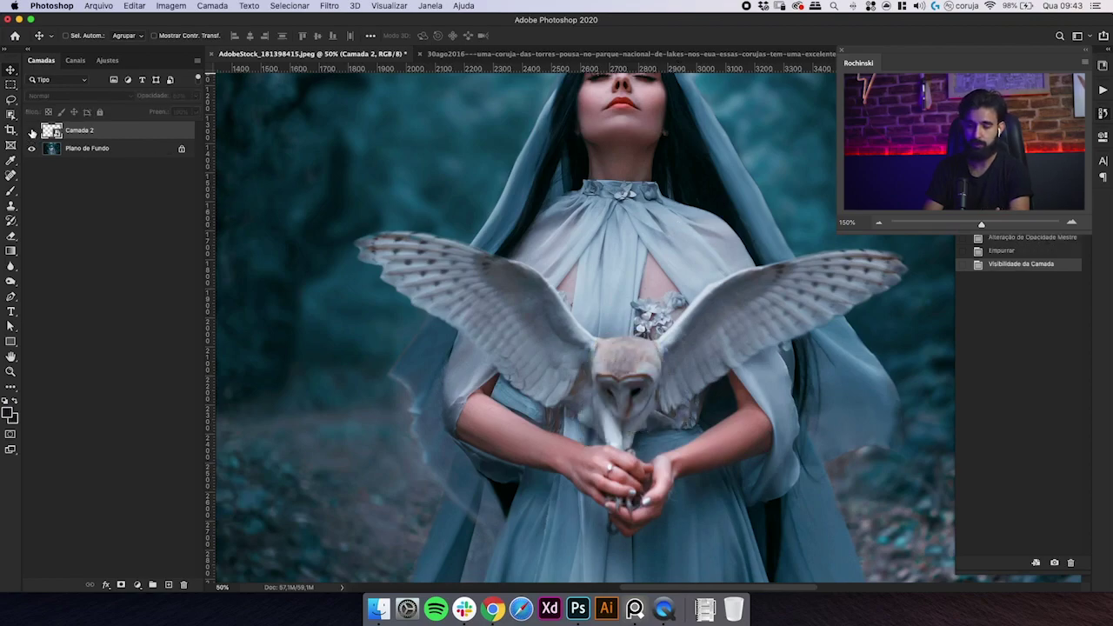
pyautogui.click(31, 131)
pyautogui.hotkey('shift', 'Up')
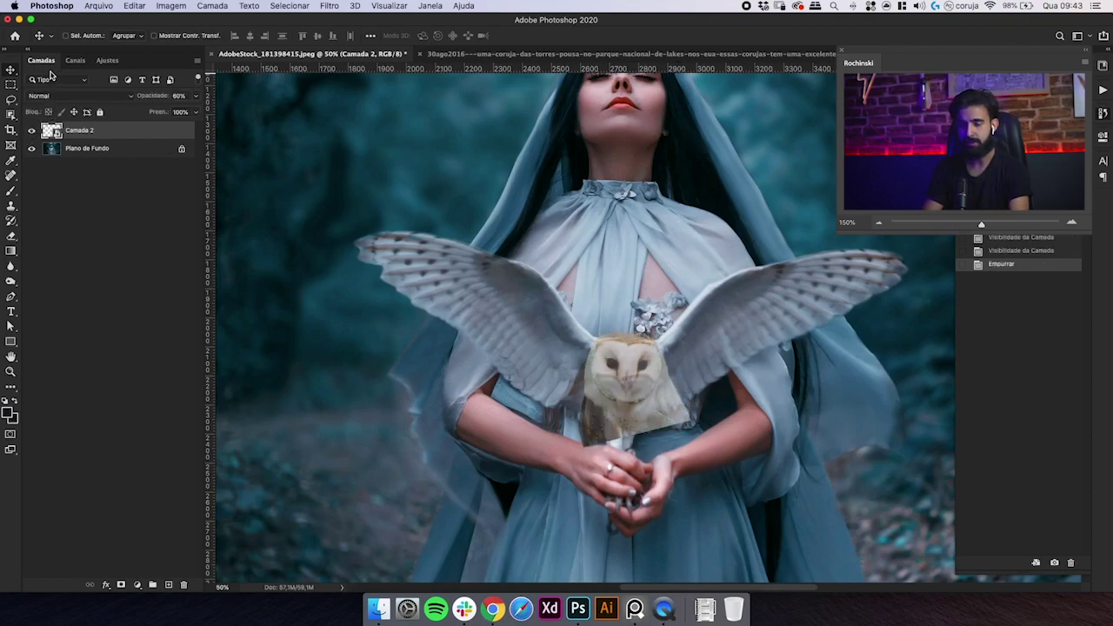
pyautogui.click(30, 131)
pyautogui.click(31, 130)
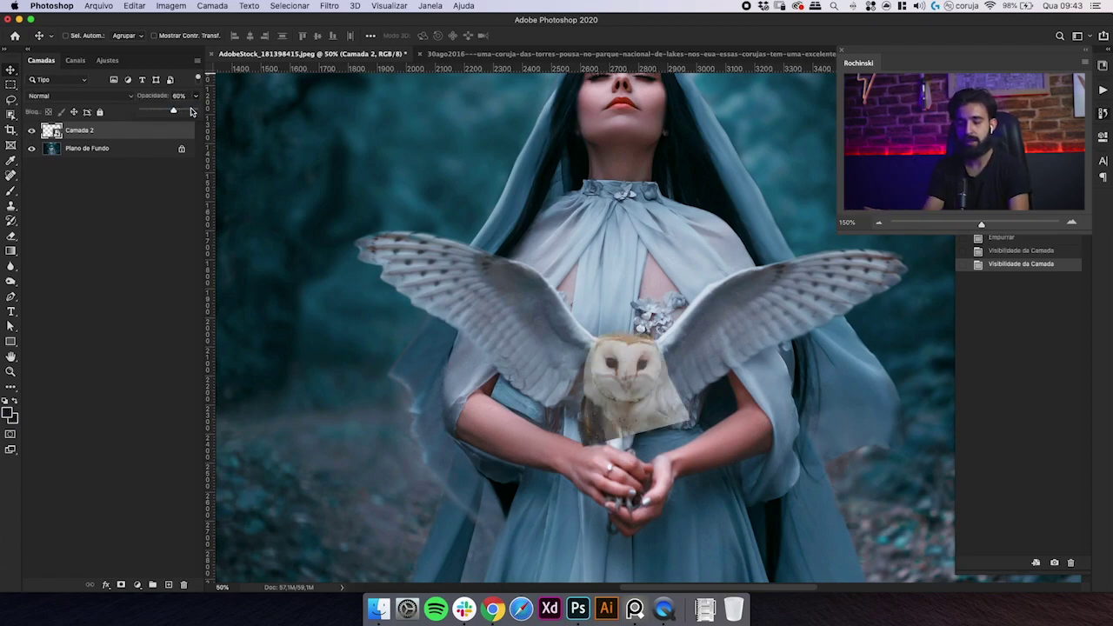
# - Restore Camada 2 to 100% opacity and add a layer mask to it
pyautogui.press('0')
pyautogui.press('super+plus')
pyautogui.press('super+plus')
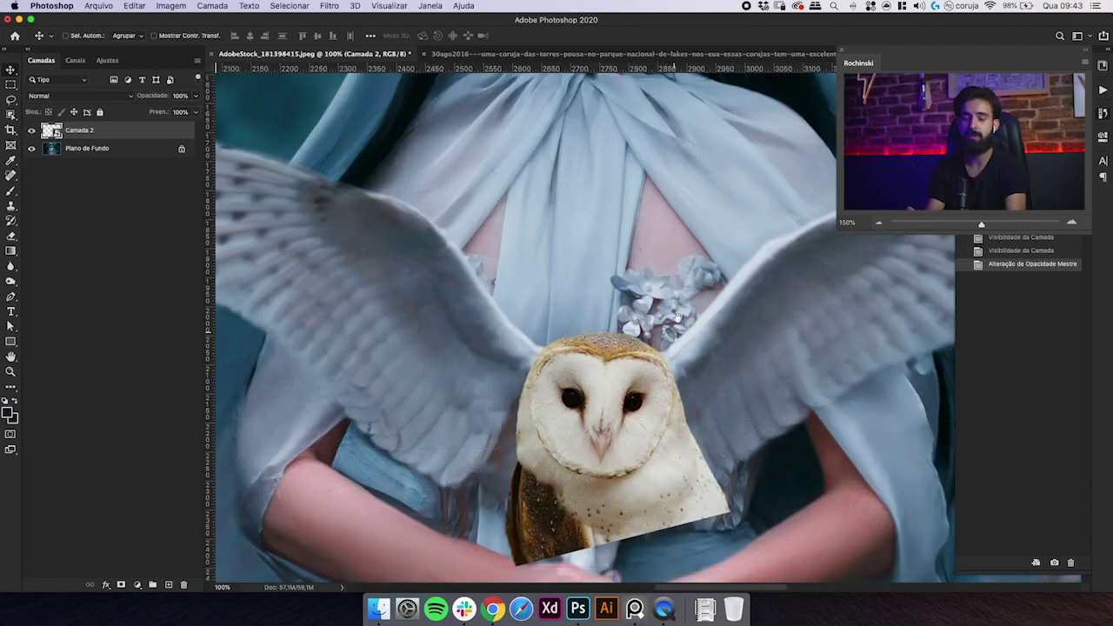
pyautogui.moveTo(667, 351); pyautogui.dragTo(669, 235)
pyautogui.click(120, 585)
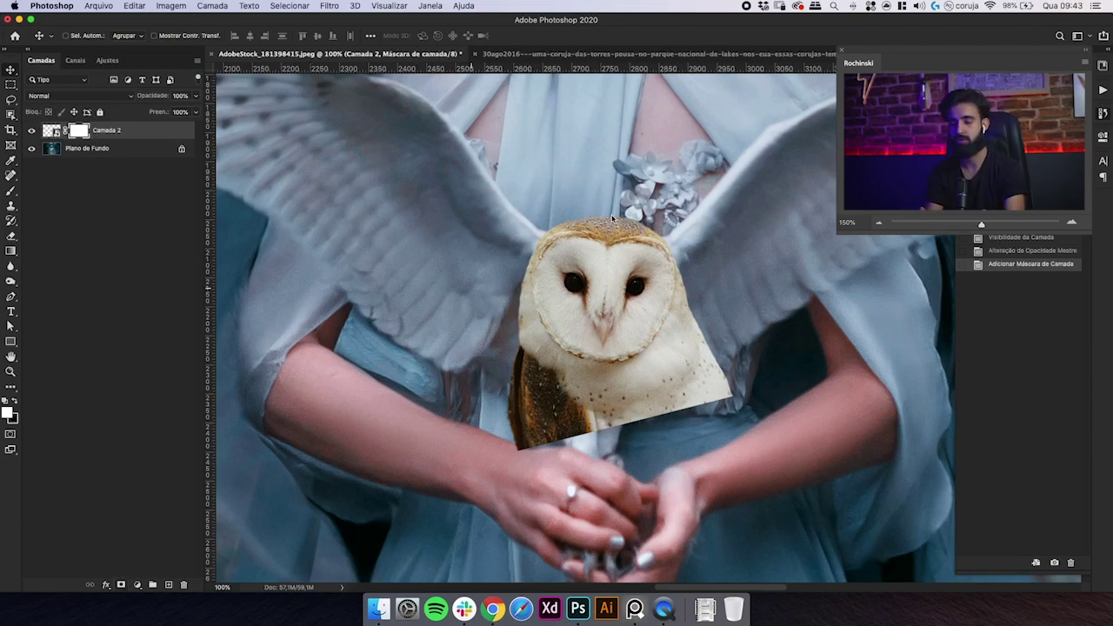
# - Paint black on the mask with the Brush at 100% flow to hide the pasted body and background around the owl's face
pyautogui.press('b')
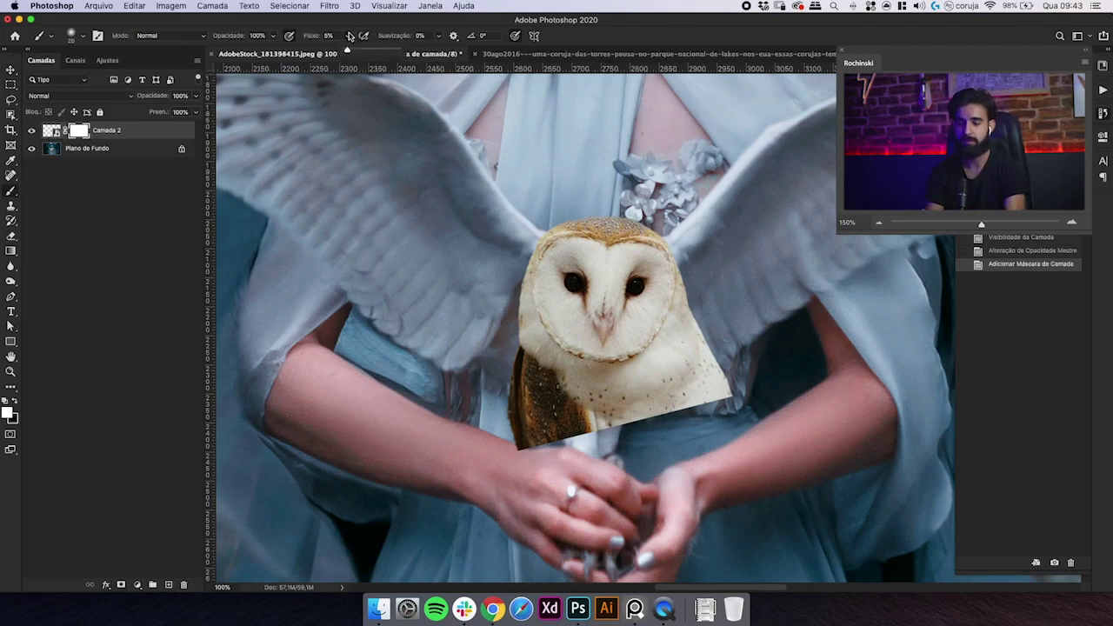
pyautogui.click(698, 303)
pyautogui.press('x')
pyautogui.click(709, 331)
pyautogui.moveTo(696, 315)
pyautogui.mouseDown()
pyautogui.moveTo(692, 382)
pyautogui.moveTo(687, 295)
pyautogui.moveTo(677, 413)
pyautogui.moveTo(720, 350)
pyautogui.moveTo(699, 397)
pyautogui.moveTo(672, 386)
pyautogui.moveTo(708, 427)
pyautogui.moveTo(522, 365)
pyautogui.moveTo(539, 435)
pyautogui.moveTo(569, 422)
pyautogui.moveTo(632, 429)
pyautogui.moveTo(680, 396)
pyautogui.moveTo(696, 360)
pyautogui.moveTo(687, 305)
pyautogui.mouseUp()
pyautogui.press(']')
pyautogui.press(']')
pyautogui.press(']')
pyautogui.click(32, 130)
pyautogui.click(32, 131)
pyautogui.moveTo(514, 343)
pyautogui.mouseDown()
pyautogui.moveTo(514, 268)
pyautogui.moveTo(520, 347)
pyautogui.moveTo(484, 297)
pyautogui.moveTo(515, 277)
pyautogui.moveTo(482, 244)
pyautogui.moveTo(521, 280)
pyautogui.mouseUp()
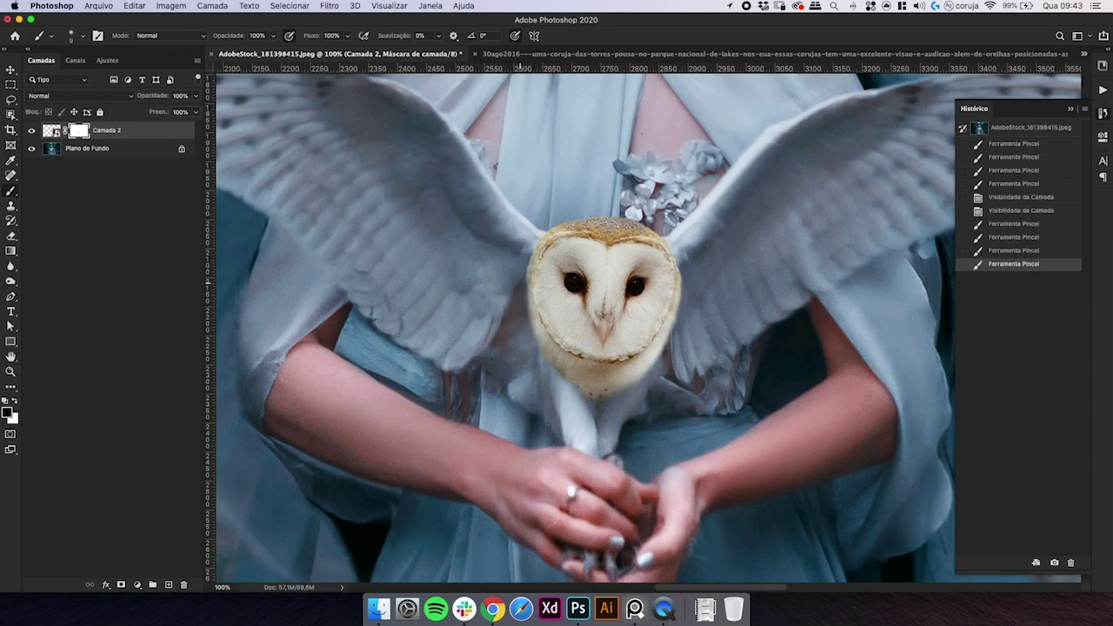
# - Examine the masked owl head at different magnifications and compare it with the original by toggling Camada 2's visibility
pyautogui.press('super+minus')
pyautogui.press('super+minus')
pyautogui.press('super+minus')
pyautogui.press('super+minus')
pyautogui.press('super+minus')
pyautogui.press('super+minus')
pyautogui.press('super+plus')
pyautogui.press('super+plus')
pyautogui.press('super+plus')
pyautogui.press('super+plus')
pyautogui.press('super+plus')
pyautogui.press('super+plus')
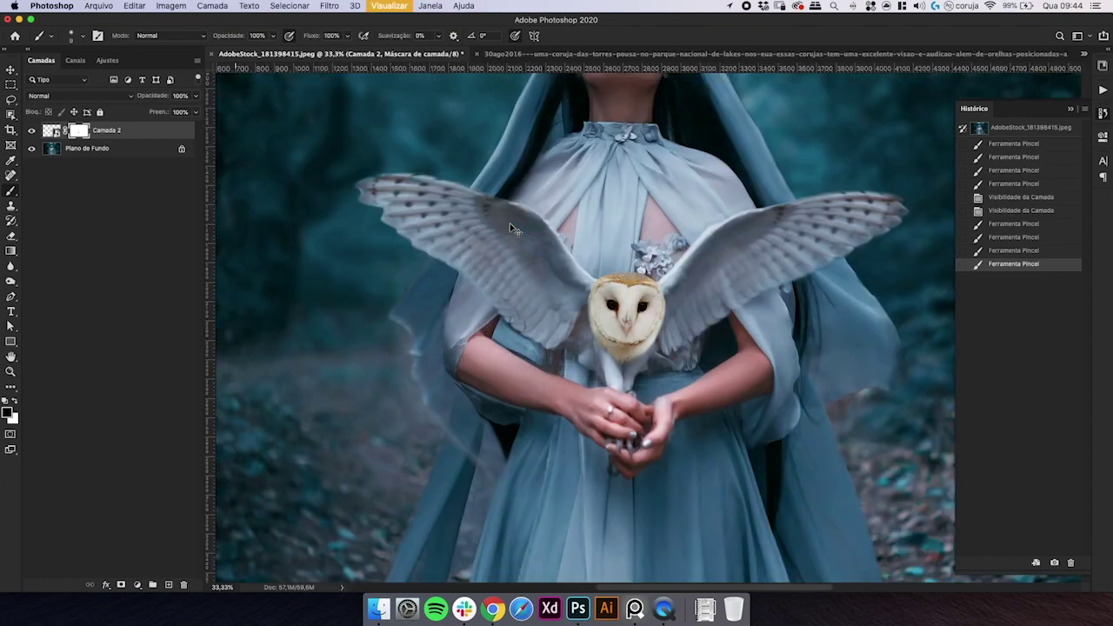
pyautogui.click(31, 130)
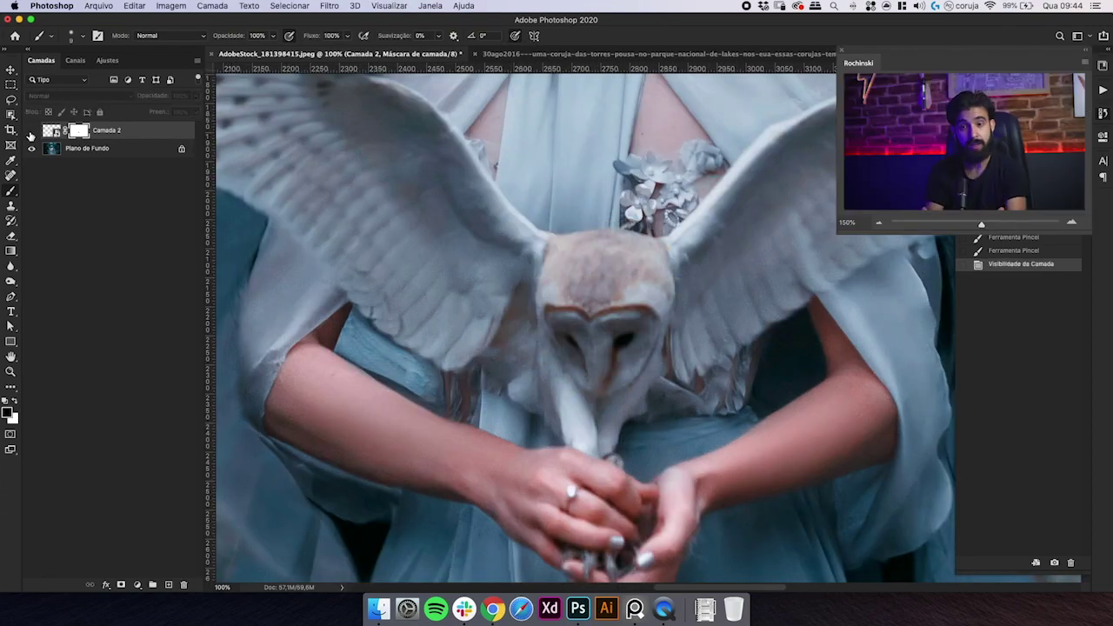
pyautogui.click(32, 130)
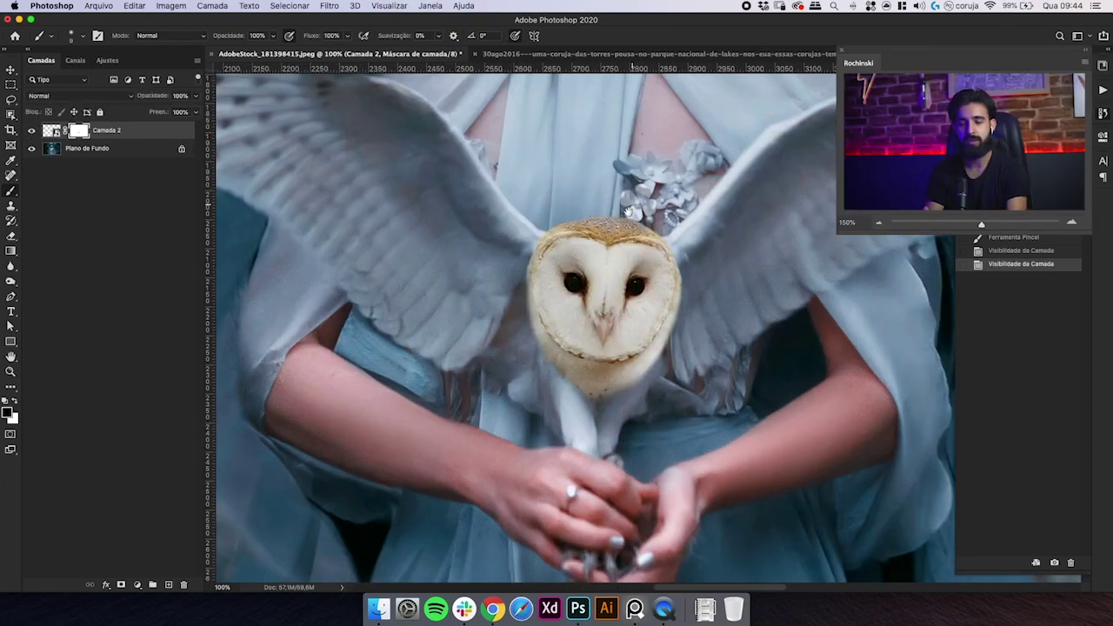
# - Add Curves and Vibrance adjustments clipped to Camada 2, with Vibrance on top, and remove the Hue/Saturation adjustment layer
pyautogui.moveTo(587, 214); pyautogui.dragTo(481, 202)
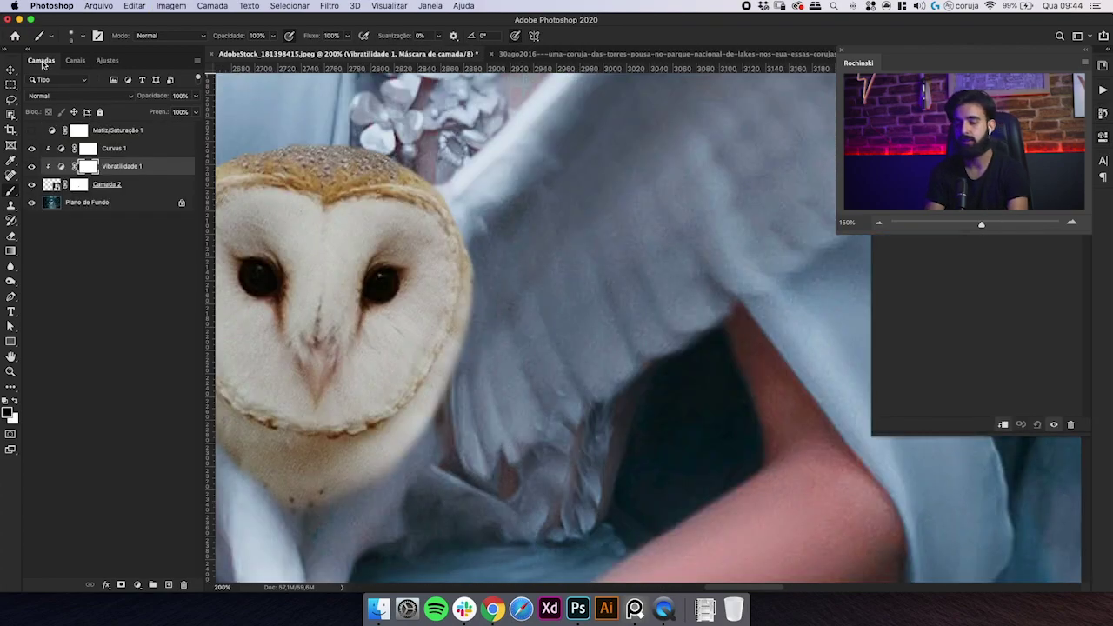
pyautogui.press('super+minus')
pyautogui.press('super+minus')
pyautogui.press('super+minus')
pyautogui.moveTo(258, 159); pyautogui.dragTo(137, 127)
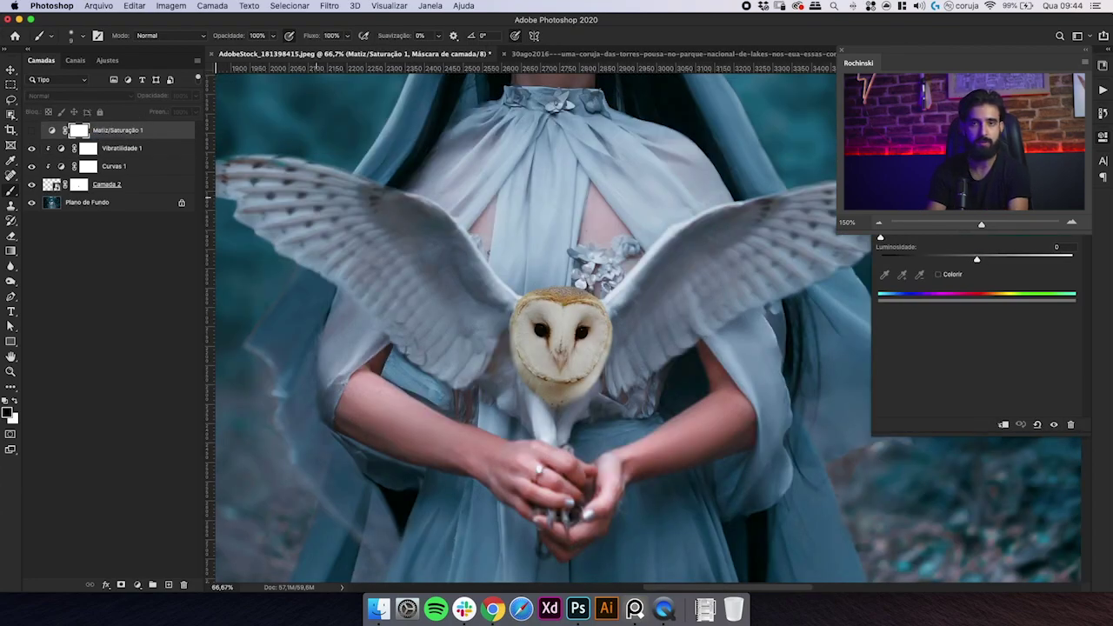
pyautogui.press('Delete')
# - Add a neutral gray Solid Color fill layer with saturation 0 and brightness 50, and set its blend mode to Color
pyautogui.click(136, 584)
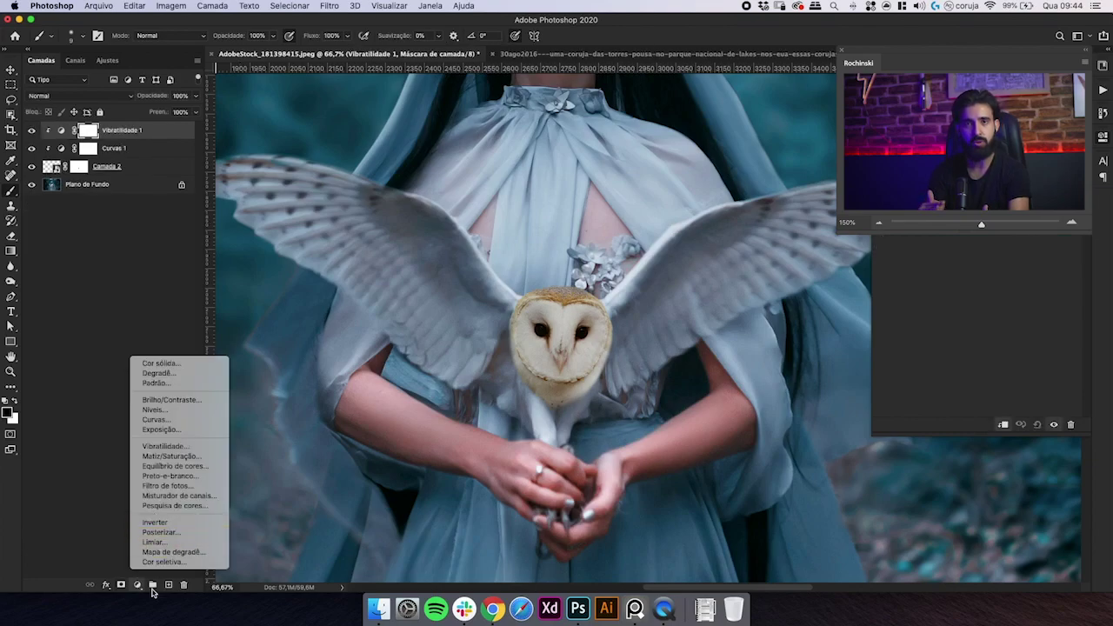
pyautogui.click(155, 364)
pyautogui.click(1007, 399)
pyautogui.moveTo(1009, 382); pyautogui.dragTo(971, 369)
pyautogui.write('50')
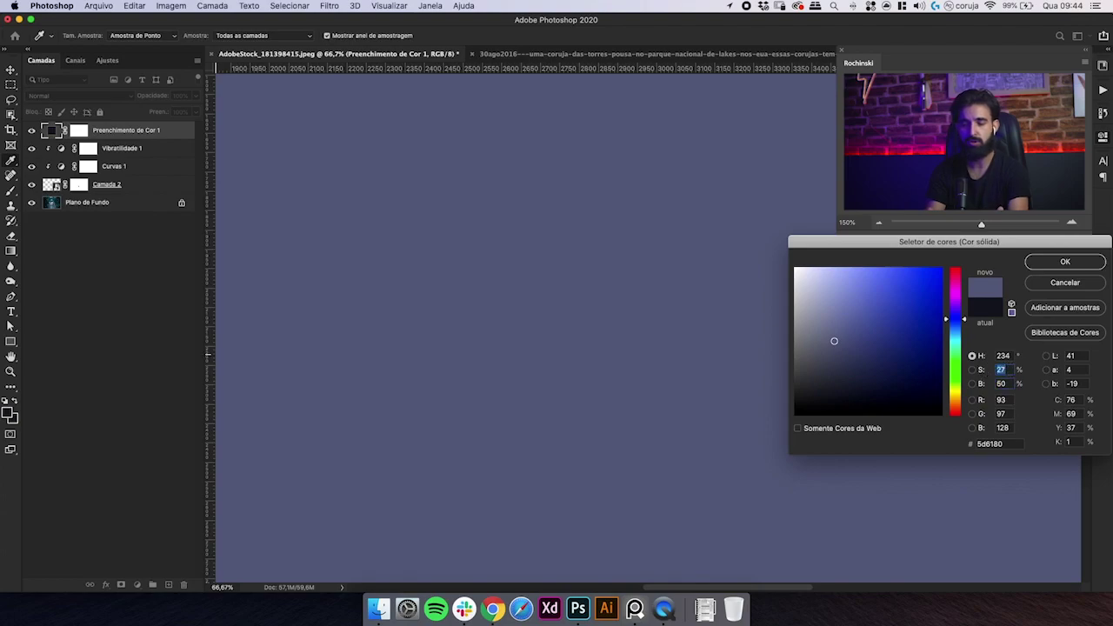
pyautogui.write('0')
pyautogui.click(1065, 261)
pyautogui.click(71, 98)
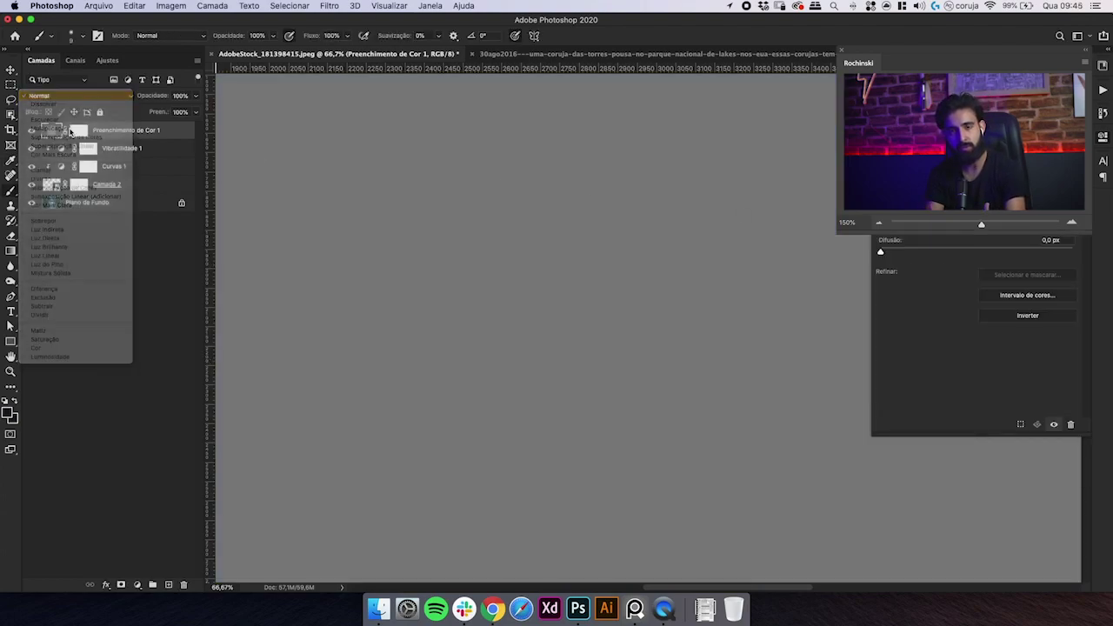
pyautogui.click(36, 348)
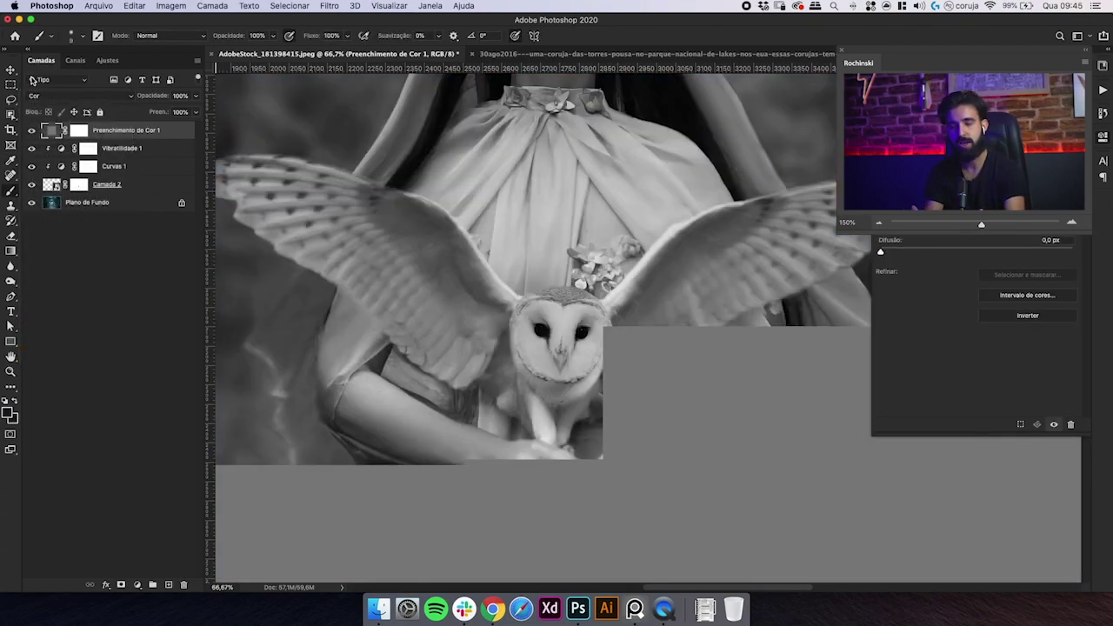
# - Duplicate the gray fill layer, set the copy's blend mode to Luminosity and rename it Cores
pyautogui.press('super+j')
pyautogui.click(53, 96)
pyautogui.click(44, 99)
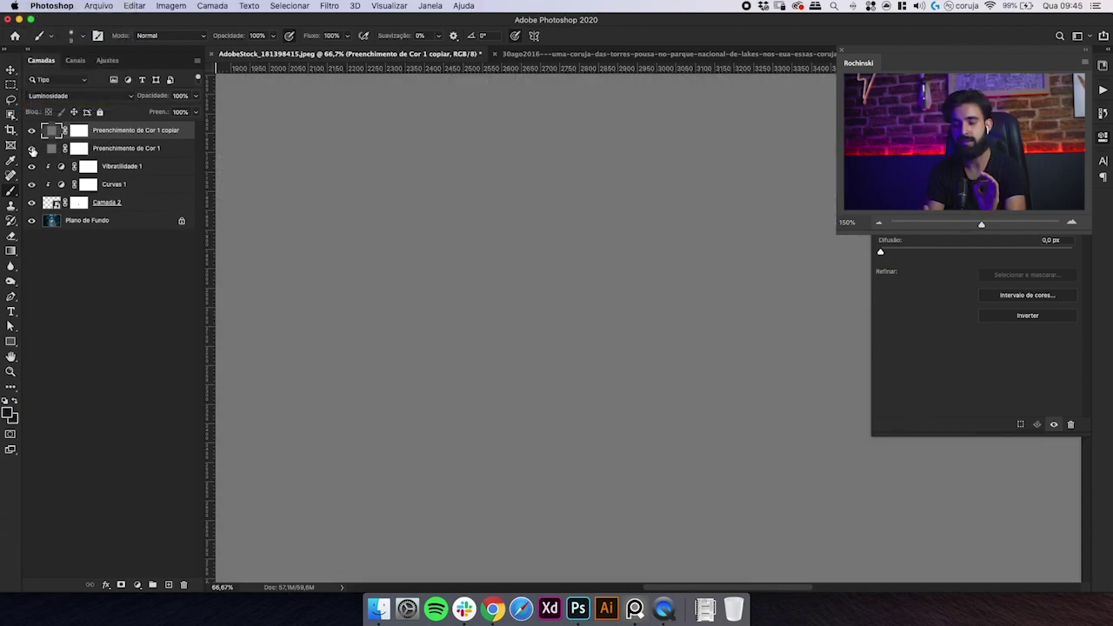
pyautogui.doubleClick(127, 130)
pyautogui.write('Cores')
pyautogui.press('Return')
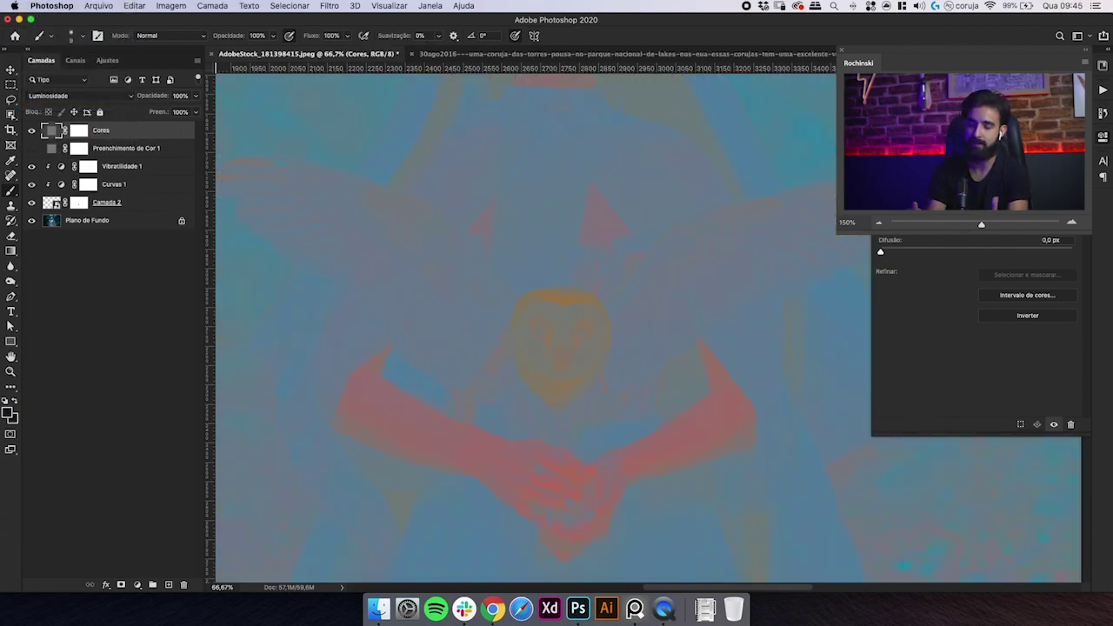
# - Rename the Color-mode gray fill layer to Valores and hide both gray check layers
pyautogui.doubleClick(91, 151)
pyautogui.write('Valores')
pyautogui.press('Return')
pyautogui.click(32, 149)
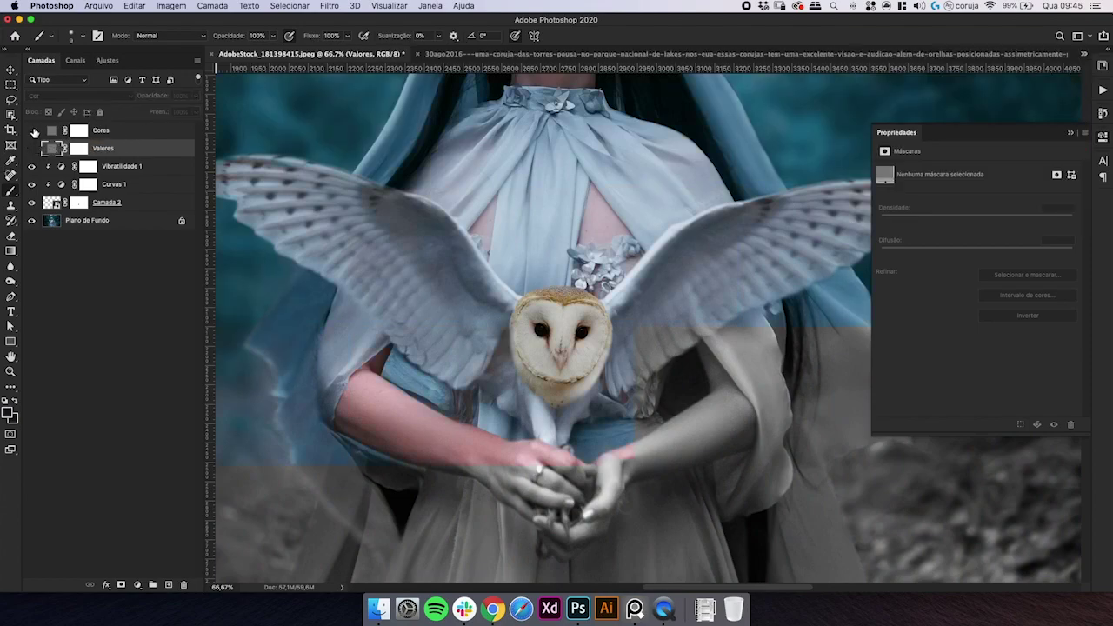
pyautogui.click(31, 129)
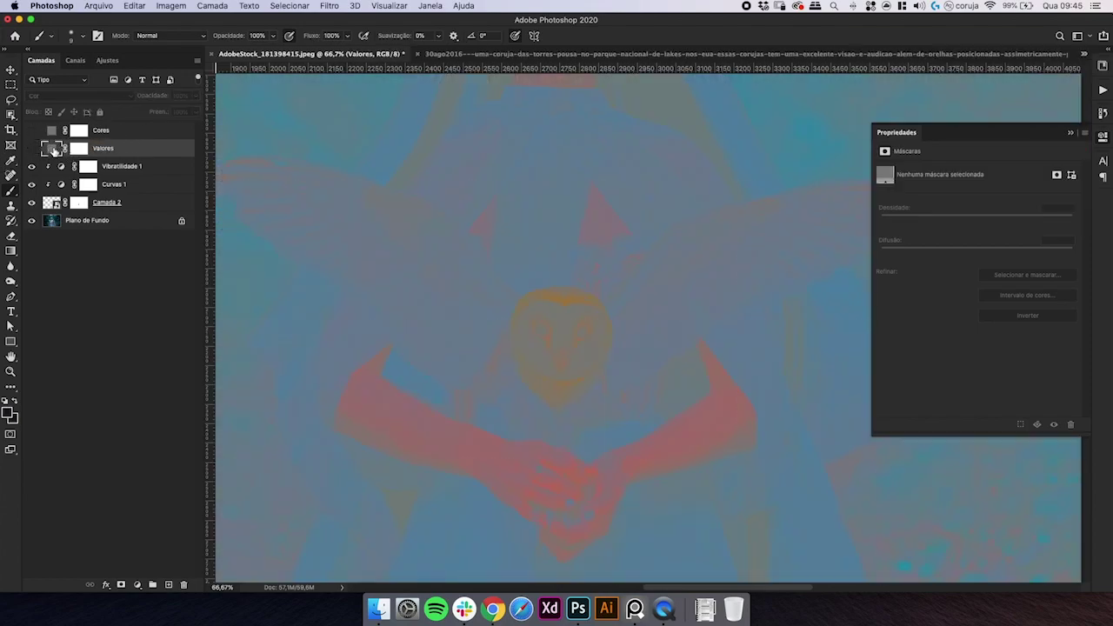
# - Reduce the owl head's vibrance to about -52 in the Vibrance adjustment layer
pyautogui.click(66, 165)
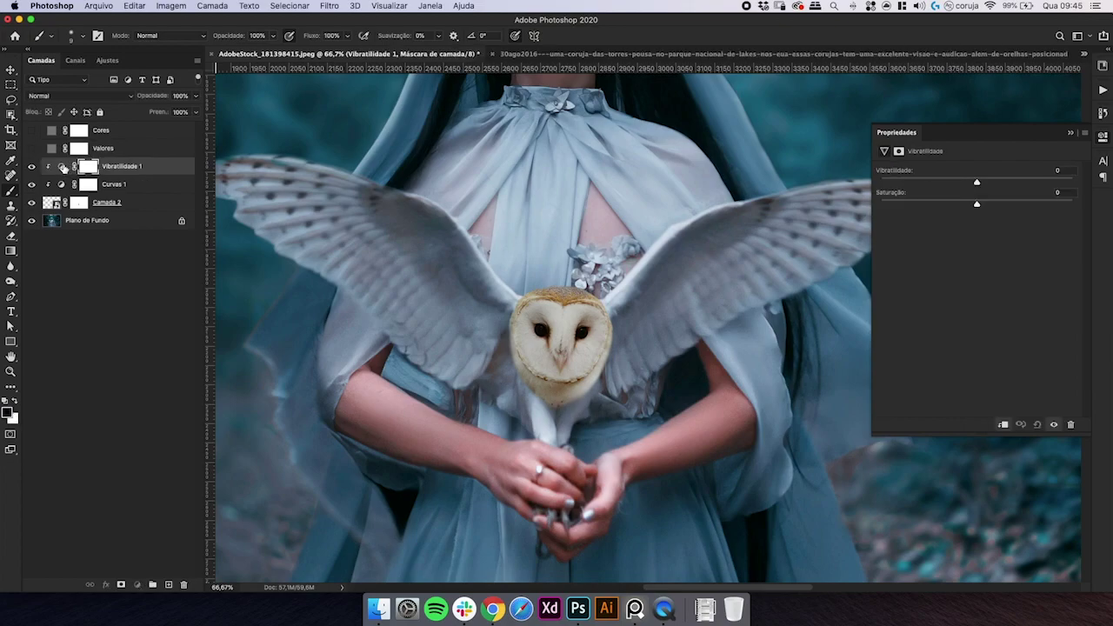
pyautogui.click(62, 167)
pyautogui.moveTo(957, 183); pyautogui.dragTo(938, 185)
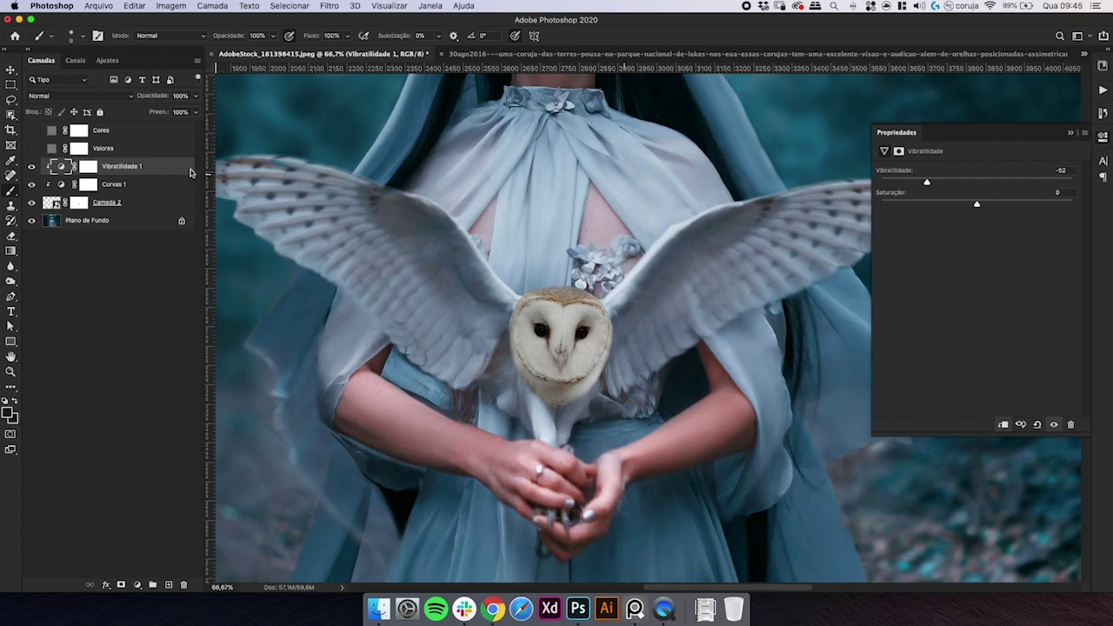
# - Place the Curves layer above Vibrance and move the blue channel's white point to input 213 to cool the owl head
pyautogui.moveTo(75, 184); pyautogui.dragTo(74, 161)
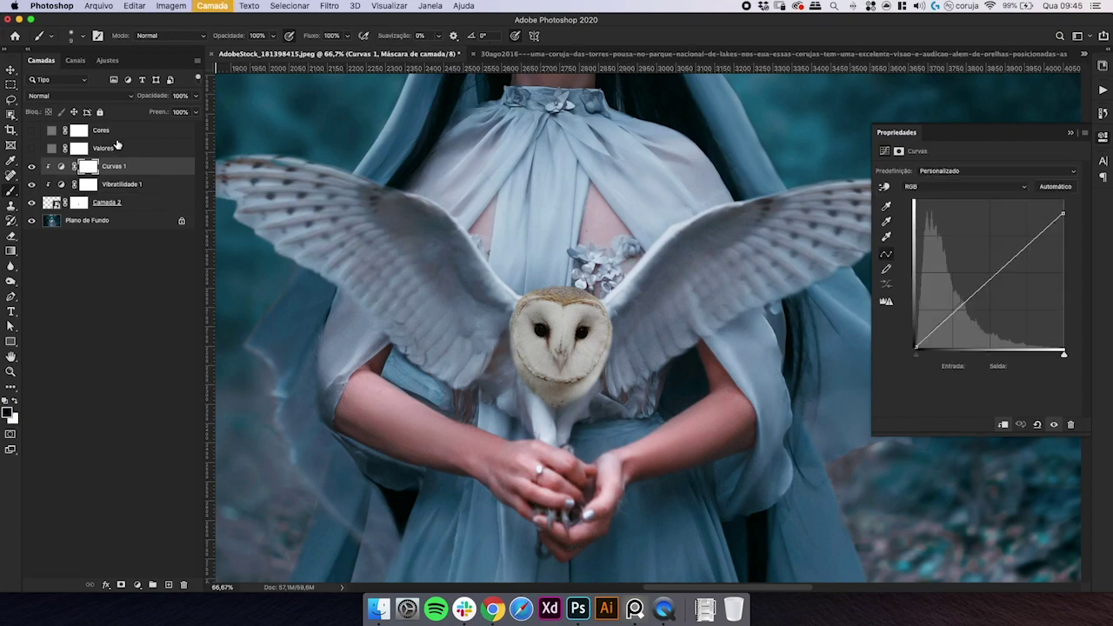
pyautogui.click(935, 186)
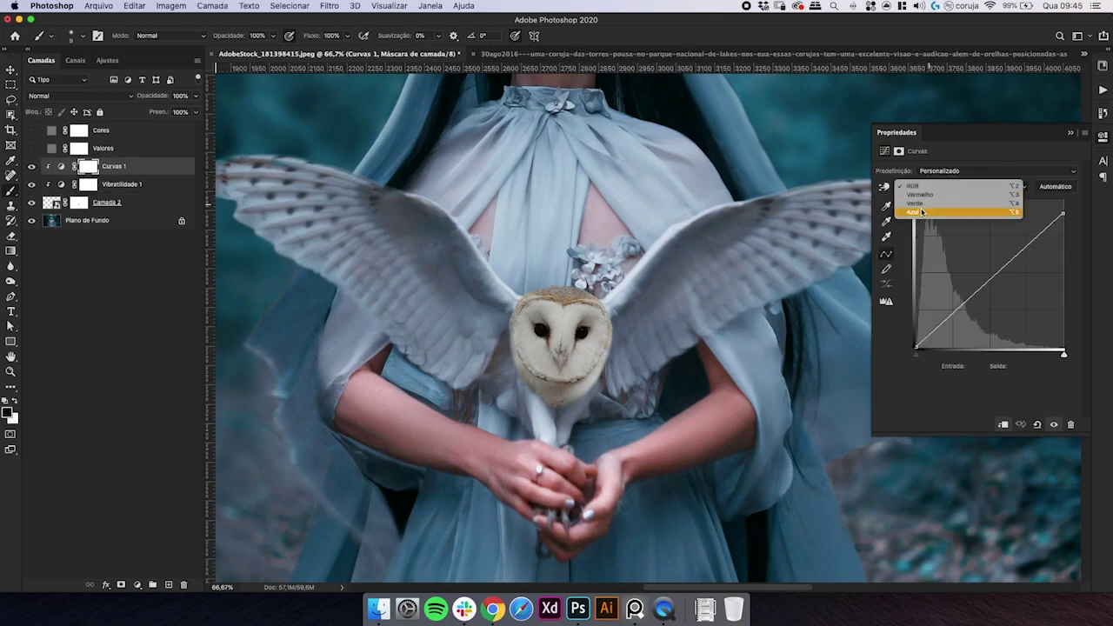
pyautogui.click(935, 214)
pyautogui.press('super+plus')
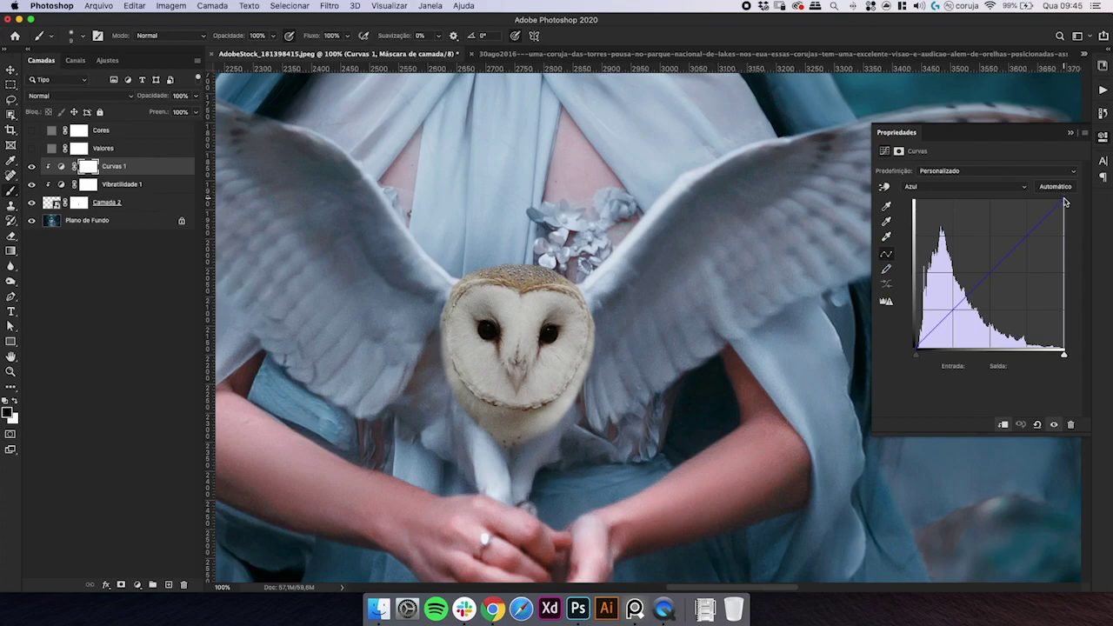
pyautogui.moveTo(1061, 200); pyautogui.dragTo(1051, 197)
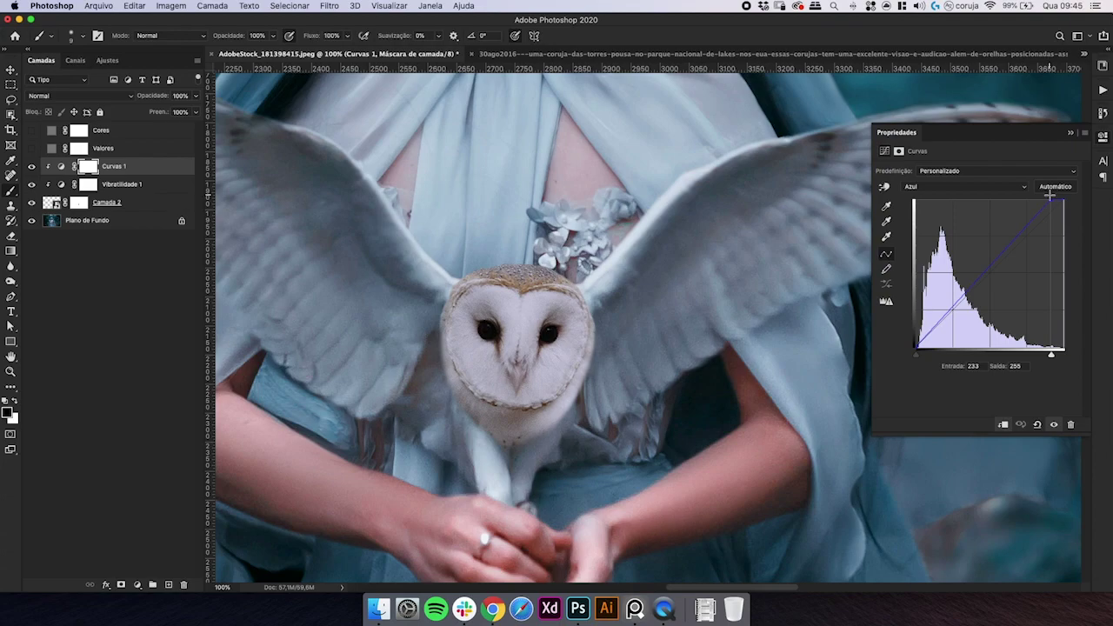
pyautogui.moveTo(1051, 197); pyautogui.dragTo(1040, 191)
# - Move the green channel's white point to input 241 in the owl head's Curves adjustment
pyautogui.click(966, 187)
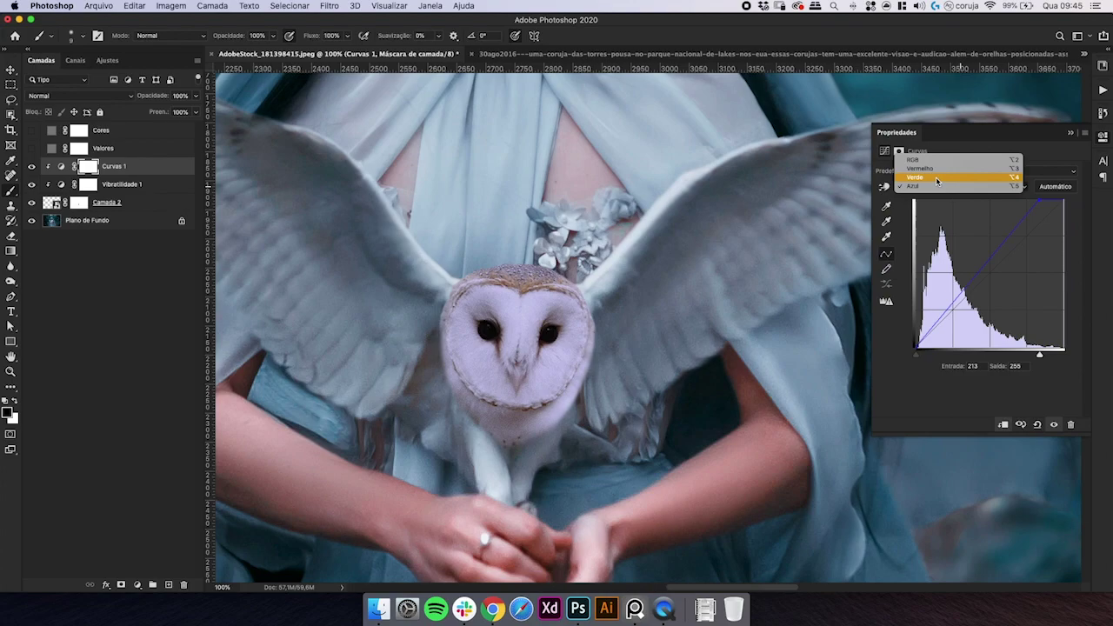
pyautogui.click(948, 176)
pyautogui.moveTo(1063, 199); pyautogui.dragTo(1055, 194)
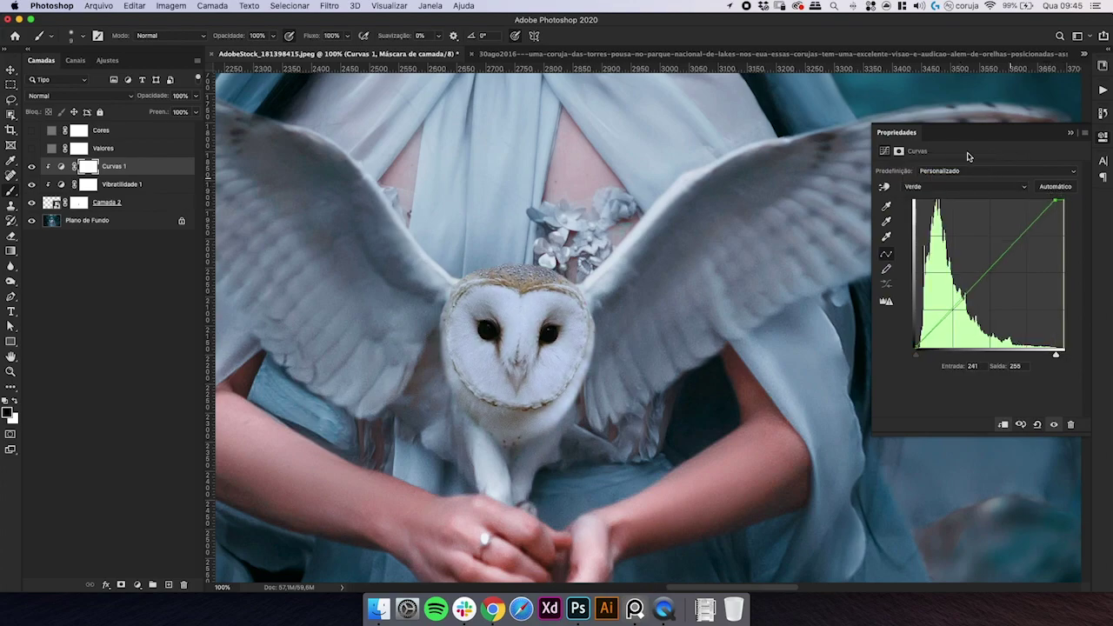
# - Examine how the owl head's colours match the whole composition and the surrounding body
pyautogui.press('super+minus')
pyautogui.press('super+minus')
pyautogui.press('super+minus')
pyautogui.press('super+minus')
pyautogui.press('super+minus')
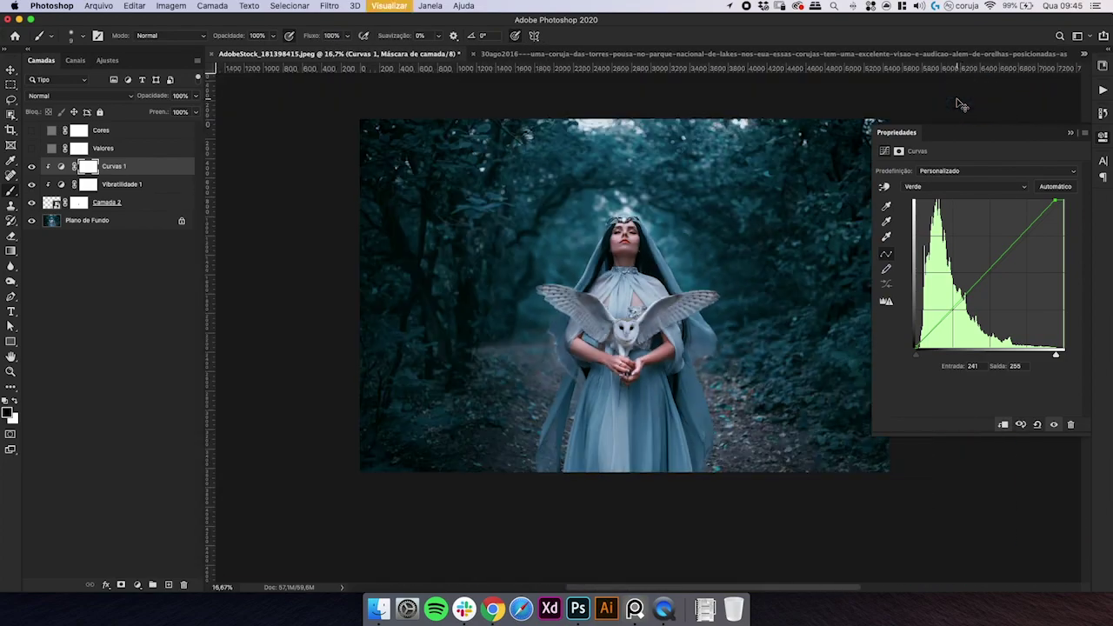
pyautogui.press('super+plus')
pyautogui.press('super+plus')
pyautogui.press('super+plus')
pyautogui.press('super+plus')
# - Paint on the owl head layer's mask to reveal the speckled chest feathers below the face and blend them into the body
pyautogui.keyDown('alt'); pyautogui.click(47, 199); pyautogui.keyUp('alt')
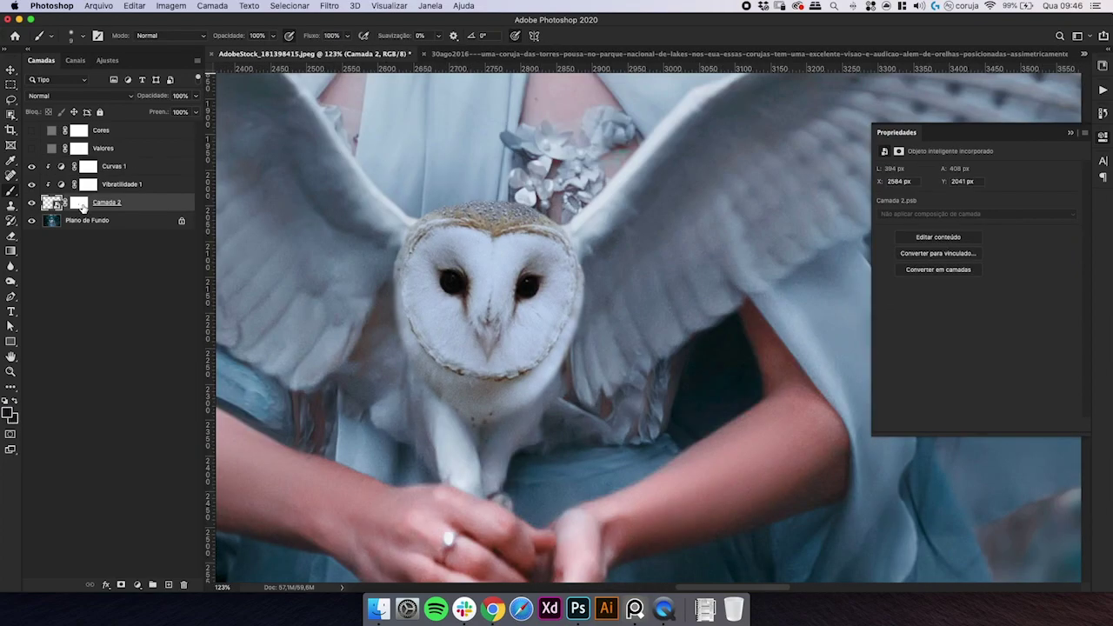
pyautogui.click(83, 206)
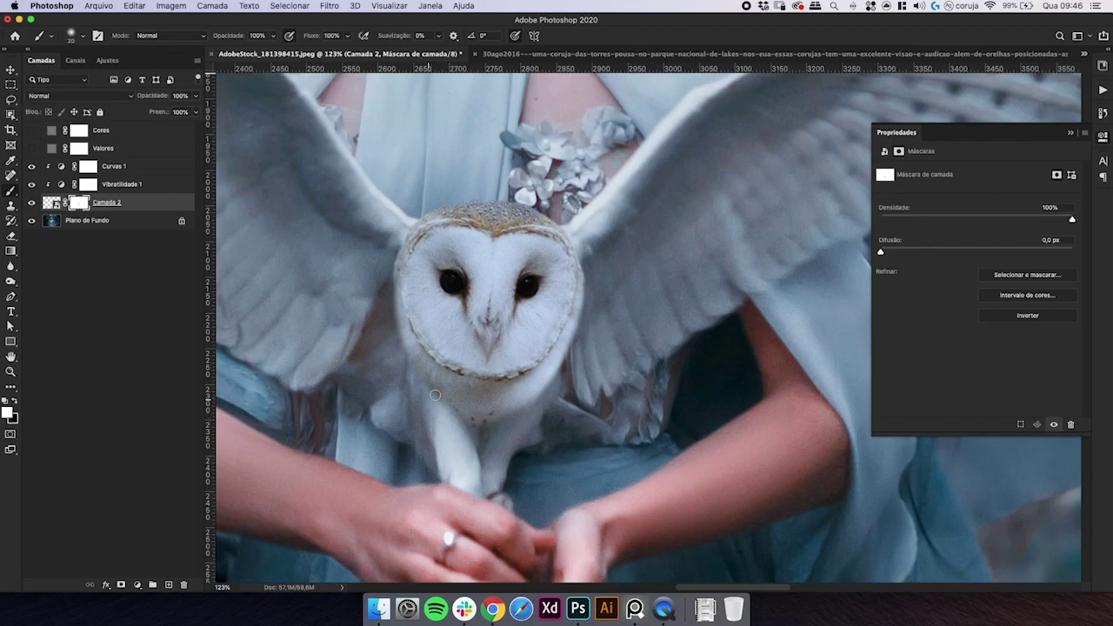
pyautogui.moveTo(445, 415)
pyautogui.mouseDown()
pyautogui.moveTo(426, 385)
pyautogui.moveTo(466, 434)
pyautogui.moveTo(463, 411)
pyautogui.moveTo(475, 446)
pyautogui.moveTo(486, 421)
pyautogui.moveTo(498, 449)
pyautogui.moveTo(554, 383)
pyautogui.mouseUp()
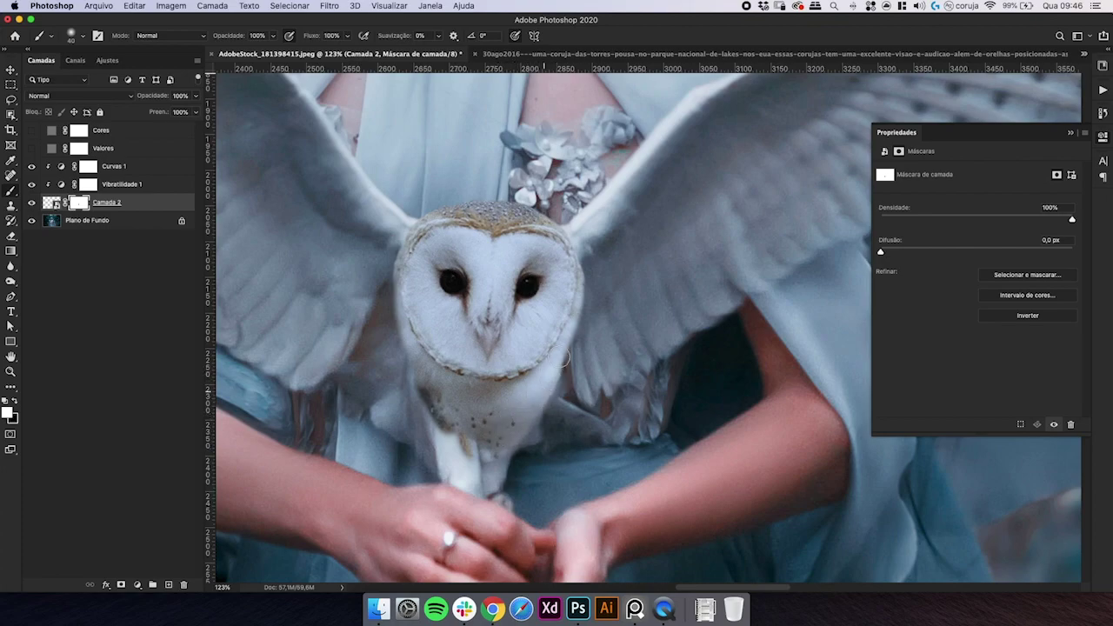
pyautogui.press(']')
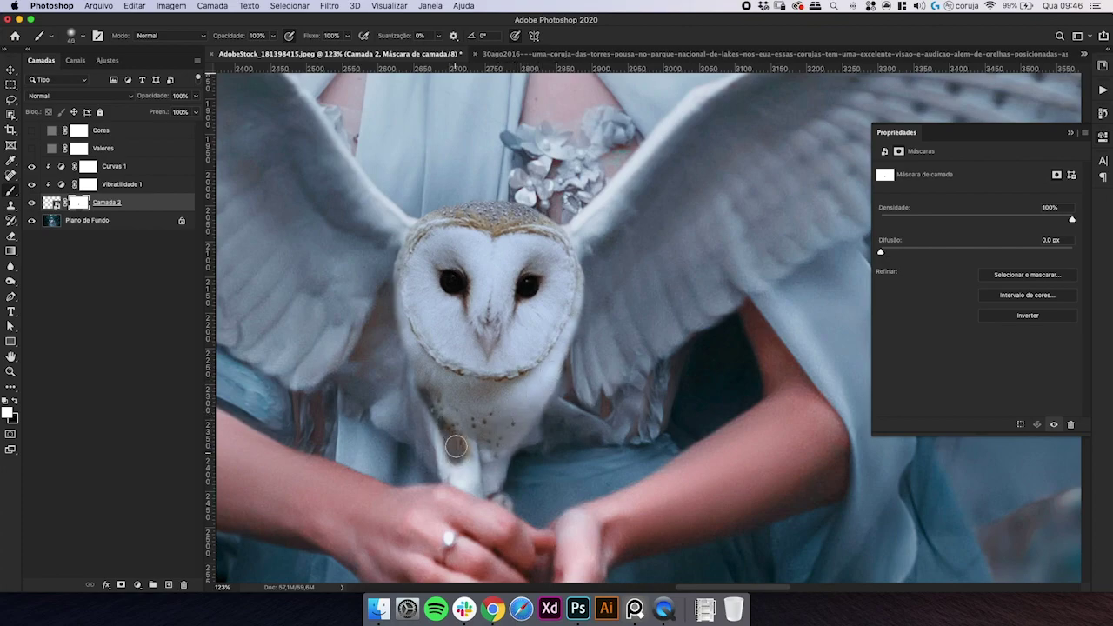
pyautogui.moveTo(445, 437)
pyautogui.mouseDown()
pyautogui.moveTo(462, 472)
pyautogui.moveTo(464, 442)
pyautogui.moveTo(439, 427)
pyautogui.moveTo(411, 371)
pyautogui.moveTo(437, 443)
pyautogui.moveTo(469, 476)
pyautogui.moveTo(461, 444)
pyautogui.moveTo(467, 457)
pyautogui.moveTo(424, 425)
pyautogui.moveTo(455, 448)
pyautogui.moveTo(417, 395)
pyautogui.moveTo(436, 418)
pyautogui.moveTo(438, 401)
pyautogui.moveTo(413, 383)
pyautogui.moveTo(455, 472)
pyautogui.mouseUp()
pyautogui.press('x')
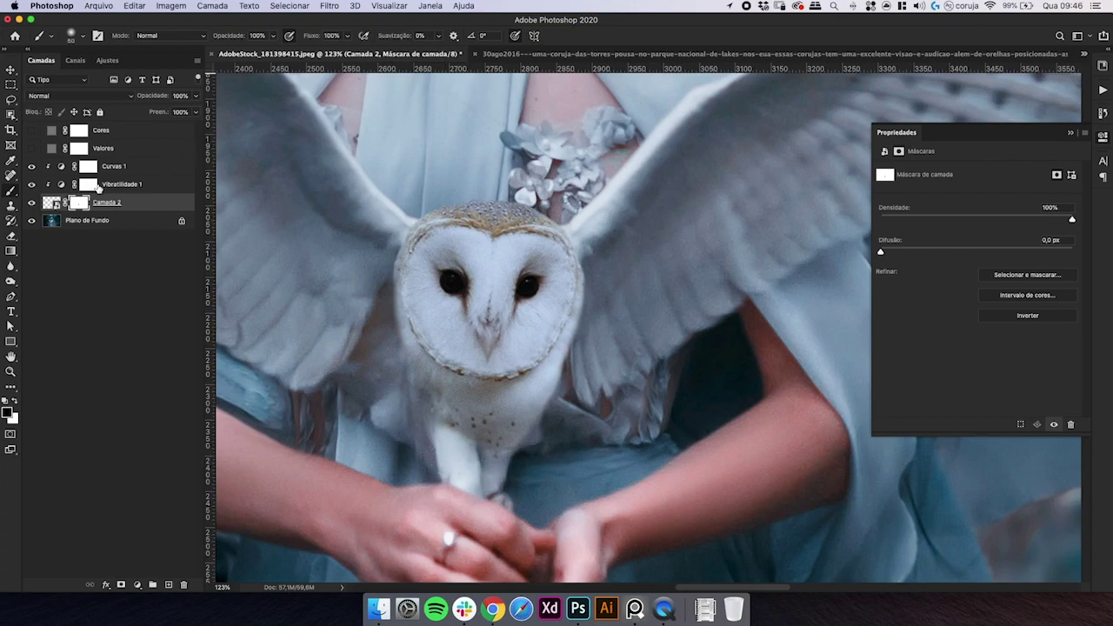
# - Compare the photo with and without the new owl head, and check the blend across the whole image
pyautogui.click(31, 202)
pyautogui.click(31, 204)
pyautogui.press('super+minus')
pyautogui.press('super+minus')
pyautogui.press('super+minus')
pyautogui.press('super+minus')
pyautogui.press('super+minus')
pyautogui.press('super+plus')
pyautogui.press('super+plus')
pyautogui.press('super+plus')
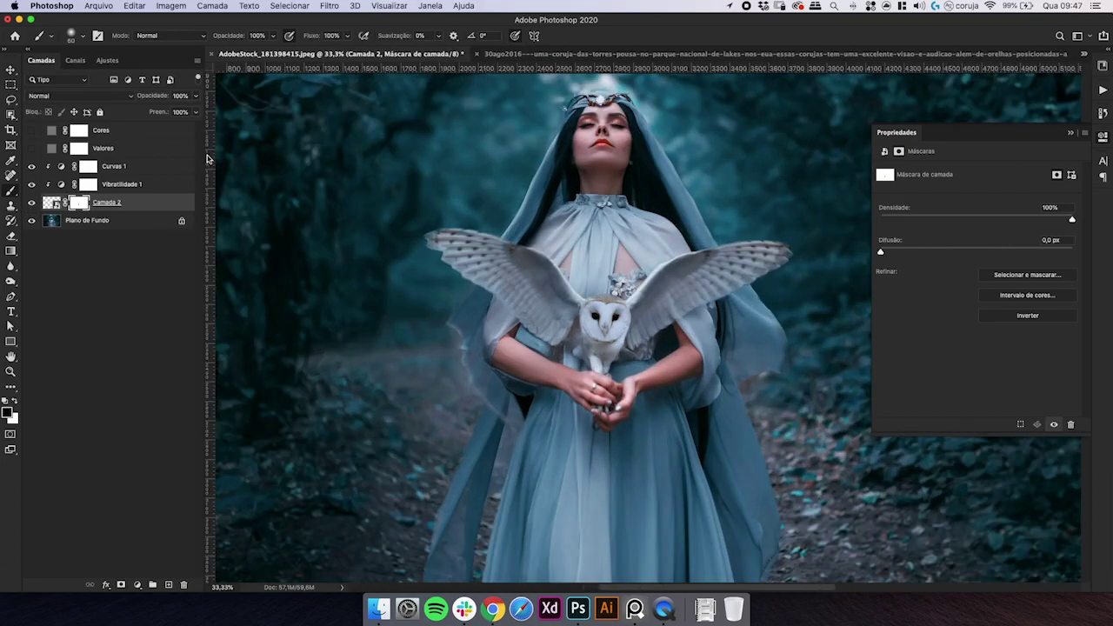
pyautogui.press('super+plus')
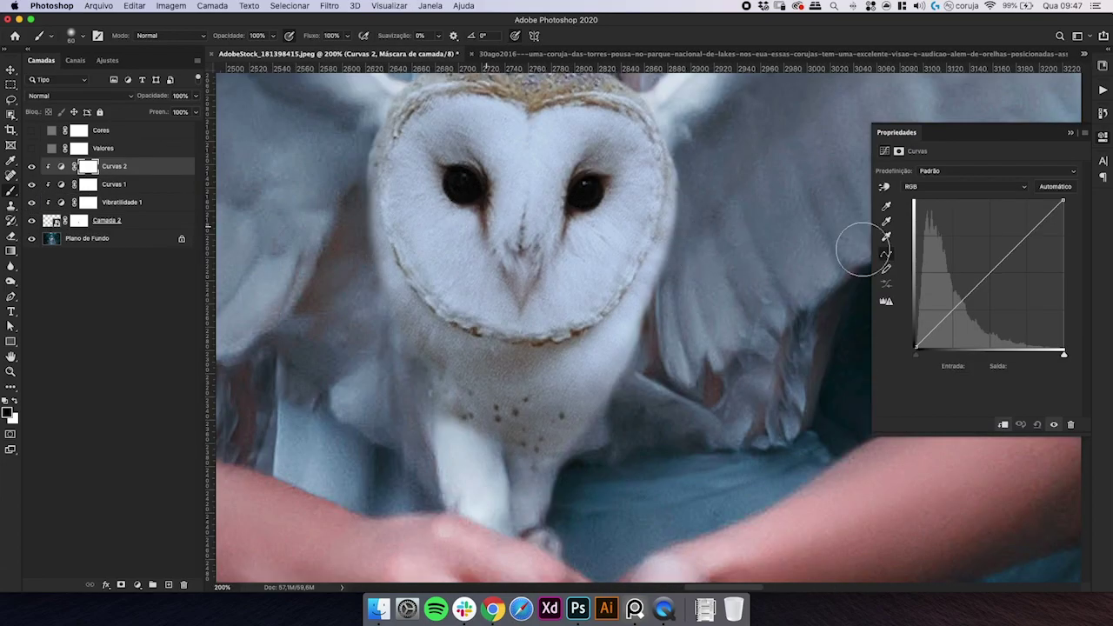
# - In the Curvas 2 adjustment, move the blue channel's black point to input 9, output 33 and the green channel's to input 0, output 9
pyautogui.click(929, 187)
pyautogui.click(929, 220)
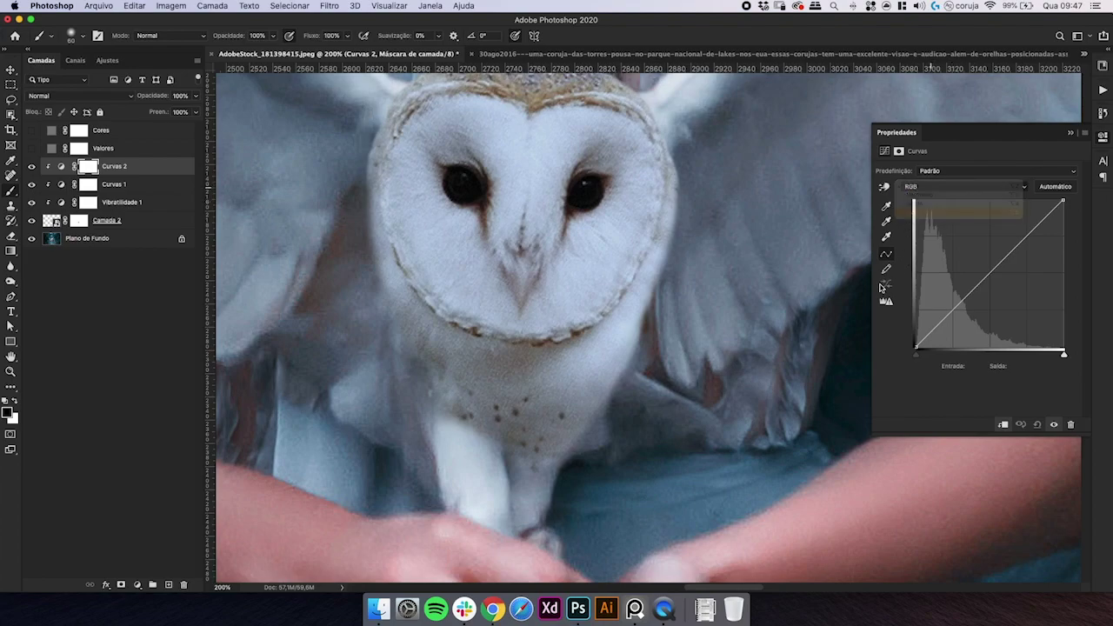
pyautogui.moveTo(915, 346); pyautogui.dragTo(920, 328)
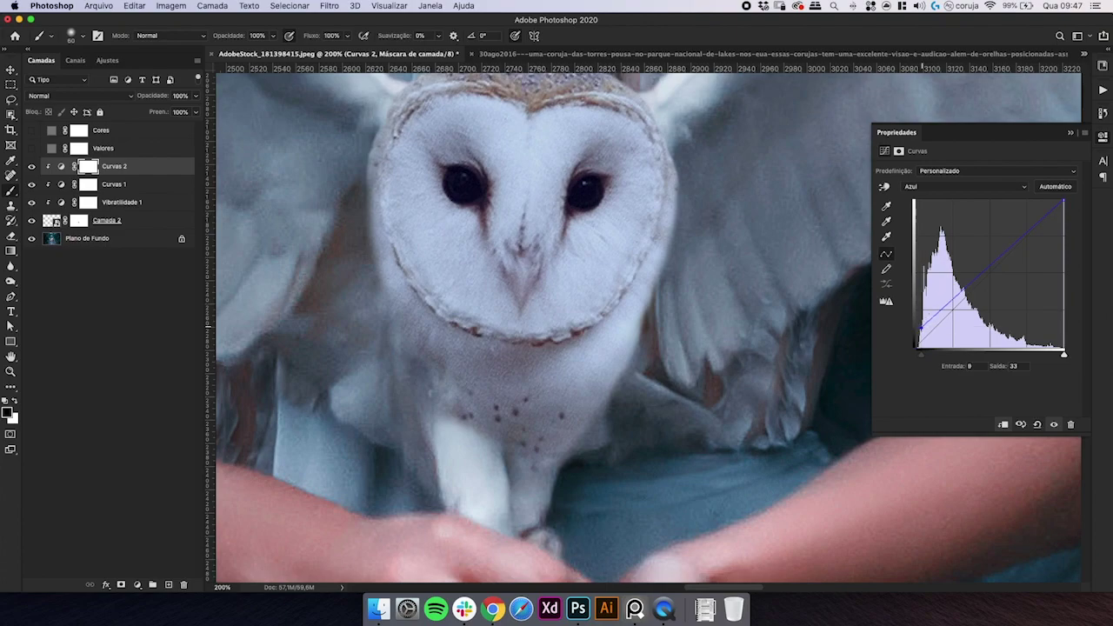
pyautogui.click(916, 188)
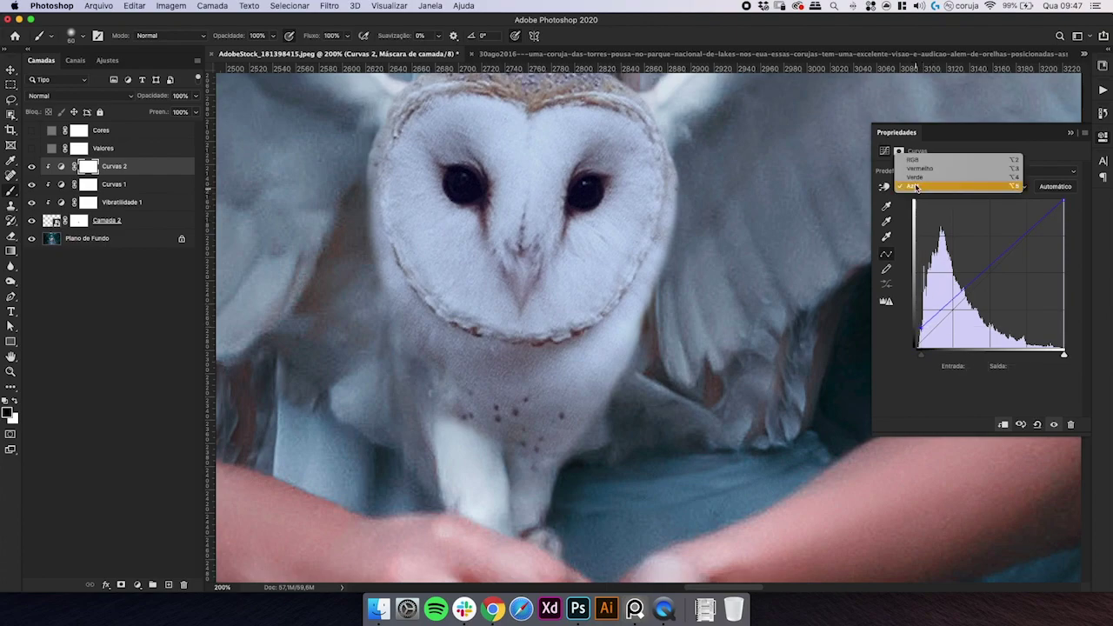
pyautogui.click(919, 177)
pyautogui.moveTo(916, 343); pyautogui.dragTo(914, 340)
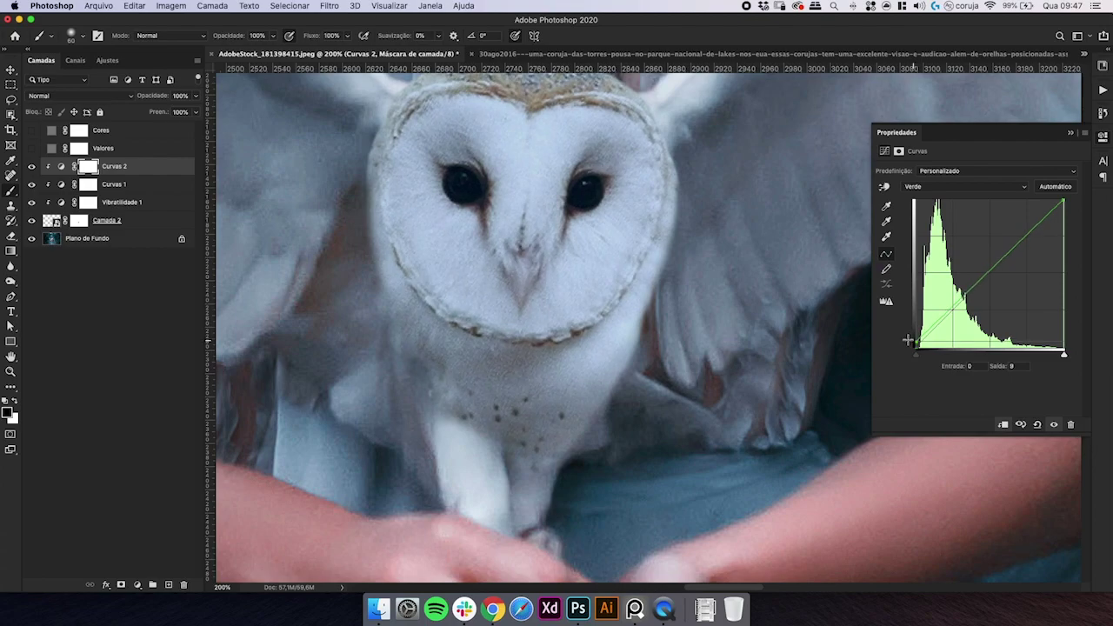
# - Compare the owl with and without Curvas 2, and invert that adjustment's mask to black
pyautogui.click(32, 166)
pyautogui.click(32, 167)
pyautogui.click(87, 166)
pyautogui.press('super+i')
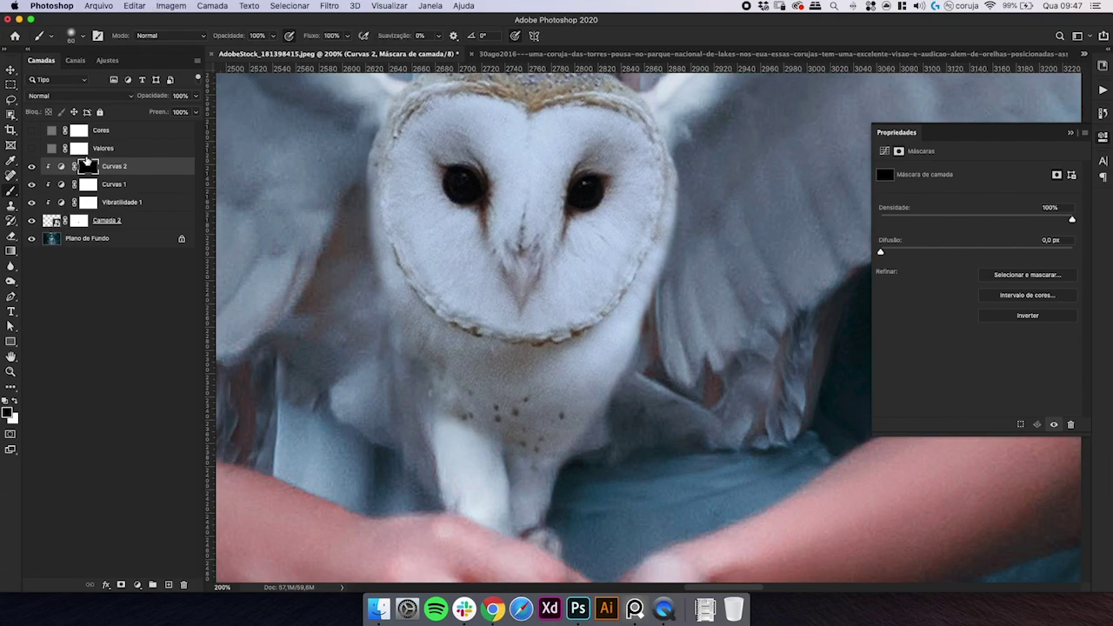
# - Paint white with a larger soft brush on the Curvas 2 mask over the owl's neck and upper chest
pyautogui.press('super+minus')
pyautogui.press(']')
pyautogui.press(']')
pyautogui.press(']')
pyautogui.press(']')
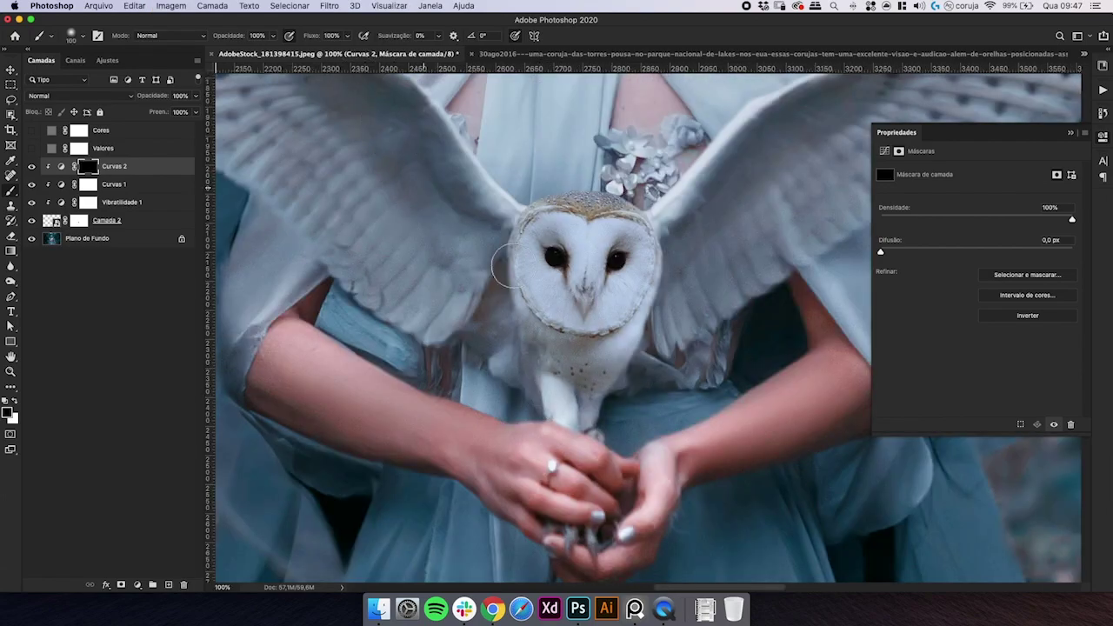
pyautogui.press('x')
pyautogui.moveTo(579, 352)
pyautogui.mouseDown()
pyautogui.moveTo(601, 352)
pyautogui.moveTo(585, 353)
pyautogui.mouseUp()
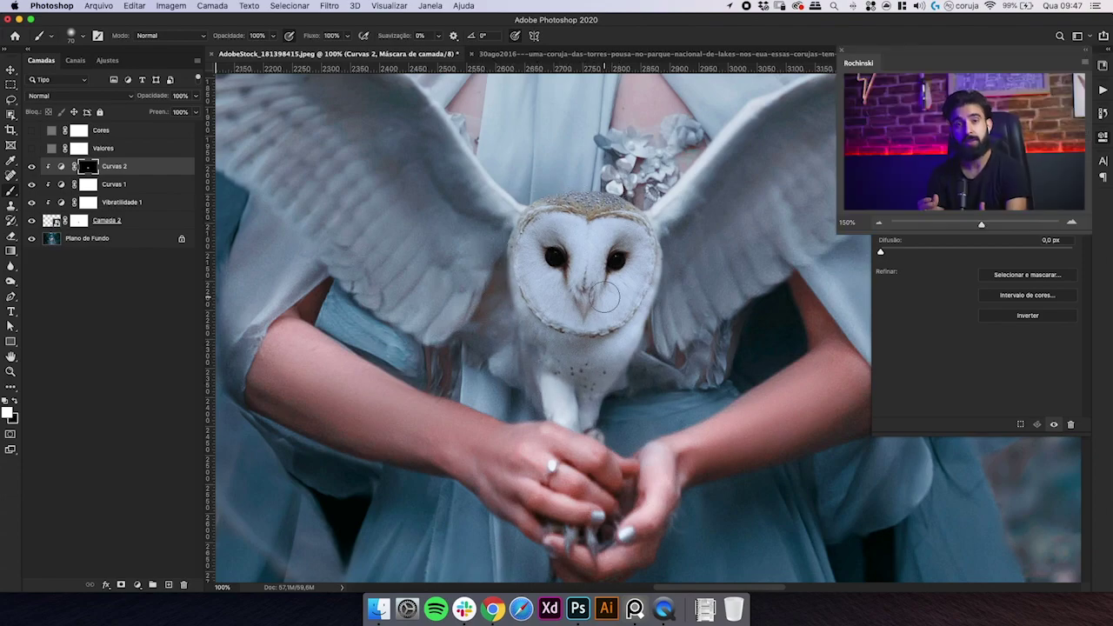
# - Examine how the locally corrected owl sits in the full composition and inspect its face up close
pyautogui.press('super+minus')
pyautogui.press('super+minus')
pyautogui.press('super+minus')
pyautogui.press('super+minus')
pyautogui.press('super+minus')
pyautogui.press('super+minus')
pyautogui.press('super+minus')
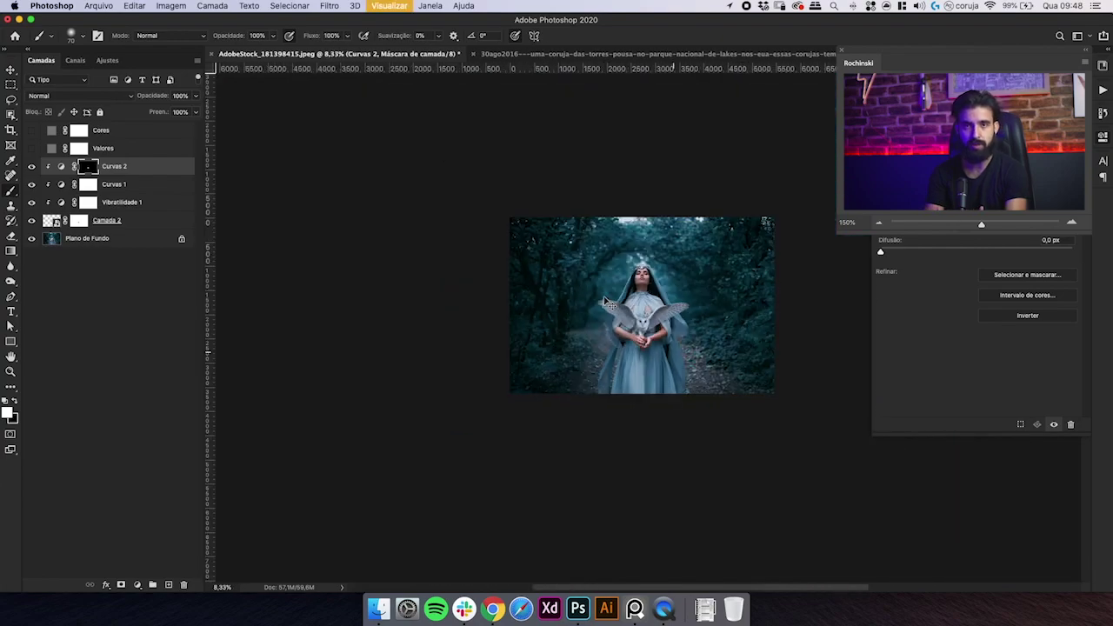
pyautogui.press('super+plus')
pyautogui.press('super+plus')
pyautogui.press('super+plus')
pyautogui.moveTo(717, 254); pyautogui.dragTo(590, 317)
pyautogui.press('z')
pyautogui.scroll(2, 590, 318)
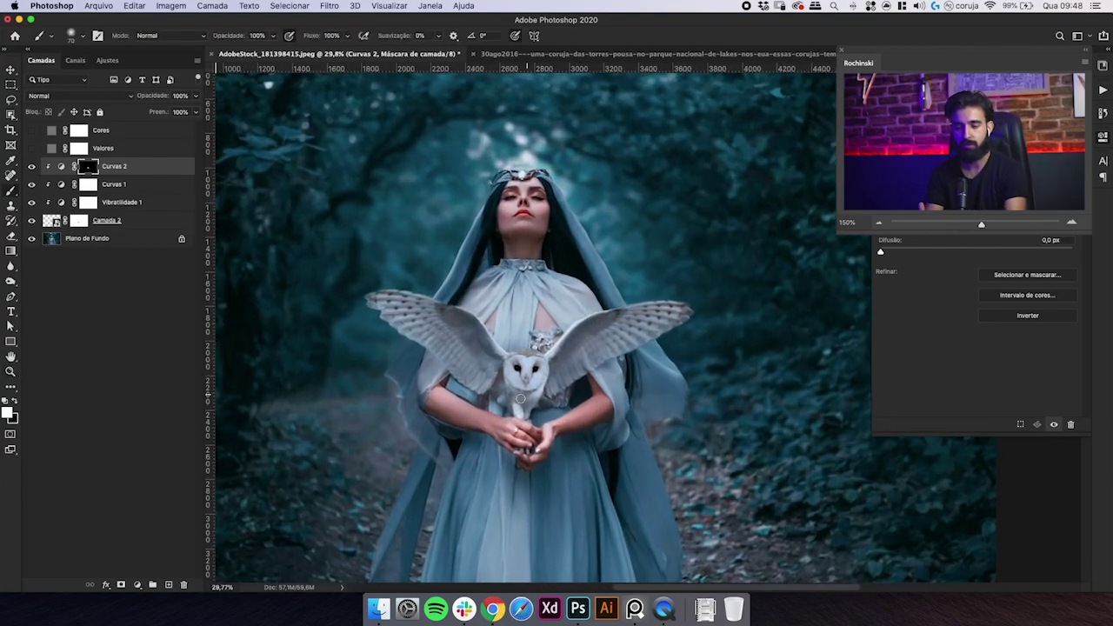
pyautogui.scroll(3, 563, 384)
pyautogui.press('b')
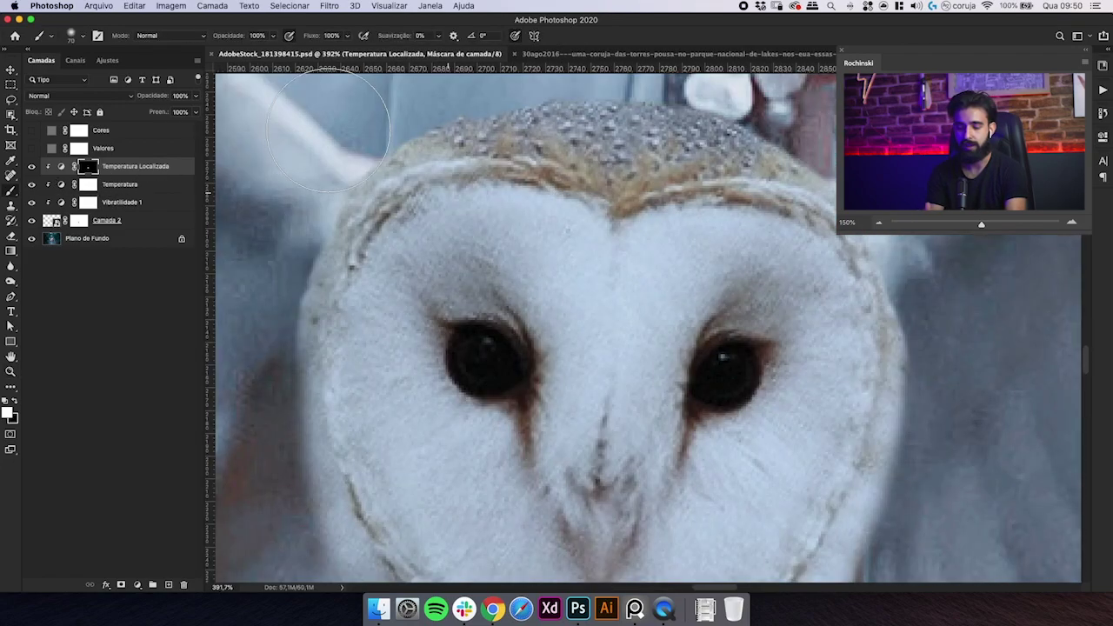
# - Create a new layer above Temperatura Localizada and name it Olhos
pyautogui.press('super+shift+alt+n')
pyautogui.doubleClick(85, 166)
pyautogui.write('Olhos')
pyautogui.press('Return')
# - Sample a bluish grey from the owl's facial feathers and paint over the left dark eye with a soft brush at 9% flow
pyautogui.press('i')
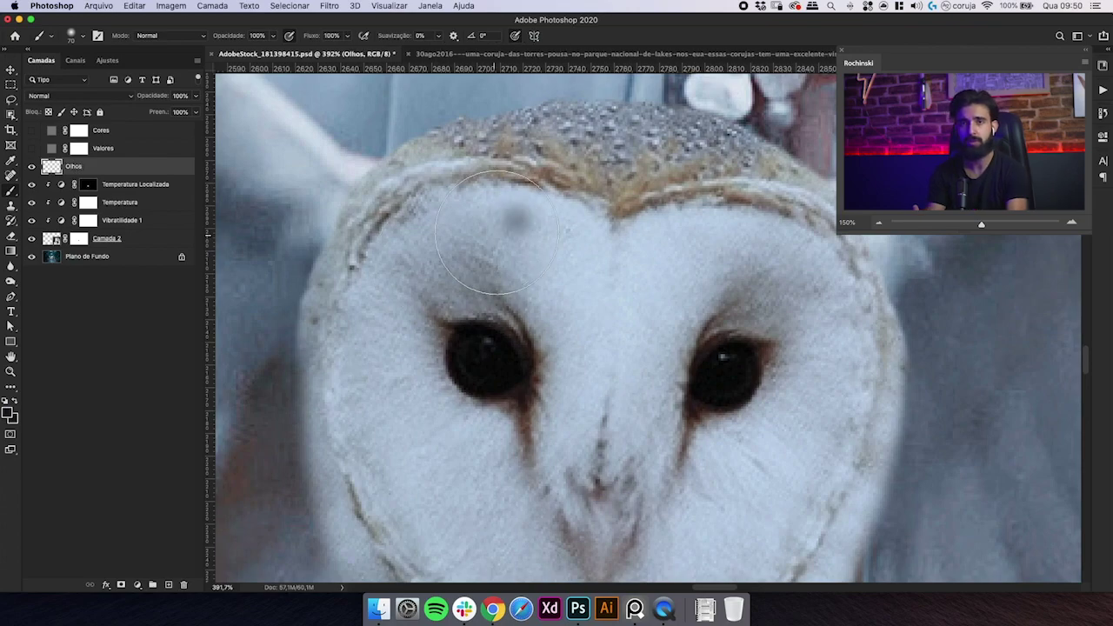
pyautogui.click(440, 242)
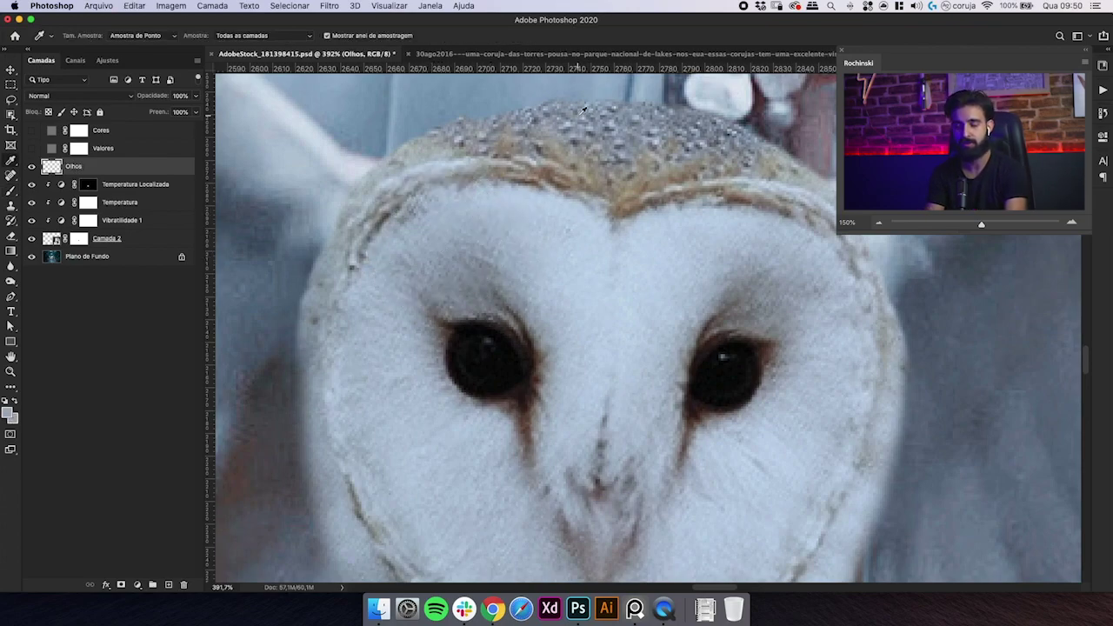
pyautogui.press('b')
pyautogui.press('super+equal')
pyautogui.press('[')
pyautogui.moveTo(485, 336)
pyautogui.mouseDown()
pyautogui.moveTo(470, 366)
pyautogui.moveTo(504, 371)
pyautogui.moveTo(467, 366)
pyautogui.moveTo(491, 359)
pyautogui.moveTo(471, 353)
pyautogui.moveTo(503, 365)
pyautogui.mouseUp()
pyautogui.press('[')
pyautogui.moveTo(470, 356)
pyautogui.mouseDown()
pyautogui.moveTo(491, 378)
pyautogui.moveTo(476, 340)
pyautogui.mouseUp()
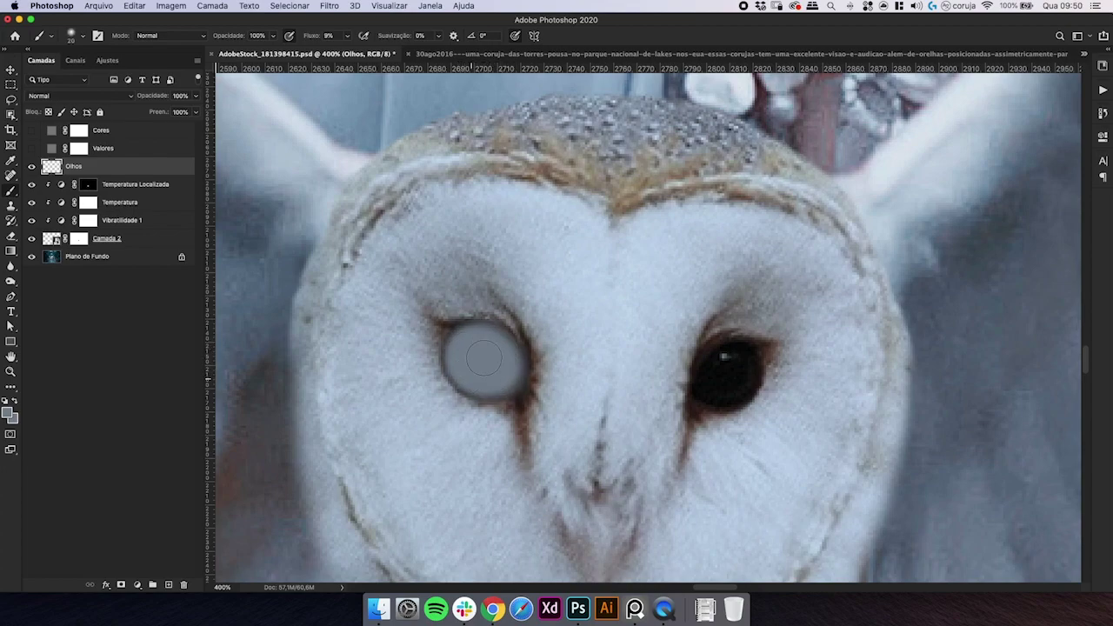
# - Check how the grey painted eye reads in the wider composition
pyautogui.press('super+minus')
pyautogui.press('super+minus')
pyautogui.press('super+minus')
pyautogui.press('super+minus')
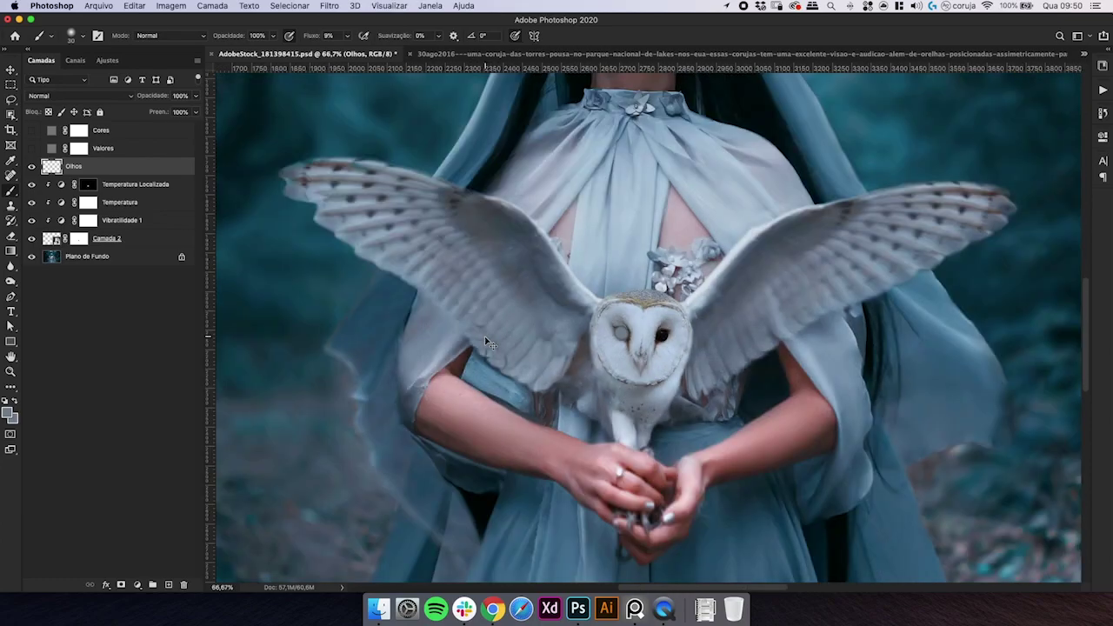
pyautogui.press('super+space')
pyautogui.keyDown('super'); pyautogui.click(641, 333); pyautogui.keyUp('super')
pyautogui.keyDown('super'); pyautogui.click(640, 333); pyautogui.keyUp('super')
pyautogui.keyDown('super'); pyautogui.click(640, 333); pyautogui.keyUp('super')
pyautogui.keyDown('super'); pyautogui.click(640, 333); pyautogui.keyUp('super')
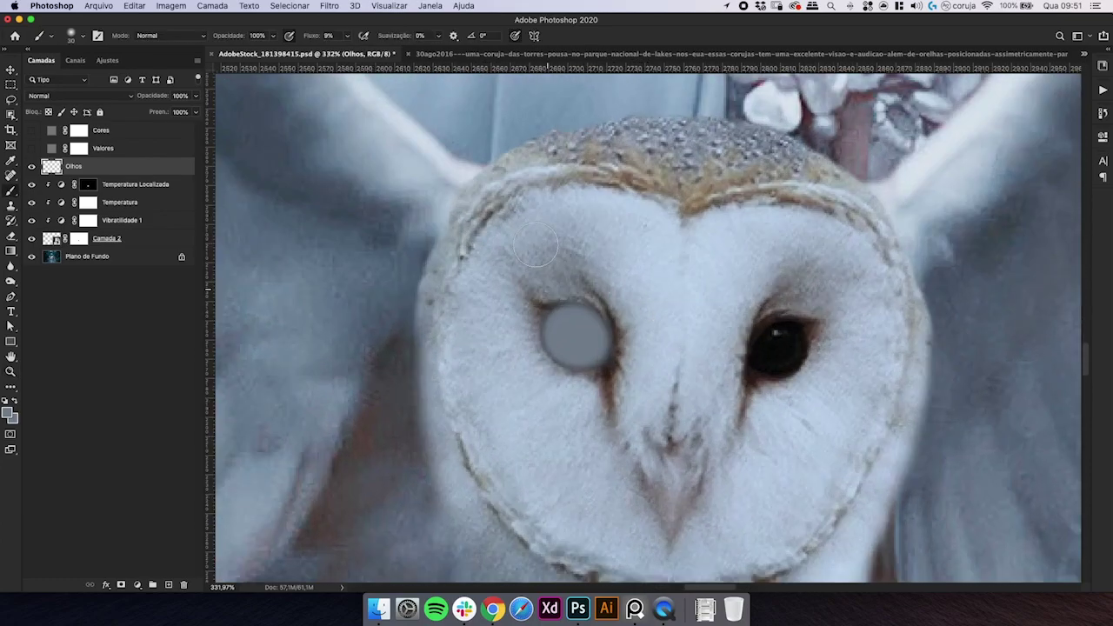
# - Fill out the grey eye shape and paint a paler blue tone over its centre
pyautogui.moveTo(545, 348); pyautogui.dragTo(551, 346)
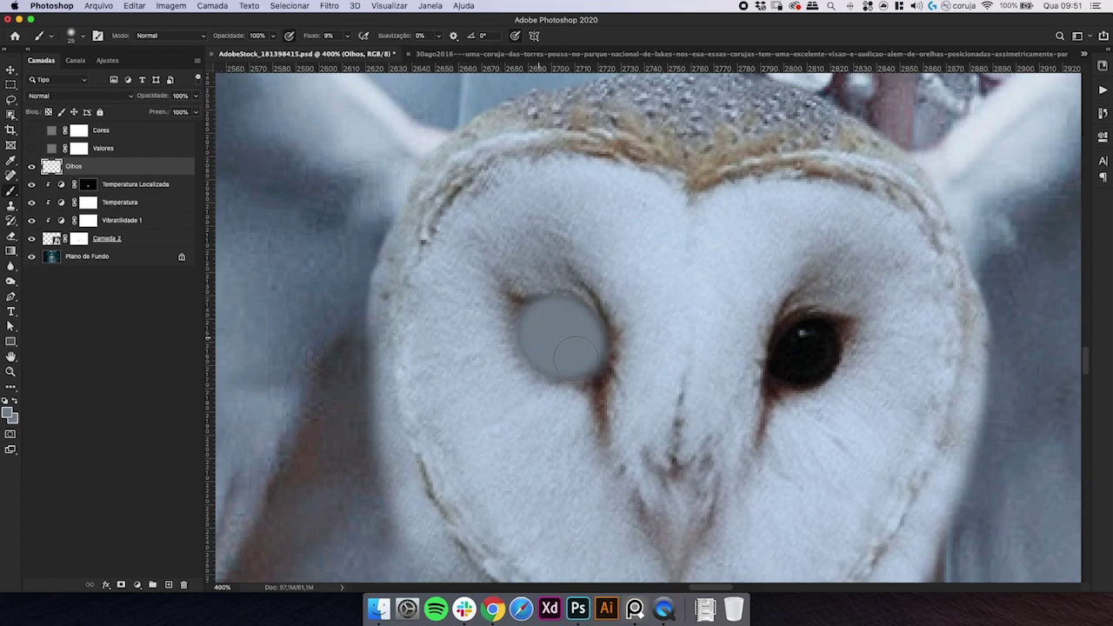
pyautogui.press(']')
pyautogui.press('super+plus')
pyautogui.moveTo(531, 326)
pyautogui.mouseDown()
pyautogui.moveTo(539, 319)
pyautogui.moveTo(528, 319)
pyautogui.moveTo(527, 331)
pyautogui.mouseUp()
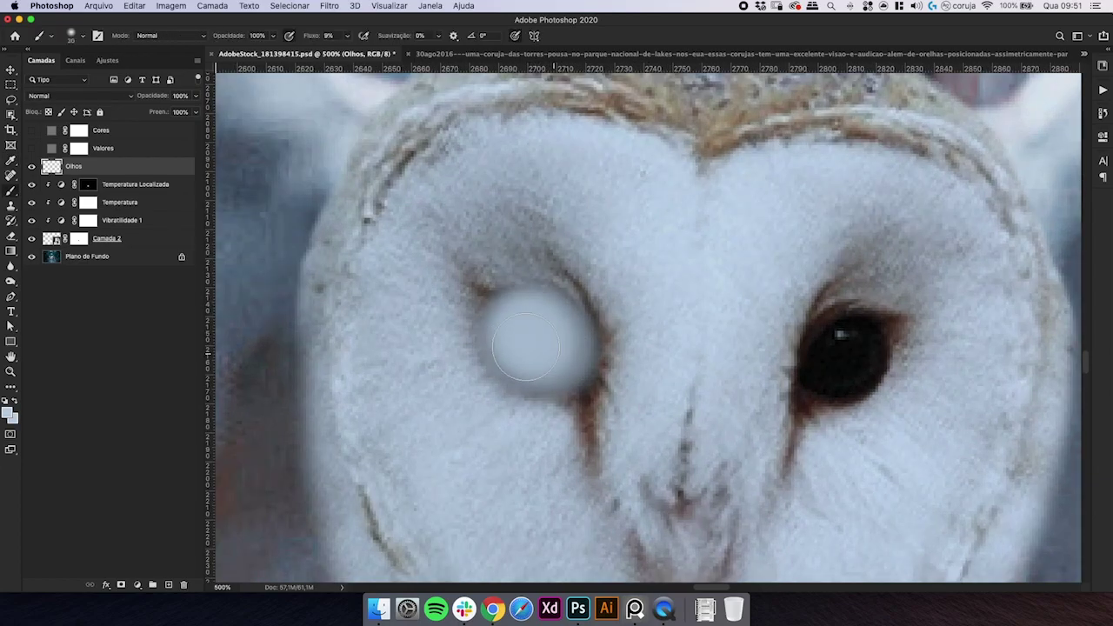
pyautogui.press('super+minus')
pyautogui.press('super+minus')
pyautogui.press('super+minus')
pyautogui.press('super+plus')
pyautogui.press('super+plus')
pyautogui.press('super+plus')
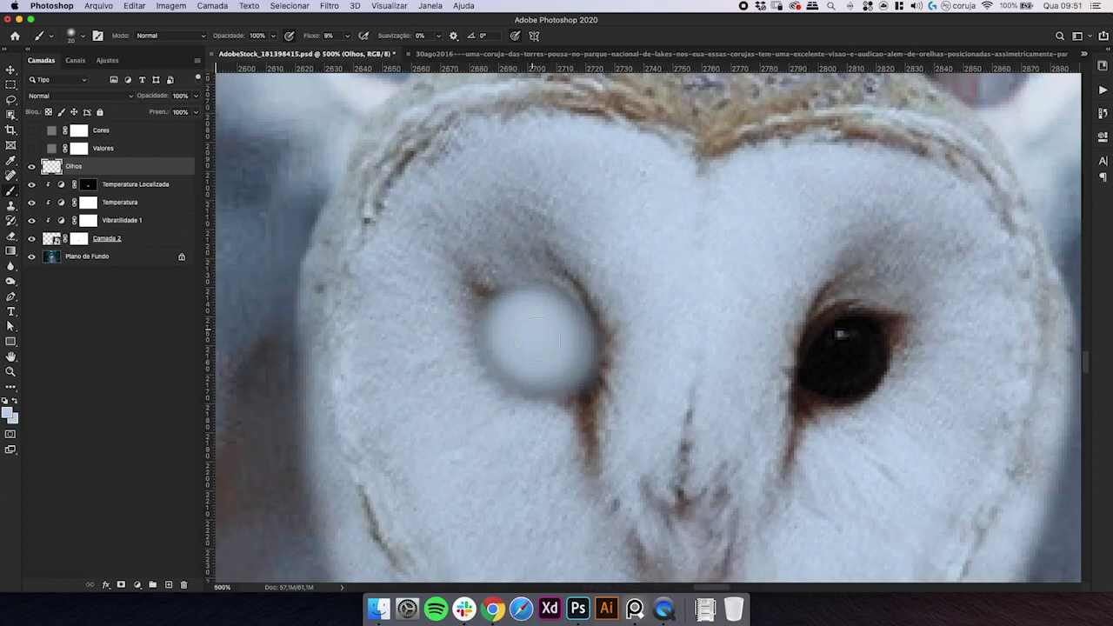
pyautogui.press('i')
pyautogui.press('b')
pyautogui.moveTo(531, 313)
pyautogui.mouseDown()
pyautogui.moveTo(529, 360)
pyautogui.moveTo(530, 304)
pyautogui.moveTo(530, 348)
pyautogui.moveTo(518, 346)
pyautogui.moveTo(531, 319)
pyautogui.mouseUp()
pyautogui.press('super+z')
# - Paint a soft white highlight in the centre of the pale eye, lowering the brush flow to 3%
pyautogui.press('x')
pyautogui.press(']')
pyautogui.press(']')
pyautogui.press('[')
pyautogui.press('[')
pyautogui.press(']')
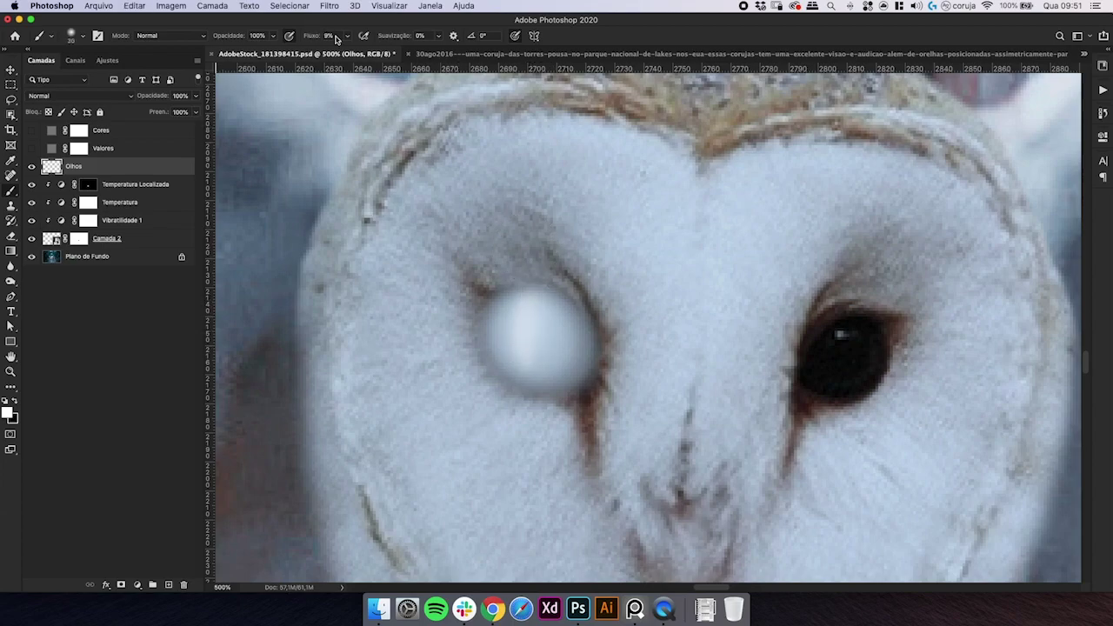
pyautogui.press('[')
pyautogui.moveTo(536, 337)
pyautogui.mouseDown()
pyautogui.moveTo(527, 306)
pyautogui.moveTo(524, 334)
pyautogui.mouseUp()
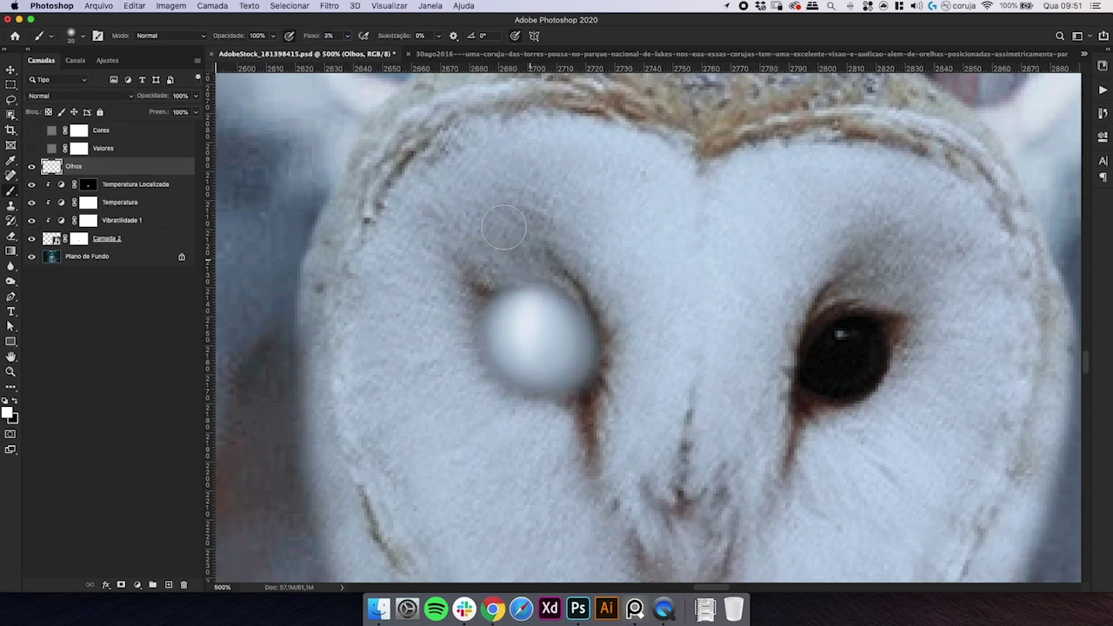
# - Compare the highlighted pale eye with the rest of the image from a distance and up close
pyautogui.press('super+minus')
pyautogui.press('super+minus')
pyautogui.press('super+minus')
pyautogui.press('super+minus')
pyautogui.press('super+minus')
pyautogui.press('super+minus')
pyautogui.press('super+plus')
pyautogui.press('super+plus')
pyautogui.press('super+plus')
pyautogui.press('super+plus')
pyautogui.press('super+plus')
pyautogui.press('super+plus')
# - Try the Pencil tool with a much smaller tip, and return to a 5 px Brush with a dark grey colour for eye details
pyautogui.hotkey('shift', 'b')
pyautogui.hotkey('shift', 'b')
pyautogui.hotkey('shift', 'b')
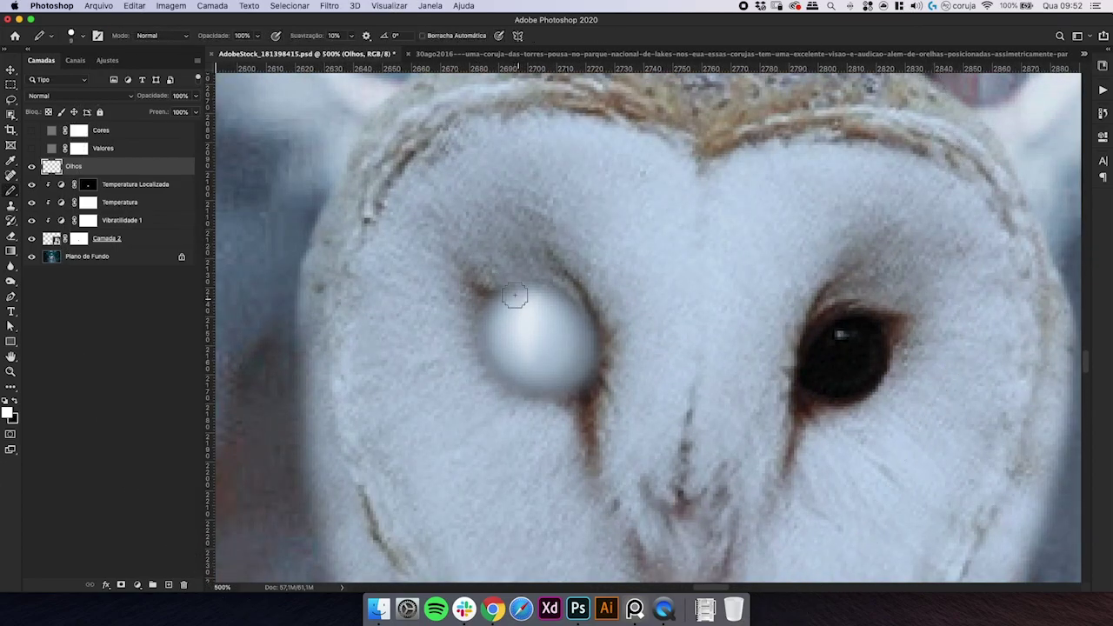
pyautogui.press(']')
pyautogui.press('[')
pyautogui.press('[')
pyautogui.press('[')
pyautogui.press('[')
pyautogui.press('[')
pyautogui.press('[')
pyautogui.press('[')
pyautogui.press('[')
pyautogui.press('[')
pyautogui.press('[')
pyautogui.press('[')
pyautogui.press('[')
pyautogui.press('[')
pyautogui.press('[')
pyautogui.press('[')
pyautogui.press('[')
pyautogui.press('[')
pyautogui.press('[')
pyautogui.press('[')
pyautogui.press('[')
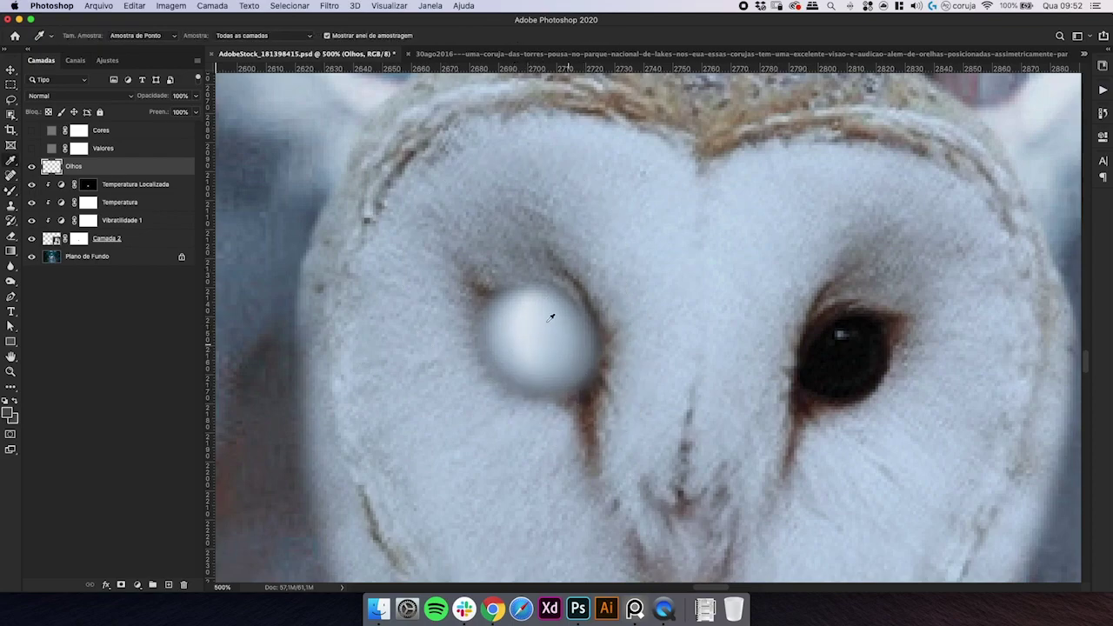
pyautogui.hotkey('shift', 'b')
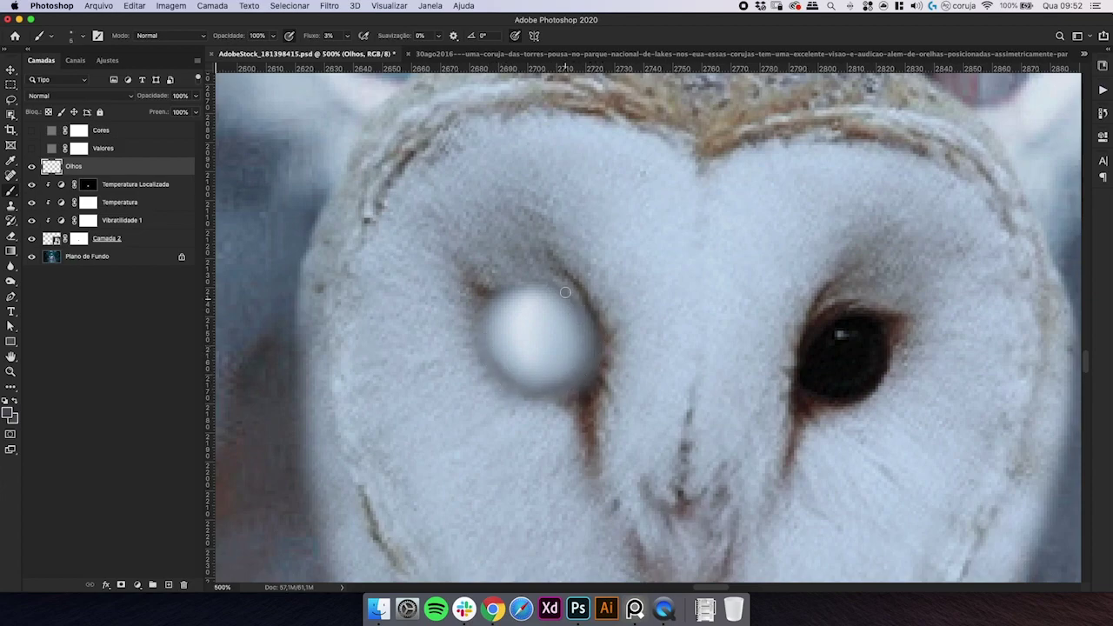
# - Check the pale eye in the full picture and touch up its details with the small brush
pyautogui.press('super+minus')
pyautogui.press('super+minus')
pyautogui.press('super+minus')
pyautogui.press('super+minus')
pyautogui.press('super+minus')
pyautogui.press('super+minus')
pyautogui.press('super+minus')
pyautogui.press('z')
pyautogui.moveTo(658, 334)
pyautogui.mouseDown()
pyautogui.moveTo(653, 304)
pyautogui.moveTo(675, 303)
pyautogui.mouseUp()
pyautogui.press('b')
pyautogui.moveTo(590, 294); pyautogui.dragTo(603, 294)
# - Transform the painted eye on the Olhos layer, reshaping it to fit the owl's eye socket
pyautogui.press('super+t')
pyautogui.rightClick(538, 273)
pyautogui.click(565, 351)
pyautogui.moveTo(538, 263); pyautogui.dragTo(541, 275)
pyautogui.press('Return')
pyautogui.press('Return')
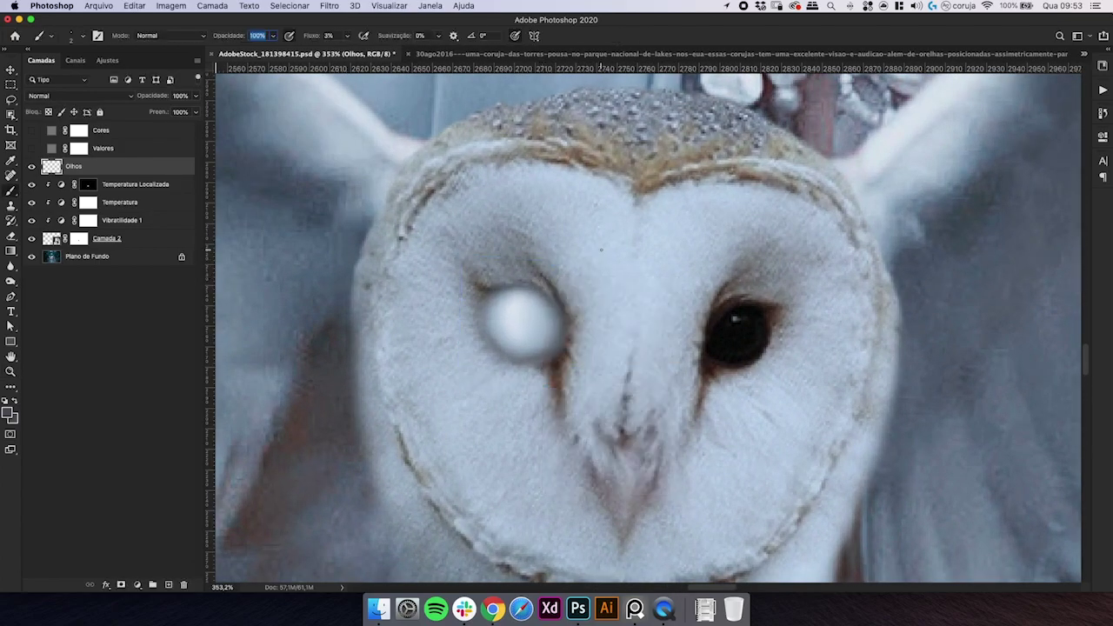
# - Erase the soft spill around the painted white eye so its outline stays crisp inside the eye socket
pyautogui.press('e')
pyautogui.press('super+plus')
pyautogui.rightClick(559, 219)
pyautogui.press('Escape')
pyautogui.moveTo(470, 283); pyautogui.dragTo(504, 279)
pyautogui.moveTo(487, 271)
pyautogui.mouseDown()
pyautogui.moveTo(520, 272)
pyautogui.moveTo(569, 323)
pyautogui.moveTo(564, 386)
pyautogui.moveTo(518, 196)
pyautogui.mouseUp()
pyautogui.press('super+plus')
pyautogui.press('r')
pyautogui.press('e')
pyautogui.moveTo(532, 334)
pyautogui.mouseDown()
pyautogui.moveTo(561, 369)
pyautogui.moveTo(539, 337)
pyautogui.mouseUp()
pyautogui.press('r')
pyautogui.press('Escape')
pyautogui.press('super+minus')
pyautogui.press('super+plus')
# - Enlarge the brush for painting over the white eye and open the blend mode choices for the Olhos layer
pyautogui.press('b')
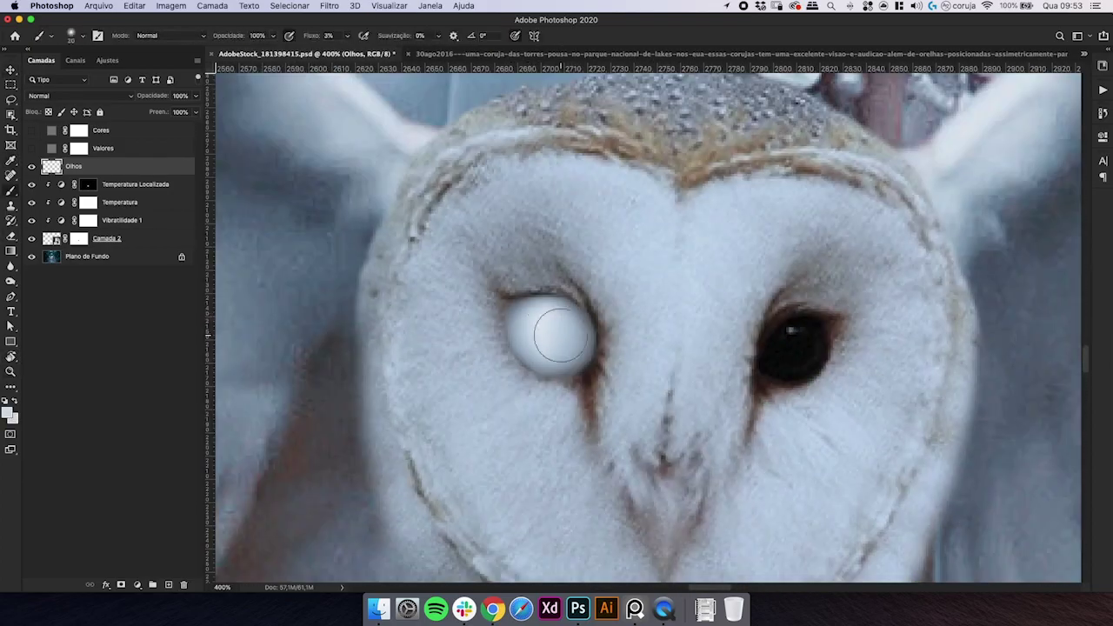
pyautogui.press(']')
pyautogui.press(']')
pyautogui.press(']')
pyautogui.press(']')
pyautogui.click(79, 96)
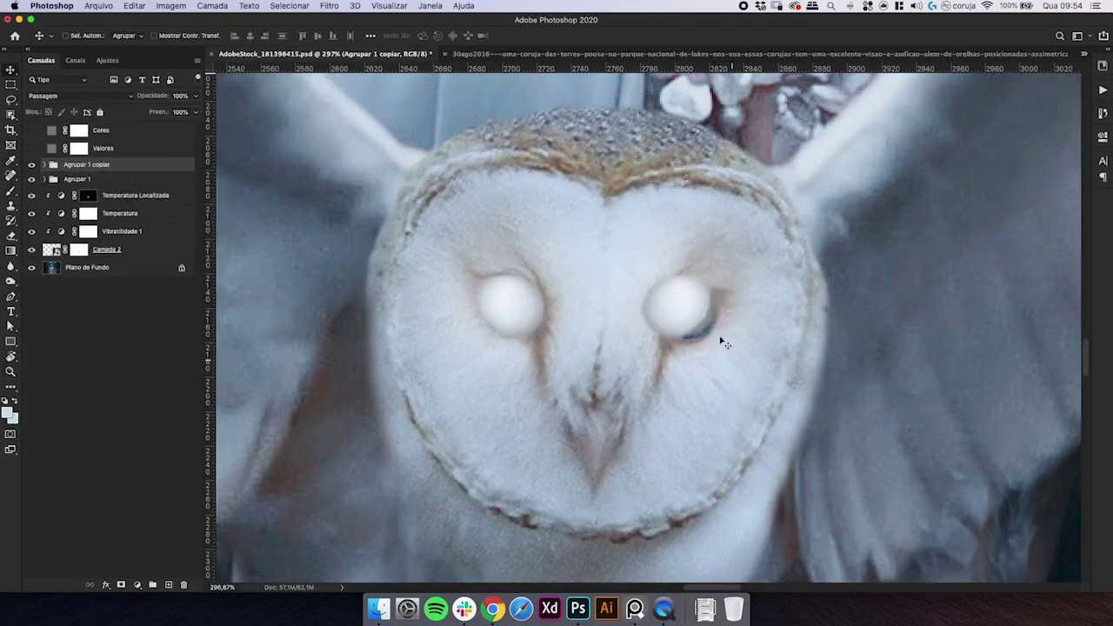
# - Rename the lower eye group as Olho Direito and the upper one as Olho Esquerdo
pyautogui.press('super+0')
pyautogui.press('super+plus')
pyautogui.press('super+plus')
pyautogui.press('super+plus')
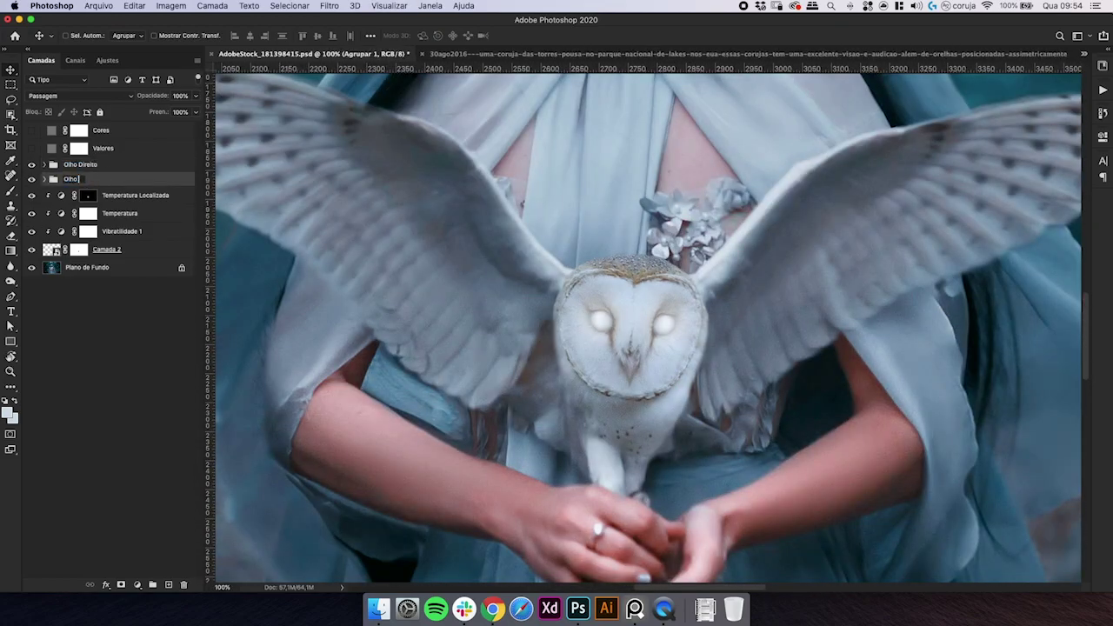
pyautogui.press('Return')
pyautogui.doubleClick(75, 165)
pyautogui.write('Olho Esquerdo')
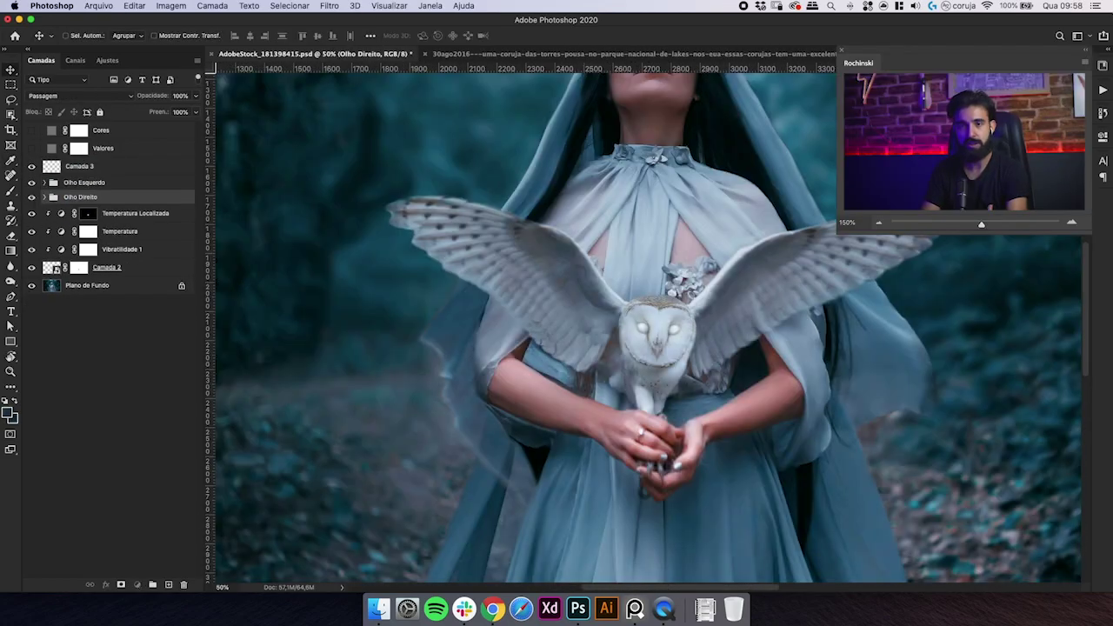
# - Group Camada 3 with the two eye groups and name the new group Olhos
pyautogui.keyDown('shift'); pyautogui.click(87, 166); pyautogui.keyUp('shift')
pyautogui.press('super+g')
pyautogui.doubleClick(82, 164)
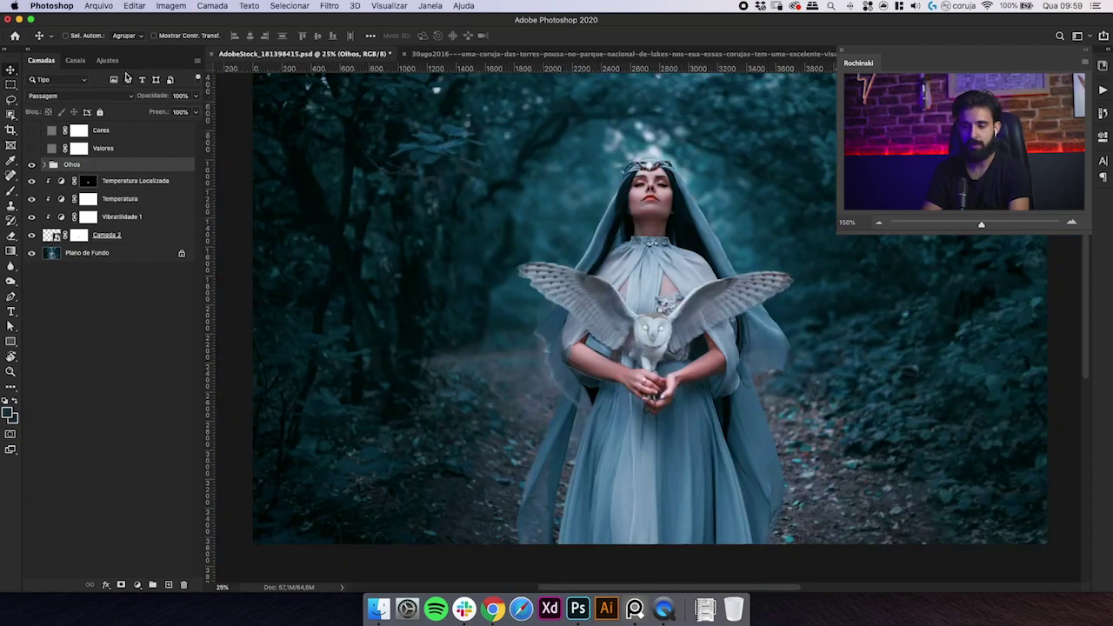
# - Add a Hue/Saturation adjustment above Olhos and set the cyans to hue +14 and saturation -76
pyautogui.click(108, 60)
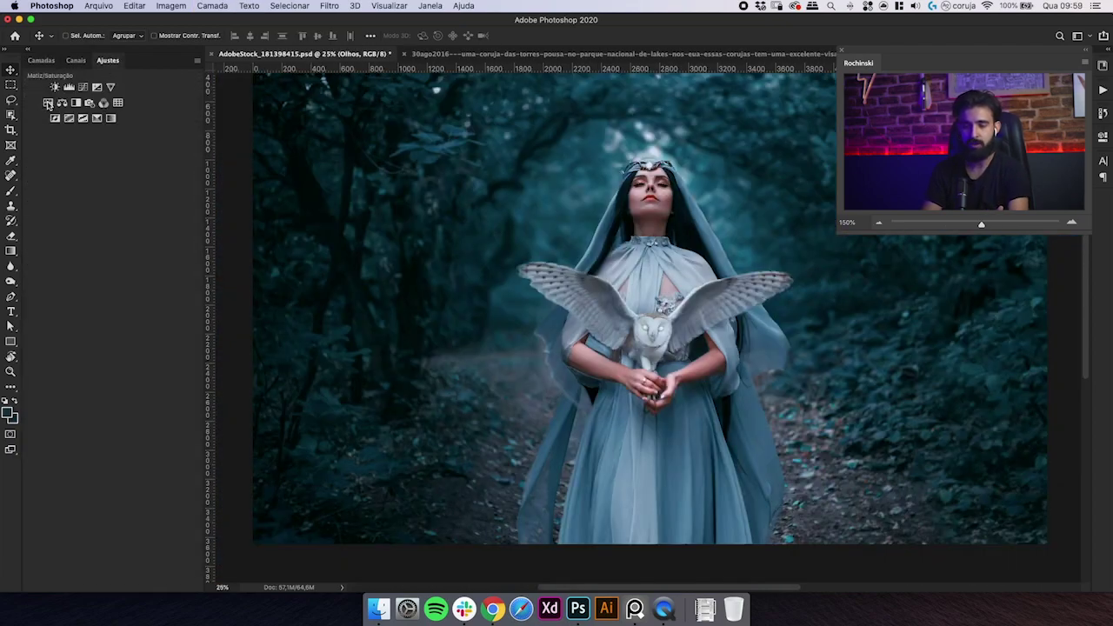
pyautogui.click(49, 102)
pyautogui.click(41, 60)
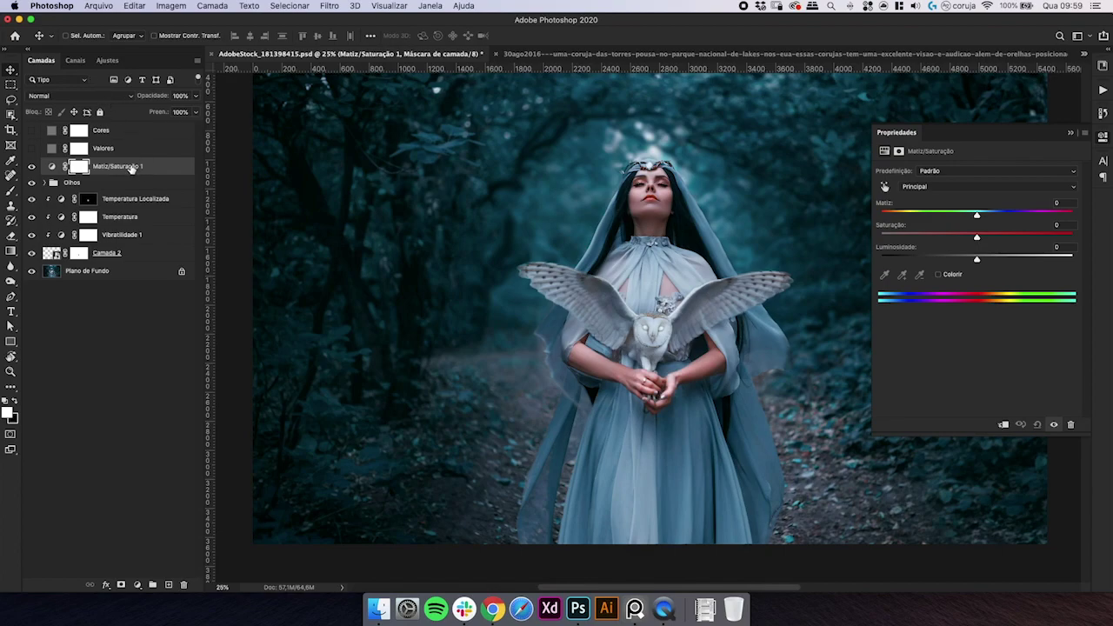
pyautogui.click(915, 187)
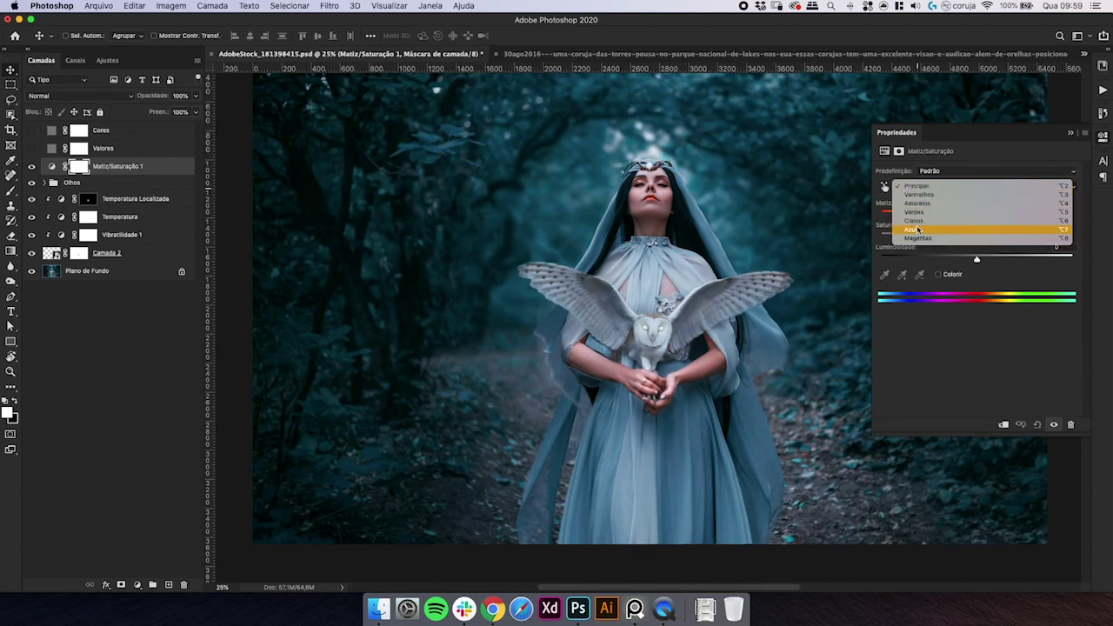
pyautogui.click(915, 220)
pyautogui.moveTo(975, 235); pyautogui.dragTo(935, 236)
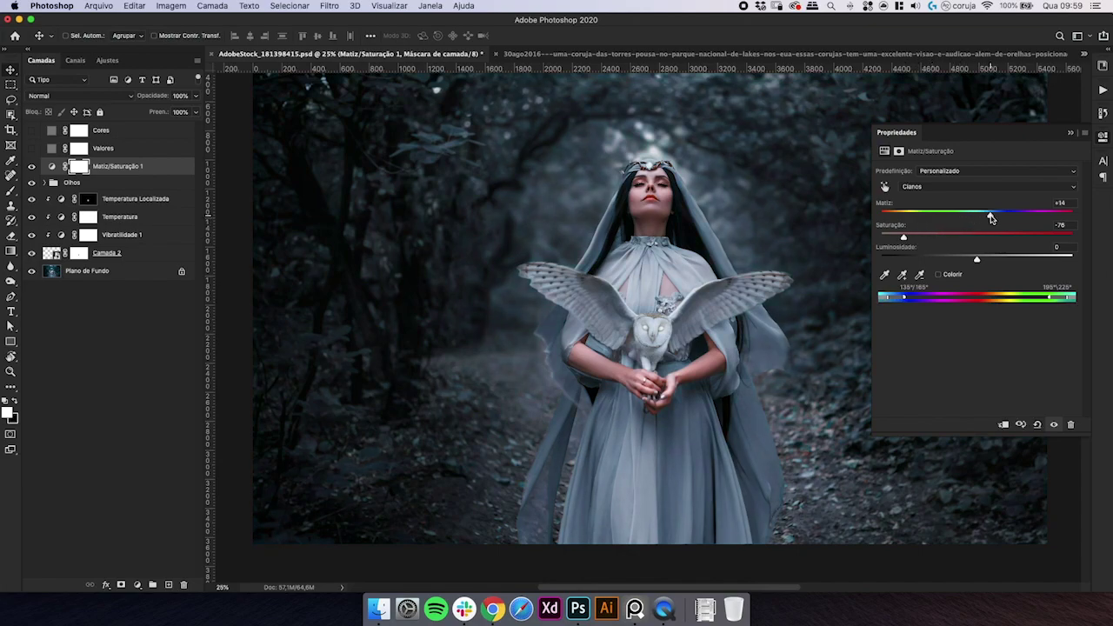
# - Shift the blues' hue to about -15 and set their saturation to -40 in the Hue/Saturation adjustment
pyautogui.click(929, 186)
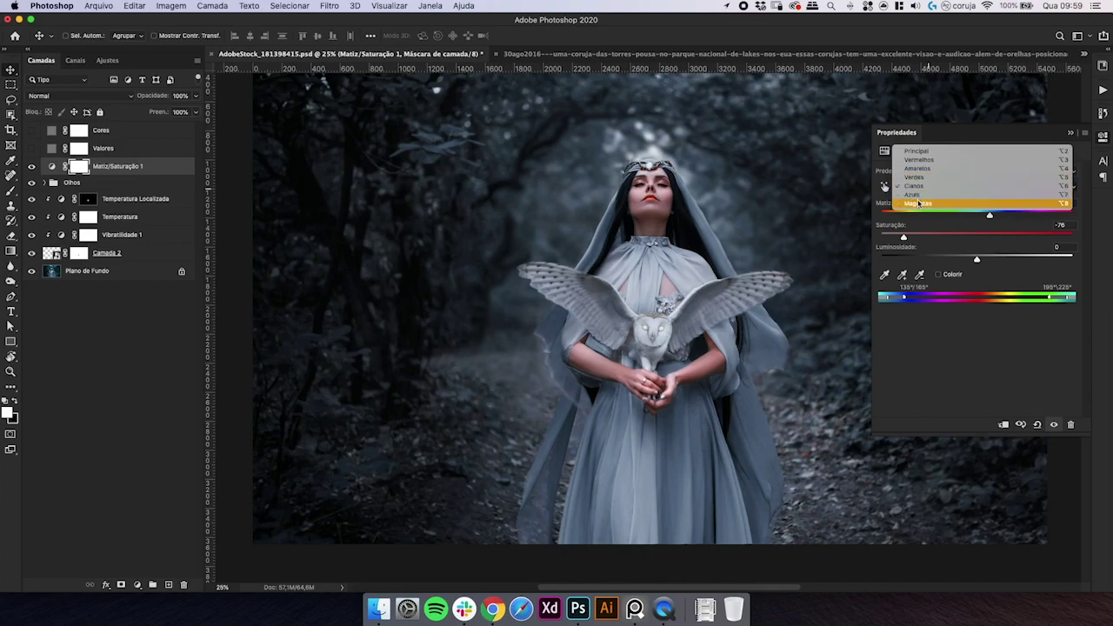
pyautogui.click(919, 202)
pyautogui.click(921, 190)
pyautogui.click(923, 174)
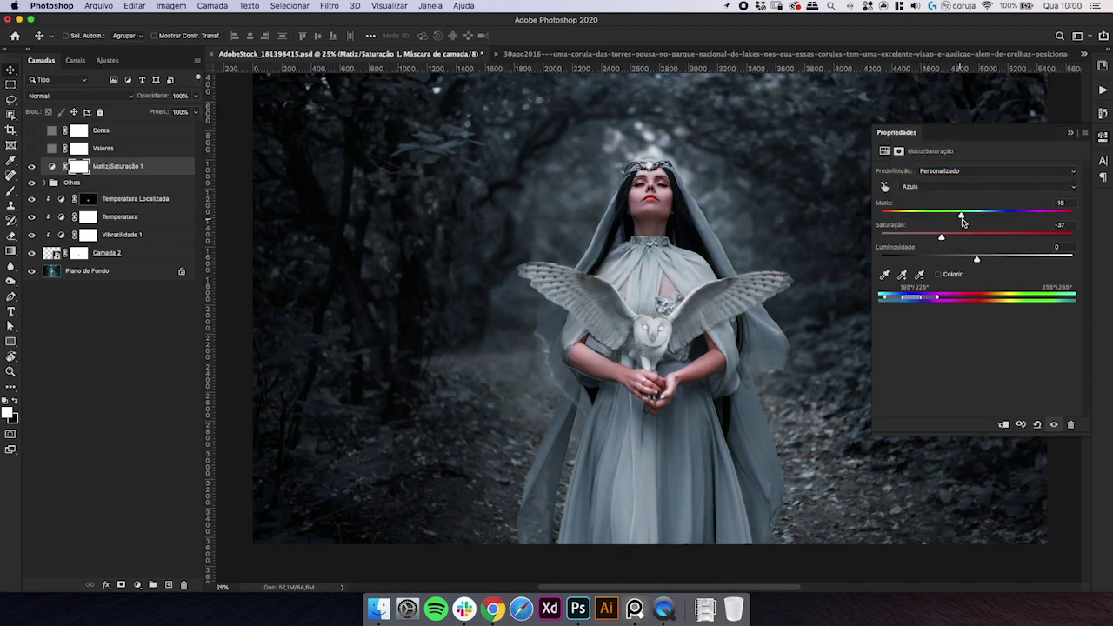
# - Desaturate the reds in the Hue/Saturation adjustment and set their lightness to +12
pyautogui.click(924, 186)
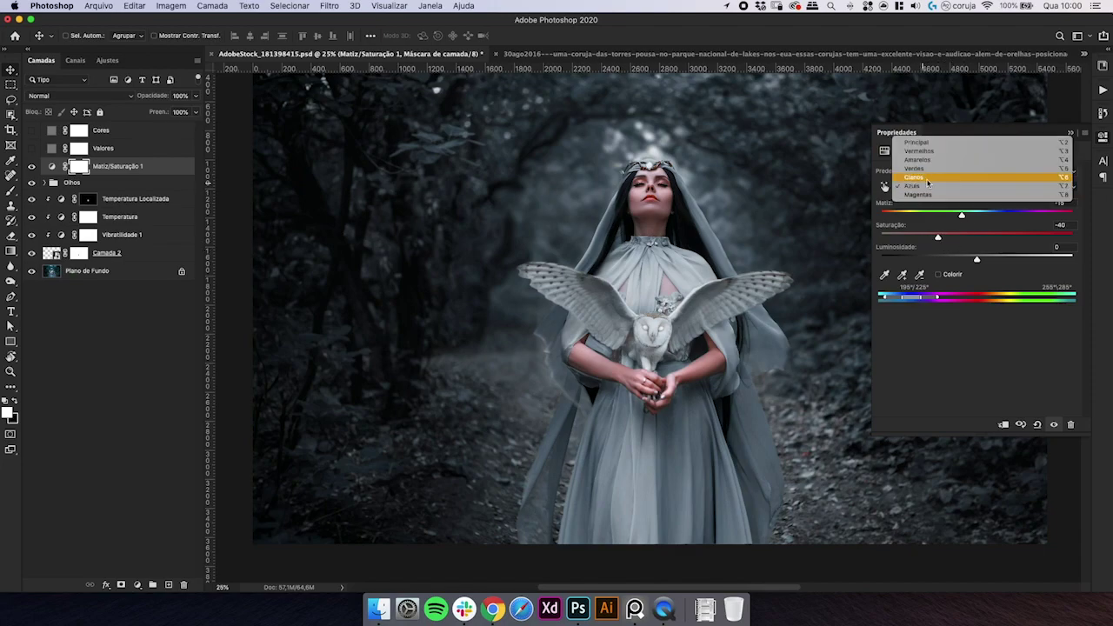
pyautogui.click(924, 147)
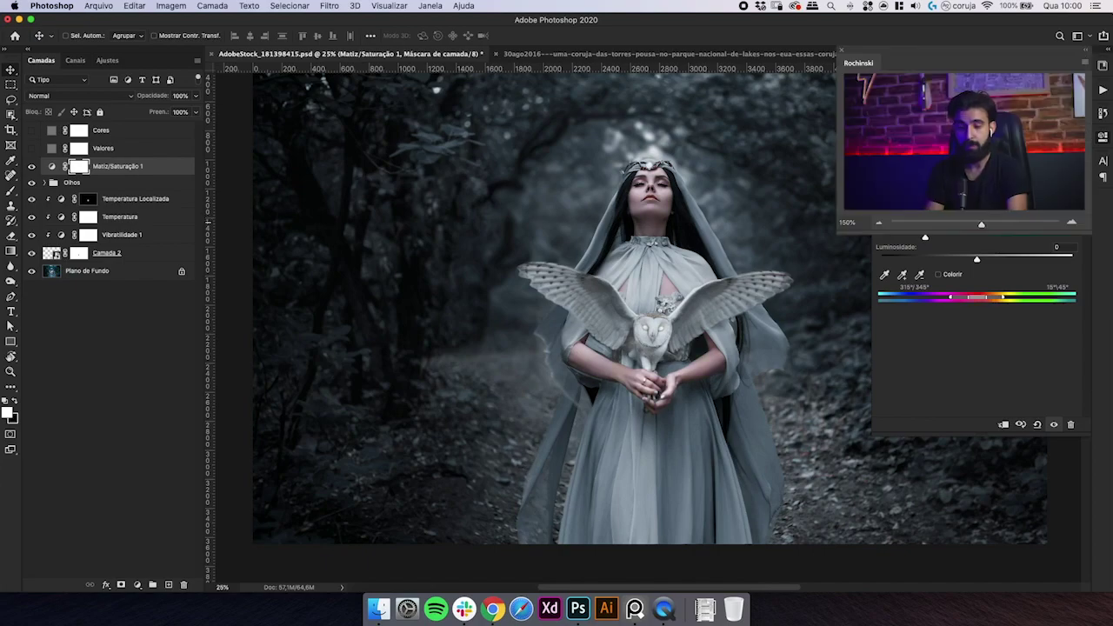
pyautogui.moveTo(976, 260); pyautogui.dragTo(989, 259)
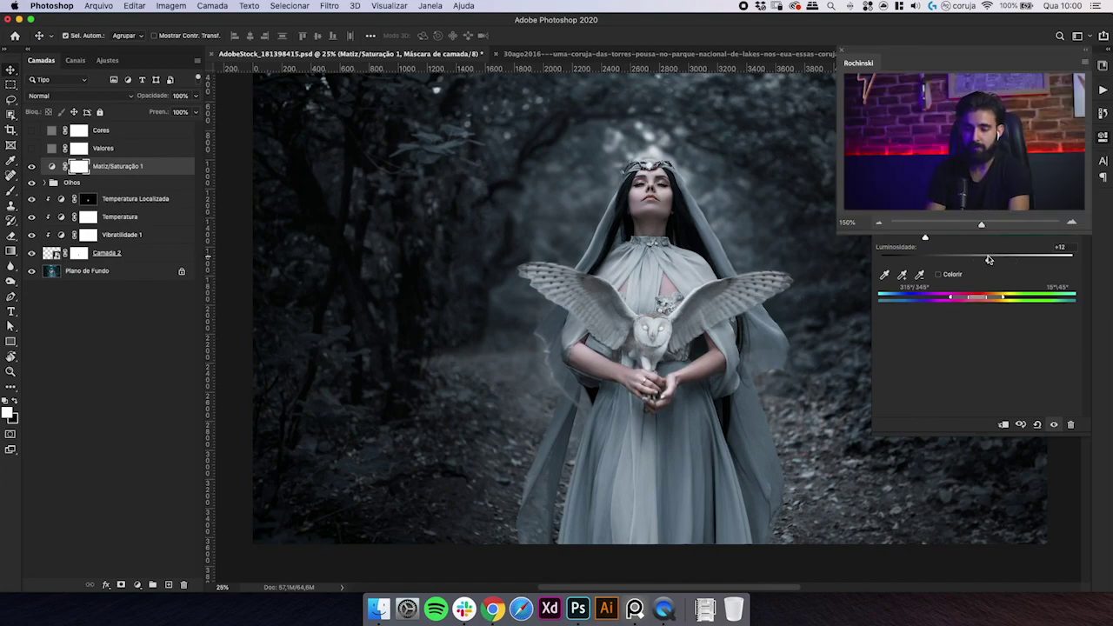
# - Examine the overall colour balance of the desaturated picture from a distance
pyautogui.press('super+minus')
pyautogui.press('super+minus')
pyautogui.press('super+minus')
pyautogui.press('super+minus')
pyautogui.press('super+plus')
pyautogui.press('super+plus')
pyautogui.press('super+plus')
pyautogui.moveTo(652, 324); pyautogui.dragTo(620, 363)
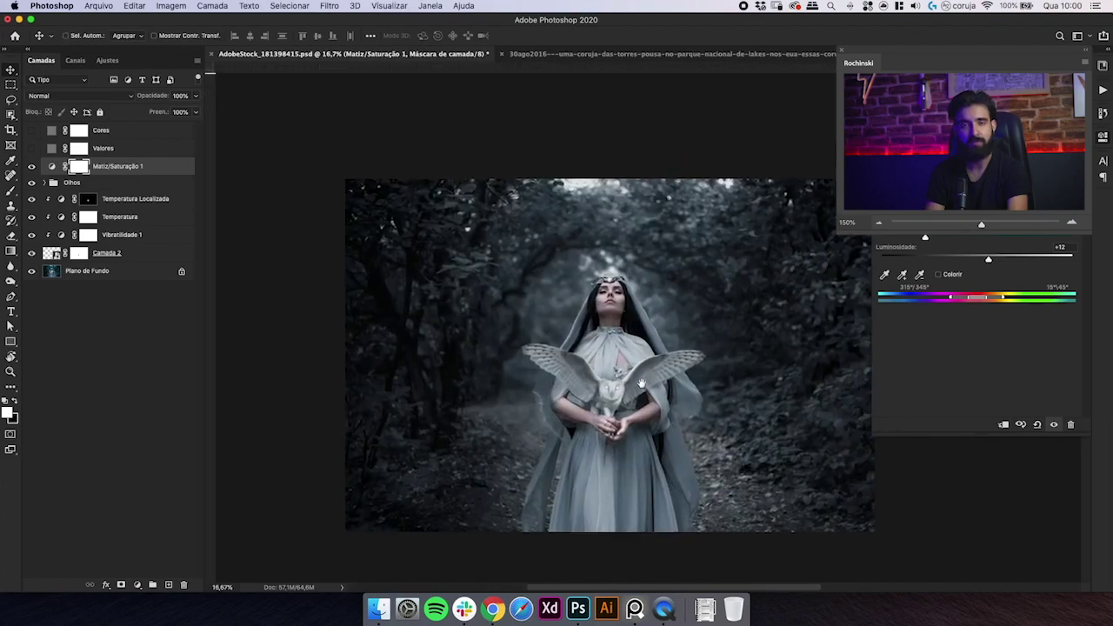
# - Add a Curves adjustment that darkens the midtones, with black output at 8 and white output at 246
pyautogui.click(108, 61)
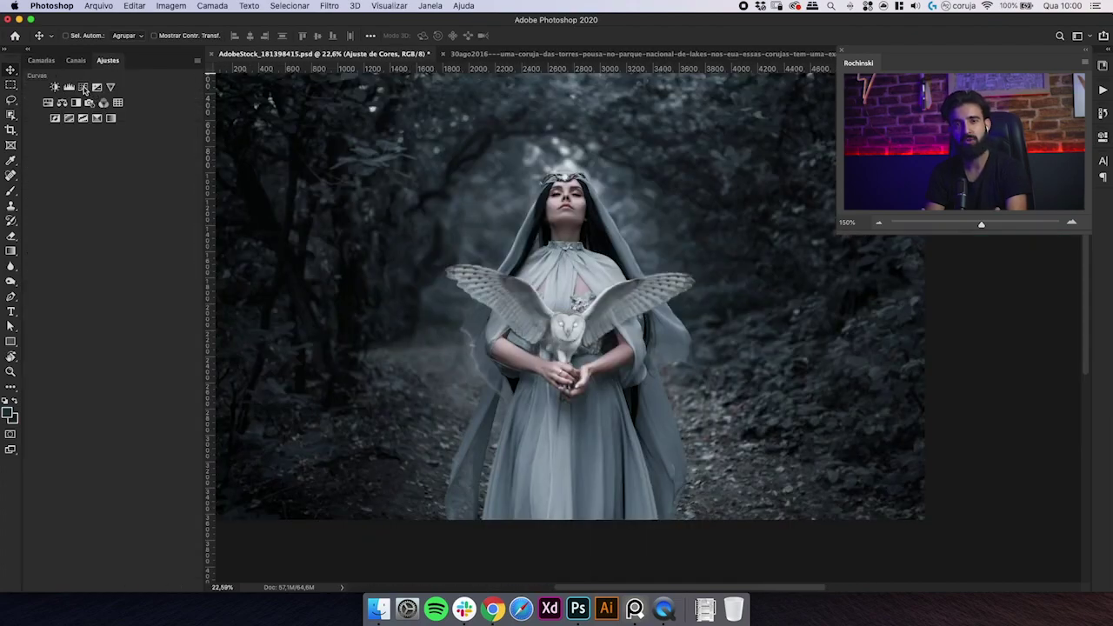
pyautogui.click(82, 87)
pyautogui.moveTo(977, 286); pyautogui.dragTo(978, 304)
pyautogui.moveTo(916, 341); pyautogui.dragTo(911, 343)
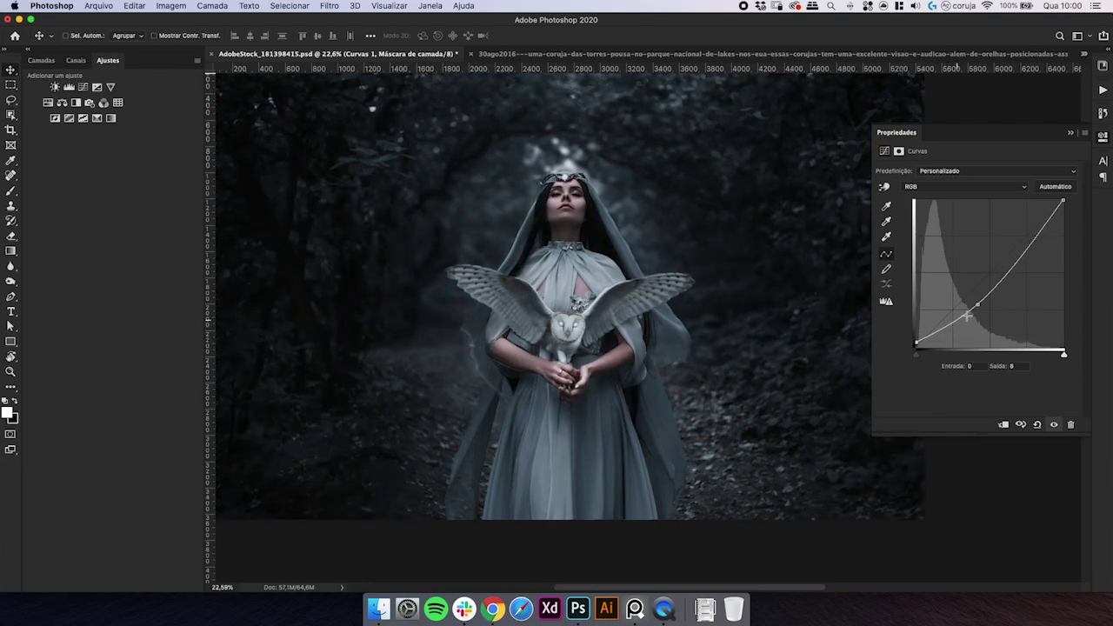
pyautogui.moveTo(975, 298); pyautogui.dragTo(979, 305)
pyautogui.moveTo(1063, 199)
pyautogui.mouseDown()
pyautogui.moveTo(1071, 226)
pyautogui.moveTo(1078, 205)
pyautogui.mouseUp()
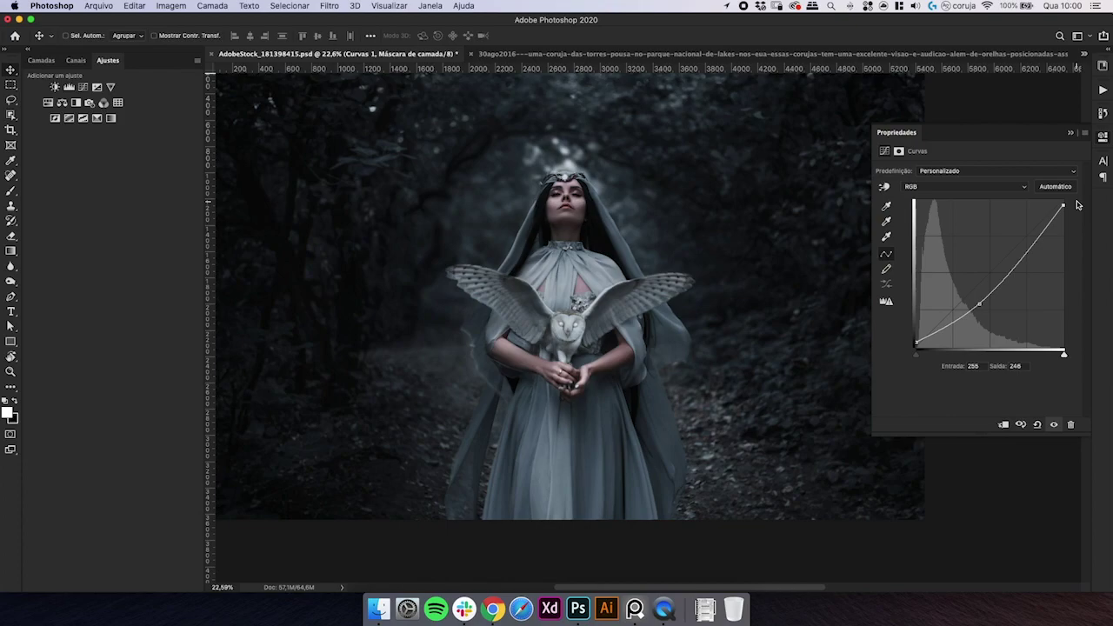
# - Examine the darkened picture's contrast from far away and closer up
pyautogui.press('super+minus')
pyautogui.press('super+minus')
pyautogui.press('super+minus')
pyautogui.press('super+minus')
pyautogui.press('super+minus')
pyautogui.press('super+minus')
pyautogui.press('super+plus')
pyautogui.press('super+plus')
pyautogui.press('super+plus')
pyautogui.press('super+plus')
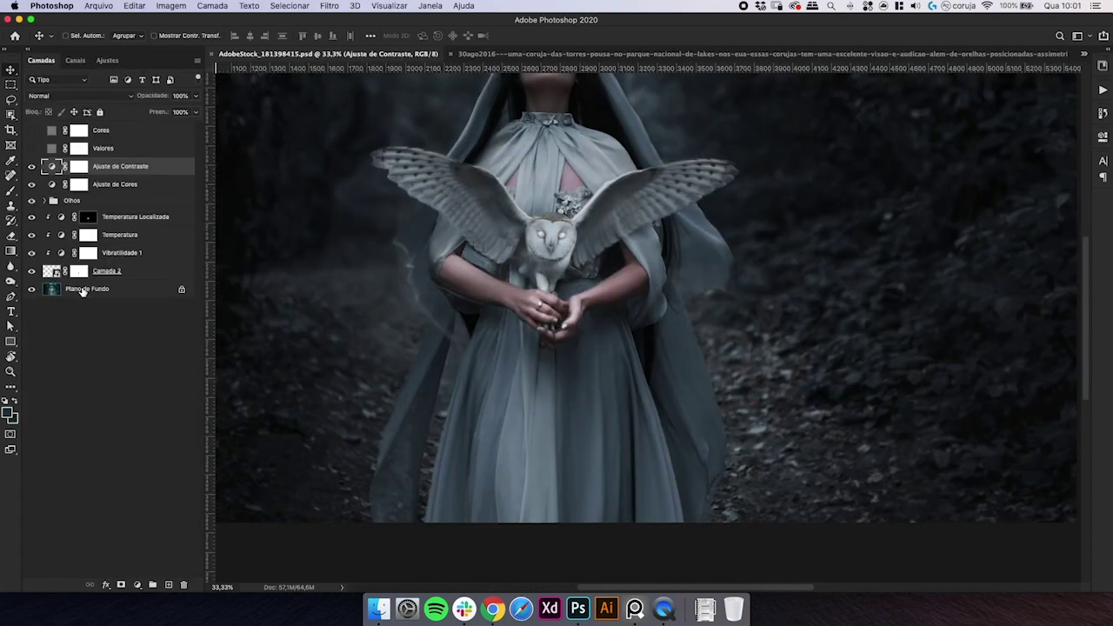
# - Duplicate the background photo layer as Camada 0 copiar and save the document
pyautogui.click(87, 290)
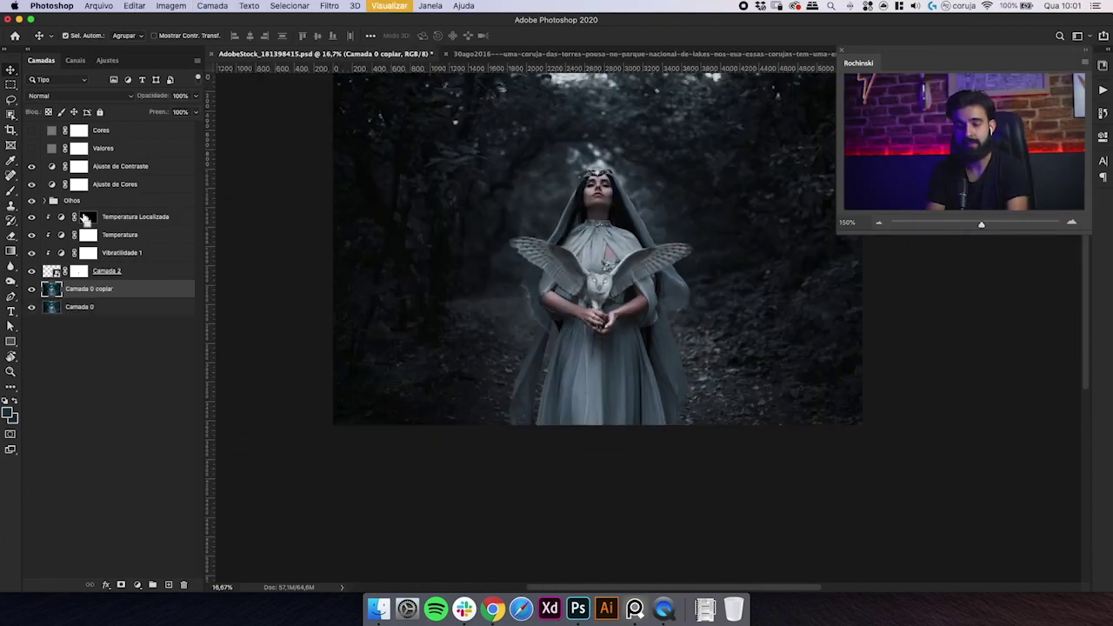
pyautogui.press('super+s')
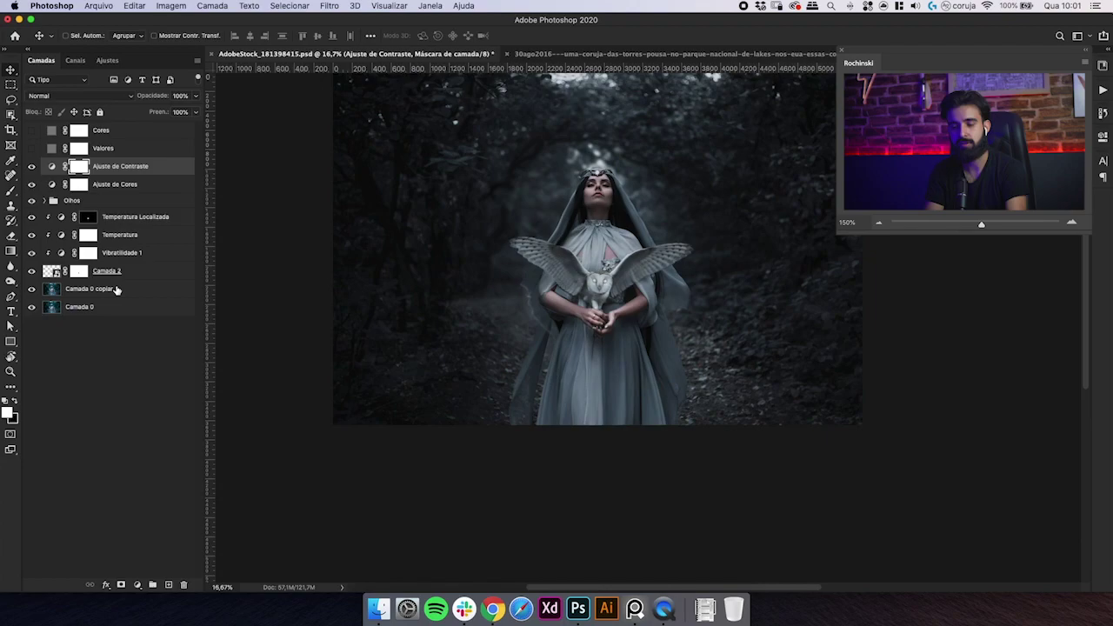
# - Start a Pen path on Camada 0 copiar at the gown's hem and trace up the cloak's lower right edge
pyautogui.press('z')
pyautogui.moveTo(671, 425); pyautogui.dragTo(731, 398)
pyautogui.press('v')
pyautogui.press('p')
pyautogui.click(692, 441)
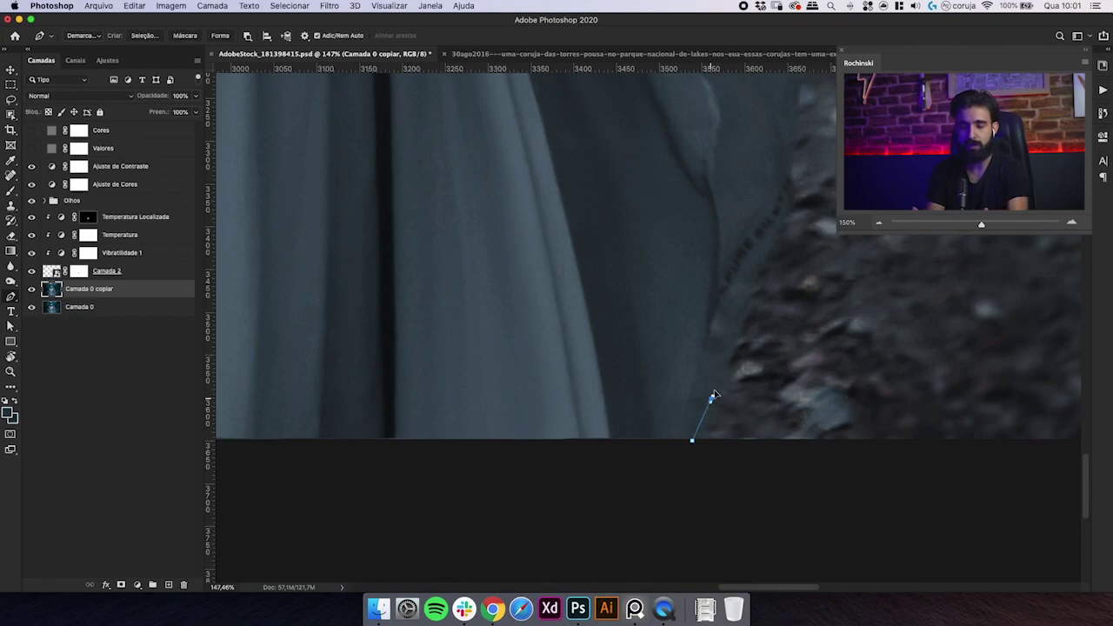
pyautogui.moveTo(758, 255); pyautogui.dragTo(706, 390)
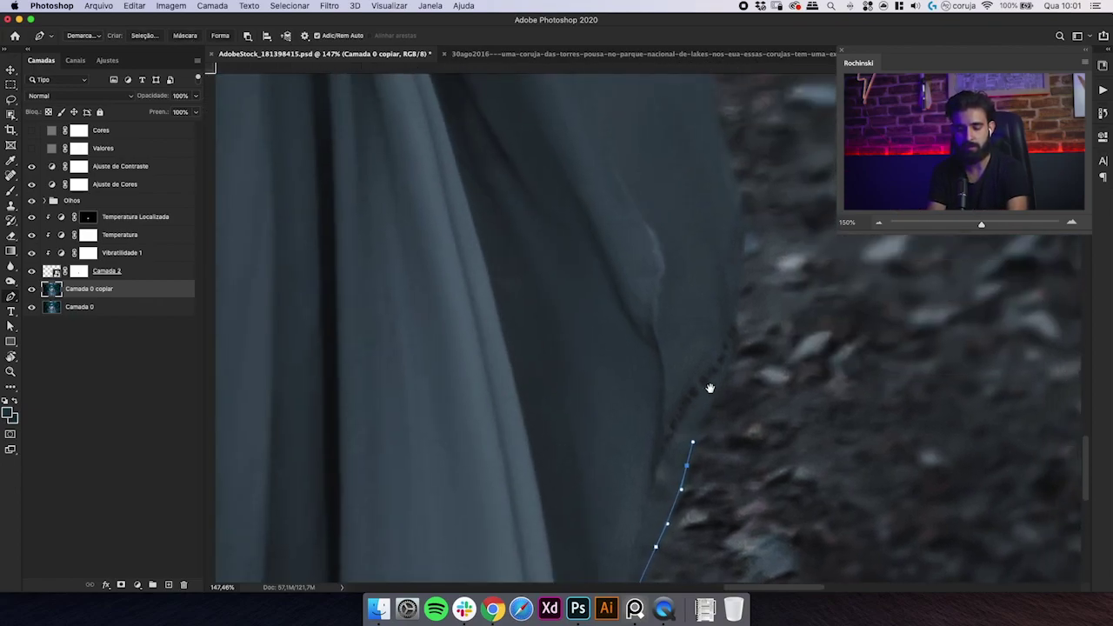
pyautogui.click(725, 375)
pyautogui.click(735, 339)
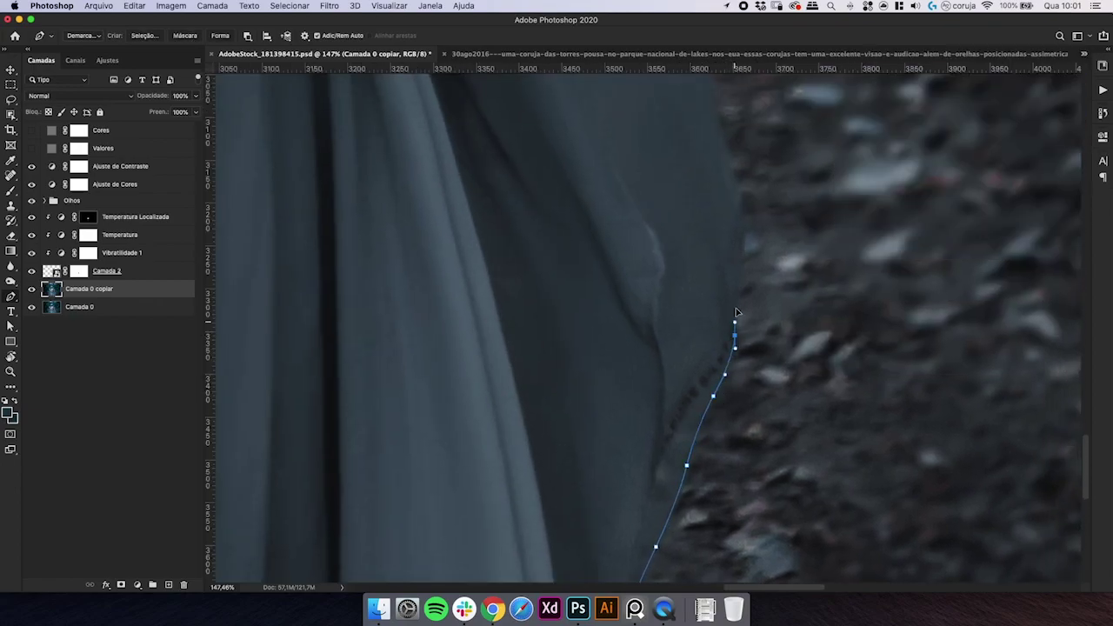
# - Continue the Pen path up the right edge of the gown and cloak to the fold below the sleeve
pyautogui.moveTo(736, 311); pyautogui.dragTo(736, 298)
pyautogui.moveTo(736, 297); pyautogui.dragTo(737, 465)
pyautogui.moveTo(743, 397); pyautogui.dragTo(741, 379)
pyautogui.moveTo(724, 318); pyautogui.dragTo(753, 467)
pyautogui.moveTo(739, 412); pyautogui.dragTo(736, 396)
pyautogui.moveTo(713, 314); pyautogui.dragTo(745, 484)
pyautogui.moveTo(705, 373); pyautogui.dragTo(687, 322)
pyautogui.moveTo(655, 274); pyautogui.dragTo(701, 493)
pyautogui.moveTo(702, 437); pyautogui.dragTo(694, 415)
# - Trace the Pen path around the cloak's billowing right flap and up its outer edge towards the owl's wing
pyautogui.moveTo(691, 372); pyautogui.dragTo(718, 371)
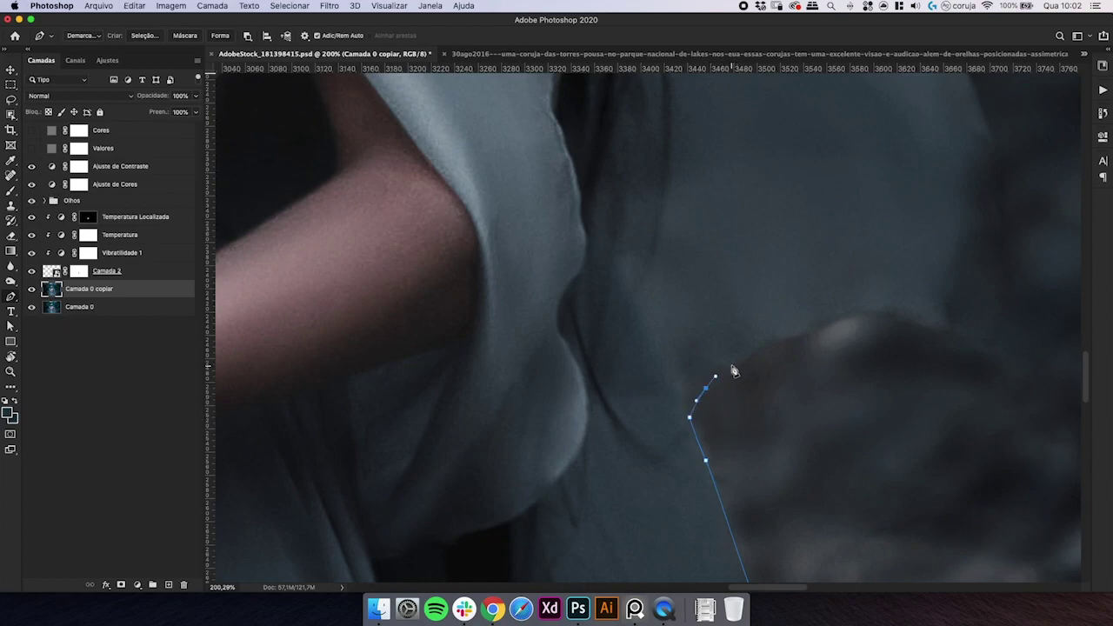
pyautogui.moveTo(886, 316); pyautogui.dragTo(912, 316)
pyautogui.moveTo(886, 330); pyautogui.dragTo(788, 356)
pyautogui.moveTo(805, 360); pyautogui.dragTo(830, 338)
pyautogui.moveTo(829, 315); pyautogui.dragTo(795, 407)
pyautogui.moveTo(789, 368); pyautogui.dragTo(788, 349)
pyautogui.moveTo(765, 297); pyautogui.dragTo(801, 415)
pyautogui.scroll(3, 744, 330)
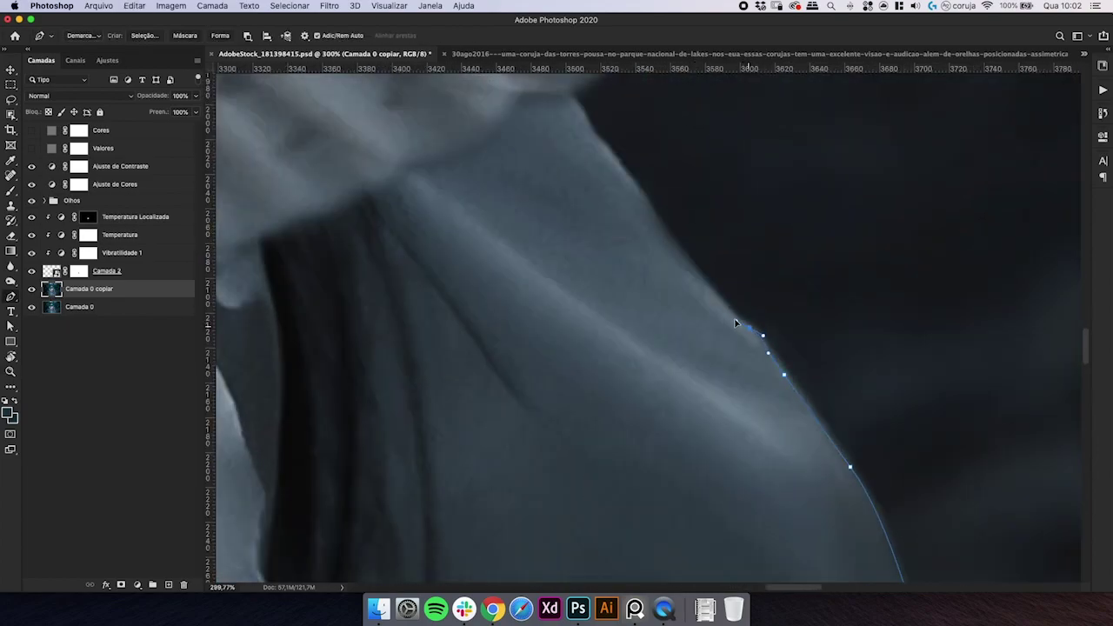
pyautogui.moveTo(651, 198); pyautogui.dragTo(683, 330)
# - Trace the Pen path along the lower feather tips of the owl's wing on the right side
pyautogui.click(712, 224)
pyautogui.click(717, 216)
pyautogui.moveTo(795, 180); pyautogui.dragTo(708, 364)
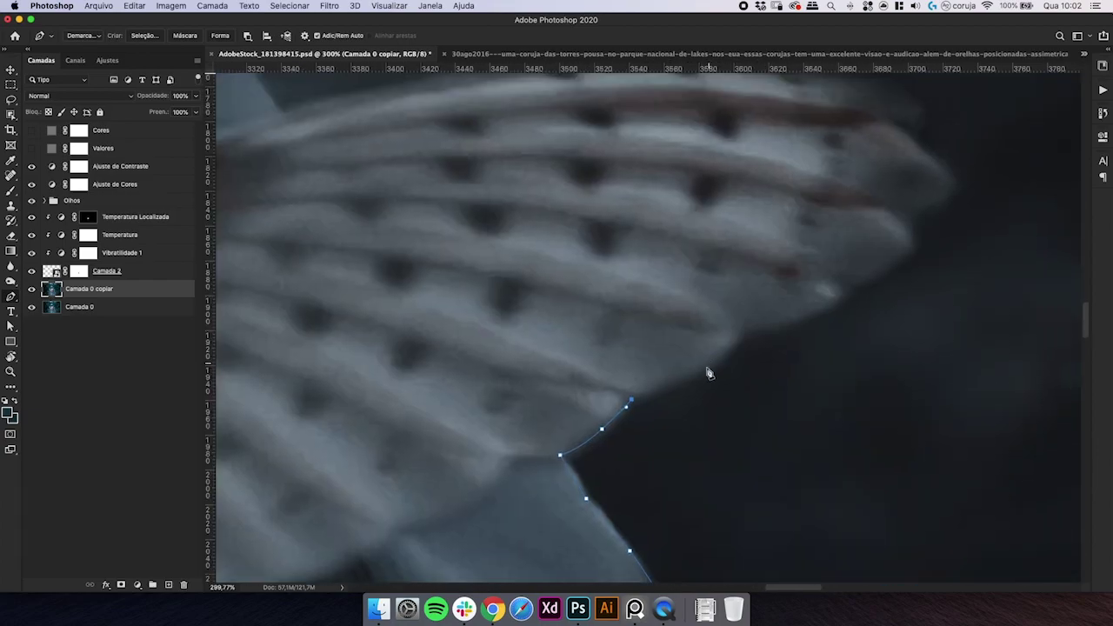
pyautogui.moveTo(784, 326); pyautogui.dragTo(798, 321)
pyautogui.moveTo(833, 307); pyautogui.dragTo(796, 401)
pyautogui.click(859, 292)
pyautogui.moveTo(839, 367); pyautogui.dragTo(858, 327)
# - Carry the Pen path around the wing's tip and back along its upper edge to the hood
pyautogui.moveTo(883, 296); pyautogui.dragTo(799, 253)
pyautogui.moveTo(652, 247); pyautogui.dragTo(568, 245)
pyautogui.moveTo(474, 245); pyautogui.dragTo(702, 182)
pyautogui.moveTo(660, 203); pyautogui.dragTo(588, 219)
pyautogui.click(515, 237)
# - Trace the Pen path up the right edge of the hood to just below the crown
pyautogui.moveTo(516, 244); pyautogui.dragTo(689, 466)
pyautogui.moveTo(597, 307); pyautogui.dragTo(634, 352)
pyautogui.moveTo(608, 288); pyautogui.dragTo(593, 255)
pyautogui.moveTo(549, 178); pyautogui.dragTo(583, 261)
pyautogui.moveTo(531, 195); pyautogui.dragTo(587, 287)
pyautogui.moveTo(536, 221); pyautogui.dragTo(623, 372)
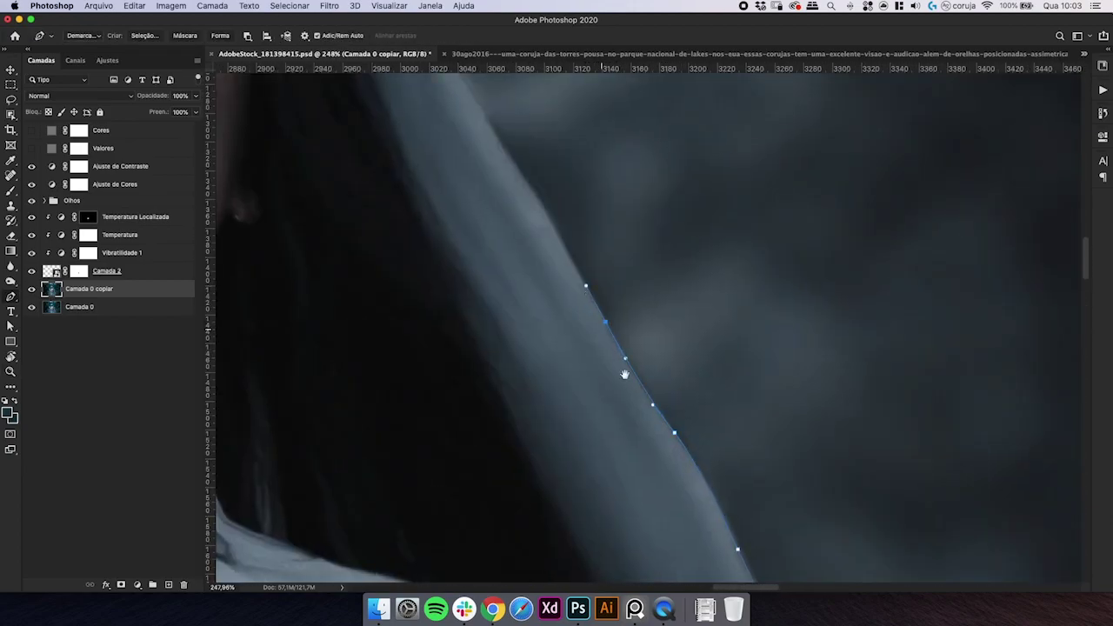
pyautogui.moveTo(608, 328); pyautogui.dragTo(581, 287)
pyautogui.scroll(6, 581, 289)
pyautogui.scroll(2, 572, 327)
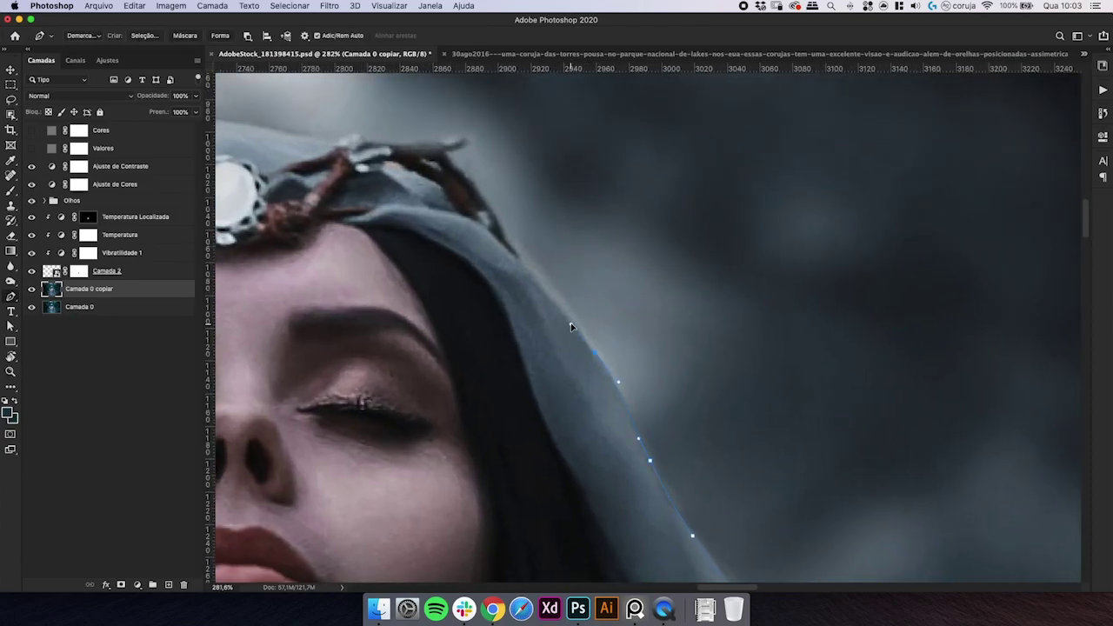
# - Outline the crown's right twig with the Pen path and continue along the top of the hood
pyautogui.scroll(3, 490, 220)
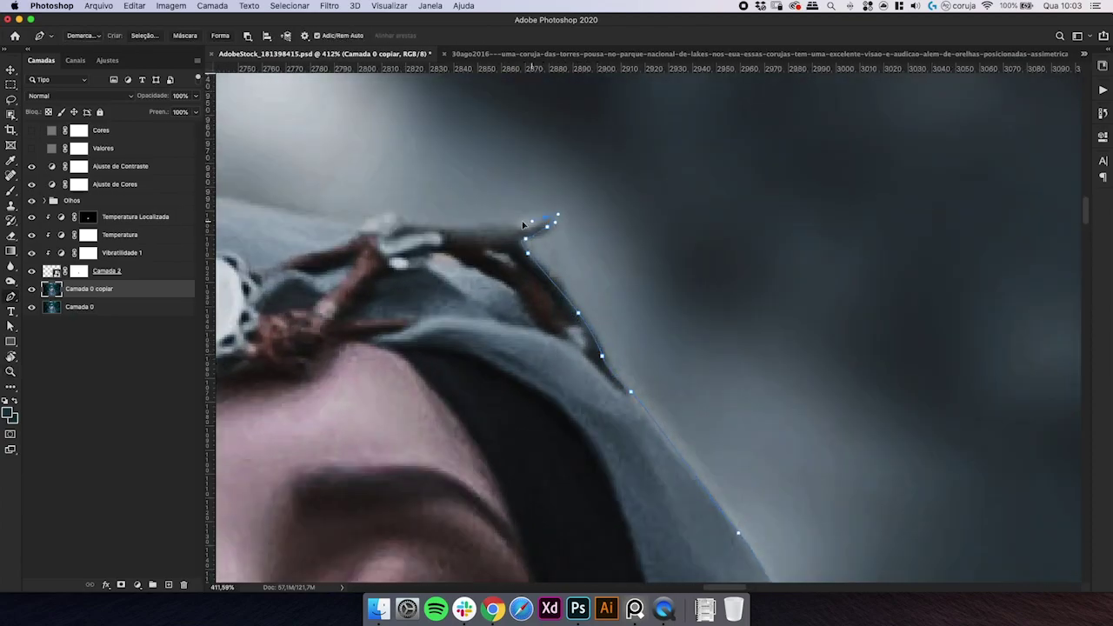
pyautogui.moveTo(520, 226); pyautogui.dragTo(705, 263)
pyautogui.moveTo(686, 262); pyautogui.dragTo(668, 263)
pyautogui.moveTo(600, 260); pyautogui.dragTo(586, 256)
pyautogui.moveTo(566, 253); pyautogui.dragTo(553, 253)
pyautogui.moveTo(535, 260); pyautogui.dragTo(721, 236)
# - Trace the Pen path over the top of the hood and down the crown's left arch to its pearl ornament
pyautogui.moveTo(625, 223); pyautogui.dragTo(599, 273)
pyautogui.scroll(-3, 614, 275)
pyautogui.click(571, 285)
pyautogui.press('super+z')
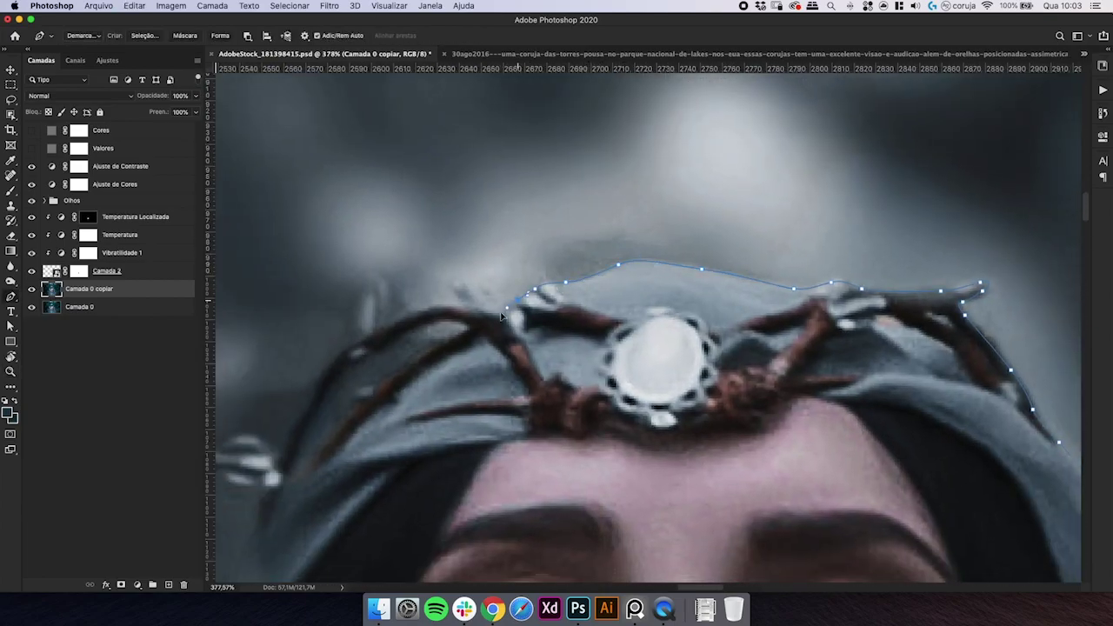
pyautogui.click(496, 314)
pyautogui.moveTo(495, 315); pyautogui.dragTo(677, 257)
pyautogui.moveTo(595, 257); pyautogui.dragTo(567, 268)
pyautogui.click(554, 274)
pyautogui.moveTo(518, 304); pyautogui.dragTo(503, 318)
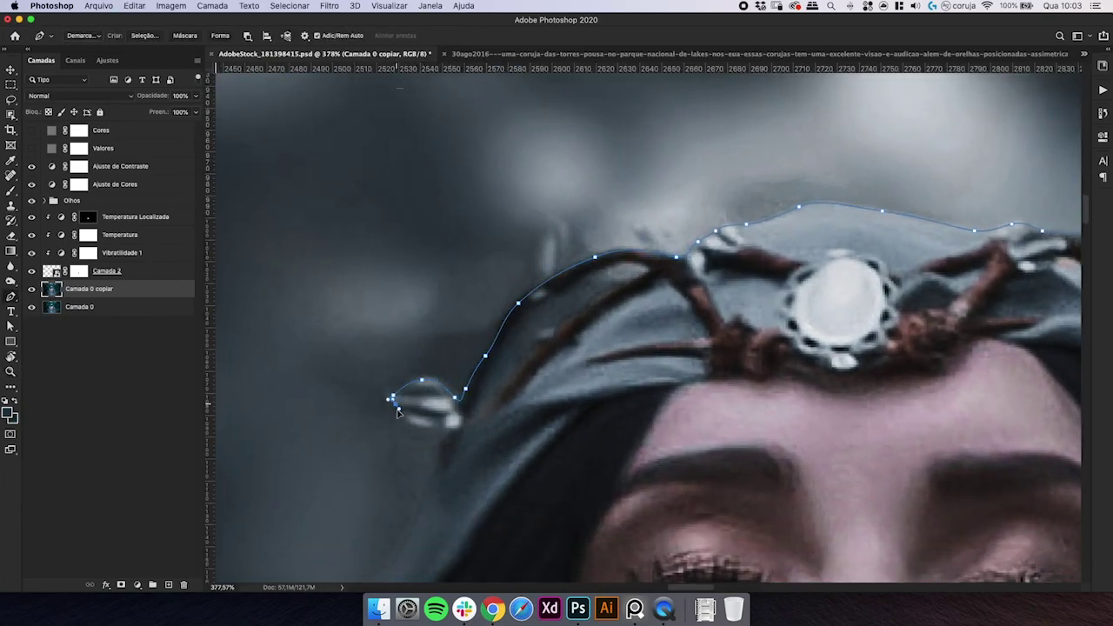
# - Take the Pen path around the pearl ornament and down the hood's left edge beside the face
pyautogui.moveTo(440, 445); pyautogui.dragTo(443, 460)
pyautogui.moveTo(442, 460); pyautogui.dragTo(669, 185)
pyautogui.moveTo(629, 275); pyautogui.dragTo(607, 309)
pyautogui.moveTo(553, 414); pyautogui.dragTo(575, 170)
pyautogui.moveTo(534, 293); pyautogui.dragTo(519, 340)
pyautogui.moveTo(493, 401); pyautogui.dragTo(480, 422)
pyautogui.moveTo(480, 422); pyautogui.dragTo(624, 166)
# - Trace the Pen path down the hood's left edge to where it meets the owl's left wing
pyautogui.moveTo(534, 339); pyautogui.dragTo(528, 350)
pyautogui.moveTo(528, 350); pyautogui.dragTo(567, 228)
pyautogui.moveTo(514, 327); pyautogui.dragTo(491, 375)
pyautogui.moveTo(466, 433); pyautogui.dragTo(587, 220)
pyautogui.moveTo(524, 353); pyautogui.dragTo(494, 411)
pyautogui.moveTo(494, 411); pyautogui.dragTo(570, 293)
pyautogui.press('super+r')
pyautogui.scroll(-5, 569, 292)
pyautogui.hscroll(-4, 569, 292)
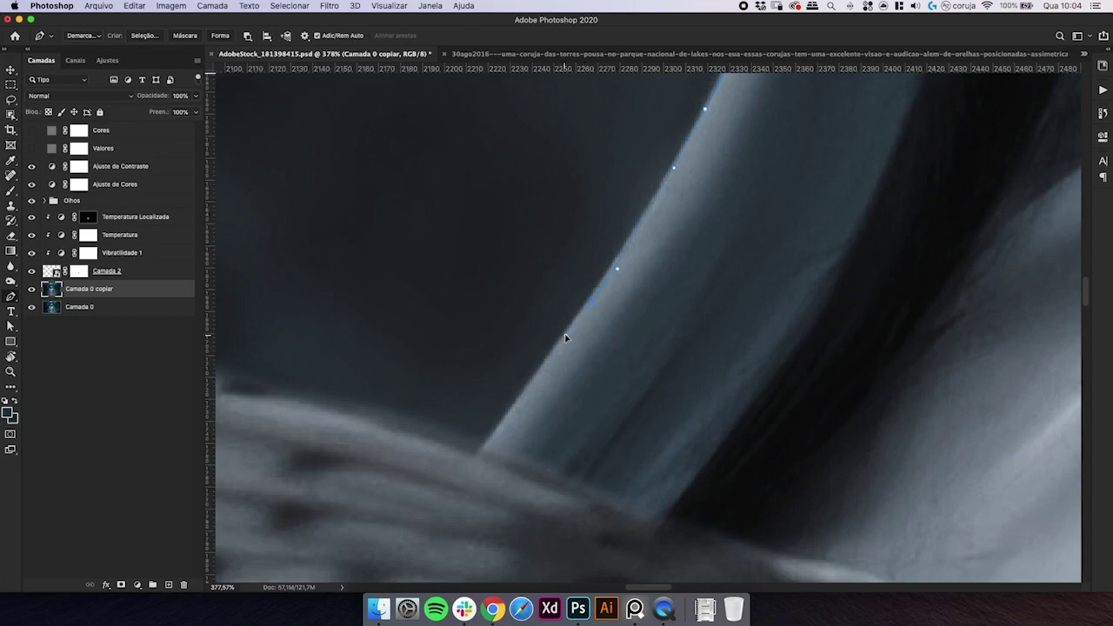
pyautogui.moveTo(452, 292); pyautogui.dragTo(652, 303)
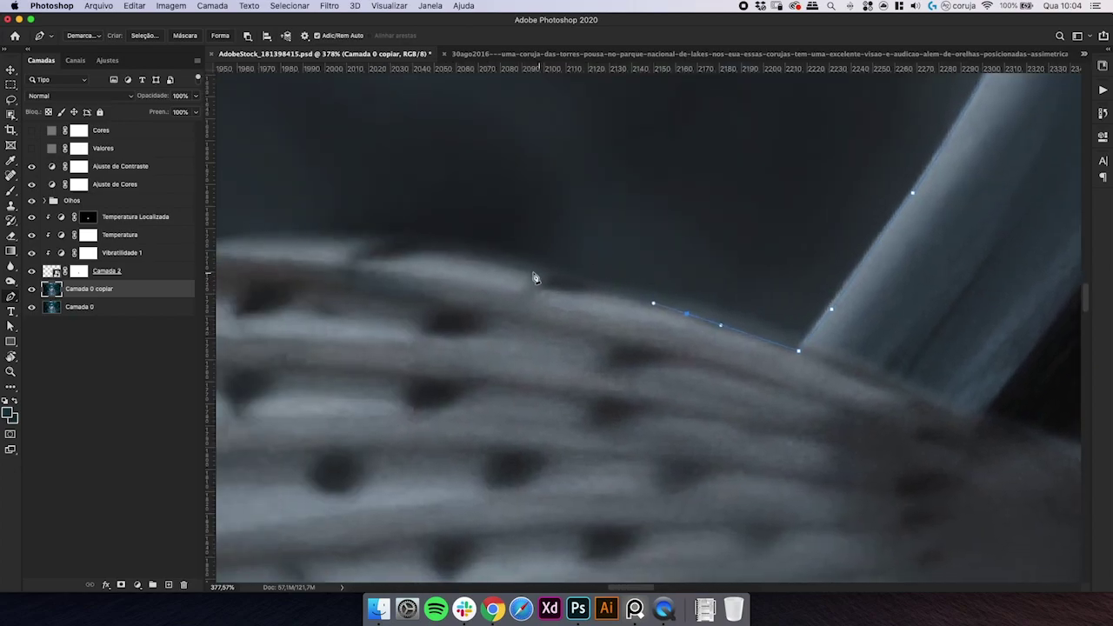
# - Follow the top edge of the owl's left wing with the Pen path and round the wing tip
pyautogui.moveTo(506, 268); pyautogui.dragTo(422, 244)
pyautogui.moveTo(421, 244); pyautogui.dragTo(778, 240)
pyautogui.moveTo(594, 236); pyautogui.dragTo(494, 241)
pyautogui.moveTo(494, 241); pyautogui.dragTo(728, 175)
pyautogui.moveTo(559, 225); pyautogui.dragTo(520, 245)
pyautogui.moveTo(524, 273); pyautogui.dragTo(554, 340)
# - Outline the stepped feather tips along the lower edge of the owl's left wing with the Pen path
pyautogui.moveTo(569, 387); pyautogui.dragTo(608, 407)
pyautogui.moveTo(703, 417); pyautogui.dragTo(727, 484)
pyautogui.moveTo(724, 532); pyautogui.dragTo(613, 306)
pyautogui.moveTo(608, 354); pyautogui.dragTo(471, 302)
pyautogui.moveTo(589, 323); pyautogui.dragTo(661, 375)
pyautogui.moveTo(702, 406); pyautogui.dragTo(703, 417)
pyautogui.moveTo(681, 396); pyautogui.dragTo(529, 279)
pyautogui.moveTo(582, 337); pyautogui.dragTo(682, 392)
pyautogui.moveTo(752, 436); pyautogui.dragTo(582, 328)
pyautogui.press('super+minus')
pyautogui.press('super+minus')
pyautogui.press('super+minus')
pyautogui.press('super+minus')
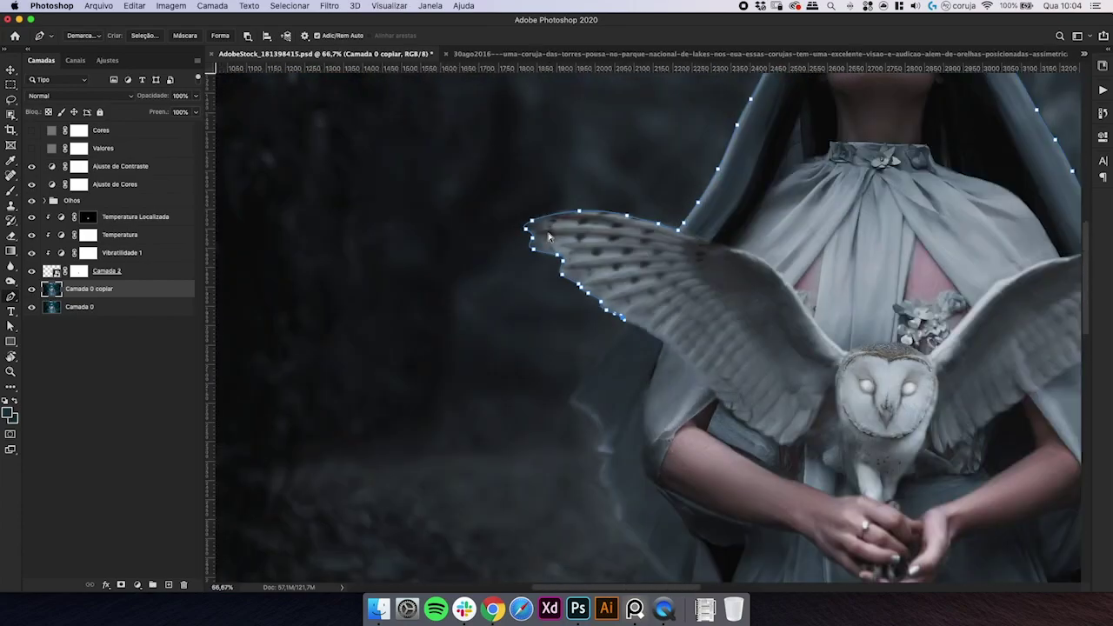
# - Redo the last points under the wing and carry the Pen path down the cape's edge past its pointed corner
pyautogui.press('super+plus')
pyautogui.press('super+plus')
pyautogui.press('super+plus')
pyautogui.moveTo(475, 402); pyautogui.dragTo(591, 296)
pyautogui.press('super+z')
pyautogui.press('super+z')
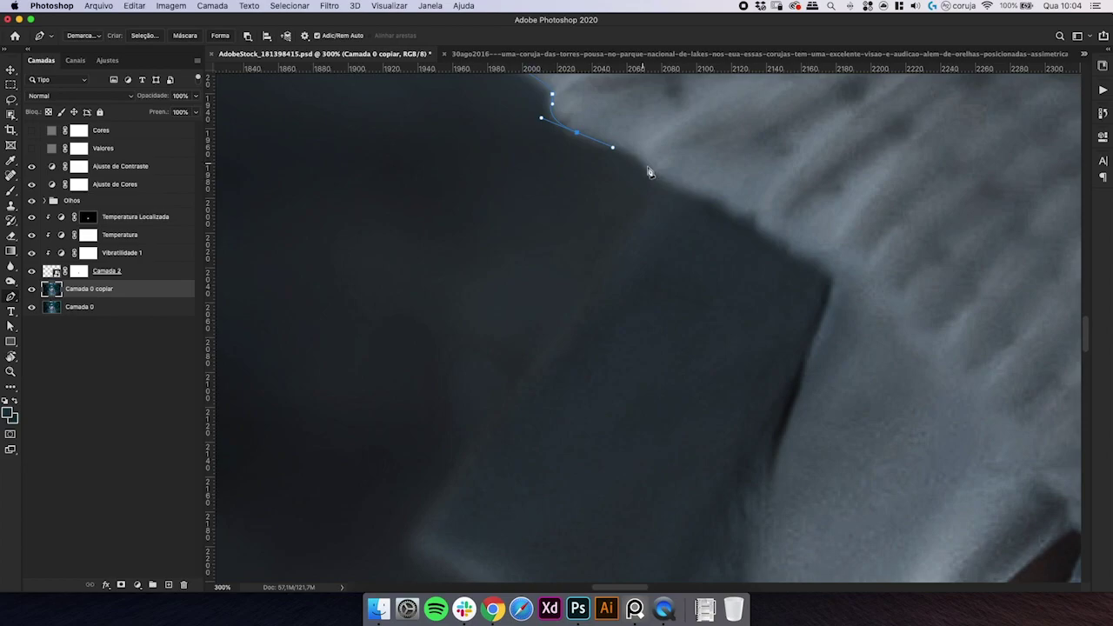
pyautogui.click(593, 291)
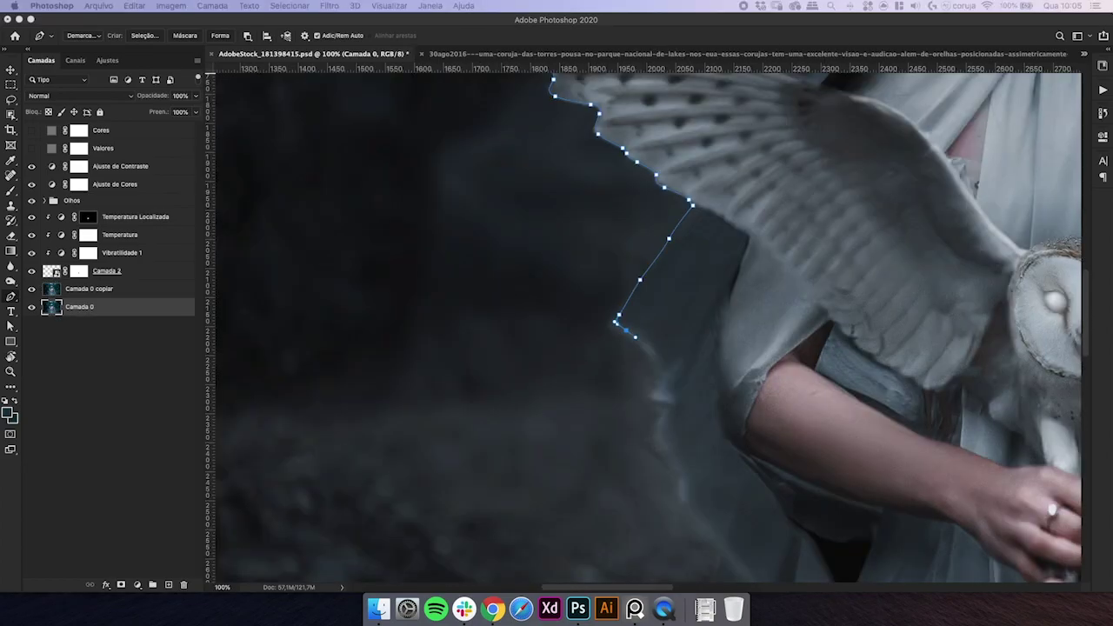
pyautogui.scroll(-1, 663, 384)
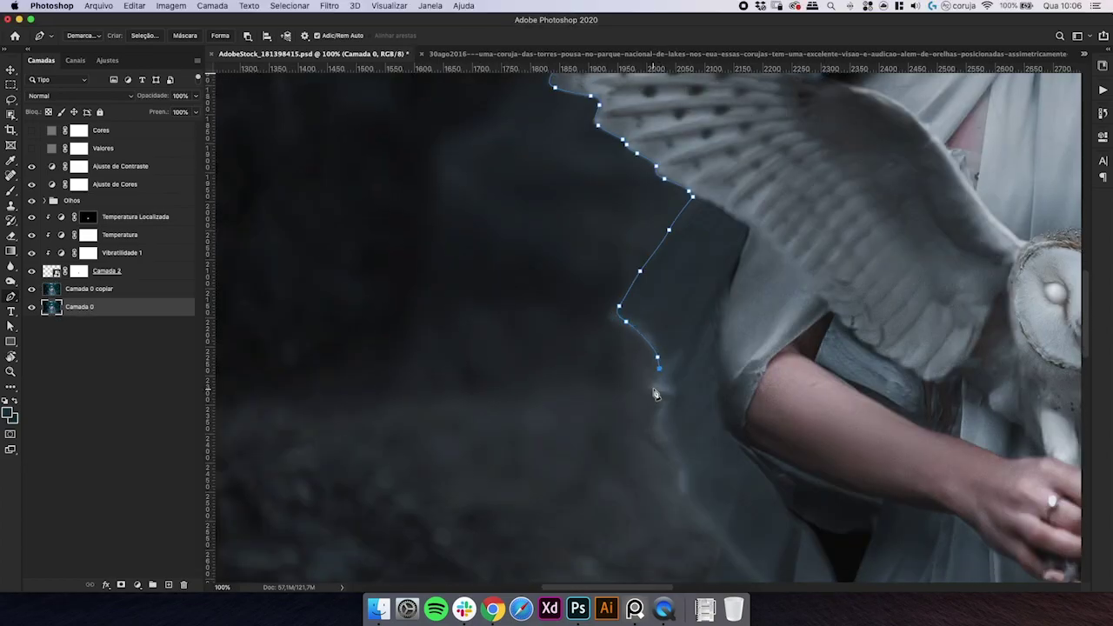
# - Trace the Pen path down the cape's left edge to the bottom of the image
pyautogui.moveTo(658, 423); pyautogui.dragTo(533, 323)
pyautogui.moveTo(585, 449); pyautogui.dragTo(622, 289)
pyautogui.moveTo(589, 382); pyautogui.dragTo(579, 412)
pyautogui.moveTo(574, 419); pyautogui.dragTo(646, 240)
pyautogui.moveTo(589, 372); pyautogui.dragTo(569, 409)
pyautogui.moveTo(549, 458); pyautogui.dragTo(546, 482)
pyautogui.moveTo(527, 383); pyautogui.dragTo(598, 292)
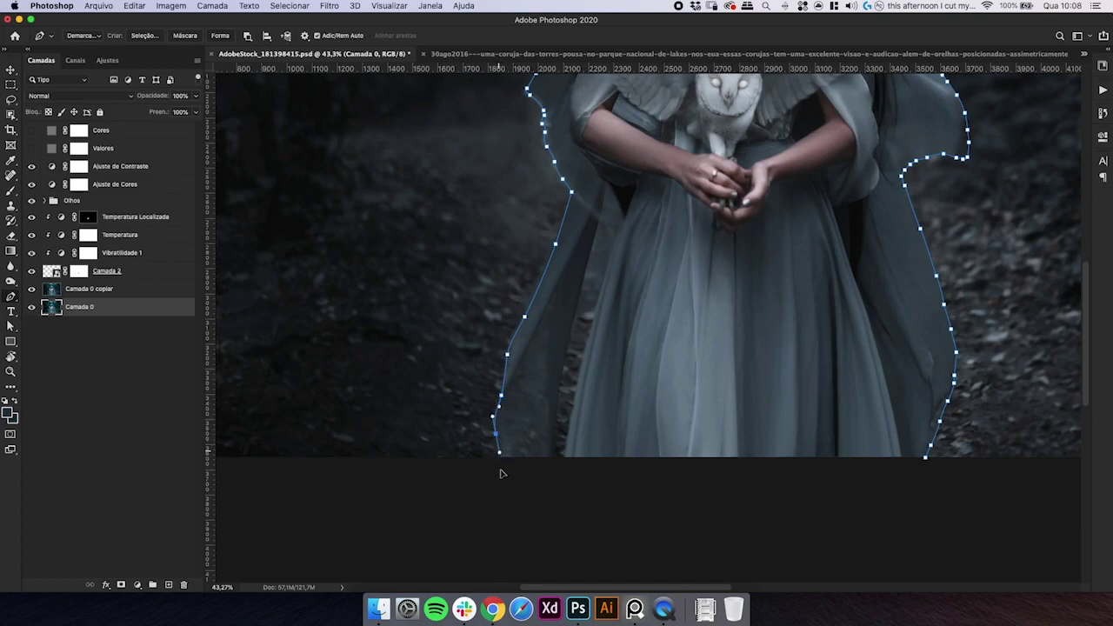
# - Run the Pen path beneath the image, load it as a selection and invert it to select the woman with the owl
pyautogui.press('super+equal')
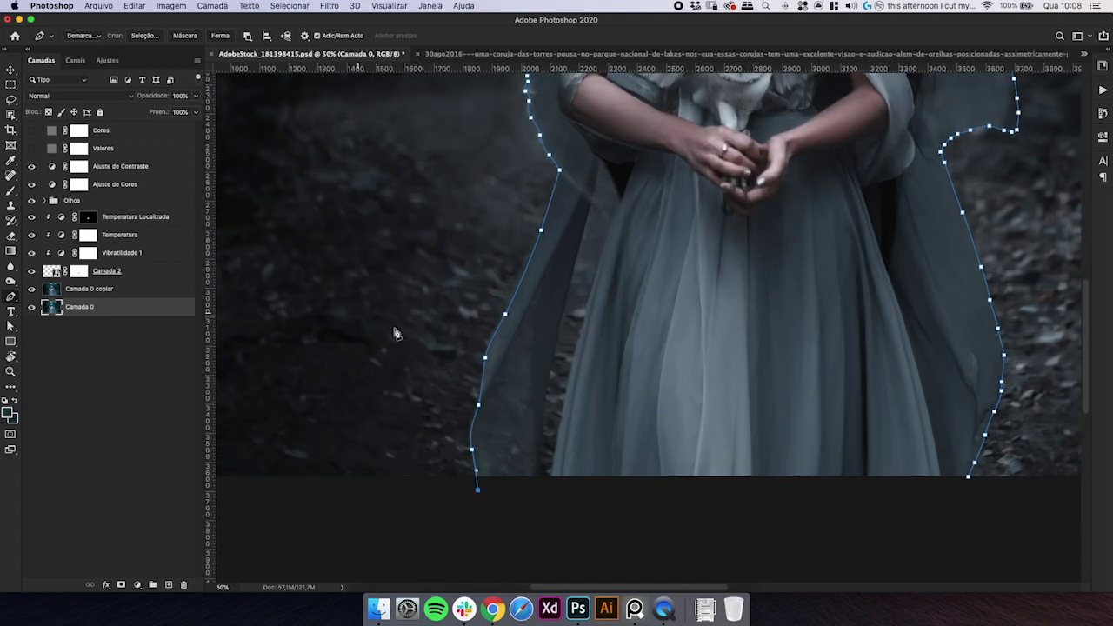
pyautogui.moveTo(450, 374); pyautogui.dragTo(427, 367)
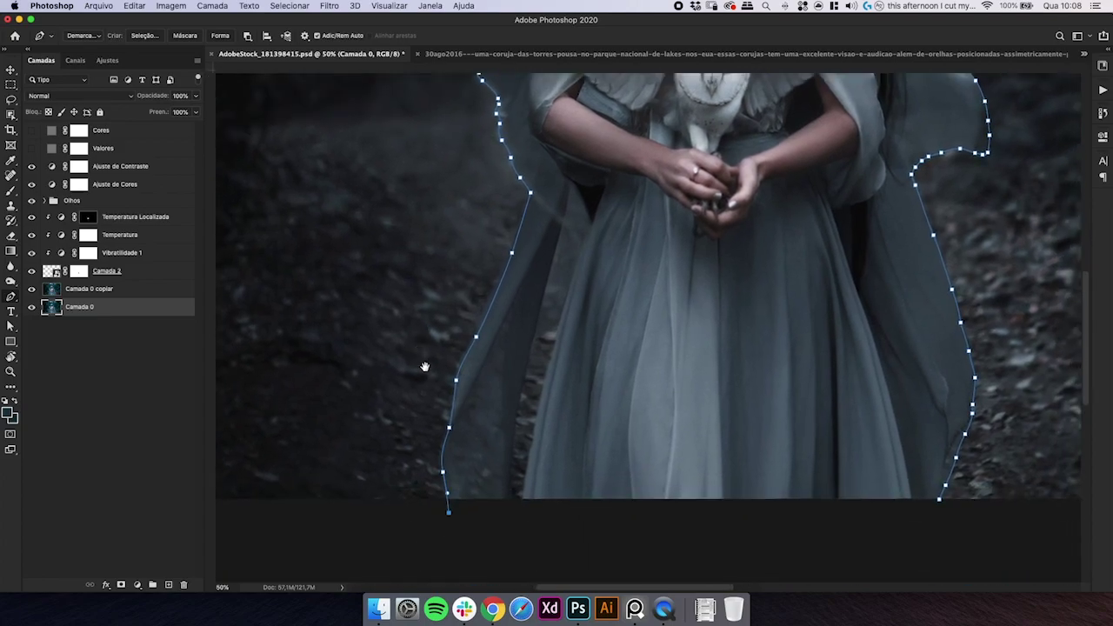
pyautogui.click(740, 549)
pyautogui.click(899, 542)
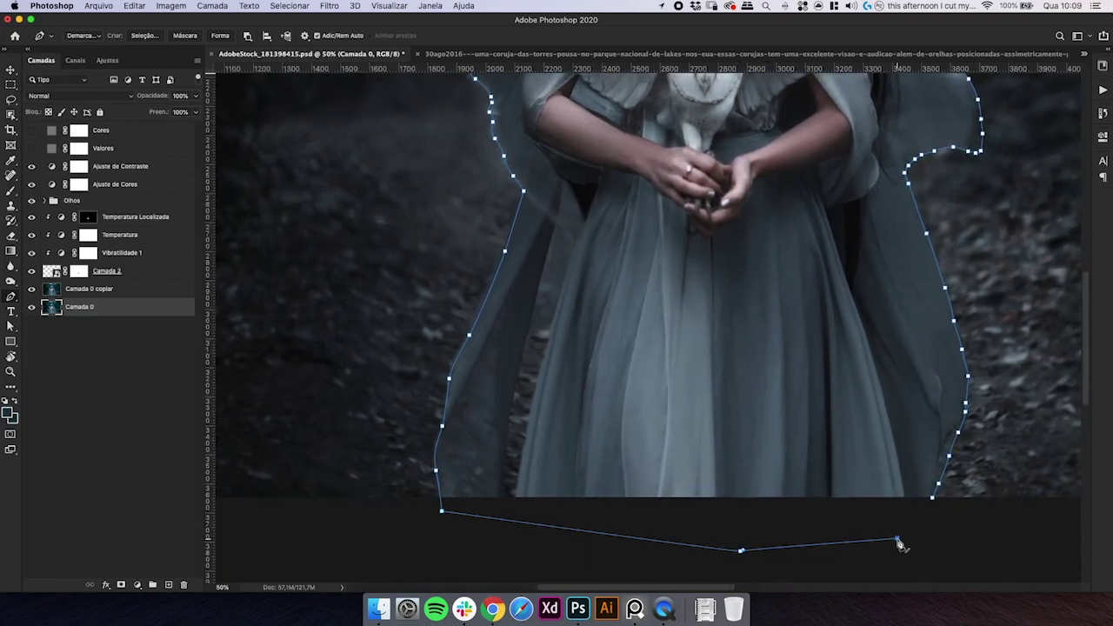
pyautogui.press('super+Return')
pyautogui.press('super+minus')
pyautogui.press('super+minus')
pyautogui.press('super+minus')
pyautogui.moveTo(686, 308); pyautogui.dragTo(587, 454)
pyautogui.press('super+shift+i')
pyautogui.press('super+plus')
pyautogui.press('super+plus')
pyautogui.moveTo(490, 311); pyautogui.dragTo(529, 137)
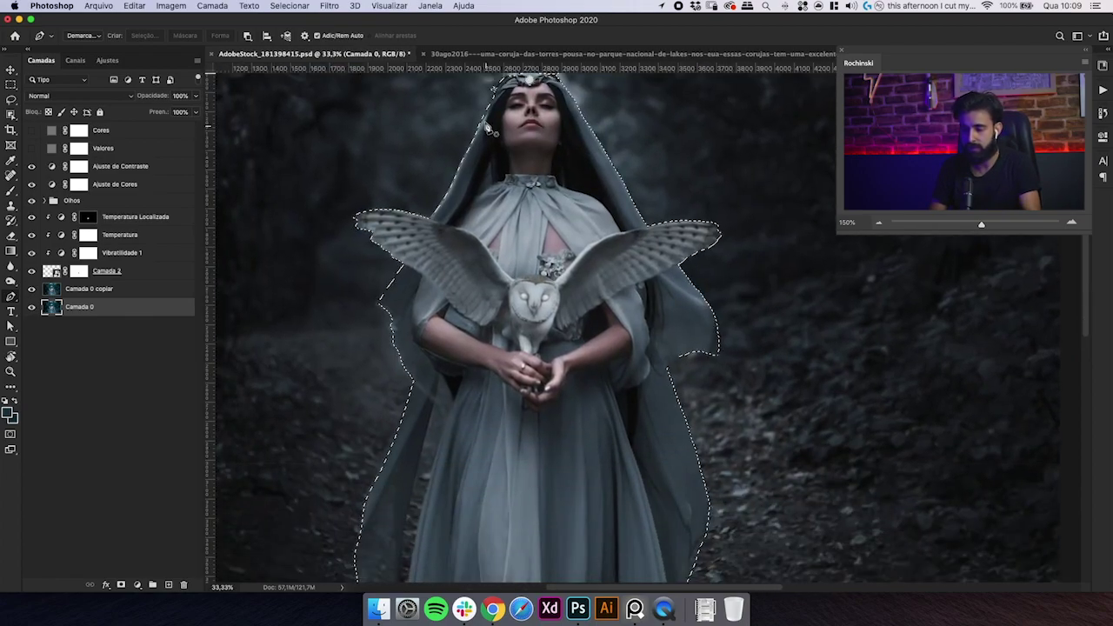
# - Contract the selection by 1 pixel
pyautogui.click(288, 5)
pyautogui.moveTo(314, 173)
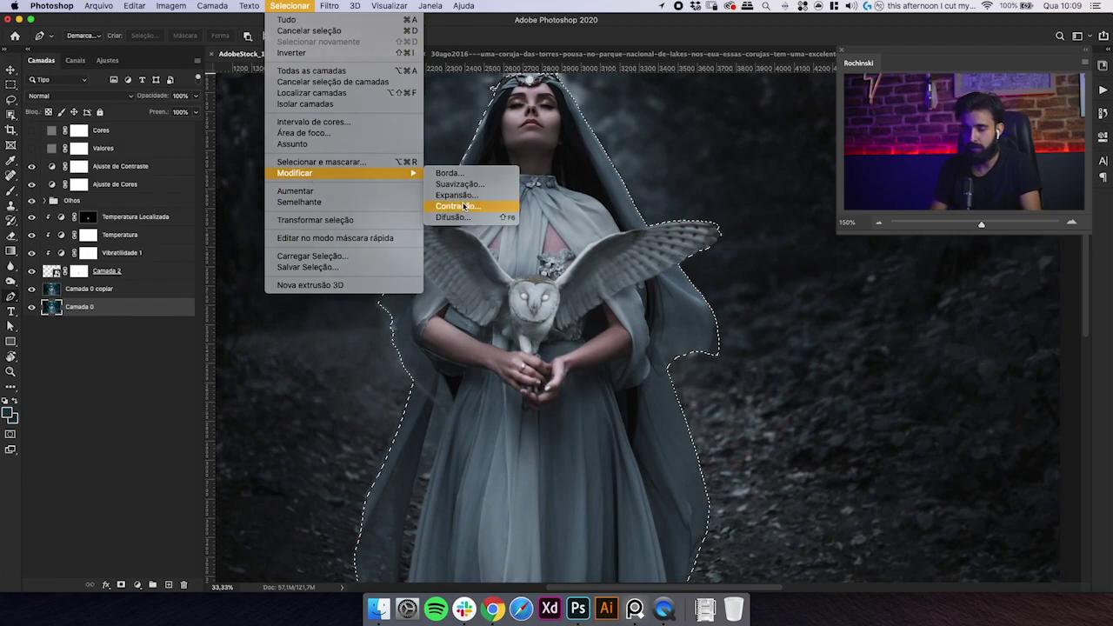
pyautogui.click(454, 206)
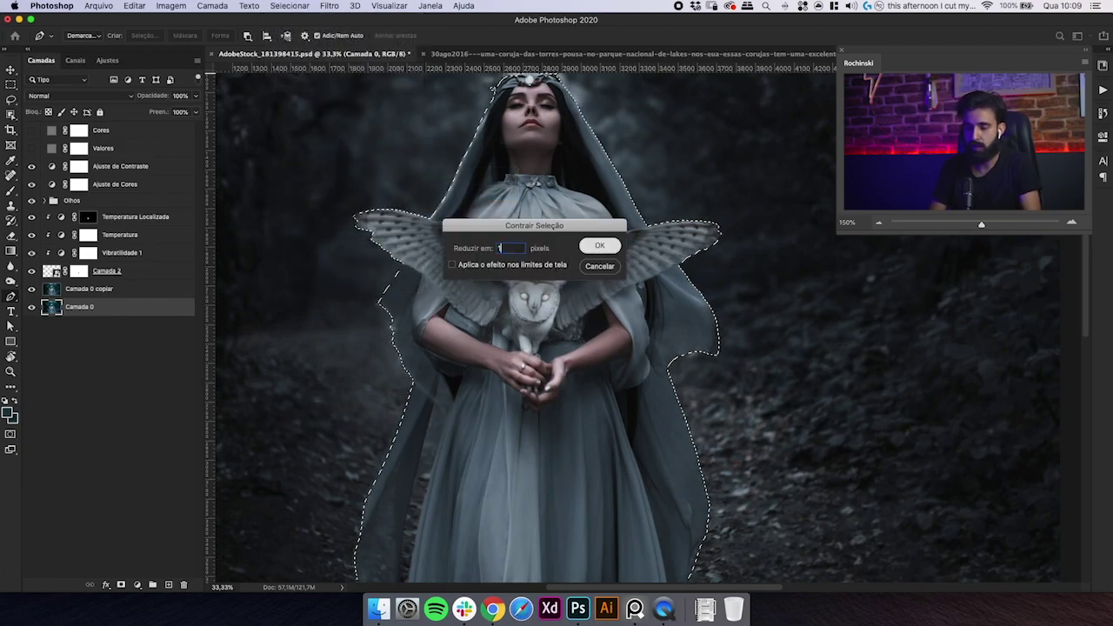
pyautogui.click(599, 246)
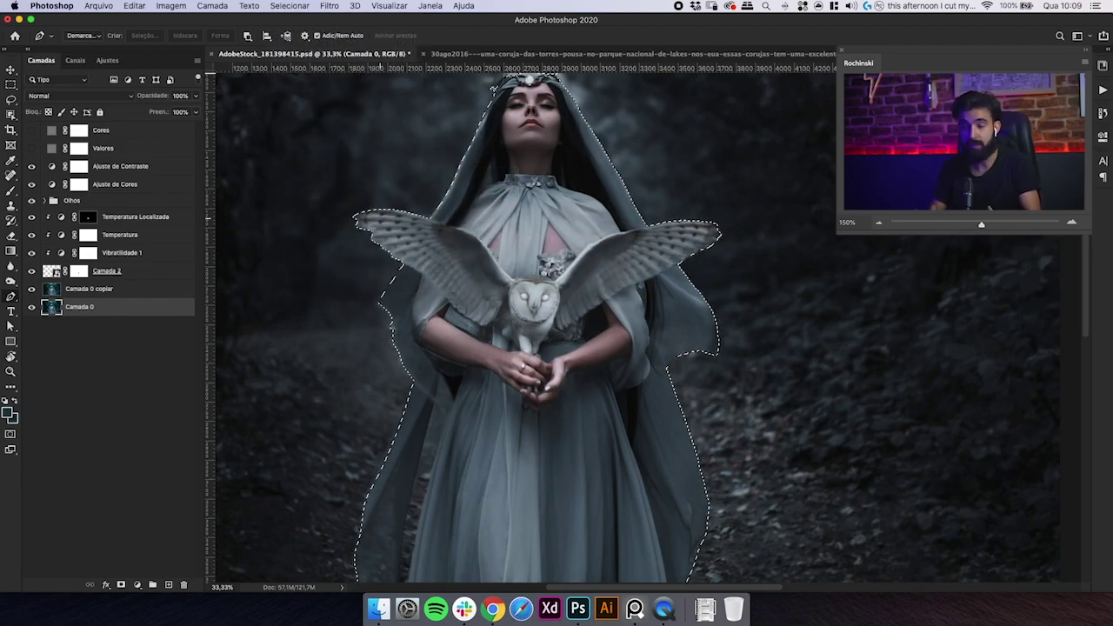
# - Convert the Camada 0 copiar layer to a smart object and mask it with the selection
pyautogui.click(88, 288)
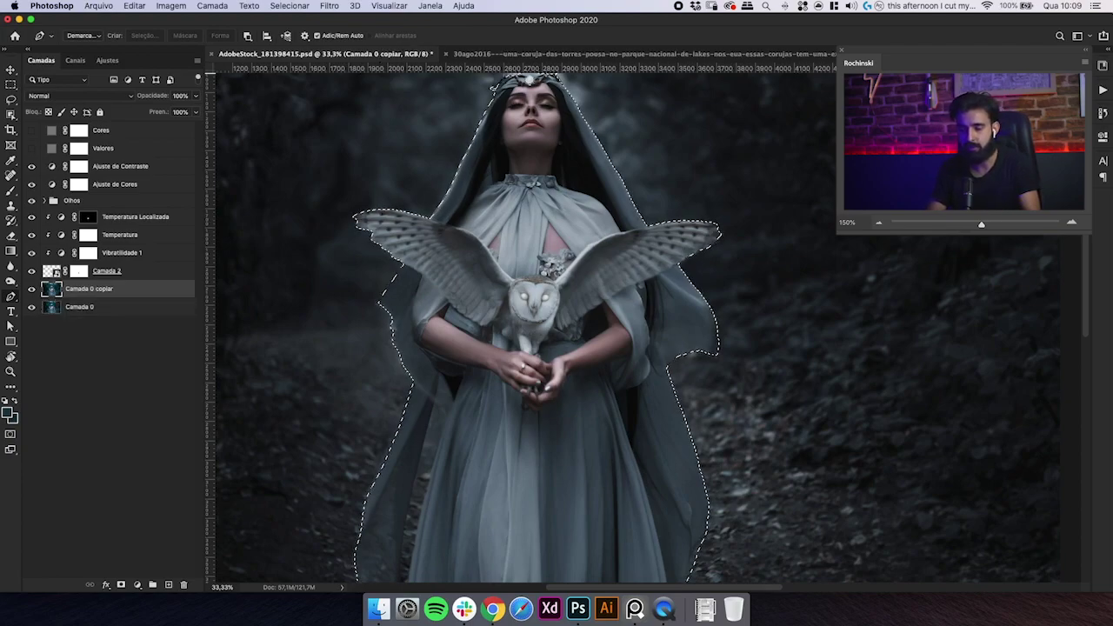
pyautogui.press('F2')
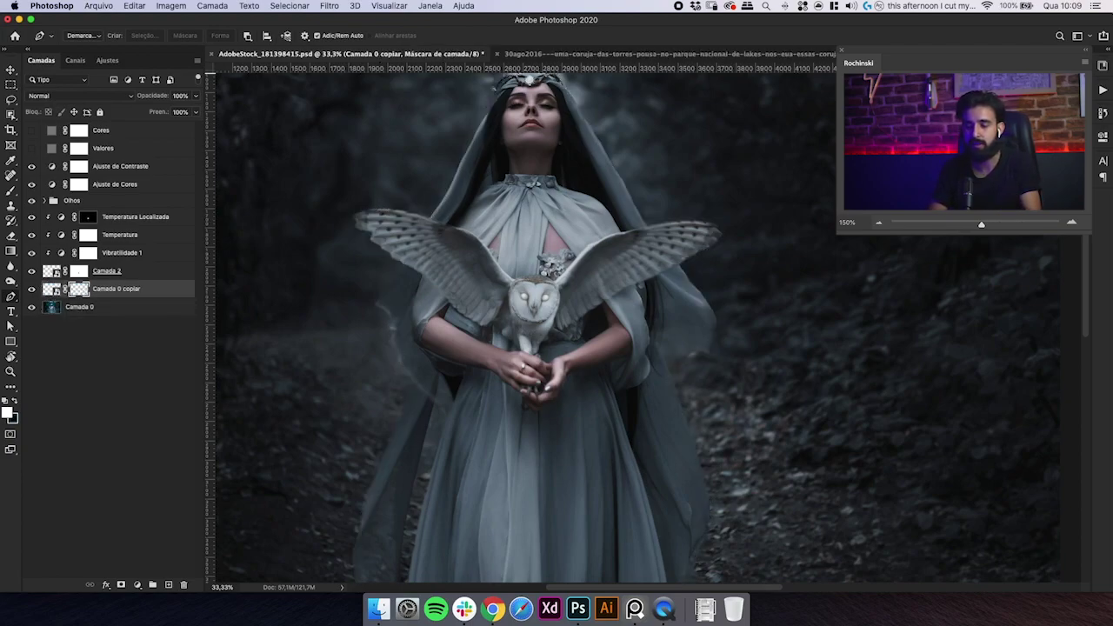
pyautogui.press('v')
# - Add a new layer directly above Camada 0 and fill it with the dark foreground colour
pyautogui.click(89, 307)
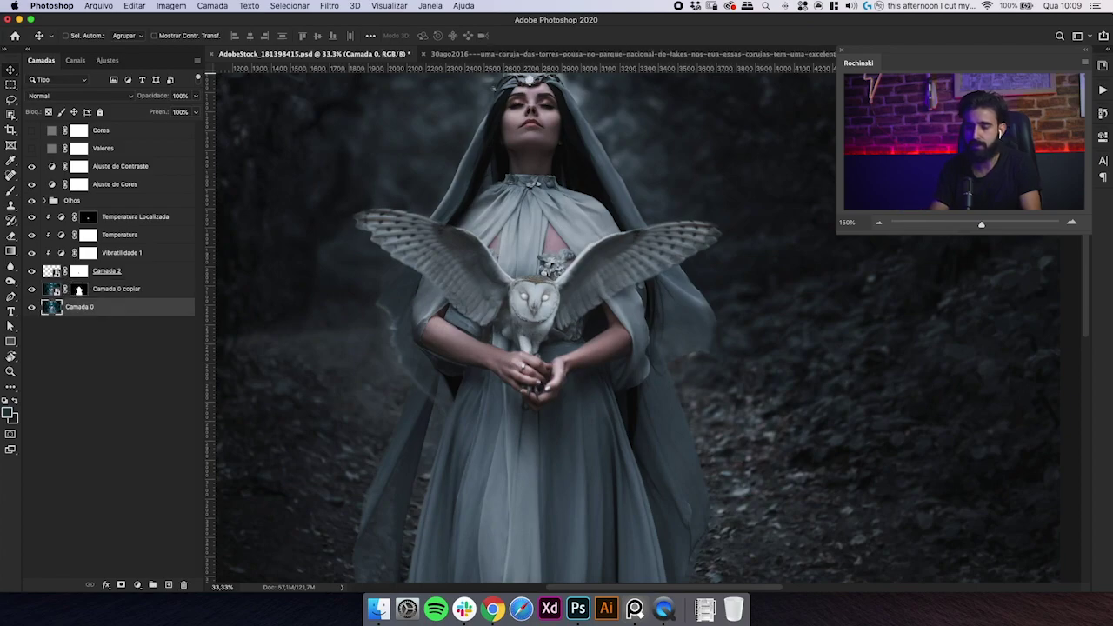
pyautogui.press('shift+super+n')
pyautogui.press('Return')
pyautogui.hotkey('alt', 'BackSpace')
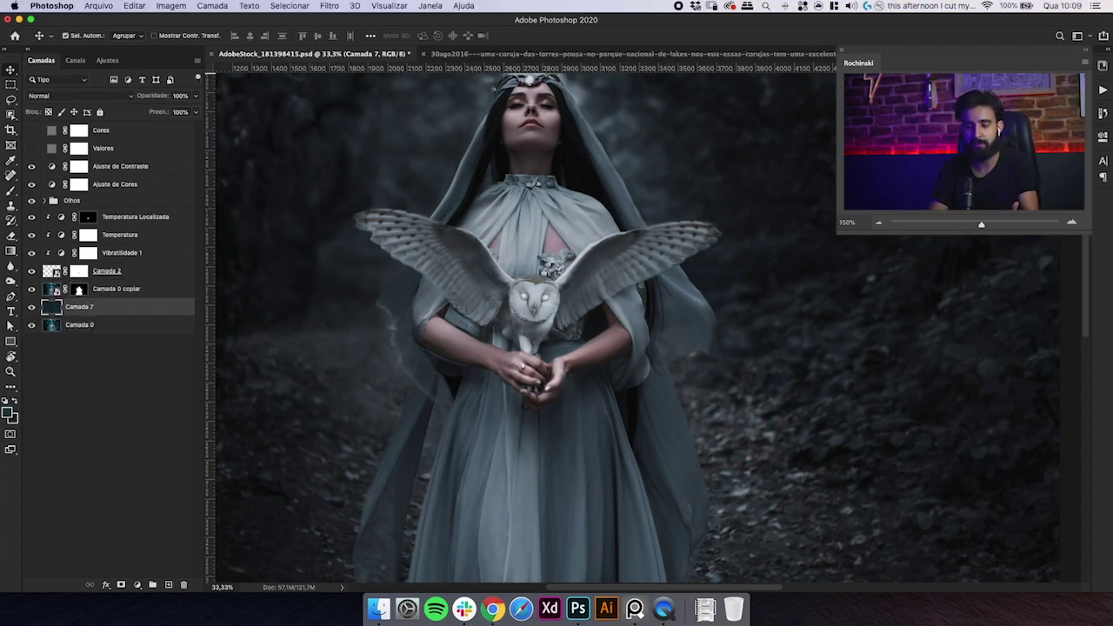
pyautogui.moveTo(514, 266); pyautogui.dragTo(555, 184)
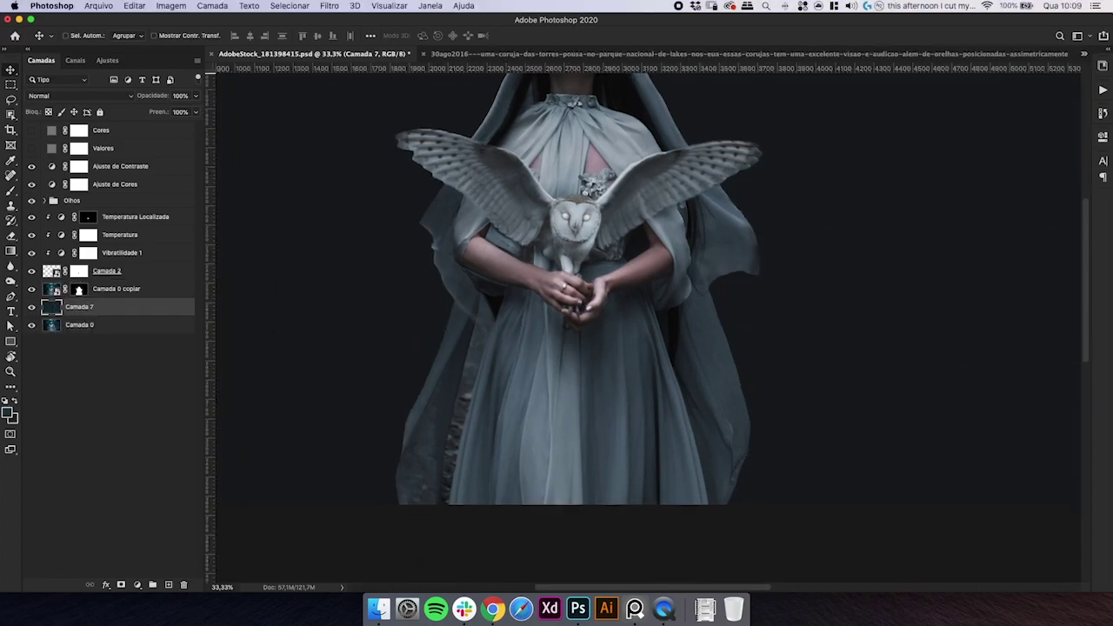
# - Feather the layer mask of Camada 0 copiar by 2 px
pyautogui.click(78, 289)
pyautogui.press('super+plus')
pyautogui.moveTo(609, 261); pyautogui.dragTo(613, 430)
pyautogui.click(1103, 137)
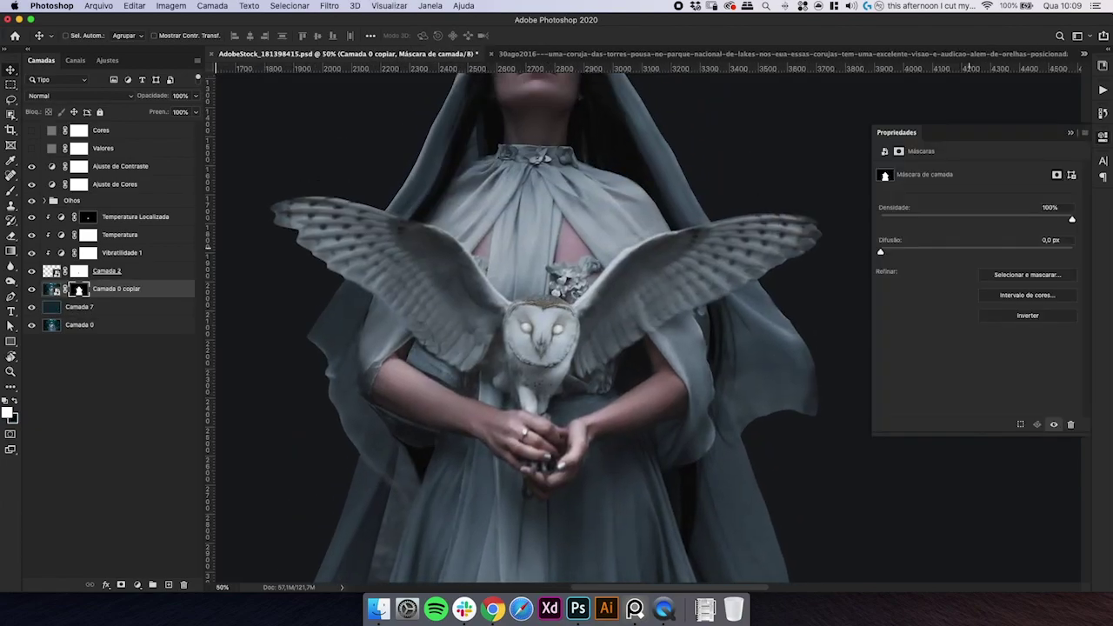
pyautogui.press('Return')
pyautogui.press('super+minus')
pyautogui.press('super+minus')
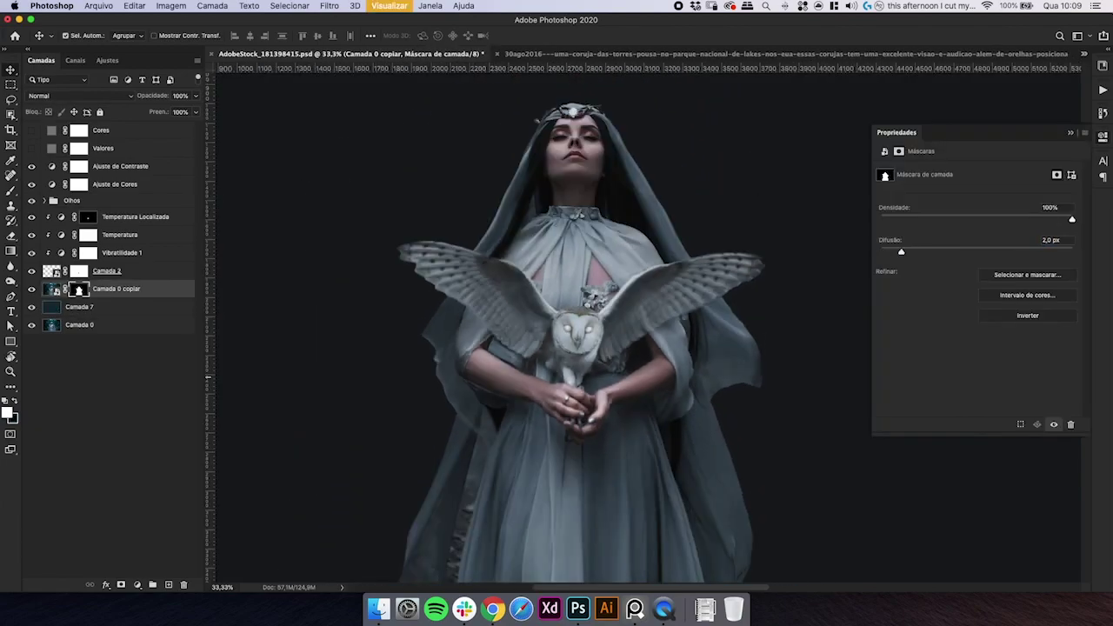
# - Outline the sheer lower part of the cape left of the dress with a Pen path
pyautogui.moveTo(556, 315); pyautogui.dragTo(481, 187)
pyautogui.press('z')
pyautogui.moveTo(450, 275); pyautogui.dragTo(491, 277)
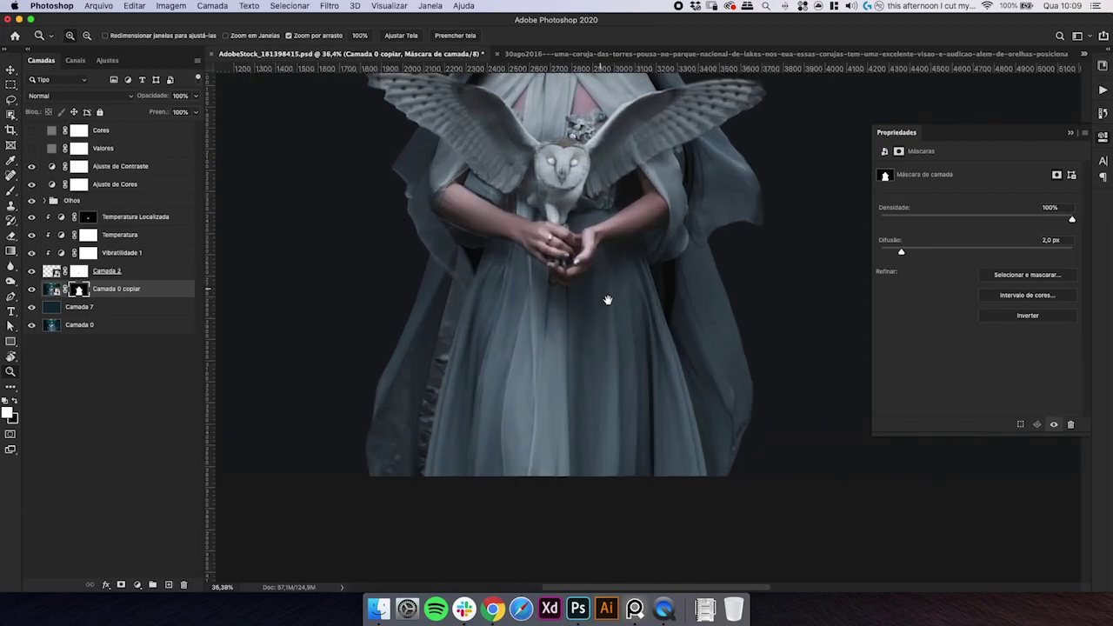
pyautogui.moveTo(607, 301); pyautogui.dragTo(564, 297)
pyautogui.moveTo(323, 408); pyautogui.dragTo(388, 382)
pyautogui.press('o')
pyautogui.press('p')
pyautogui.click(382, 277)
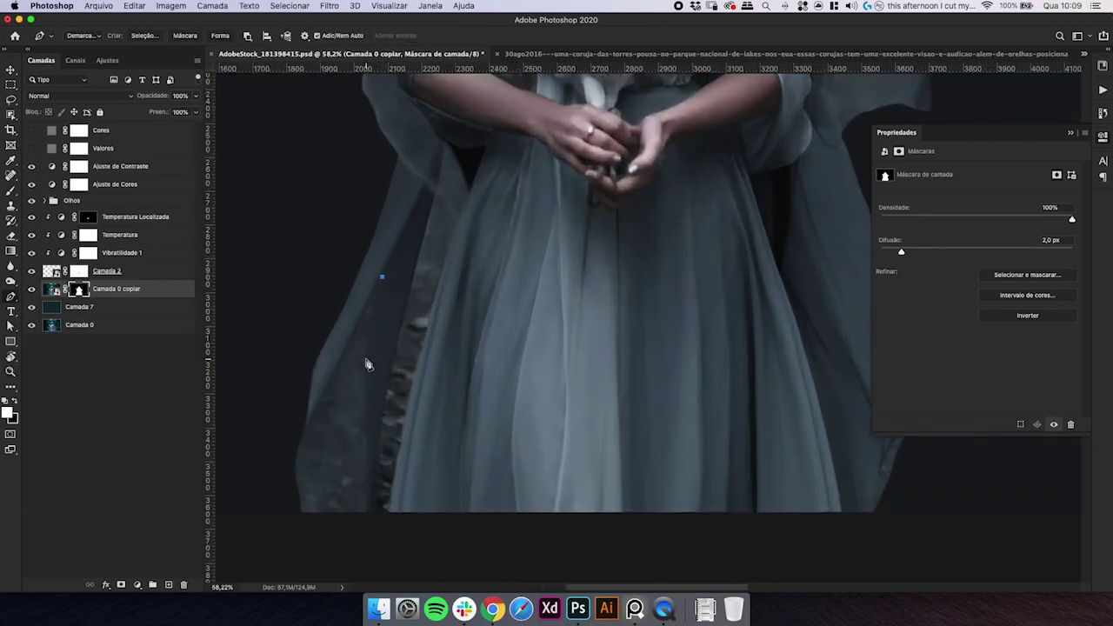
pyautogui.moveTo(287, 522); pyautogui.dragTo(278, 488)
pyautogui.click(301, 434)
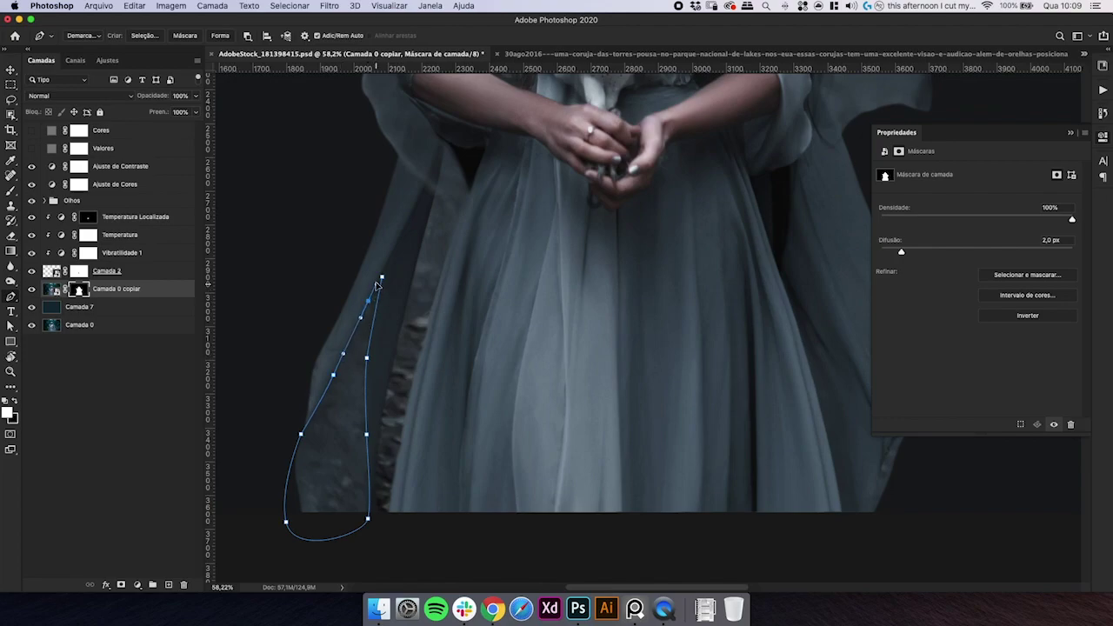
# - Load the sheer cape outline as a selection and feather it
pyautogui.press('super+Return')
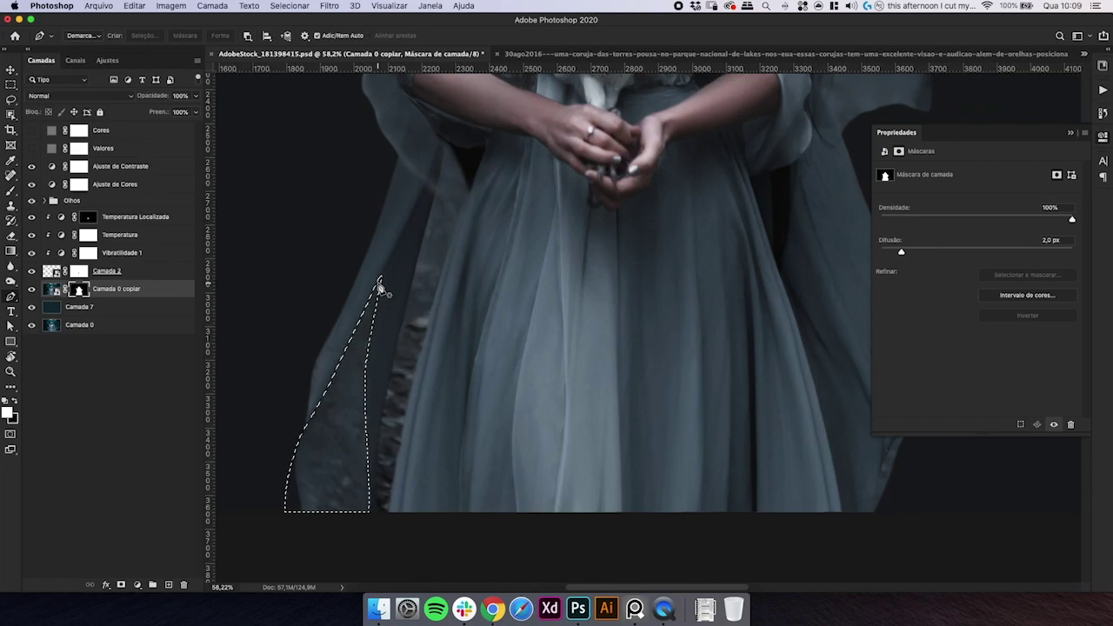
pyautogui.hotkey('shift', 'F6')
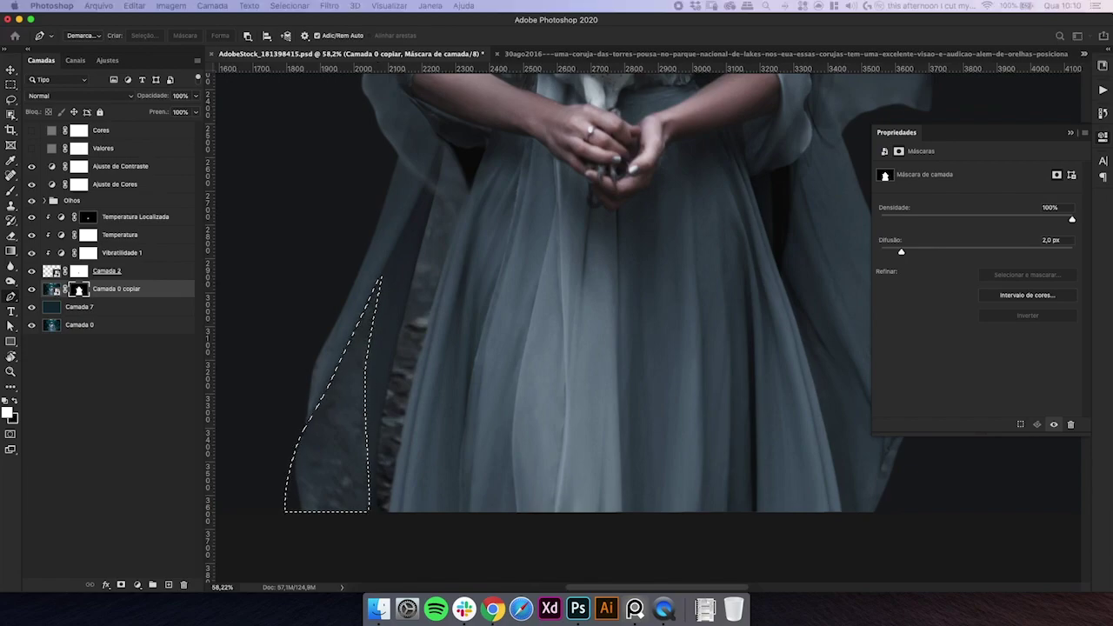
pyautogui.press('Return')
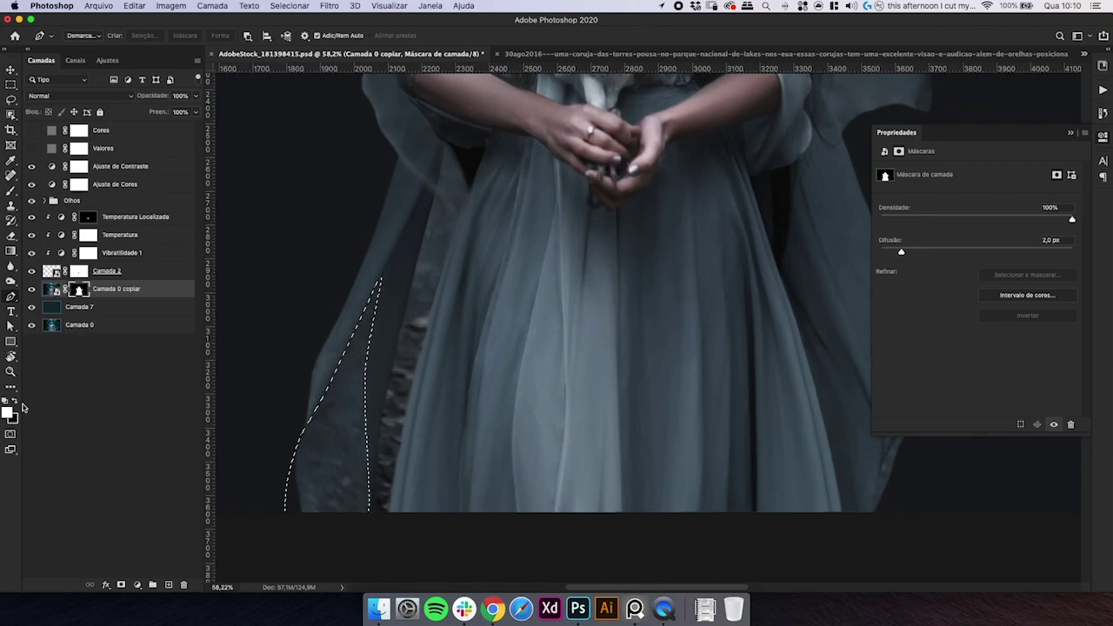
# - Set the foreground colour to a grey with 65% brightness
pyautogui.click(8, 414)
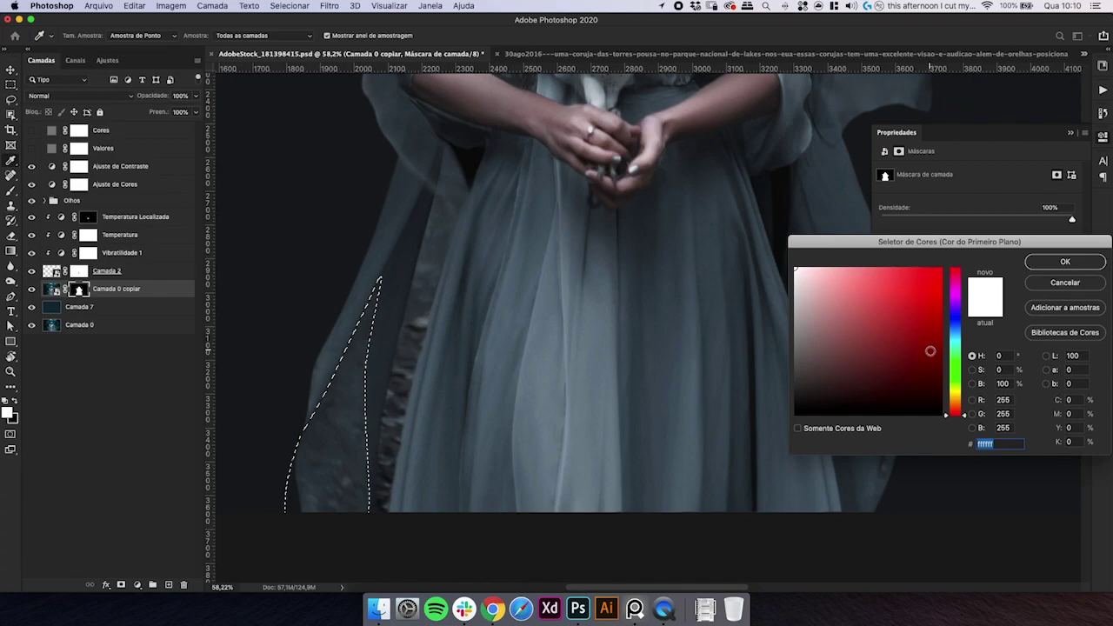
pyautogui.click(1006, 383)
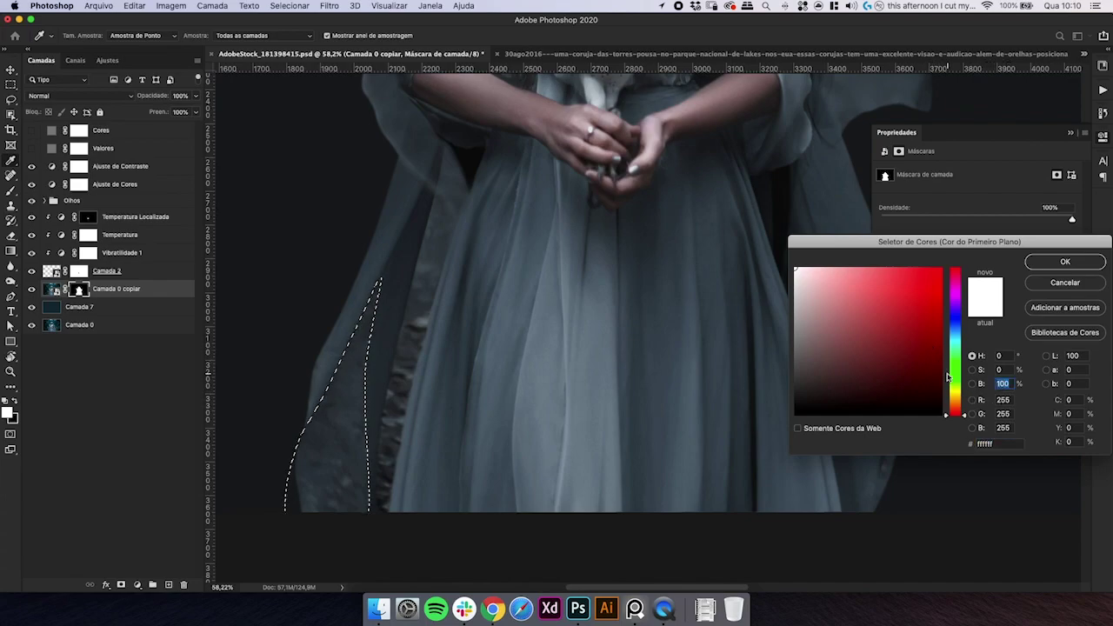
pyautogui.write('65')
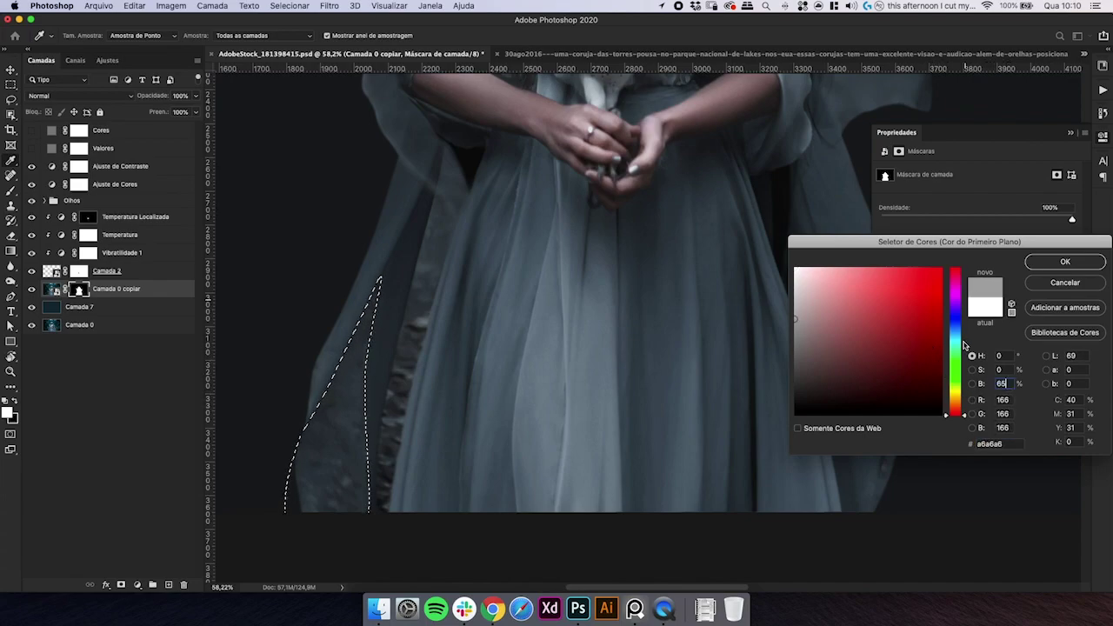
pyautogui.click(1049, 262)
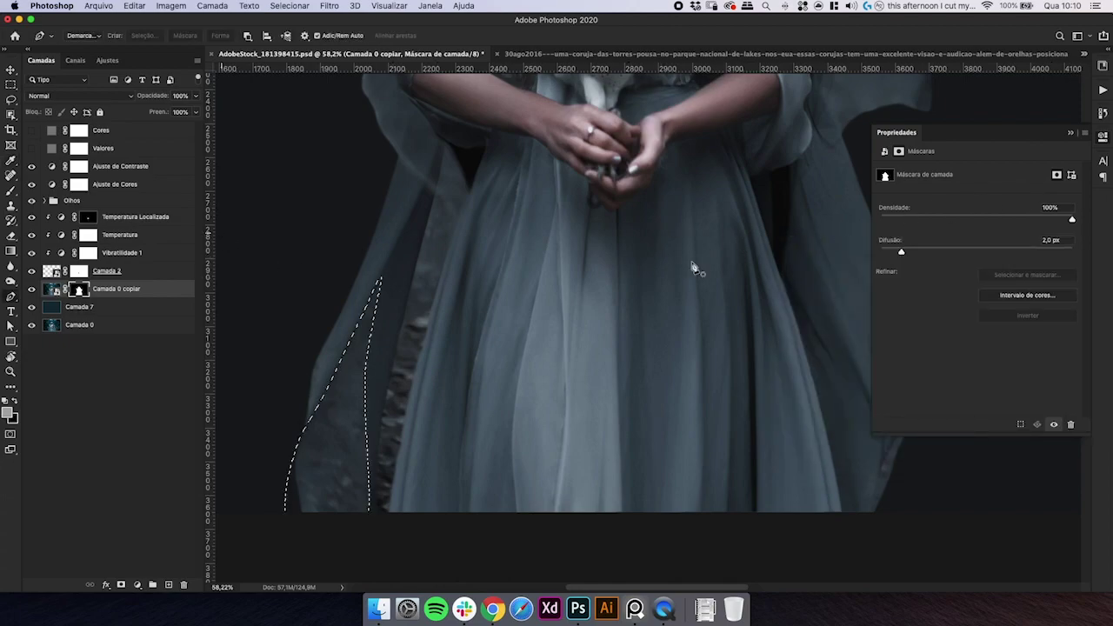
# - Paint grey on the mask inside the cape selection with a larger Brush at 100% flow, making the fabric semi-transparent
pyautogui.press('b')
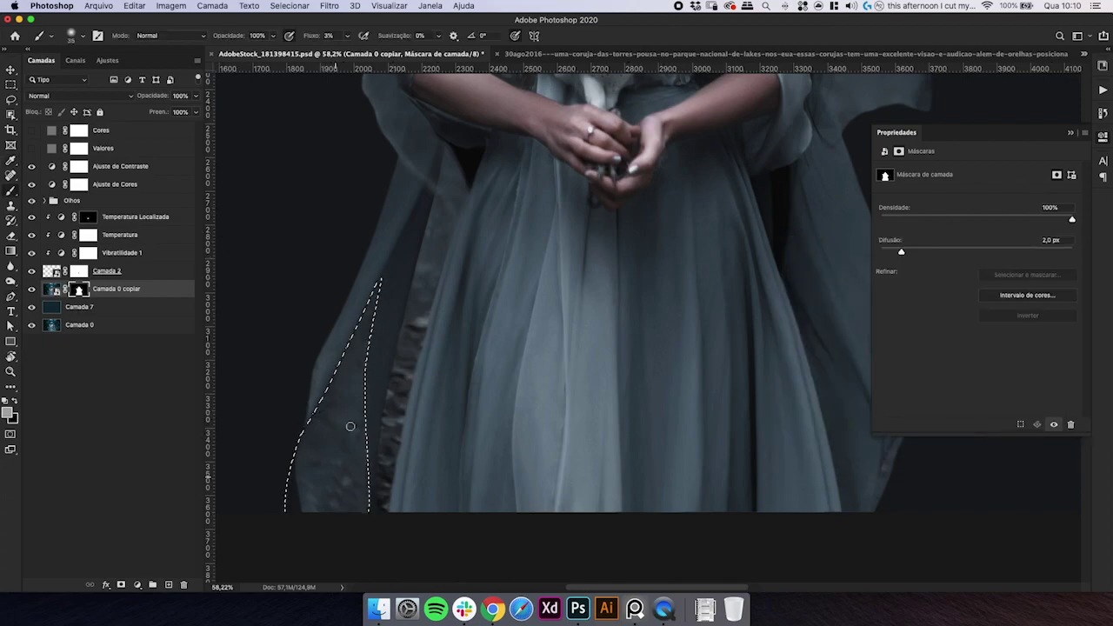
pyautogui.hotkey('shift', '0')
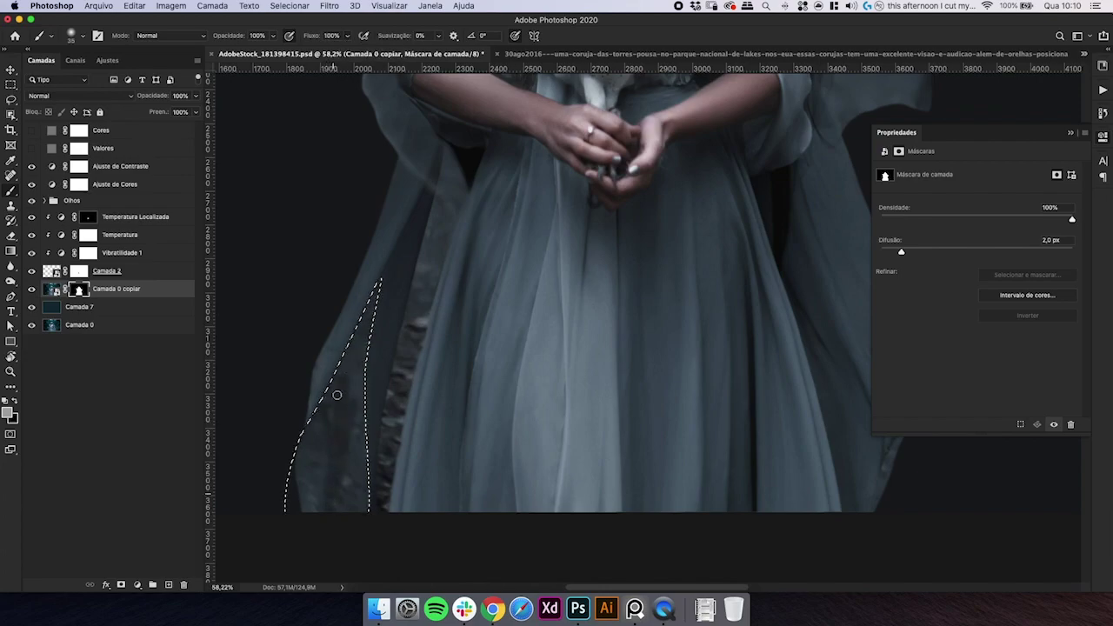
pyautogui.moveTo(332, 456); pyautogui.dragTo(317, 387)
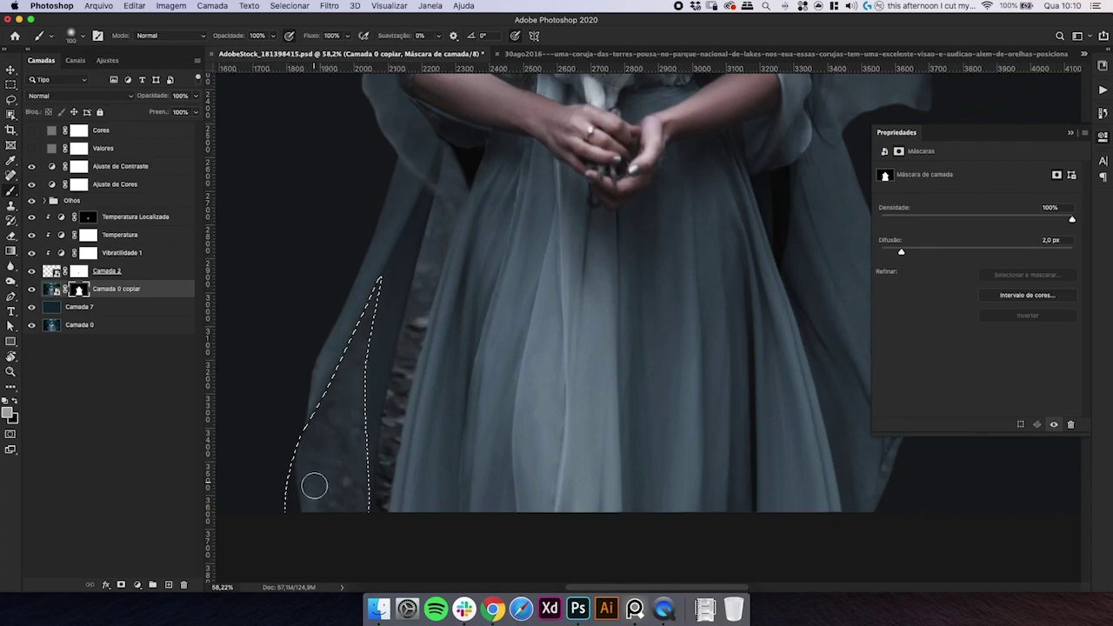
pyautogui.press(']')
pyautogui.press(']')
pyautogui.press(']')
pyautogui.press(']')
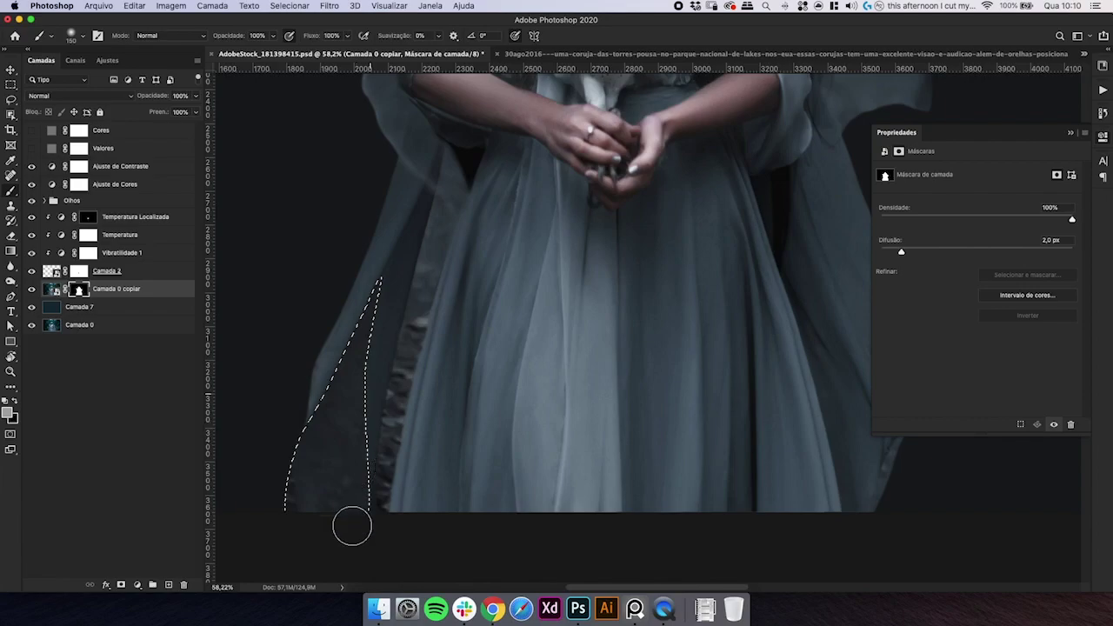
# - Deselect the cape area and try a Hue/Saturation change on the Camada 7 background to check the cape's transparency
pyautogui.press('super+d')
pyautogui.click(78, 307)
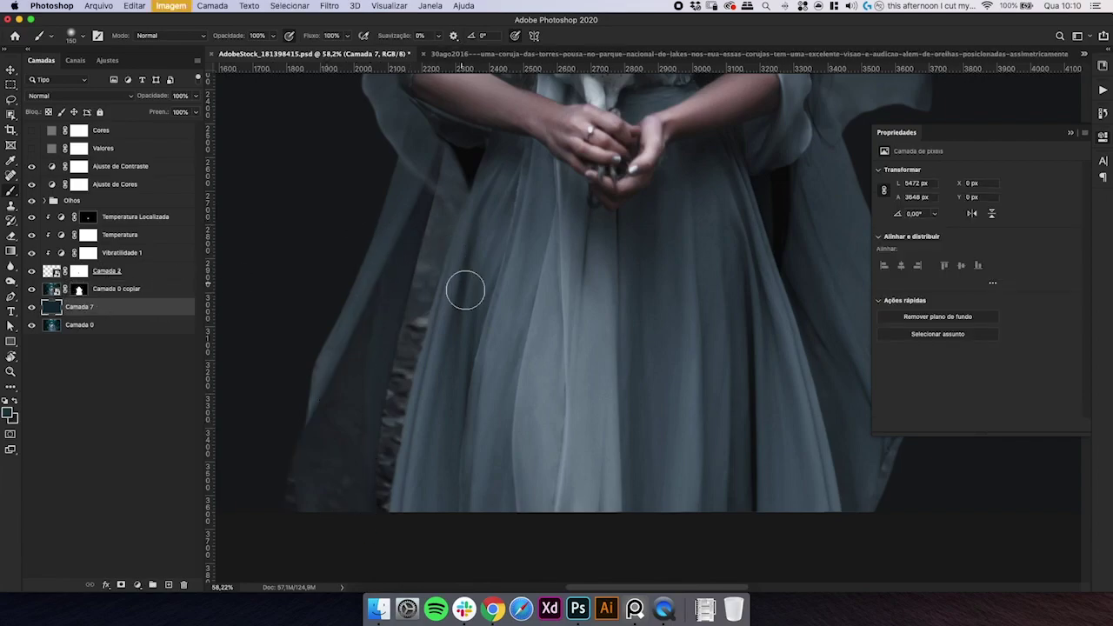
pyautogui.press('super+u')
pyautogui.moveTo(943, 299); pyautogui.dragTo(858, 301)
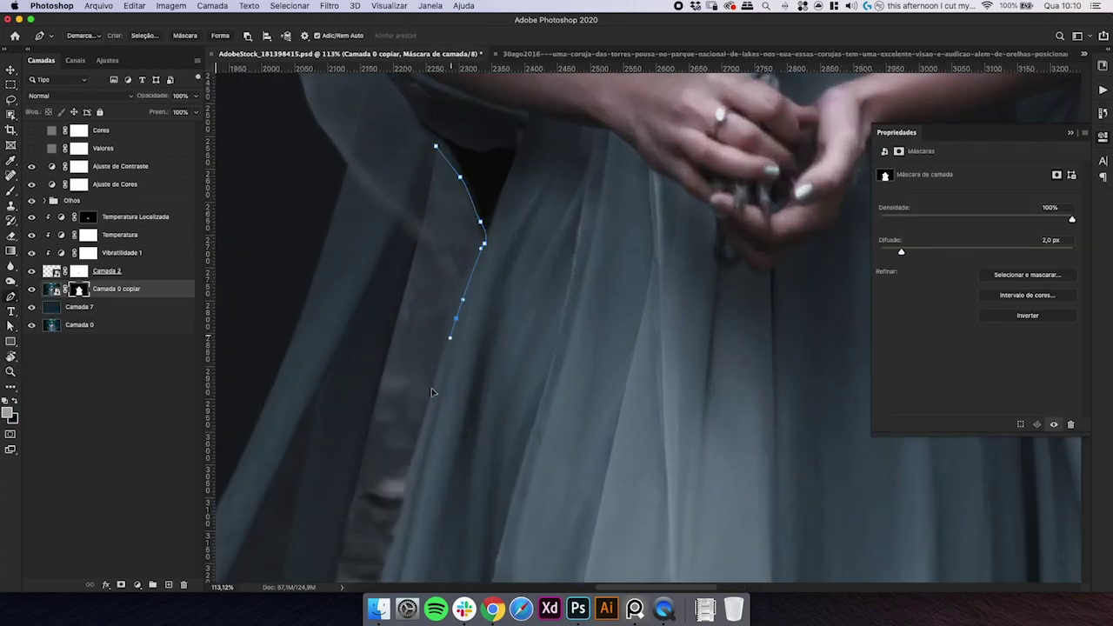
# - Outline the narrow sheer strip between the cape and the dress with a closed Pen path, from the sleeve to the hem
pyautogui.moveTo(423, 452); pyautogui.dragTo(478, 237)
pyautogui.moveTo(450, 324); pyautogui.dragTo(447, 336)
pyautogui.moveTo(447, 335); pyautogui.dragTo(480, 199)
pyautogui.moveTo(456, 292); pyautogui.dragTo(449, 316)
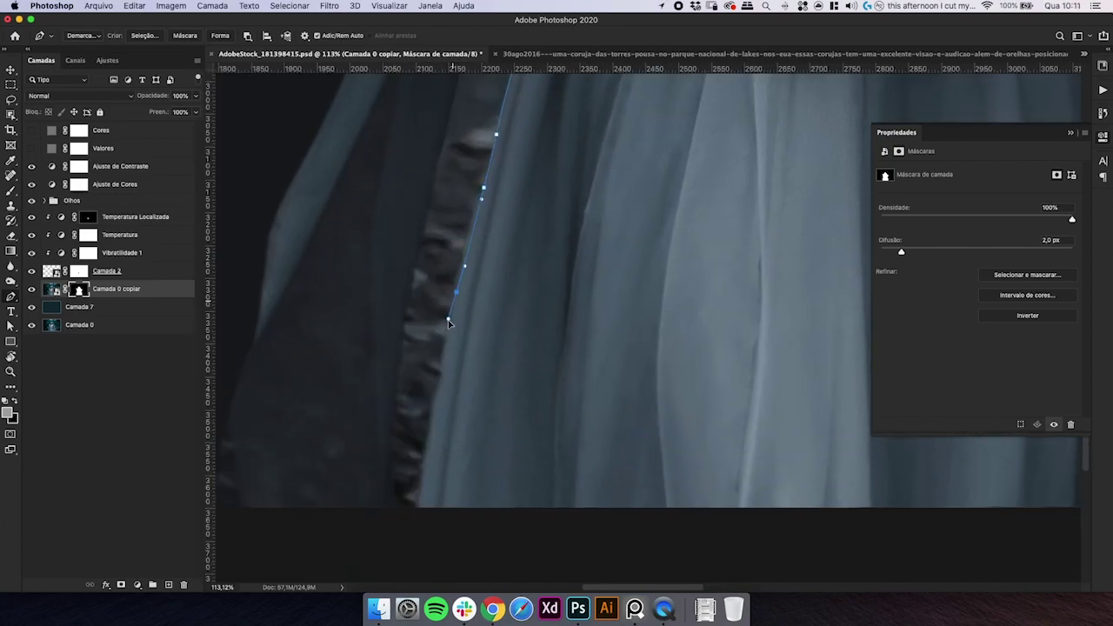
pyautogui.moveTo(415, 214); pyautogui.dragTo(396, 352)
pyautogui.moveTo(418, 298); pyautogui.dragTo(398, 407)
pyautogui.moveTo(422, 317); pyautogui.dragTo(432, 290)
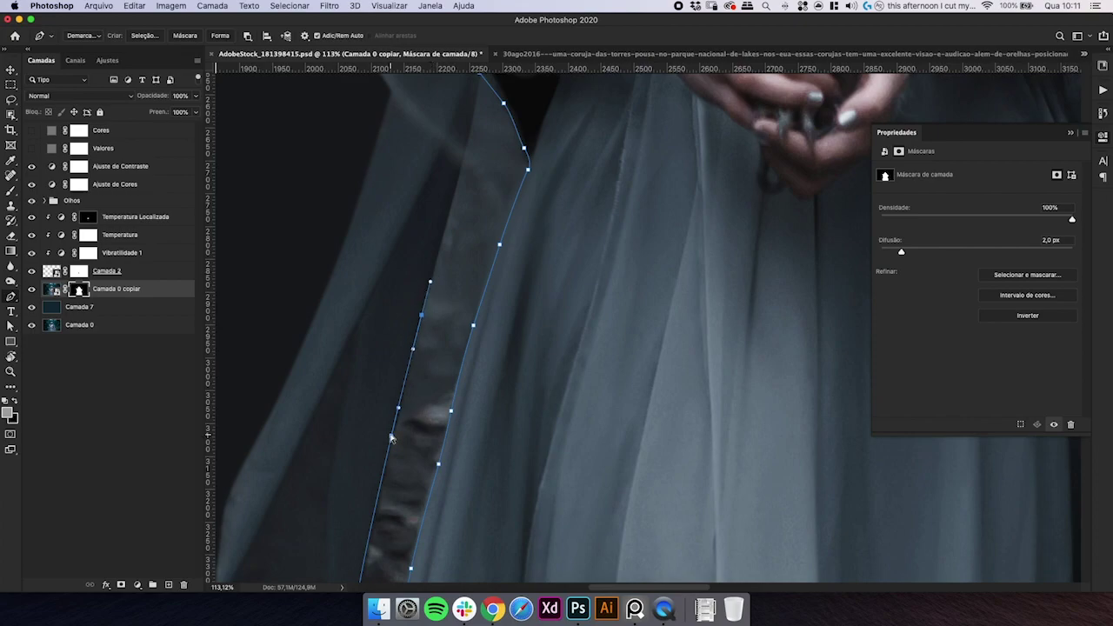
pyautogui.scroll(3, 435, 243)
pyautogui.click(444, 318)
pyautogui.click(461, 219)
# - Load the strip outline as a selection and feather it by 2 pixels
pyautogui.hotkey('ctrl', 'Return')
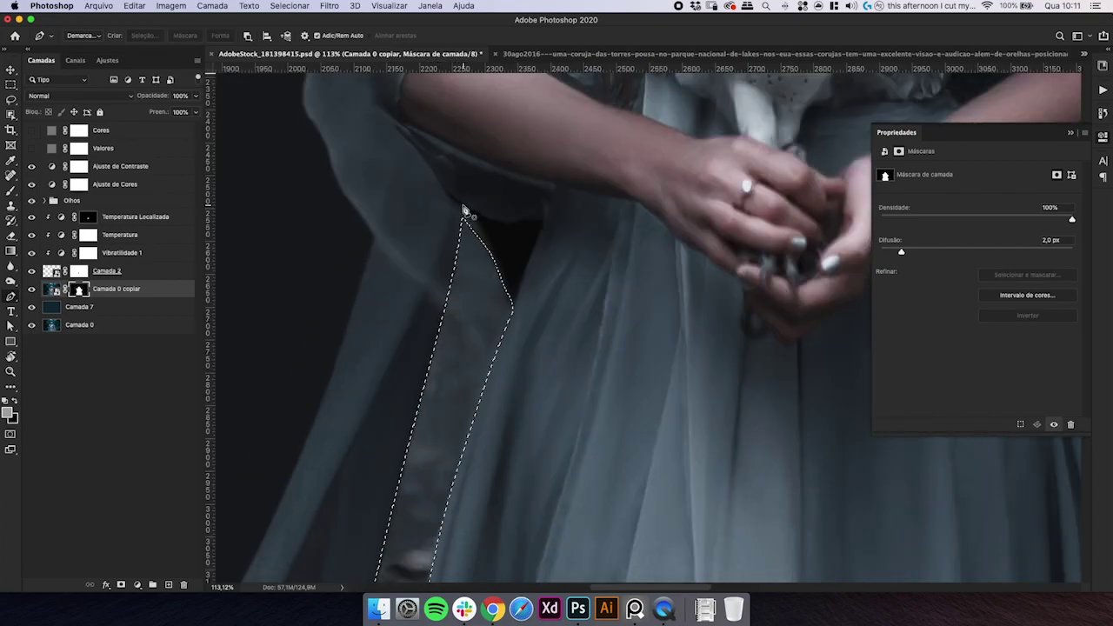
pyautogui.hotkey('shift', 'F6')
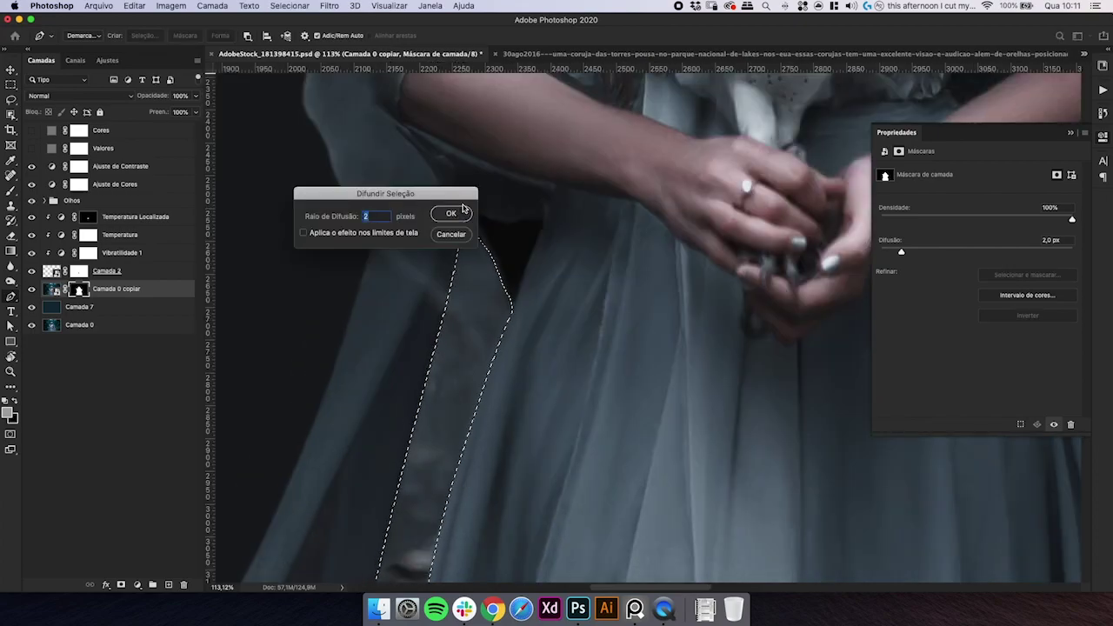
pyautogui.click(454, 213)
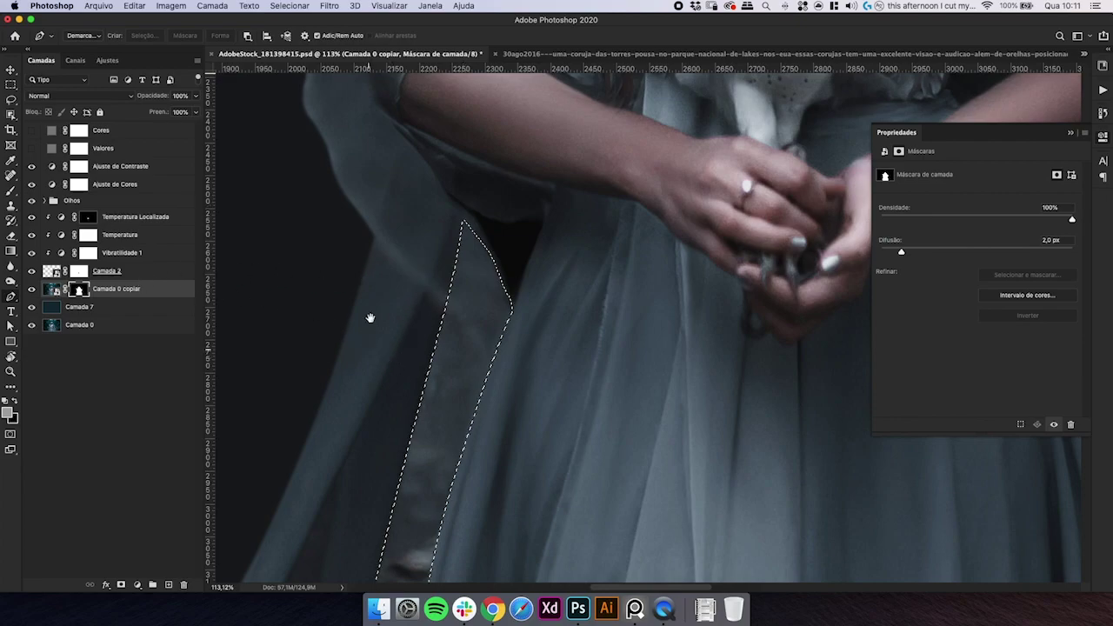
# - Fade the selected strip on the Camada 0 copiar mask with a Gradient along its length, redoing the first attempt, and deselect
pyautogui.moveTo(370, 317); pyautogui.dragTo(382, 104)
pyautogui.press('super+minus')
pyautogui.press('super+minus')
pyautogui.press('super+minus')
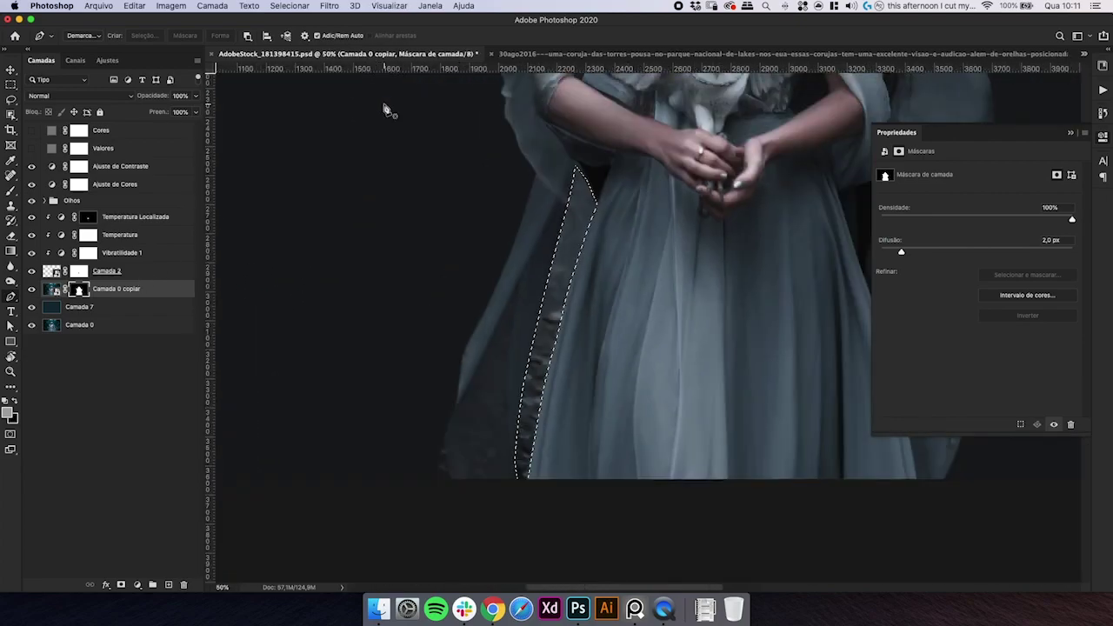
pyautogui.press('g')
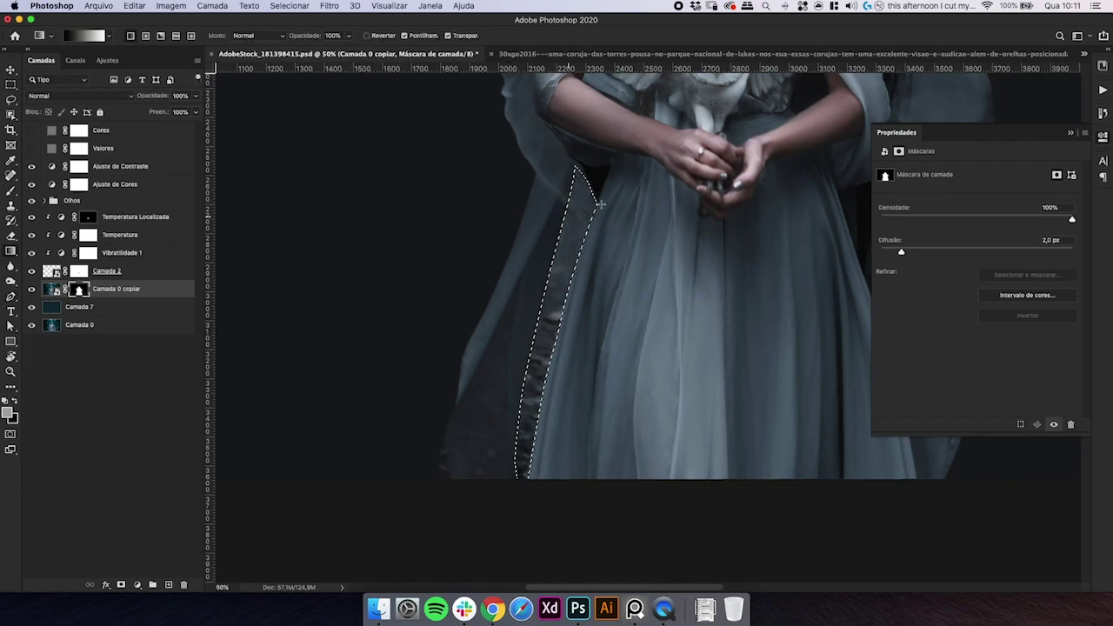
pyautogui.moveTo(583, 196); pyautogui.dragTo(454, 586)
pyautogui.press('super+z')
pyautogui.moveTo(524, 298); pyautogui.dragTo(527, 430)
pyautogui.moveTo(512, 472); pyautogui.dragTo(593, 158)
pyautogui.press('super+d')
# - Outline the flowing cape flap below the owl's wing on the far side of the figure with a Pen path
pyautogui.press('super+minus')
pyautogui.press('super+minus')
pyautogui.press('super+minus')
pyautogui.press('super+minus')
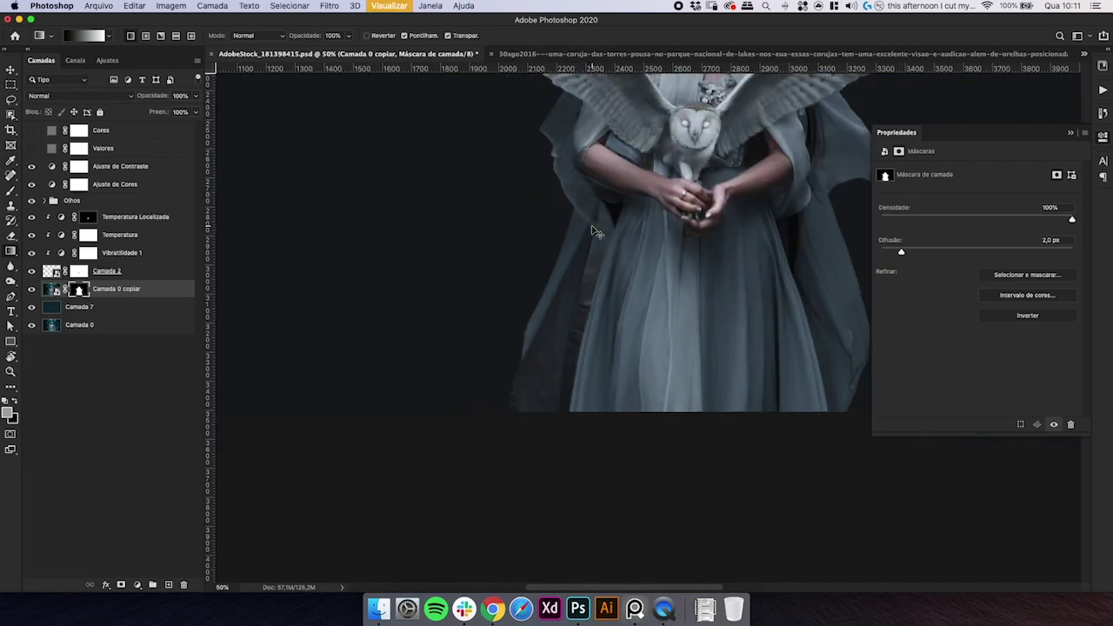
pyautogui.press('super+plus')
pyautogui.press('super+plus')
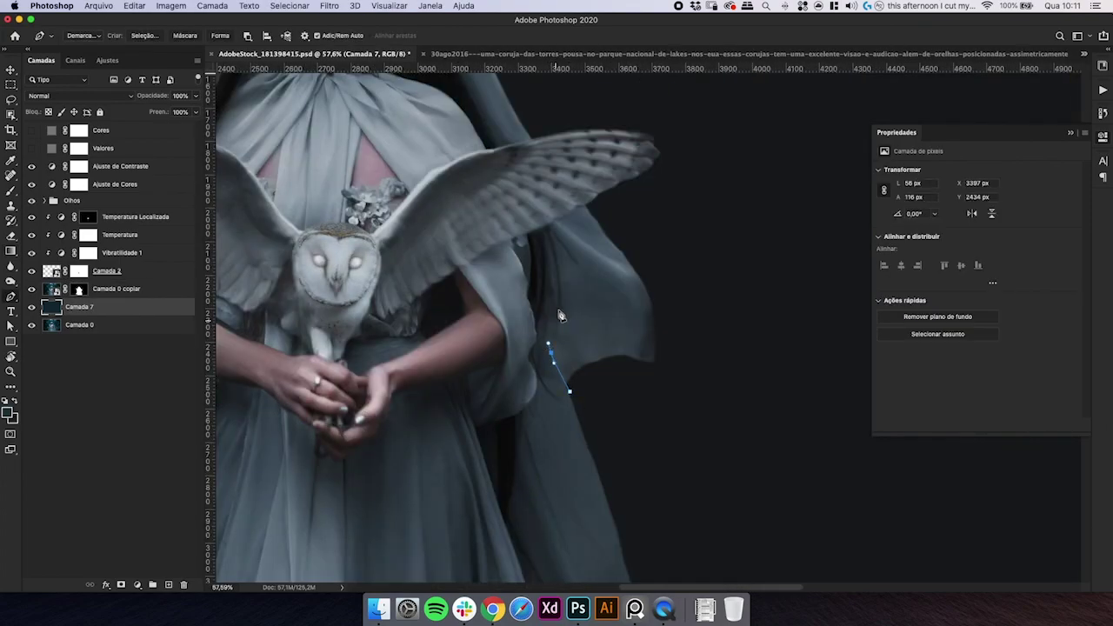
pyautogui.click(548, 245)
pyautogui.click(548, 227)
pyautogui.click(559, 224)
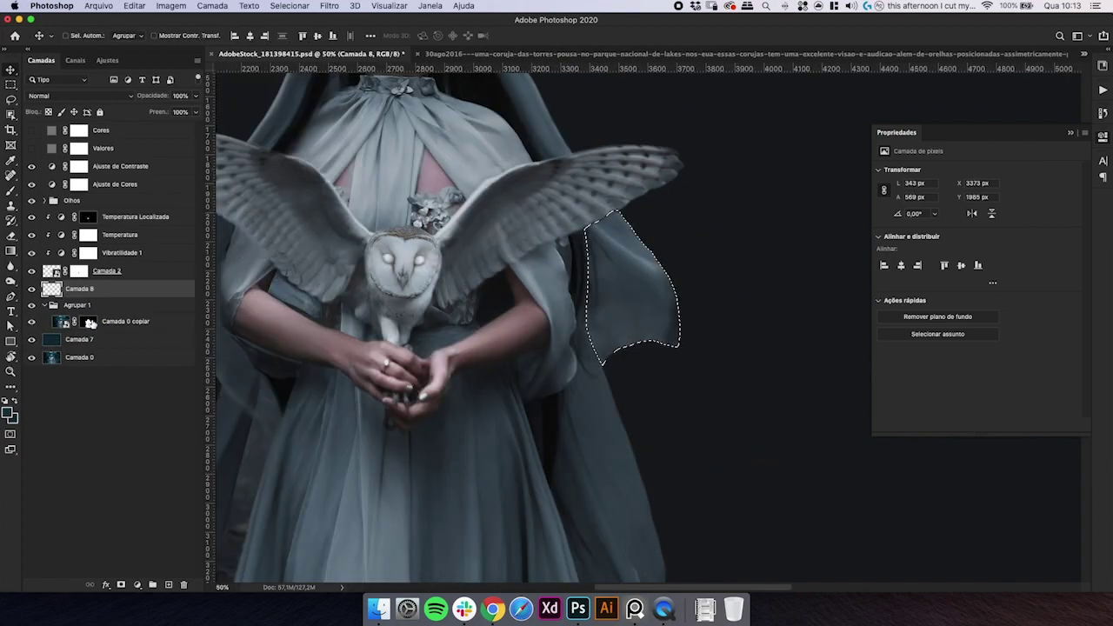
# - Paint grey on the Camada 0 copiar mask inside the selected cape flap with a smaller Brush, and deselect
pyautogui.click(87, 321)
pyautogui.press('b')
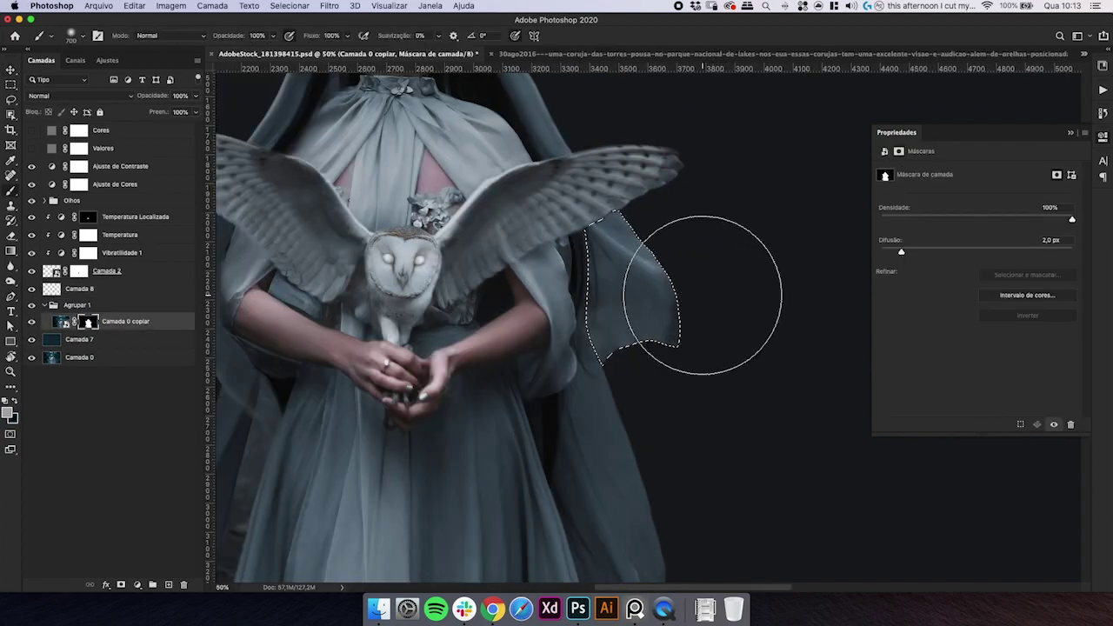
pyautogui.press('[')
pyautogui.moveTo(659, 281)
pyautogui.mouseDown()
pyautogui.moveTo(647, 324)
pyautogui.moveTo(681, 278)
pyautogui.moveTo(688, 313)
pyautogui.moveTo(695, 300)
pyautogui.mouseUp()
pyautogui.press('super+d')
# - Invert the Camada 7 background colour to inspect the cut-out's transparency, and invert it back
pyautogui.press('super+minus')
pyautogui.press('super+minus')
pyautogui.click(95, 340)
pyautogui.press('super+i')
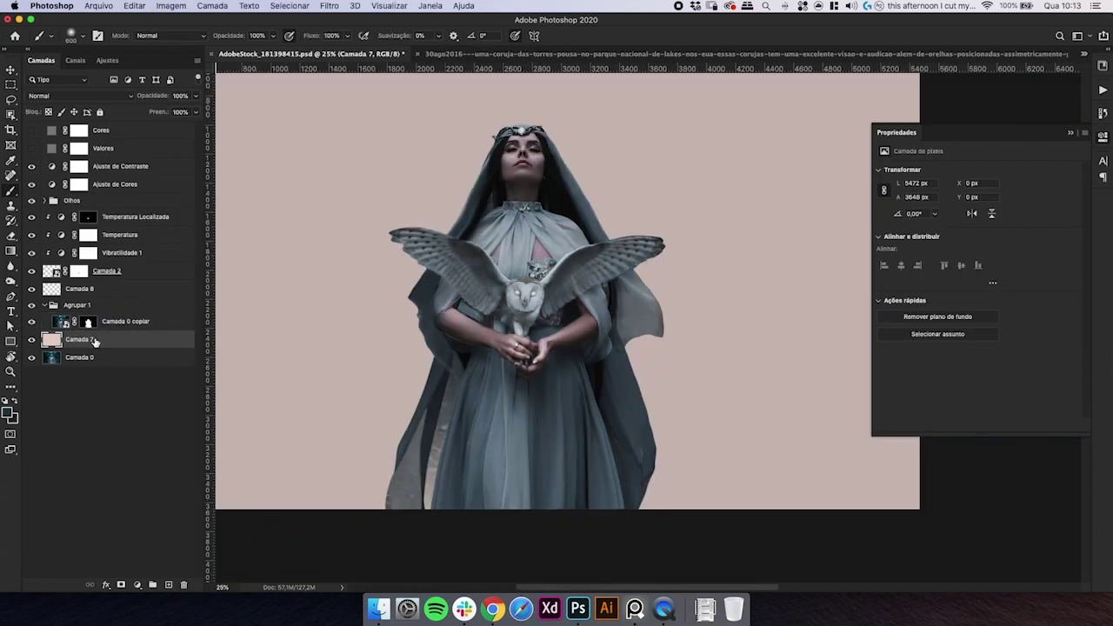
pyautogui.press('super+i')
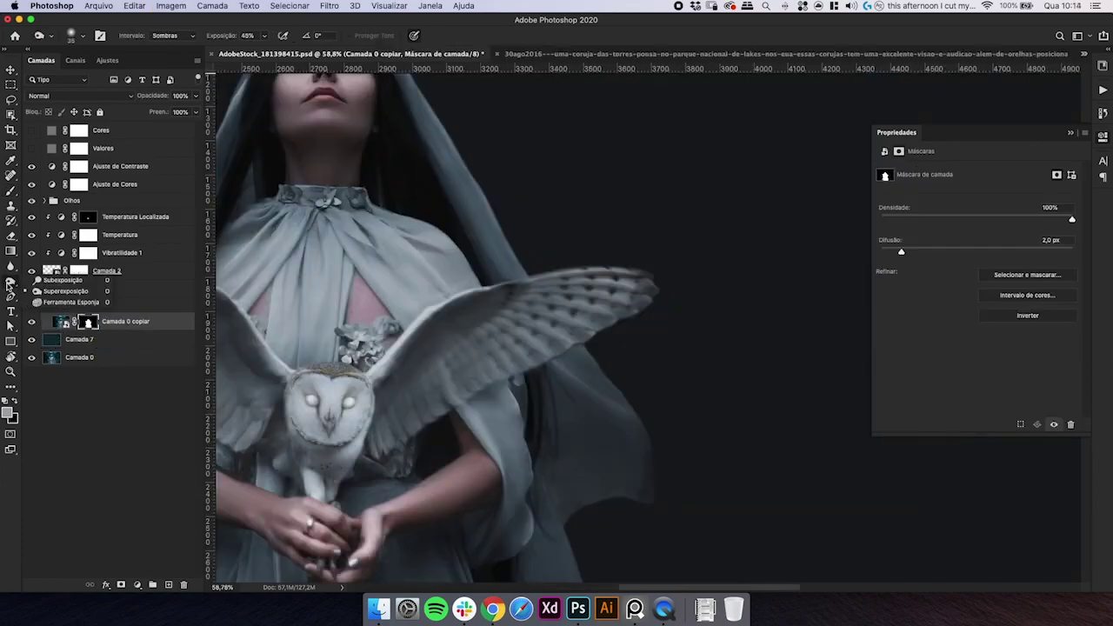
# - Soften the Camada 0 copiar mask edges along the hood and cape with the Blur tool at 80% strength
pyautogui.click(11, 268)
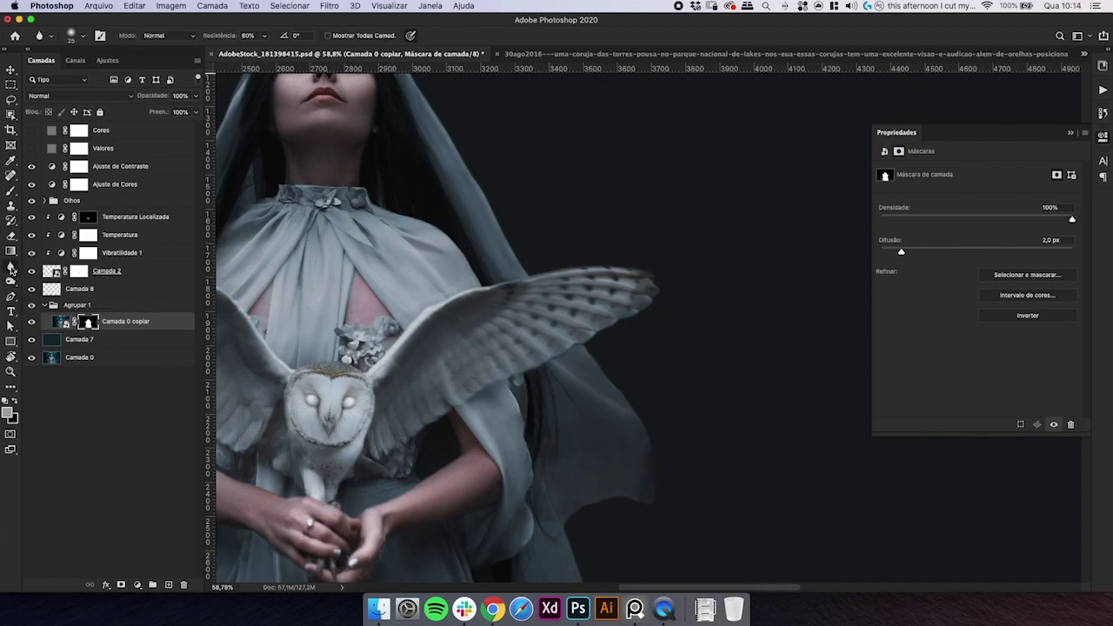
pyautogui.click(11, 269)
pyautogui.click(60, 287)
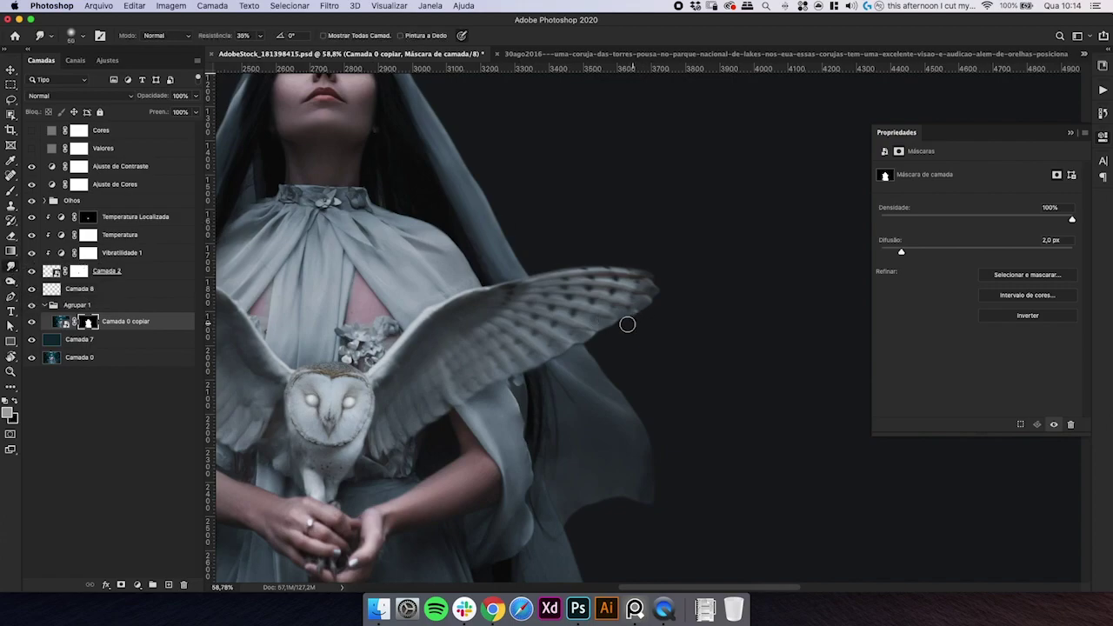
pyautogui.click(12, 270)
pyautogui.click(61, 265)
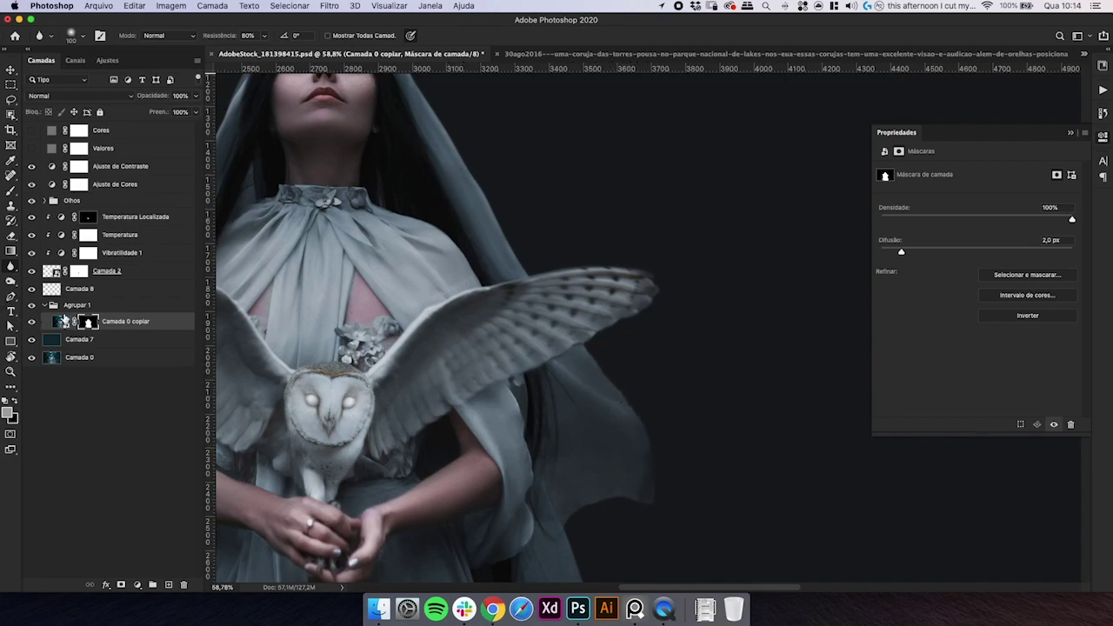
pyautogui.moveTo(452, 155); pyautogui.dragTo(492, 248)
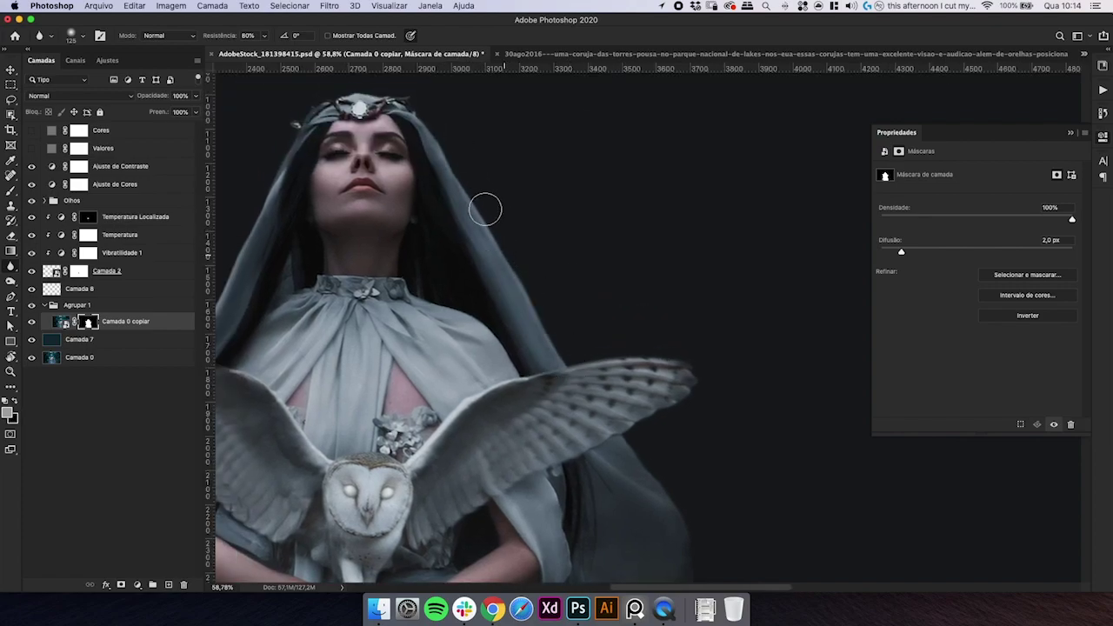
pyautogui.moveTo(388, 297); pyautogui.dragTo(655, 262)
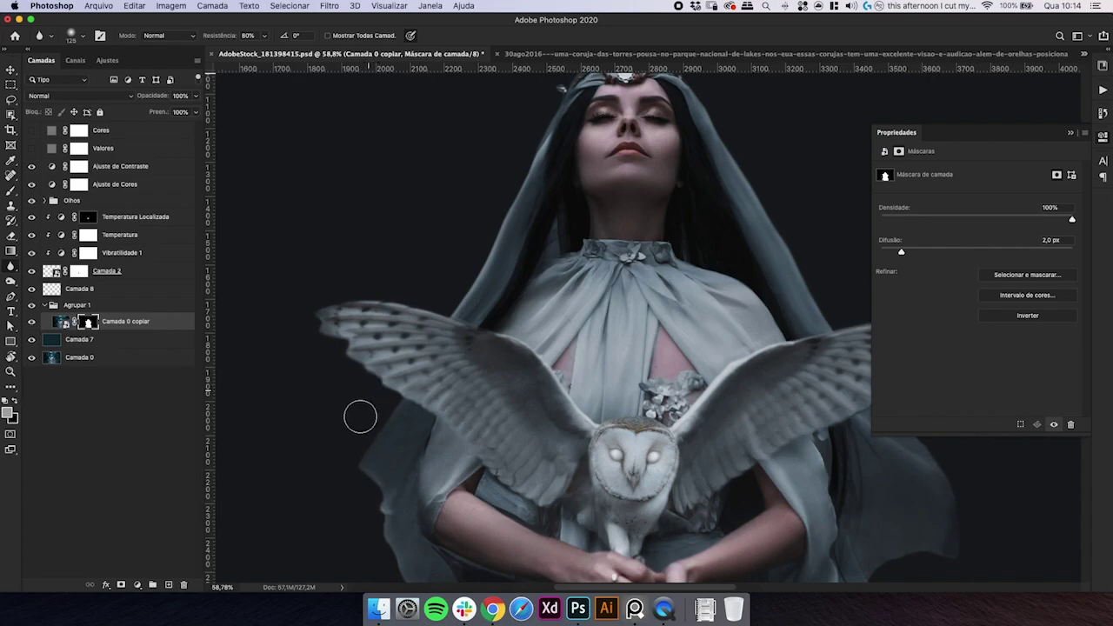
pyautogui.moveTo(364, 491)
pyautogui.mouseDown()
pyautogui.moveTo(397, 368)
pyautogui.moveTo(338, 288)
pyautogui.mouseUp()
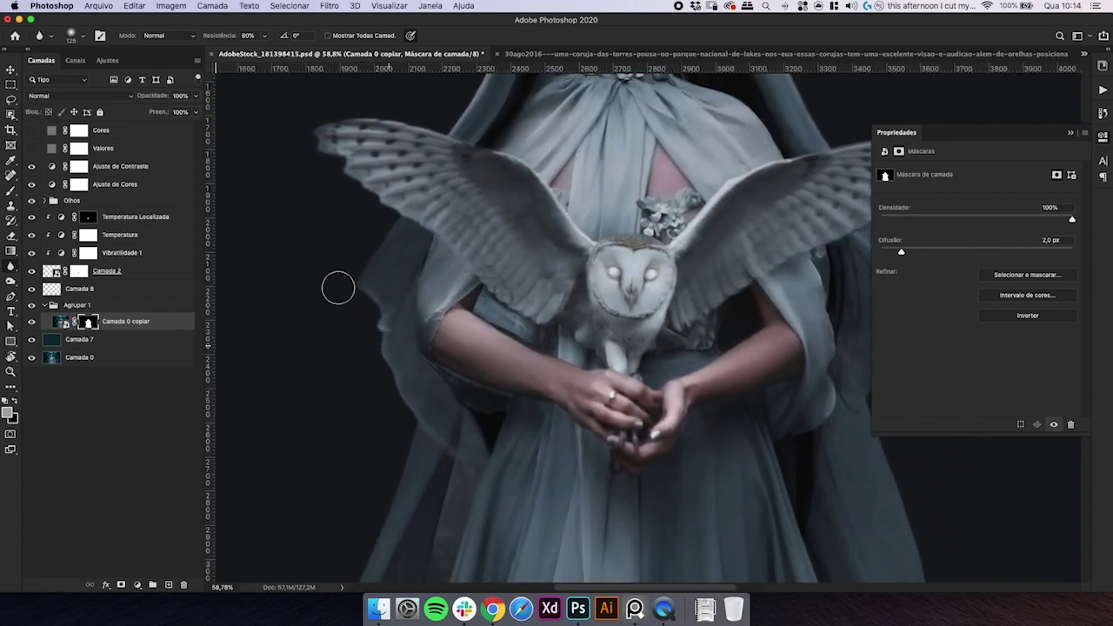
# - Delete the plain background layer Camada 7 to bring back the forest
pyautogui.press('super+minus')
pyautogui.press('super+minus')
pyautogui.press('super+minus')
pyautogui.press('super+minus')
pyautogui.press('super+minus')
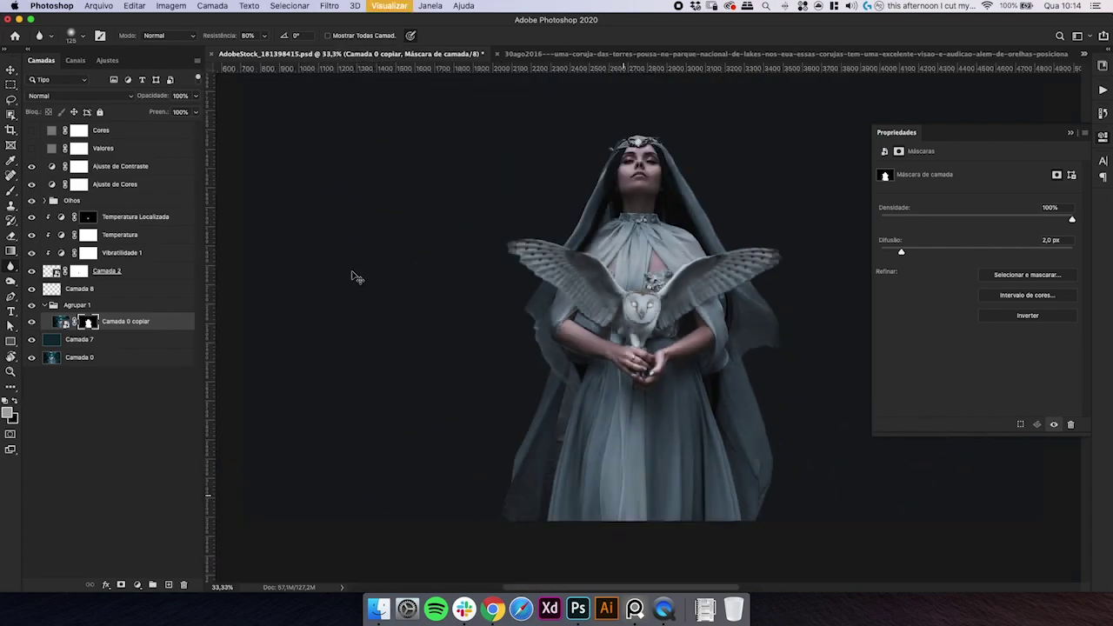
pyautogui.press('super+plus')
pyautogui.press('super+plus')
pyautogui.moveTo(714, 251); pyautogui.dragTo(640, 247)
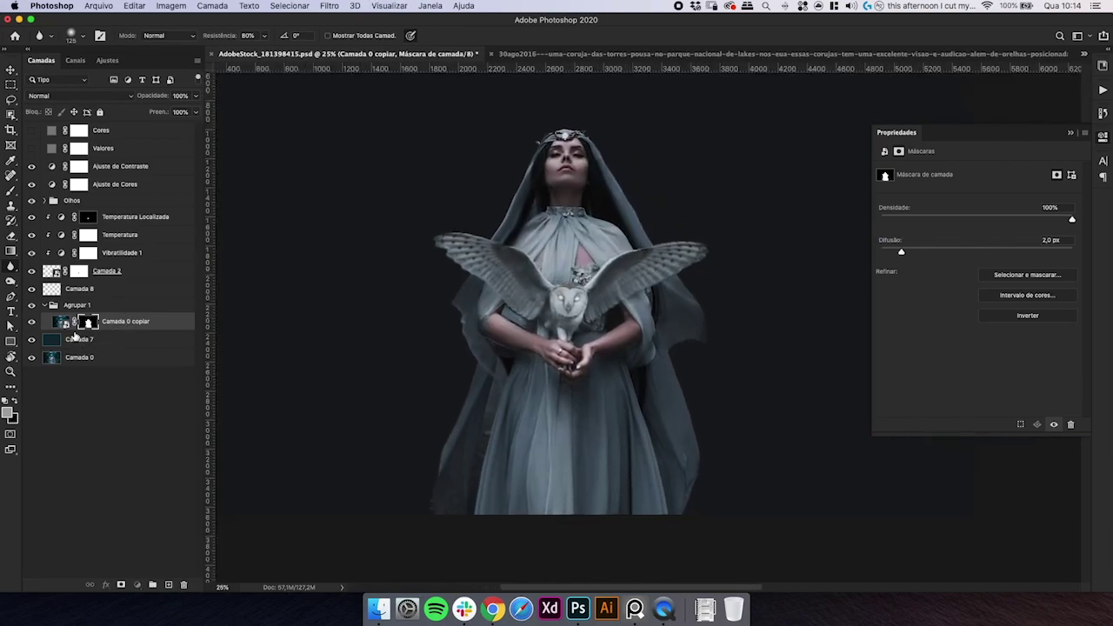
pyautogui.click(74, 337)
pyautogui.press('Delete')
# - Duplicate the forest layer Camada 0 and save the document
pyautogui.press('super+minus')
pyautogui.press('super+minus')
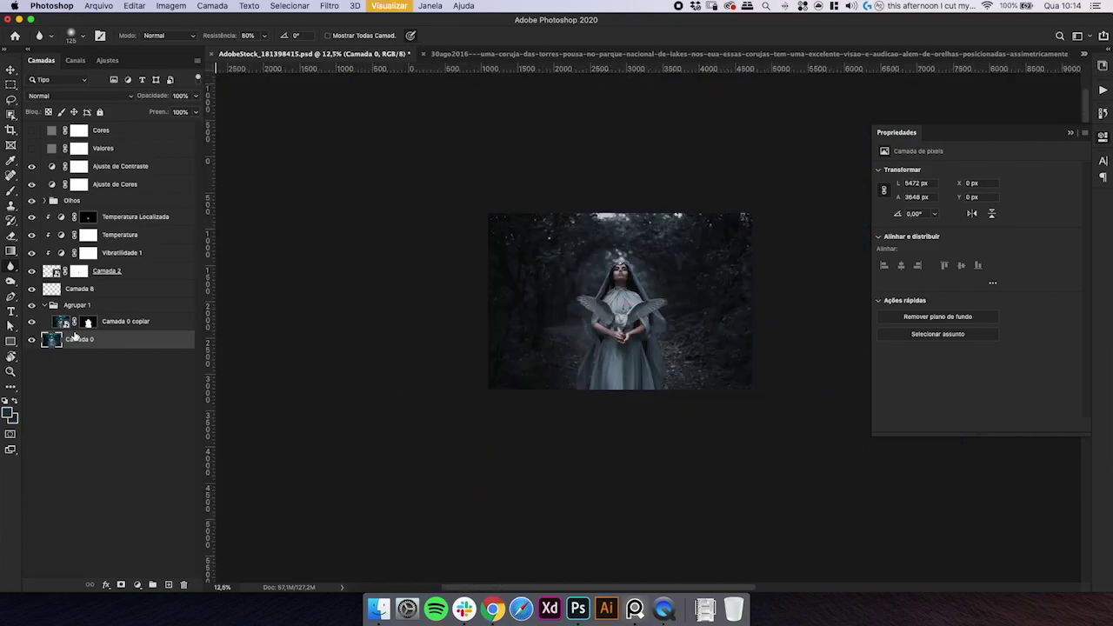
pyautogui.press('super+plus')
pyautogui.press('super+minus')
pyautogui.press('super+plus')
pyautogui.press('super+s')
pyautogui.press('super+j')
pyautogui.press('super+s')
# - Set up a Lens Blur on Camada 0 copiar 2 with an octagon iris, radius 67 and brightness 42, comparing the preview
pyautogui.click(328, 5)
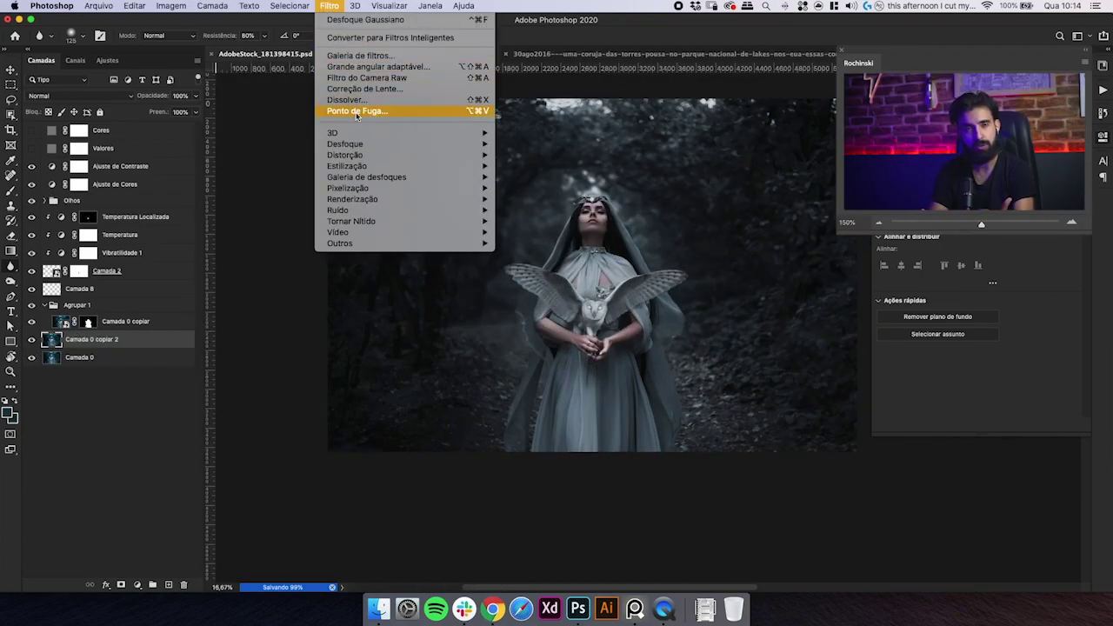
pyautogui.moveTo(345, 144)
pyautogui.click(535, 177)
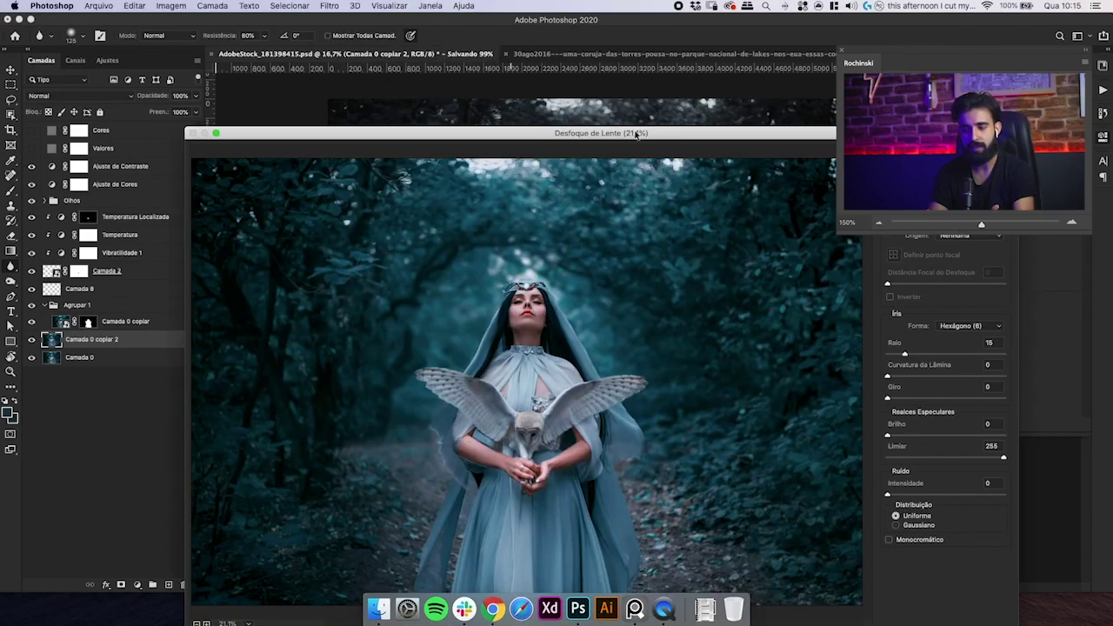
pyautogui.moveTo(636, 133); pyautogui.dragTo(633, 73)
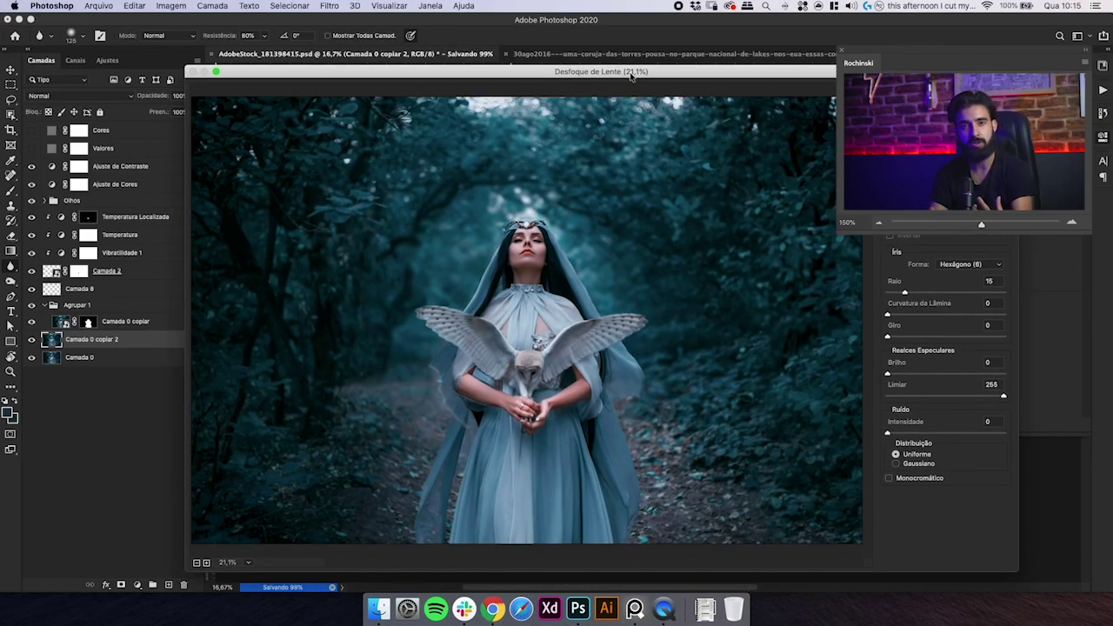
pyautogui.moveTo(922, 295); pyautogui.dragTo(946, 295)
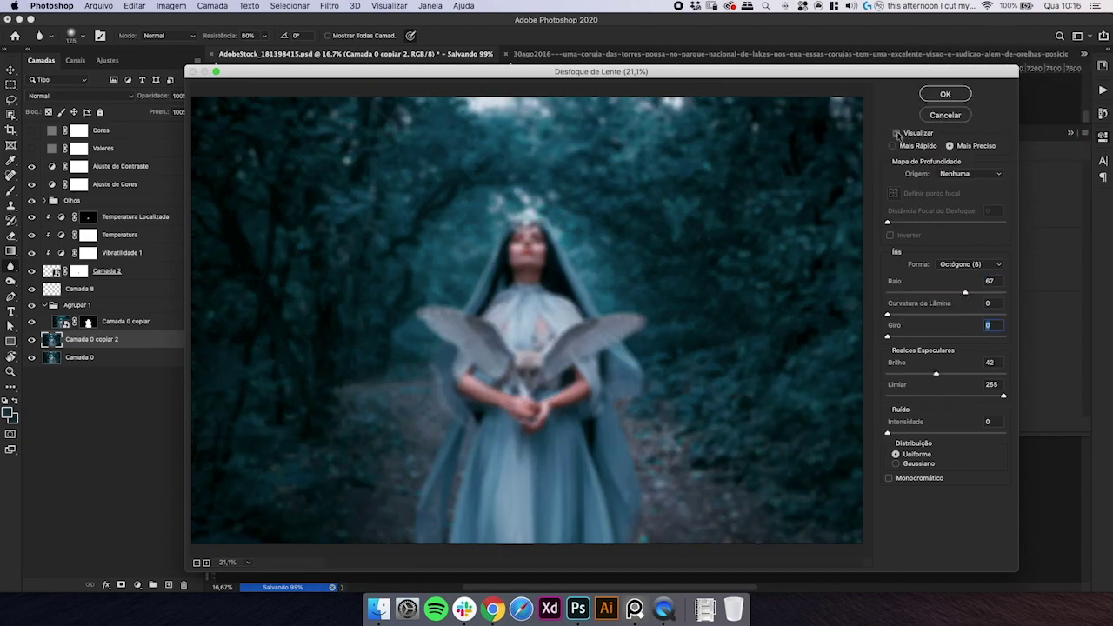
pyautogui.click(897, 133)
pyautogui.click(897, 133)
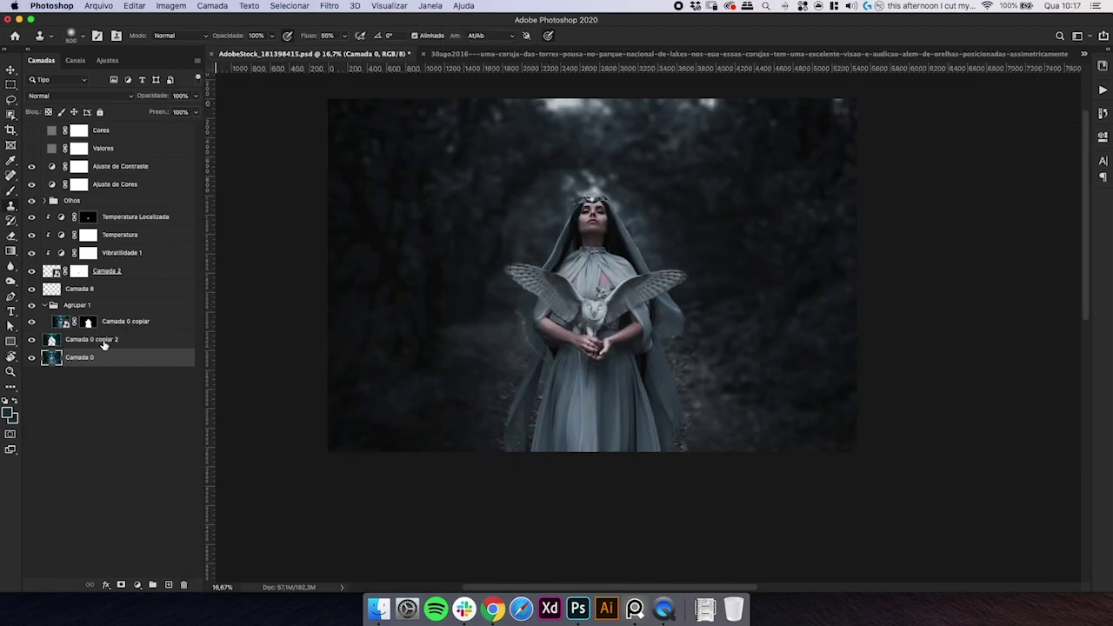
# - Duplicate the blurred forest layer and clone dark forest over the sharp ground beside the cape below the owl's right-hand wing
pyautogui.click(103, 341)
pyautogui.press('super+j')
pyautogui.press(']')
pyautogui.press(']')
pyautogui.press('[')
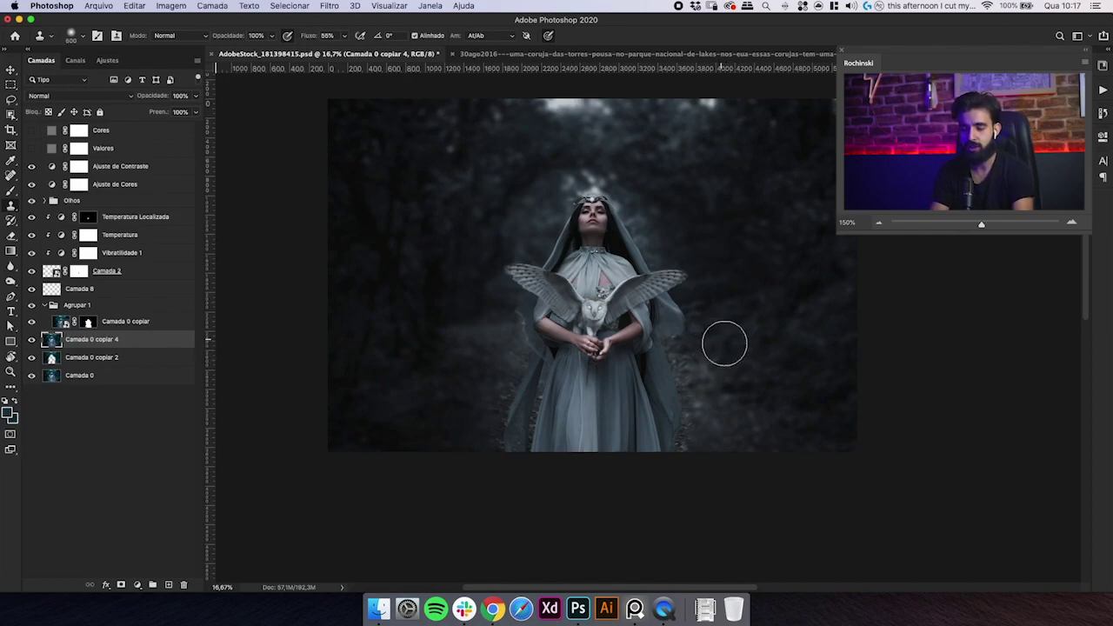
pyautogui.moveTo(681, 345); pyautogui.dragTo(682, 351)
pyautogui.keyDown('alt'); pyautogui.click(734, 376); pyautogui.keyUp('alt')
pyautogui.click(688, 384)
pyautogui.keyDown('alt'); pyautogui.click(730, 414); pyautogui.keyUp('alt')
pyautogui.moveTo(683, 420)
pyautogui.mouseDown()
pyautogui.moveTo(677, 442)
pyautogui.moveTo(679, 432)
pyautogui.mouseUp()
pyautogui.press('super+z')
# - Clone blurred forest over the sharp ground along the left edge of the cape
pyautogui.keyDown('alt'); pyautogui.click(460, 399); pyautogui.keyUp('alt')
pyautogui.moveTo(505, 404); pyautogui.dragTo(522, 411)
pyautogui.moveTo(449, 382); pyautogui.dragTo(539, 387)
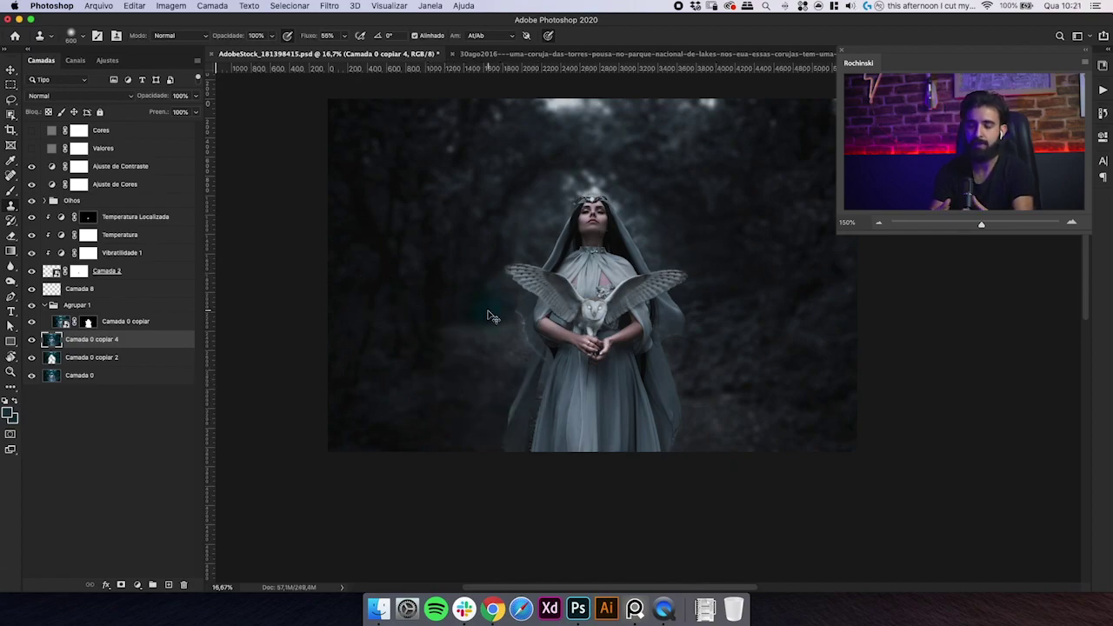
pyautogui.press('super+plus')
pyautogui.moveTo(488, 419); pyautogui.dragTo(527, 388)
# - Merge the forest layers Camada 0 copiar 4, Camada 0 copiar 2 and Camada 0 into one
pyautogui.press('r')
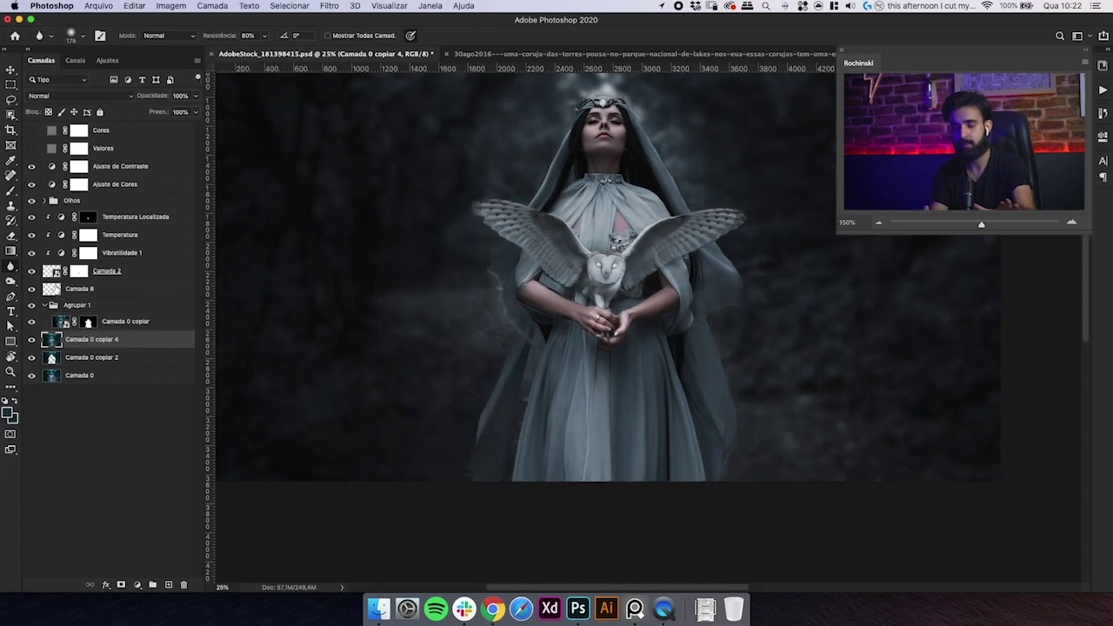
pyautogui.keyDown('shift'); pyautogui.click(79, 379); pyautogui.keyUp('shift')
pyautogui.press('super+e')
pyautogui.press('super+minus')
pyautogui.press('super+plus')
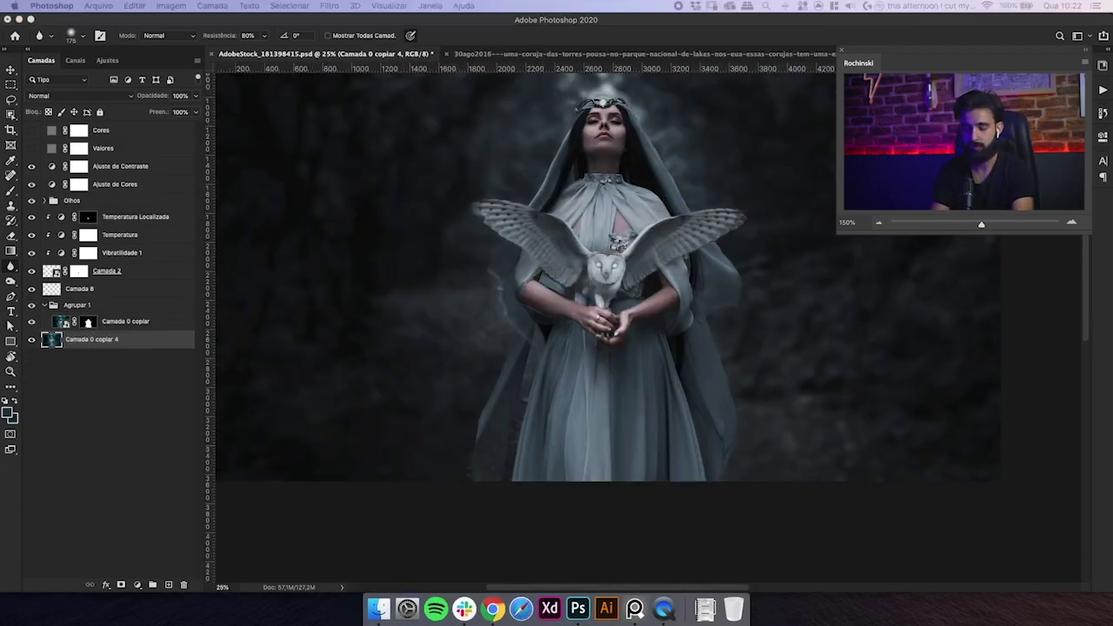
# - Add a Curves adjustment layer above Matiz/Saturação 1
pyautogui.click(110, 62)
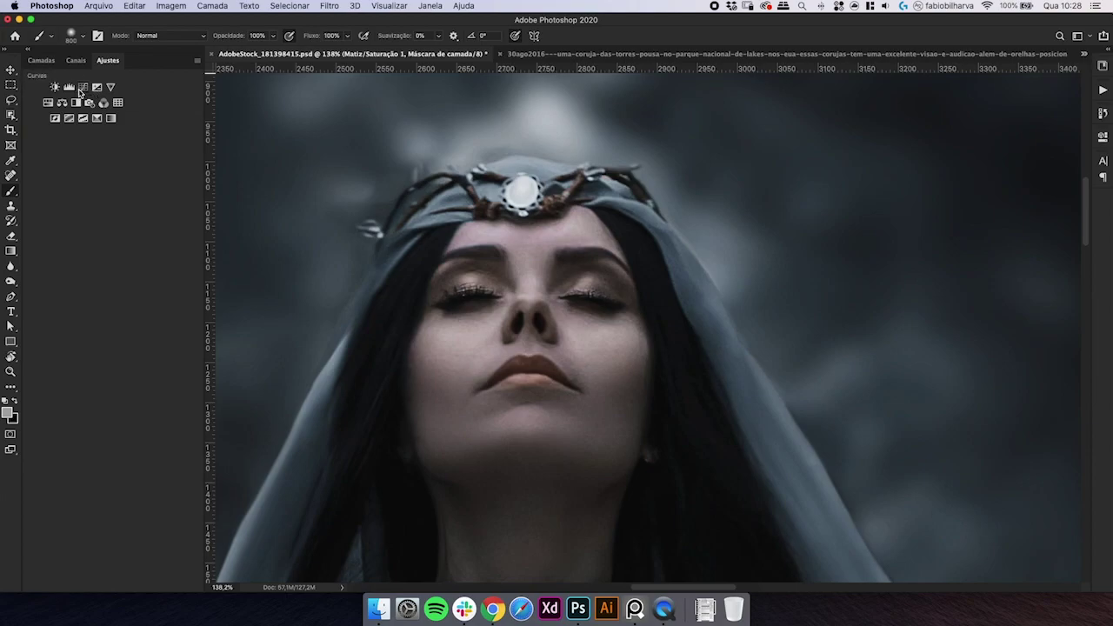
pyautogui.click(82, 89)
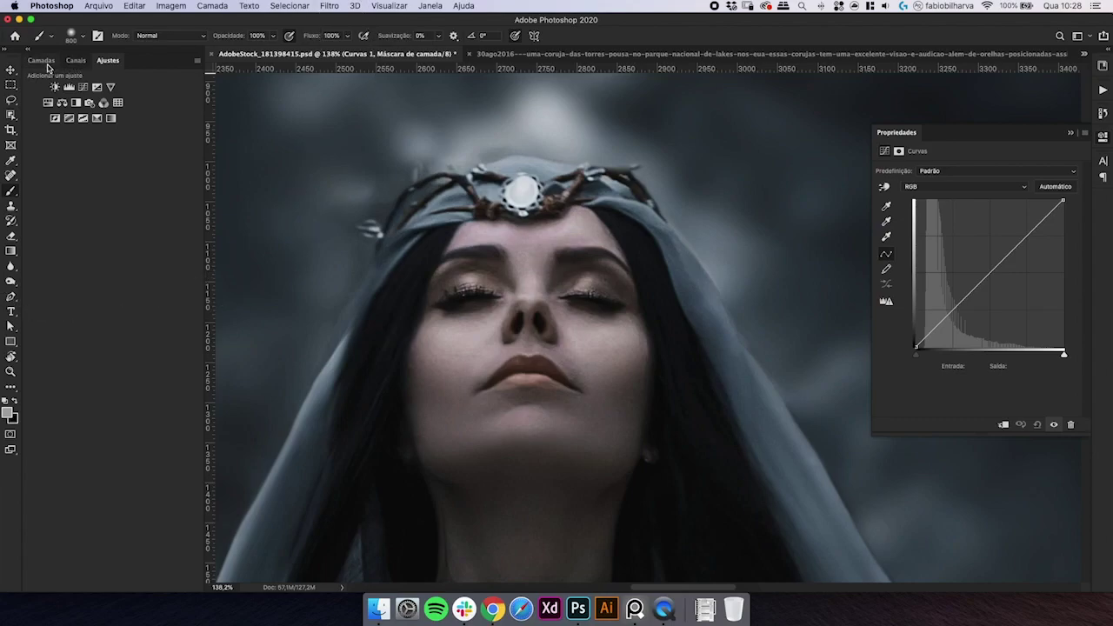
# - Pull the Curvas 1 curve down to darken the image, and invert its mask to hide the effect
pyautogui.click(41, 60)
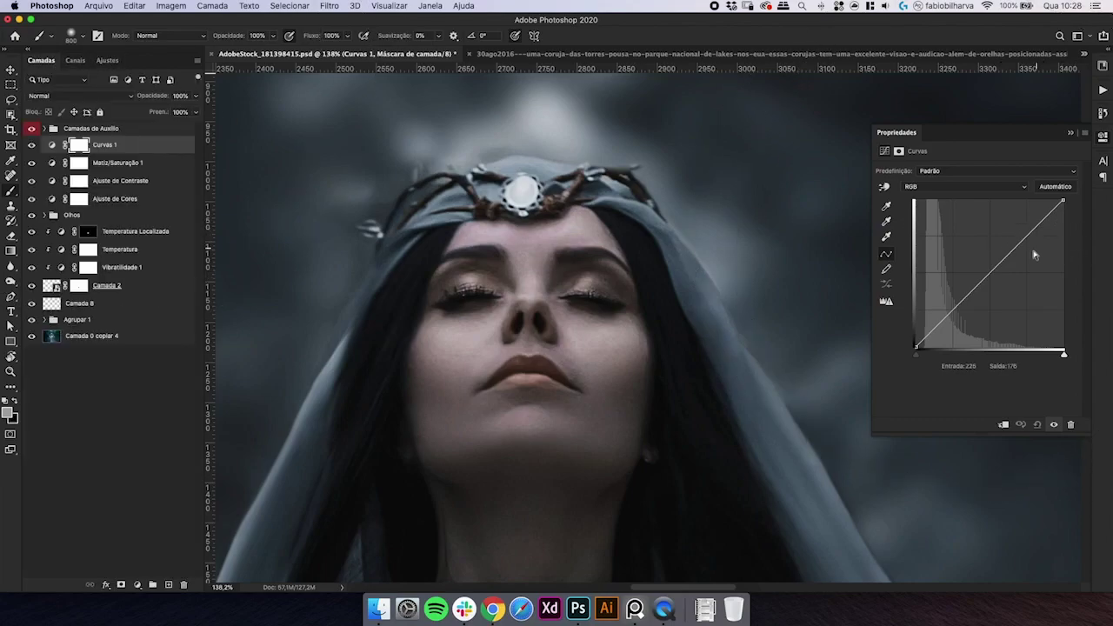
pyautogui.moveTo(1022, 246); pyautogui.dragTo(1034, 249)
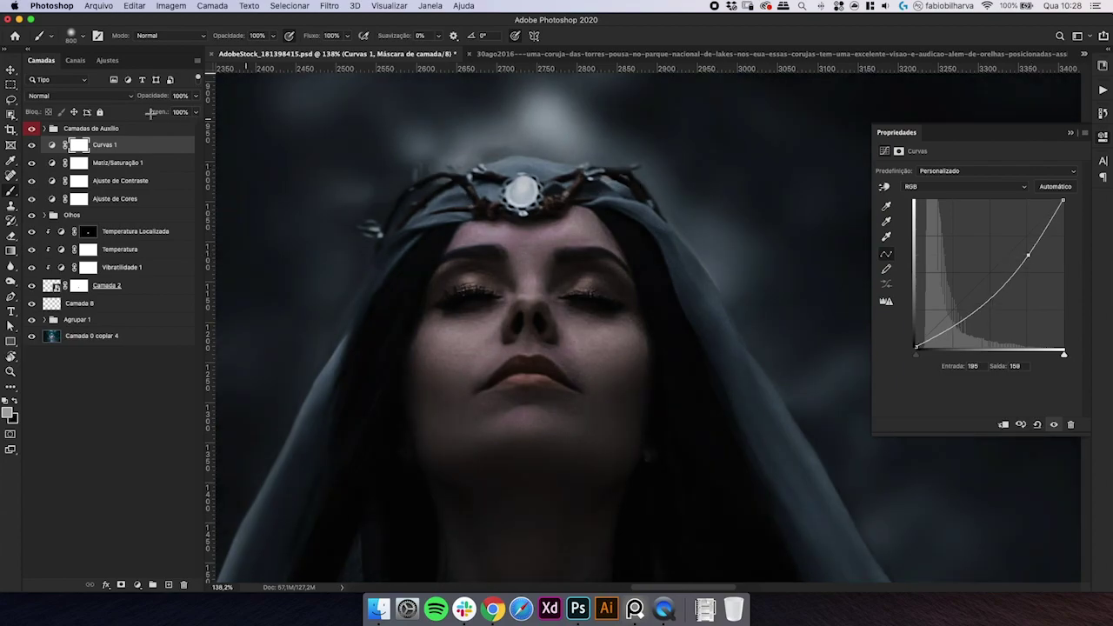
pyautogui.click(79, 148)
pyautogui.press('super+i')
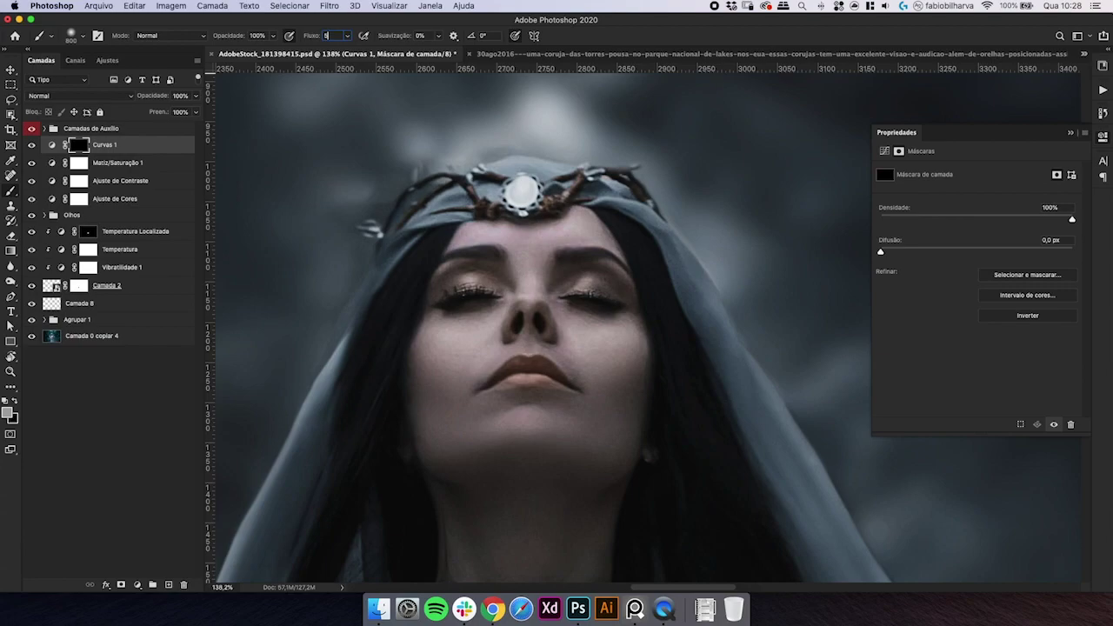
# - Paint darkening over the woman's cheeks and chin on the Curvas 1 mask with a soft brush at 5% flow
pyautogui.press('[')
pyautogui.press('[')
pyautogui.press('[')
pyautogui.press('[')
pyautogui.press('[')
pyautogui.press('[')
pyautogui.press('[')
pyautogui.press('[')
pyautogui.press('[')
pyautogui.press('[')
pyautogui.press('[')
pyautogui.press('[')
pyautogui.press('[')
pyautogui.press('[')
pyautogui.press('[')
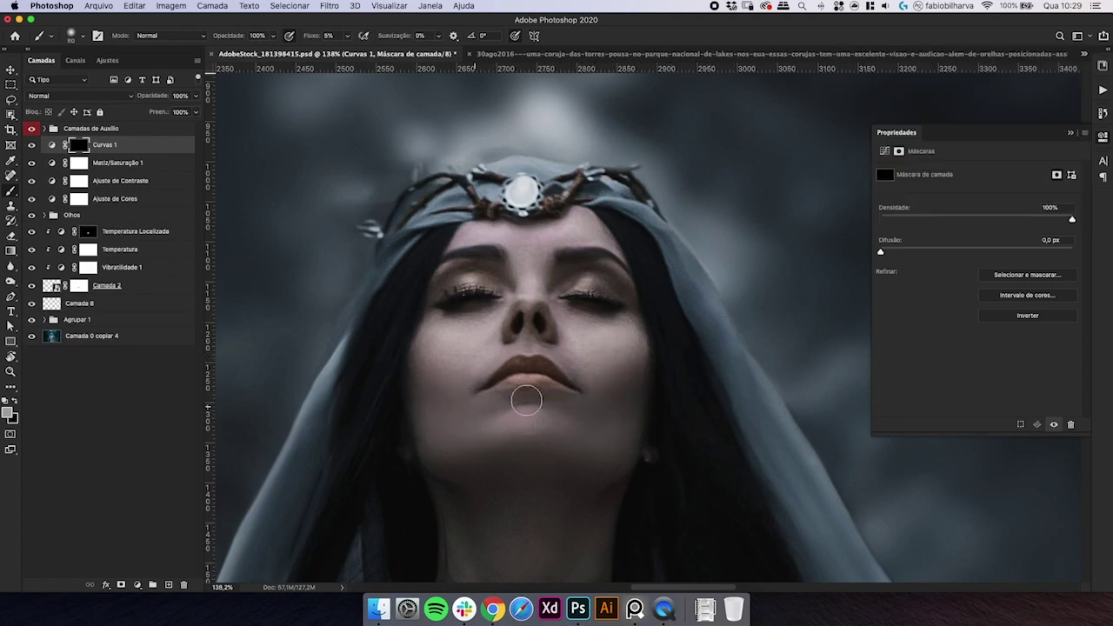
pyautogui.press(']')
pyautogui.press(']')
pyautogui.press(']')
pyautogui.press(']')
pyautogui.press(']')
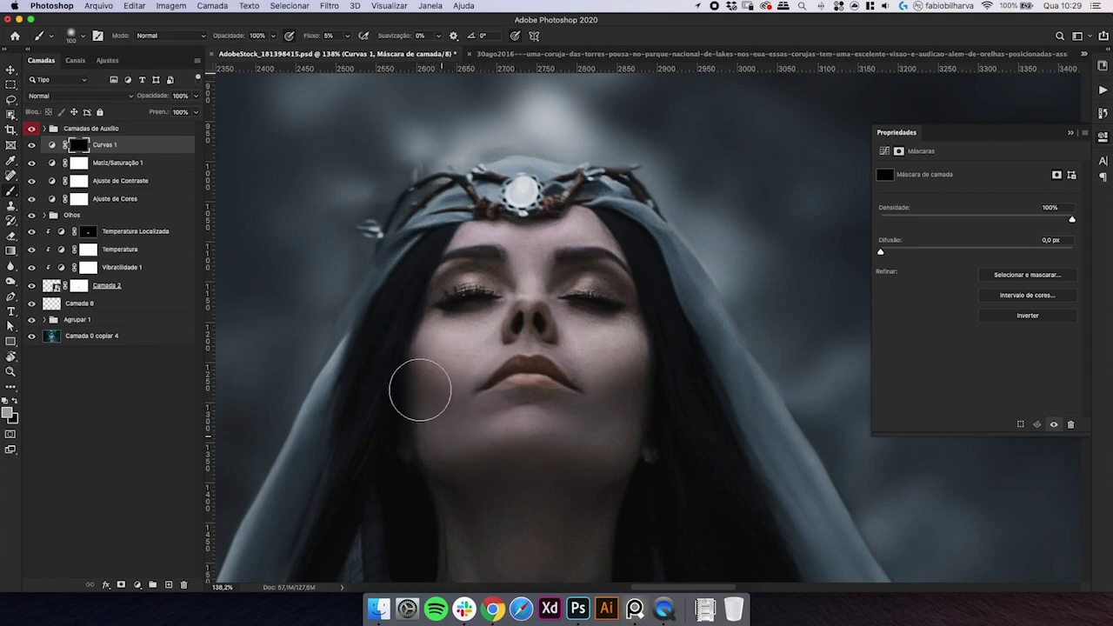
pyautogui.press('[')
pyautogui.press('[')
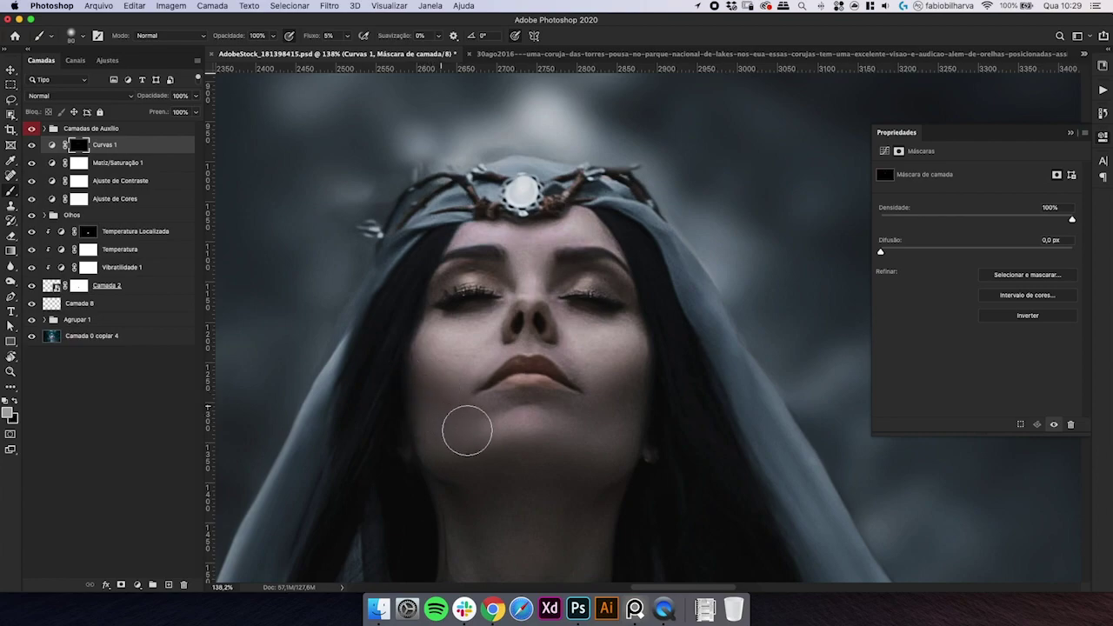
# - Compare the face with and without the Curvas 1 darkening, from afar and close up
pyautogui.click(33, 144)
pyautogui.click(33, 144)
pyautogui.press('super+minus')
pyautogui.press('super+minus')
pyautogui.press('super+minus')
pyautogui.press('super+minus')
pyautogui.press('super+plus')
pyautogui.press('super+plus')
pyautogui.press('super+plus')
pyautogui.press('super+plus')
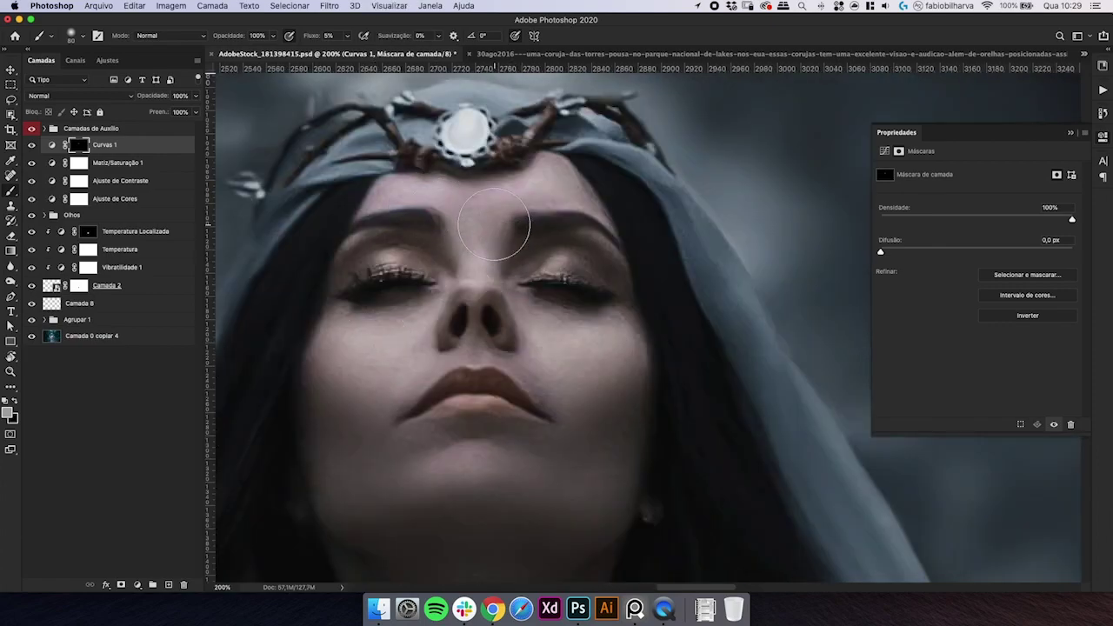
# - Set the Curvas 1 point to input 203 and output 154, and paint more darkening around the nose and lips
pyautogui.click(53, 144)
pyautogui.moveTo(1029, 256); pyautogui.dragTo(1033, 259)
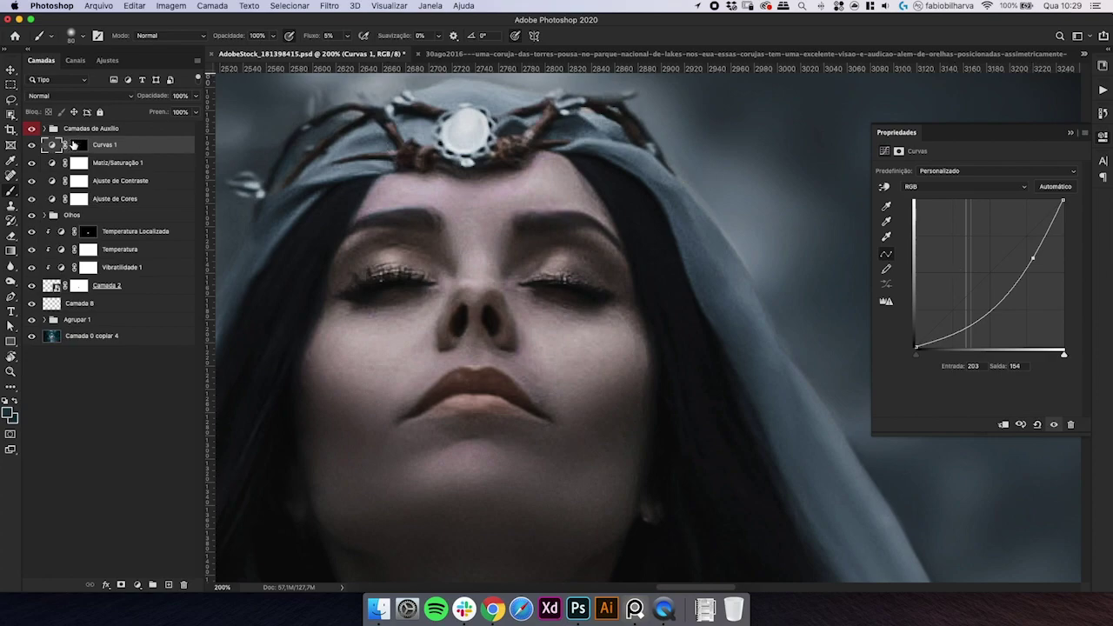
pyautogui.click(77, 145)
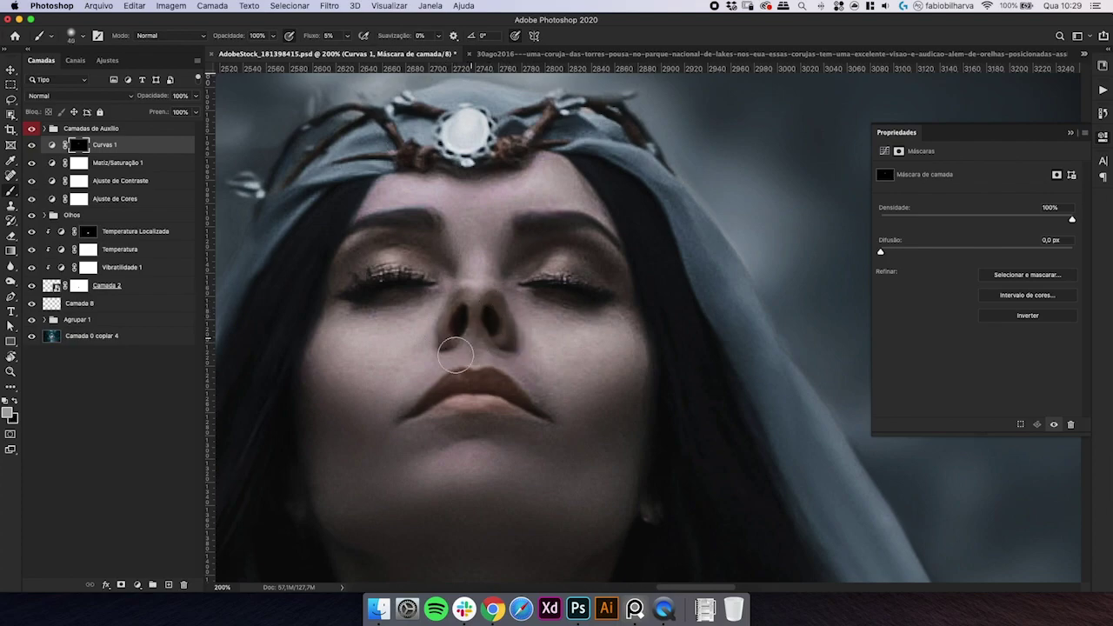
# - Paint soft darkening across the woman's neck below the chin on the Curvas 1 mask
pyautogui.press('super+minus')
pyautogui.press('super+minus')
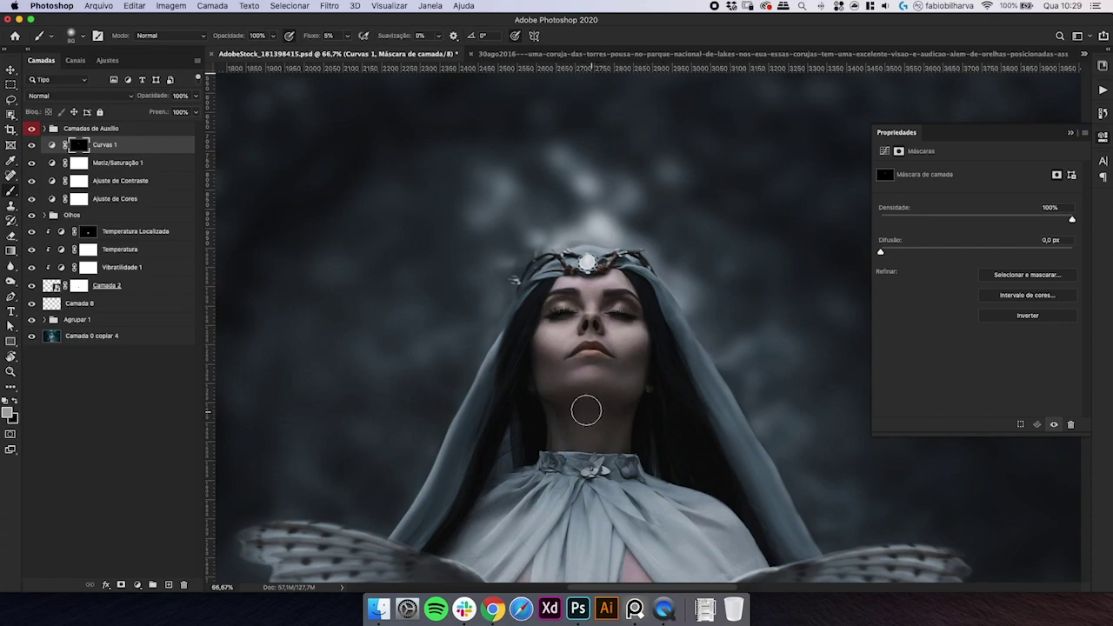
pyautogui.press(']')
pyautogui.press(']')
pyautogui.press(']')
pyautogui.moveTo(615, 402)
pyautogui.mouseDown()
pyautogui.moveTo(564, 401)
pyautogui.moveTo(580, 406)
pyautogui.moveTo(582, 426)
pyautogui.moveTo(558, 423)
pyautogui.mouseUp()
# - Rename the Curvas 1 layer as Burn
pyautogui.click(105, 141)
pyautogui.write('Burn')
pyautogui.press('Return')
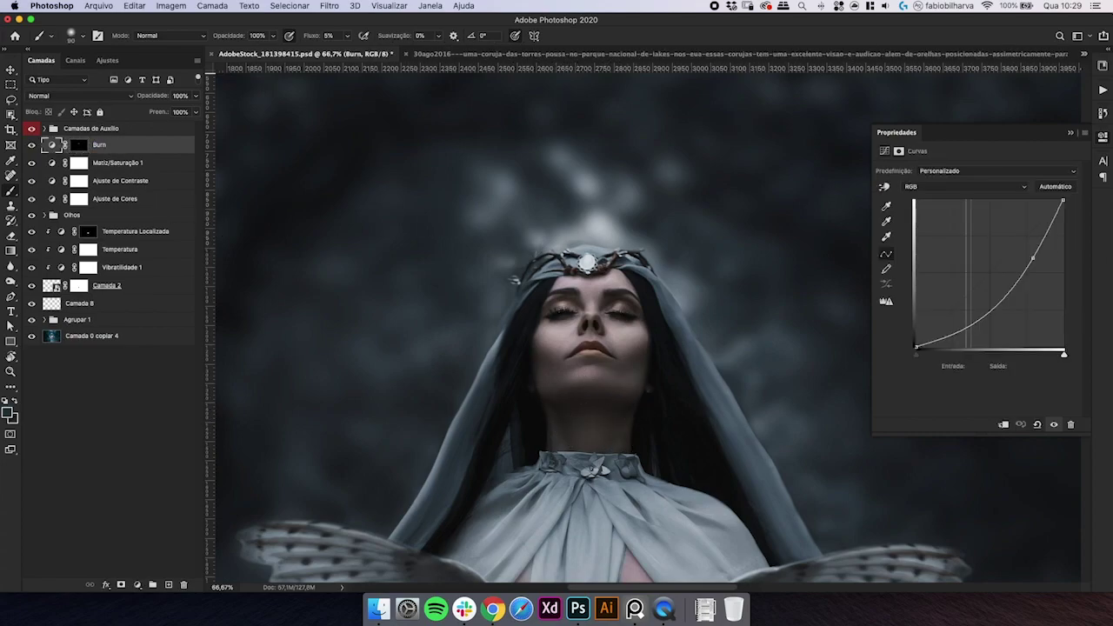
# - Add a Curves adjustment layer above Burn and brighten it with a point at input 130, output 200
pyautogui.click(104, 61)
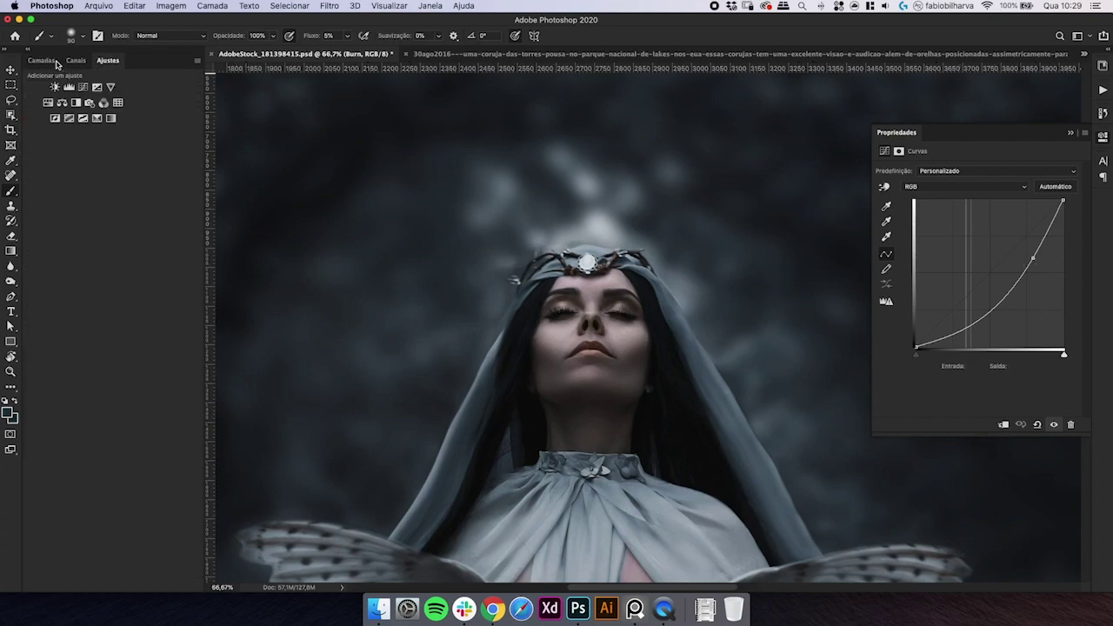
pyautogui.click(41, 61)
pyautogui.click(107, 60)
pyautogui.click(83, 87)
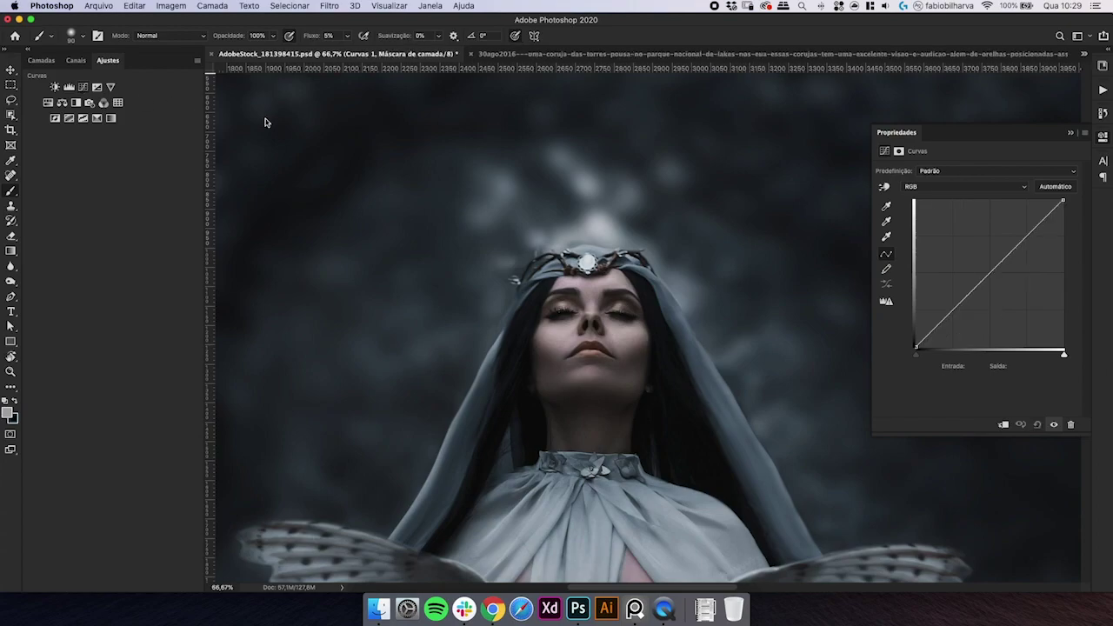
pyautogui.moveTo(1006, 258); pyautogui.dragTo(991, 232)
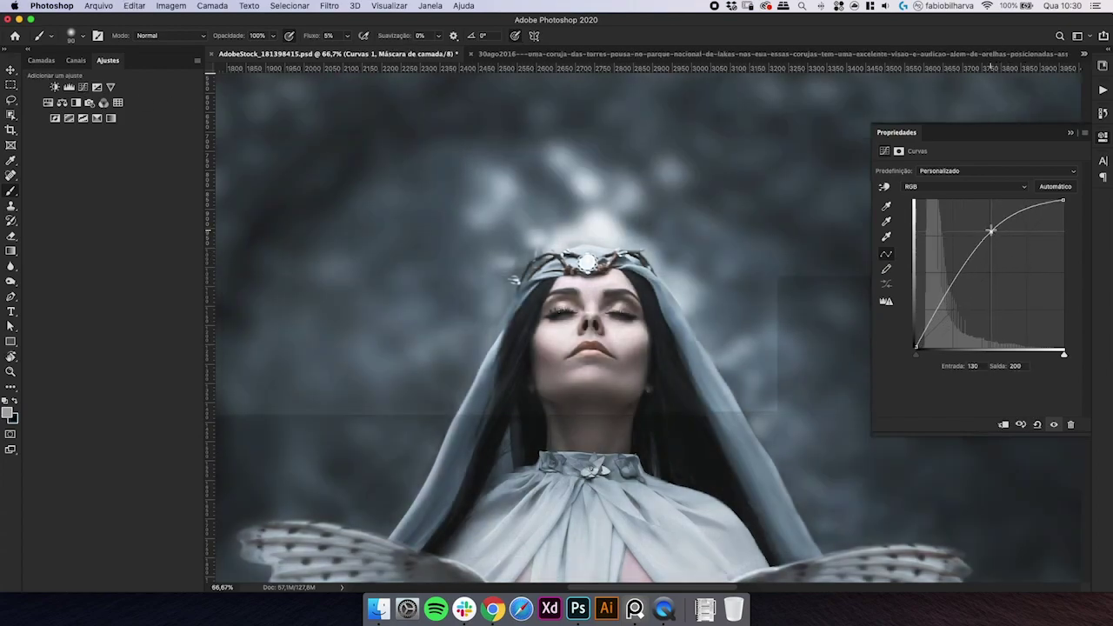
# - Rename the brightening Curves layer as Dodge
pyautogui.click(40, 61)
pyautogui.doubleClick(104, 145)
pyautogui.write('Dodge')
pyautogui.press('Return')
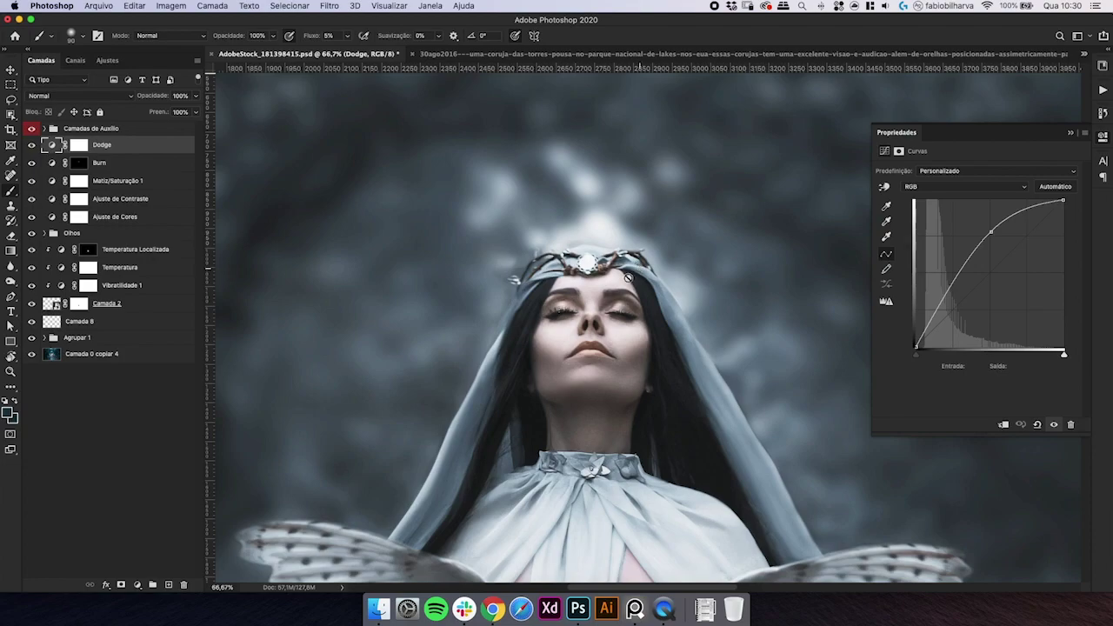
# - Duplicate the Dodge layer, hide the copy, and invert the original Dodge mask to black
pyautogui.press('super+j')
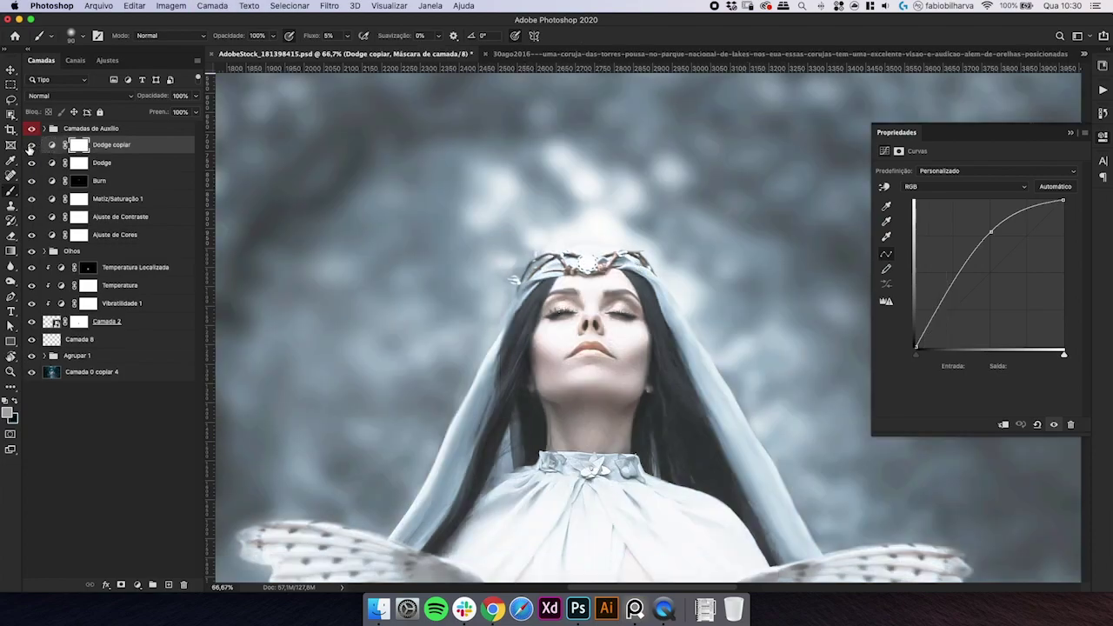
pyautogui.click(32, 145)
pyautogui.click(79, 163)
pyautogui.press('super+i')
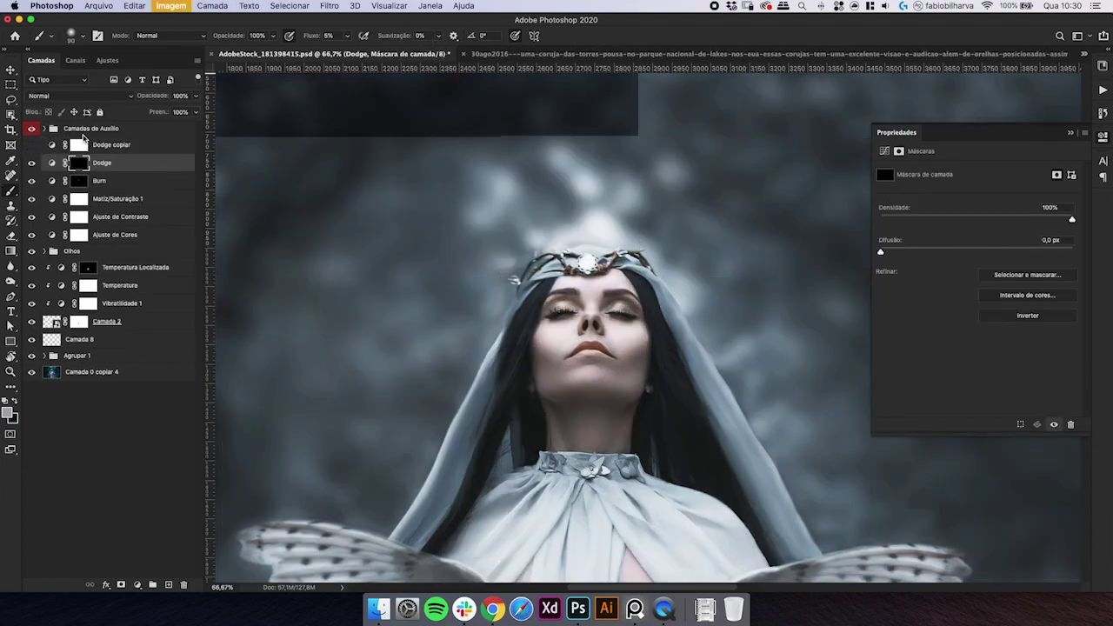
# - Paint soft highlights on the woman's cheeks, chin and forehead on the Dodge mask at 5% flow
pyautogui.press('super+plus')
pyautogui.press('super+plus')
pyautogui.press('super+plus')
pyautogui.press('[')
pyautogui.press('[')
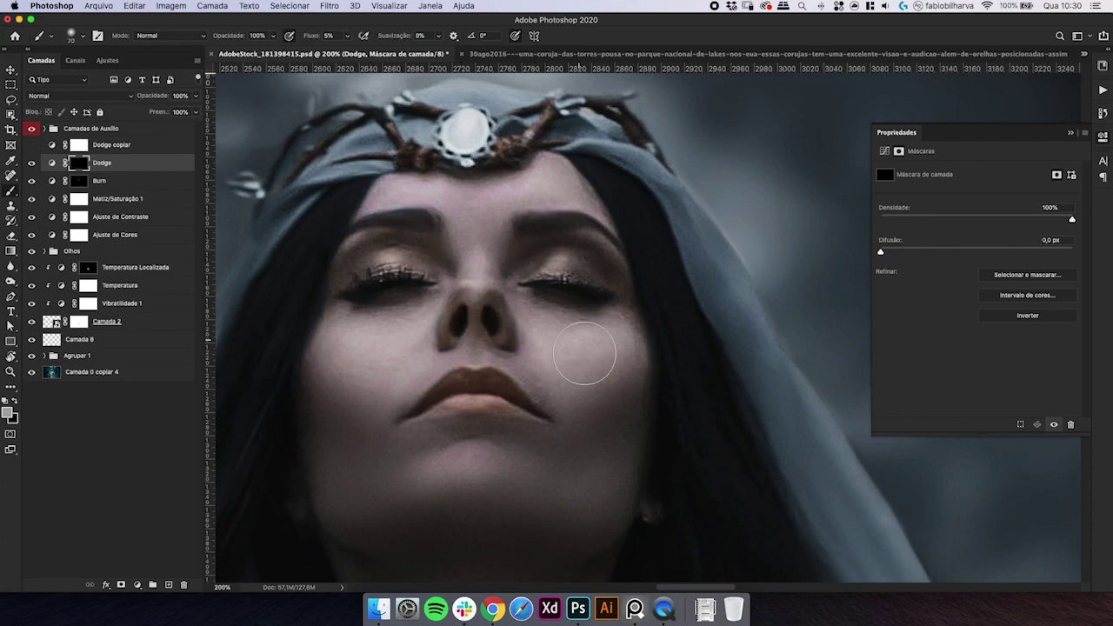
pyautogui.moveTo(558, 354)
pyautogui.mouseDown()
pyautogui.moveTo(607, 341)
pyautogui.moveTo(571, 349)
pyautogui.mouseUp()
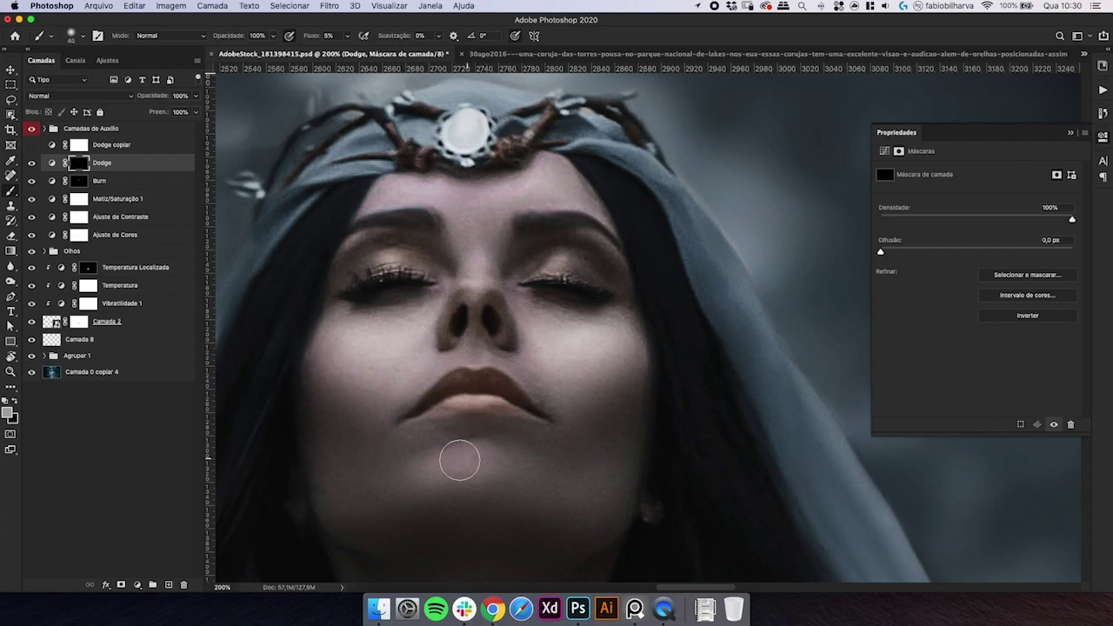
pyautogui.moveTo(504, 455)
pyautogui.mouseDown()
pyautogui.moveTo(531, 457)
pyautogui.moveTo(430, 473)
pyautogui.moveTo(516, 463)
pyautogui.moveTo(522, 418)
pyautogui.moveTo(494, 463)
pyautogui.moveTo(598, 471)
pyautogui.moveTo(506, 461)
pyautogui.moveTo(534, 467)
pyautogui.mouseUp()
pyautogui.press('[')
pyautogui.press('[')
pyautogui.press('[')
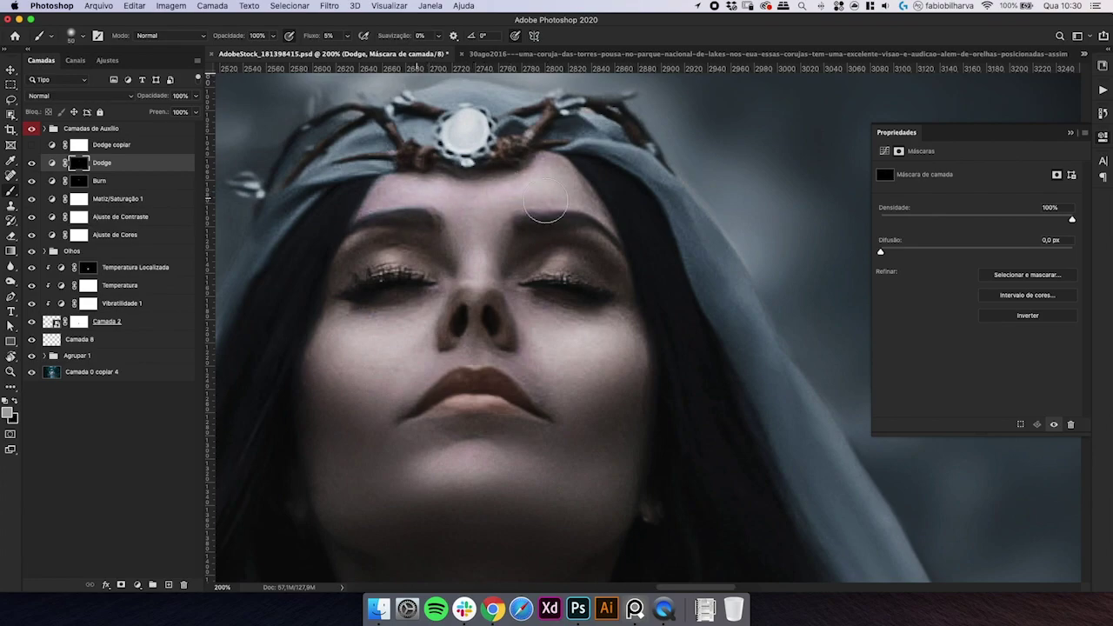
pyautogui.press('super+minus')
pyautogui.press('super+minus')
pyautogui.press('super+minus')
pyautogui.press('super+minus')
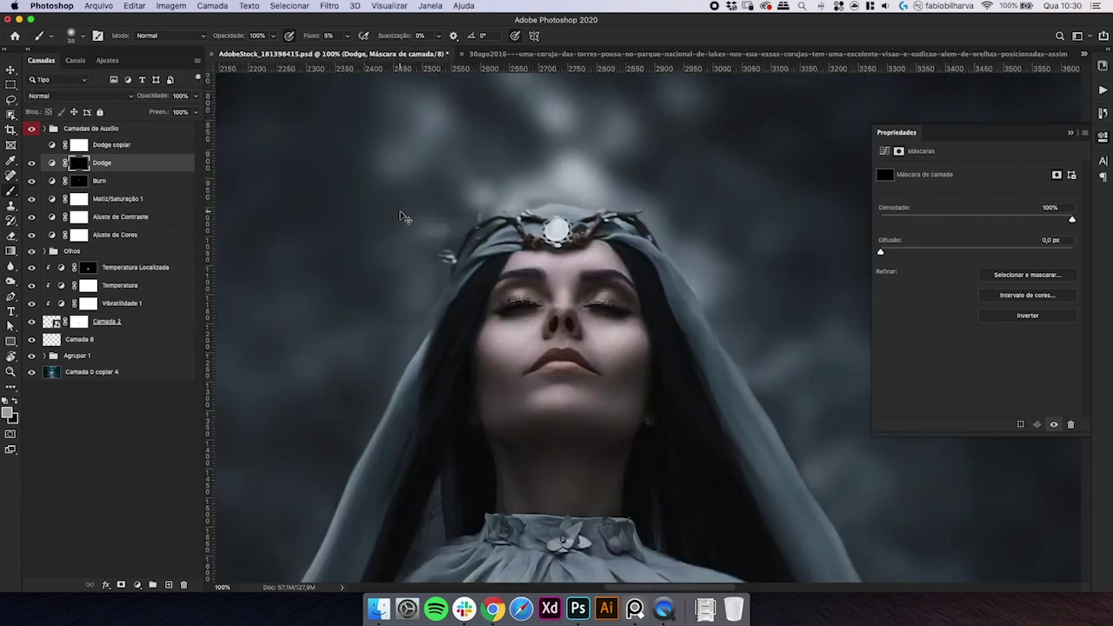
# - Show the Dodge copiar layer and raise its curve point to input 122, output 208
pyautogui.press('super+plus')
pyautogui.press('super+plus')
pyautogui.press('super+plus')
pyautogui.click(37, 145)
pyautogui.click(54, 147)
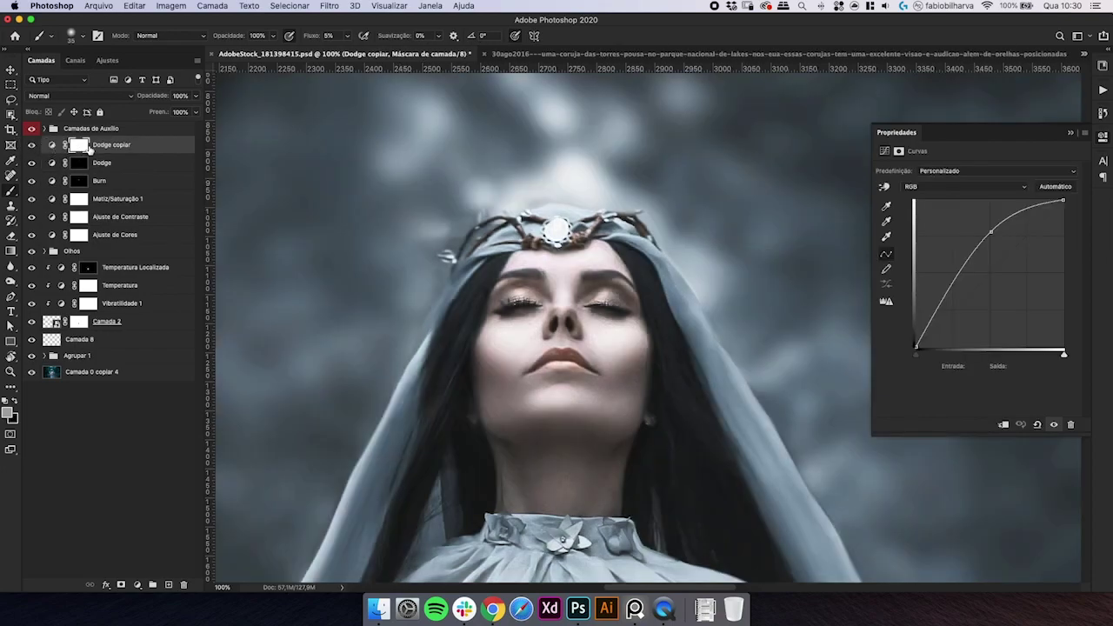
pyautogui.moveTo(992, 231); pyautogui.dragTo(987, 229)
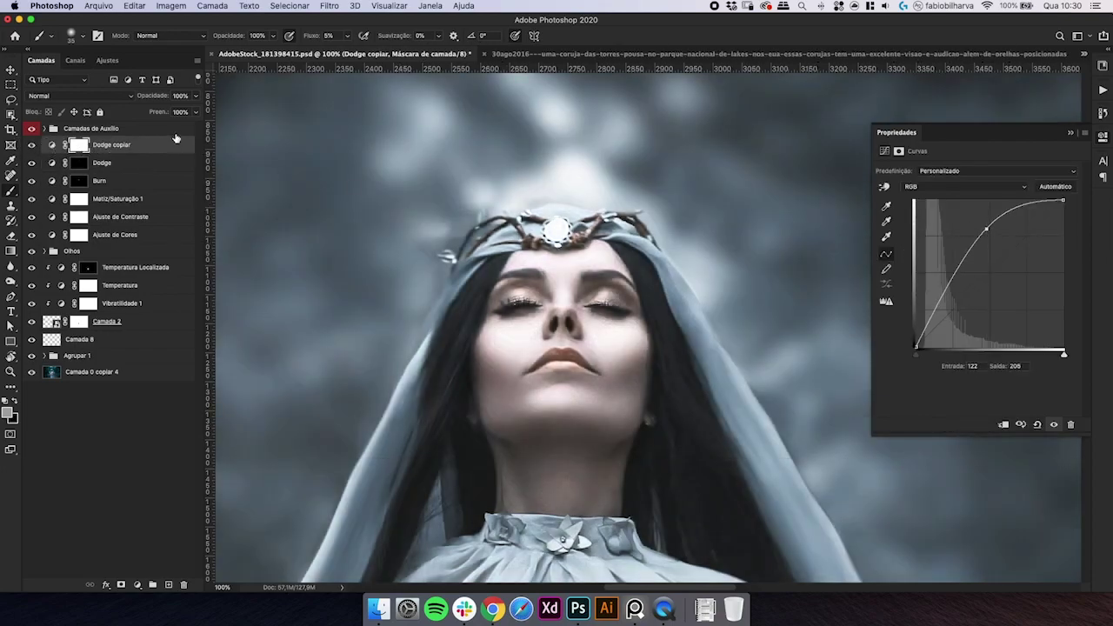
# - Split Dodge copiar's underlying-layer shadow blend range at 78 / 193 and set the layer opacity to 50%
pyautogui.doubleClick(174, 146)
pyautogui.moveTo(787, 283); pyautogui.dragTo(852, 170)
pyautogui.moveTo(840, 416); pyautogui.dragTo(944, 414)
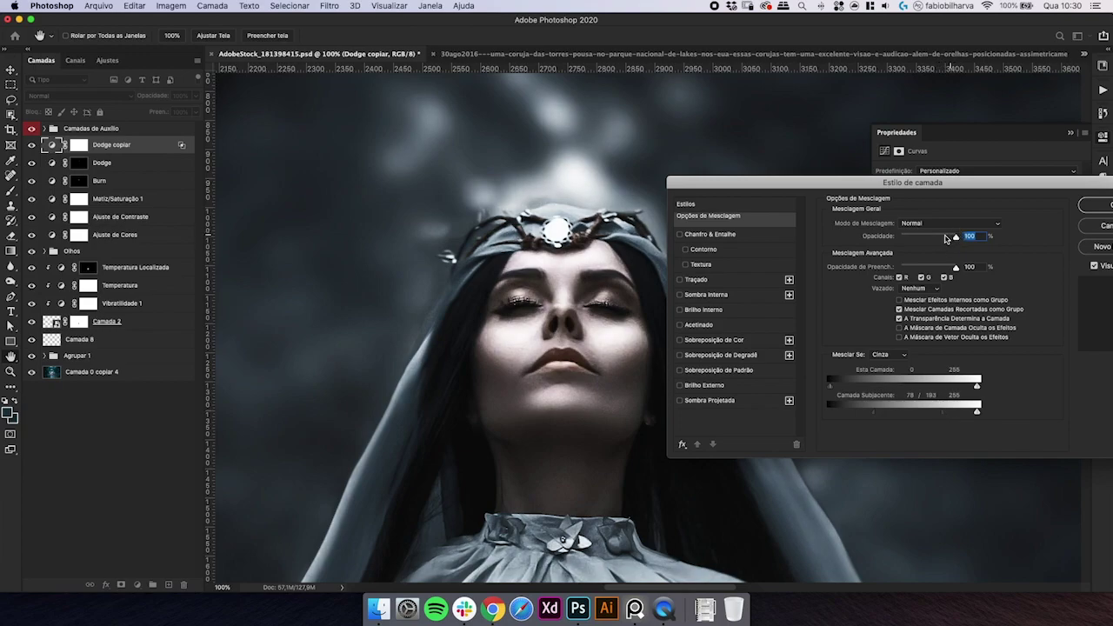
pyautogui.moveTo(948, 239); pyautogui.dragTo(939, 240)
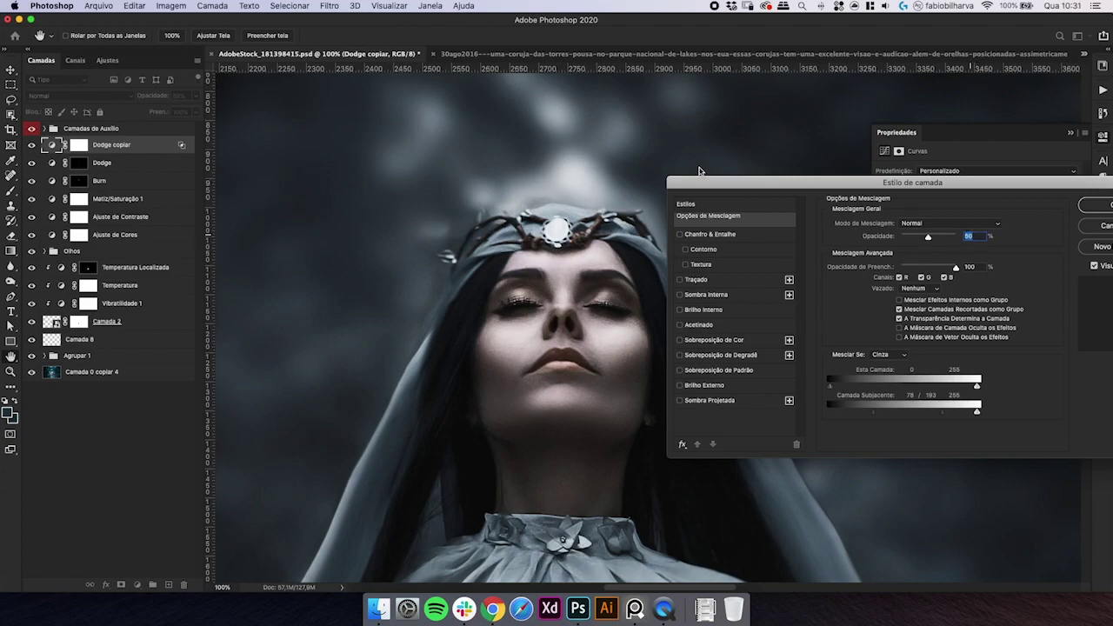
pyautogui.press('Return')
# - Invert the Dodge copiar mask to black and paint highlights back over the cheeks below the eyes
pyautogui.click(79, 144)
pyautogui.press('super+i')
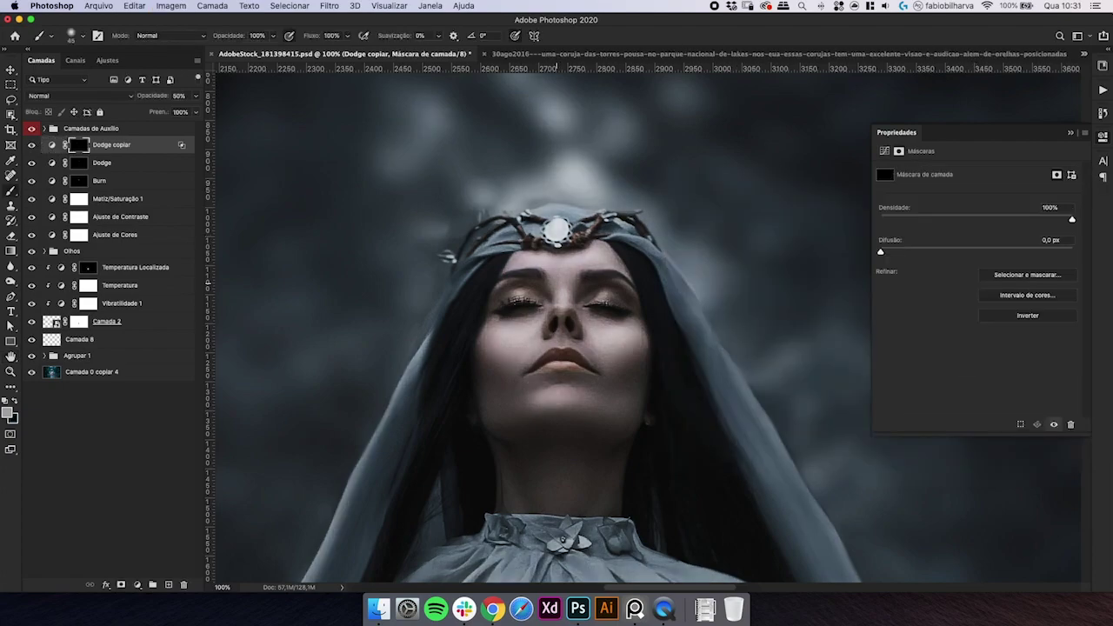
pyautogui.moveTo(526, 325)
pyautogui.mouseDown()
pyautogui.moveTo(546, 270)
pyautogui.moveTo(606, 364)
pyautogui.mouseUp()
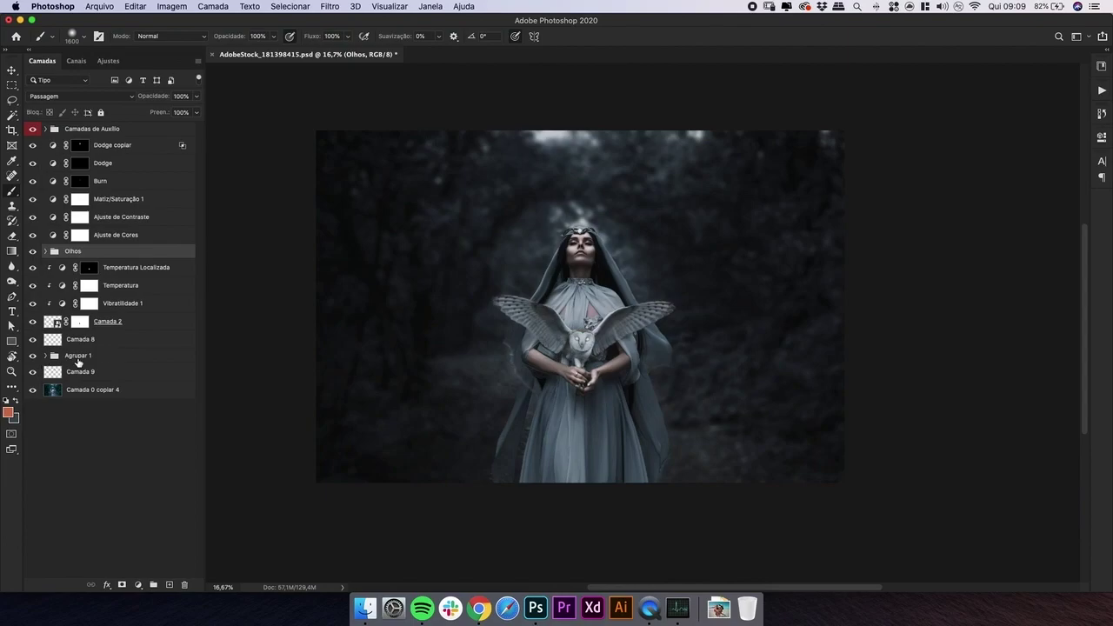
# - Convert the layers from the Olhos group down to Agrupar 1 into one smart object
pyautogui.keyDown('shift'); pyautogui.click(96, 342); pyautogui.keyUp('shift')
pyautogui.rightClick(118, 271)
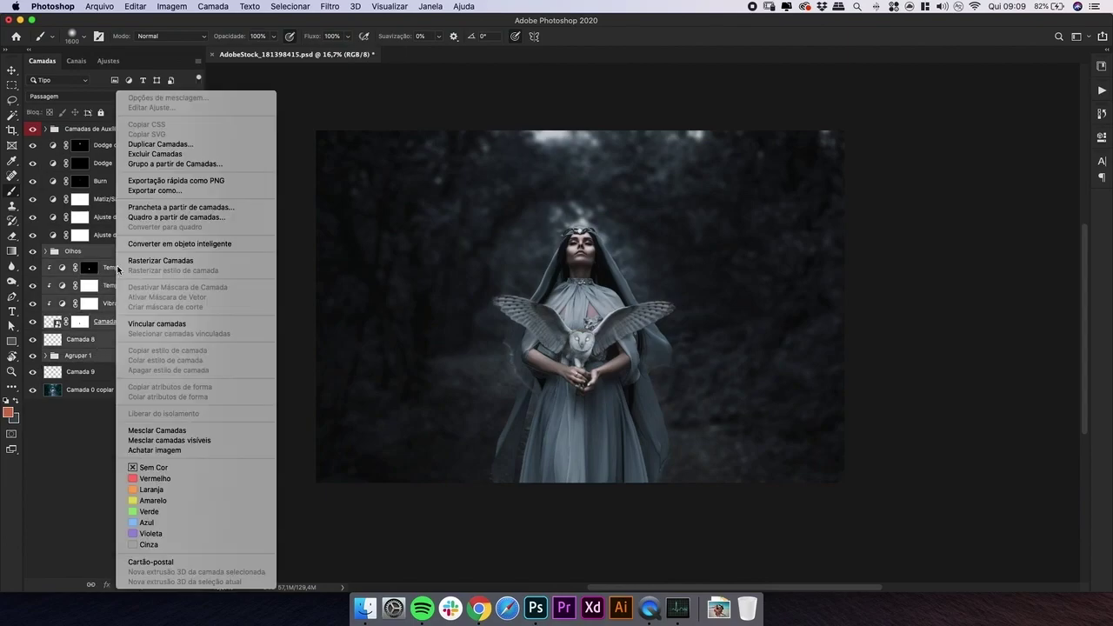
pyautogui.click(170, 243)
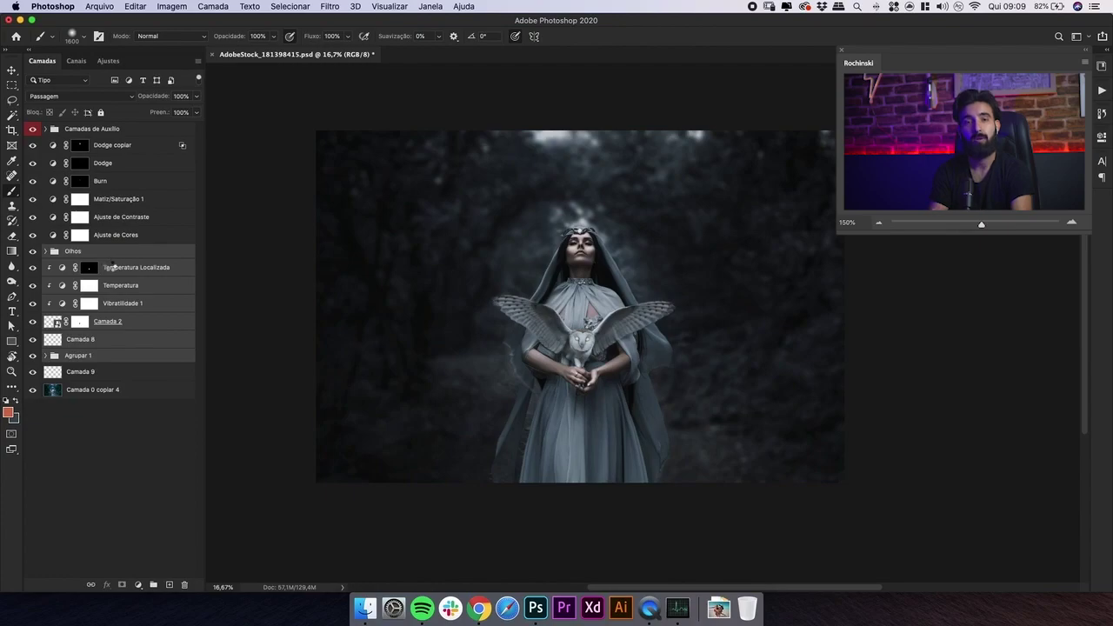
# - Rename the new smart object as Personagem
pyautogui.doubleClick(74, 254)
pyautogui.write('Person')
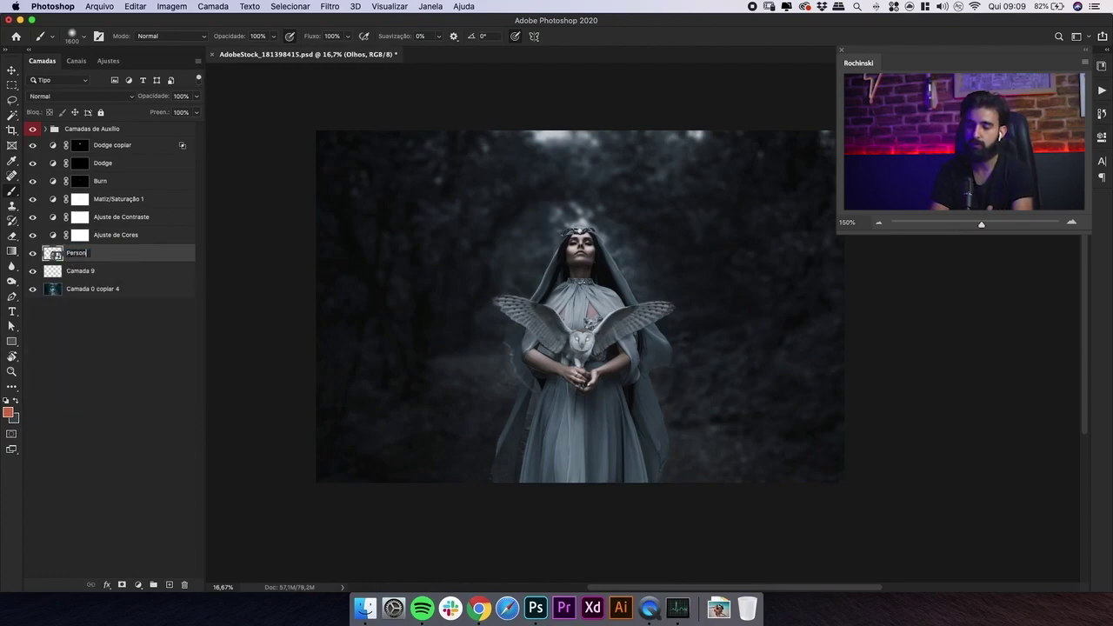
pyautogui.write('agem')
pyautogui.press('Return')
# - Add a solid color fill layer of #ba7050 above the Background group and name it Luzes
pyautogui.click(137, 584)
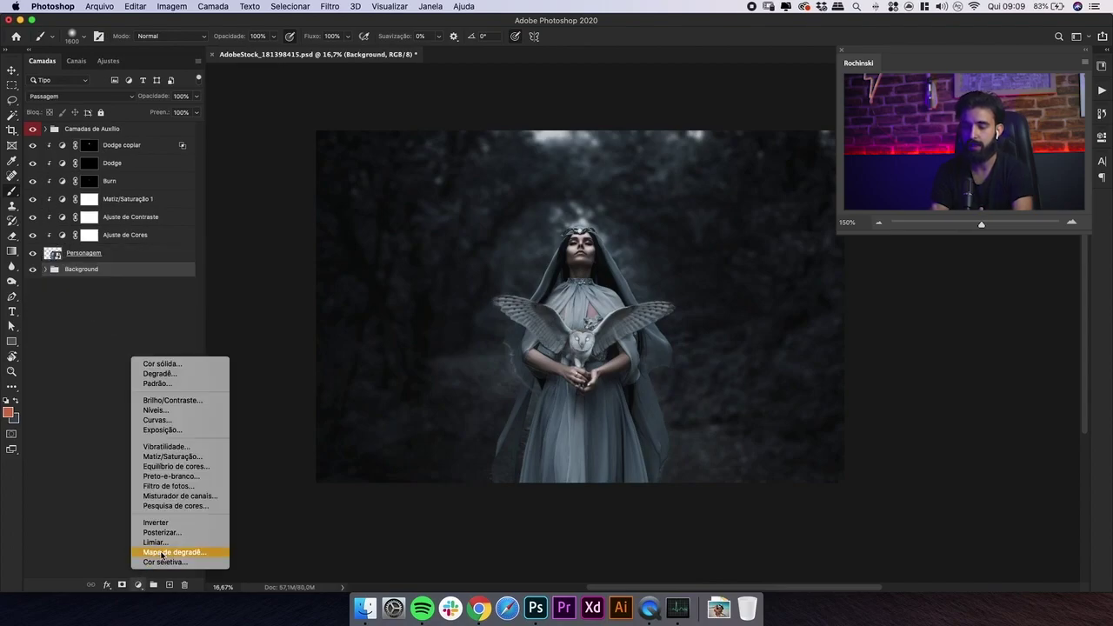
pyautogui.click(162, 363)
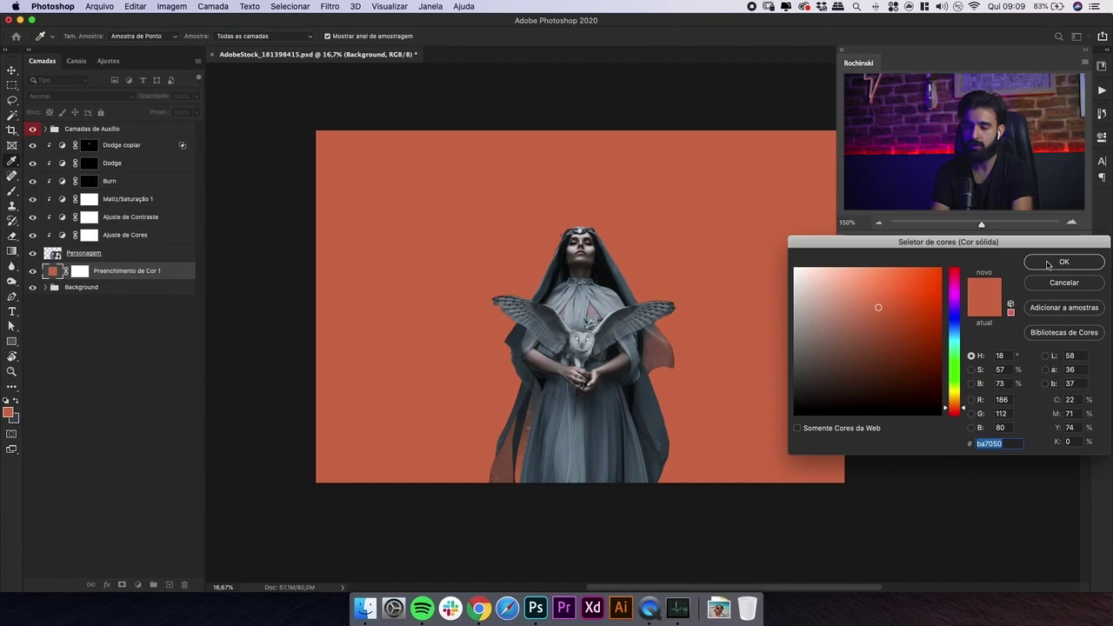
pyautogui.click(1055, 264)
pyautogui.doubleClick(127, 270)
pyautogui.write('Luzes')
pyautogui.press('Return')
# - Invert the Luzes mask to black and try a first orange glow stroke behind the woman
pyautogui.click(79, 271)
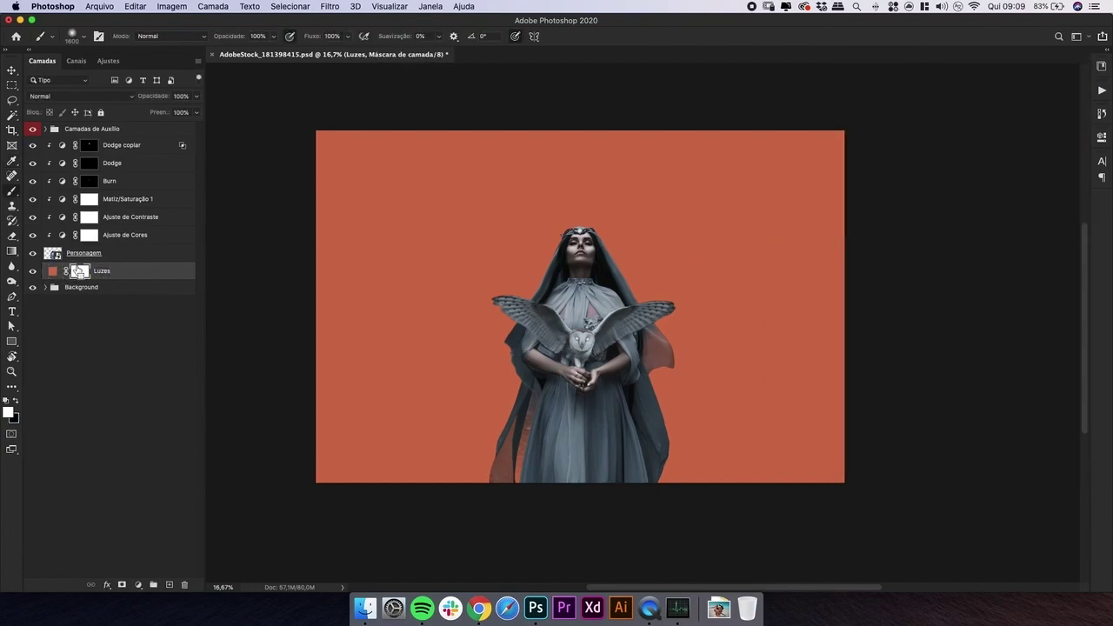
pyautogui.press('super+i')
pyautogui.press('[')
pyautogui.press('[')
pyautogui.moveTo(500, 347)
pyautogui.mouseDown()
pyautogui.moveTo(476, 350)
pyautogui.moveTo(553, 353)
pyautogui.mouseUp()
pyautogui.press(']')
pyautogui.press(']')
pyautogui.press('super+z')
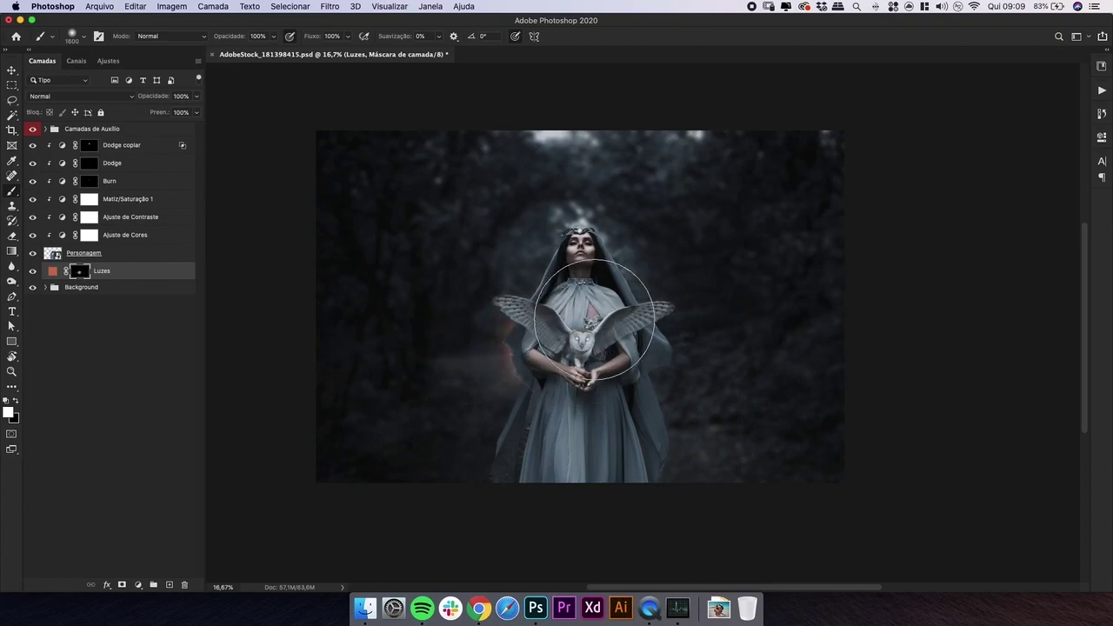
# - Paint a soft orange glow behind the cape, dress and owl wings on the Luzes mask
pyautogui.moveTo(542, 368); pyautogui.dragTo(509, 479)
pyautogui.press(']')
pyautogui.press(']')
pyautogui.click(614, 480)
pyautogui.moveTo(522, 376)
pyautogui.mouseDown()
pyautogui.moveTo(514, 371)
pyautogui.moveTo(533, 344)
pyautogui.mouseUp()
pyautogui.moveTo(606, 341)
pyautogui.mouseDown()
pyautogui.moveTo(578, 332)
pyautogui.moveTo(601, 405)
pyautogui.moveTo(580, 367)
pyautogui.moveTo(577, 435)
pyautogui.moveTo(567, 380)
pyautogui.mouseUp()
# - Paint black on the Luzes mask with a soft 2400 px brush to trim the glow's outer lower edge
pyautogui.press('x')
pyautogui.press(']')
pyautogui.press(']')
pyautogui.moveTo(450, 411)
pyautogui.mouseDown()
pyautogui.moveTo(670, 477)
pyautogui.moveTo(522, 510)
pyautogui.mouseUp()
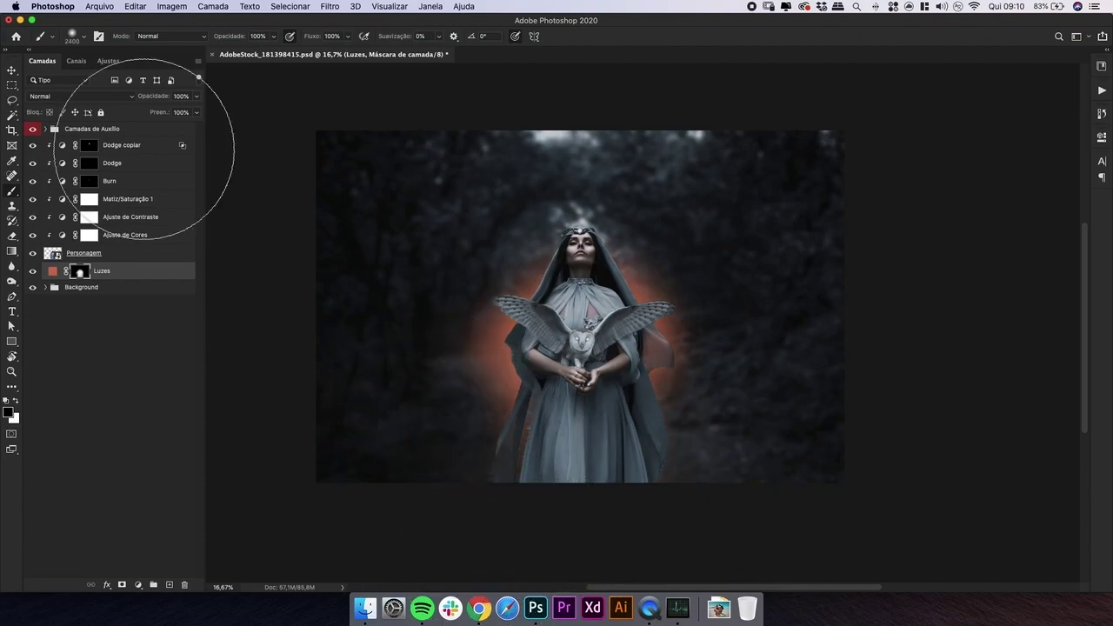
# - Set the Luzes layer's blend mode to Divisão
pyautogui.click(79, 96)
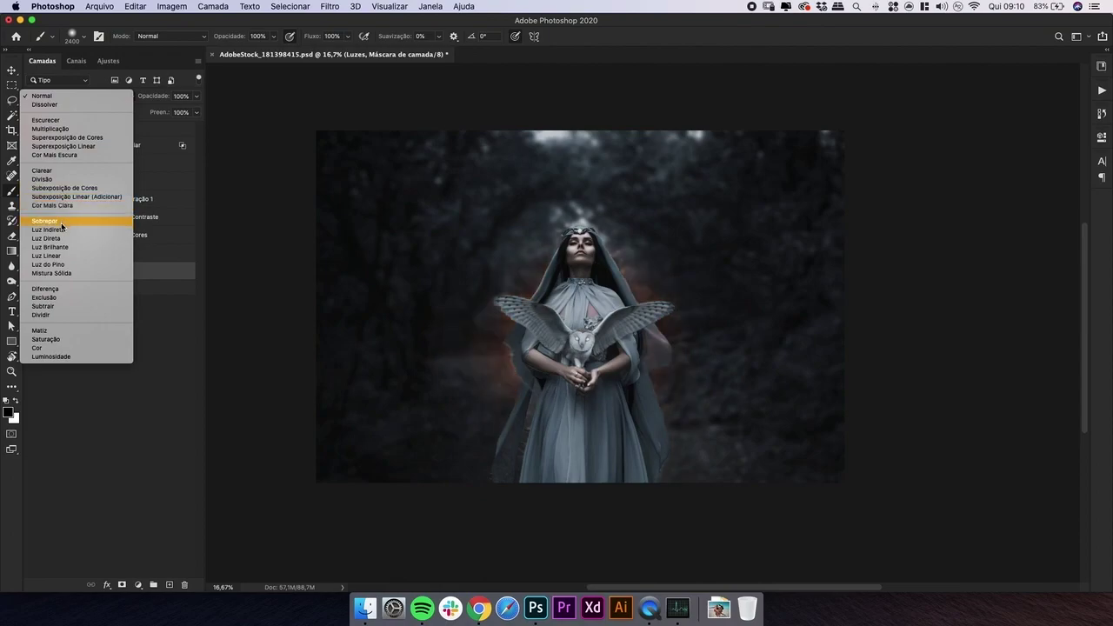
pyautogui.click(42, 179)
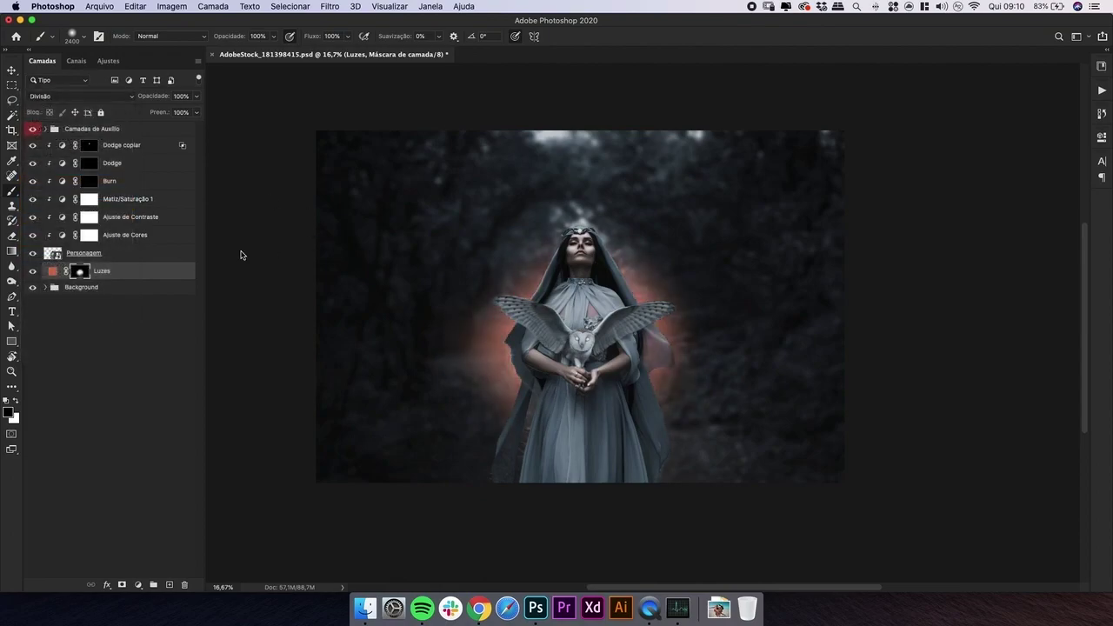
# - Paint white on the Luzes mask at 10% flow with a smaller soft brush to spread a faint horizontal glow across the forest
pyautogui.press('x')
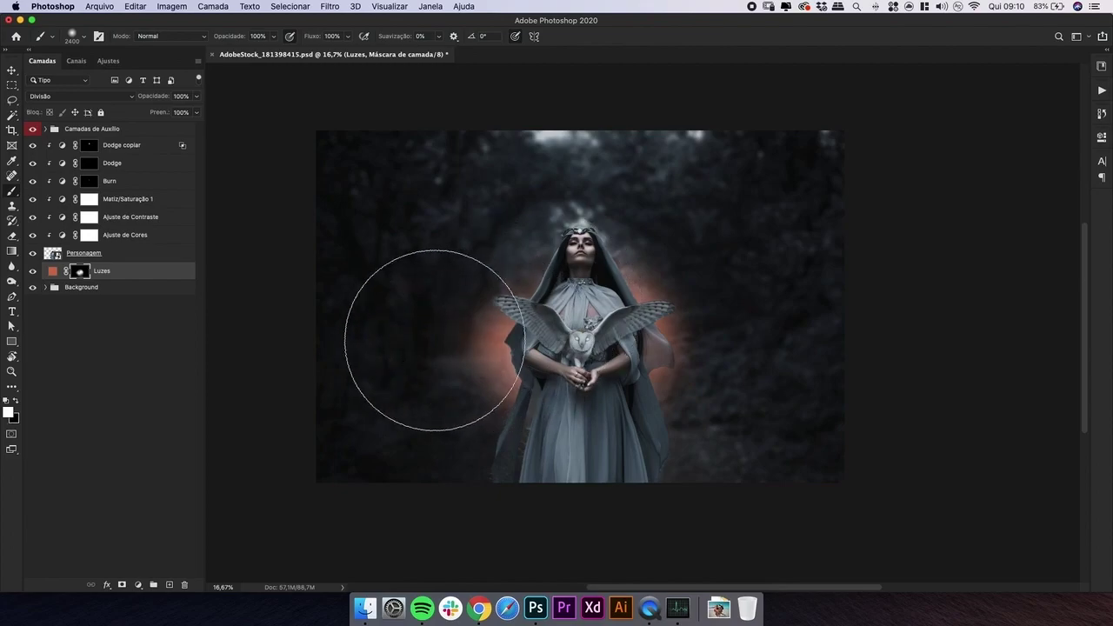
pyautogui.click(436, 339)
pyautogui.press('super+z')
pyautogui.press('[')
pyautogui.press('[')
pyautogui.press('[')
pyautogui.press('[')
pyautogui.press('[')
pyautogui.click(337, 36)
pyautogui.write('1')
pyautogui.press('[')
pyautogui.press('[')
pyautogui.moveTo(418, 353); pyautogui.dragTo(1078, 288)
# - Extend the faint glow outward from the cape's right side into the forest on the Luzes mask, using white at 10% flow
pyautogui.press('x')
pyautogui.press(']')
pyautogui.press(']')
pyautogui.press(']')
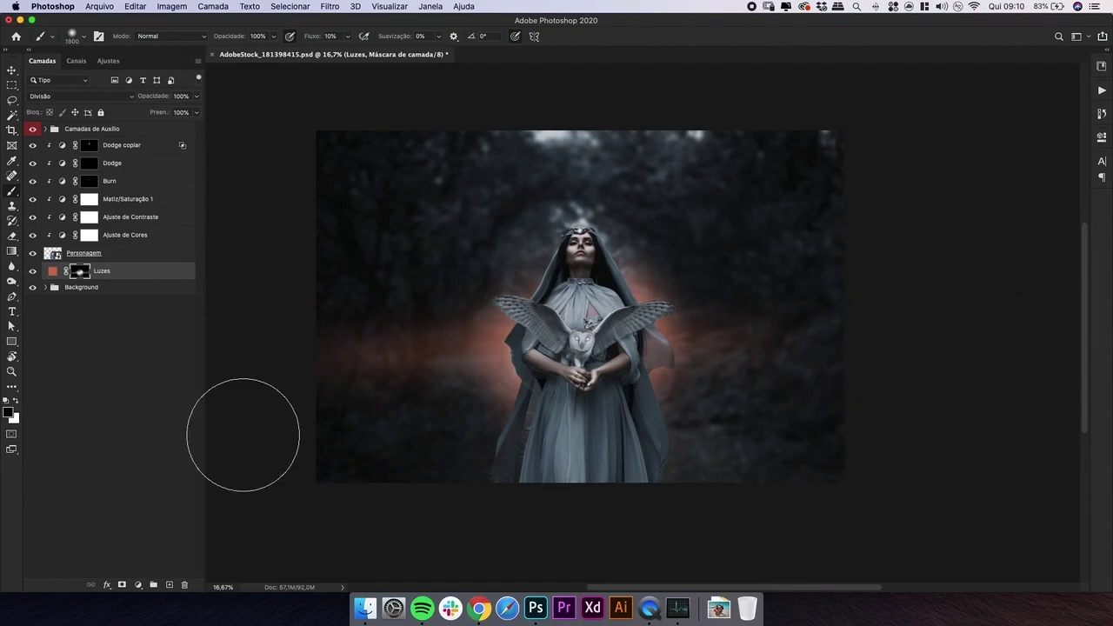
pyautogui.hotkey('ctrl', '-')
pyautogui.hotkey('ctrl', '-')
pyautogui.hotkey('ctrl', '-')
pyautogui.hotkey('ctrl', '-')
pyautogui.hotkey('ctrl', '-')
pyautogui.press('super+plus')
pyautogui.press('super+plus')
pyautogui.press('super+plus')
pyautogui.press('super+plus')
pyautogui.press('super+plus')
pyautogui.press('x')
pyautogui.press('[')
pyautogui.press('[')
pyautogui.press('[')
pyautogui.press('[')
pyautogui.press('[')
pyautogui.press('[')
pyautogui.press('[')
pyautogui.press('[')
pyautogui.moveTo(683, 336); pyautogui.dragTo(795, 324)
pyautogui.press('super+minus')
pyautogui.press('super+minus')
pyautogui.press('super+minus')
pyautogui.hotkey('ctrl', '+')
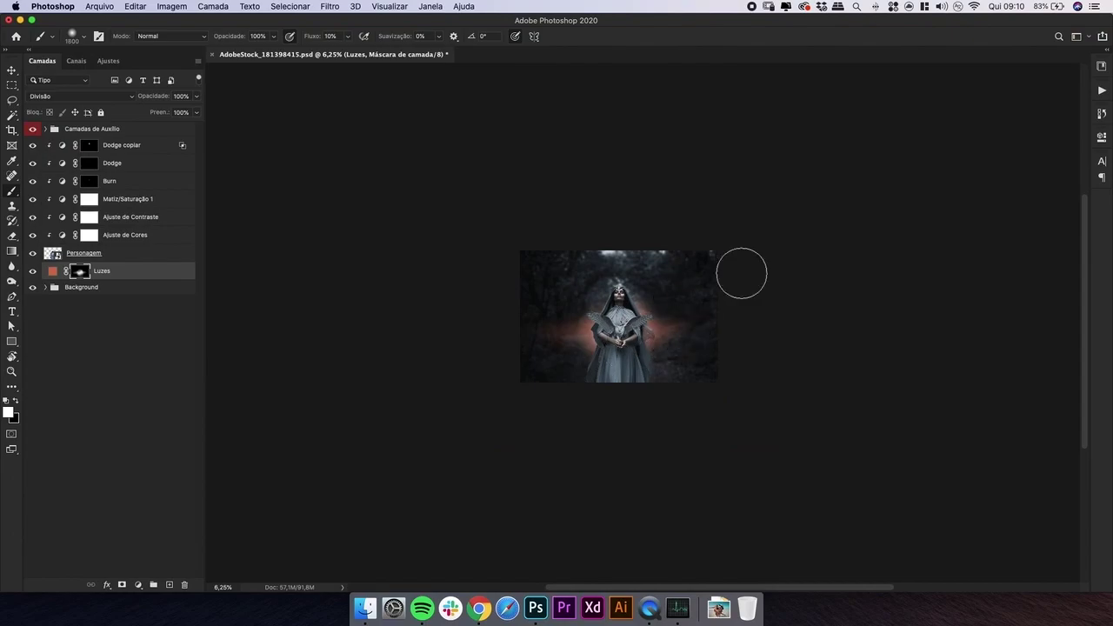
pyautogui.hotkey('ctrl', '+')
pyautogui.hotkey('ctrl', '+')
pyautogui.hotkey('ctrl', '+')
# - Duplicate the Luzes layer, invert the copy's mask to white and recolor its fill to a bright saturated orange
pyautogui.hotkey('ctrl', 'j')
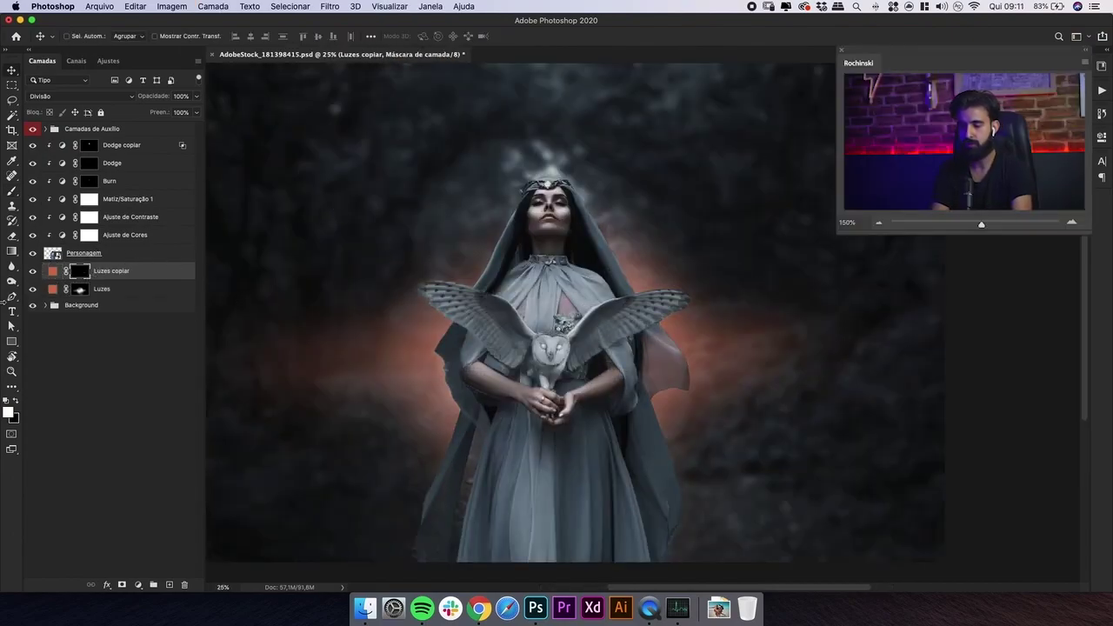
pyautogui.hotkey('ctrl', 'i')
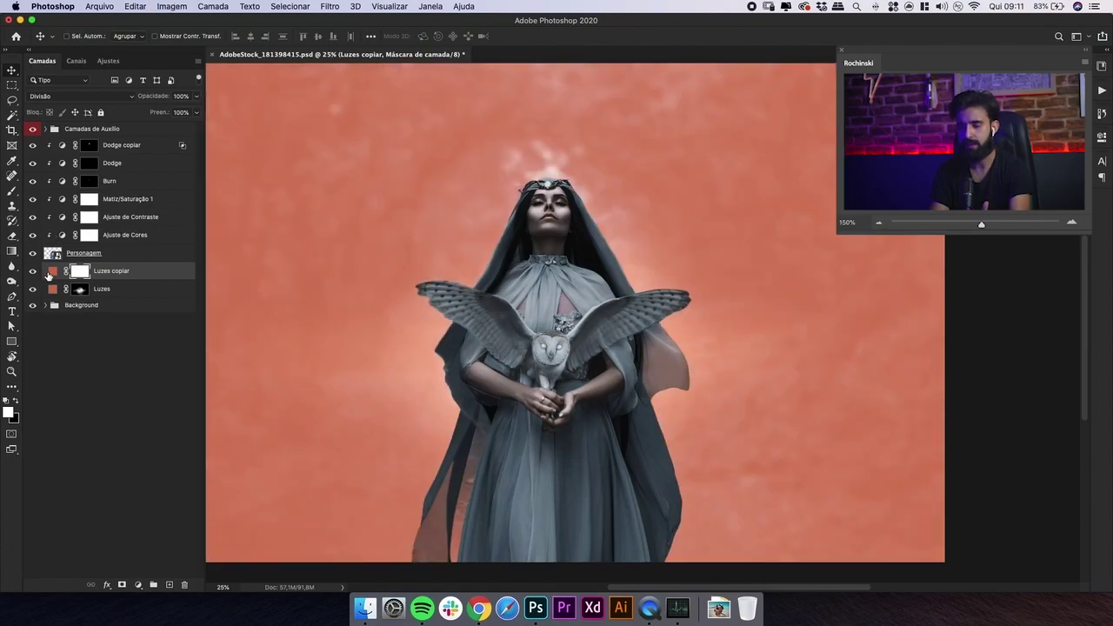
pyautogui.doubleClick(56, 273)
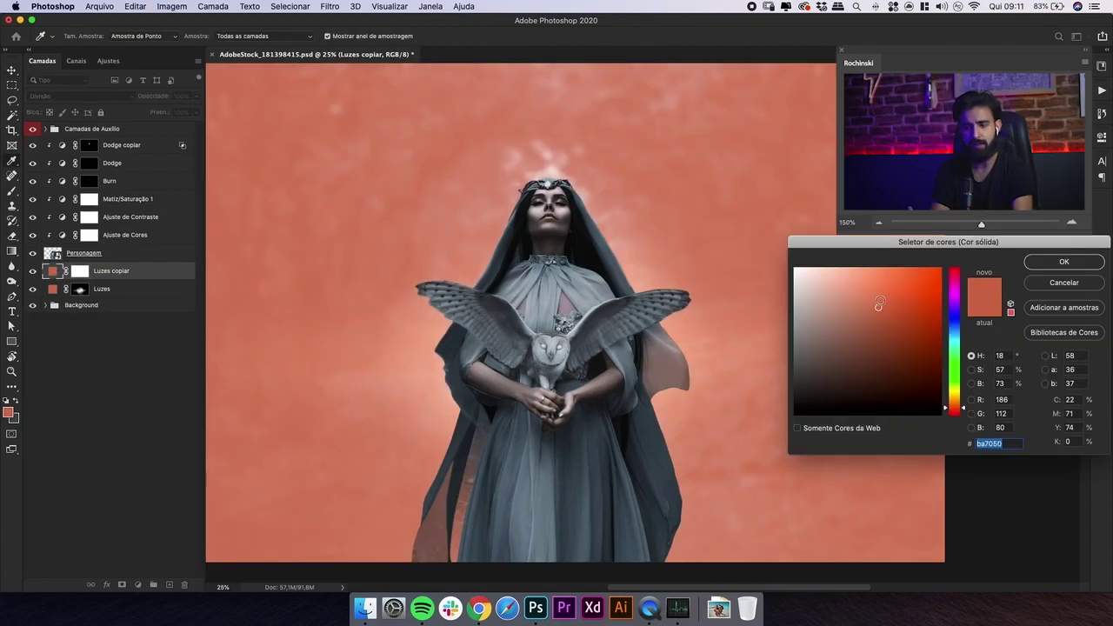
pyautogui.moveTo(898, 301); pyautogui.dragTo(908, 294)
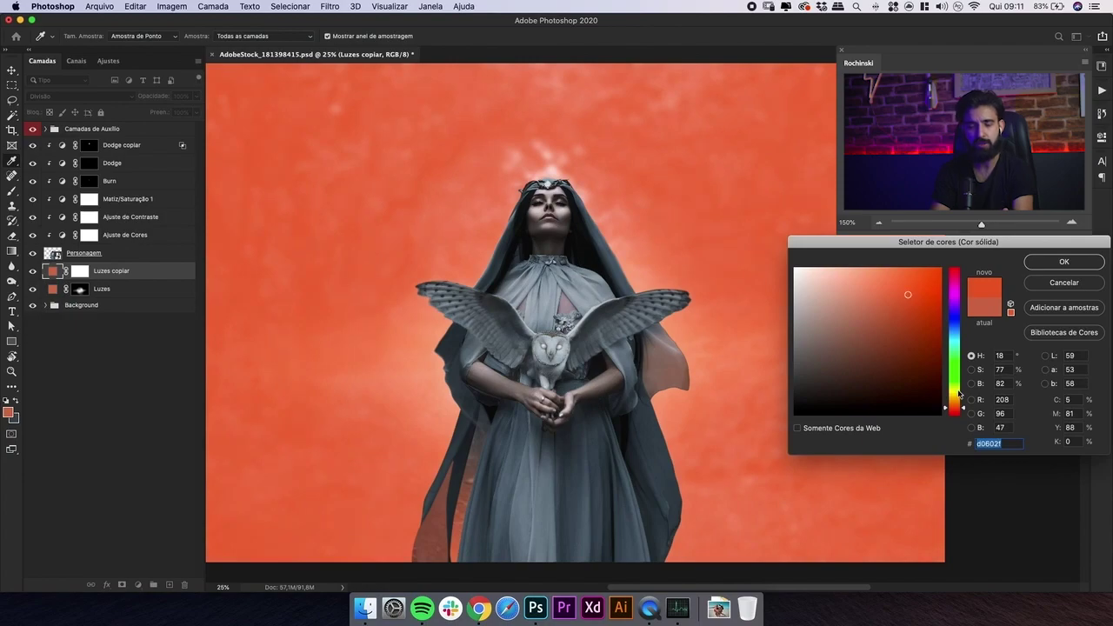
pyautogui.click(955, 406)
pyautogui.moveTo(956, 406); pyautogui.dragTo(956, 404)
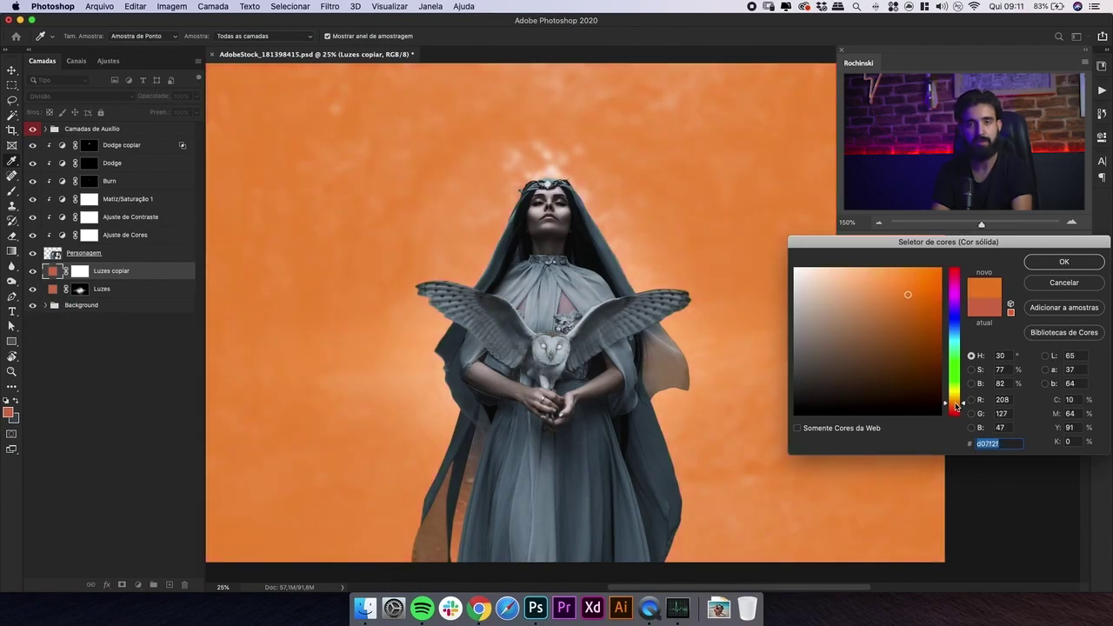
pyautogui.click(907, 273)
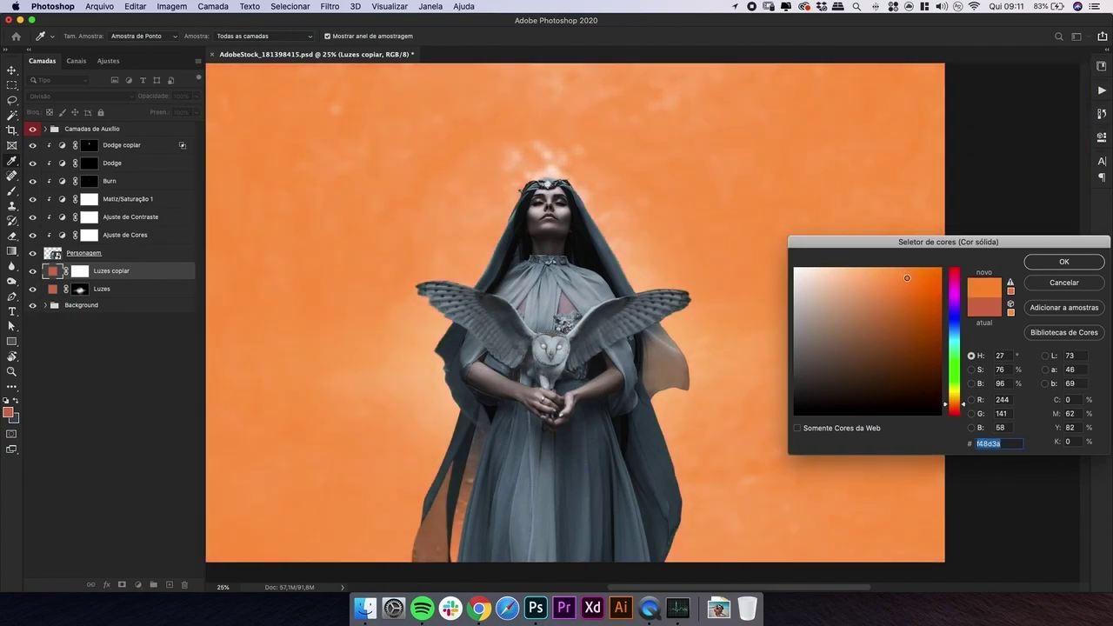
pyautogui.press('Return')
# - Invert the Luzes copiar mask to black and paint white on it close behind the owl's left wing and the cape
pyautogui.click(83, 273)
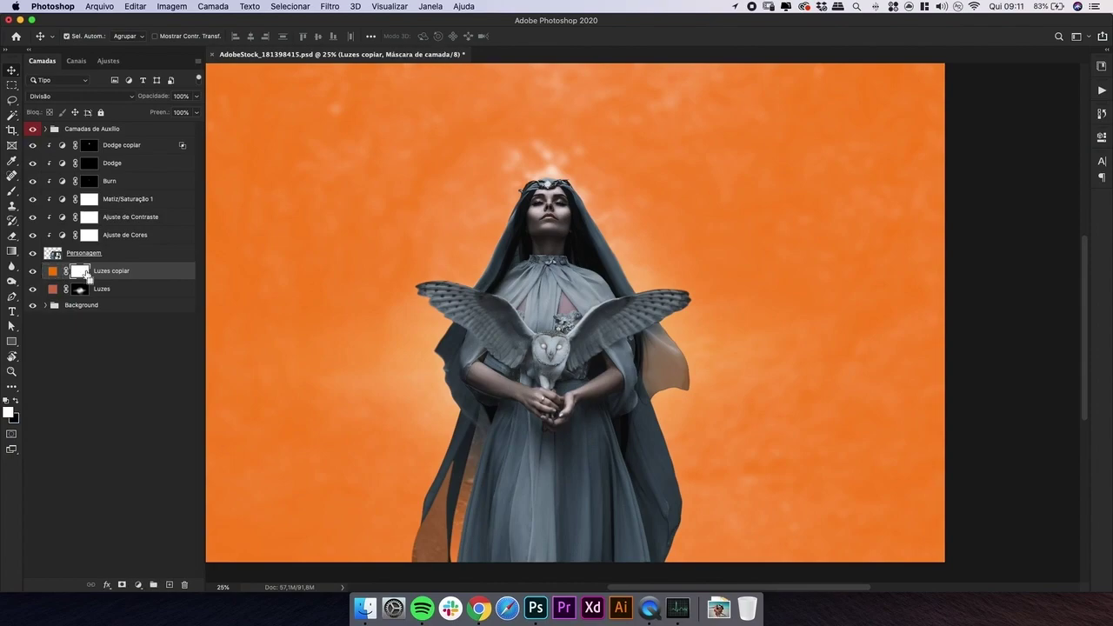
pyautogui.press('super+i')
pyautogui.press('b')
pyautogui.press('[')
pyautogui.press('[')
pyautogui.press('[')
pyautogui.press('[')
pyautogui.press('[')
pyautogui.press('[')
pyautogui.moveTo(495, 363)
pyautogui.mouseDown()
pyautogui.moveTo(462, 369)
pyautogui.moveTo(481, 358)
pyautogui.moveTo(497, 365)
pyautogui.moveTo(493, 393)
pyautogui.moveTo(475, 368)
pyautogui.mouseUp()
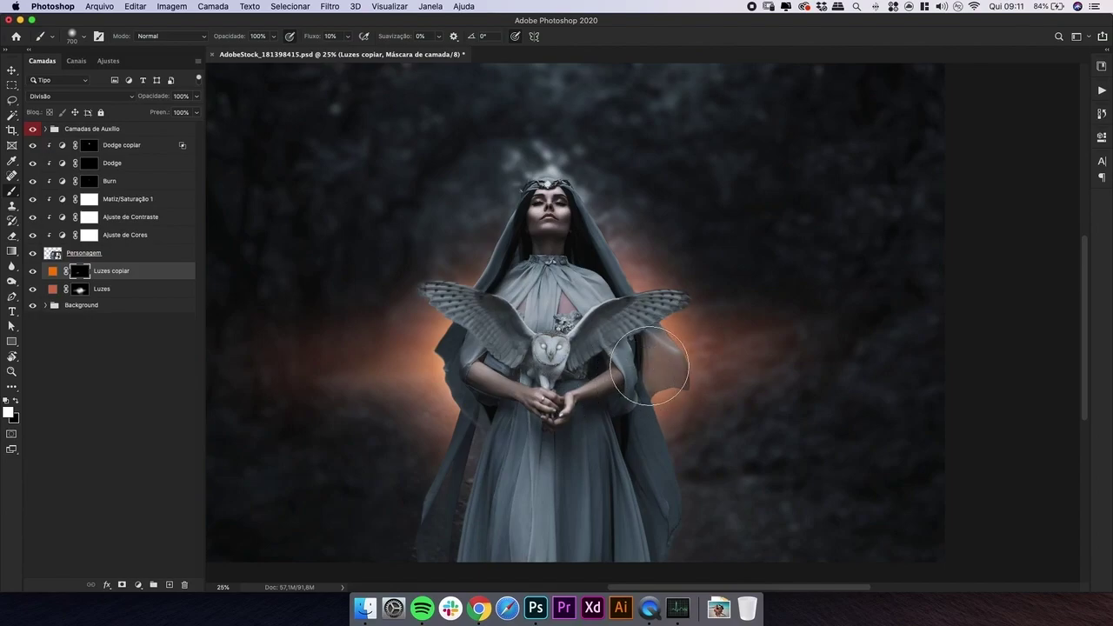
# - Paint the bright orange glow around the woman's hood and shoulders on the Luzes copiar mask with a soft 700 px brush
pyautogui.press('[')
pyautogui.press('[')
pyautogui.press(']')
pyautogui.press(']')
pyautogui.moveTo(574, 276); pyautogui.dragTo(564, 234)
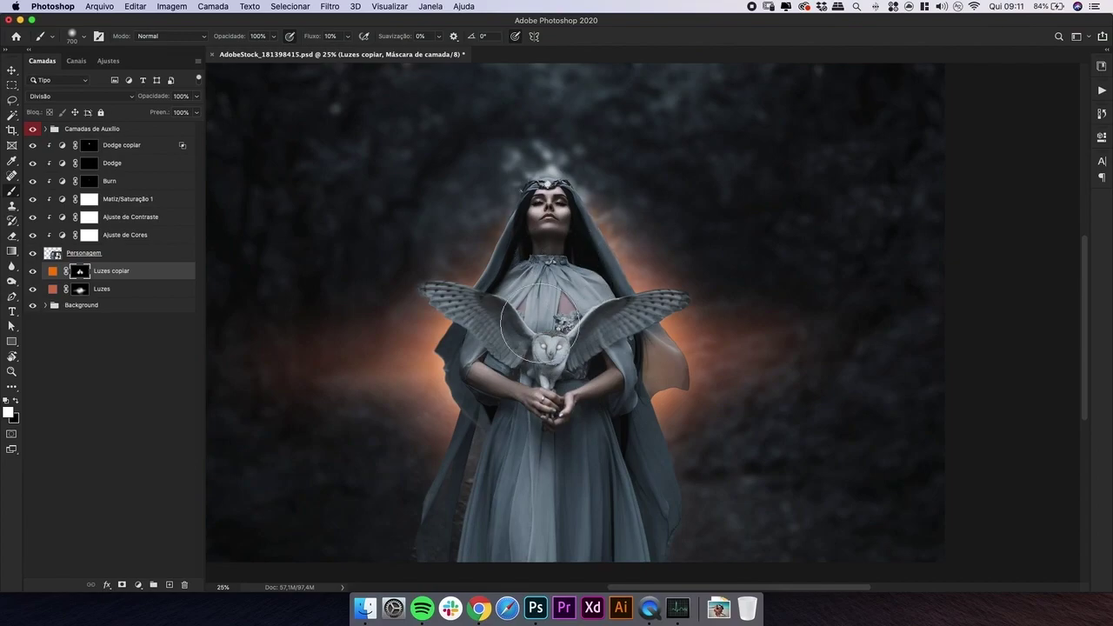
# - Extend the bright orange glow outward beside the cape on the Luzes copiar mask, using a soft 400 px brush
pyautogui.press('super+minus')
pyautogui.press('super+minus')
pyautogui.press('super+minus')
pyautogui.press('super+minus')
pyautogui.press('super+minus')
pyautogui.press('super+minus')
pyautogui.press('super+plus')
pyautogui.press('super+plus')
pyautogui.press('super+plus')
pyautogui.press('super+plus')
pyautogui.press('super+plus')
pyautogui.press('super+plus')
pyautogui.press(']')
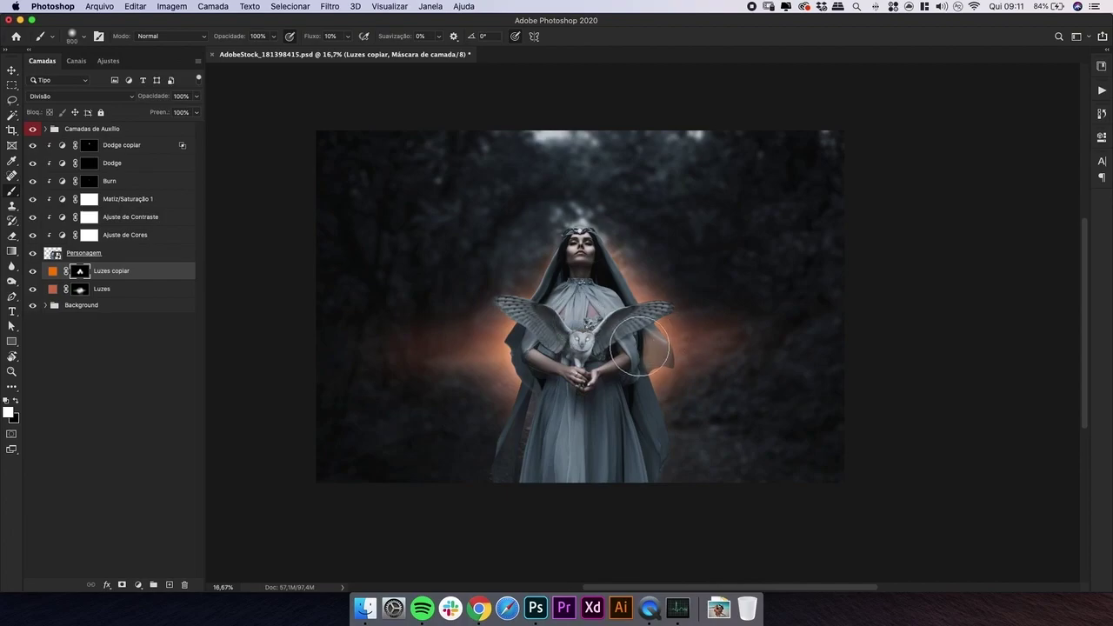
pyautogui.press('[')
pyautogui.press('[')
pyautogui.press('[')
pyautogui.press('[')
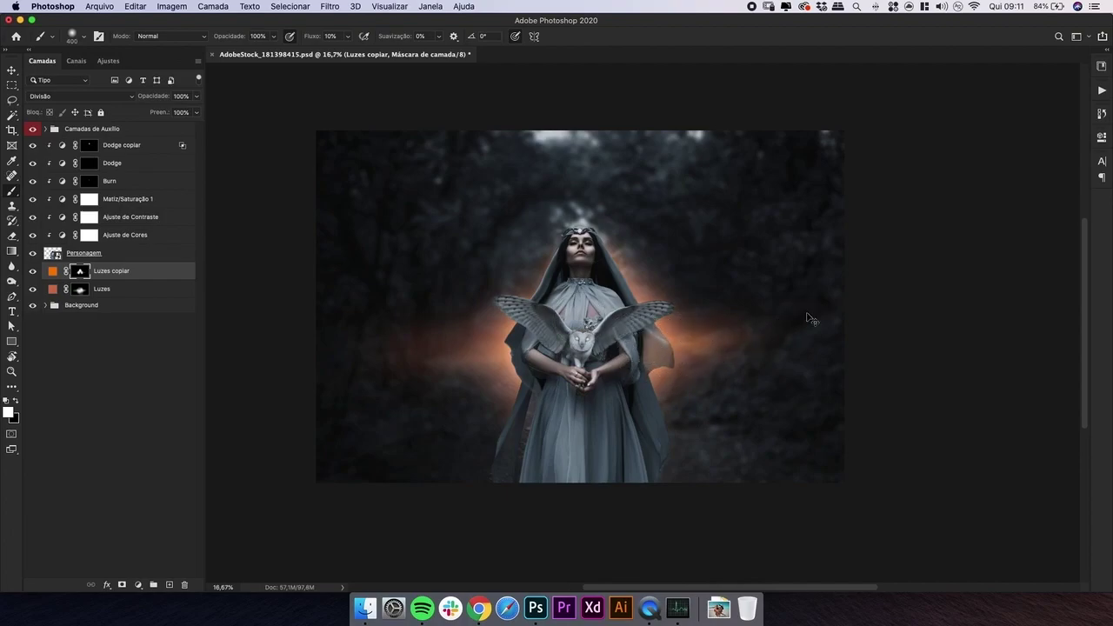
# - Examine the balance of the orange glow around the woman at thumbnail size and in the full image
pyautogui.press('super+minus')
pyautogui.press('super+minus')
pyautogui.press('super+minus')
pyautogui.press('super+minus')
pyautogui.press('super+minus')
pyautogui.press('super+minus')
pyautogui.press('super+plus')
pyautogui.press('super+plus')
pyautogui.press('super+plus')
pyautogui.press('super+plus')
pyautogui.press('super+plus')
pyautogui.press('super+plus')
pyautogui.moveTo(617, 276); pyautogui.dragTo(567, 280)
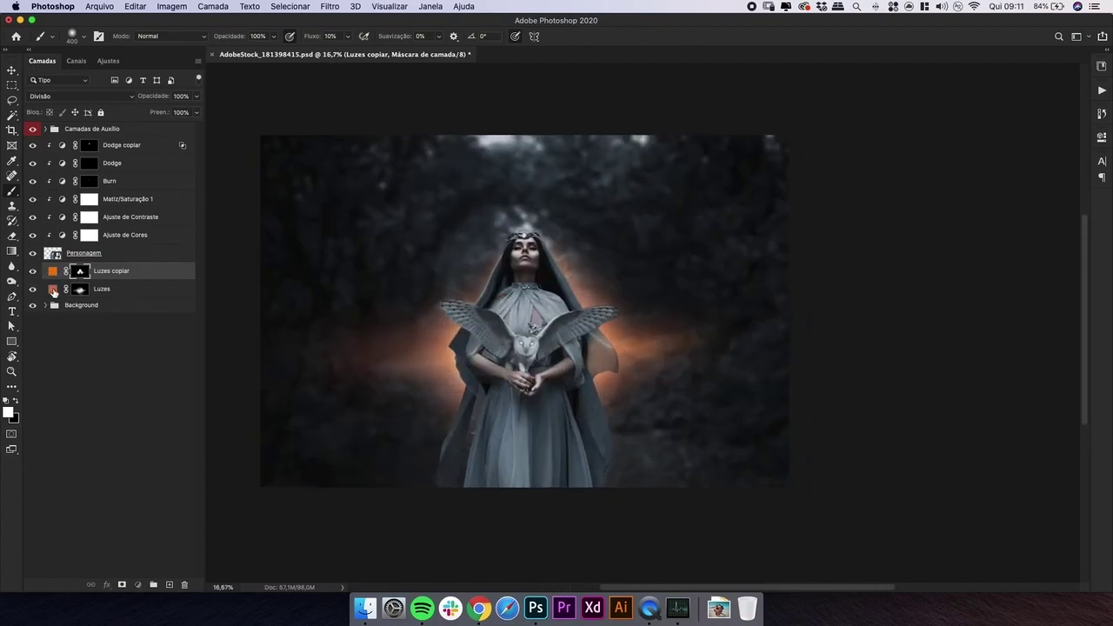
# - Recolor the Luzes layer's solid fill to the redder tone #c86141
pyautogui.doubleClick(53, 289)
pyautogui.moveTo(911, 312); pyautogui.dragTo(892, 306)
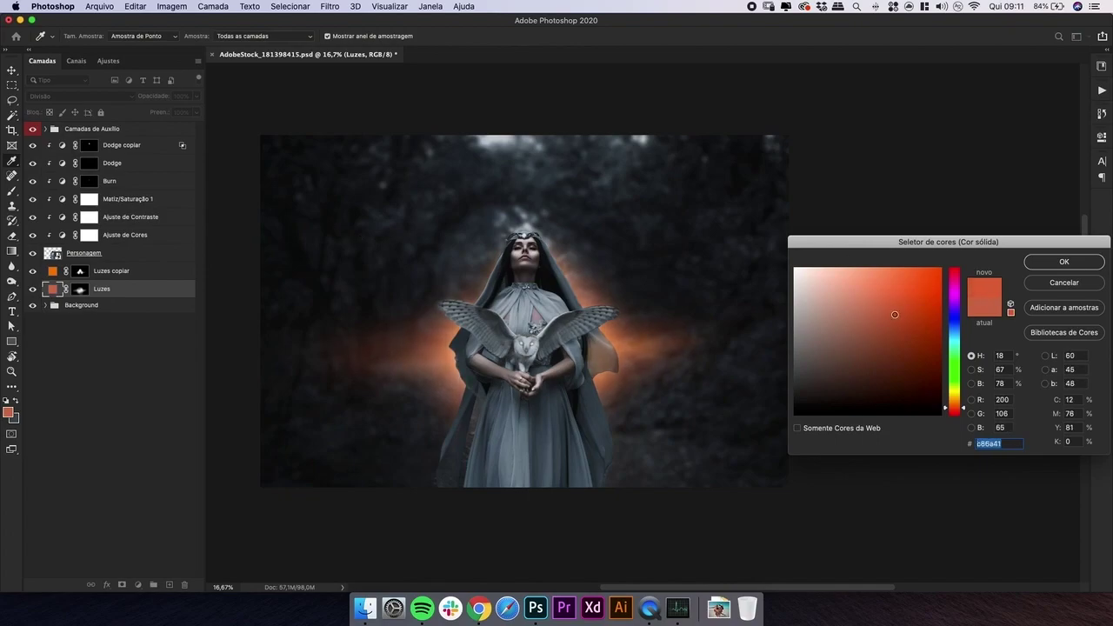
pyautogui.moveTo(950, 406); pyautogui.dragTo(953, 413)
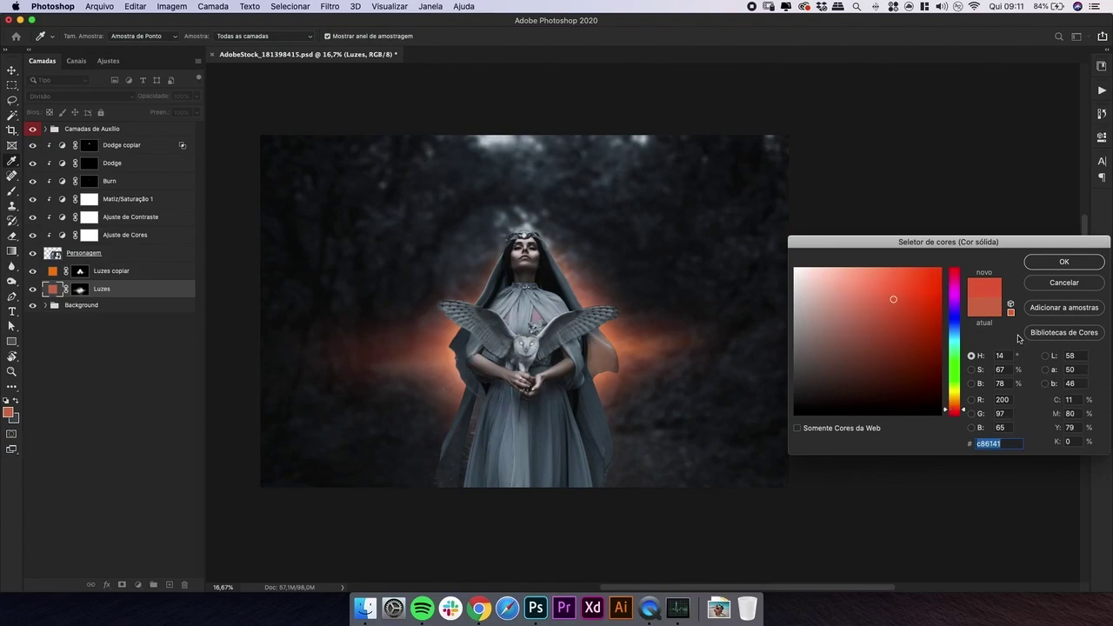
pyautogui.click(1065, 261)
# - Examine how the redder outer glow blends with the dark forest at thumbnail size
pyautogui.press('super+minus')
pyautogui.press('super+minus')
pyautogui.press('super+minus')
pyautogui.press('super+minus')
pyautogui.press('super+minus')
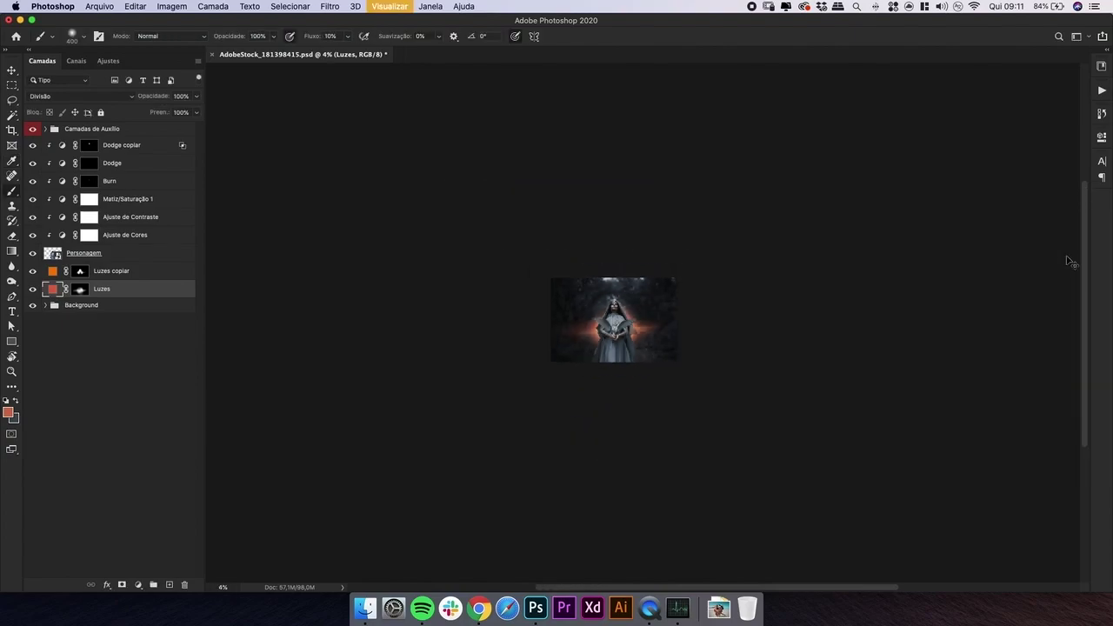
pyautogui.press('super+plus')
pyautogui.press('super+plus')
pyautogui.press('super+plus')
pyautogui.press('super+plus')
pyautogui.press('super+plus')
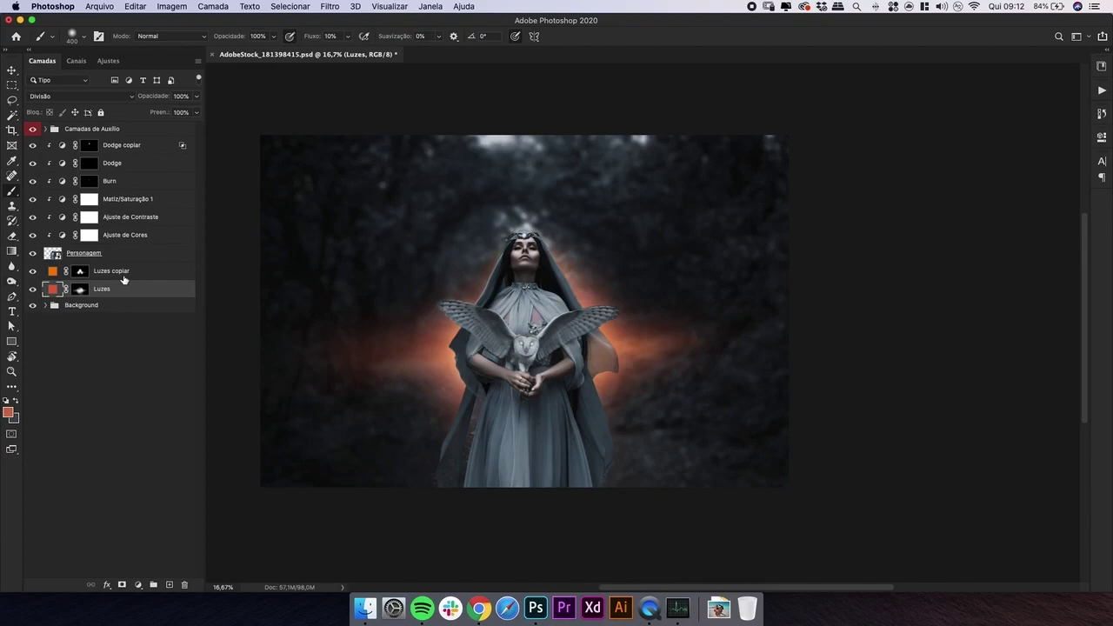
# - Duplicate the Luzes copiar layer and recolor the copy's fill to a light yellow-orange
pyautogui.click(113, 277)
pyautogui.press('super+j')
pyautogui.click(80, 272)
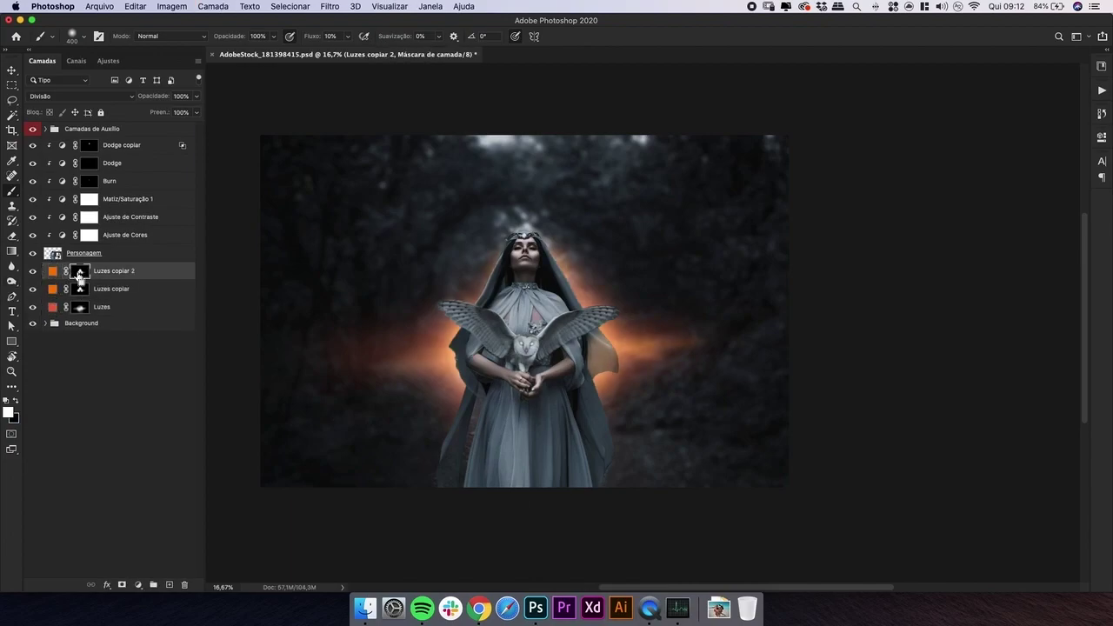
pyautogui.click(52, 272)
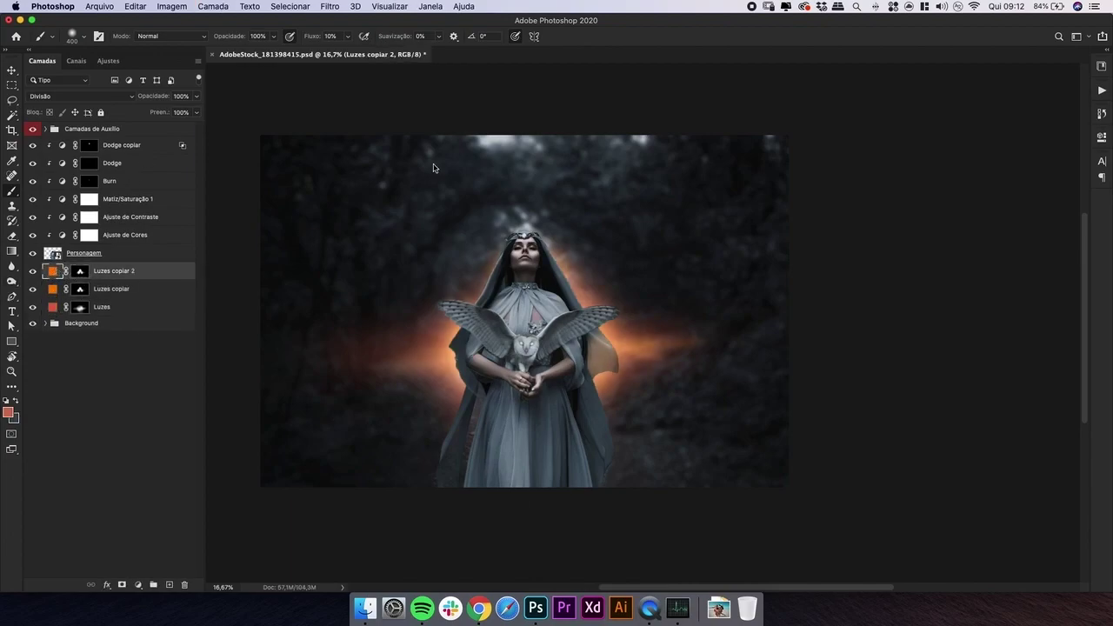
pyautogui.moveTo(899, 266); pyautogui.dragTo(881, 255)
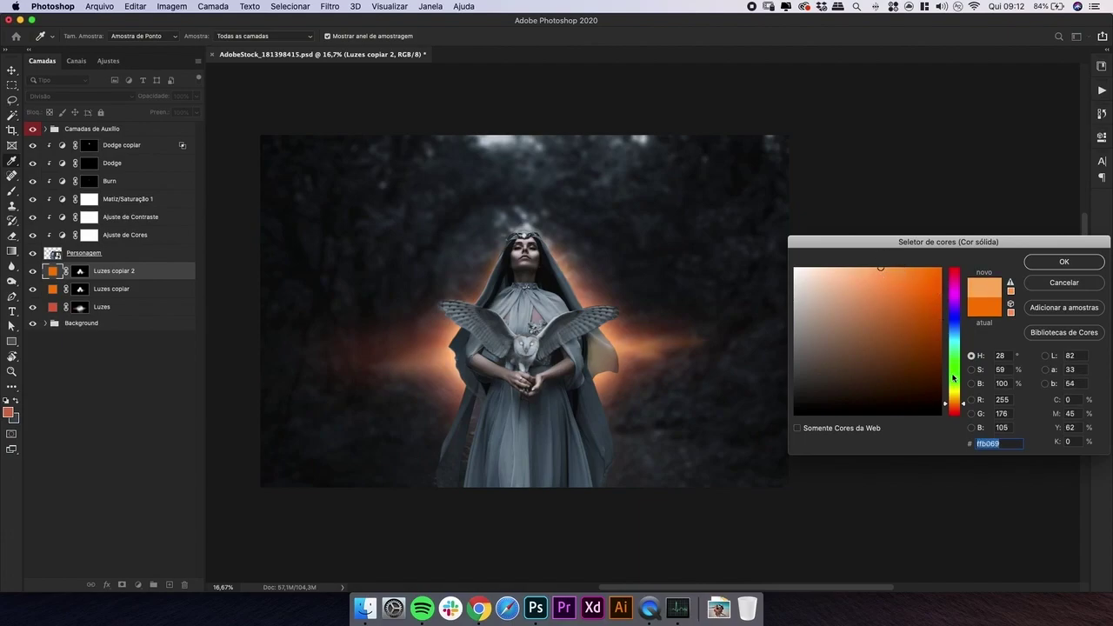
pyautogui.moveTo(955, 406); pyautogui.dragTo(960, 401)
pyautogui.click(1059, 261)
pyautogui.press('b')
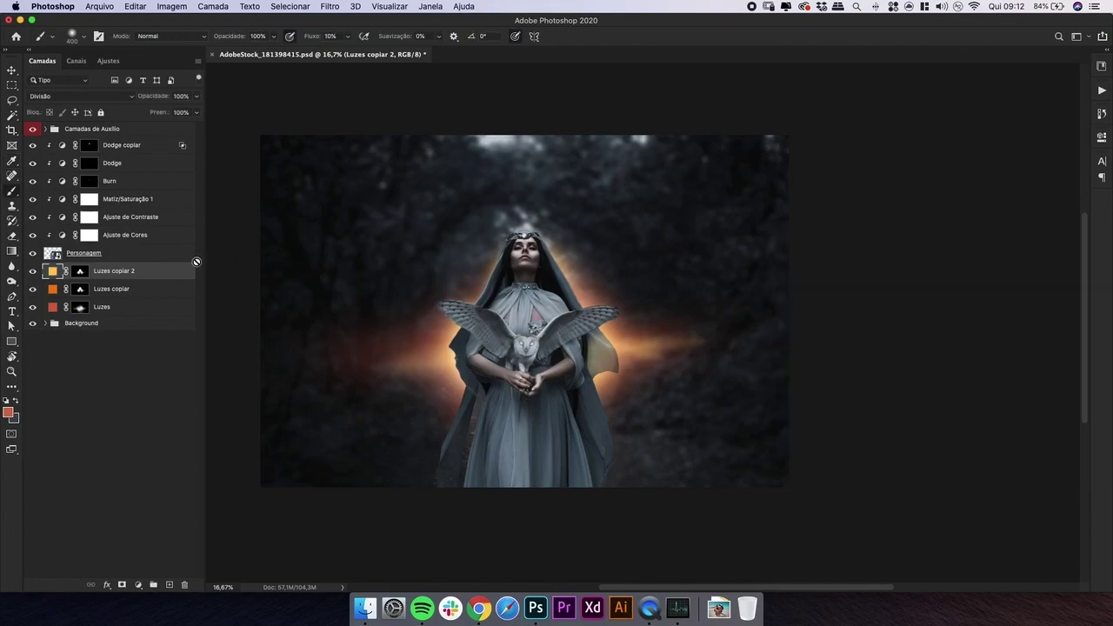
# - Paint white on the Luzes copiar 2 mask with small soft 175–300 px brushes to brighten the light beside the cape edges
pyautogui.click(80, 270)
pyautogui.moveTo(466, 352)
pyautogui.mouseDown()
pyautogui.moveTo(456, 367)
pyautogui.moveTo(454, 348)
pyautogui.mouseUp()
pyautogui.press('super+z')
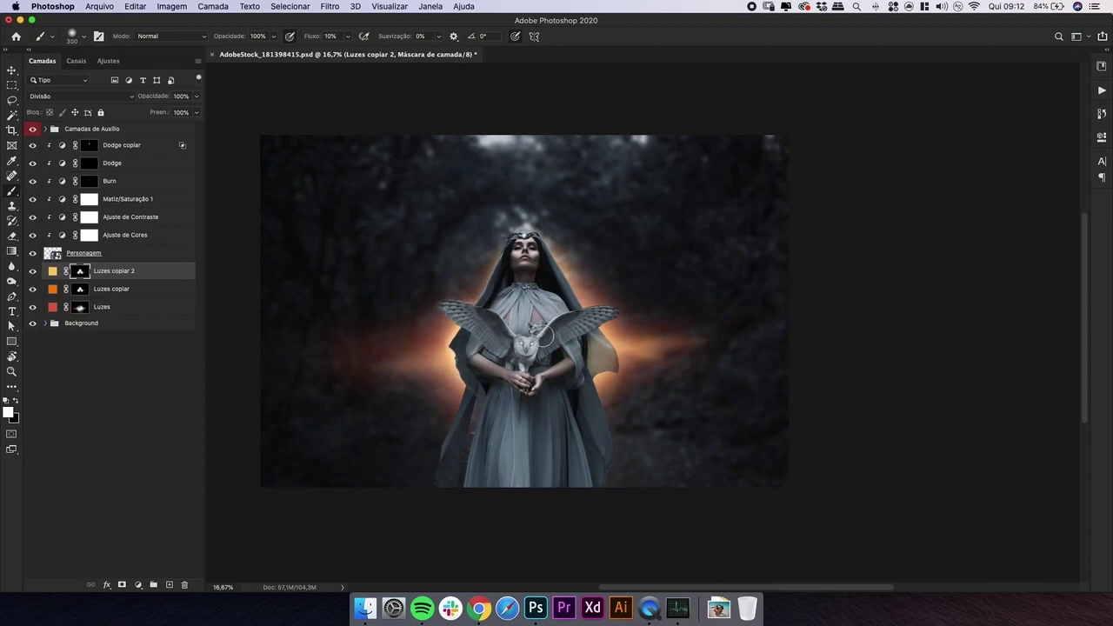
pyautogui.press('[')
pyautogui.press('[')
pyautogui.press('[')
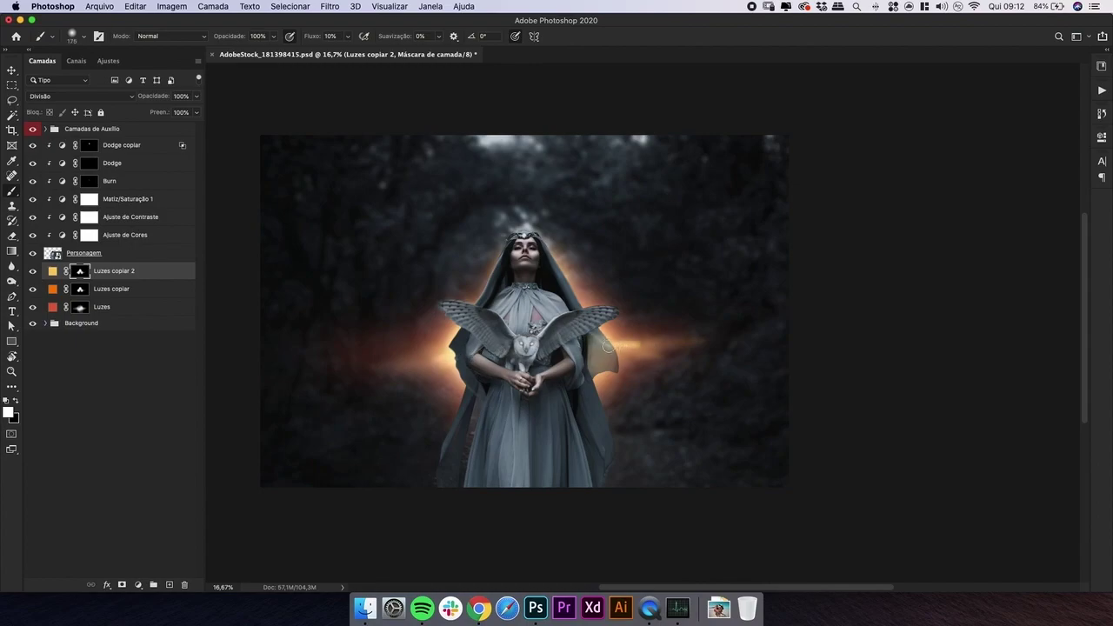
pyautogui.press(']')
pyautogui.press(']')
pyautogui.press(']')
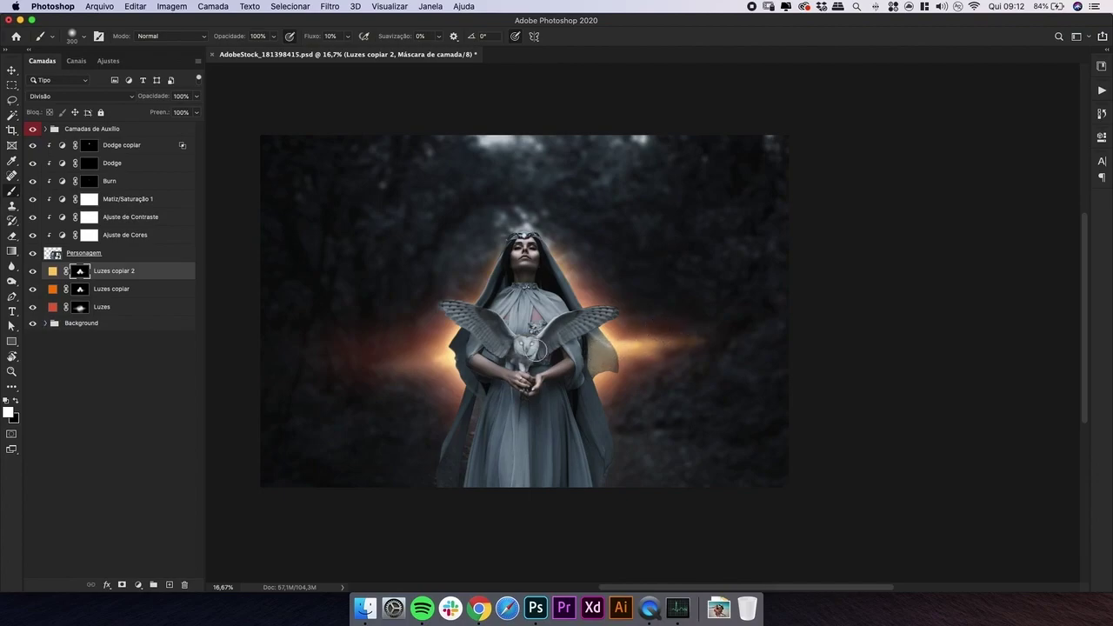
# - Examine the layered red, orange and yellow glow behind the woman at several reduced view sizes
pyautogui.press('super+minus')
pyautogui.press('super+minus')
pyautogui.press('super+minus')
pyautogui.press('super+minus')
pyautogui.press('super+minus')
pyautogui.press('super+minus')
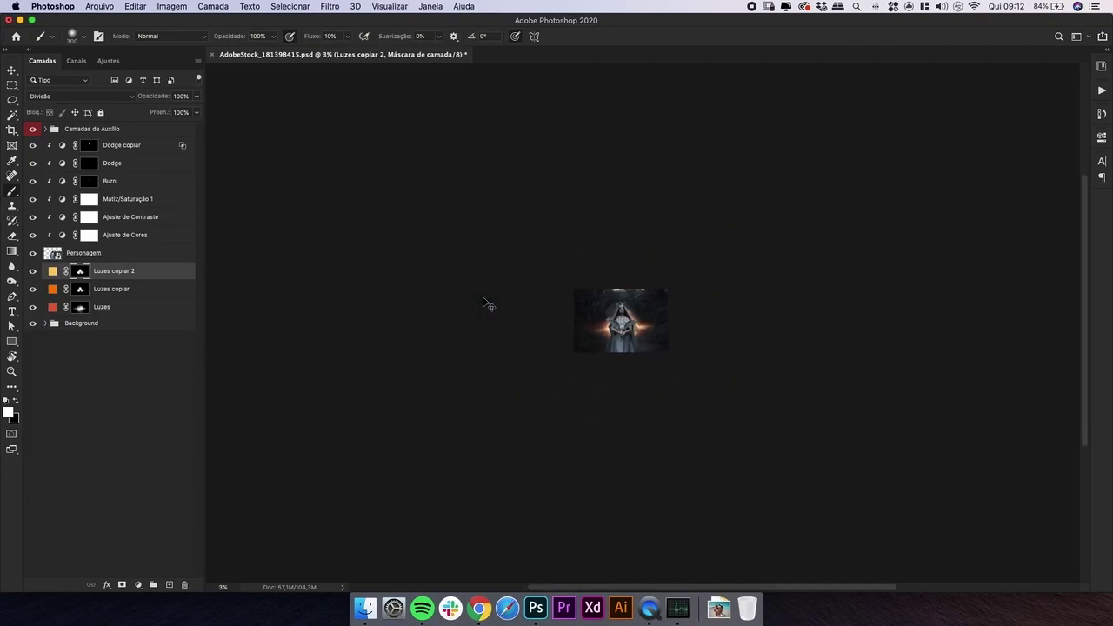
pyautogui.press('super+plus')
pyautogui.press('super+plus')
pyautogui.press('super+plus')
pyautogui.press('super+minus')
pyautogui.press('super+minus')
pyautogui.press('super+minus')
pyautogui.press('super+plus')
pyautogui.press('super+plus')
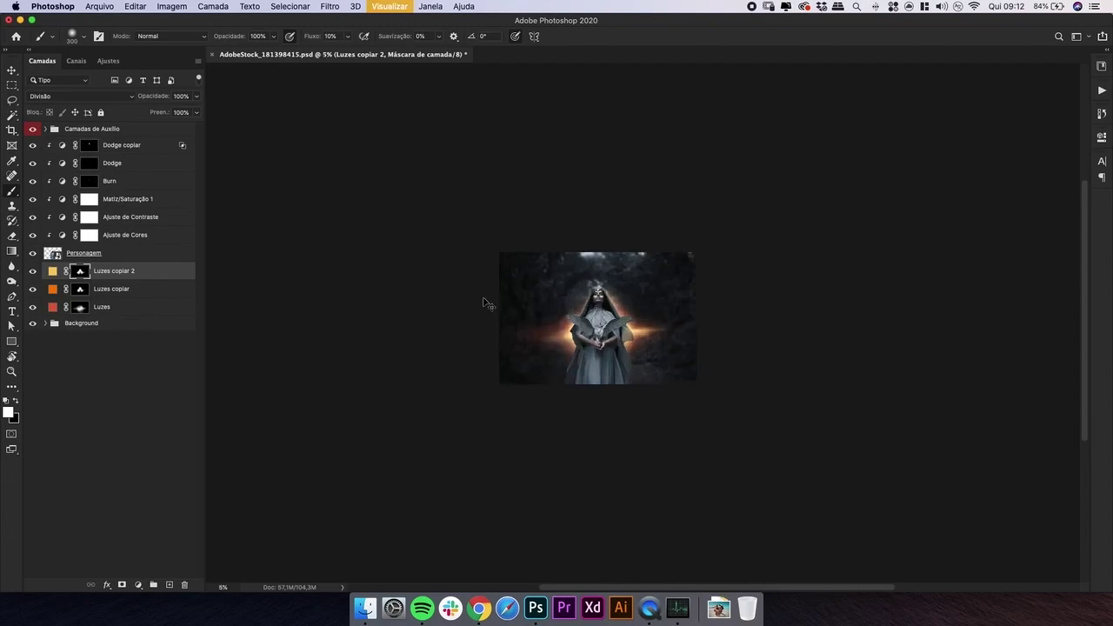
pyautogui.press('super+plus')
pyautogui.press('super+plus')
pyautogui.press('super+minus')
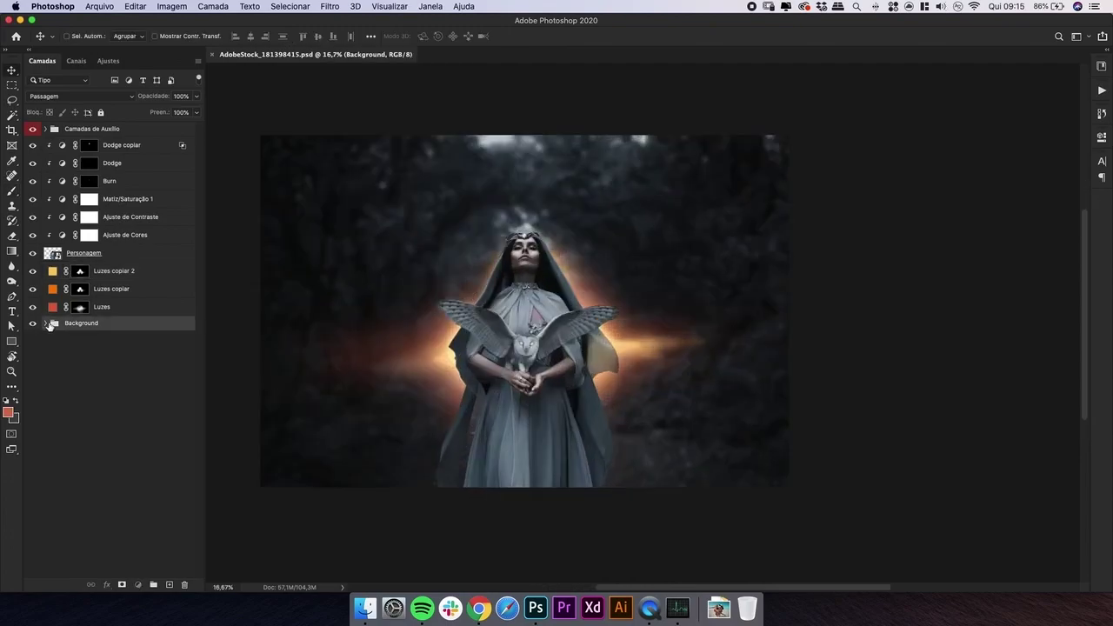
# - Add a Curves adjustment layer directly above the Background group, below the Luzes layer
pyautogui.click(47, 323)
pyautogui.click(132, 335)
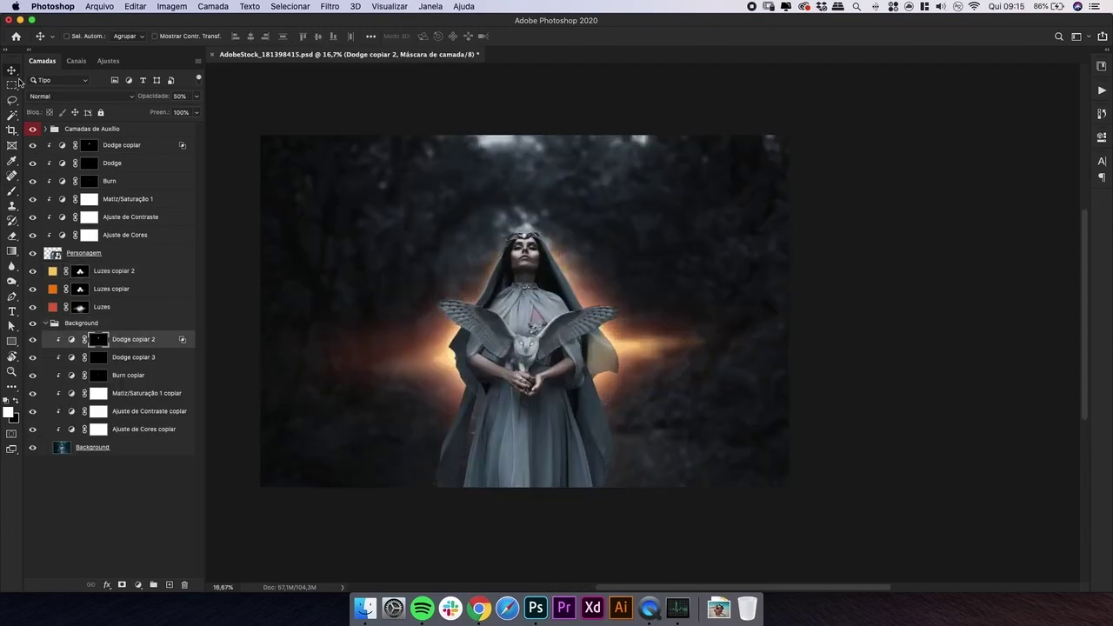
pyautogui.click(108, 61)
pyautogui.click(86, 87)
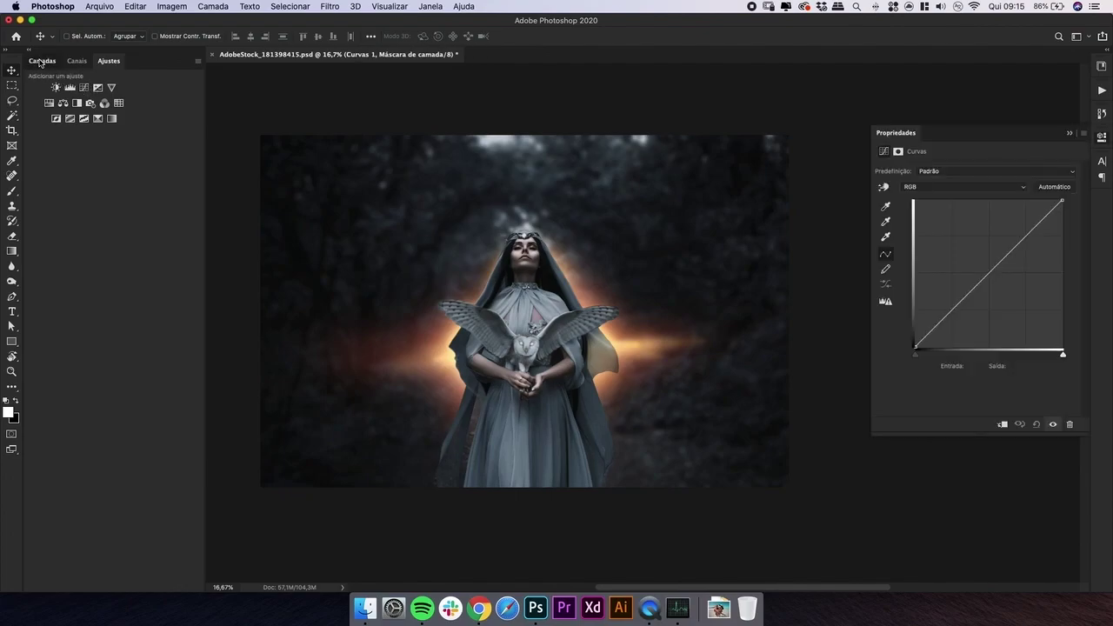
pyautogui.click(40, 62)
pyautogui.press('super+bracketright')
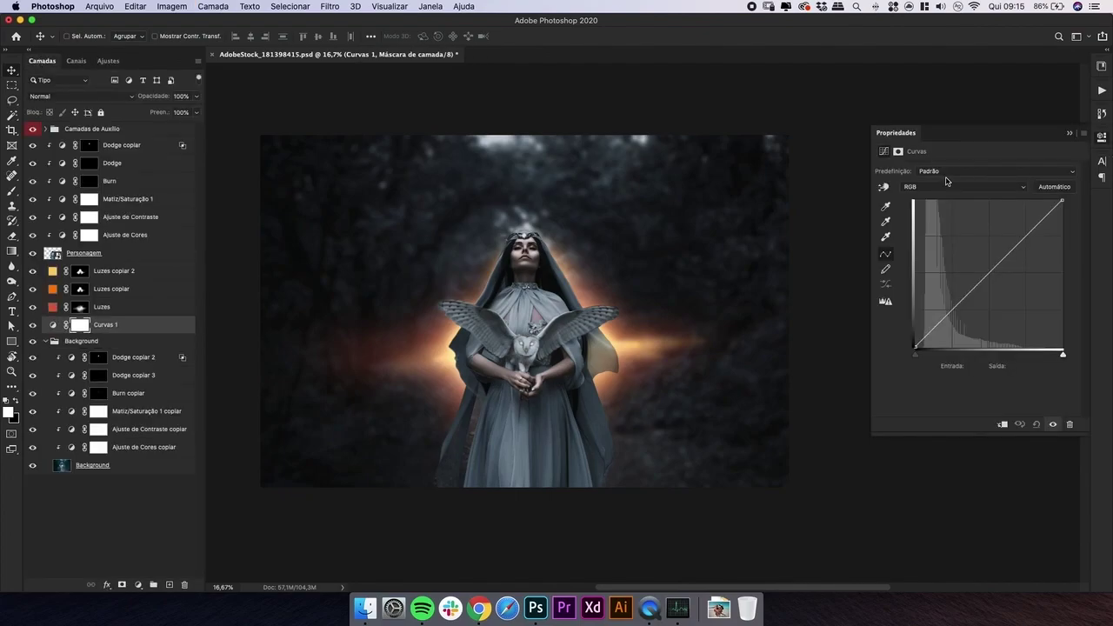
# - In the blue channel of Curvas 1, raise the black point's output slightly and set the white point's output to 252
pyautogui.click(948, 185)
pyautogui.click(929, 221)
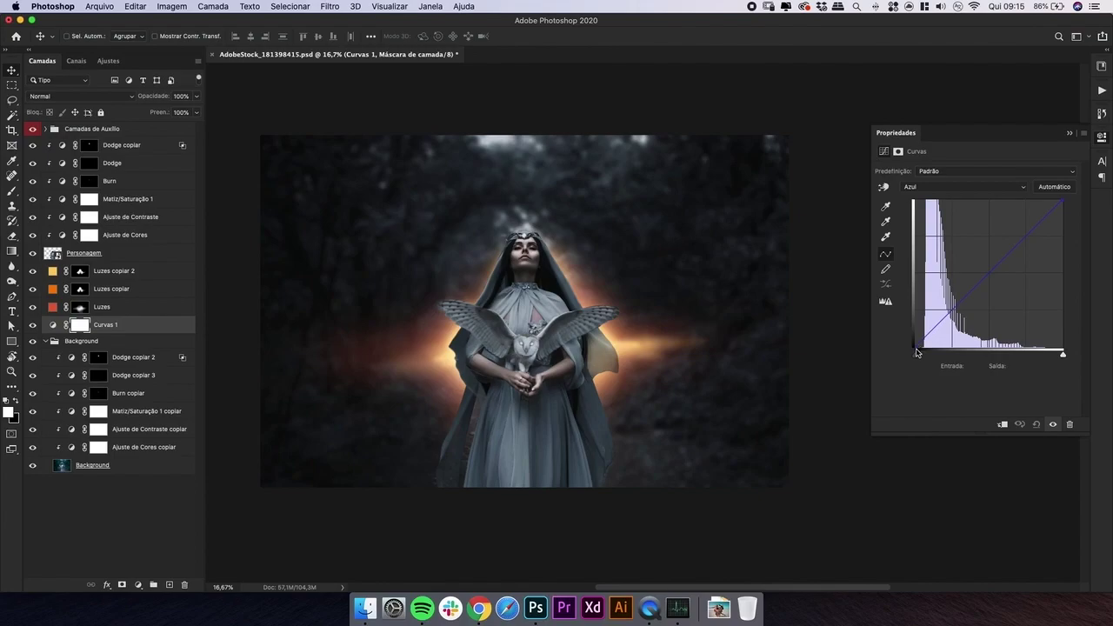
pyautogui.moveTo(915, 347); pyautogui.dragTo(904, 343)
pyautogui.moveTo(1063, 203); pyautogui.dragTo(1064, 203)
pyautogui.click(946, 187)
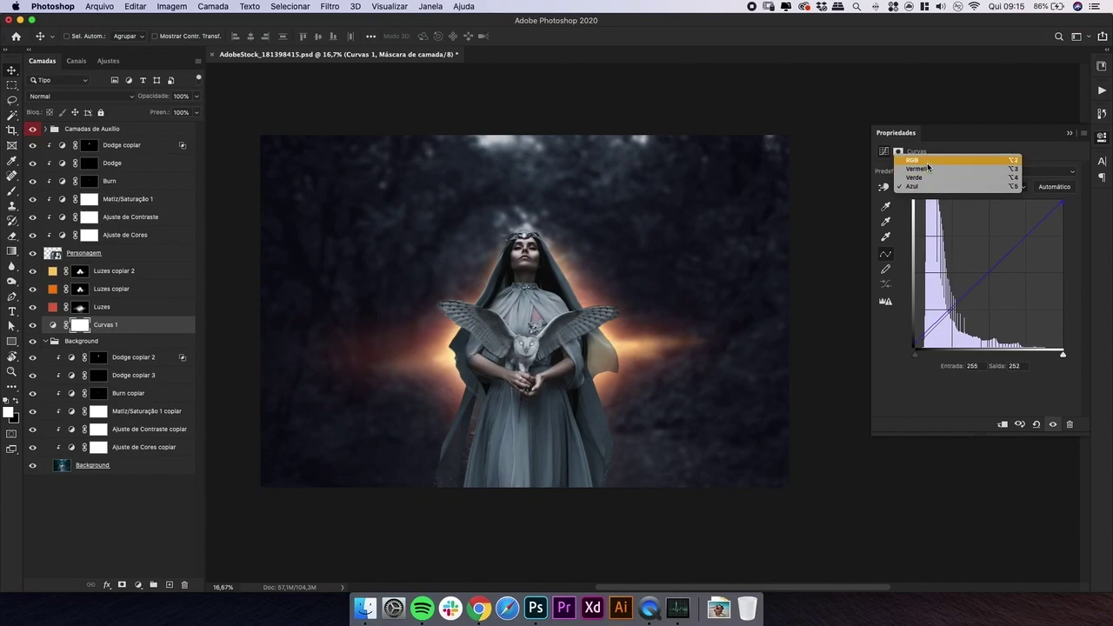
# - In the RGB curve of Curvas 1, lift the black point slightly and darken the lower tones with a point at input 76, output 63
pyautogui.click(927, 161)
pyautogui.moveTo(915, 348); pyautogui.dragTo(915, 340)
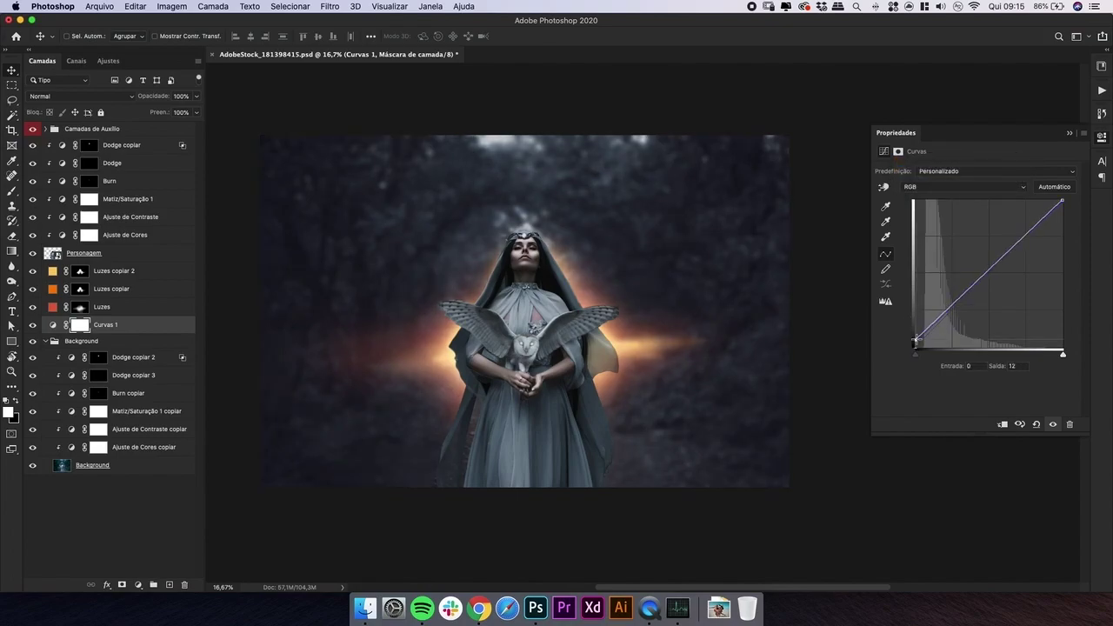
pyautogui.moveTo(957, 304); pyautogui.dragTo(958, 311)
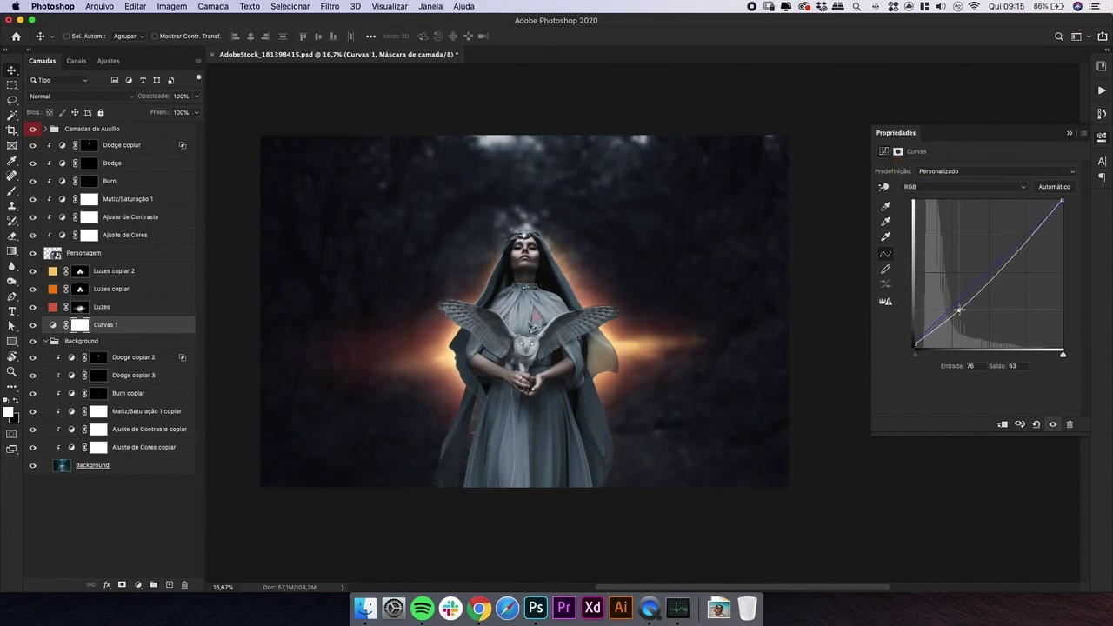
pyautogui.moveTo(915, 340); pyautogui.dragTo(915, 346)
# - Fine-tune the green channel of Curvas 1 and clip the adjustment above Dodge copiar 2 inside the Background group
pyautogui.click(917, 187)
pyautogui.click(918, 214)
pyautogui.click(939, 187)
pyautogui.click(935, 178)
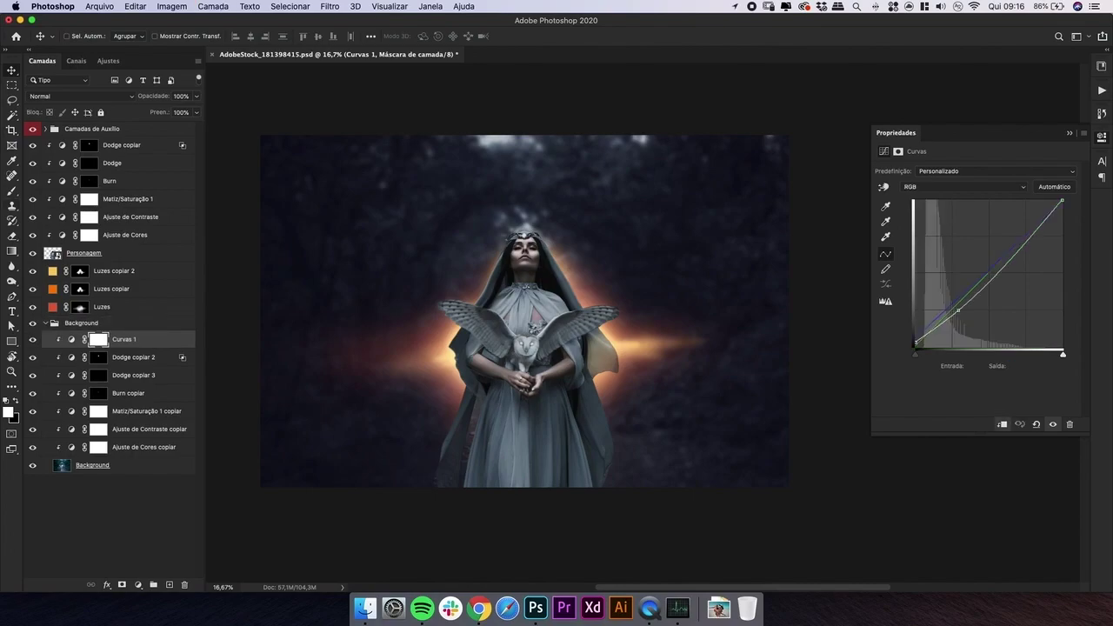
# - Duplicate Curvas 1 and place the copy above Dodge copiar, clipped to the Personagem layer
pyautogui.keyDown('alt'); pyautogui.moveTo(131, 339); pyautogui.dragTo(113, 154); pyautogui.keyUp('alt')
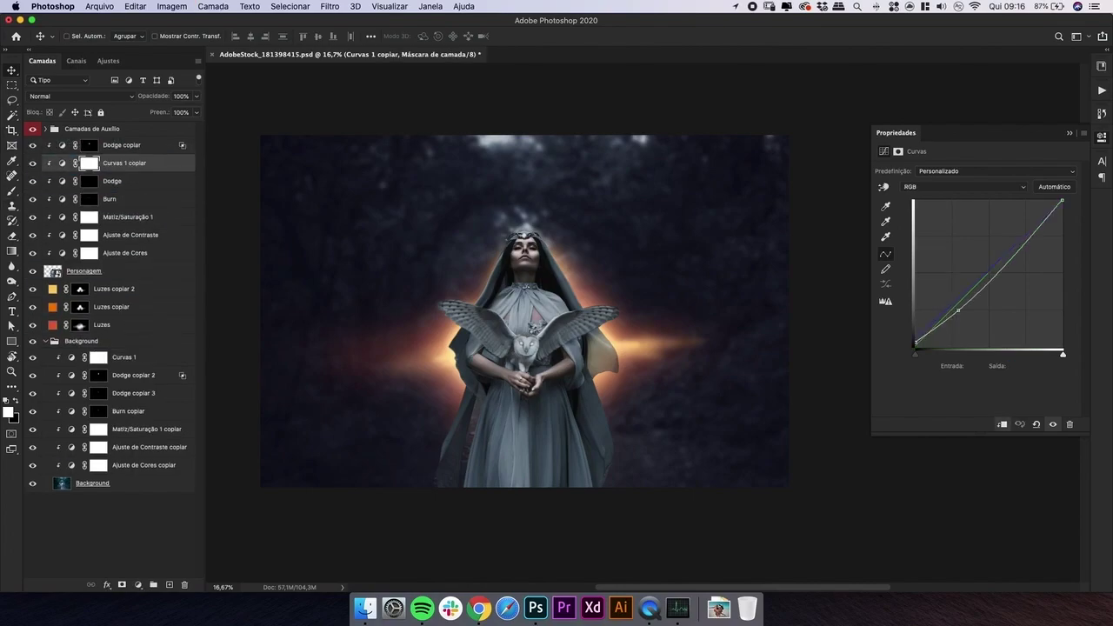
pyautogui.press('super+bracketright')
pyautogui.press('super+plus')
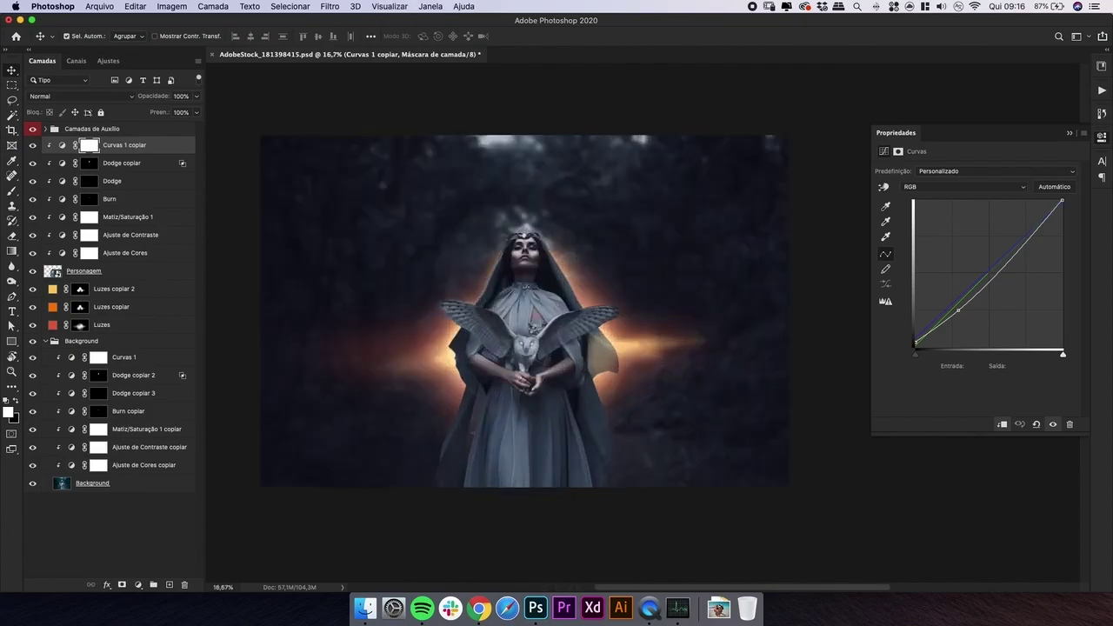
pyautogui.press('super+minus')
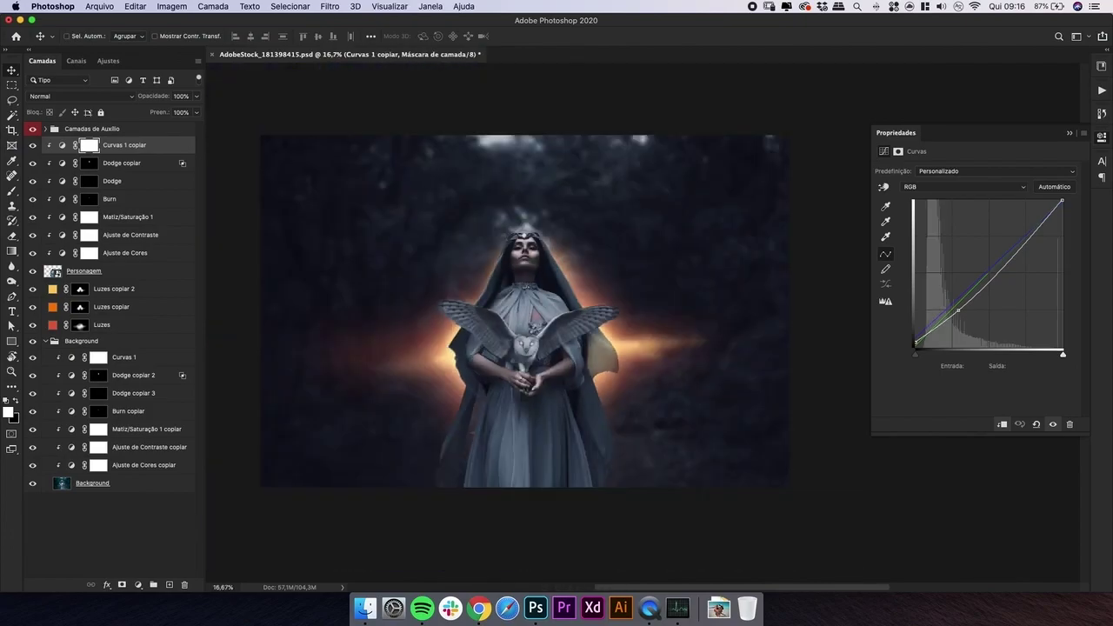
# - In Curvas 1 copiar, set the blue channel's white point output to 234 and the red channel's white point input to 243
pyautogui.click(917, 186)
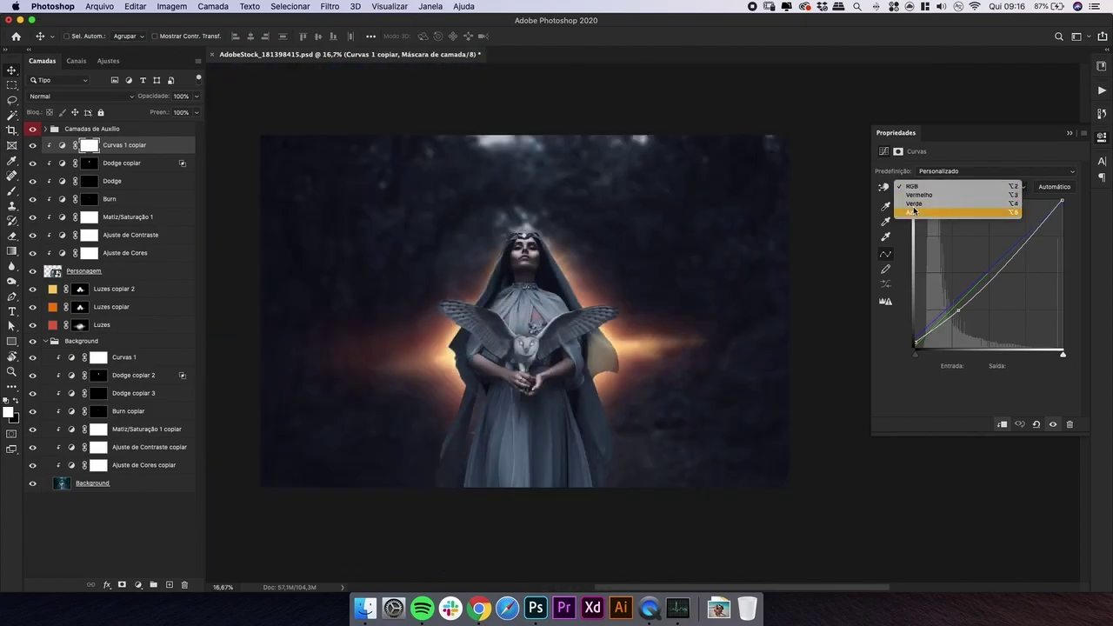
pyautogui.click(917, 213)
pyautogui.moveTo(1062, 201); pyautogui.dragTo(1073, 213)
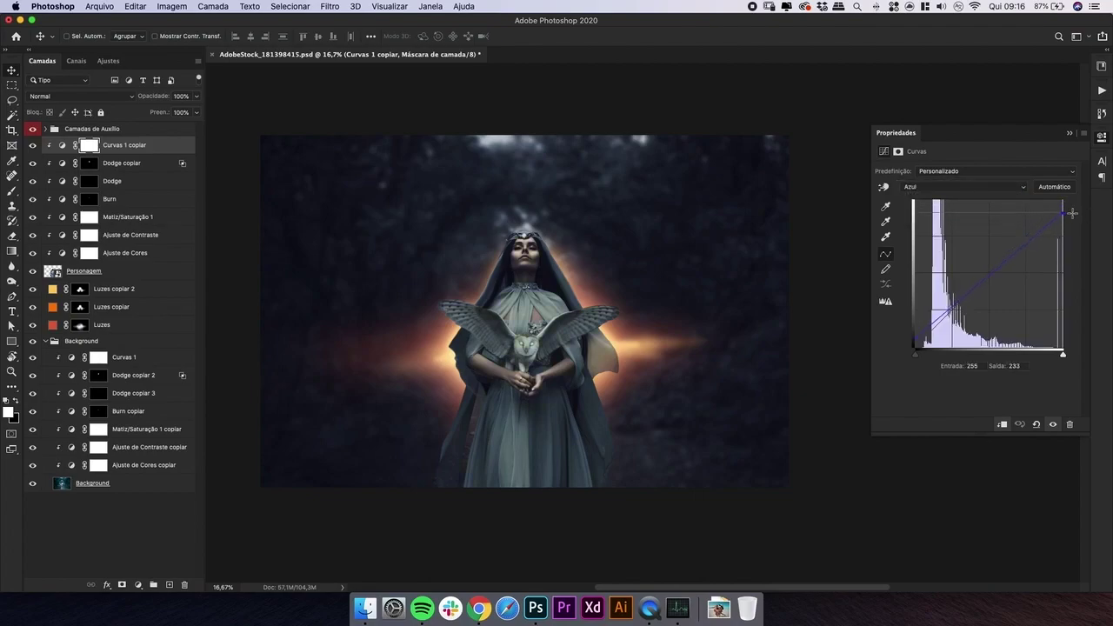
pyautogui.click(964, 186)
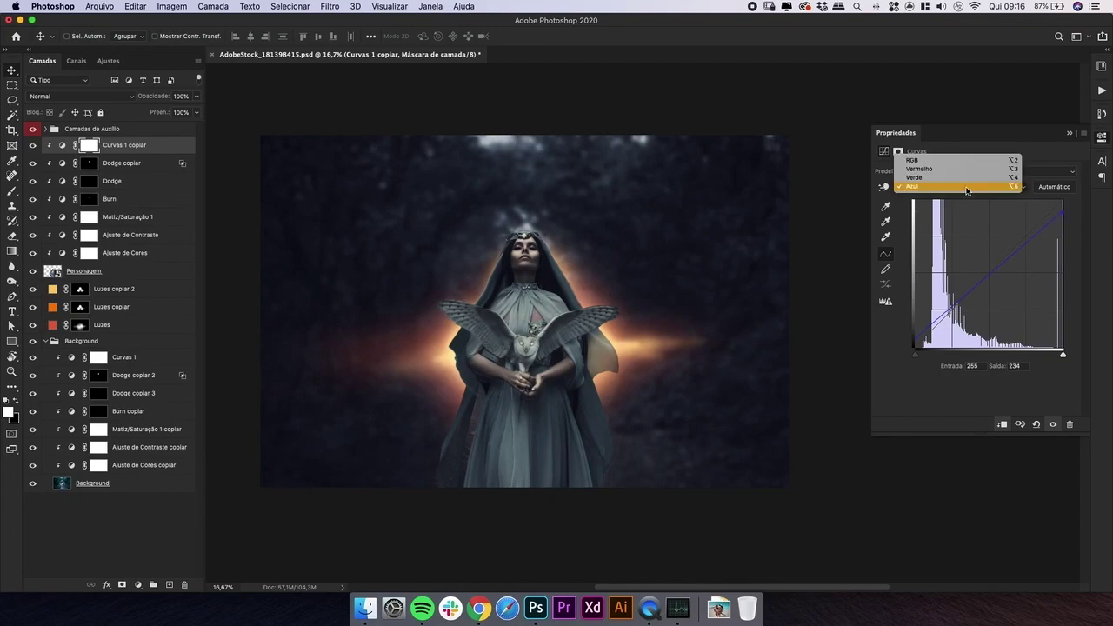
pyautogui.click(947, 167)
pyautogui.moveTo(1063, 201); pyautogui.dragTo(1053, 200)
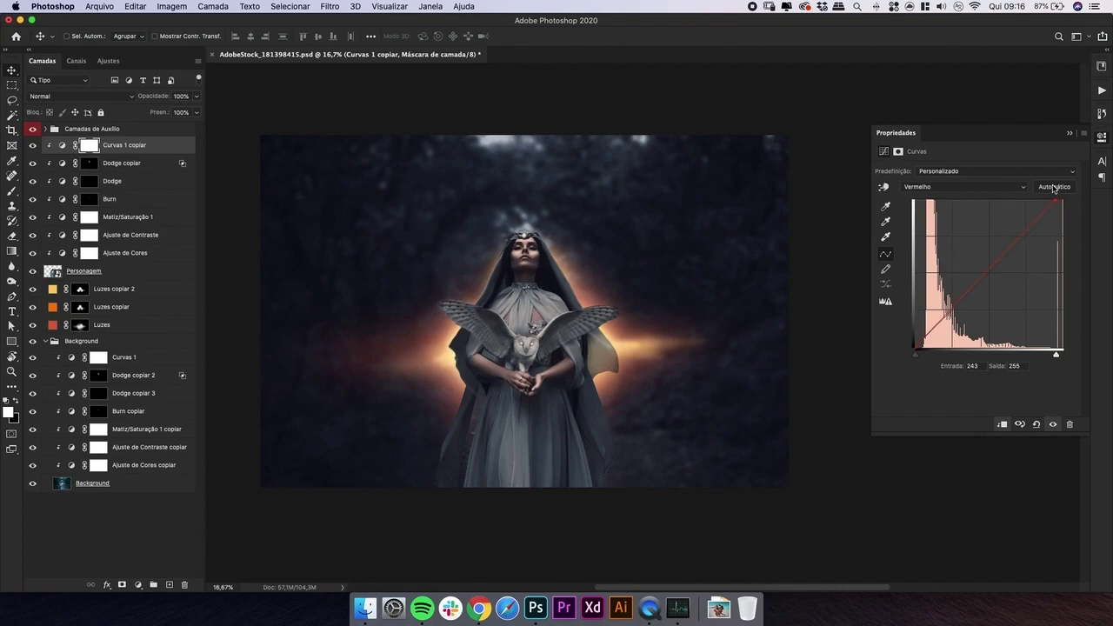
# - Set the green channel's white point output to 253 in Curvas 1 copiar
pyautogui.click(963, 186)
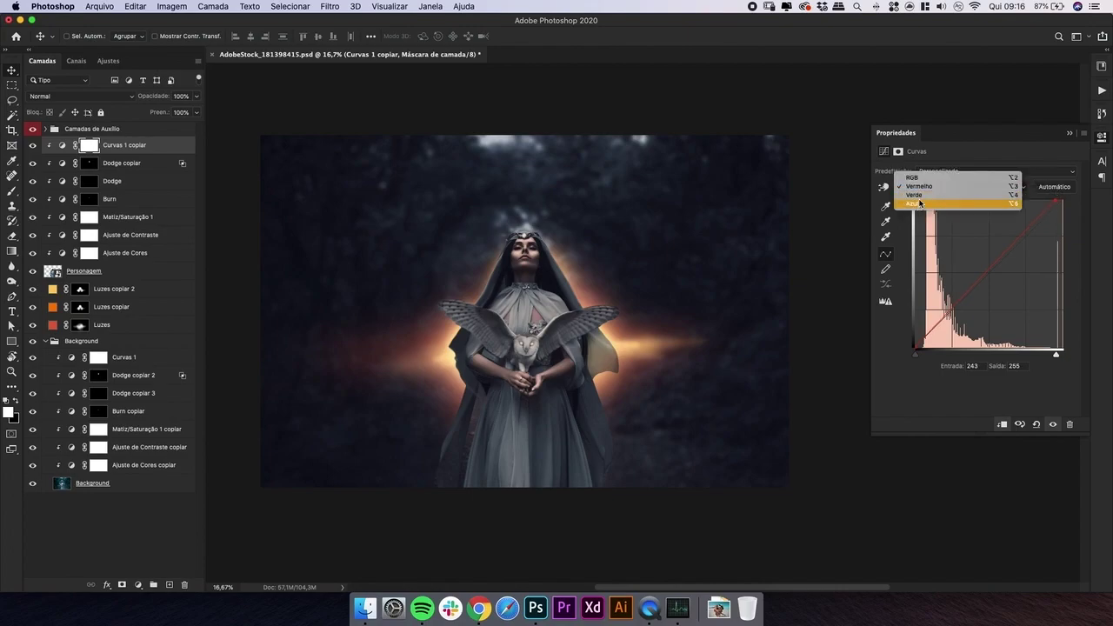
pyautogui.click(948, 200)
pyautogui.moveTo(1064, 201); pyautogui.dragTo(1074, 205)
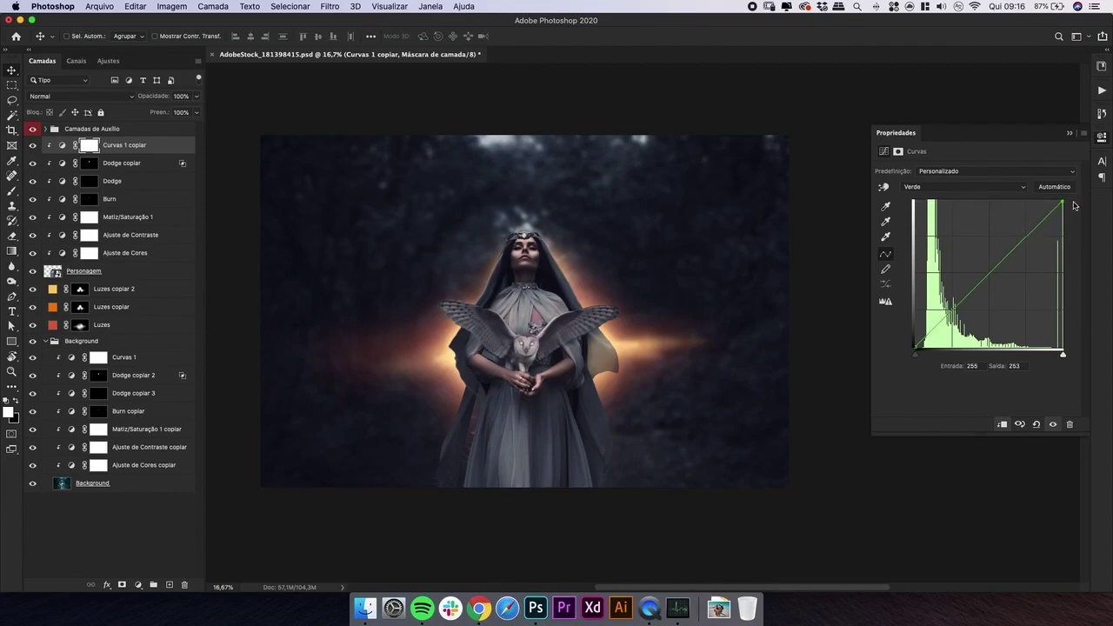
# - Close the curve settings and examine how the woman's tones match the forest background at several reduced view sizes
pyautogui.press('super+minus')
pyautogui.press('super+minus')
pyautogui.press('super+minus')
pyautogui.press('super+minus')
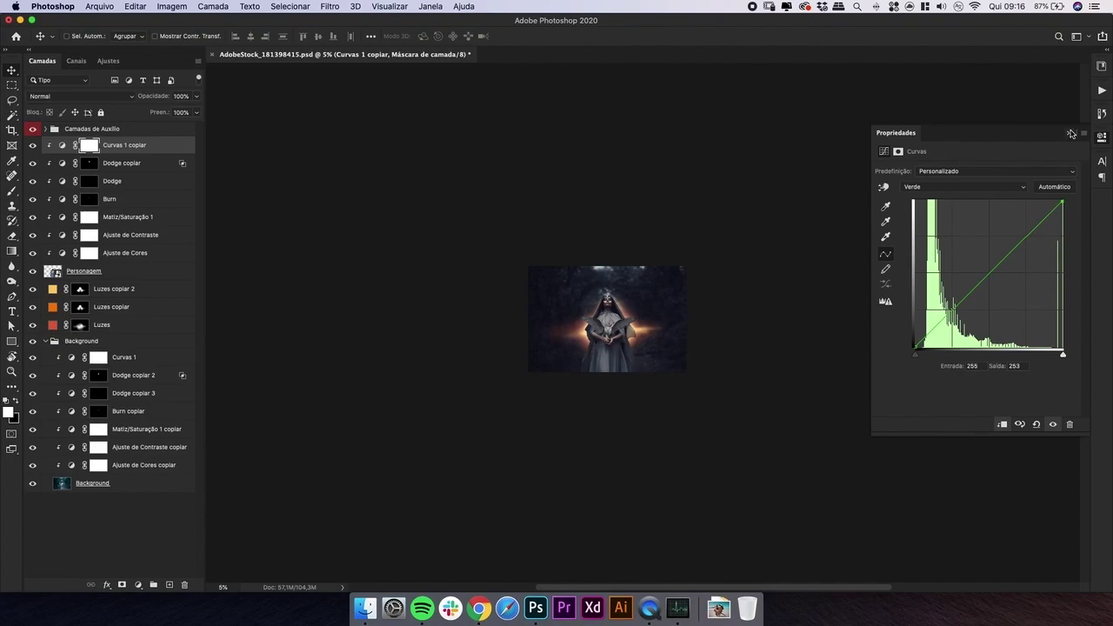
pyautogui.click(1072, 133)
pyautogui.press('super+minus')
pyautogui.press('super+plus')
pyautogui.press('super+plus')
pyautogui.press('super+plus')
pyautogui.press('super+plus')
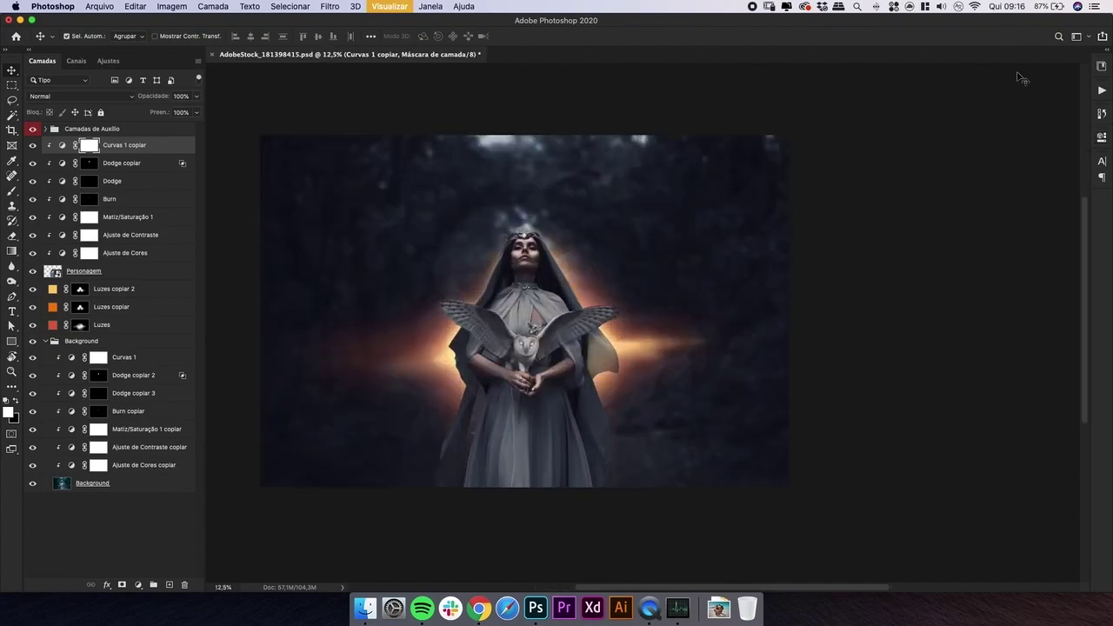
pyautogui.press('super+plus')
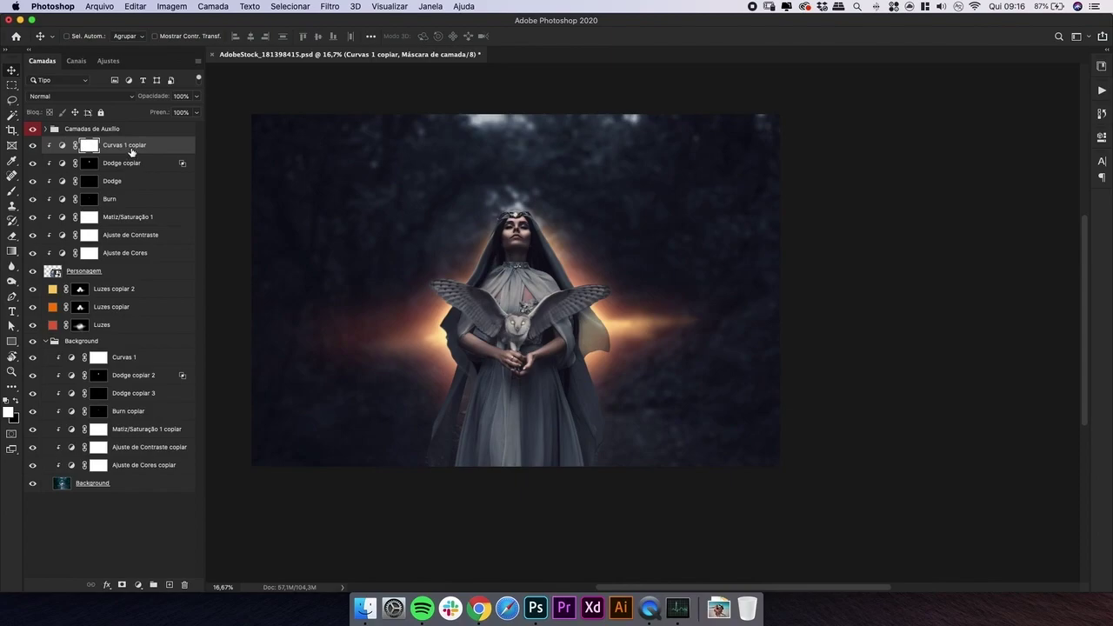
# - Collapse the Background group, then add a solid color fill layer in #ba7050 above Curvas 1 copiar and rename it Luzes
pyautogui.click(45, 341)
pyautogui.press('super+plus')
pyautogui.click(138, 580)
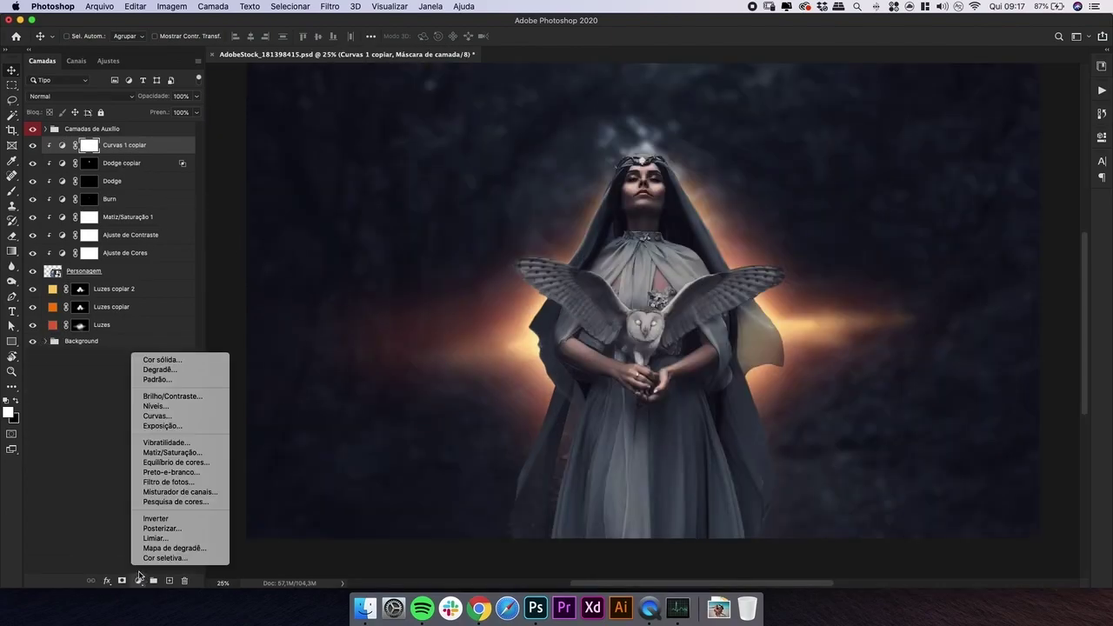
pyautogui.click(186, 358)
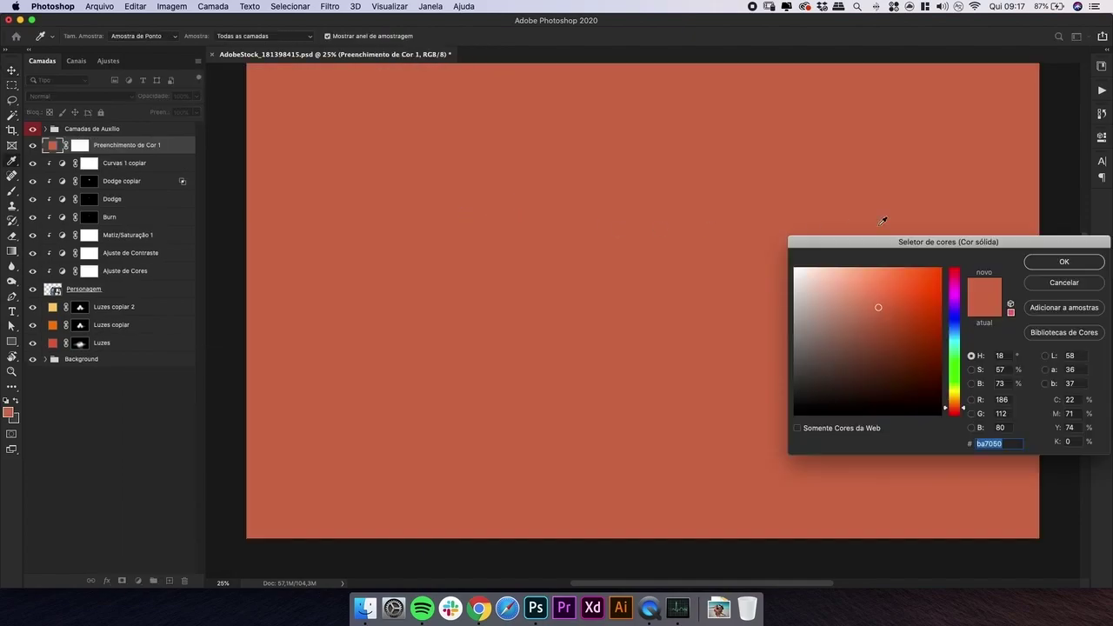
pyautogui.click(1064, 261)
pyautogui.doubleClick(126, 144)
pyautogui.write('Luzes')
pyautogui.press('Return')
# - Invert the new Luzes layer's mask to black and ready the Brush tool for painting on it
pyautogui.click(73, 145)
pyautogui.hotkey('ctrl', 'i')
pyautogui.press('b')
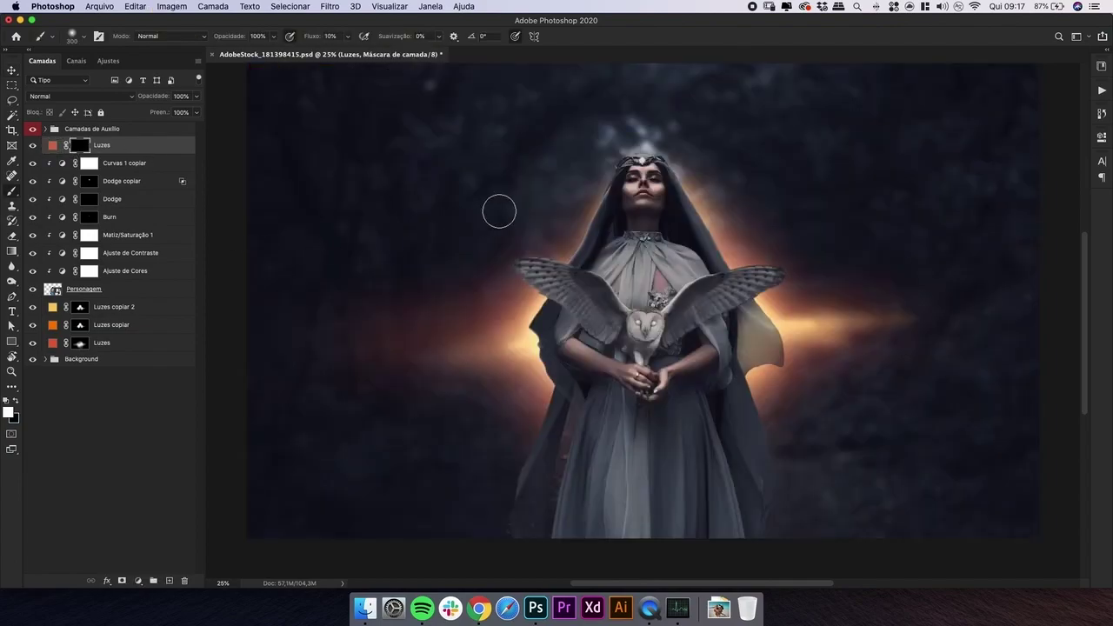
# - Paint a thin rim light along the left edge of the woman's hood on the Luzes mask, using a small white brush at 10% flow
pyautogui.press('z')
pyautogui.moveTo(507, 166); pyautogui.dragTo(533, 167)
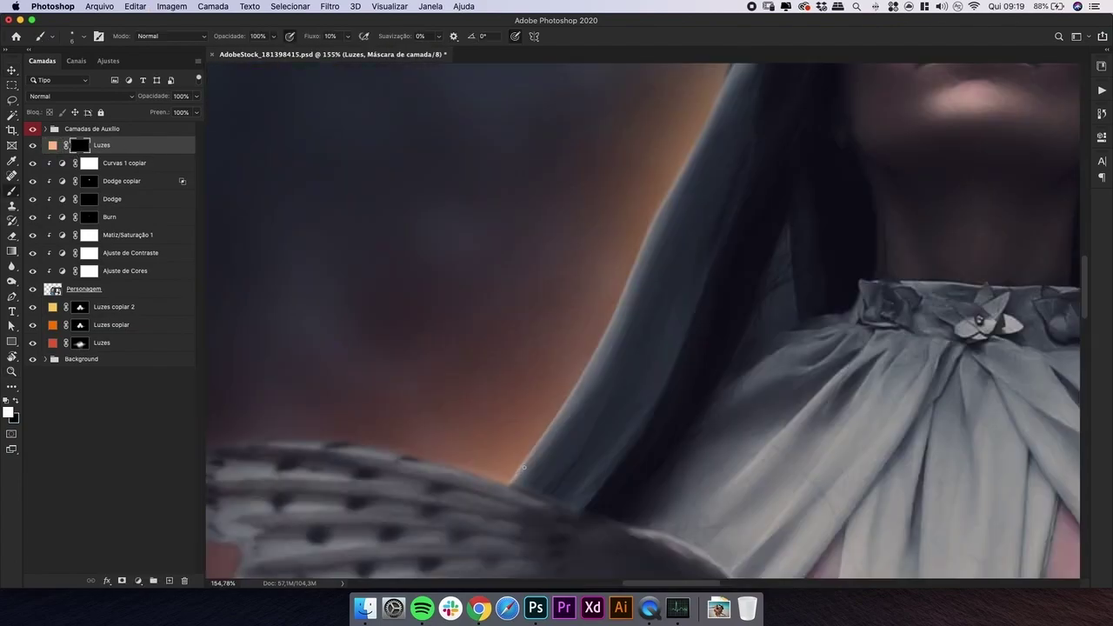
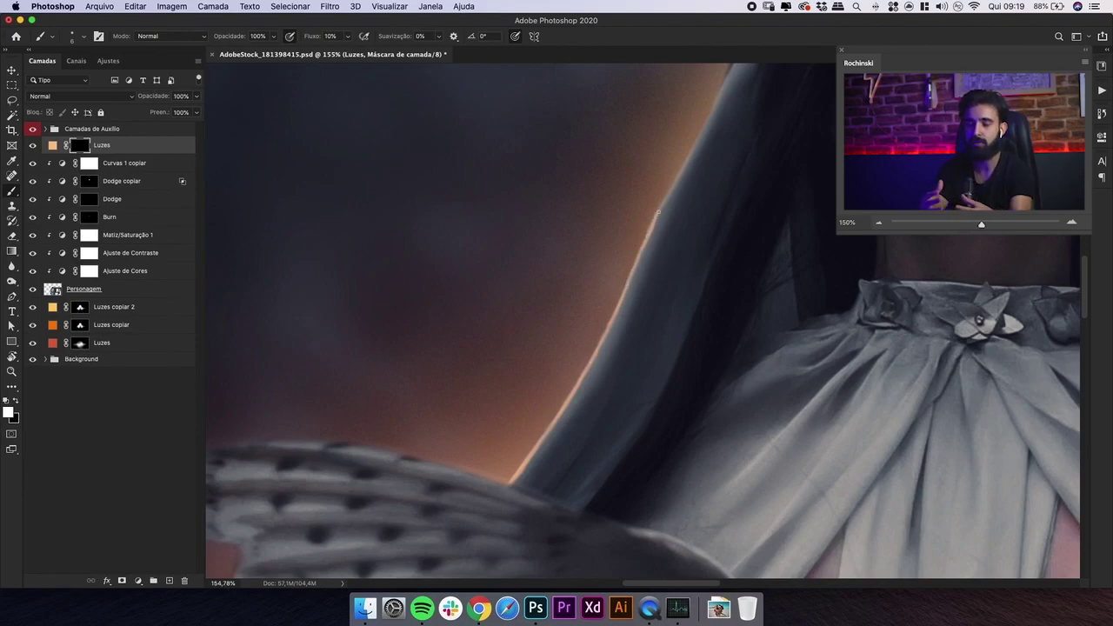
pyautogui.moveTo(659, 181); pyautogui.dragTo(609, 337)
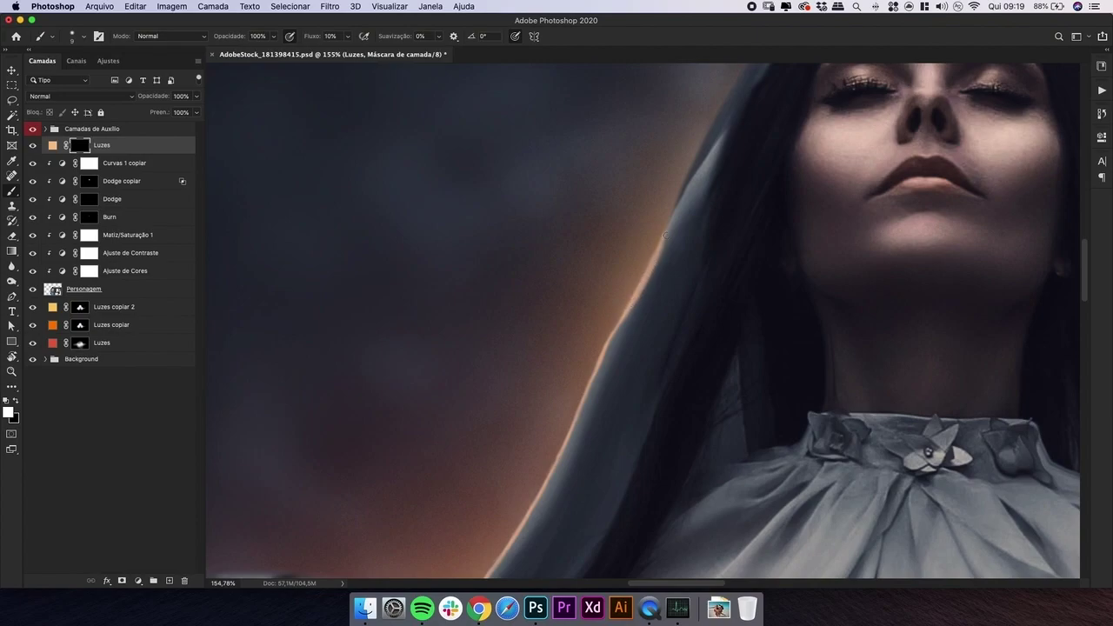
pyautogui.moveTo(679, 184); pyautogui.dragTo(634, 311)
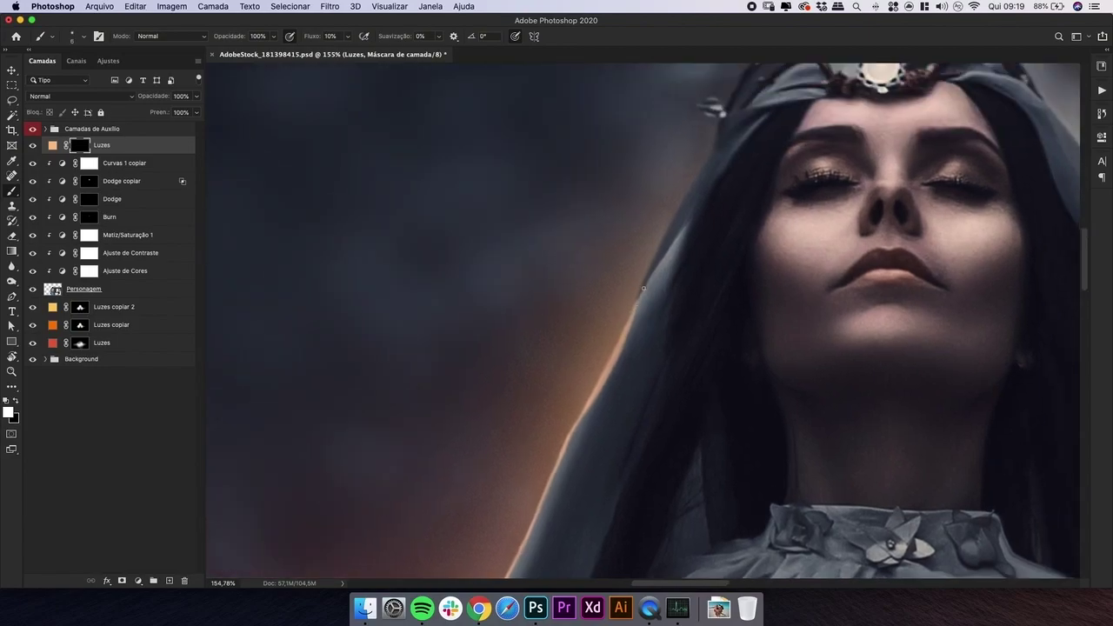
# - Thin the rim light on the Luzes mask by erasing along its inner side on the left hood edge with a 10 px eraser
pyautogui.press('x')
pyautogui.press('x')
pyautogui.press('e')
pyautogui.press('b')
pyautogui.press('e')
pyautogui.press('[')
pyautogui.press('[')
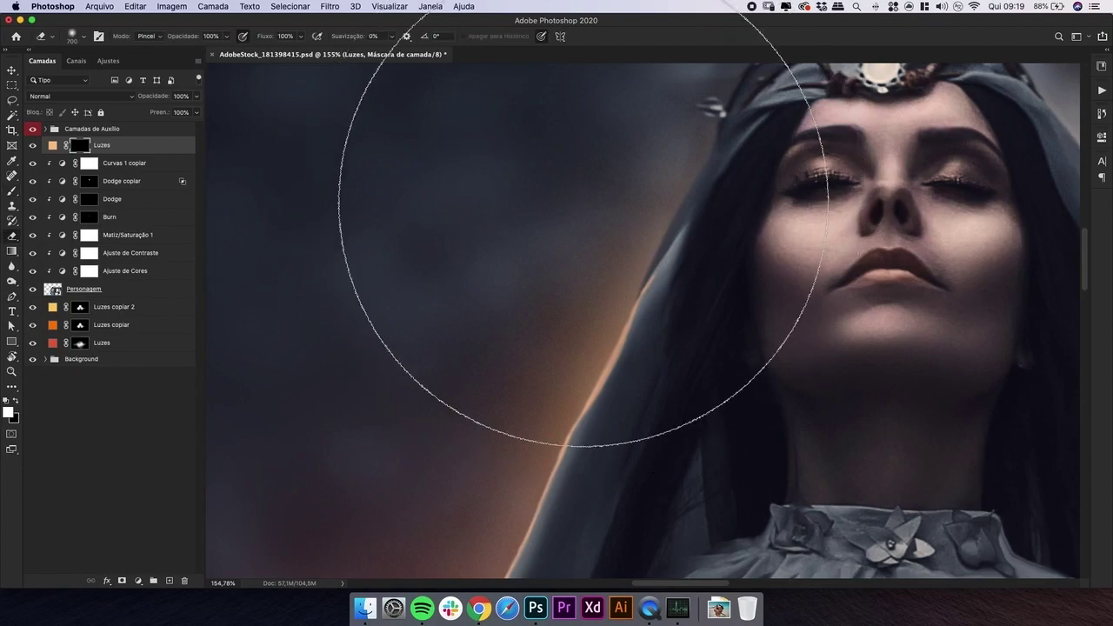
pyautogui.press('[')
pyautogui.press('[')
pyautogui.press('[')
pyautogui.press('[')
pyautogui.press('[')
pyautogui.press('[')
pyautogui.press('[')
pyautogui.press('[')
pyautogui.press('[')
pyautogui.press('[')
pyautogui.press('[')
pyautogui.press('[')
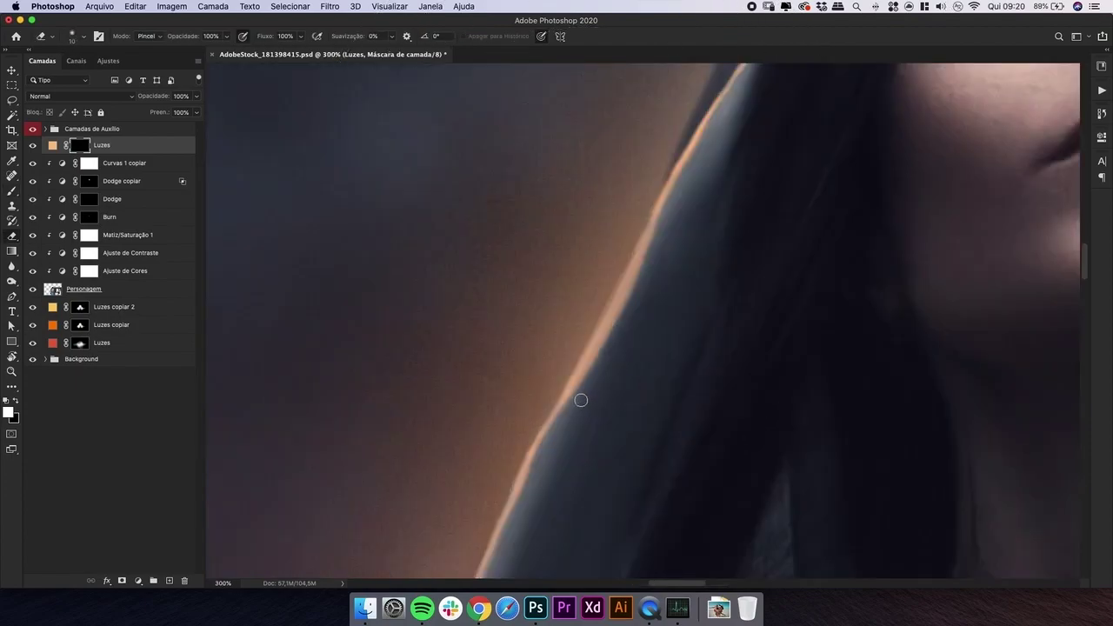
pyautogui.moveTo(579, 402); pyautogui.dragTo(656, 250)
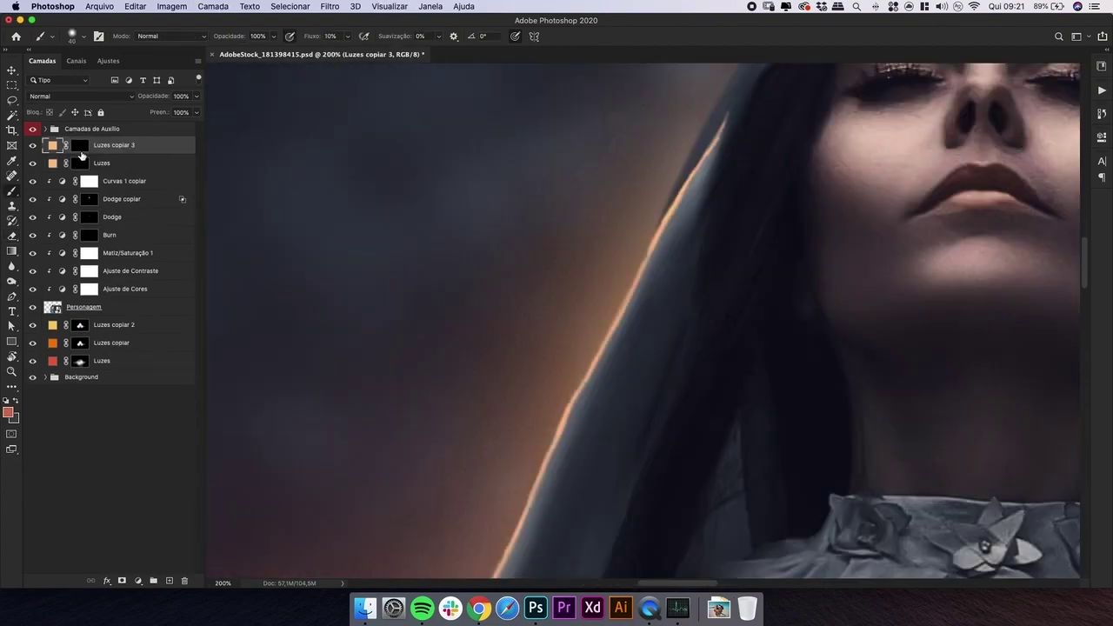
# - Make the mask of the Luzes copiar 3 layer active for painting
pyautogui.click(77, 150)
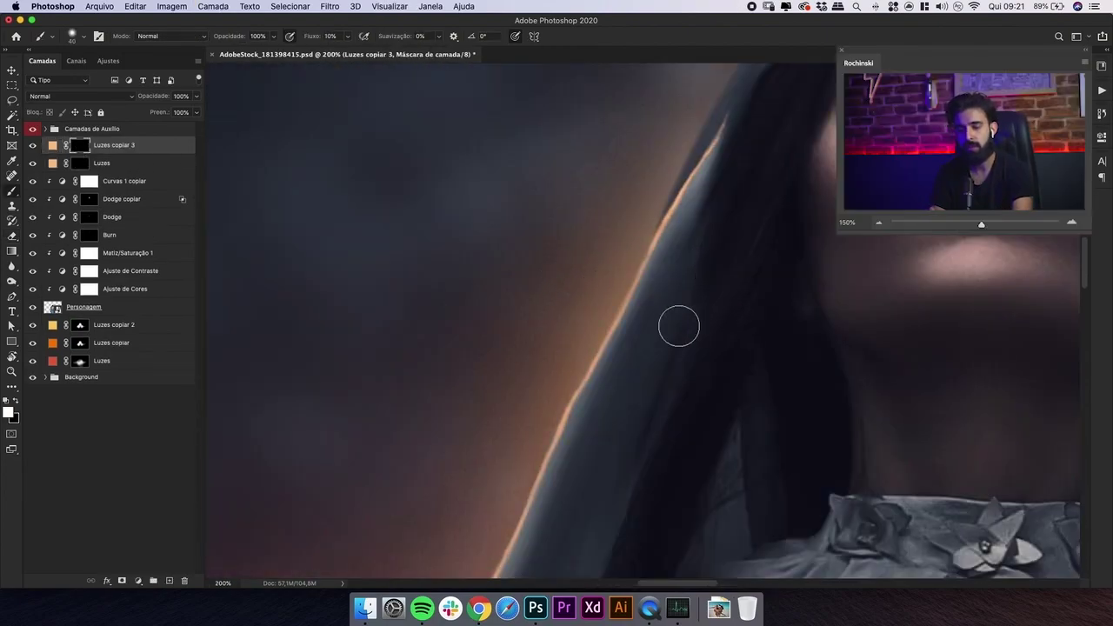
# - Try to paint a soft glow along the left hood edge on the Luzes copiar 3 mask at 10% flow, and undo the strokes
pyautogui.moveTo(605, 345); pyautogui.dragTo(655, 264)
pyautogui.press(']')
pyautogui.press(']')
pyautogui.press('super+z')
pyautogui.press('super+z')
pyautogui.press('super+z')
# - Set the brush flow to 3% and paint a soft glow inside the left hood edge on the Luzes copiar 3 mask with 25–40 px brushes
pyautogui.click(330, 35)
pyautogui.write('3')
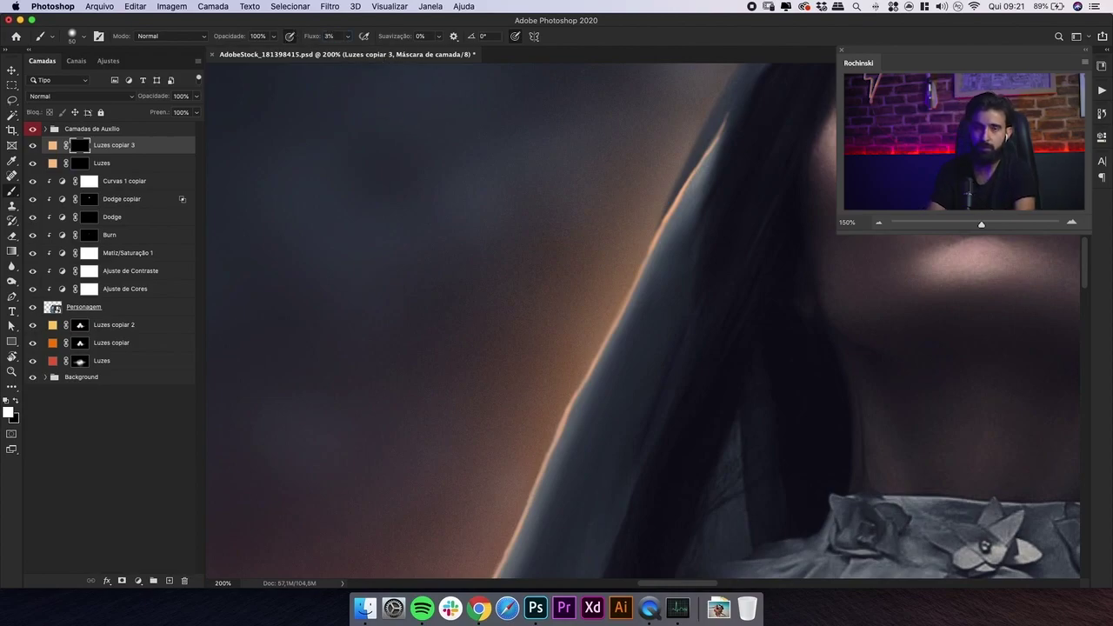
pyautogui.press('[')
pyautogui.moveTo(626, 313)
pyautogui.mouseDown()
pyautogui.moveTo(688, 197)
pyautogui.moveTo(650, 255)
pyautogui.mouseUp()
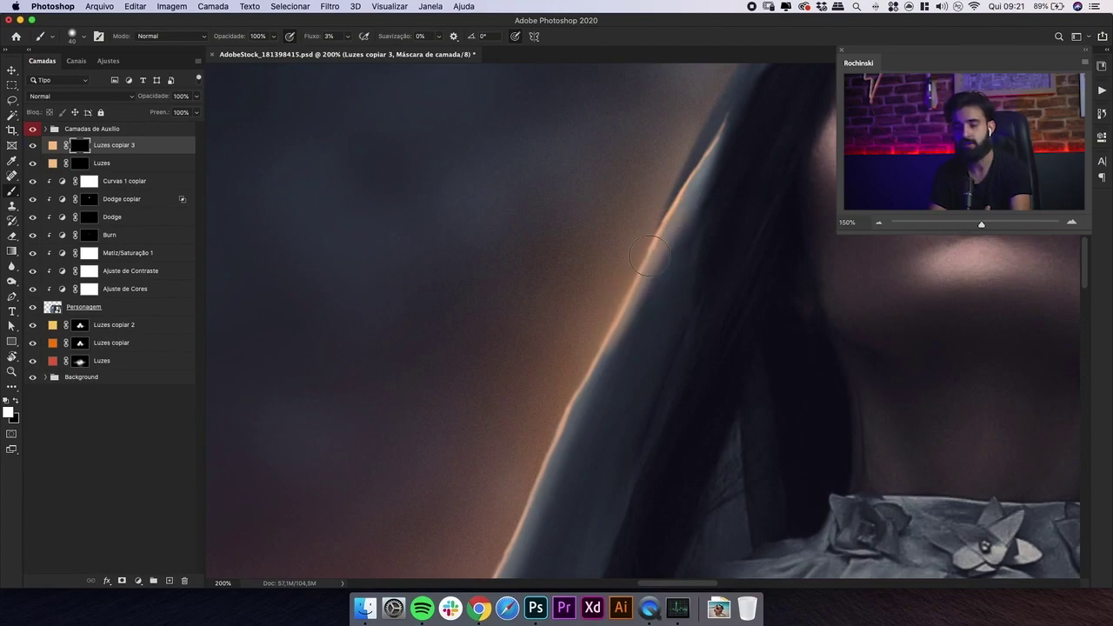
pyautogui.press('[')
pyautogui.moveTo(721, 166); pyautogui.dragTo(692, 224)
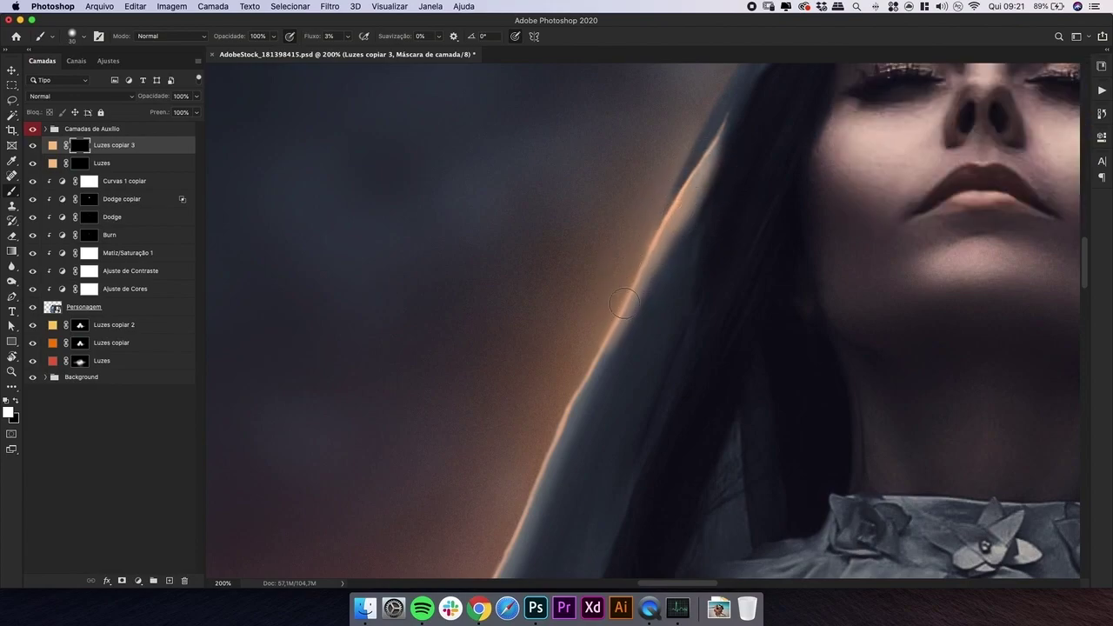
pyautogui.moveTo(567, 421); pyautogui.dragTo(626, 308)
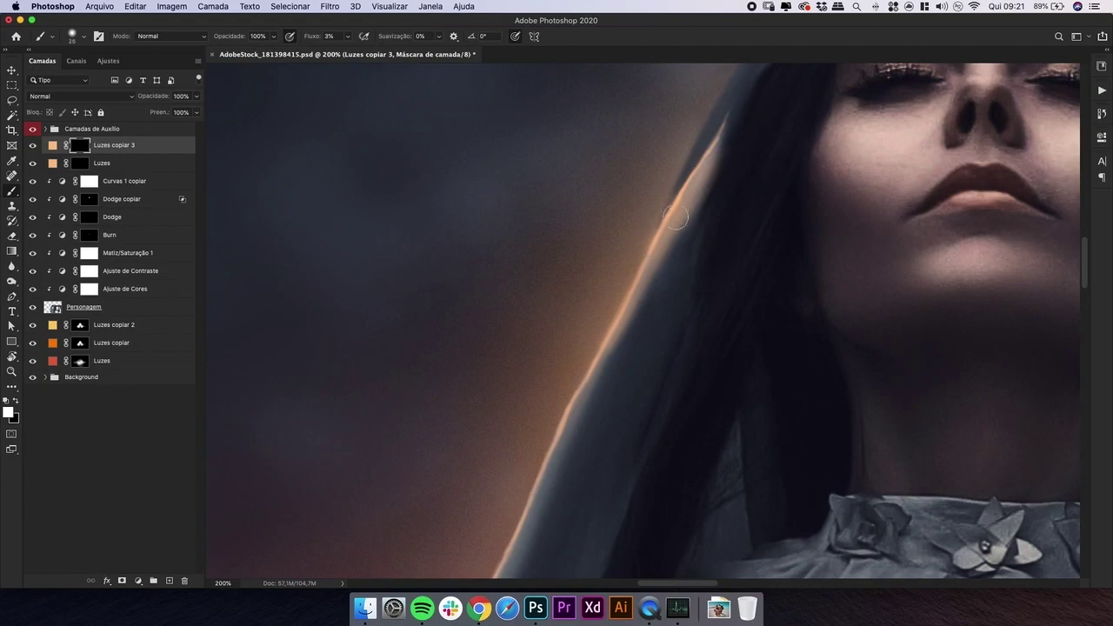
# - Erase the glow spilling outside the left hood edge on the Luzes copiar 3 mask with a 40 px eraser
pyautogui.press('e')
pyautogui.press(']')
pyautogui.press(']')
pyautogui.press(']')
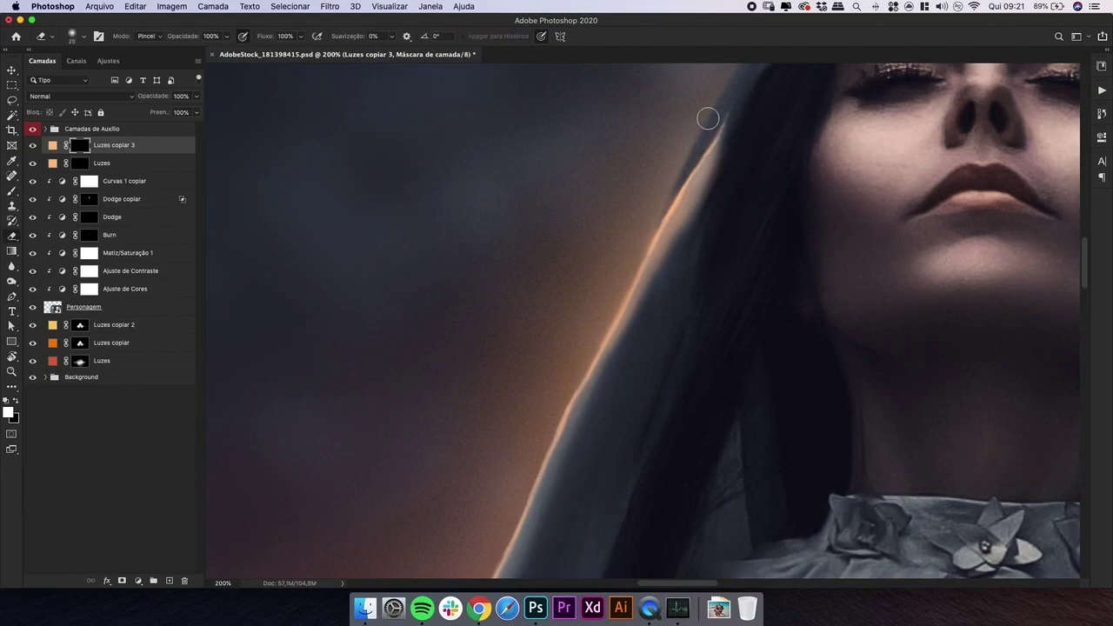
pyautogui.moveTo(698, 130)
pyautogui.mouseDown()
pyautogui.moveTo(632, 236)
pyautogui.moveTo(710, 132)
pyautogui.moveTo(676, 163)
pyautogui.moveTo(606, 281)
pyautogui.mouseUp()
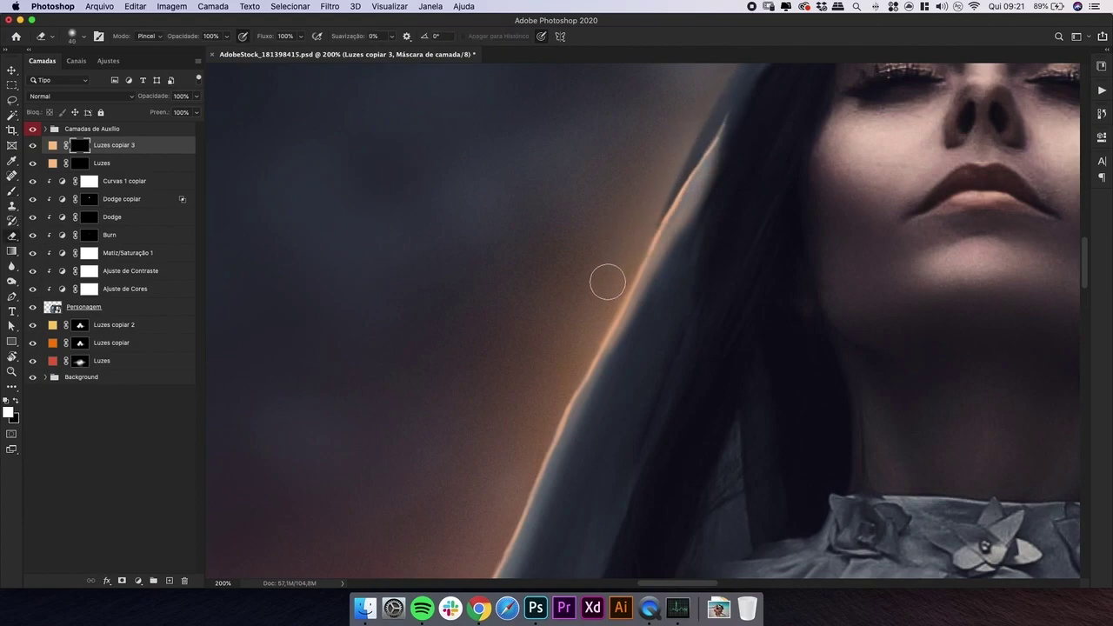
pyautogui.press('super+minus')
pyautogui.press('super+minus')
pyautogui.press('super+minus')
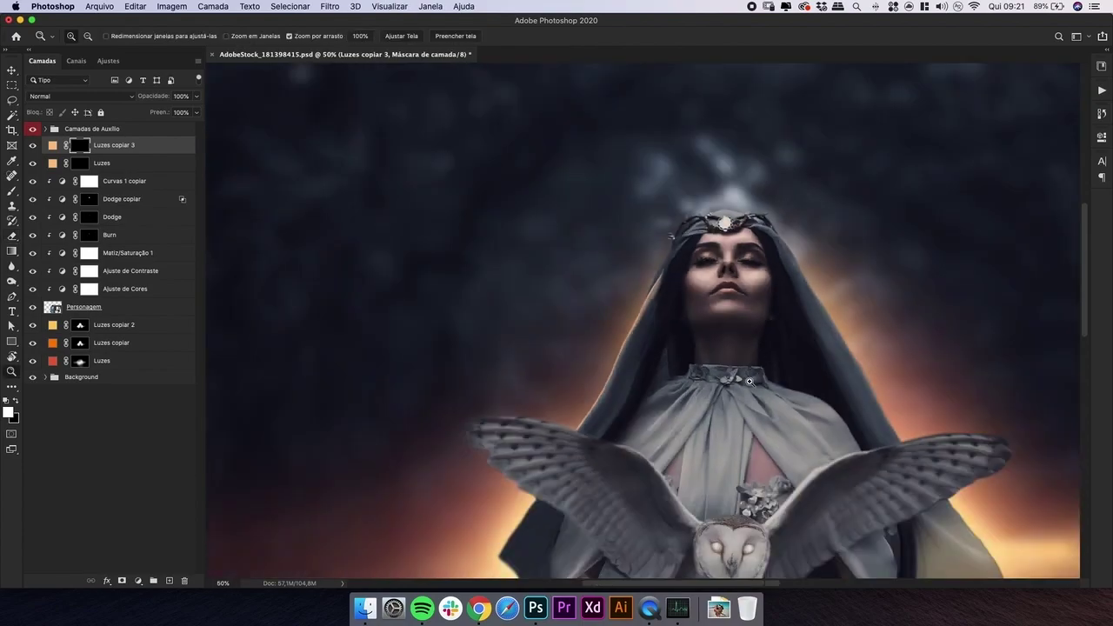
# - Paint two thin orange light streaks on the lower left hood folds above the wing, on the Luzes copiar 3 mask at 3% flow
pyautogui.scroll(5, 678, 363)
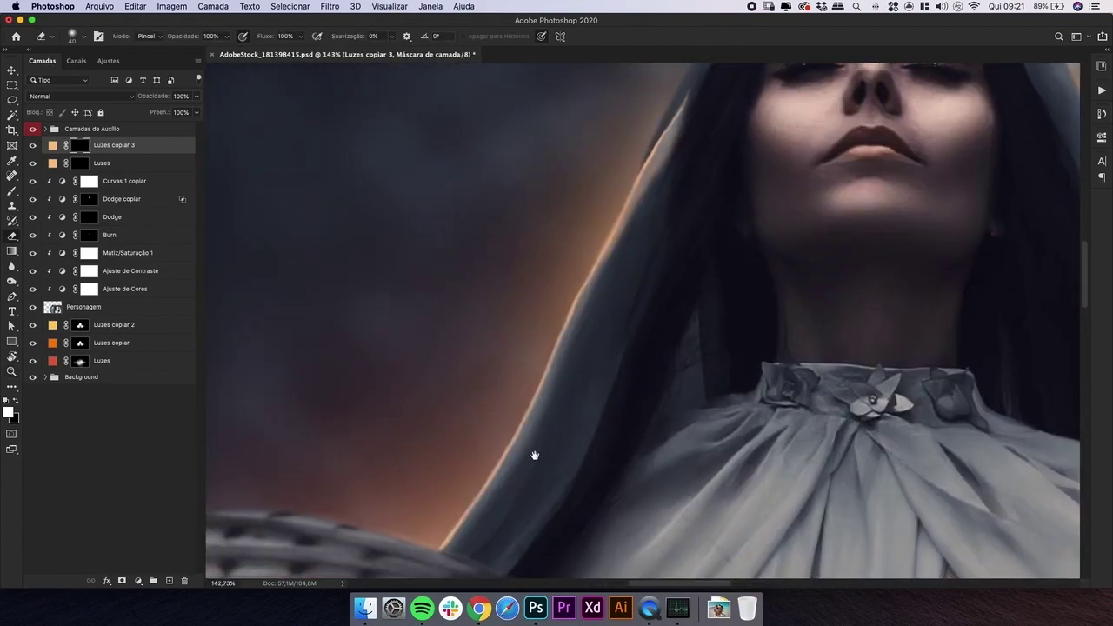
pyautogui.scroll(3, 531, 460)
pyautogui.press('b')
pyautogui.press('[')
pyautogui.moveTo(516, 448); pyautogui.dragTo(591, 344)
pyautogui.press('[')
pyautogui.press(']')
pyautogui.press(']')
pyautogui.press(']')
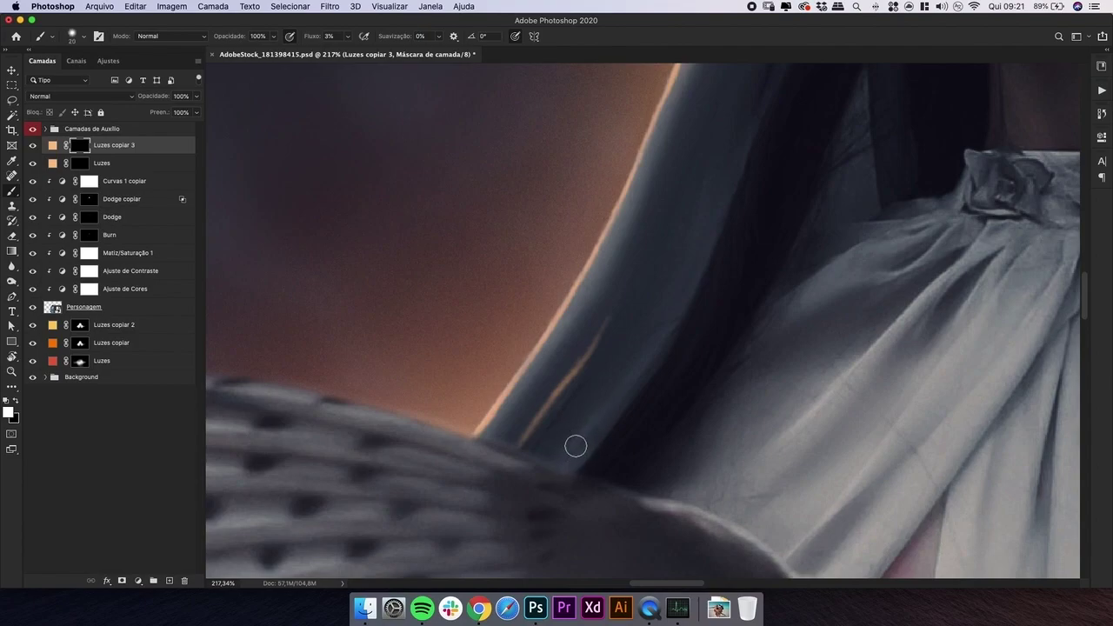
pyautogui.press('[')
pyautogui.moveTo(593, 421); pyautogui.dragTo(661, 335)
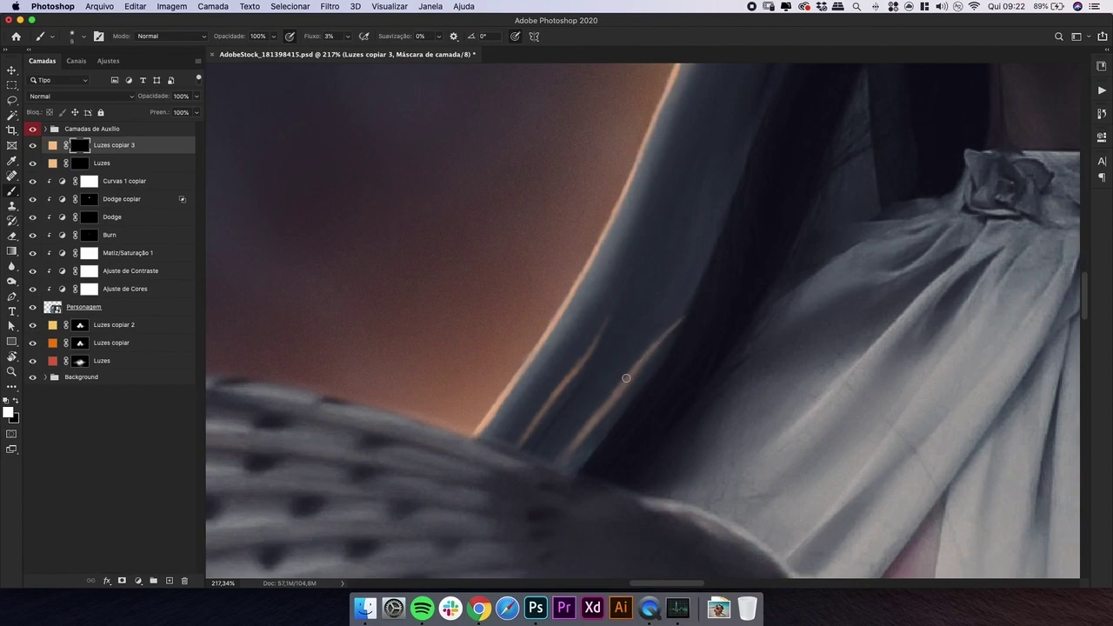
pyautogui.moveTo(576, 441); pyautogui.dragTo(567, 458)
# - Brush a soft glow just inside the left hood edge, from the wing upward, on the Luzes copiar 3 mask with a 35 px brush
pyautogui.scroll(-3, 607, 323)
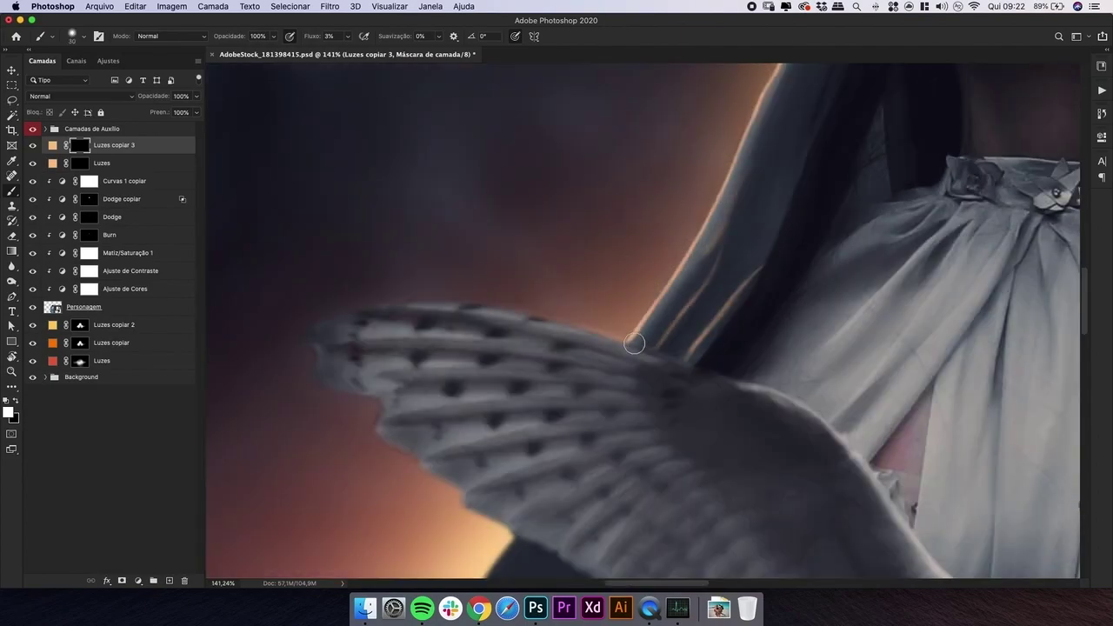
pyautogui.moveTo(642, 330)
pyautogui.mouseDown()
pyautogui.moveTo(721, 206)
pyautogui.moveTo(687, 279)
pyautogui.moveTo(714, 217)
pyautogui.moveTo(689, 248)
pyautogui.moveTo(712, 233)
pyautogui.moveTo(746, 163)
pyautogui.moveTo(754, 136)
pyautogui.moveTo(719, 202)
pyautogui.moveTo(748, 124)
pyautogui.moveTo(735, 181)
pyautogui.moveTo(758, 94)
pyautogui.mouseUp()
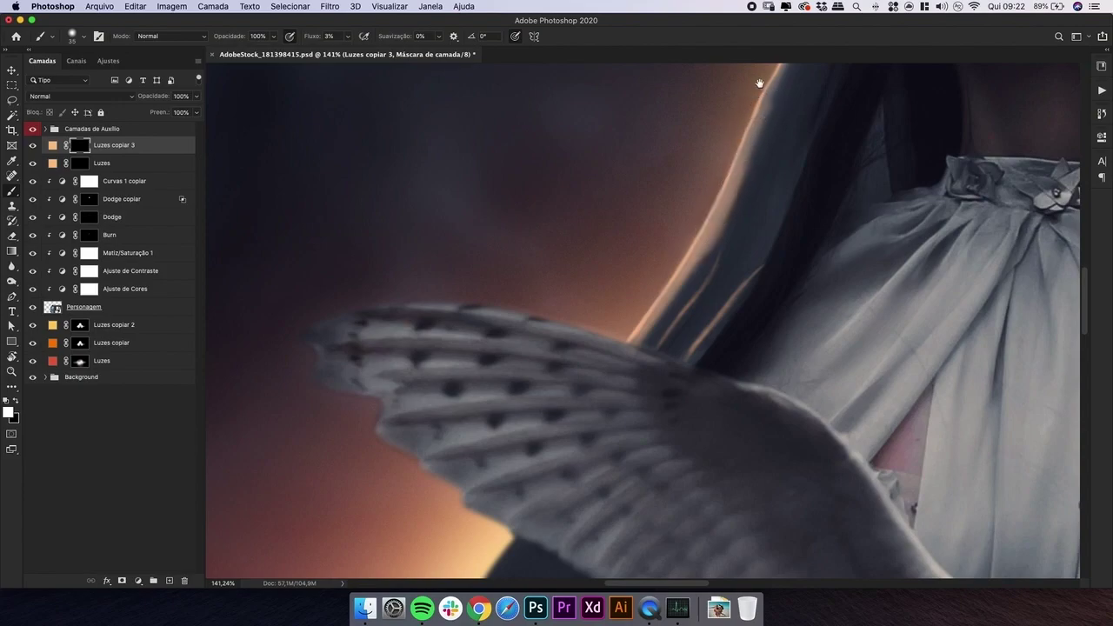
pyautogui.scroll(5, 676, 266)
pyautogui.moveTo(669, 326)
pyautogui.mouseDown()
pyautogui.moveTo(735, 174)
pyautogui.moveTo(679, 299)
pyautogui.mouseUp()
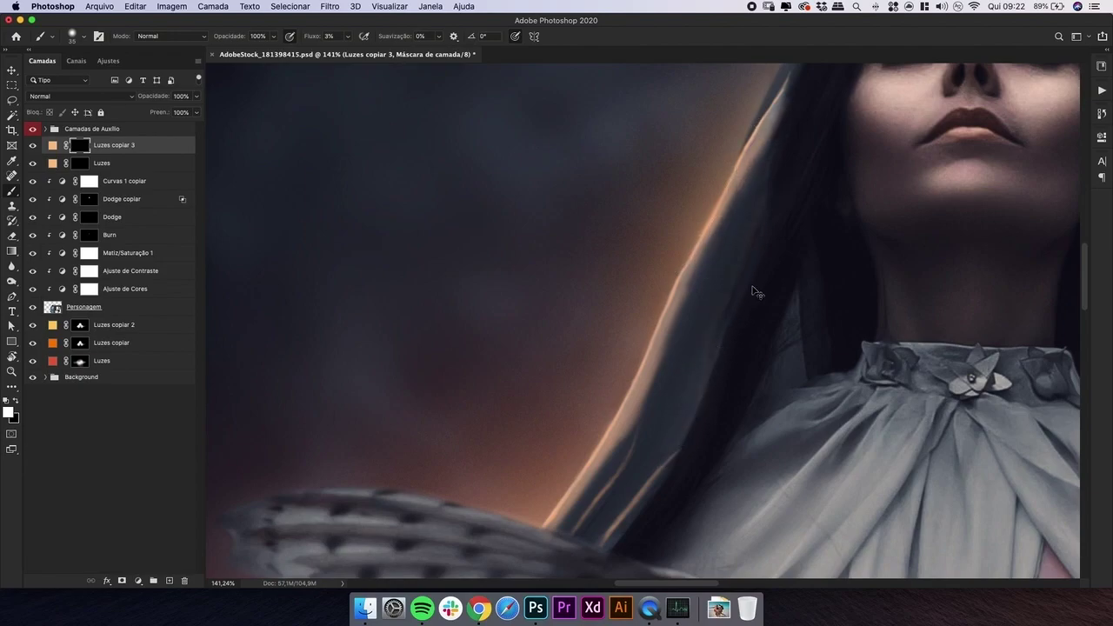
# - Examine the left hood edge's rim light against the whole image and up close
pyautogui.press('super+minus')
pyautogui.press('super+minus')
pyautogui.press('super+minus')
pyautogui.press('super+minus')
pyautogui.press('super+minus')
pyautogui.press('super+minus')
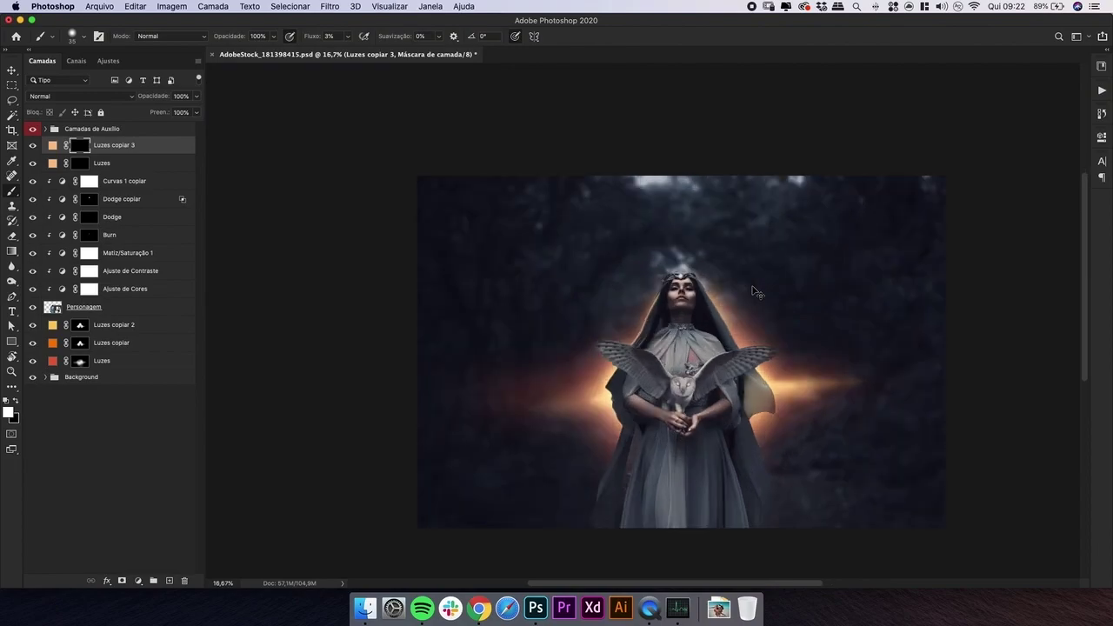
pyautogui.press('super+plus')
pyautogui.press('super+plus')
pyautogui.press('super+plus')
pyautogui.press('e')
pyautogui.press(']')
pyautogui.press(']')
pyautogui.press(']')
pyautogui.press(']')
pyautogui.press(']')
pyautogui.press(']')
pyautogui.press(']')
pyautogui.press(']')
pyautogui.press(']')
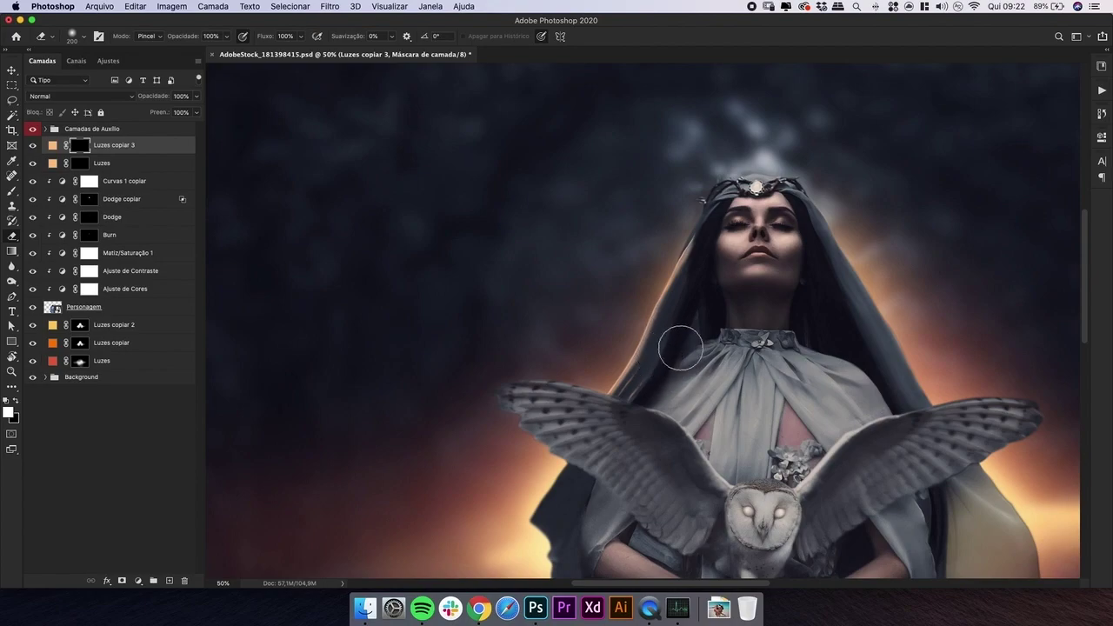
pyautogui.press(']')
pyautogui.press(']')
pyautogui.press('[')
pyautogui.press('[')
pyautogui.press('[')
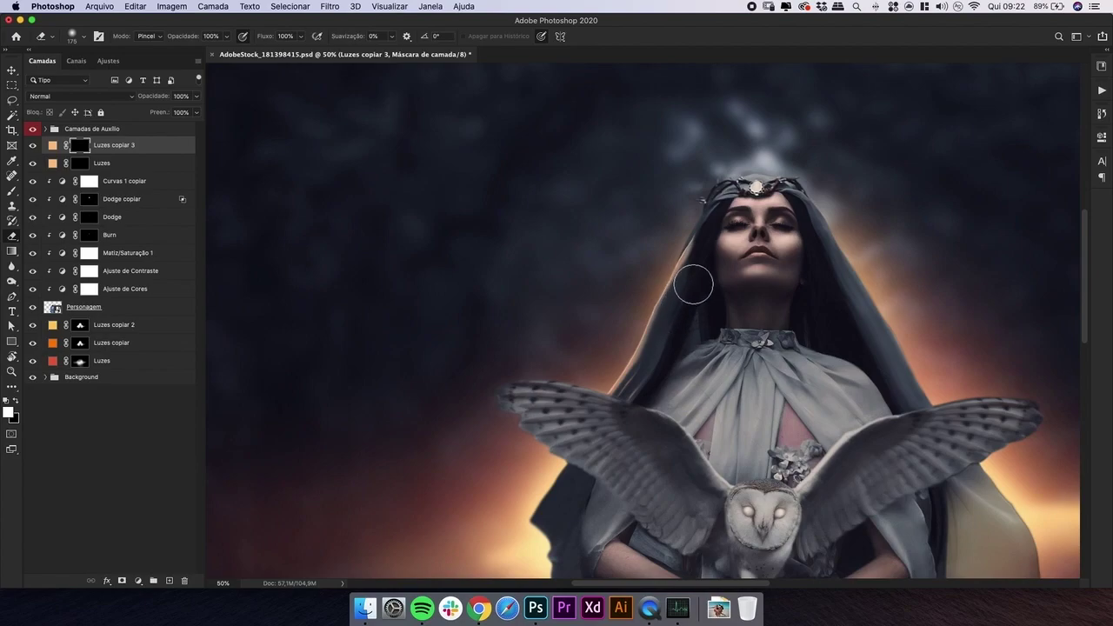
pyautogui.press('super+minus')
pyautogui.press('super+minus')
pyautogui.press('super+minus')
pyautogui.press('super+minus')
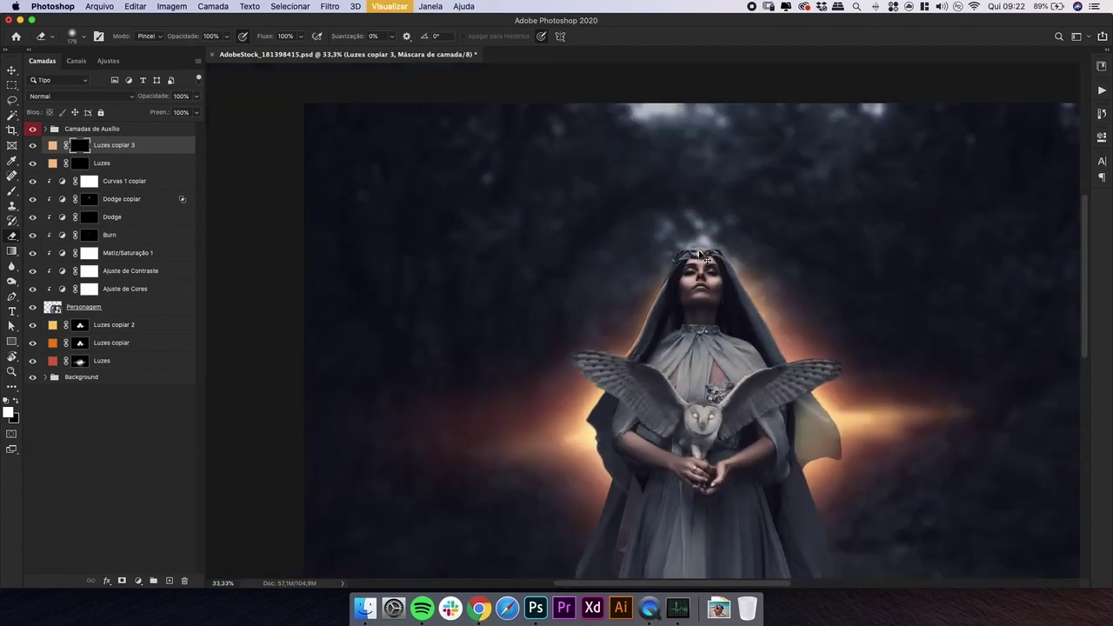
# - Add a solid color fill layer above Luzes copiar 3 in light orange ffab6d
pyautogui.press('z')
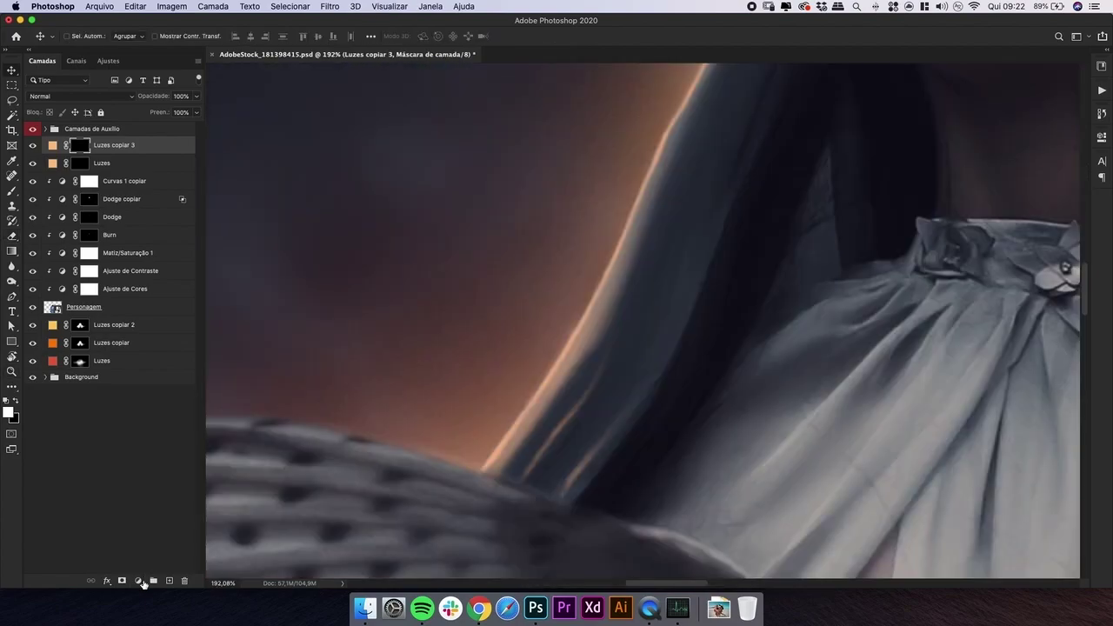
pyautogui.click(139, 581)
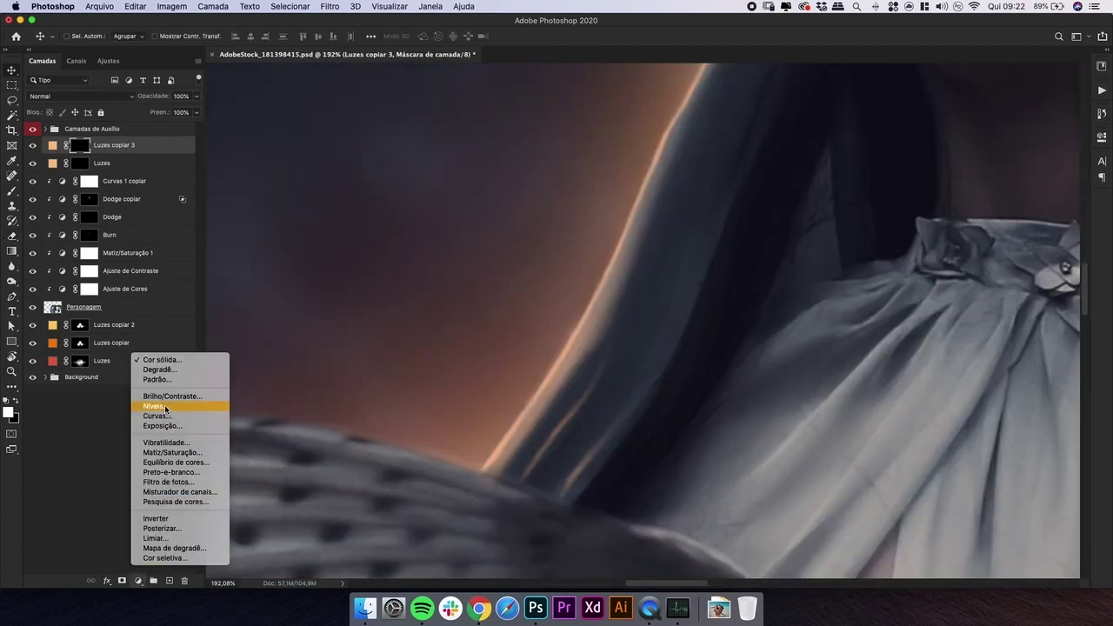
pyautogui.click(178, 358)
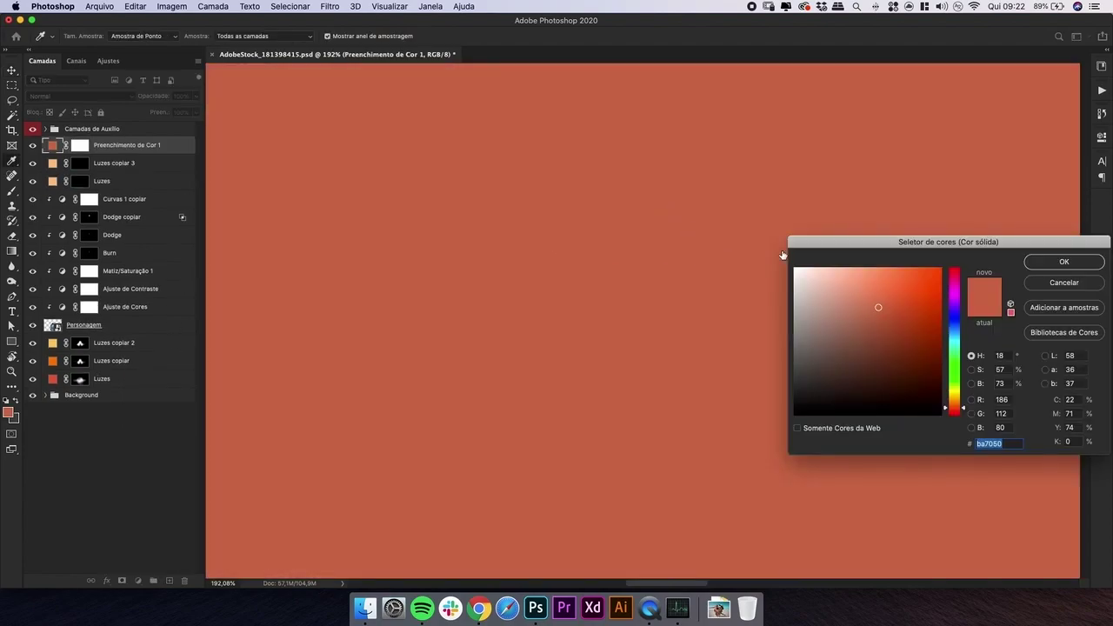
pyautogui.click(888, 286)
pyautogui.click(946, 405)
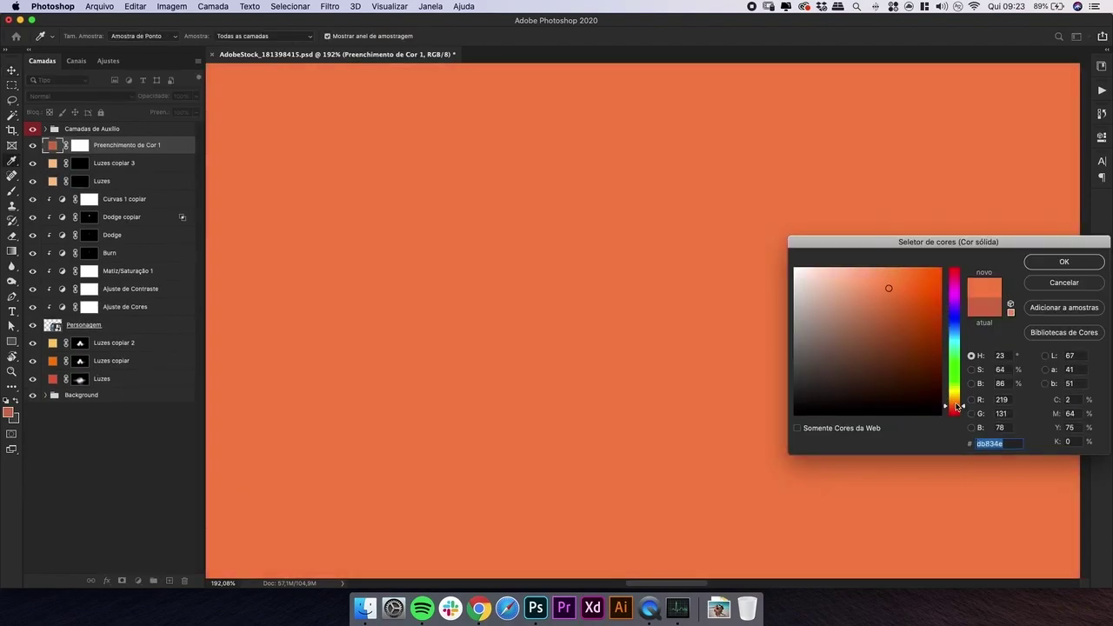
pyautogui.moveTo(888, 283); pyautogui.dragTo(878, 268)
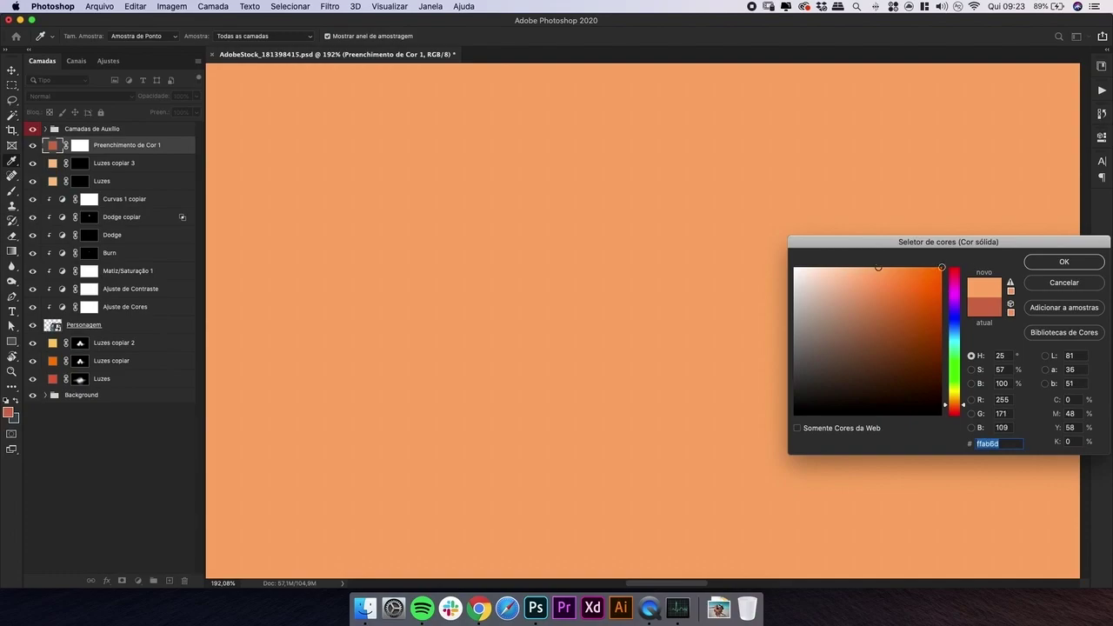
pyautogui.click(1035, 265)
# - Fill the mask of the new Preenchimento de Cor 1 layer with black to hide its color
pyautogui.click(84, 145)
pyautogui.press('x')
pyautogui.press('x')
pyautogui.press('super+BackSpace')
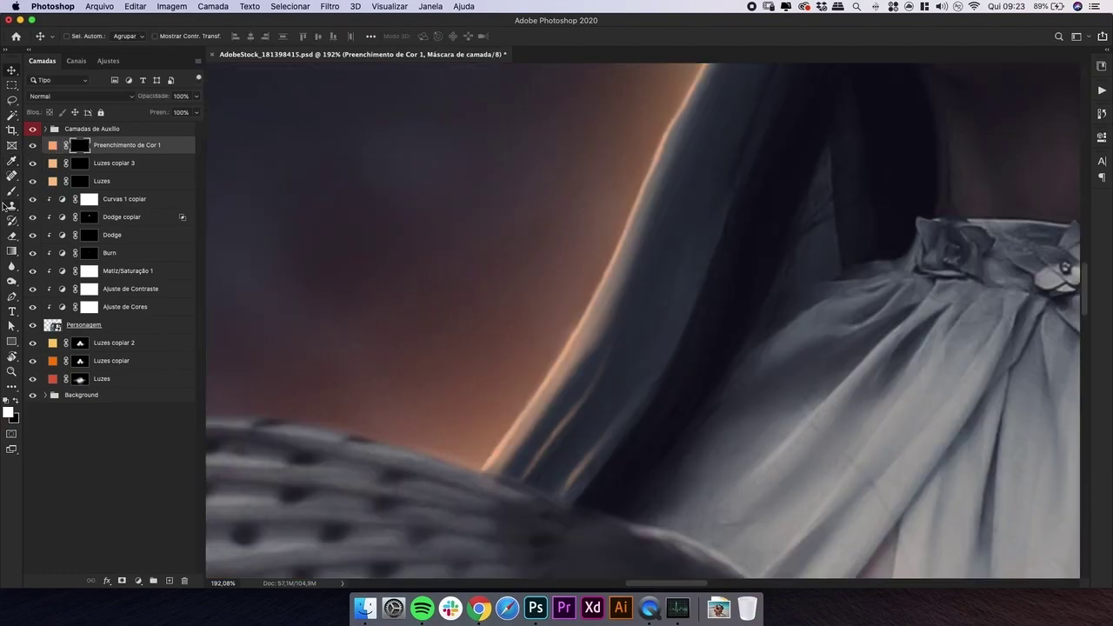
# - Try to paint a small highlight over the first lower hood streak on the Preenchimento de Cor 1 mask, and undo the stroke
pyautogui.press('b')
pyautogui.press('[')
pyautogui.press('[')
pyautogui.press('[')
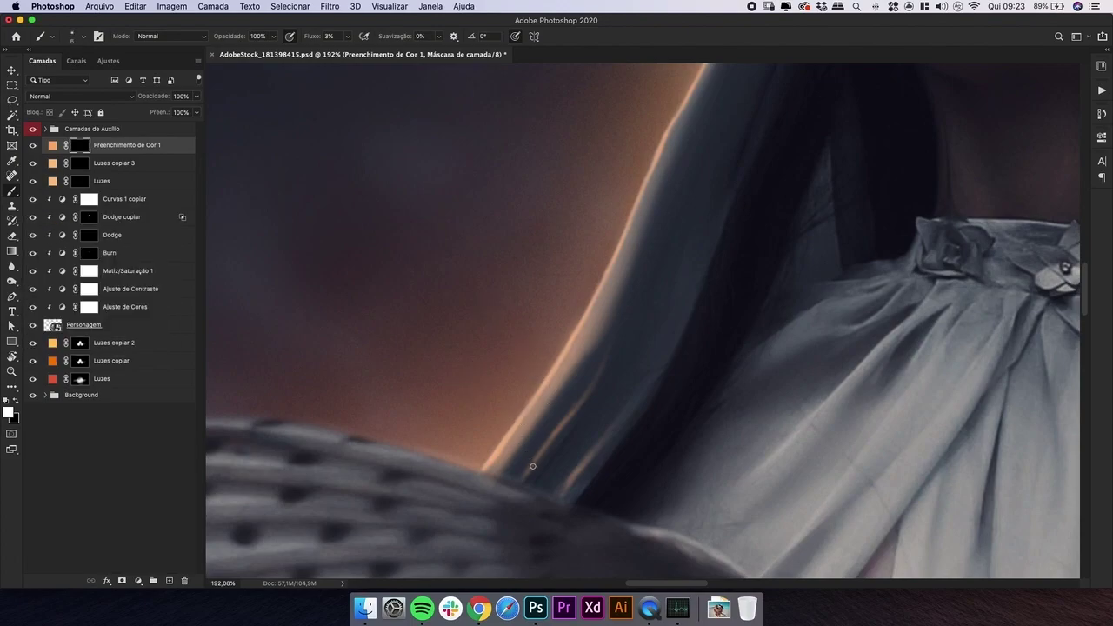
pyautogui.moveTo(558, 422); pyautogui.dragTo(573, 409)
pyautogui.press('super+z')
# - Lighten the Preenchimento de Cor 1 fill color to peach ffcfac
pyautogui.press('z')
pyautogui.moveTo(522, 457); pyautogui.dragTo(537, 457)
pyautogui.press('b')
pyautogui.click(50, 146)
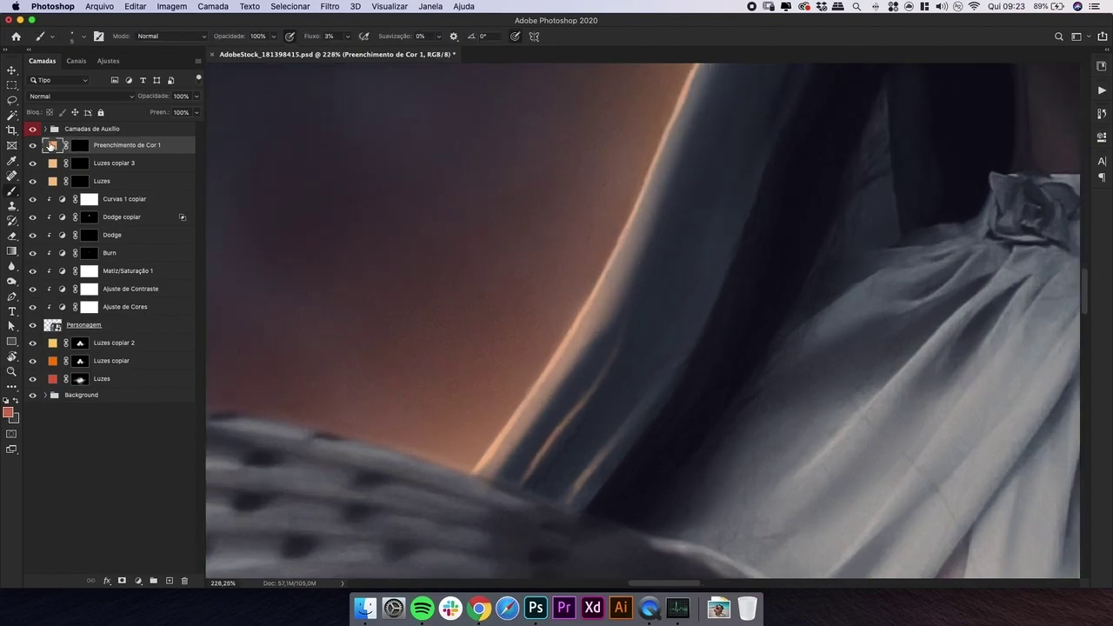
pyautogui.doubleClick(50, 146)
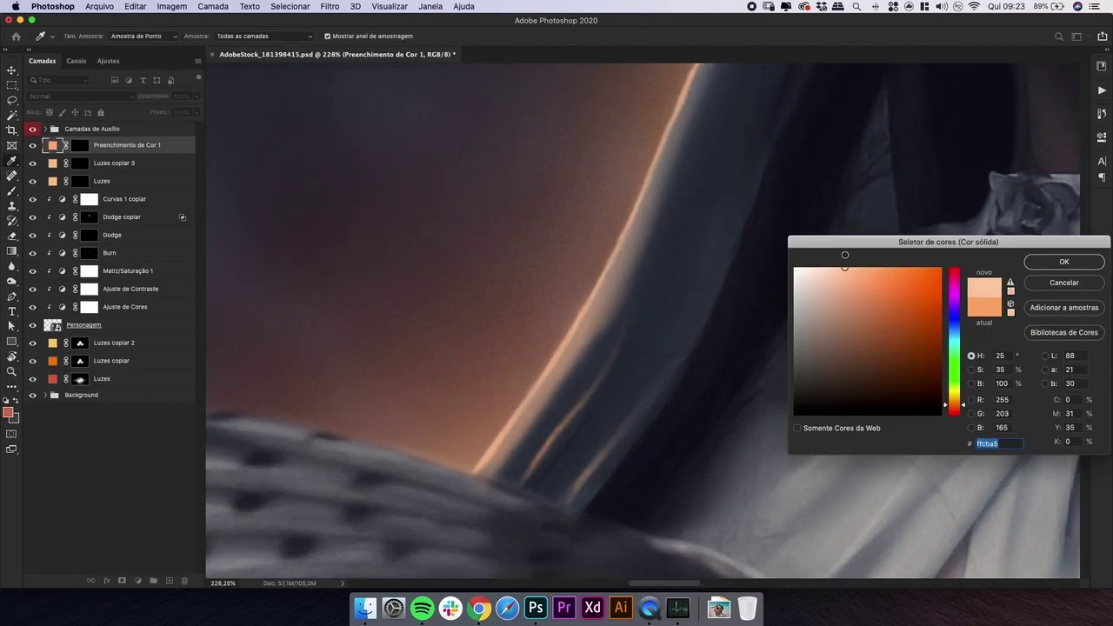
pyautogui.click(1062, 263)
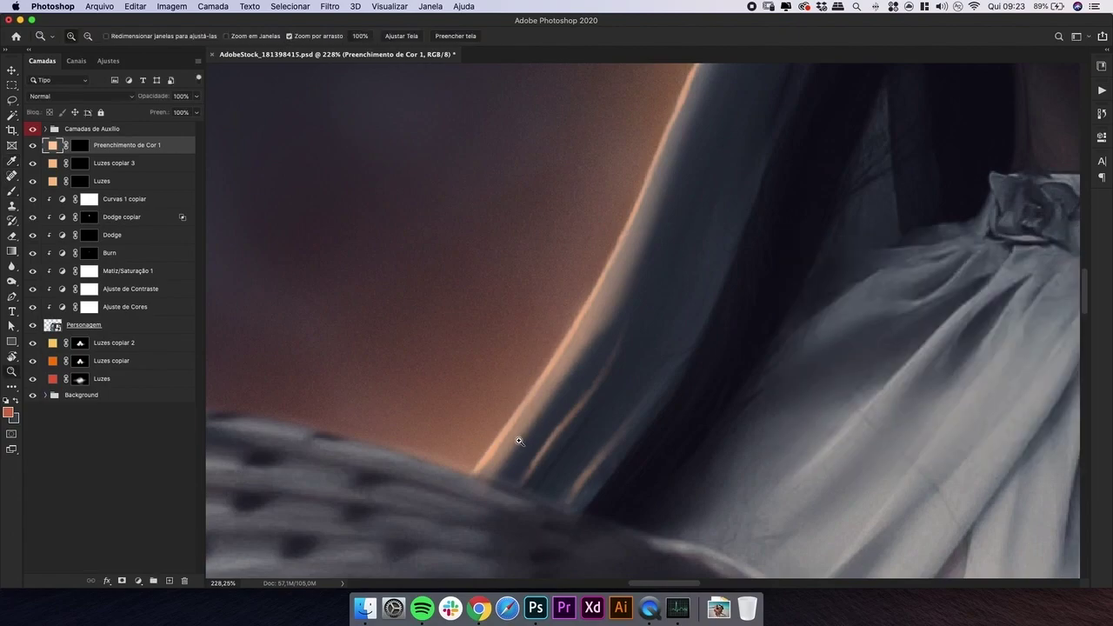
# - Paint a fine bright highlight along the first lower hood streak on the Preenchimento de Cor 1 mask at 3% flow
pyautogui.scroll(2, 529, 440)
pyautogui.click(78, 146)
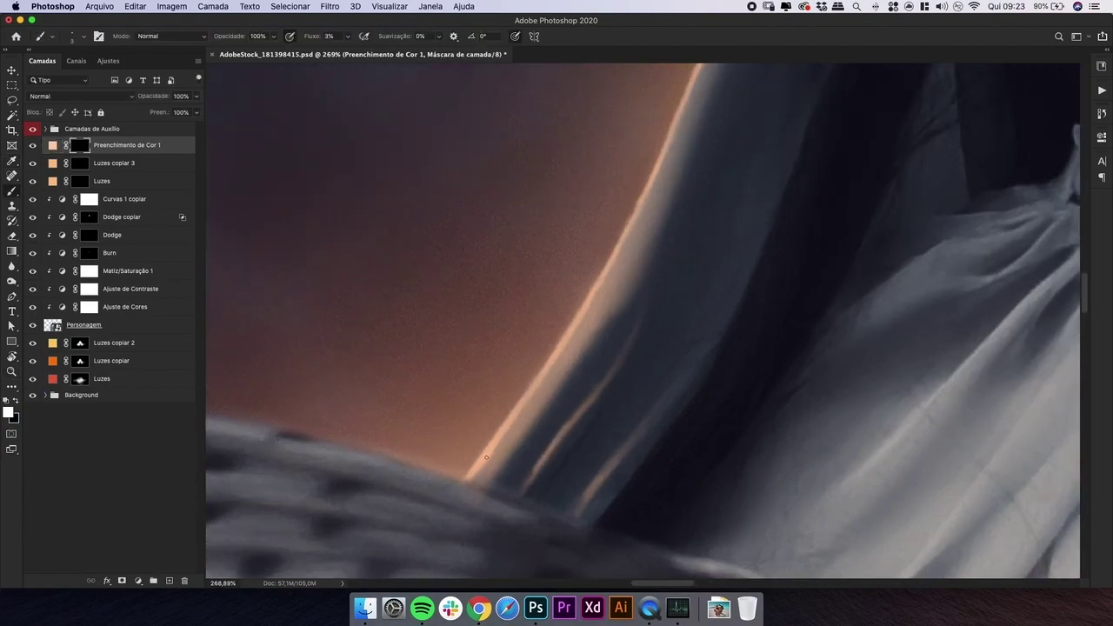
pyautogui.press('x')
pyautogui.press('x')
pyautogui.moveTo(537, 470)
pyautogui.mouseDown()
pyautogui.moveTo(594, 400)
pyautogui.moveTo(547, 460)
pyautogui.mouseUp()
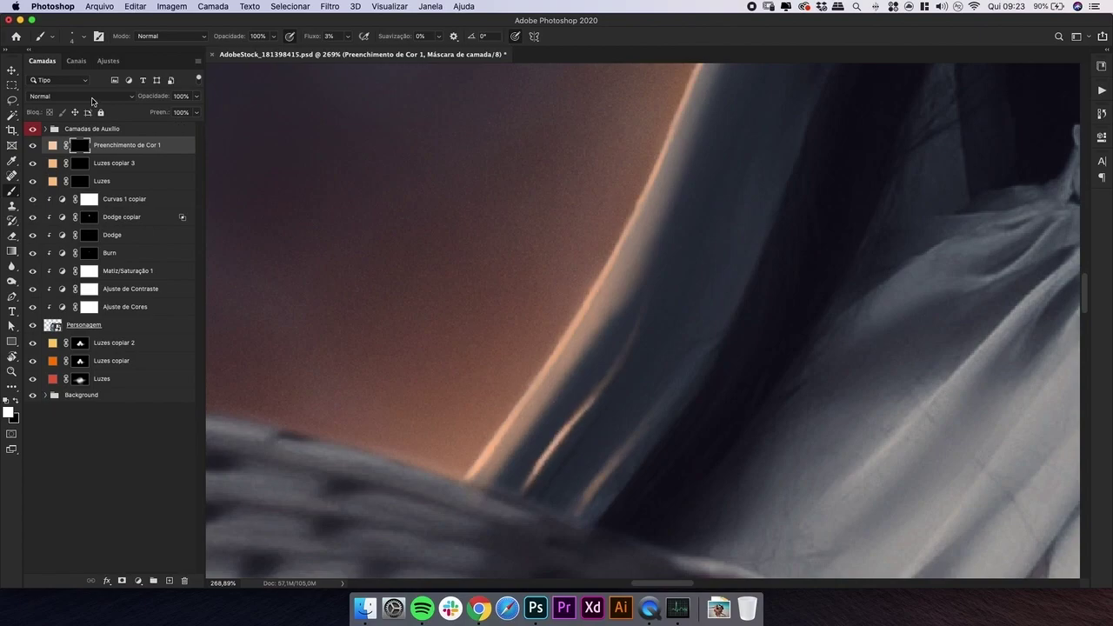
# - Change the Preenchimento de Cor 1 fill to a paler peach and paint a highlight over the second hood streak on its mask
pyautogui.doubleClick(53, 146)
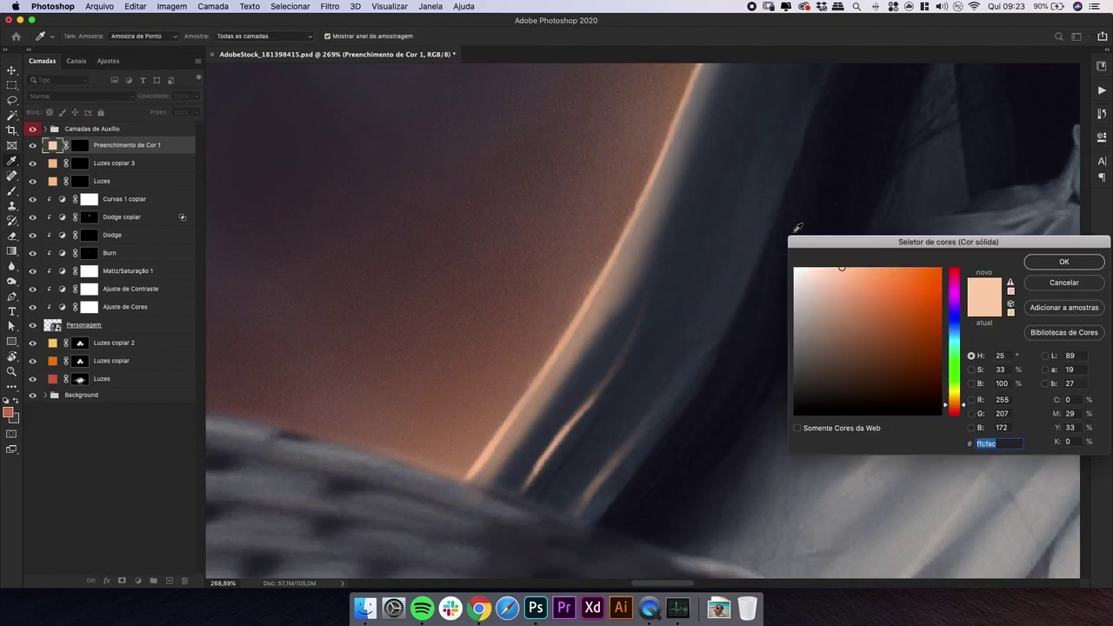
pyautogui.moveTo(842, 267); pyautogui.dragTo(825, 257)
pyautogui.click(1099, 262)
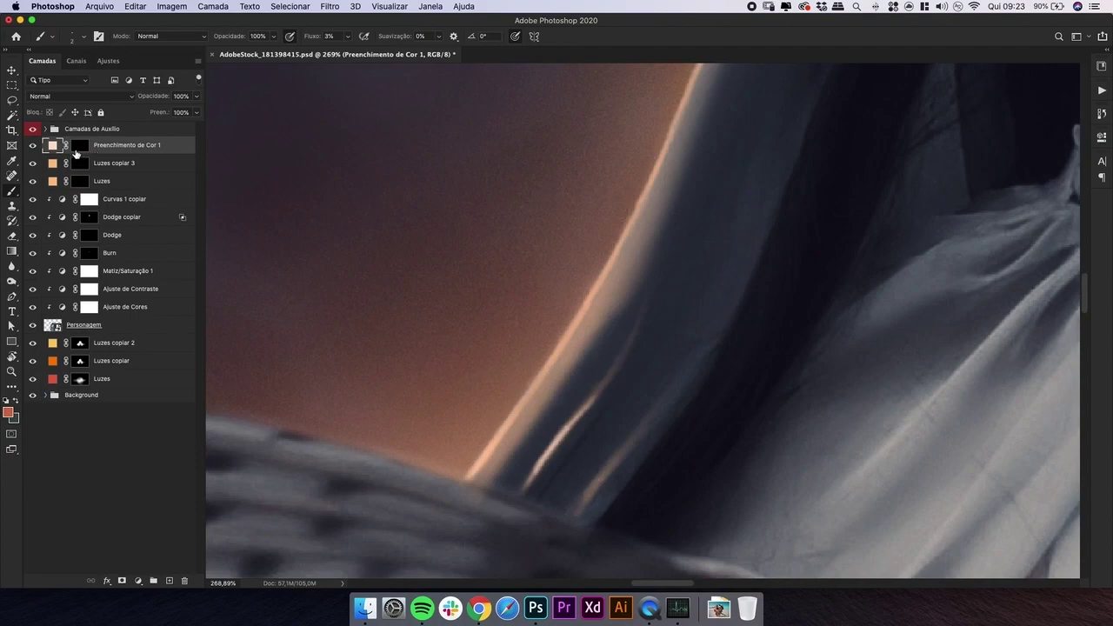
pyautogui.click(78, 148)
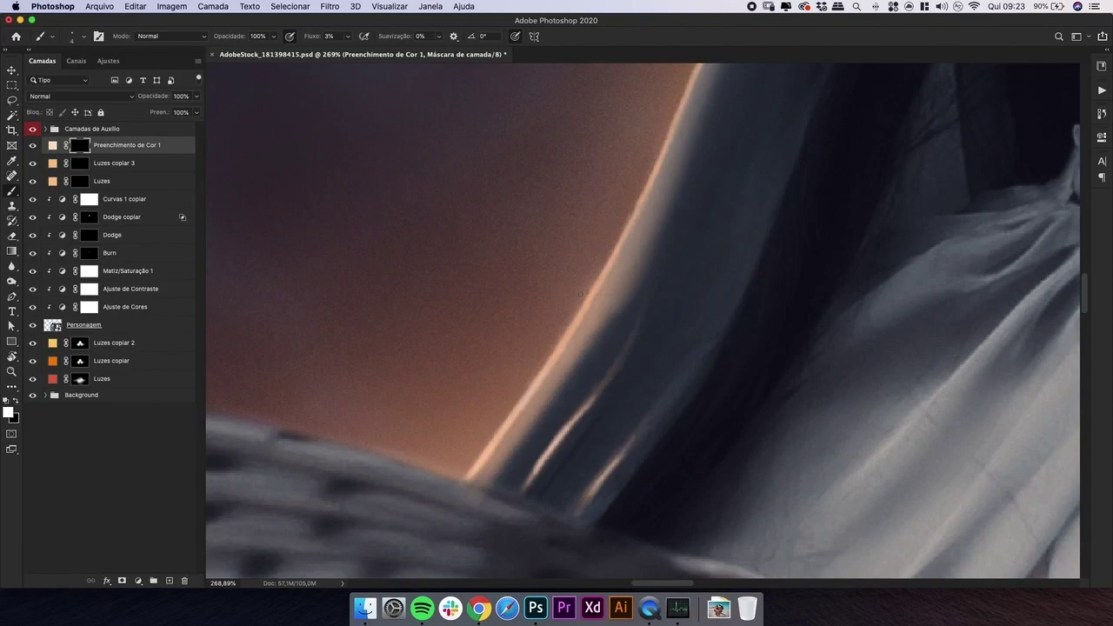
# - Examine the hood streak highlights at the scale of the whole image
pyautogui.press('super+minus')
pyautogui.press('super+minus')
pyautogui.press('super+minus')
pyautogui.press('super+minus')
pyautogui.press('super+minus')
pyautogui.press('super+minus')
pyautogui.press('super+minus')
# - Paint pale peach highlights along the lower left hood edge, starting above the wing, on the Preenchimento de Cor 1 mask
pyautogui.press('super+plus')
pyautogui.press('super+plus')
pyautogui.press('super+plus')
pyautogui.press('super+plus')
pyautogui.press('super+plus')
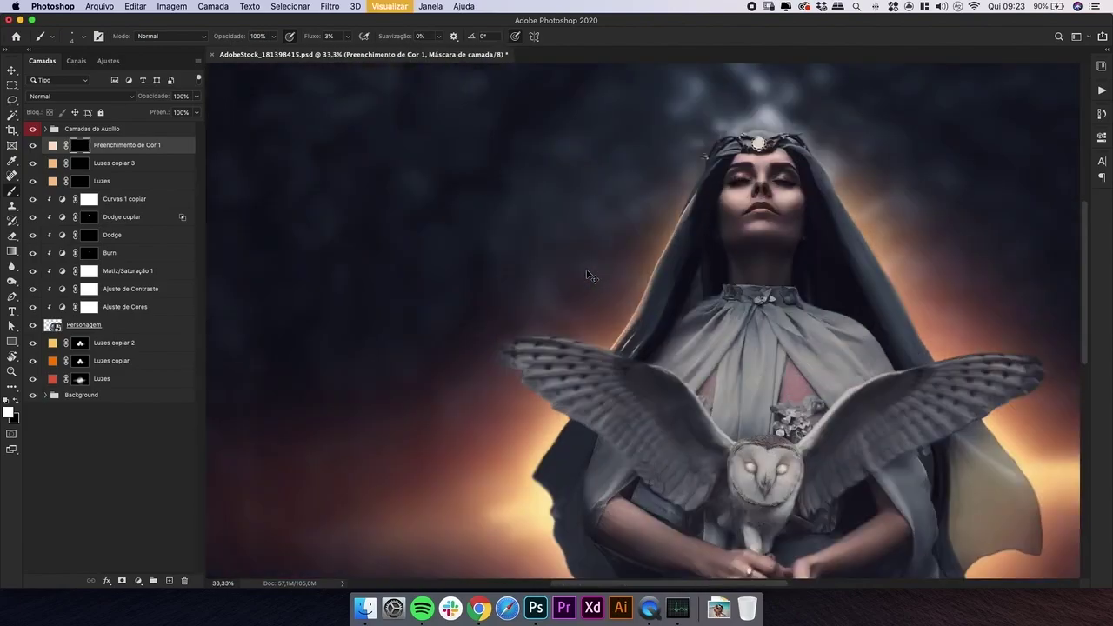
pyautogui.press('super+plus')
pyautogui.press('super+plus')
pyautogui.moveTo(512, 509); pyautogui.dragTo(522, 491)
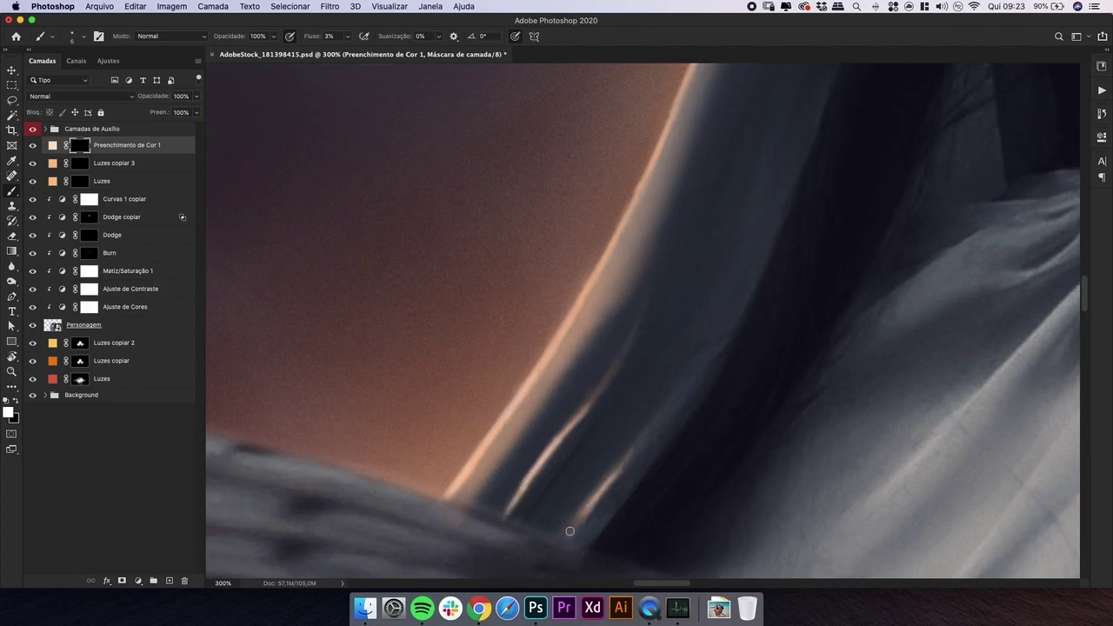
pyautogui.press(']')
pyautogui.press(']')
pyautogui.press(']')
pyautogui.press(']')
pyautogui.moveTo(542, 403); pyautogui.dragTo(671, 221)
pyautogui.moveTo(517, 435); pyautogui.dragTo(544, 394)
# - Paint a pale highlight inside the hood edge farther up and trim it with a 45 px eraser on the Preenchimento de Cor 1 mask
pyautogui.press('z')
pyautogui.moveTo(616, 381); pyautogui.dragTo(548, 381)
pyautogui.moveTo(635, 339); pyautogui.dragTo(648, 339)
pyautogui.press('b')
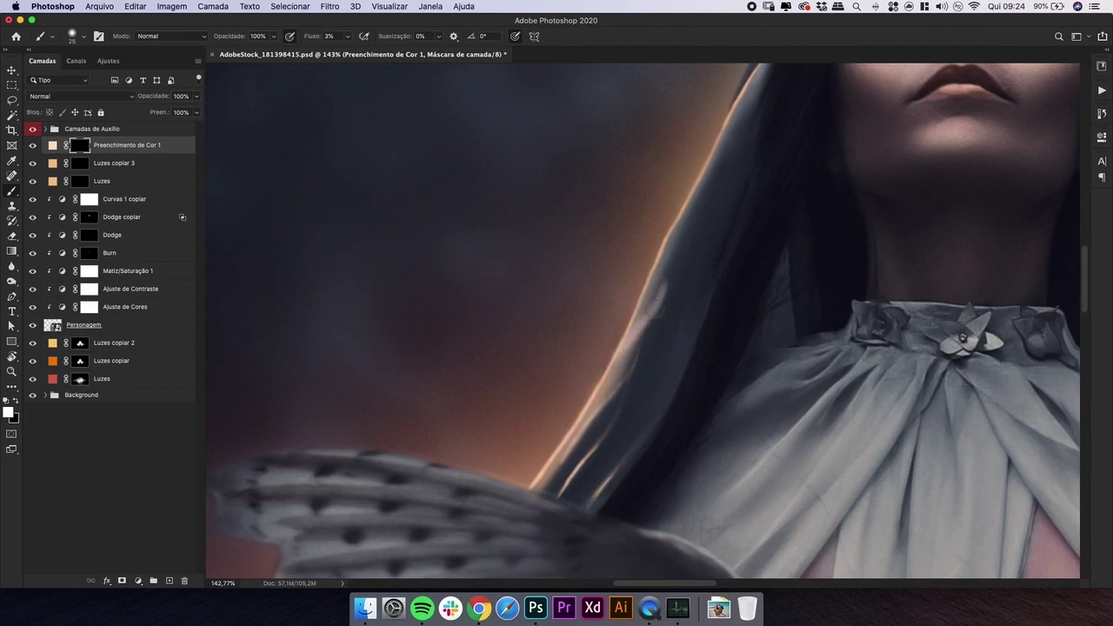
pyautogui.press('x')
pyautogui.press('x')
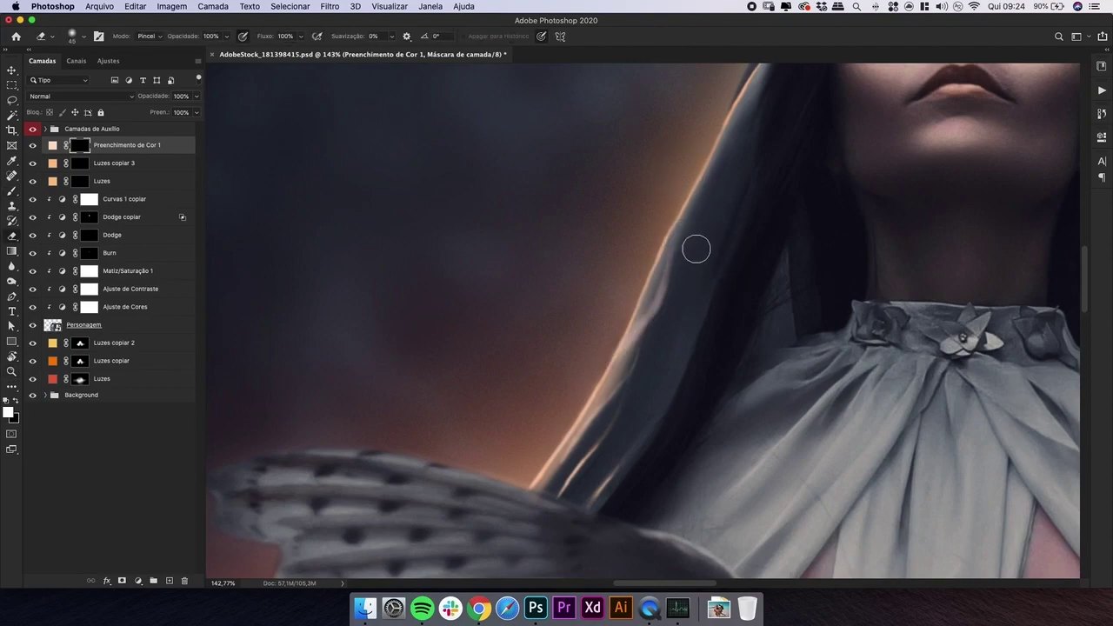
# - Paint a thin curved orange streak around the pale highlight inside the left hood edge, on the Luzes copiar 3 mask
pyautogui.hotkey('alt', '[')
pyautogui.press('z')
pyautogui.moveTo(641, 291); pyautogui.dragTo(661, 291)
pyautogui.press('b')
pyautogui.moveTo(654, 361); pyautogui.dragTo(707, 199)
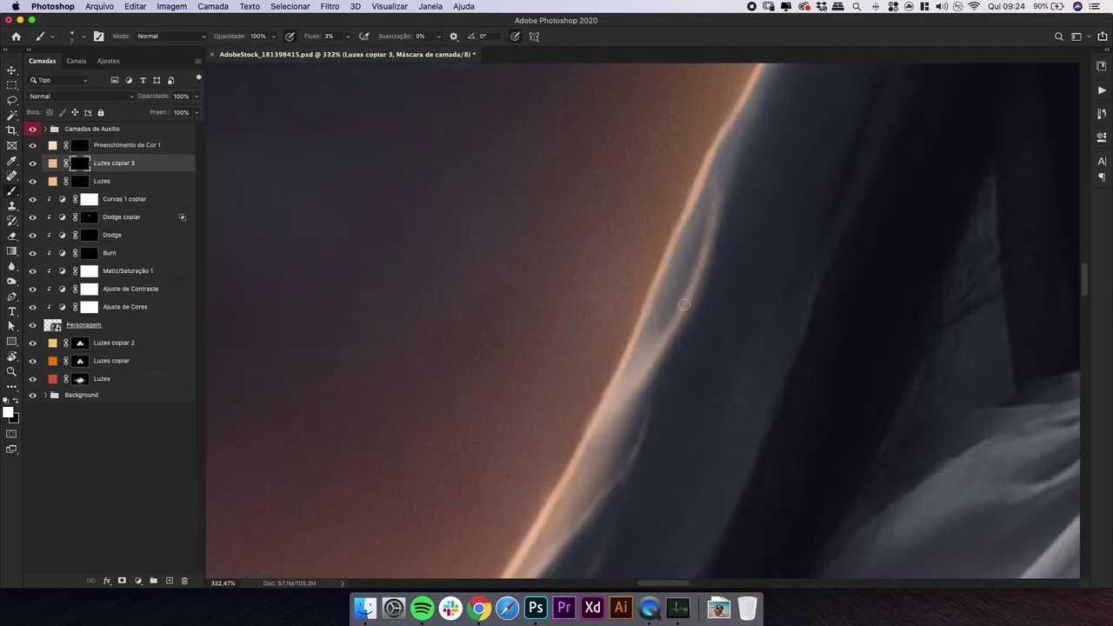
# - Paint another orange fold streak higher on the left hood and erase its excess on the Luzes copiar 3 mask
pyautogui.press('super+minus')
pyautogui.press('super+minus')
pyautogui.press('super+minus')
pyautogui.press('super+minus')
pyautogui.press('super+plus')
pyautogui.press('super+plus')
pyautogui.press('super+plus')
pyautogui.moveTo(739, 182); pyautogui.dragTo(646, 396)
pyautogui.press('e')
pyautogui.moveTo(676, 442); pyautogui.dragTo(694, 308)
# - Paint fine pale highlights over the upper left hood folds on the Preenchimento de Cor 1 mask
pyautogui.press('super+0')
pyautogui.press('z')
pyautogui.moveTo(760, 316); pyautogui.dragTo(826, 317)
pyautogui.moveTo(32, 145)
pyautogui.mouseDown()
pyautogui.moveTo(32, 181)
pyautogui.moveTo(33, 145)
pyautogui.mouseUp()
pyautogui.moveTo(561, 298); pyautogui.dragTo(643, 297)
pyautogui.click(80, 145)
pyautogui.press('b')
pyautogui.moveTo(593, 228)
pyautogui.mouseDown()
pyautogui.moveTo(566, 315)
pyautogui.moveTo(543, 290)
pyautogui.moveTo(608, 186)
pyautogui.mouseUp()
pyautogui.moveTo(602, 181); pyautogui.dragTo(570, 238)
pyautogui.press('super+minus')
pyautogui.press('super+minus')
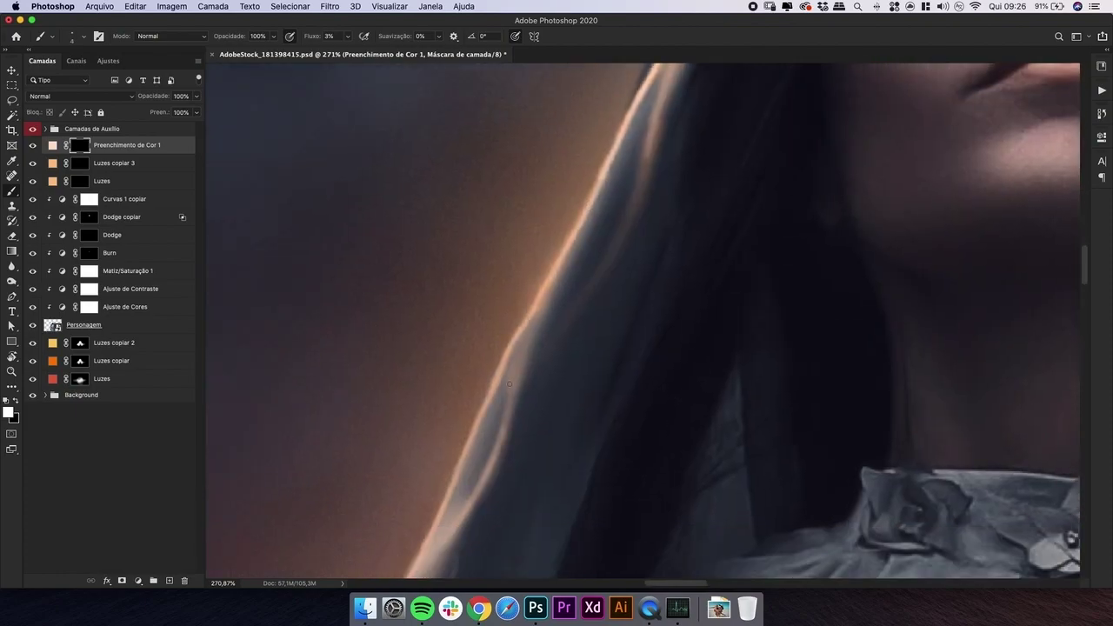
# - Save the document with the rim light painted along the hood's edge
pyautogui.press('super+minus')
pyautogui.press('super+minus')
pyautogui.press('super+minus')
pyautogui.press('super+minus')
pyautogui.press('super+minus')
pyautogui.press('z')
pyautogui.moveTo(626, 234); pyautogui.dragTo(791, 233)
pyautogui.press('super+s')
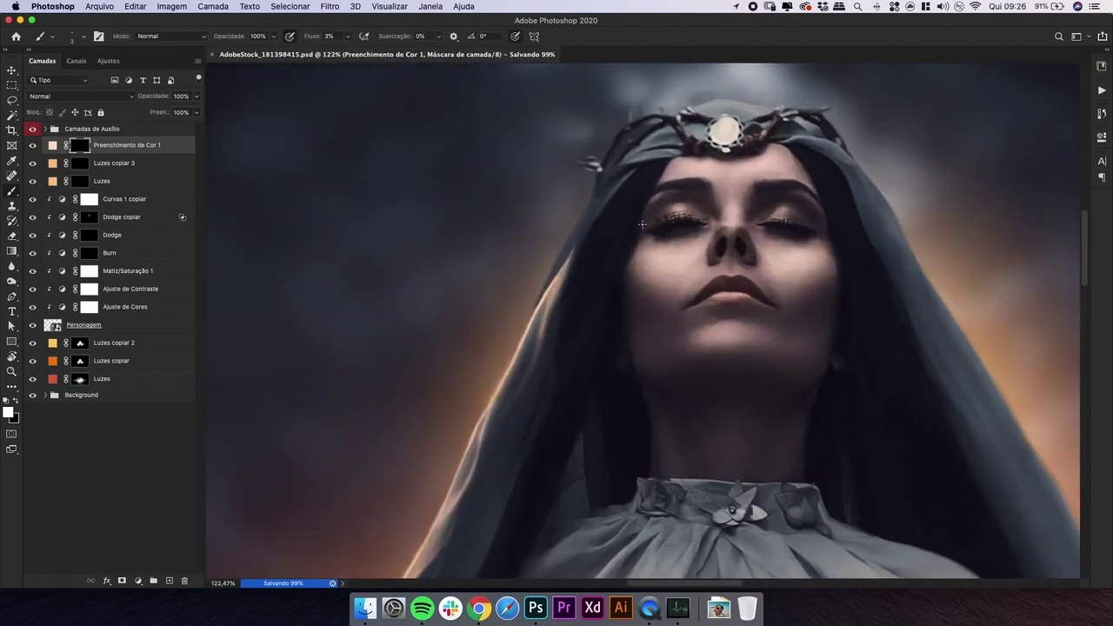
# - Paint thin warm light strands over the dark hair beside the face on the mask of the upper Luzes layer
pyautogui.click(80, 181)
pyautogui.press('z')
pyautogui.moveTo(565, 239); pyautogui.dragTo(627, 249)
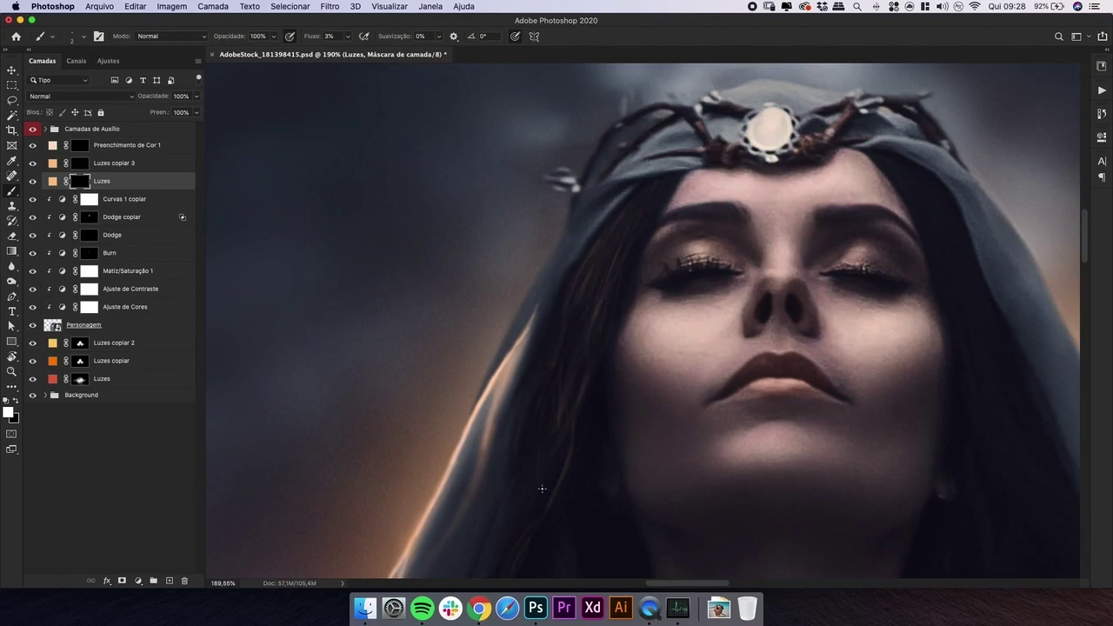
pyautogui.moveTo(539, 450); pyautogui.dragTo(556, 263)
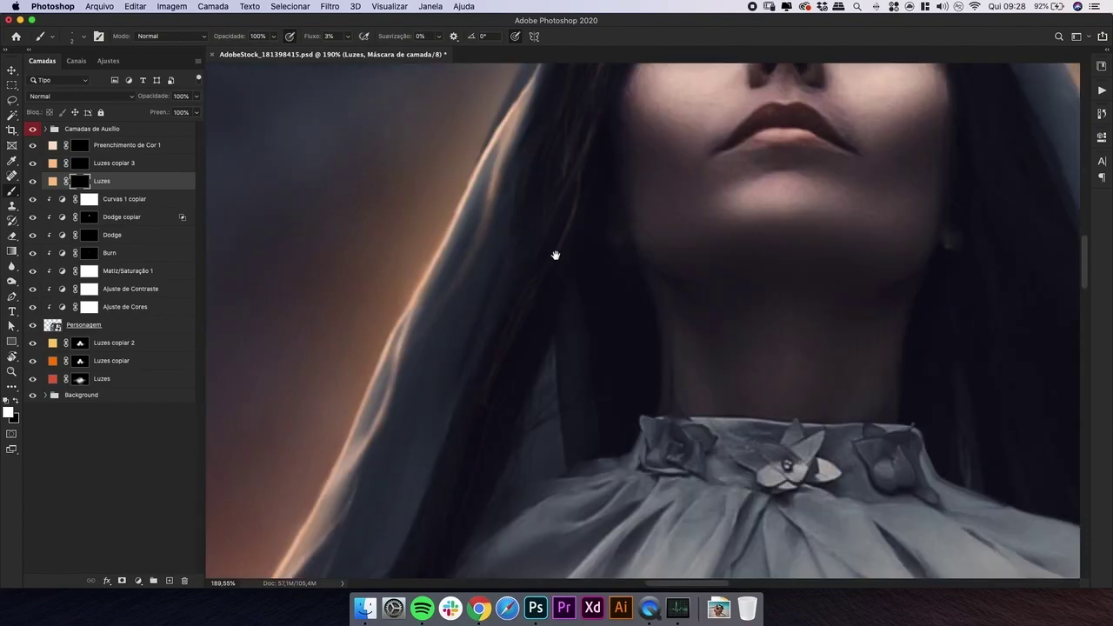
pyautogui.moveTo(480, 477); pyautogui.dragTo(526, 374)
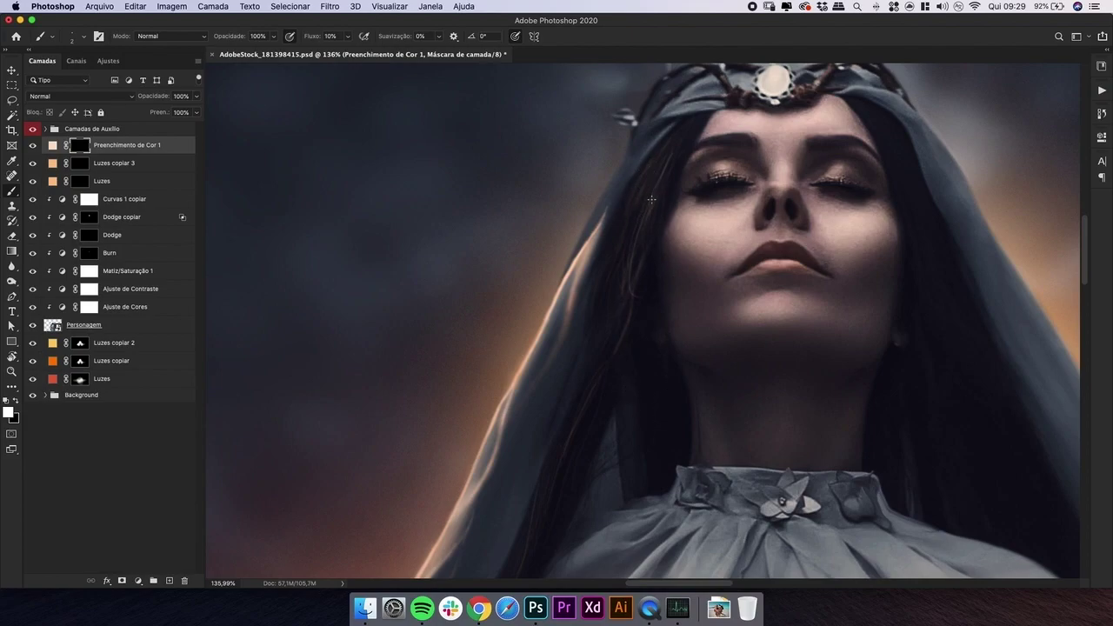
# - Undo the last three brush strokes on the Preenchimento de Cor 1 mask
pyautogui.press('super+minus')
pyautogui.press('super+minus')
pyautogui.press('super+plus')
pyautogui.press('super+plus')
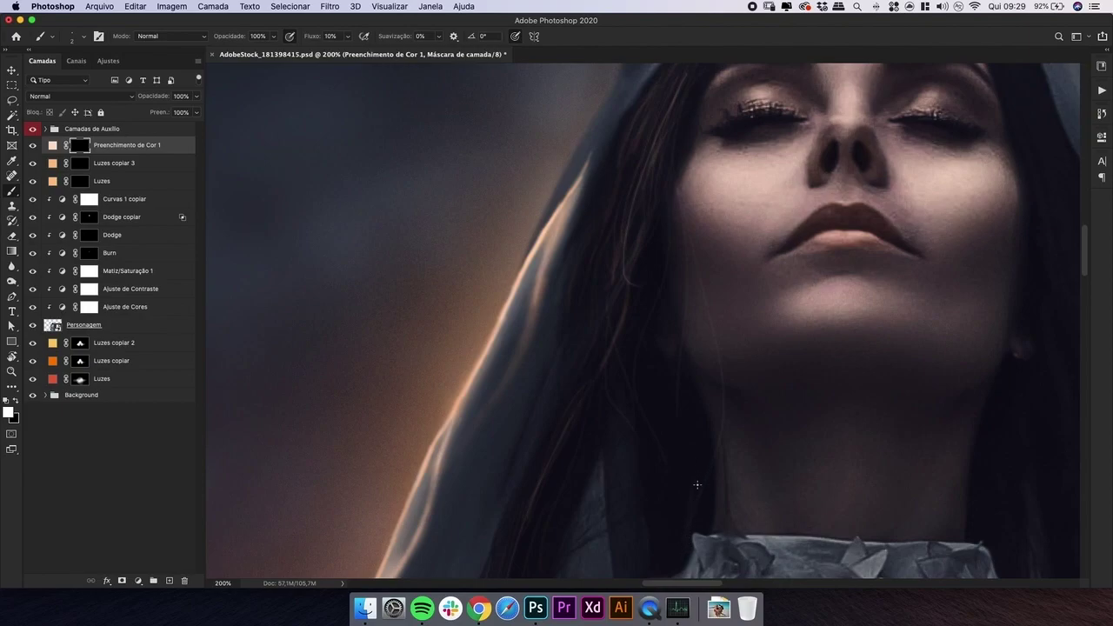
pyautogui.press('super+z')
pyautogui.press('super+z')
pyautogui.press('super+z')
# - Examine the hair and hood highlights at full-figure and close-up scale
pyautogui.press('super+minus')
pyautogui.press('super+minus')
pyautogui.press('super+minus')
pyautogui.press('super+minus')
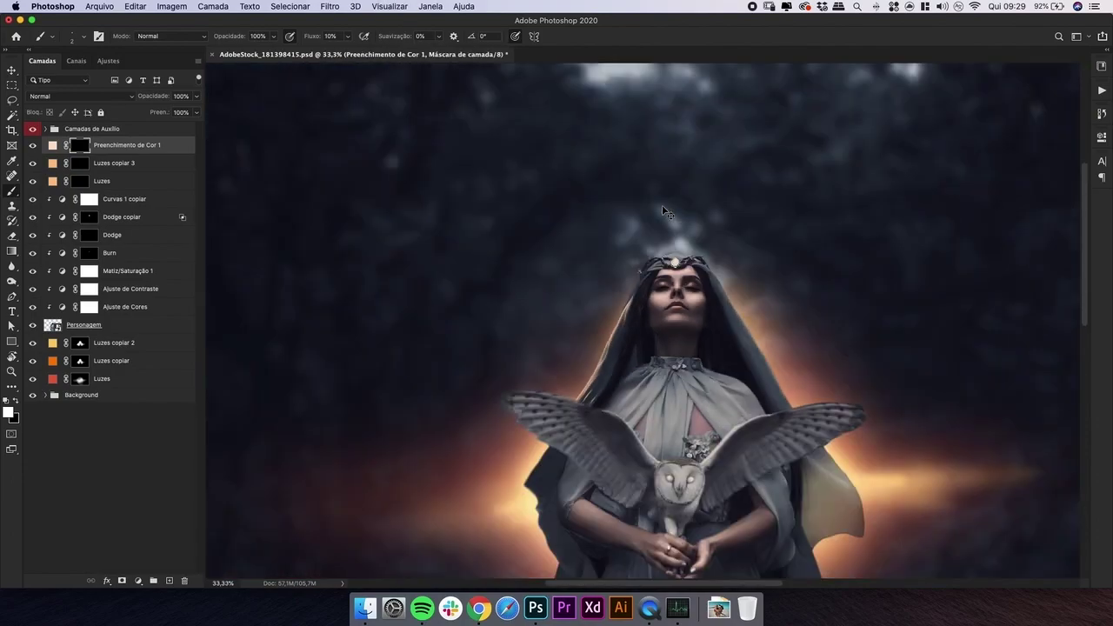
pyautogui.press('super+plus')
pyautogui.press('super+plus')
pyautogui.press('super+plus')
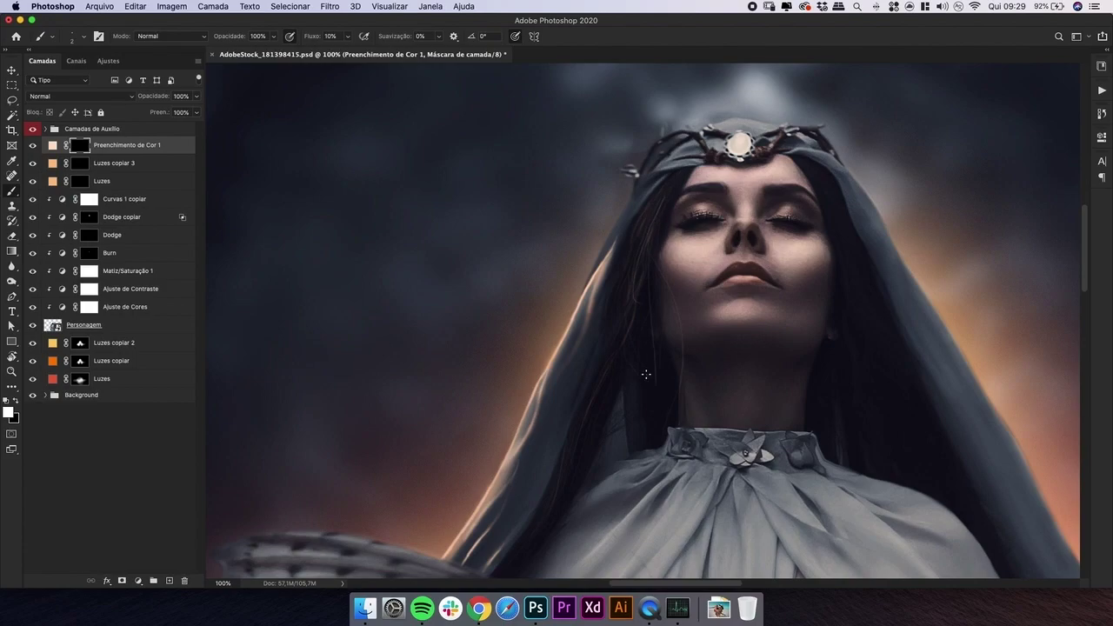
pyautogui.press('super+minus')
pyautogui.press('super+minus')
pyautogui.press('super+minus')
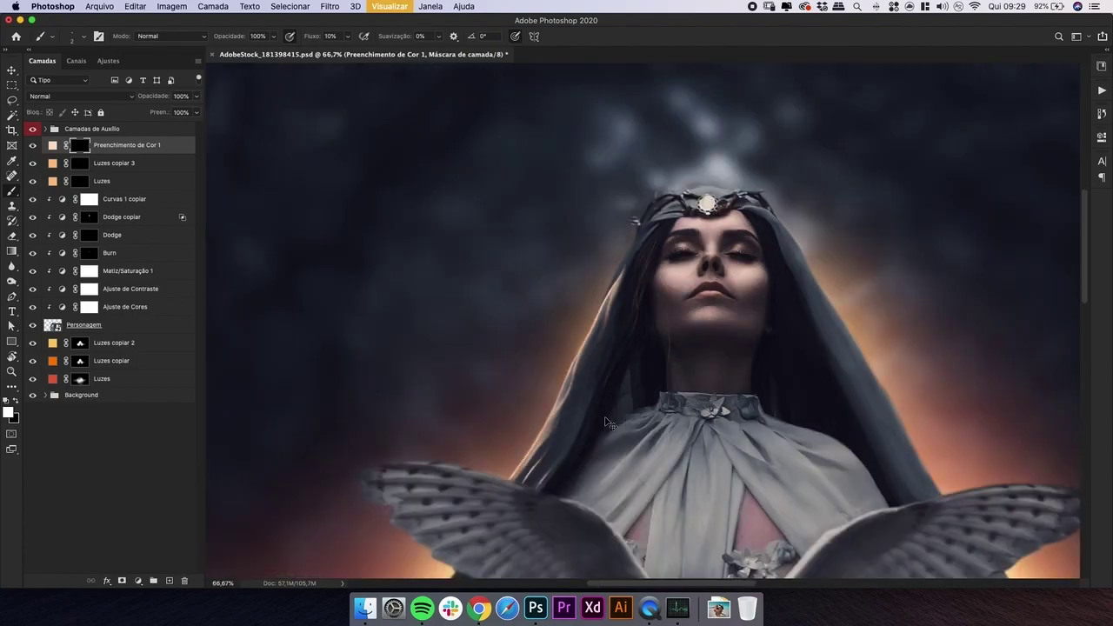
pyautogui.press('super+plus')
pyautogui.press('super+plus')
pyautogui.press('super+plus')
pyautogui.press('super+plus')
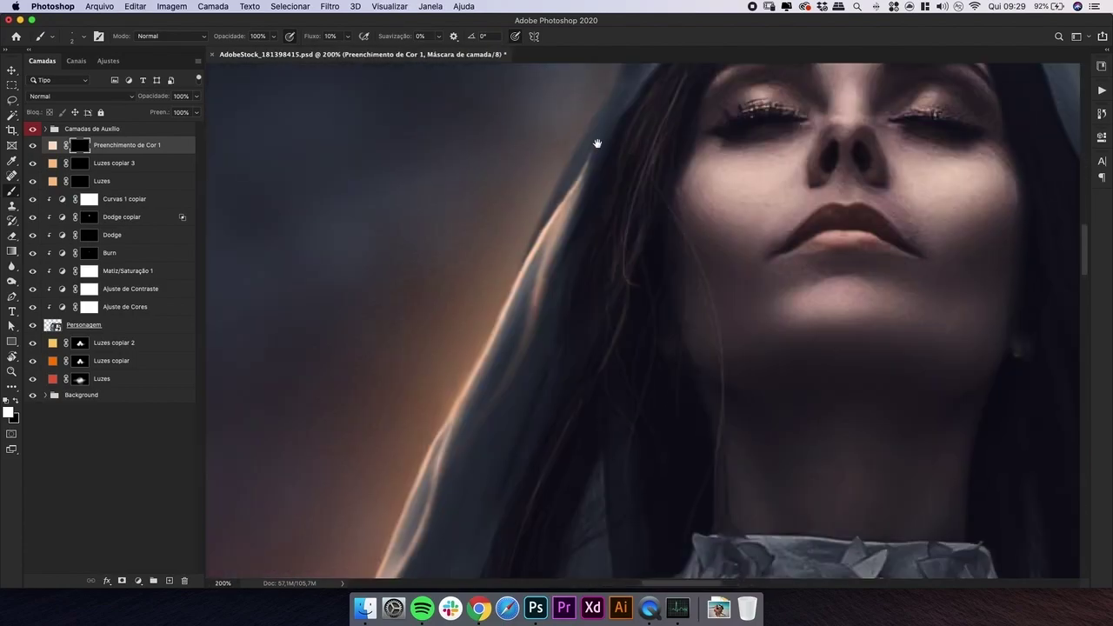
# - Paint warm highlights on the hood's lower folds and along one shoulder fold of the dress on the Luzes copiar 3 mask
pyautogui.moveTo(598, 143); pyautogui.dragTo(558, 247)
pyautogui.click(88, 185)
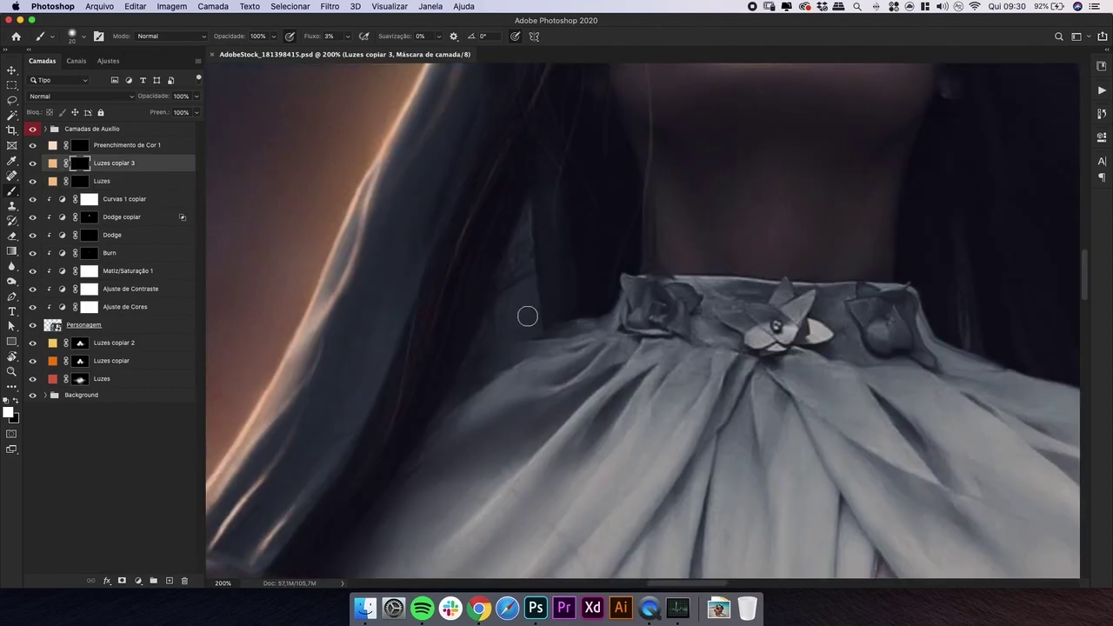
pyautogui.hscroll(-3, 579, 267)
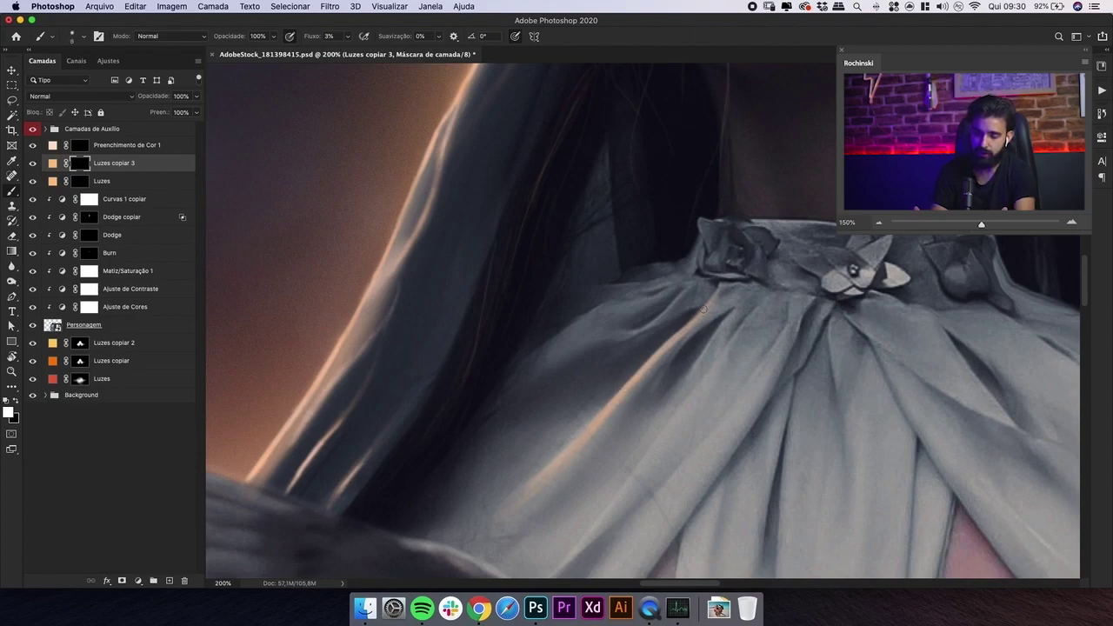
# - Thin and fade the dress fold's highlight with the Eraser, checking it at overall scale
pyautogui.press('e')
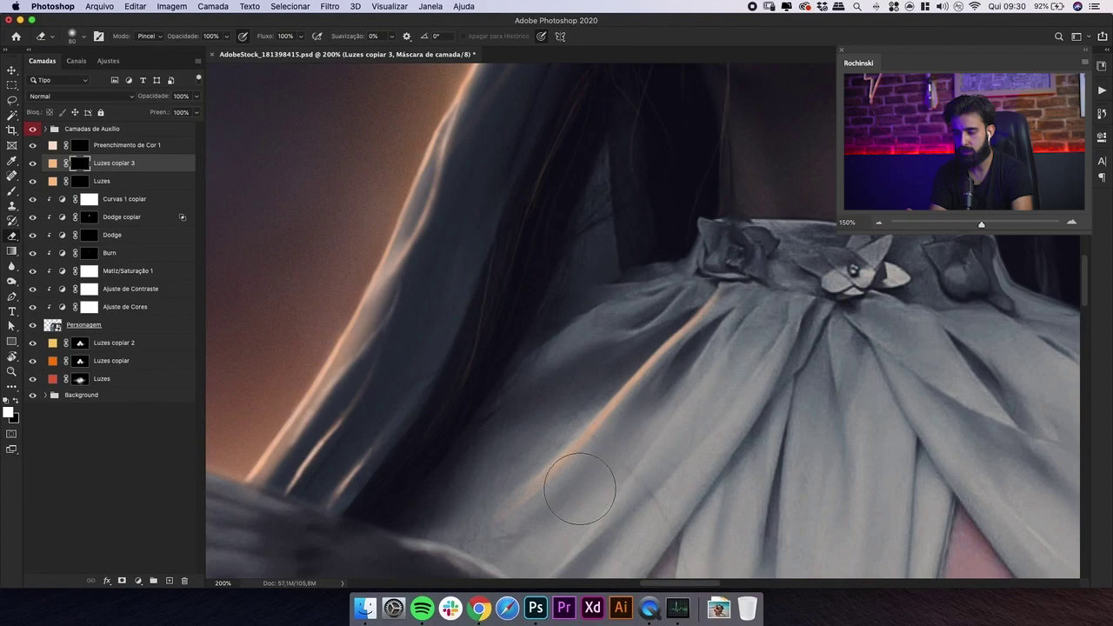
pyautogui.press('super+minus')
pyautogui.press('super+minus')
pyautogui.press('super+minus')
pyautogui.press('super+minus')
pyautogui.press('super+plus')
pyautogui.press('super+plus')
pyautogui.press('super+plus')
pyautogui.press('super+plus')
# - Paint a soft warm highlight along the uppermost shoulder fold of the dress with the Brush at 3% flow
pyautogui.press('b')
pyautogui.press(']')
pyautogui.press(']')
pyautogui.press(']')
pyautogui.press(']')
pyautogui.press(']')
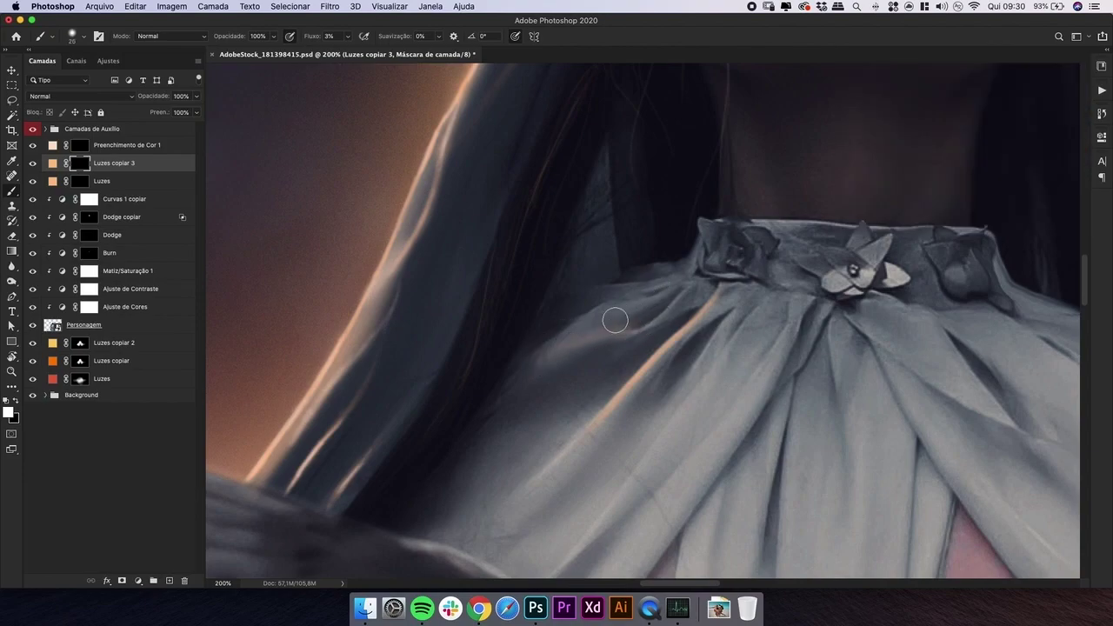
pyautogui.press('[')
pyautogui.press('[')
pyautogui.press('[')
pyautogui.press('[')
pyautogui.press('[')
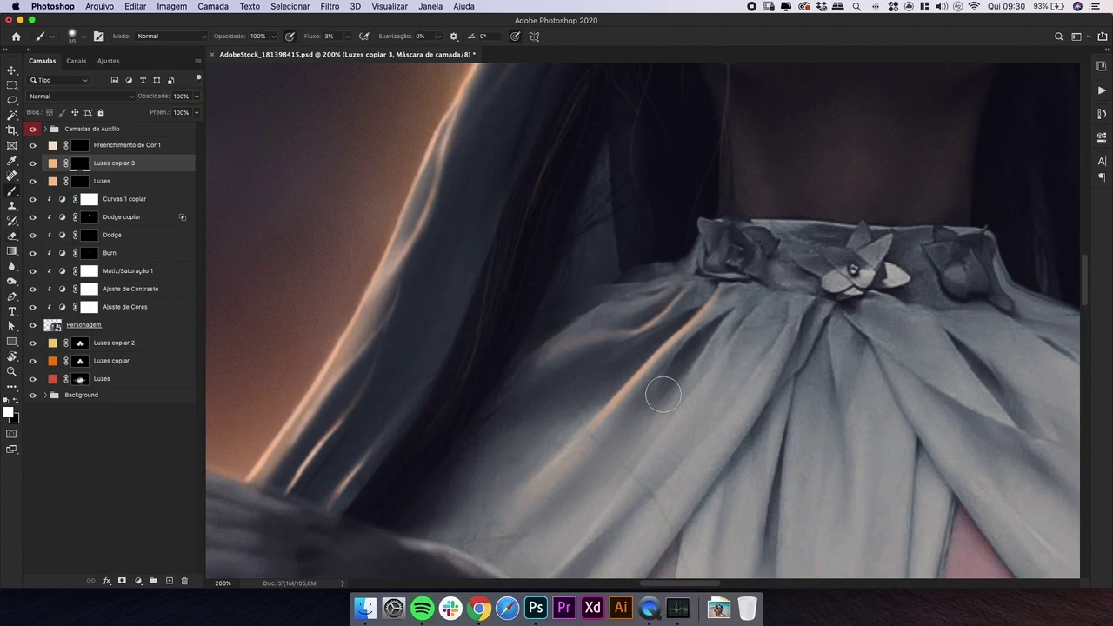
# - Paint highlights along the next two dress folds toward the central collar flower, using the Preenchimento de Cor 1 mask
pyautogui.press('e')
pyautogui.hotkey('alt', ']')
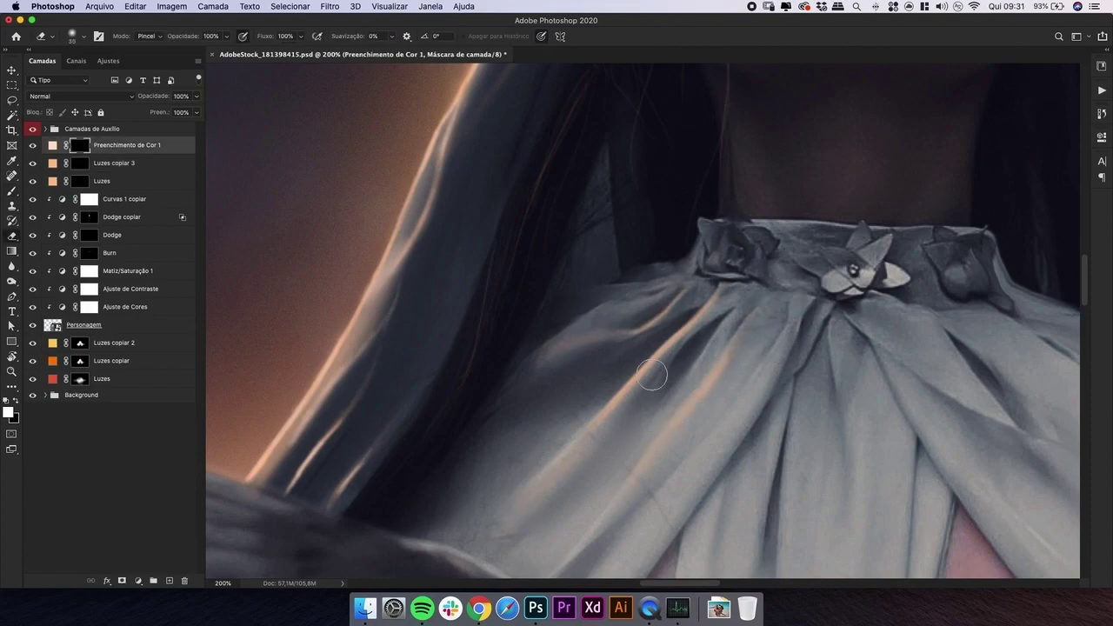
pyautogui.press('x')
pyautogui.press('b')
pyautogui.moveTo(650, 460); pyautogui.dragTo(690, 395)
pyautogui.press(']')
pyautogui.moveTo(709, 478); pyautogui.dragTo(787, 339)
pyautogui.moveTo(737, 430); pyautogui.dragTo(666, 522)
pyautogui.hotkey('alt', '[')
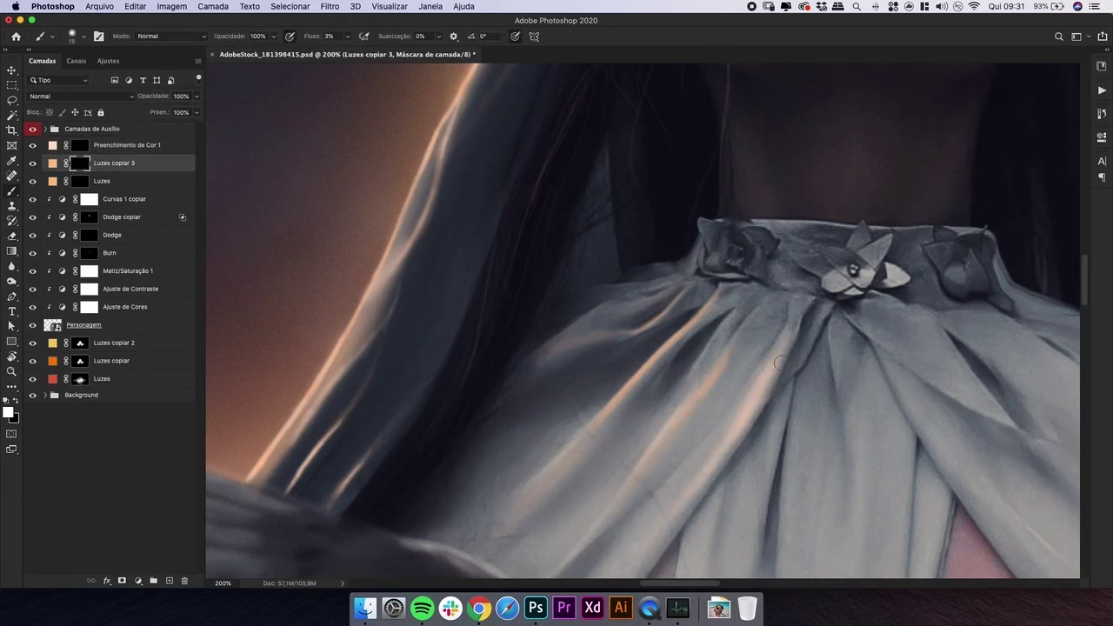
# - Brush a broader soft warm glow between the dress's shoulder folds on the Luzes copiar 3 mask, enlarging the brush
pyautogui.moveTo(613, 383)
pyautogui.mouseDown()
pyautogui.moveTo(513, 388)
pyautogui.moveTo(570, 393)
pyautogui.mouseUp()
pyautogui.press(']')
pyautogui.press(']')
pyautogui.press(']')
pyautogui.press(']')
pyautogui.press(']')
pyautogui.press(']')
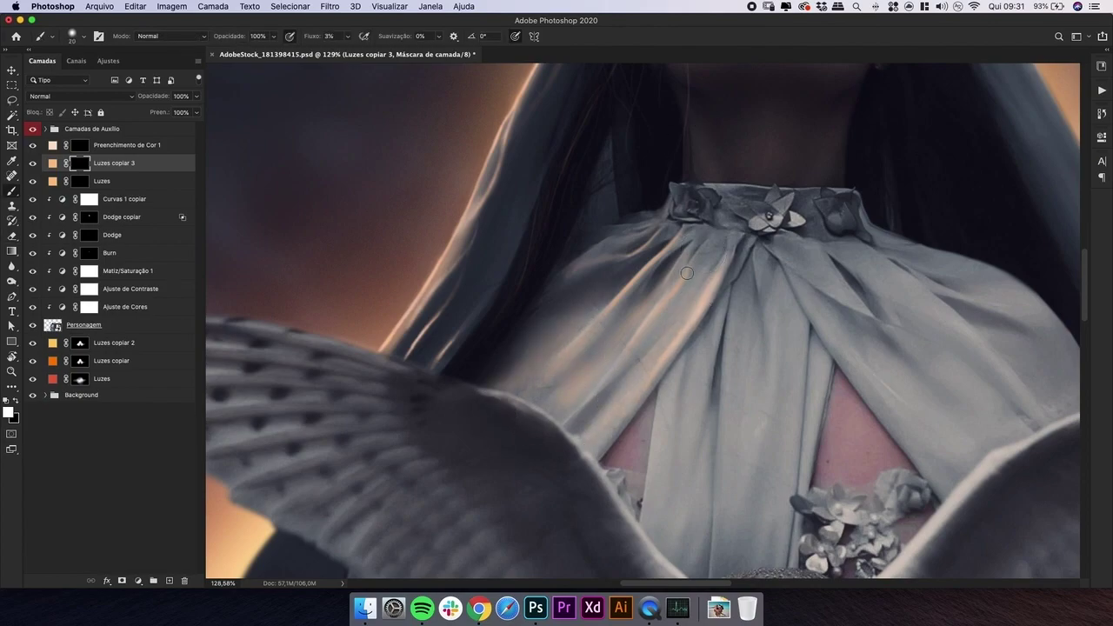
pyautogui.scroll(-5, 725, 153)
pyautogui.scroll(5, 600, 336)
pyautogui.press(']')
pyautogui.press(']')
pyautogui.press(']')
# - Paint fine pale highlights on the crests of the dress folds on the Preenchimento de Cor 1 mask with a smaller brush
pyautogui.click(80, 145)
pyautogui.moveTo(659, 307); pyautogui.dragTo(704, 307)
pyautogui.press('[')
pyautogui.press('[')
pyautogui.press('[')
pyautogui.press('[')
pyautogui.press('[')
pyautogui.press('[')
pyautogui.press('[')
pyautogui.press('[')
pyautogui.press('[')
pyautogui.moveTo(604, 388)
pyautogui.mouseDown()
pyautogui.moveTo(740, 253)
pyautogui.moveTo(628, 360)
pyautogui.mouseUp()
# - Add pale light strokes along the dress's shoulder folds below the collar with a larger brush
pyautogui.press(']')
pyautogui.press(']')
pyautogui.press(']')
pyautogui.press(']')
pyautogui.press(']')
pyautogui.press(']')
pyautogui.press(']')
pyautogui.moveTo(504, 284); pyautogui.dragTo(608, 213)
pyautogui.moveTo(539, 299); pyautogui.dragTo(633, 271)
pyautogui.moveTo(614, 231); pyautogui.dragTo(728, 188)
pyautogui.press('super+minus')
pyautogui.press('super+minus')
pyautogui.press('super+minus')
pyautogui.press('super+minus')
pyautogui.press('e')
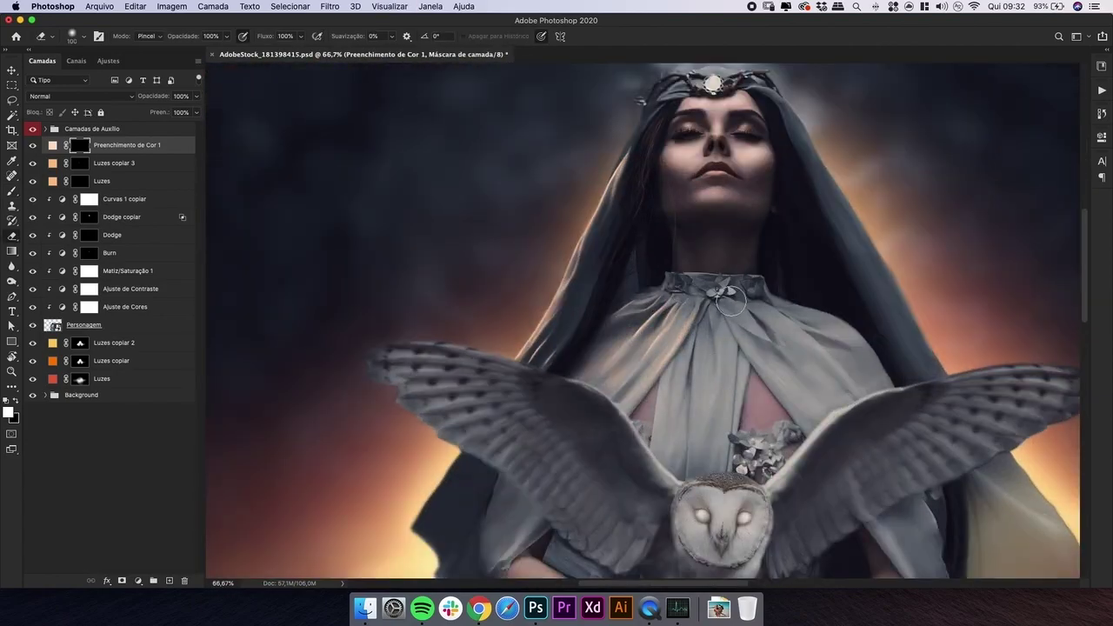
# - Paint a thin pale highlight down the dress fold just above the owl's wing on the Preenchimento de Cor 1 mask
pyautogui.hotkey('alt', '[')
pyautogui.press('b')
pyautogui.hotkey('ctrl', '+')
pyautogui.hotkey('ctrl', '+')
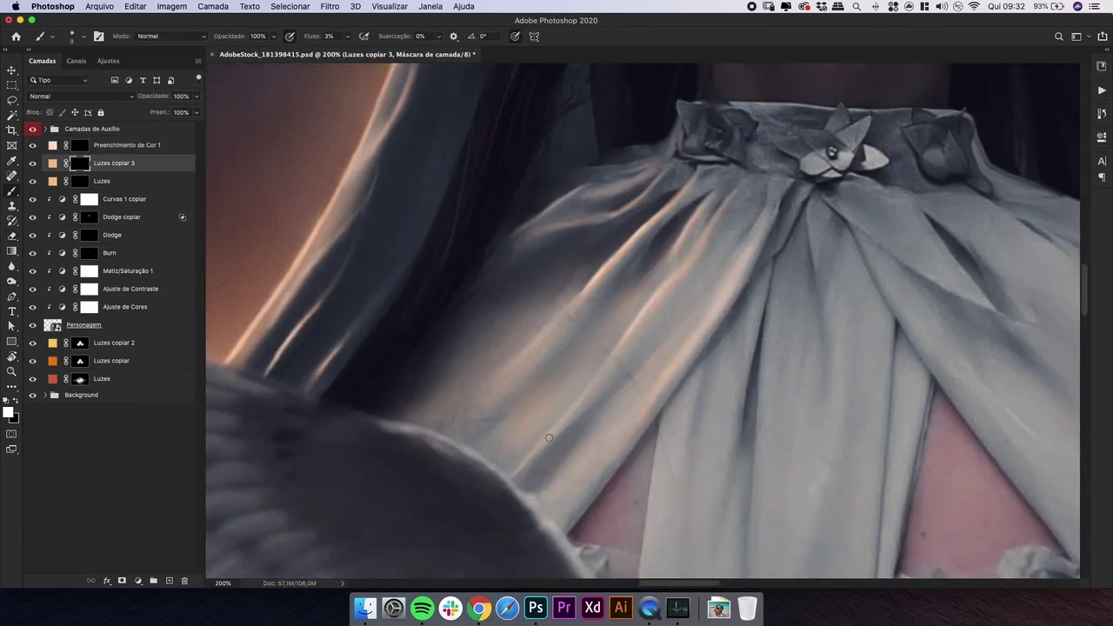
pyautogui.hotkey('alt', ']')
pyautogui.moveTo(532, 456)
pyautogui.mouseDown()
pyautogui.moveTo(639, 309)
pyautogui.moveTo(608, 371)
pyautogui.mouseUp()
# - Review the whole figure and compare it with the Preenchimento de Cor 1, Luzes copiar 3 and upper Luzes layers hidden and shown
pyautogui.hotkey('ctrl', '-')
pyautogui.hotkey('ctrl', '-')
pyautogui.hotkey('ctrl', '-')
pyautogui.hotkey('ctrl', '-')
pyautogui.hotkey('ctrl', '-')
pyautogui.hotkey('ctrl', '-')
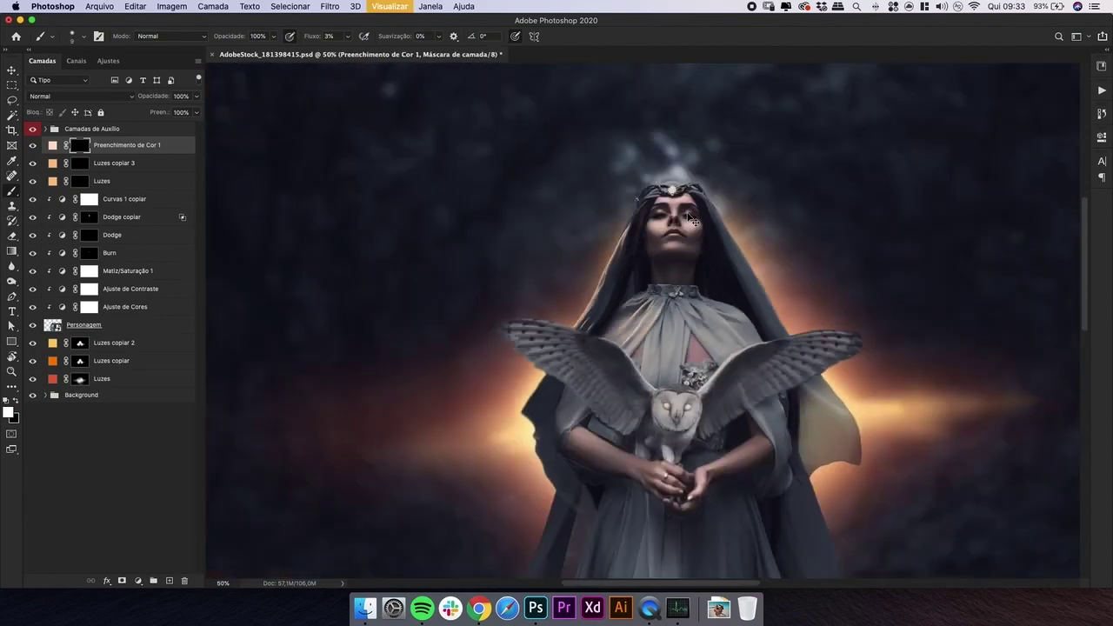
pyautogui.hotkey('ctrl', '-')
pyautogui.hotkey('ctrl', '+')
pyautogui.hotkey('ctrl', '+')
pyautogui.hotkey('ctrl', '+')
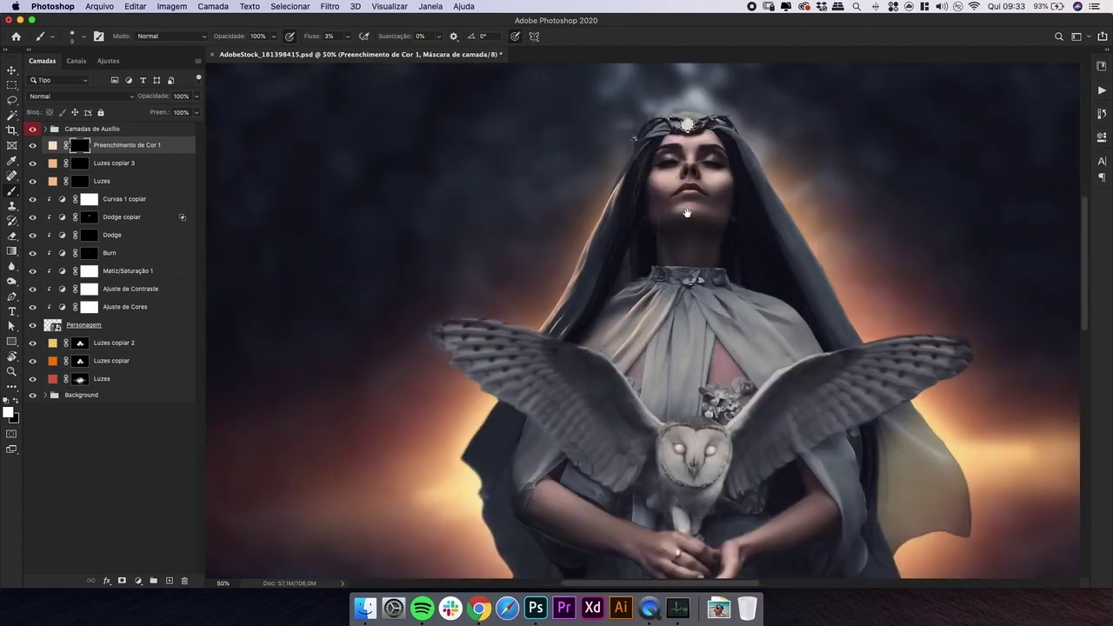
pyautogui.moveTo(769, 258); pyautogui.dragTo(736, 283)
pyautogui.press('z')
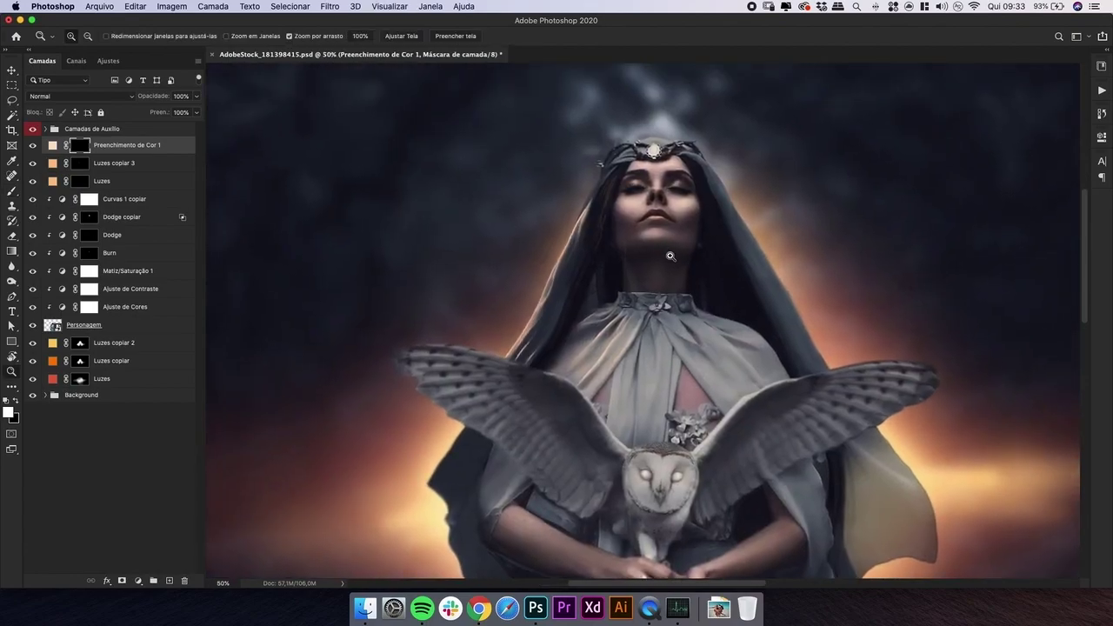
pyautogui.moveTo(669, 256); pyautogui.dragTo(695, 251)
pyautogui.press('b')
pyautogui.moveTo(32, 174); pyautogui.dragTo(33, 180)
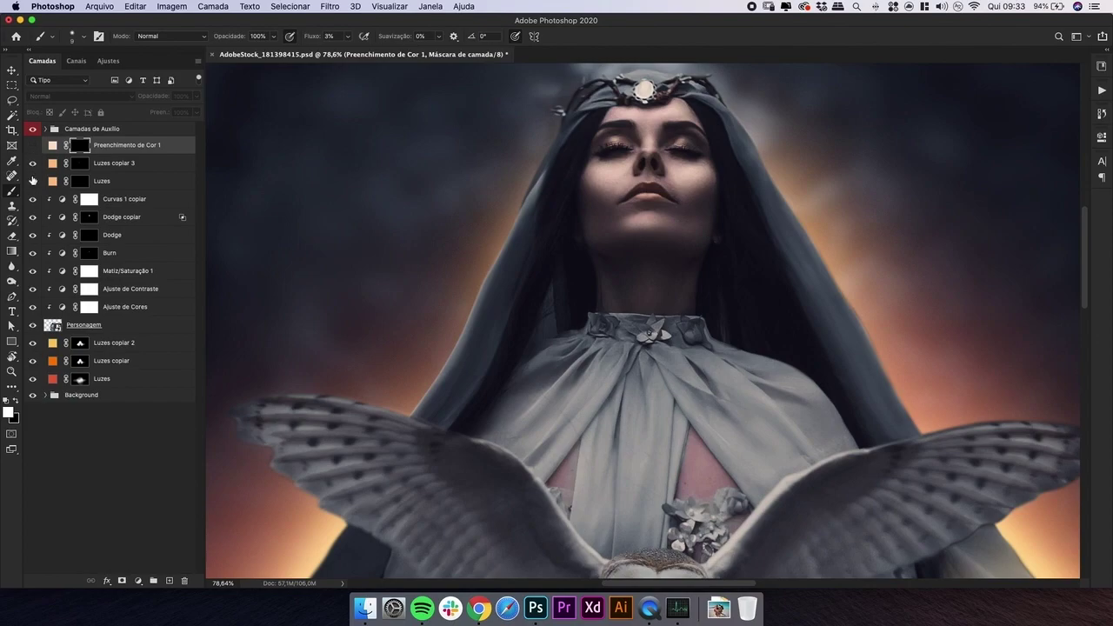
pyautogui.press('super+1')
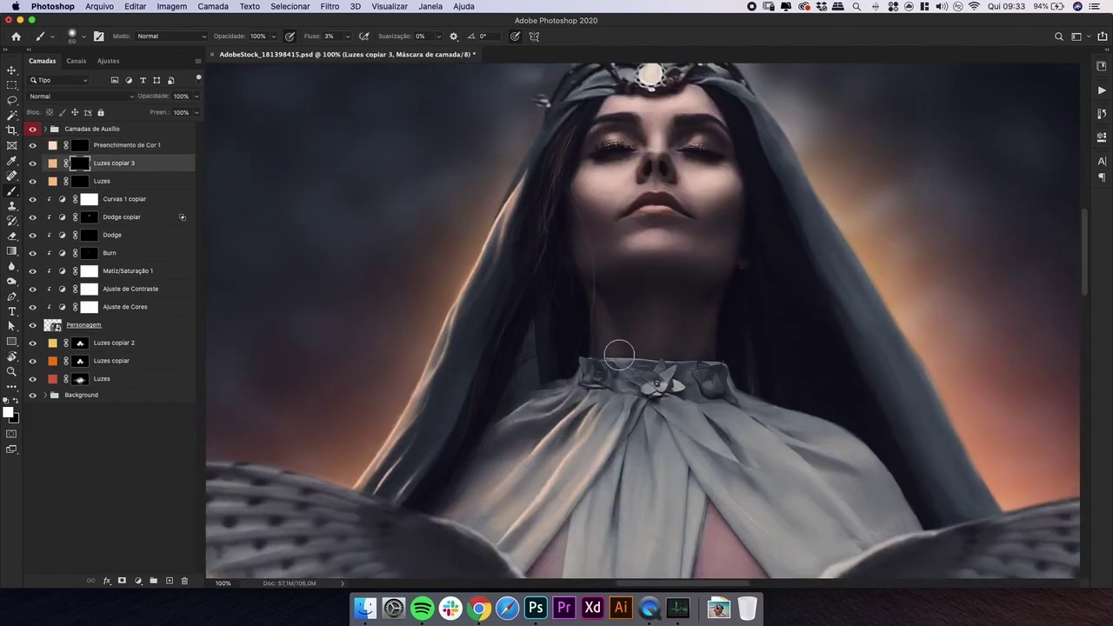
# - Paint a faint warm glow on the neck above the collar on the Luzes copiar 3 mask, adjusting the brush size
pyautogui.moveTo(621, 354); pyautogui.dragTo(610, 316)
pyautogui.press('e')
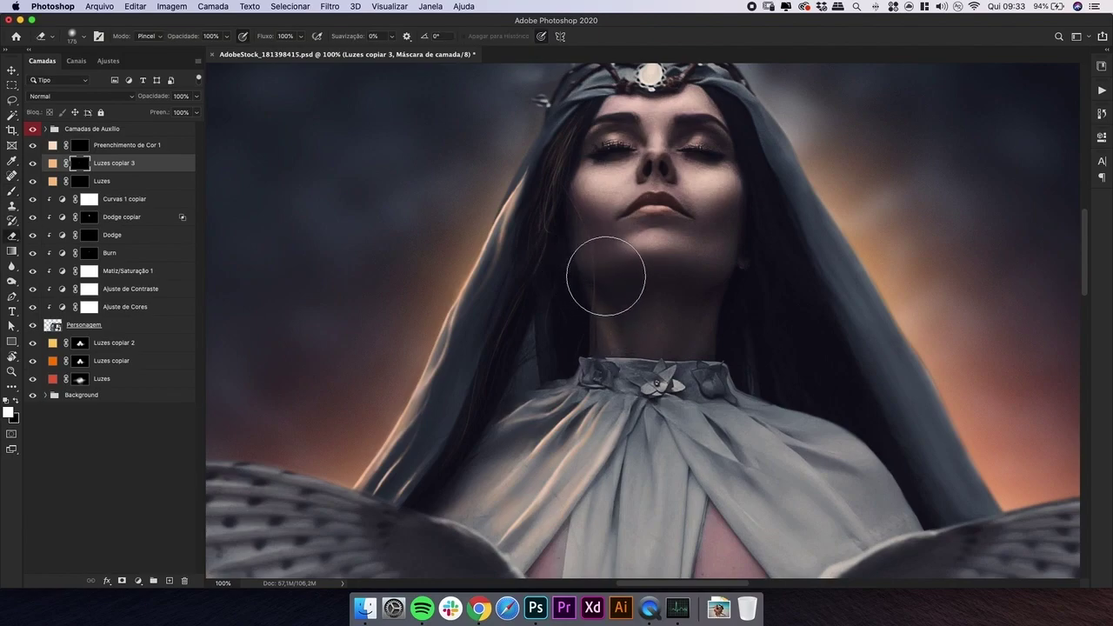
pyautogui.press('b')
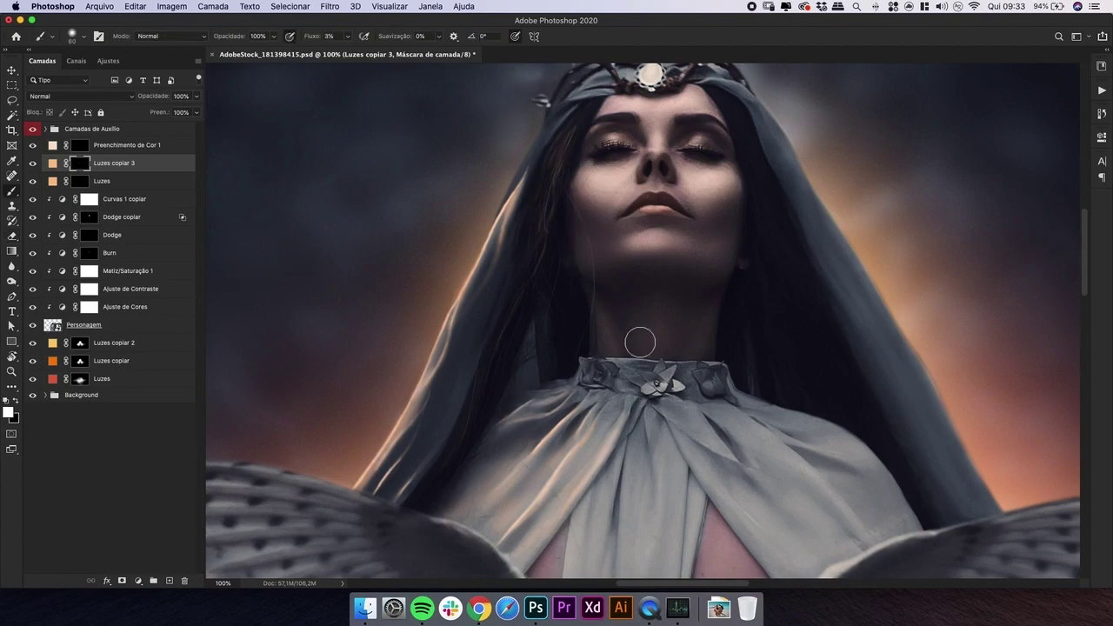
pyautogui.press(']')
pyautogui.press(']')
pyautogui.press(']')
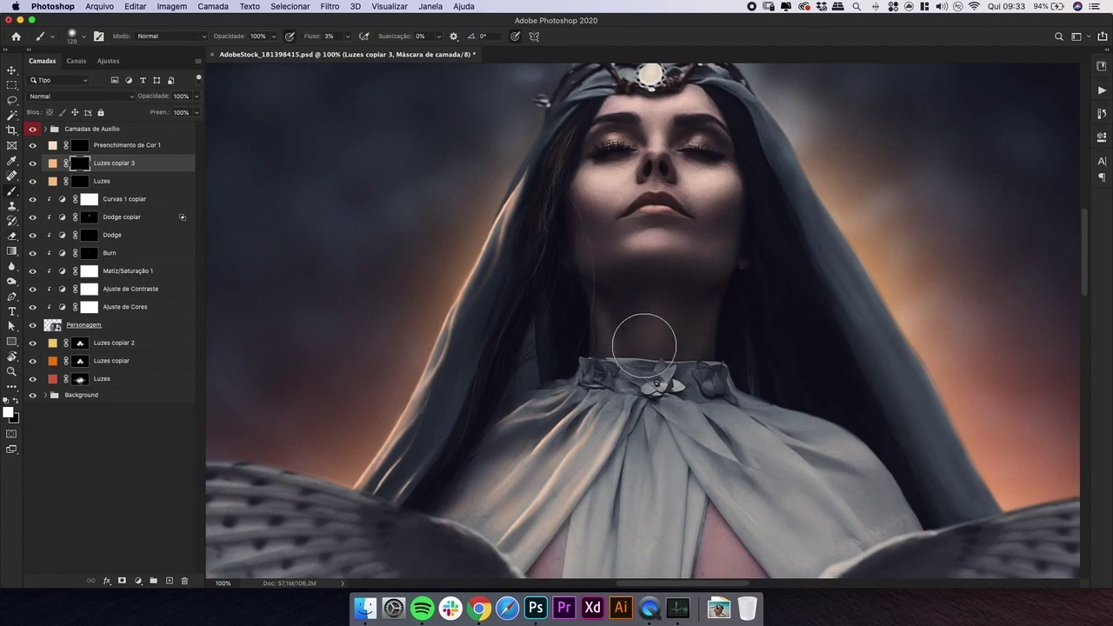
pyautogui.press('[')
pyautogui.press('[')
pyautogui.press('[')
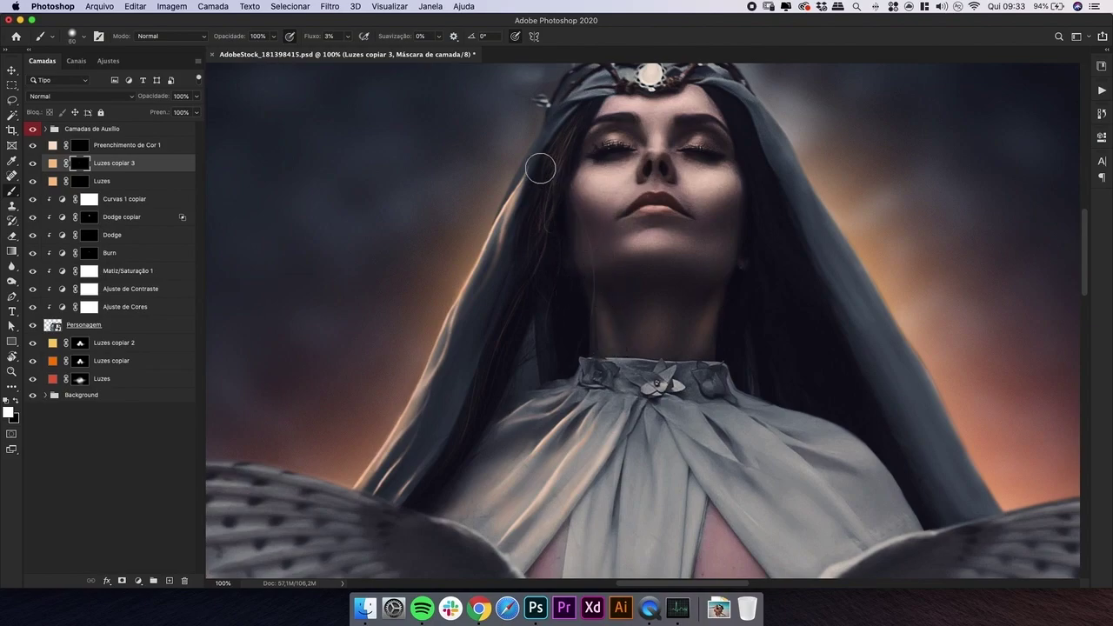
pyautogui.press(']')
pyautogui.press(']')
pyautogui.press(']')
# - Paint a warm rim light along the jawline on the Luzes copiar 3 mask
pyautogui.press('super+minus')
pyautogui.press('super+minus')
pyautogui.press('super+minus')
pyautogui.press('z')
pyautogui.moveTo(664, 291); pyautogui.dragTo(710, 232)
pyautogui.press('r')
pyautogui.moveTo(549, 234); pyautogui.dragTo(546, 275)
pyautogui.press('b')
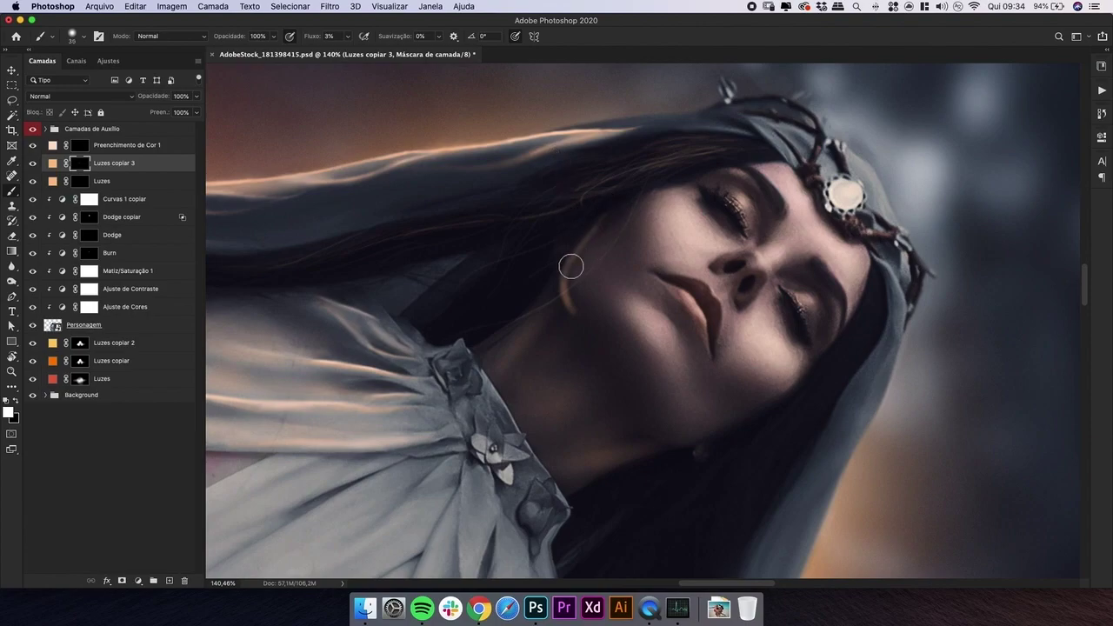
pyautogui.moveTo(598, 358)
pyautogui.mouseDown()
pyautogui.moveTo(617, 386)
pyautogui.moveTo(565, 306)
pyautogui.moveTo(635, 399)
pyautogui.mouseUp()
pyautogui.press(']')
pyautogui.press(']')
pyautogui.press(']')
pyautogui.moveTo(583, 306)
pyautogui.mouseDown()
pyautogui.moveTo(633, 337)
pyautogui.moveTo(635, 353)
pyautogui.moveTo(587, 308)
pyautogui.moveTo(641, 383)
pyautogui.moveTo(623, 341)
pyautogui.moveTo(637, 356)
pyautogui.moveTo(660, 412)
pyautogui.moveTo(583, 319)
pyautogui.moveTo(656, 400)
pyautogui.moveTo(598, 338)
pyautogui.moveTo(649, 404)
pyautogui.moveTo(566, 274)
pyautogui.moveTo(584, 288)
pyautogui.moveTo(577, 326)
pyautogui.moveTo(583, 224)
pyautogui.moveTo(576, 287)
pyautogui.mouseUp()
# - Extend the warm rim light up the side of the cheek with a smaller brush
pyautogui.press('[')
pyautogui.press('[')
pyautogui.press('[')
pyautogui.press('[')
pyautogui.press('[')
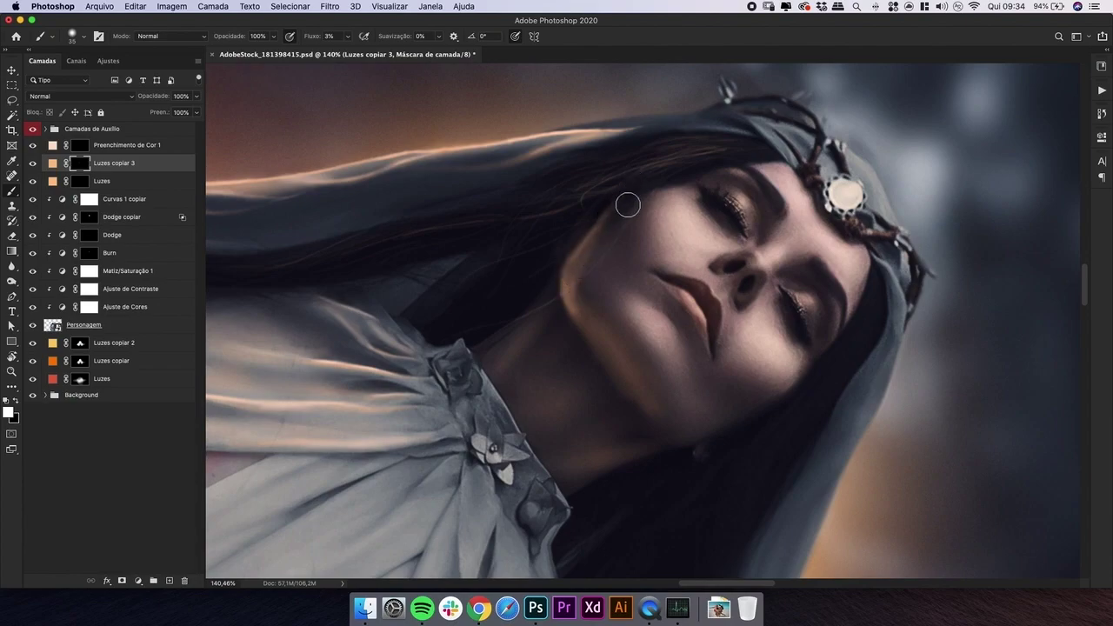
pyautogui.press('r')
pyautogui.click(195, 37)
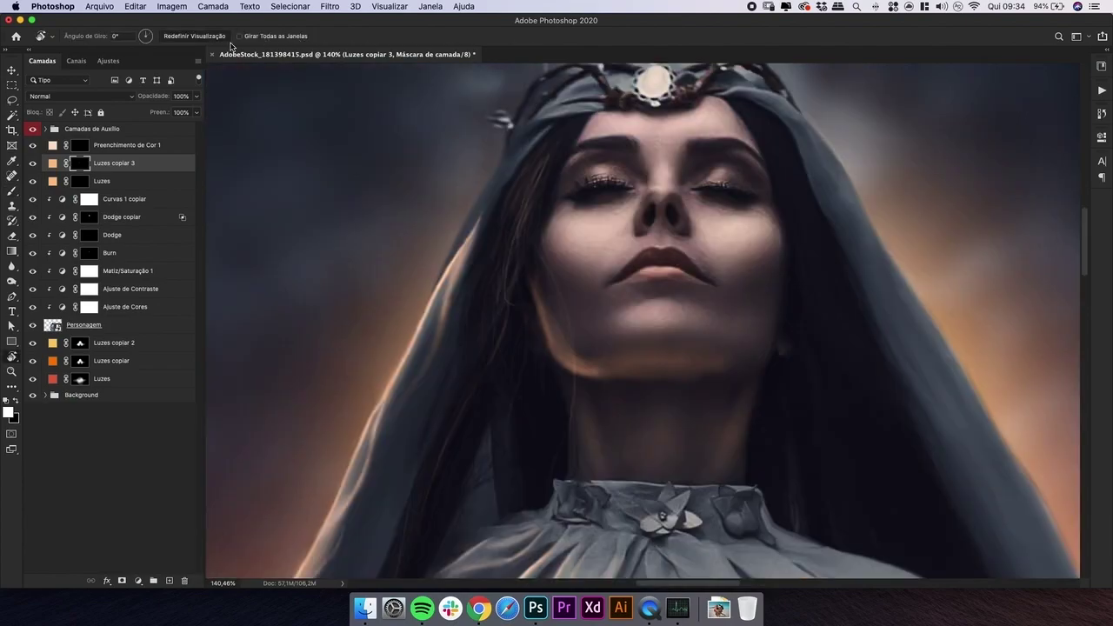
# - Erase and soften the warm rim light along the cheek and jawline on the Luzes copiar 3 mask with a larger eraser
pyautogui.press('e')
pyautogui.press('[')
pyautogui.press('[')
pyautogui.press('[')
pyautogui.press('[')
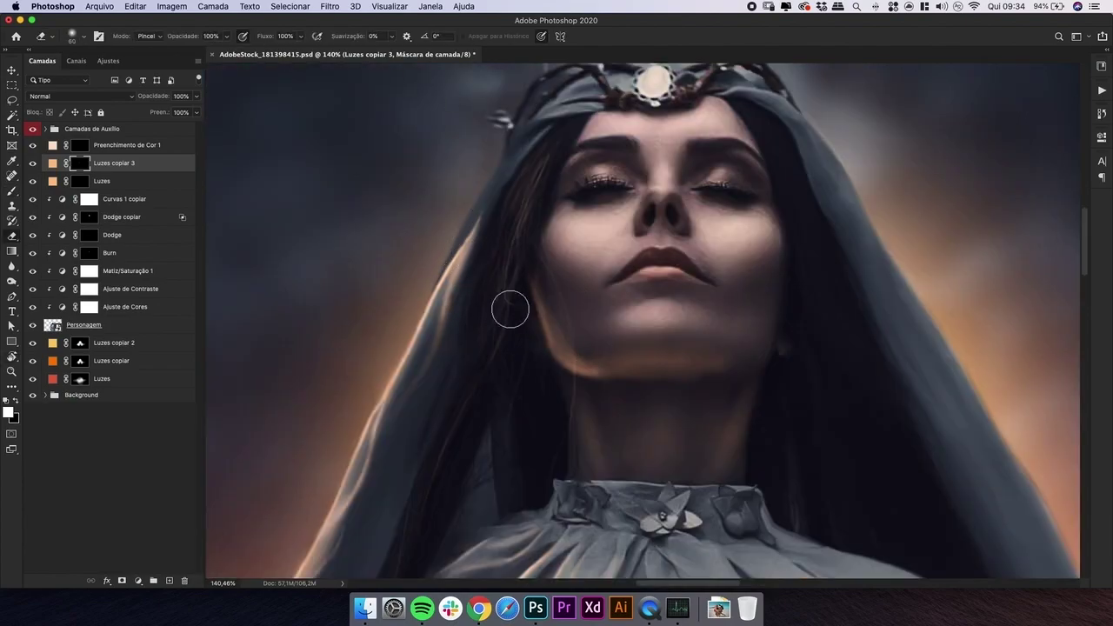
pyautogui.press(']')
pyautogui.press(']')
pyautogui.press(']')
pyautogui.press(']')
pyautogui.press(']')
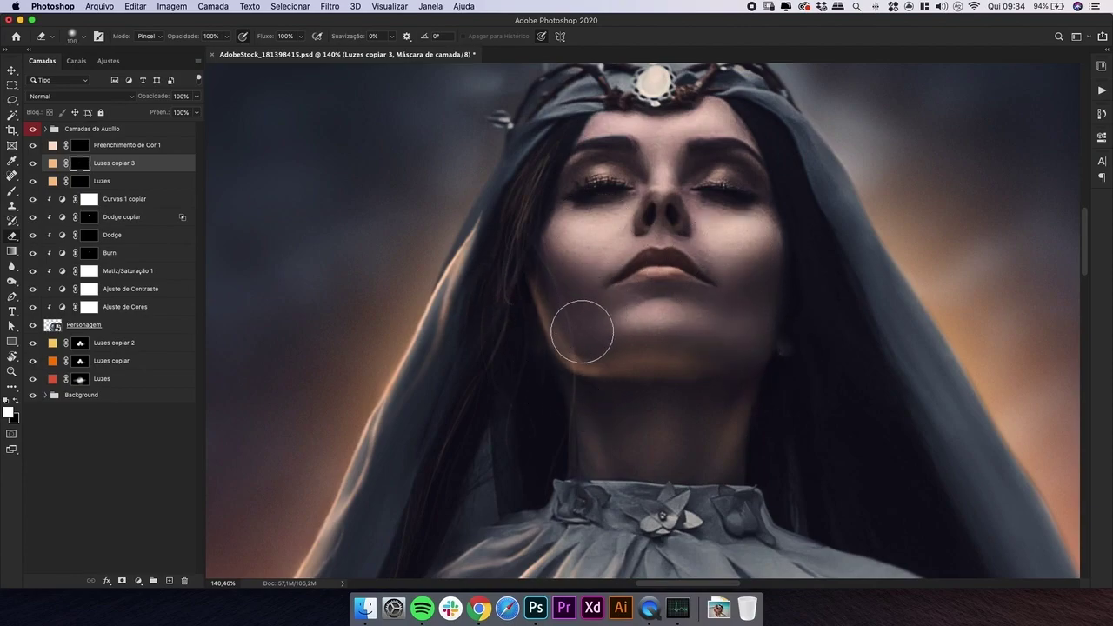
pyautogui.moveTo(578, 353)
pyautogui.mouseDown()
pyautogui.moveTo(565, 386)
pyautogui.moveTo(534, 375)
pyautogui.mouseUp()
pyautogui.press('[')
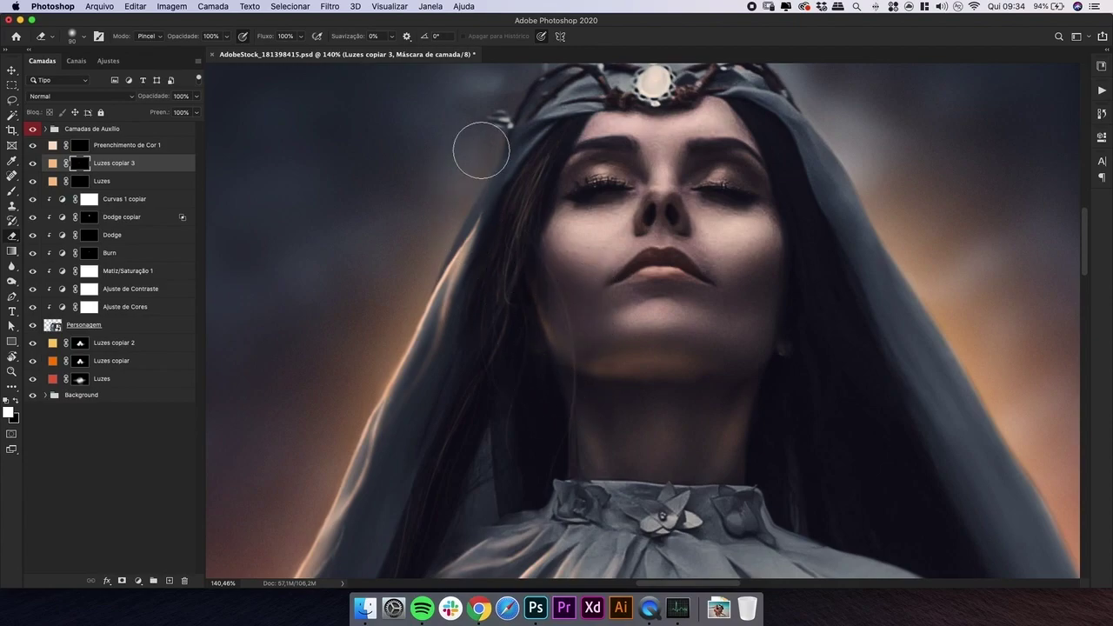
# - Paint a thin warm rim light along the hood's outer edge above the owl's wing on the Luzes mask
pyautogui.press('super+minus')
pyautogui.press('super+minus')
pyautogui.press('super+minus')
pyautogui.press('super+plus')
pyautogui.press('super+plus')
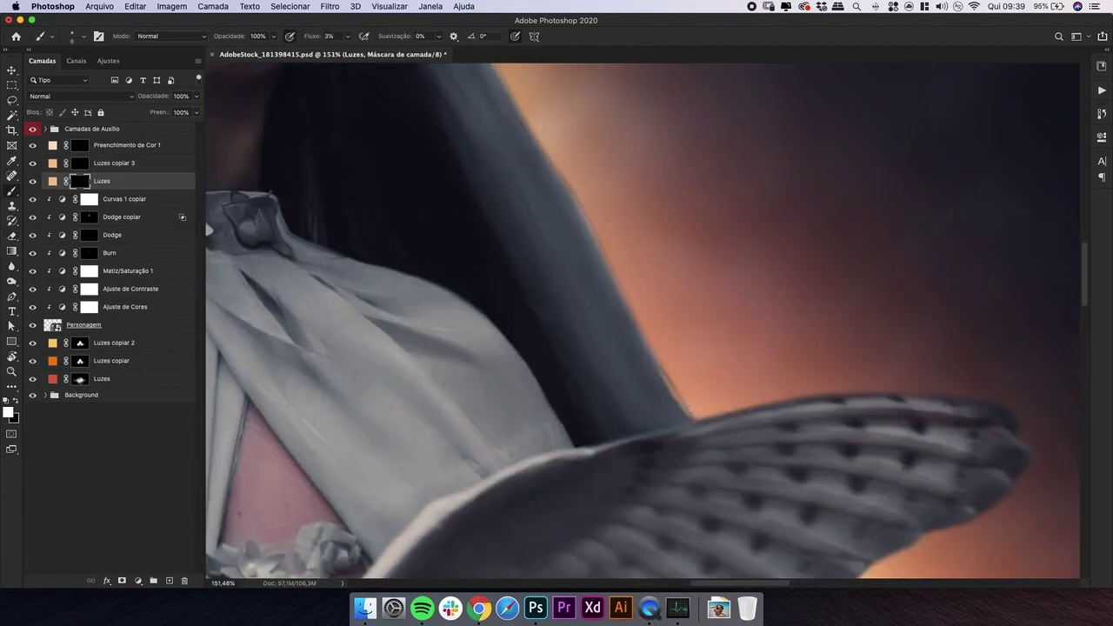
pyautogui.moveTo(670, 387); pyautogui.dragTo(590, 236)
pyautogui.scroll(10, 592, 261)
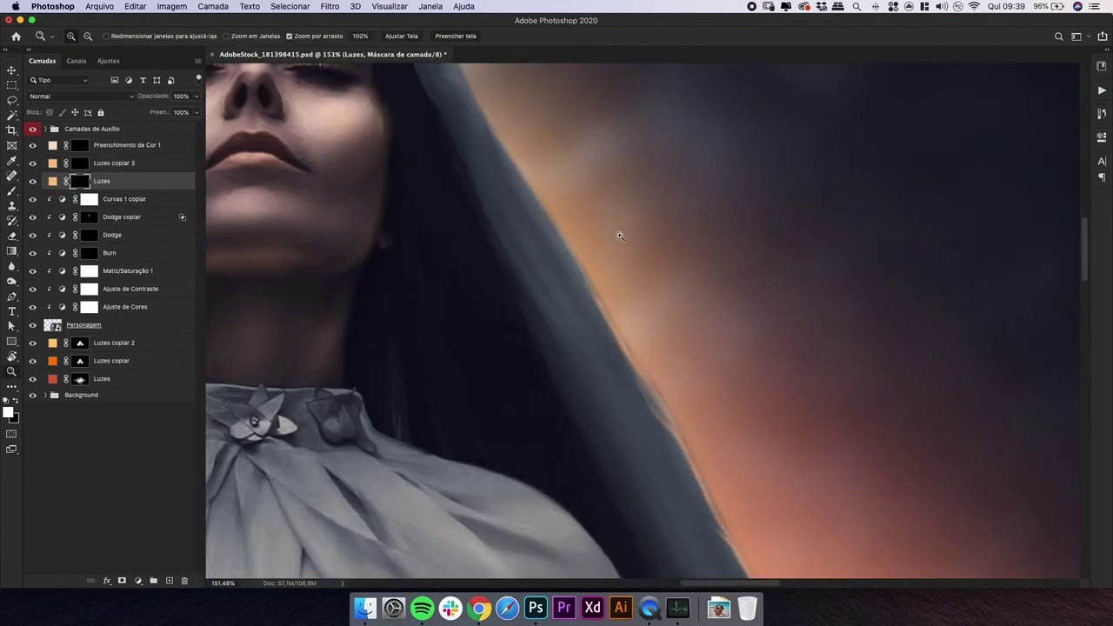
pyautogui.press(']')
pyautogui.moveTo(559, 220); pyautogui.dragTo(523, 158)
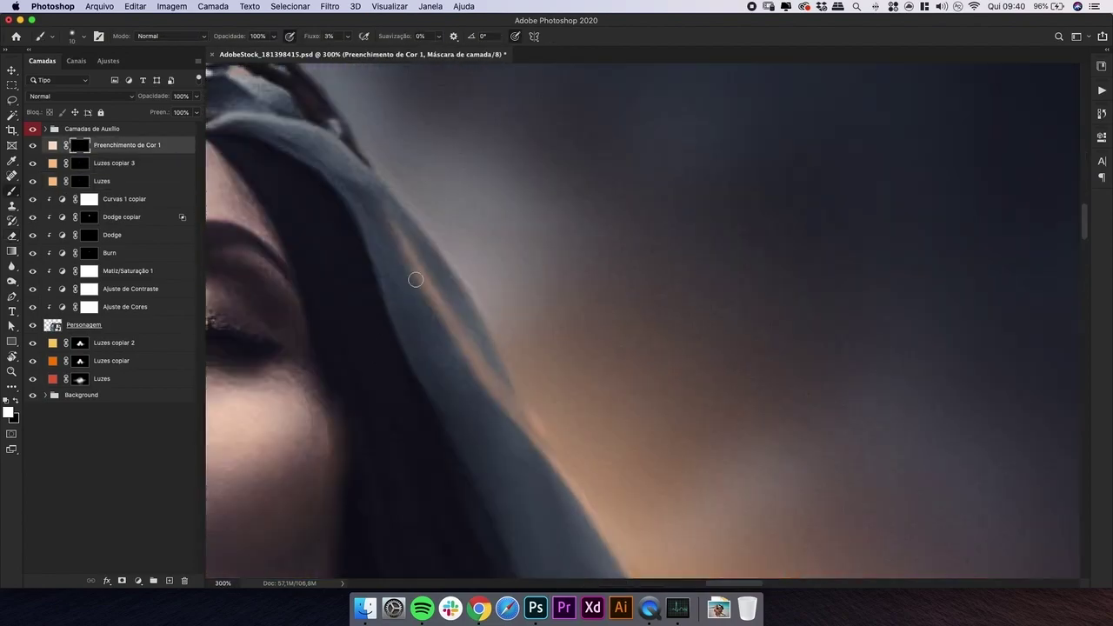
# - Paint fine bright highlights along the hood's folds beside the face on the Preenchimento de Cor 1 and Luzes copiar 3 masks
pyautogui.moveTo(415, 278); pyautogui.dragTo(499, 388)
pyautogui.click(114, 162)
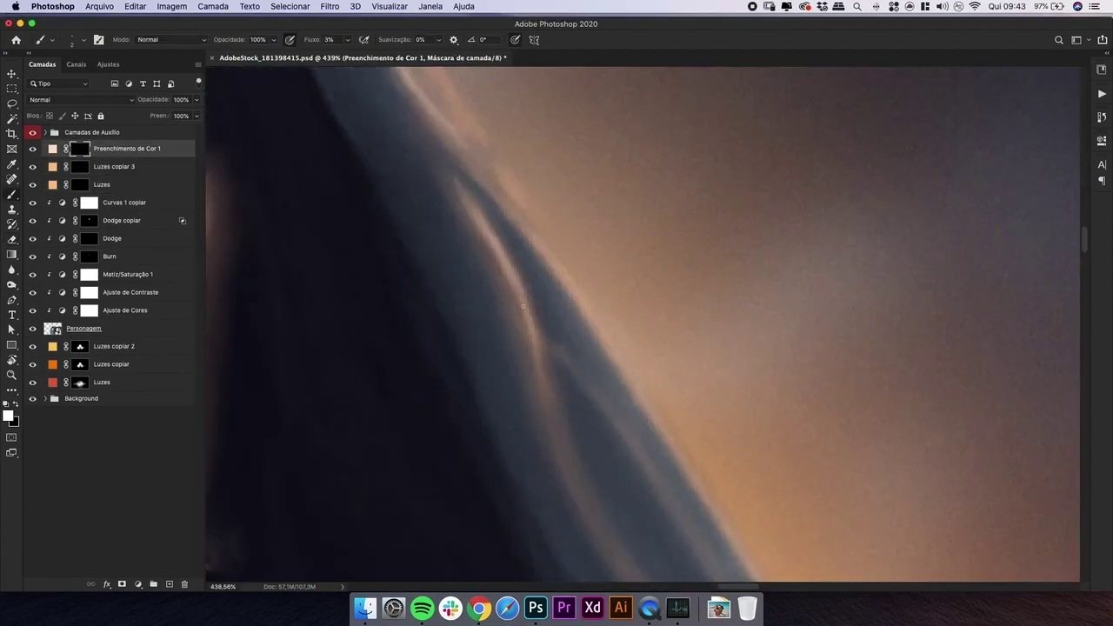
pyautogui.scroll(-5, 619, 307)
pyautogui.scroll(6, 619, 307)
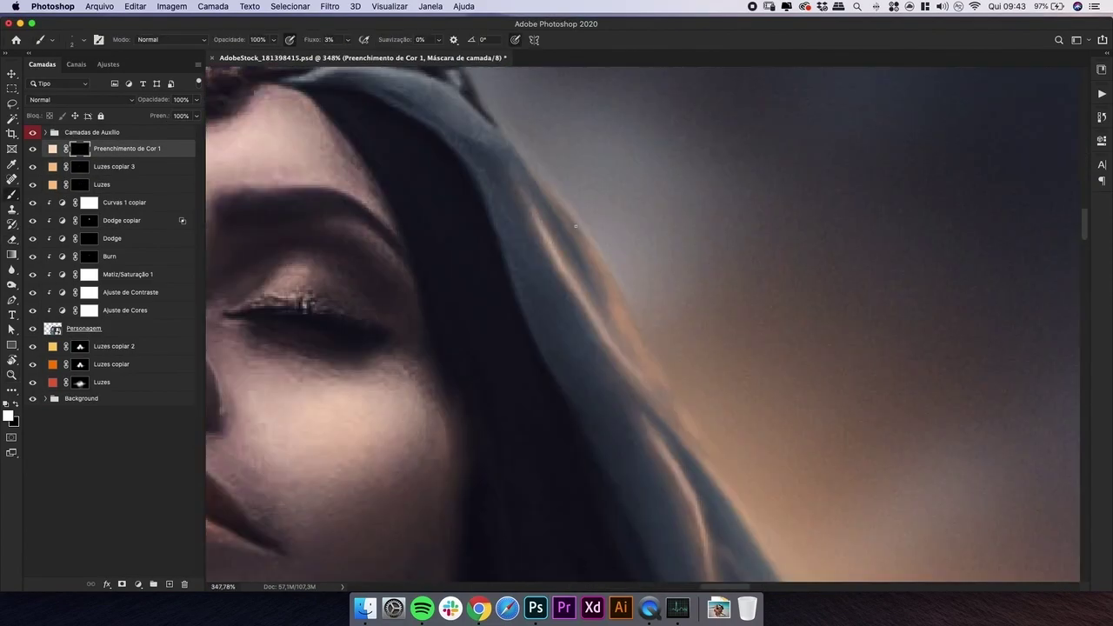
pyautogui.moveTo(619, 310); pyautogui.dragTo(563, 209)
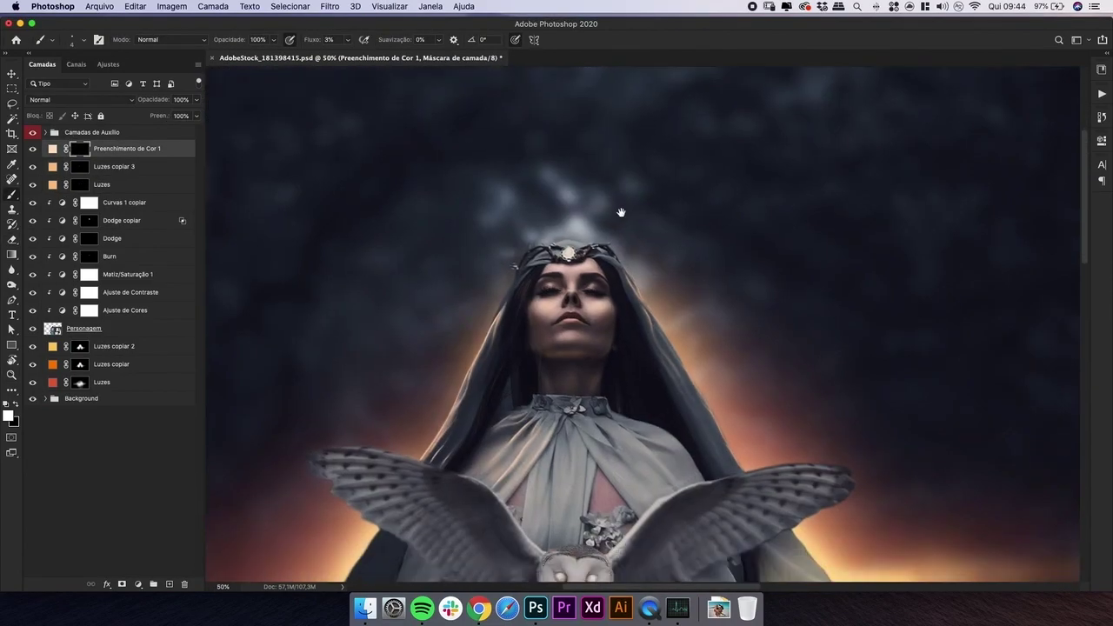
# - Paint a broad soft glow along the hood's outer side on the Luzes copiar 3 mask with an 80 px brush
pyautogui.moveTo(669, 392); pyautogui.dragTo(757, 392)
pyautogui.hotkey('alt', '[')
pyautogui.press(']')
pyautogui.press(']')
pyautogui.press(']')
pyautogui.press(']')
pyautogui.press(']')
pyautogui.press(']')
pyautogui.press(']')
pyautogui.press(']')
pyautogui.moveTo(778, 543); pyautogui.dragTo(690, 359)
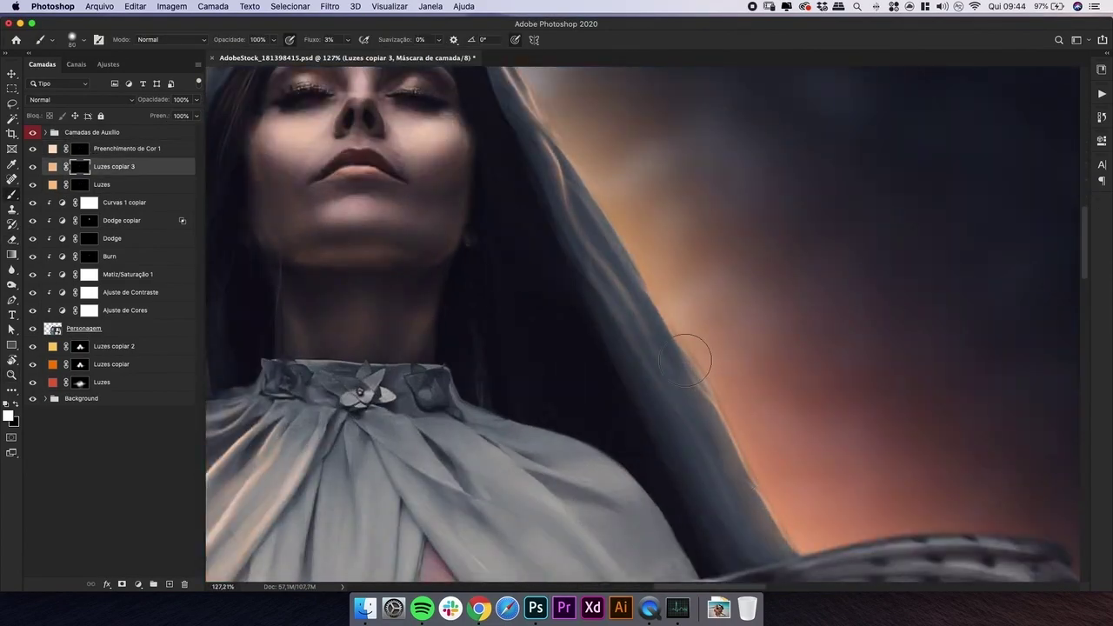
# - Add a solid color fill layer in dark blue-gray #2c303a above Preenchimento de Cor 1
pyautogui.press('x')
pyautogui.press('\\')
pyautogui.press('\\')
pyautogui.scroll(-5, 736, 467)
pyautogui.hotkey('alt', ']')
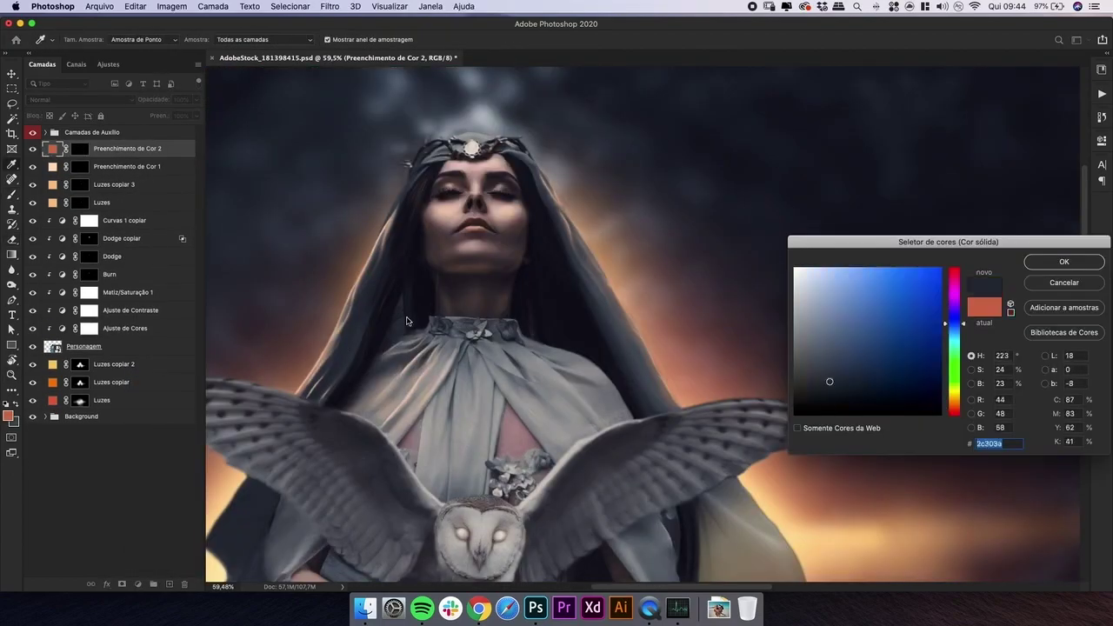
pyautogui.press('Return')
# - Paint dark shading along the inner side of the hood's rim light on the Preenchimento de Cor 2 mask
pyautogui.scroll(5, 568, 319)
pyautogui.moveTo(568, 319); pyautogui.dragTo(623, 467)
pyautogui.moveTo(475, 253); pyautogui.dragTo(487, 205)
pyautogui.press('super+minus')
pyautogui.press('super+plus')
pyautogui.moveTo(609, 487); pyautogui.dragTo(561, 222)
pyautogui.moveTo(600, 300); pyautogui.dragTo(669, 452)
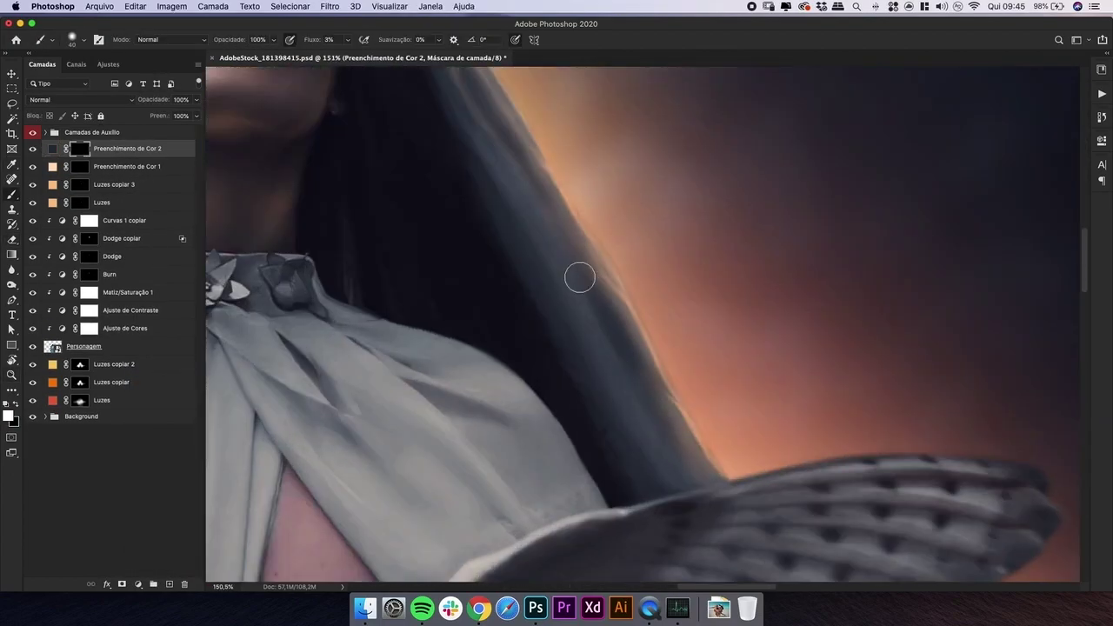
pyautogui.moveTo(557, 265); pyautogui.dragTo(500, 161)
pyautogui.press('super+minus')
pyautogui.press('super+minus')
pyautogui.press('super+minus')
pyautogui.press('super+minus')
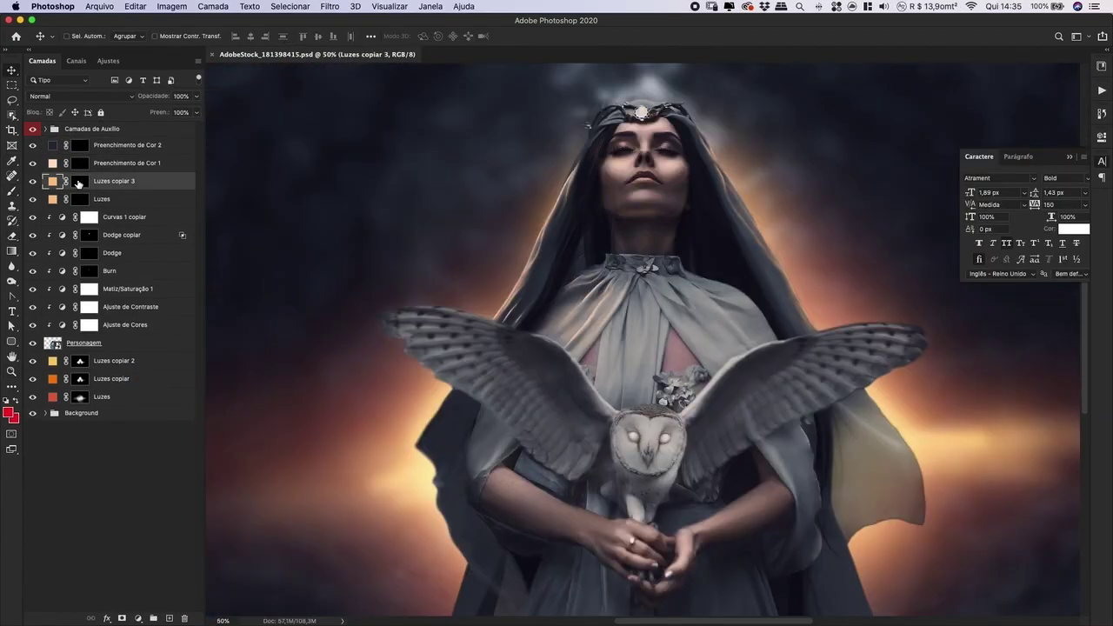
# - Paint a warm highlight along the long shoulder fold of the dress on the Luzes copiar 3 mask at 3% flow
pyautogui.press('z')
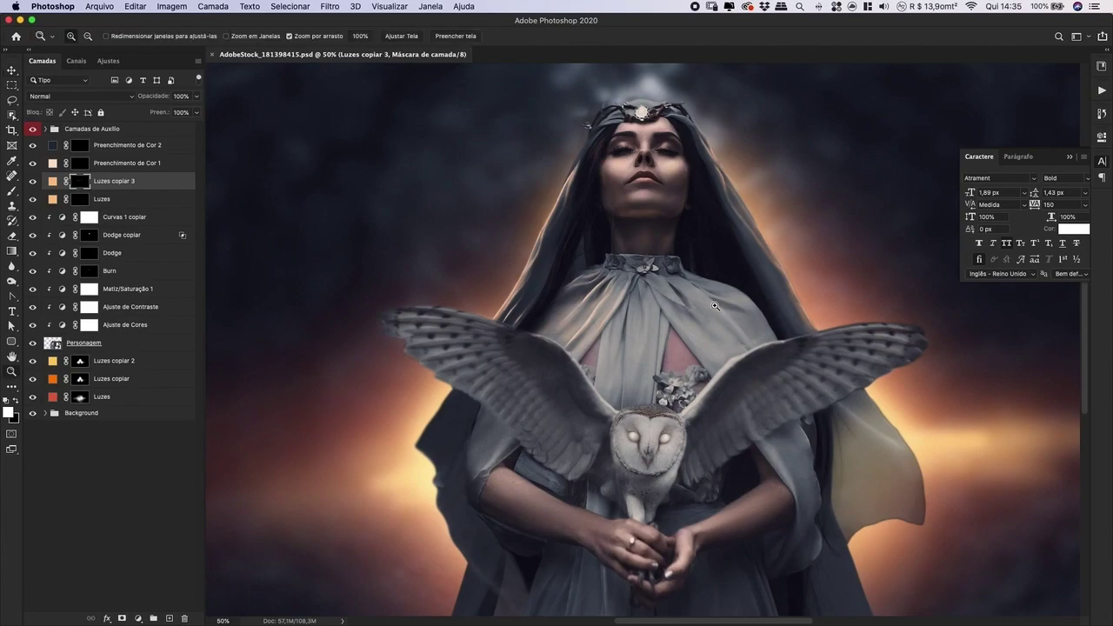
pyautogui.scroll(3, 690, 230)
pyautogui.press('b')
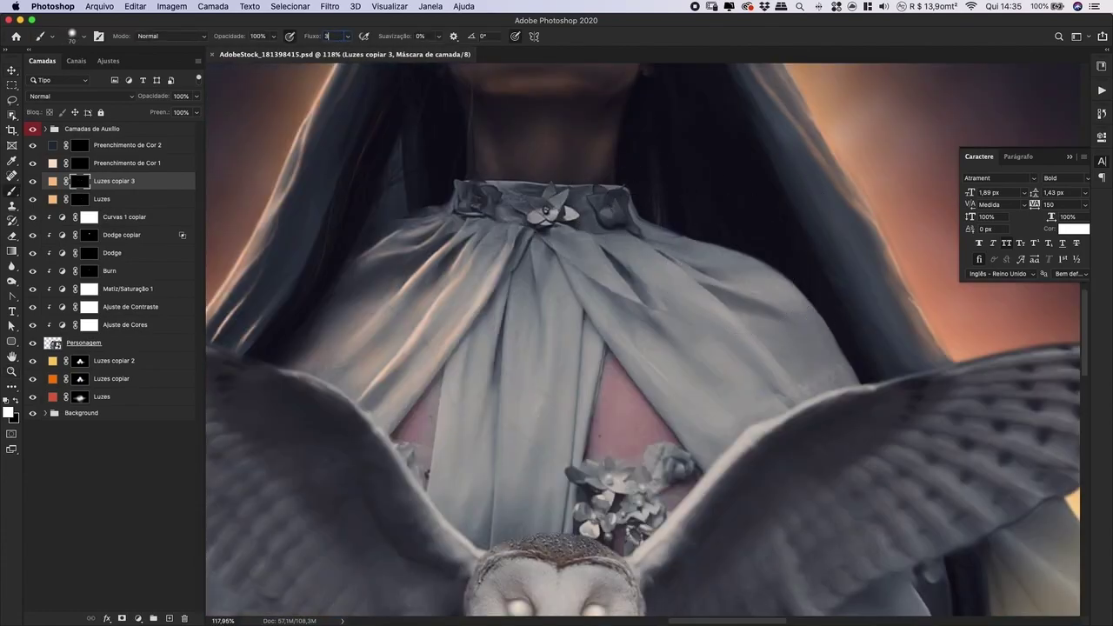
pyautogui.press('super+plus')
pyautogui.press('r')
pyautogui.moveTo(786, 241)
pyautogui.mouseDown()
pyautogui.moveTo(756, 320)
pyautogui.moveTo(666, 318)
pyautogui.moveTo(653, 371)
pyautogui.mouseUp()
pyautogui.press('b')
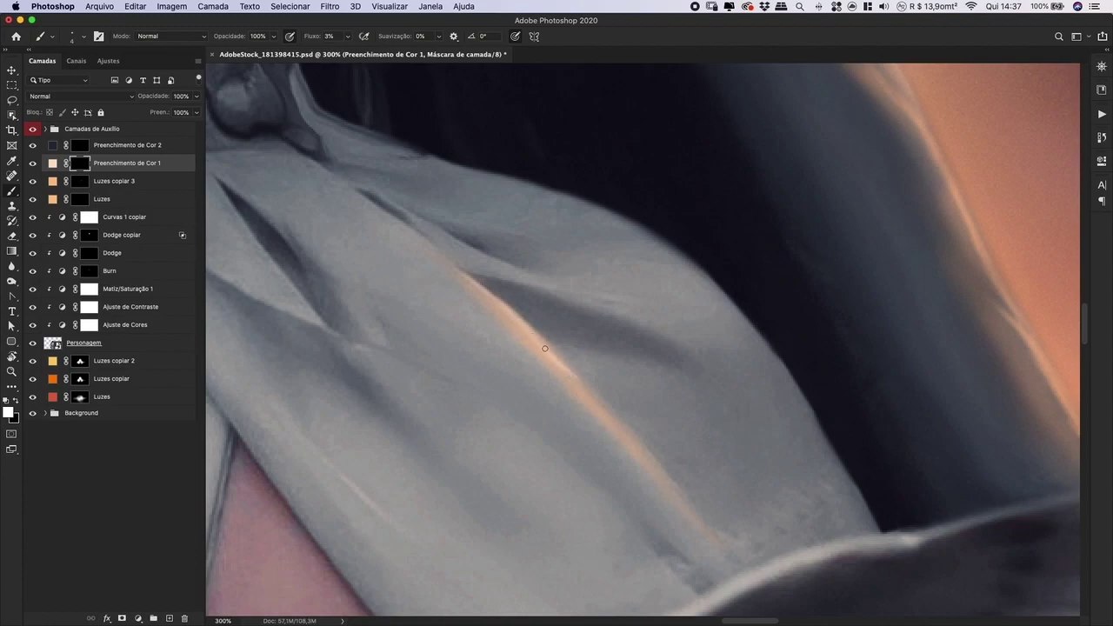
# - Paint a thin warm highlight along the short fold beside the long shoulder fold on the Luzes copiar 3 mask
pyautogui.press('r')
pyautogui.moveTo(485, 229)
pyautogui.mouseDown()
pyautogui.moveTo(524, 211)
pyautogui.moveTo(614, 233)
pyautogui.moveTo(481, 212)
pyautogui.mouseUp()
pyautogui.press('b')
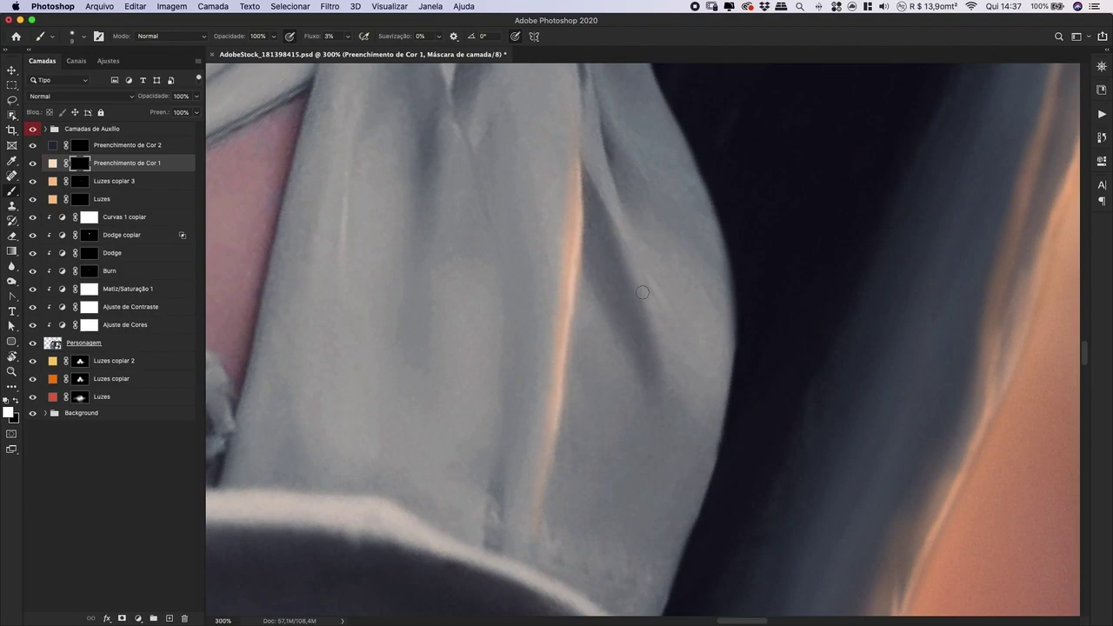
pyautogui.click(84, 179)
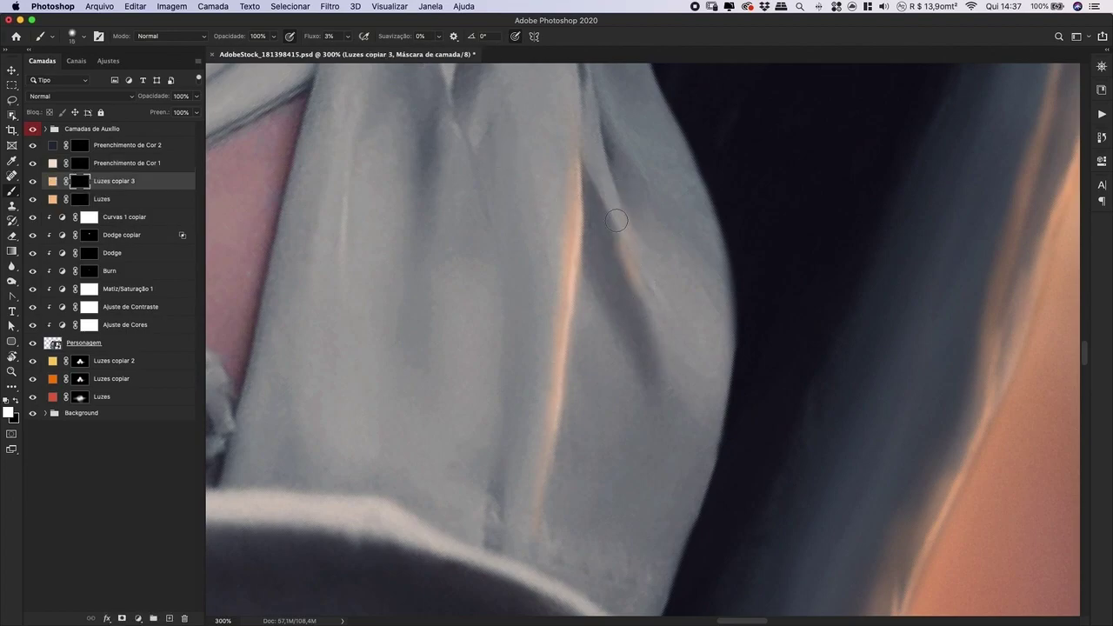
pyautogui.moveTo(636, 242); pyautogui.dragTo(628, 285)
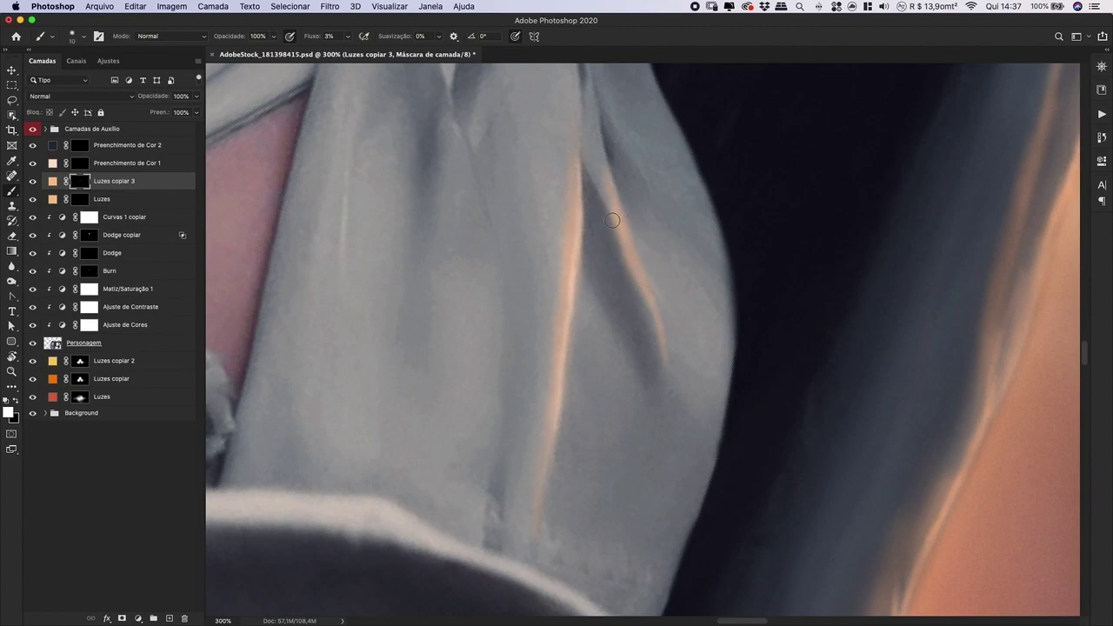
pyautogui.press('e')
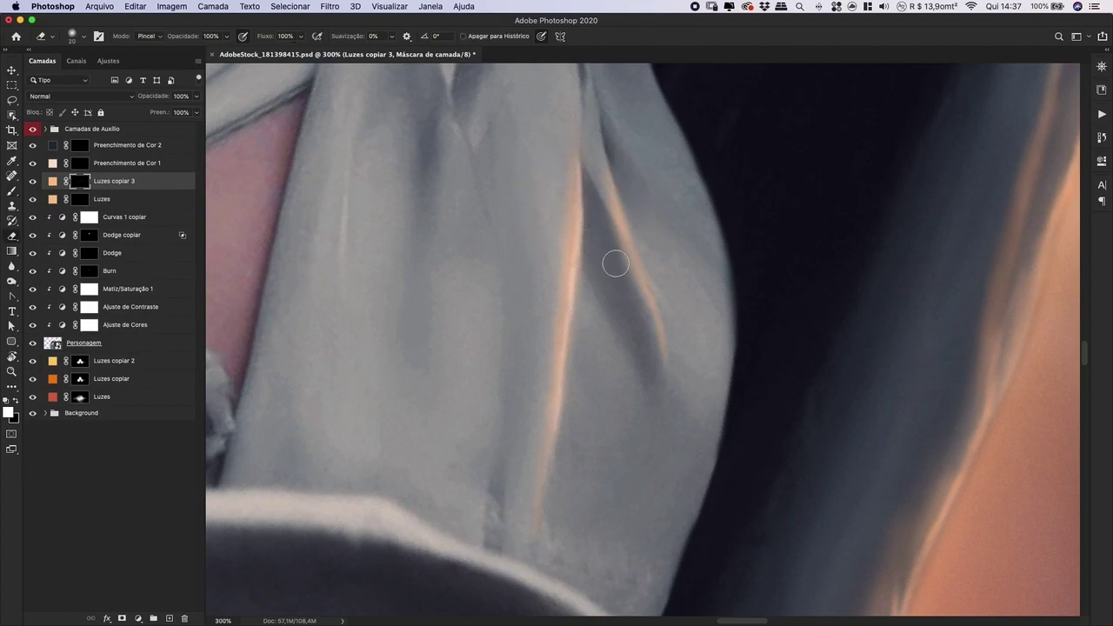
pyautogui.press('b')
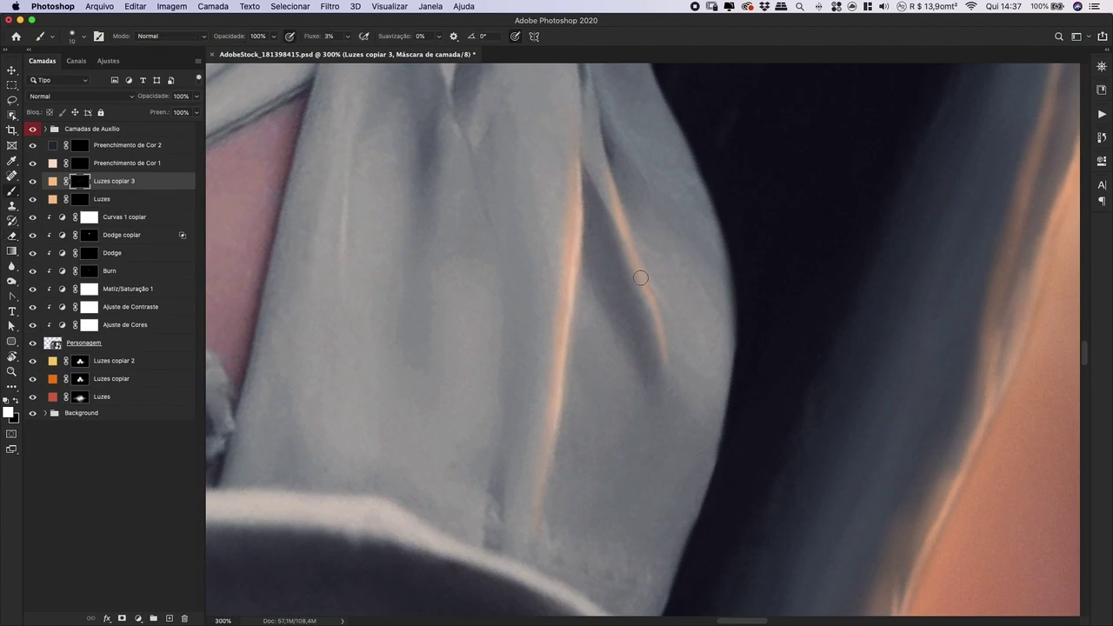
# - Add a soft warm glow beside the short dress fold and brighten the fold's edge on the Preenchimento de Cor 1 mask
pyautogui.press(']')
pyautogui.press(']')
pyautogui.press(']')
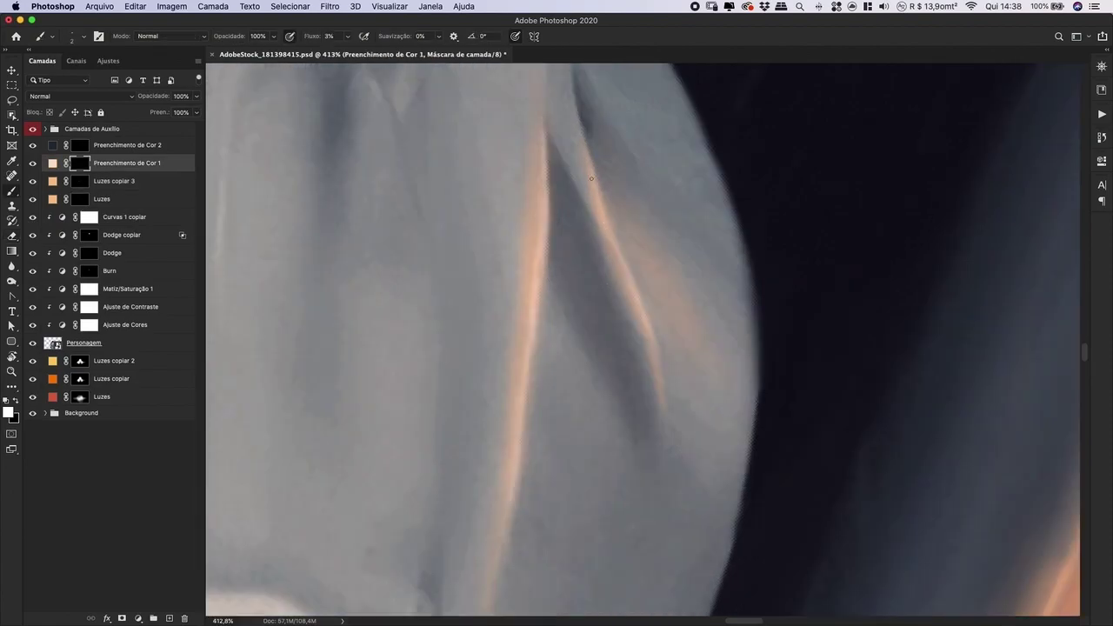
# - Reset the canvas rotation and check the new dress highlights against the whole figure
pyautogui.scroll(-10, 567, 198)
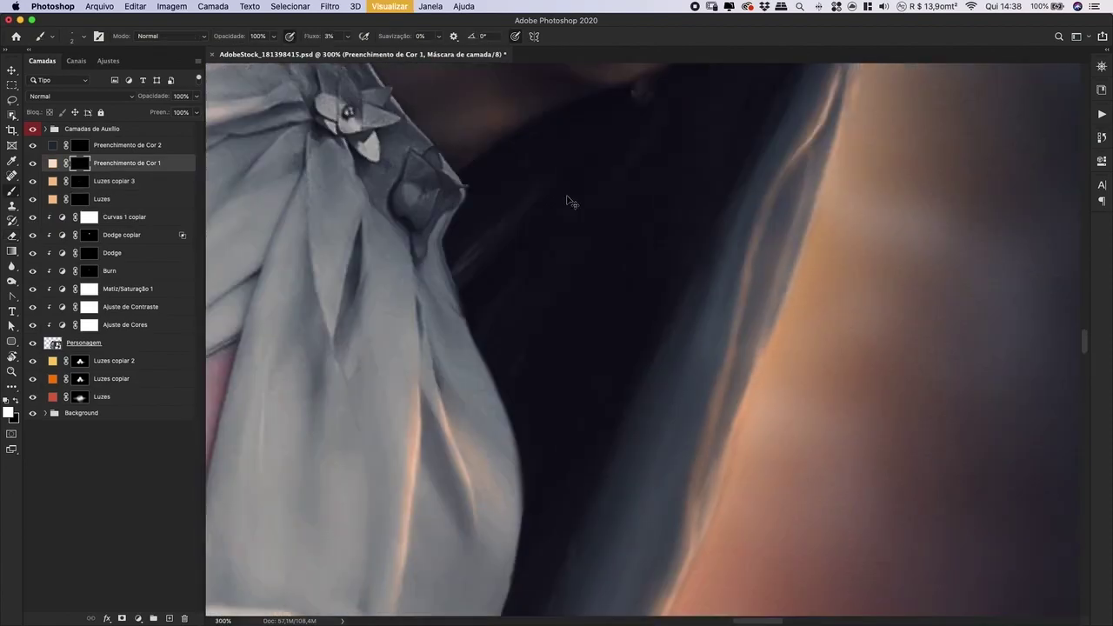
pyautogui.press('r')
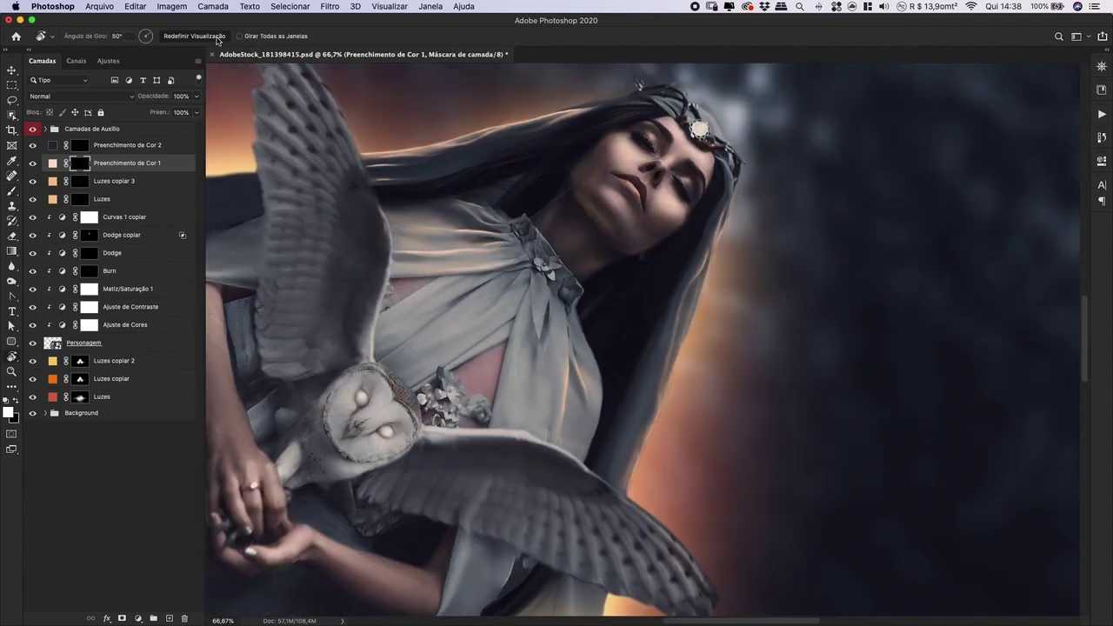
pyautogui.click(218, 40)
pyautogui.press('z')
pyautogui.moveTo(655, 430); pyautogui.dragTo(705, 431)
pyautogui.moveTo(624, 409); pyautogui.dragTo(669, 353)
pyautogui.press('r')
pyautogui.press('z')
pyautogui.moveTo(753, 376); pyautogui.dragTo(785, 367)
pyautogui.press('r')
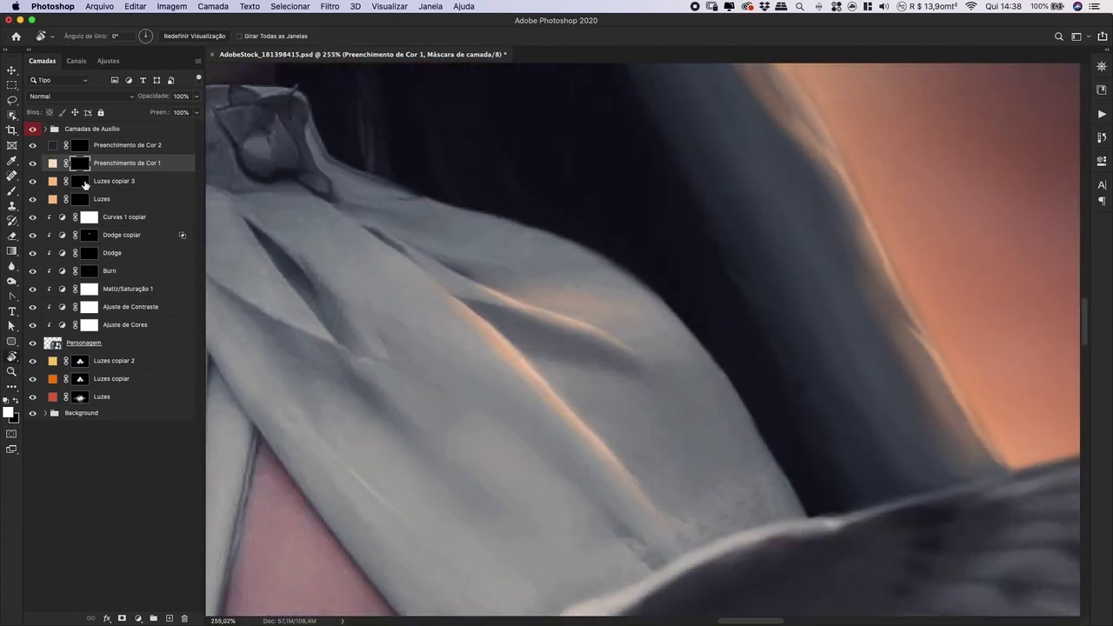
# - Paint a warm rim light around the outer edge of the dress's shoulder on the Luzes copiar 3 mask
pyautogui.click(81, 181)
pyautogui.press(']')
pyautogui.press(']')
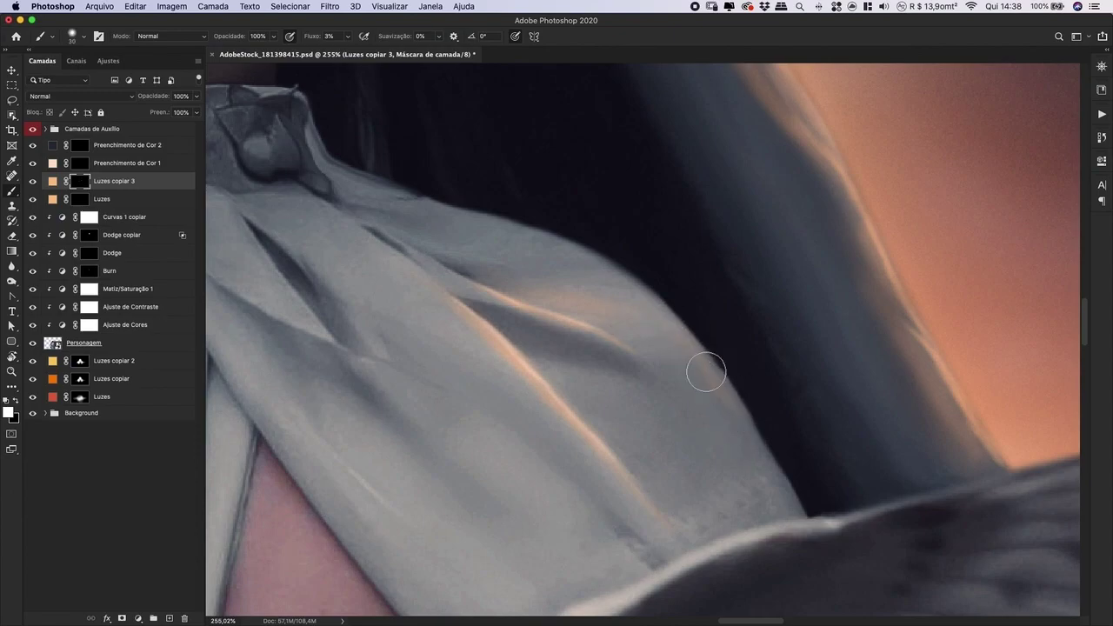
pyautogui.press(']')
pyautogui.moveTo(703, 362); pyautogui.dragTo(739, 406)
pyautogui.moveTo(684, 340)
pyautogui.mouseDown()
pyautogui.moveTo(785, 495)
pyautogui.moveTo(686, 338)
pyautogui.moveTo(613, 276)
pyautogui.moveTo(503, 237)
pyautogui.moveTo(539, 222)
pyautogui.mouseUp()
pyautogui.press('[')
pyautogui.press('[')
pyautogui.press('[')
pyautogui.press('[')
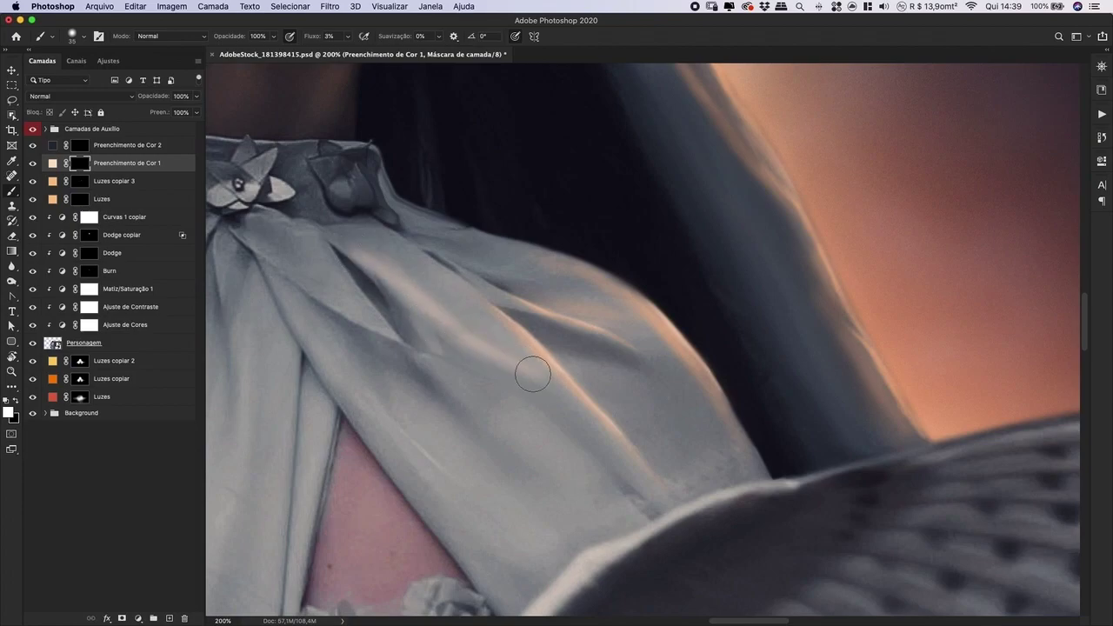
# - Paint soft highlights over the remaining shoulder folds up to the collar on the Preenchimento de Cor 1 mask
pyautogui.press(']')
pyautogui.moveTo(509, 402)
pyautogui.mouseDown()
pyautogui.moveTo(601, 487)
pyautogui.moveTo(574, 455)
pyautogui.moveTo(569, 464)
pyautogui.mouseUp()
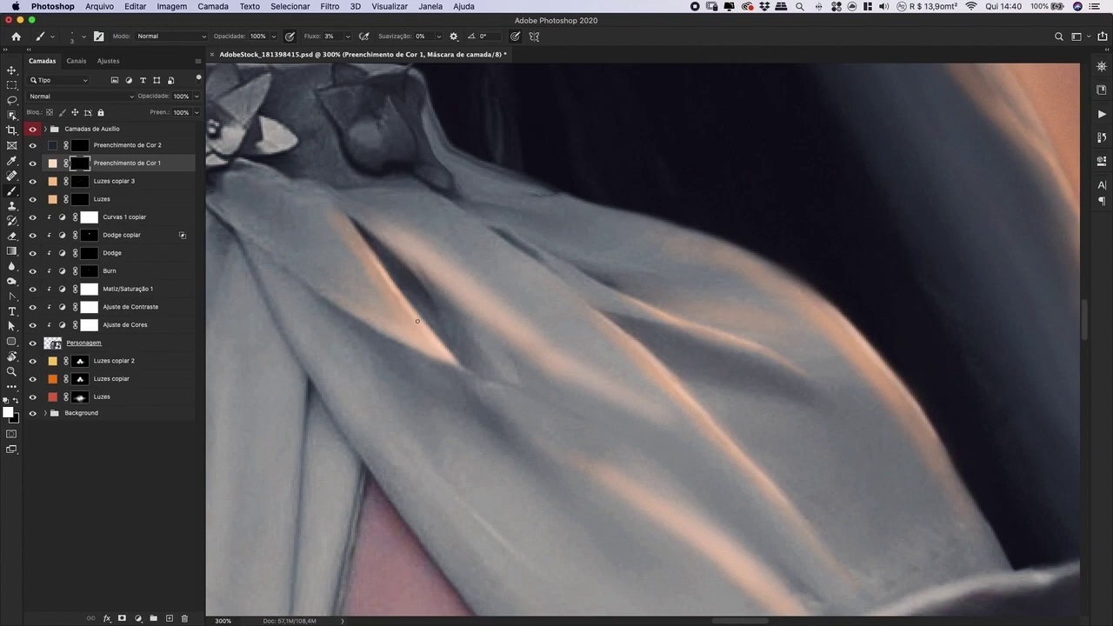
pyautogui.press('super+minus')
pyautogui.press('super+minus')
pyautogui.press('super+minus')
pyautogui.press('super+minus')
pyautogui.press('super+minus')
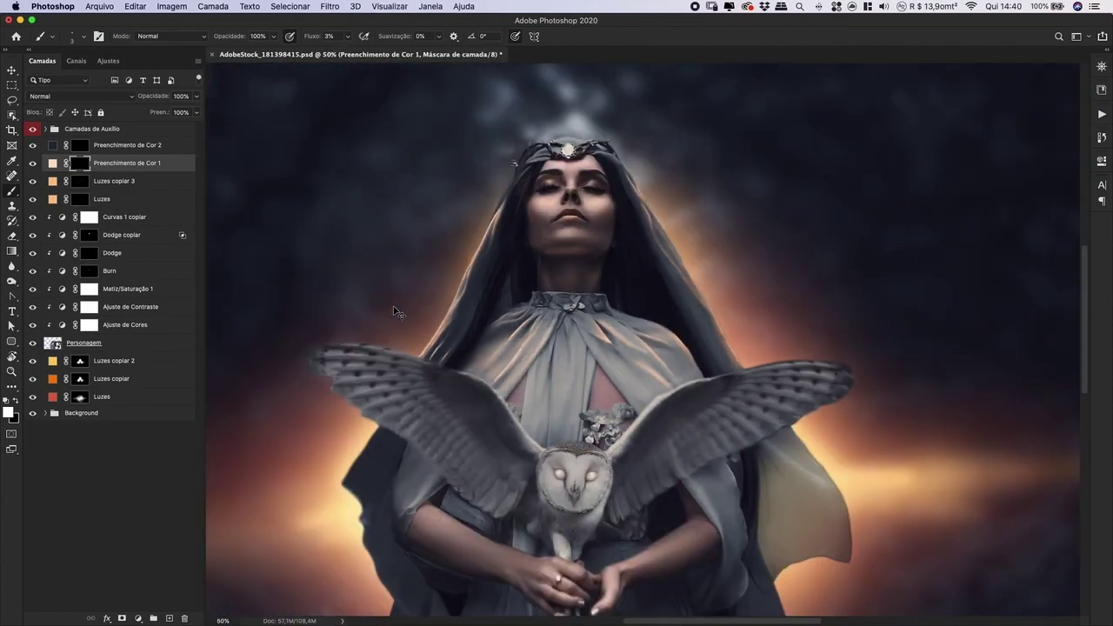
# - Blend the shoulder lighting with soft light on Luzes copiar 3 and dark shading on the Preenchimento de Cor 2 mask
pyautogui.press('super+plus')
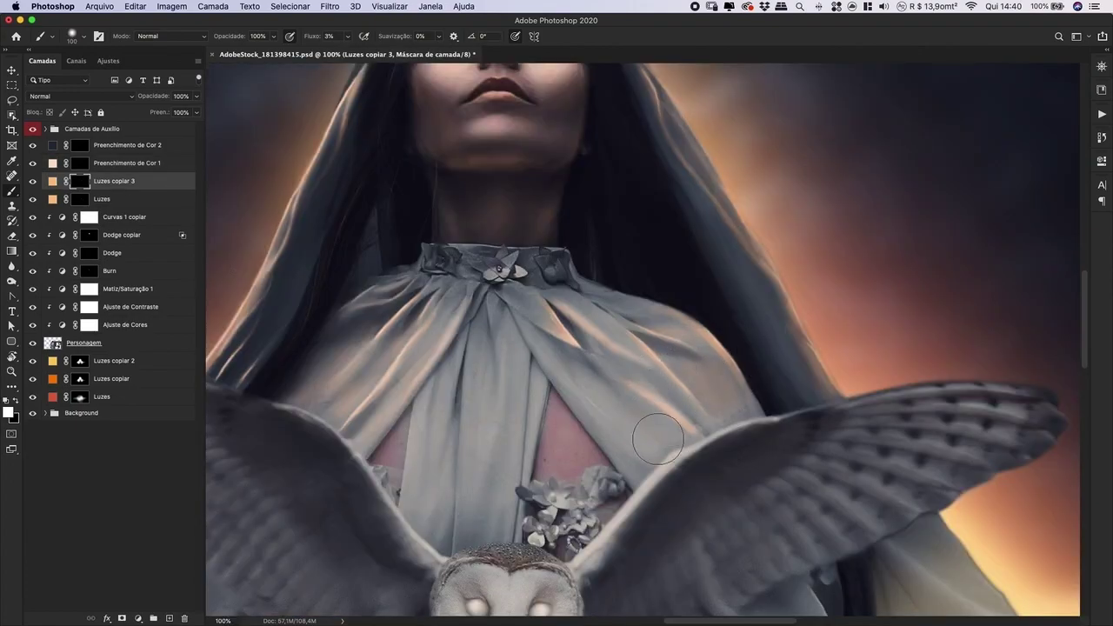
pyautogui.press('[')
pyautogui.press('[')
pyautogui.press('[')
pyautogui.click(80, 149)
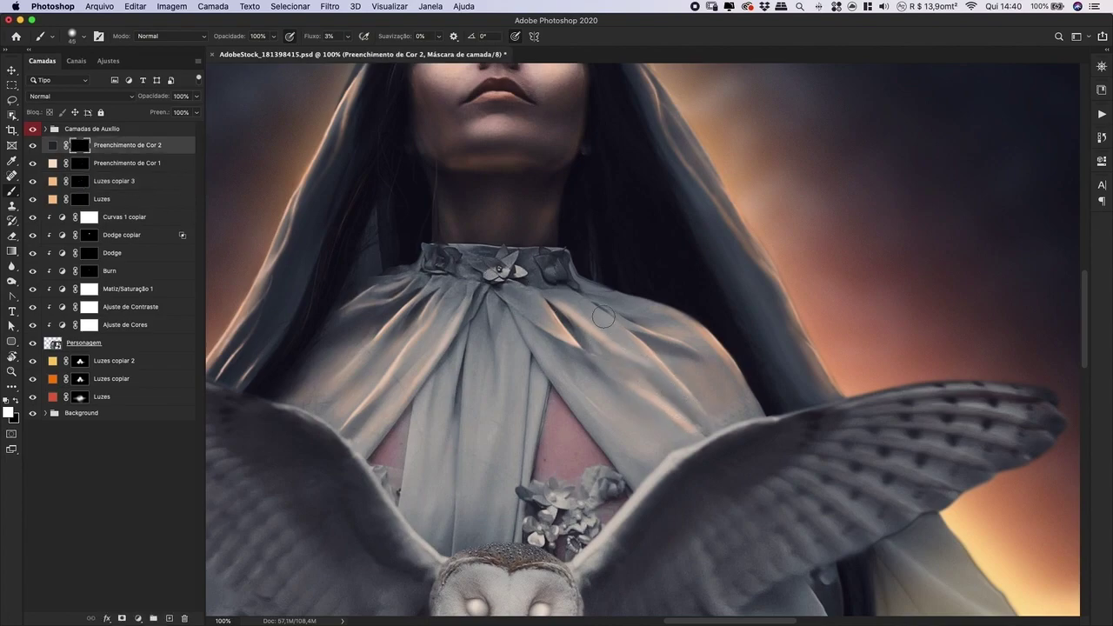
pyautogui.press(']')
pyautogui.press(']')
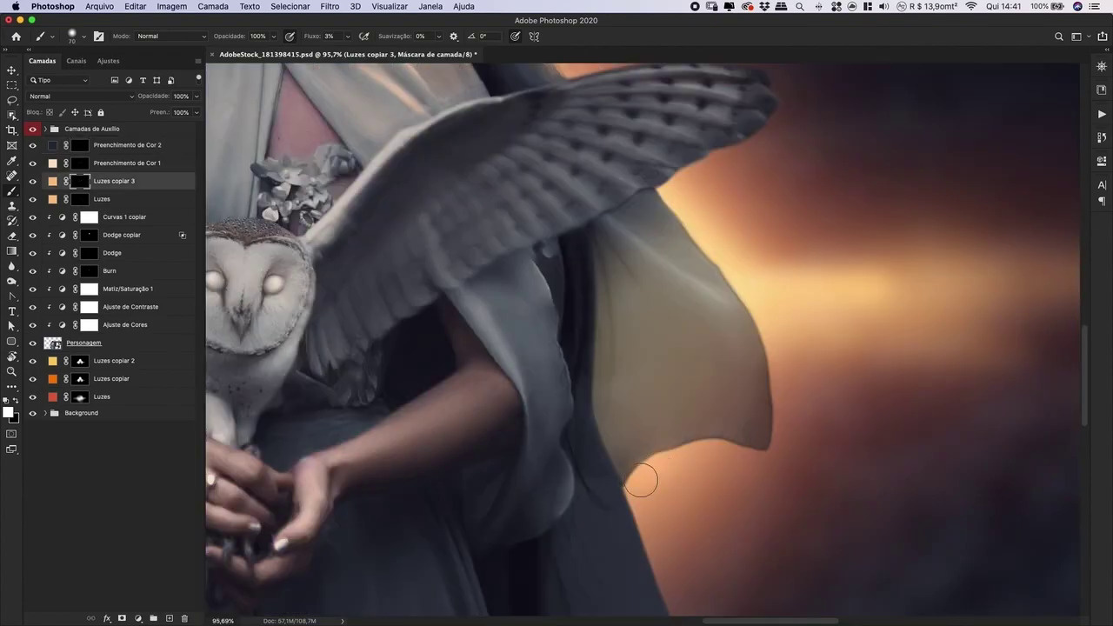
# - Paint a warm glow along the edges of the translucent cape below the wing on the Luzes copiar 3 mask, enlarging the brush
pyautogui.moveTo(641, 472)
pyautogui.mouseDown()
pyautogui.moveTo(713, 449)
pyautogui.moveTo(761, 457)
pyautogui.moveTo(834, 407)
pyautogui.moveTo(781, 437)
pyautogui.moveTo(764, 325)
pyautogui.moveTo(707, 269)
pyautogui.moveTo(761, 317)
pyautogui.moveTo(746, 372)
pyautogui.moveTo(656, 222)
pyautogui.moveTo(740, 388)
pyautogui.moveTo(703, 437)
pyautogui.moveTo(641, 462)
pyautogui.mouseUp()
pyautogui.press(']')
pyautogui.press(']')
pyautogui.press(']')
pyautogui.press(']')
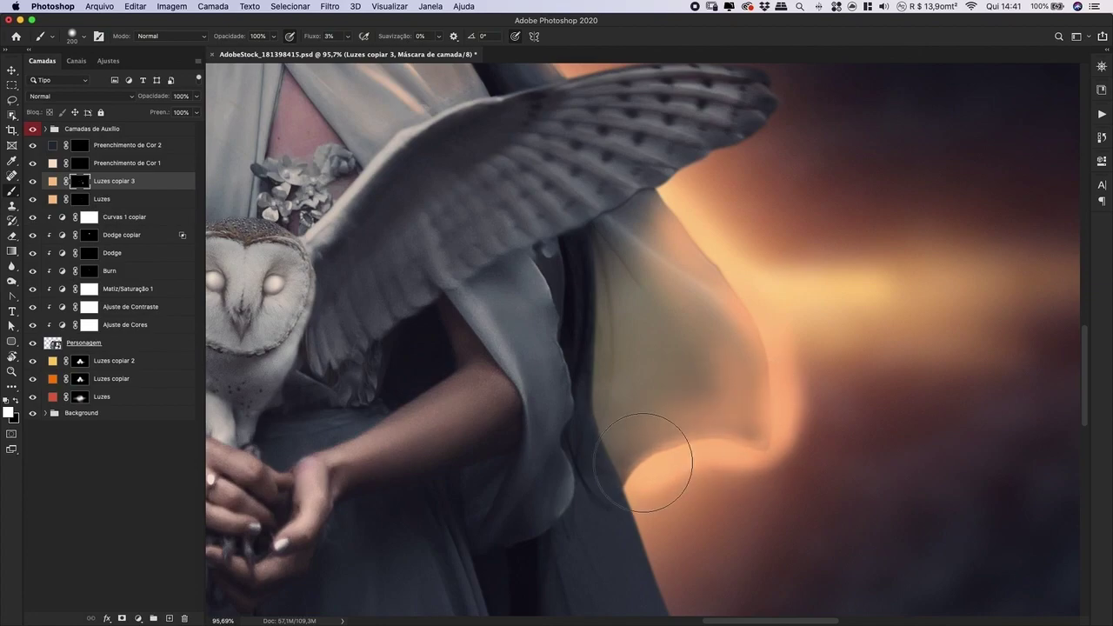
# - Erase the warm glow that spills outside the cape's edge on the Luzes copiar 3 mask
pyautogui.press('e')
pyautogui.moveTo(690, 509)
pyautogui.mouseDown()
pyautogui.moveTo(807, 428)
pyautogui.moveTo(802, 385)
pyautogui.mouseUp()
pyautogui.press('super+minus')
pyautogui.press('super+minus')
pyautogui.press('super+minus')
pyautogui.press('super+plus')
# - Fill the cape's translucent fabric with more warm light on the Luzes copiar 3 mask, reducing the brush size
pyautogui.press('b')
pyautogui.moveTo(668, 348)
pyautogui.mouseDown()
pyautogui.moveTo(666, 366)
pyautogui.moveTo(686, 333)
pyautogui.moveTo(662, 314)
pyautogui.moveTo(808, 322)
pyautogui.mouseUp()
pyautogui.click(79, 163)
pyautogui.press('[')
pyautogui.click(79, 181)
pyautogui.press('[')
pyautogui.press('[')
pyautogui.press('[')
pyautogui.press('[')
pyautogui.press('[')
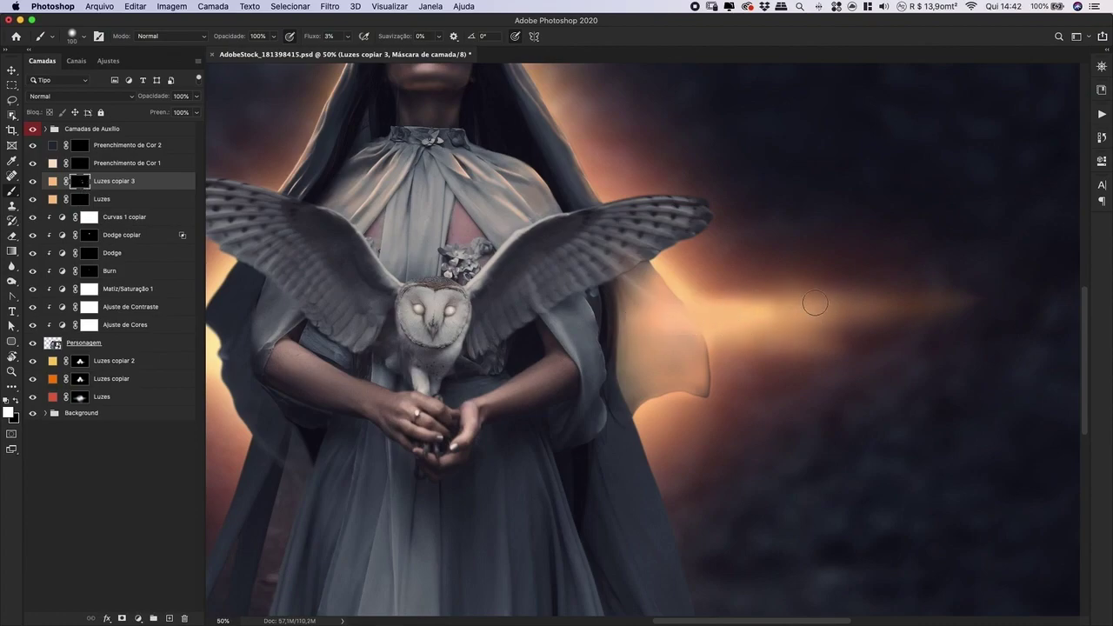
# - Duplicate the Luzes copiar 3 layer into the character's clipping group directly above Curvas 1 copiar
pyautogui.press('super+minus')
pyautogui.press('super+minus')
pyautogui.press('super+minus')
pyautogui.press('super+minus')
pyautogui.press('super+minus')
pyautogui.press('super+plus')
pyautogui.press('super+plus')
pyautogui.press('super+plus')
pyautogui.press('super+plus')
pyautogui.press('super+plus')
pyautogui.moveTo(116, 188); pyautogui.dragTo(92, 220)
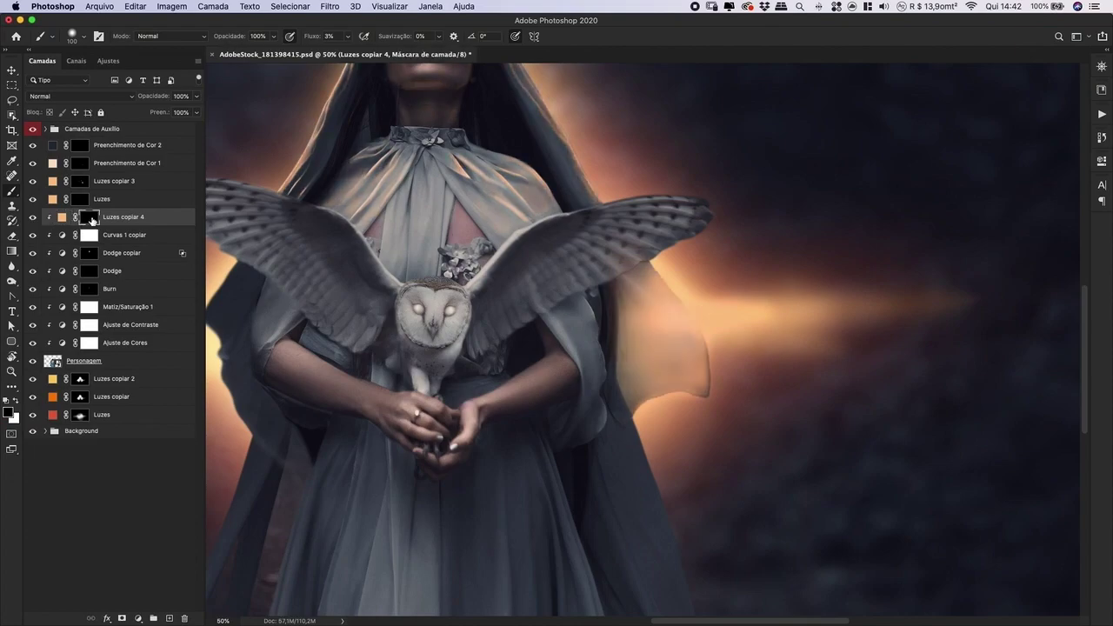
# - Paint a warm rim light along the outer edge of the translucent cape on the Luzes copiar 4 mask with a smaller brush
pyautogui.press('super+space')
pyautogui.moveTo(728, 375); pyautogui.dragTo(808, 375)
pyautogui.press('[')
pyautogui.press('[')
pyautogui.press('[')
pyautogui.press('[')
pyautogui.press('[')
pyautogui.press('[')
pyautogui.press('[')
pyautogui.press('[')
pyautogui.moveTo(674, 317)
pyautogui.mouseDown()
pyautogui.moveTo(673, 411)
pyautogui.moveTo(656, 441)
pyautogui.moveTo(660, 425)
pyautogui.mouseUp()
pyautogui.press(']')
pyautogui.press(']')
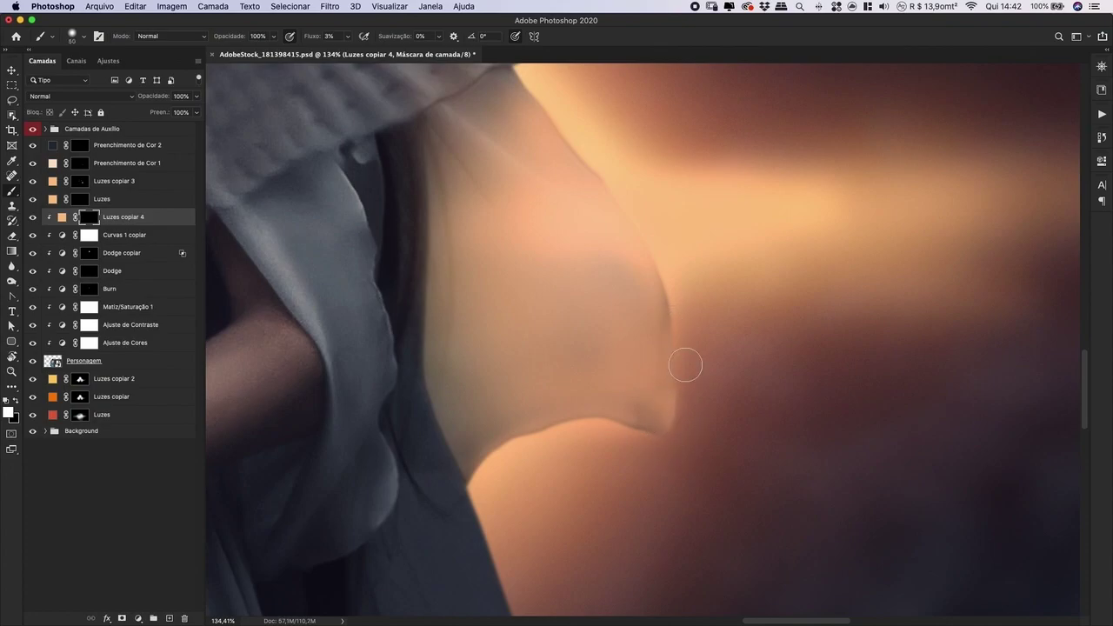
# - Extend the warm rim light around the translucent cape's corner and lower edge on the Luzes copiar 4 mask
pyautogui.press('[')
pyautogui.press('[')
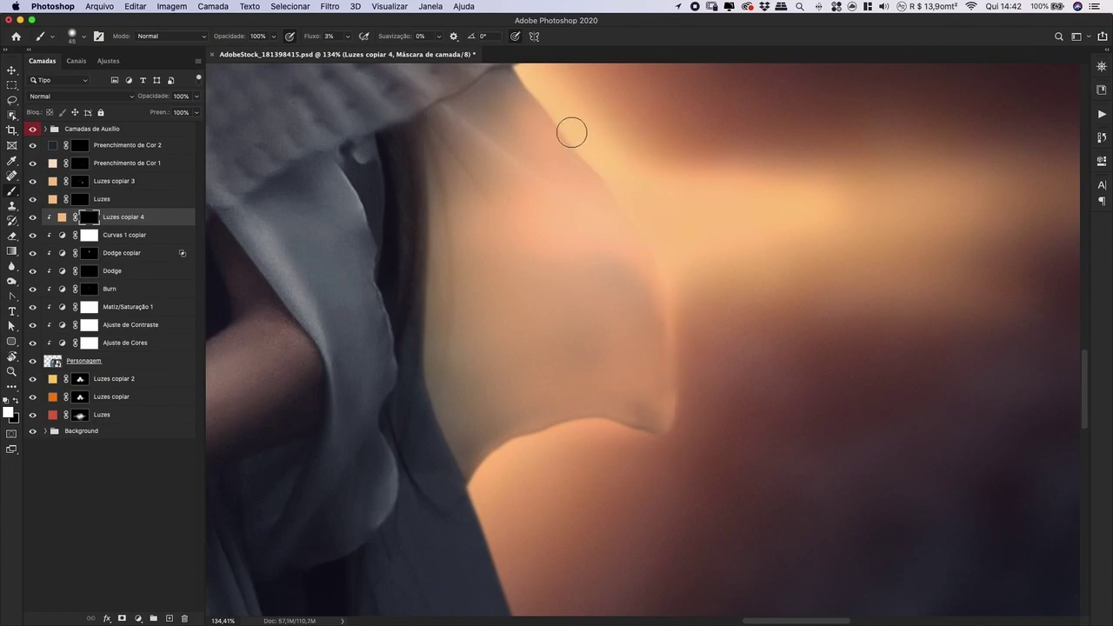
pyautogui.moveTo(674, 445)
pyautogui.mouseDown()
pyautogui.moveTo(611, 428)
pyautogui.moveTo(659, 450)
pyautogui.moveTo(556, 433)
pyautogui.moveTo(599, 425)
pyautogui.moveTo(496, 461)
pyautogui.mouseUp()
pyautogui.moveTo(598, 434); pyautogui.dragTo(651, 426)
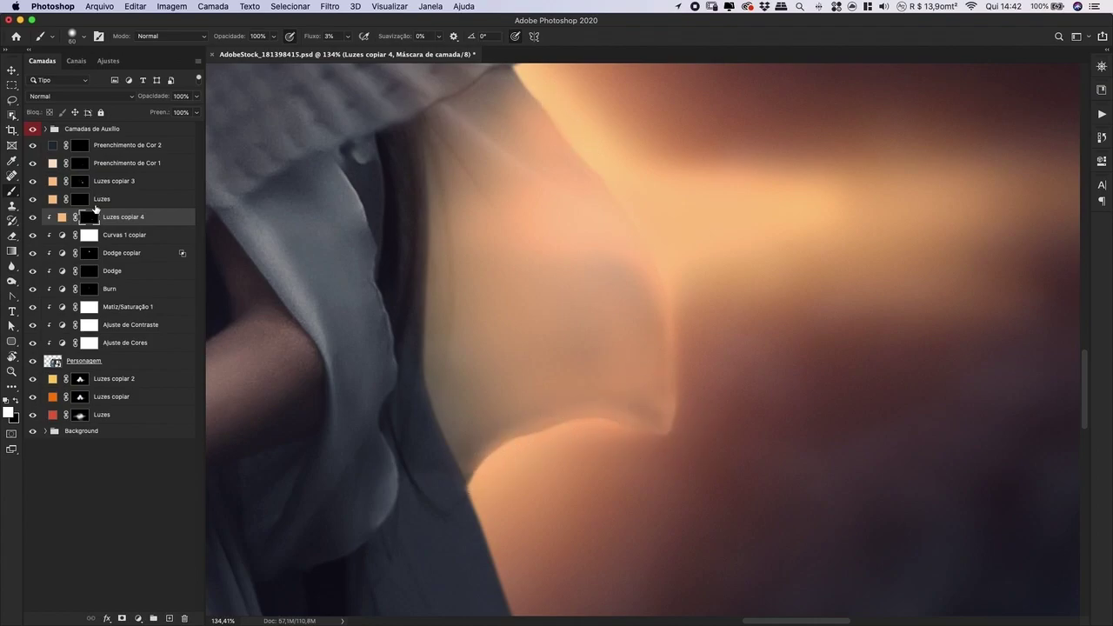
# - Duplicate the Preenchimento de Cor 1 layer into the character's clipping group above Luzes copiar 4 and target its mask for painting in white
pyautogui.moveTo(118, 167); pyautogui.dragTo(114, 227)
pyautogui.press('super+bracketright')
pyautogui.click(90, 218)
pyautogui.press('x')
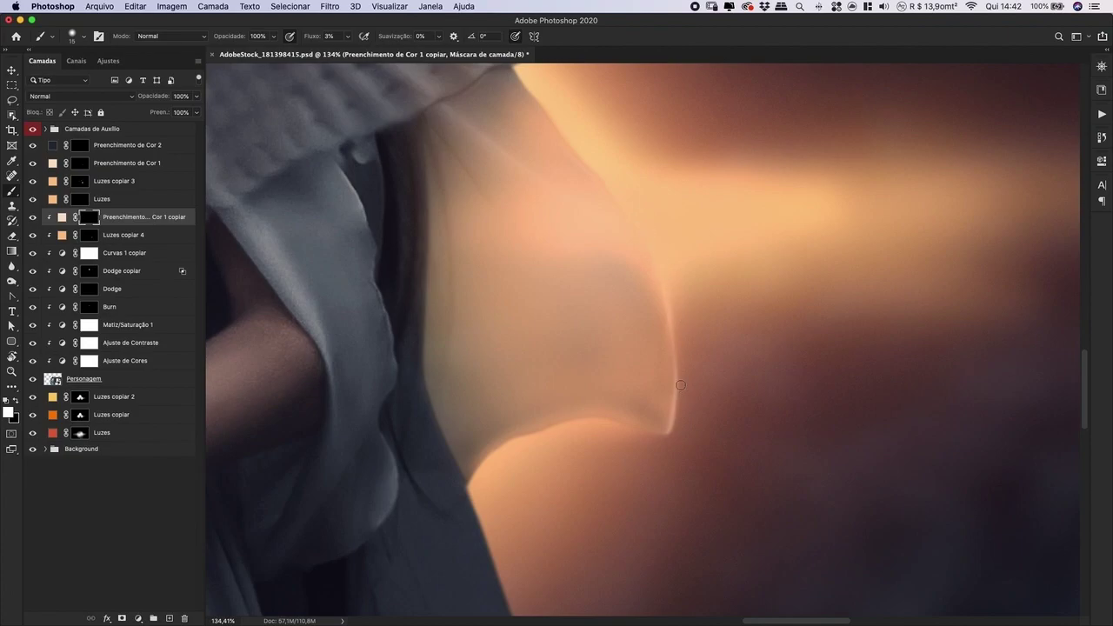
# - Paint a thin bright highlight along the translucent cape's outer edge on the Preenchimento de Cor 1 copiar mask, reducing the brush to 10
pyautogui.moveTo(594, 234); pyautogui.dragTo(558, 309)
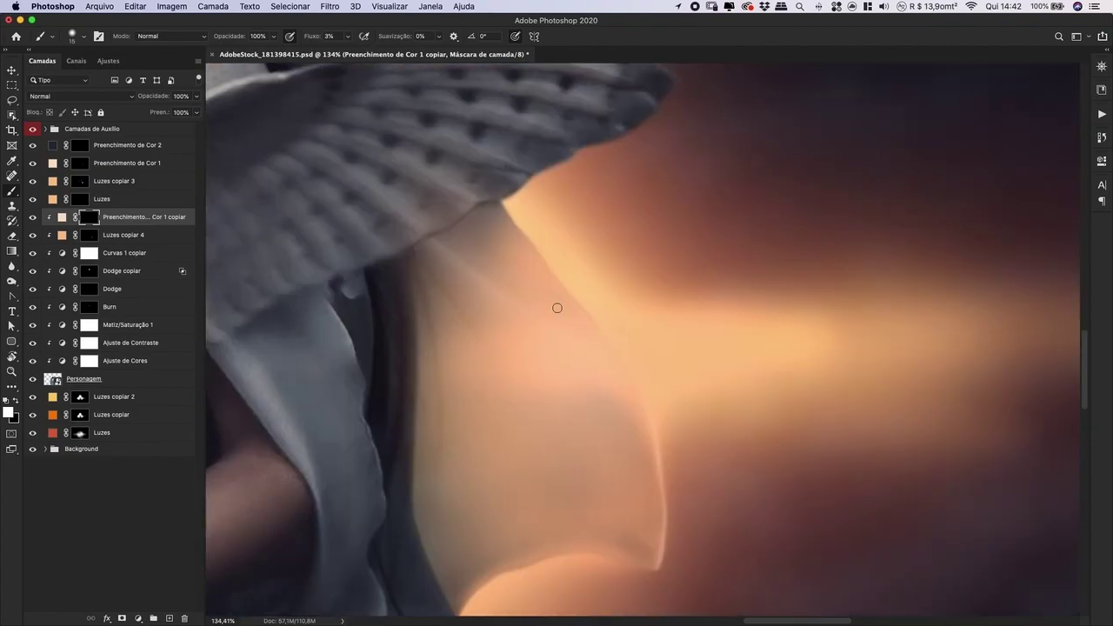
pyautogui.scroll(2, 628, 336)
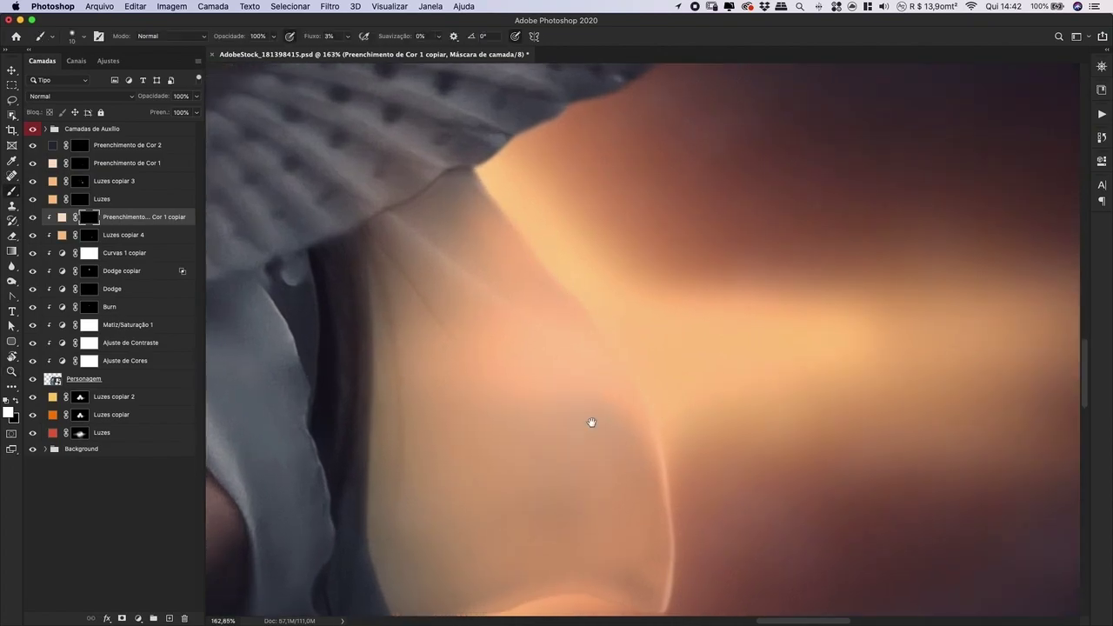
pyautogui.moveTo(592, 423); pyautogui.dragTo(709, 323)
# - Examine the cape's new edge lighting against the whole composition
pyautogui.press('super+minus')
pyautogui.press('super+minus')
pyautogui.press('super+minus')
pyautogui.press('super+minus')
pyautogui.press('super+minus')
pyautogui.press('super+minus')
pyautogui.press('super+minus')
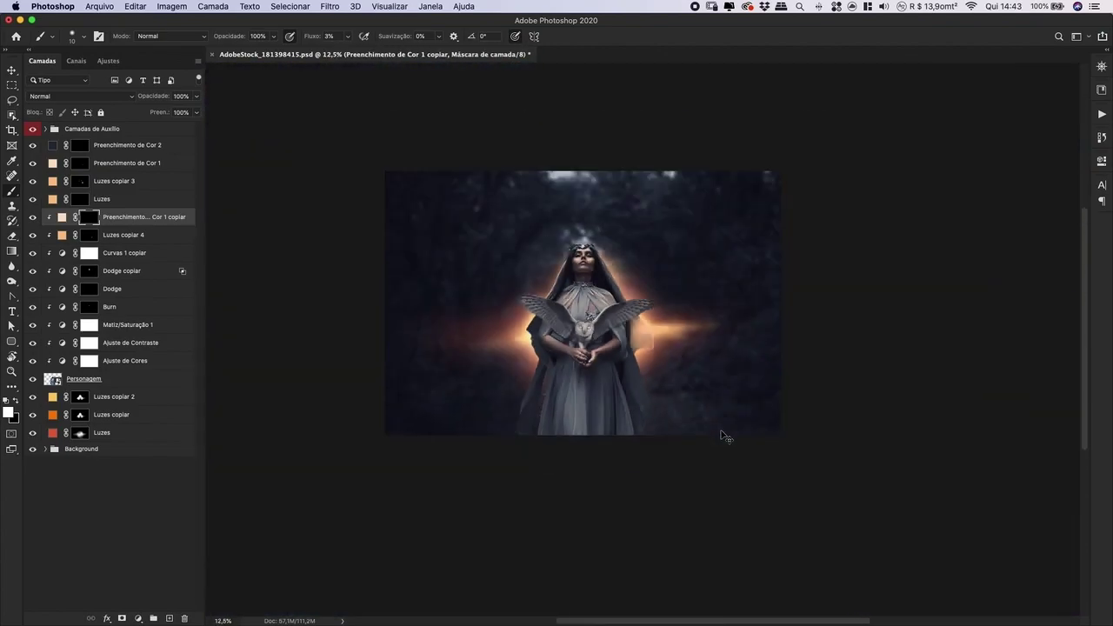
pyautogui.press('super+plus')
pyautogui.press('super+plus')
pyautogui.press('super+plus')
pyautogui.press('super+minus')
# - Paint soft light streaks along the translucent cape's folds below the wing on the Preenchimento de Cor 1 mask
pyautogui.moveTo(721, 357); pyautogui.dragTo(739, 357)
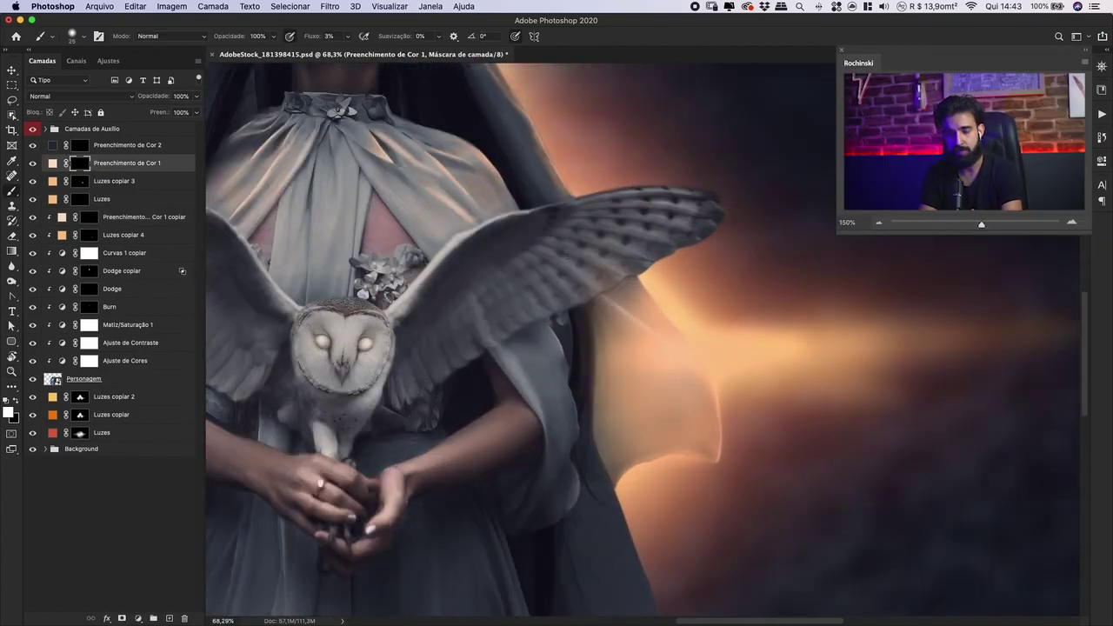
pyautogui.scroll(3, 564, 254)
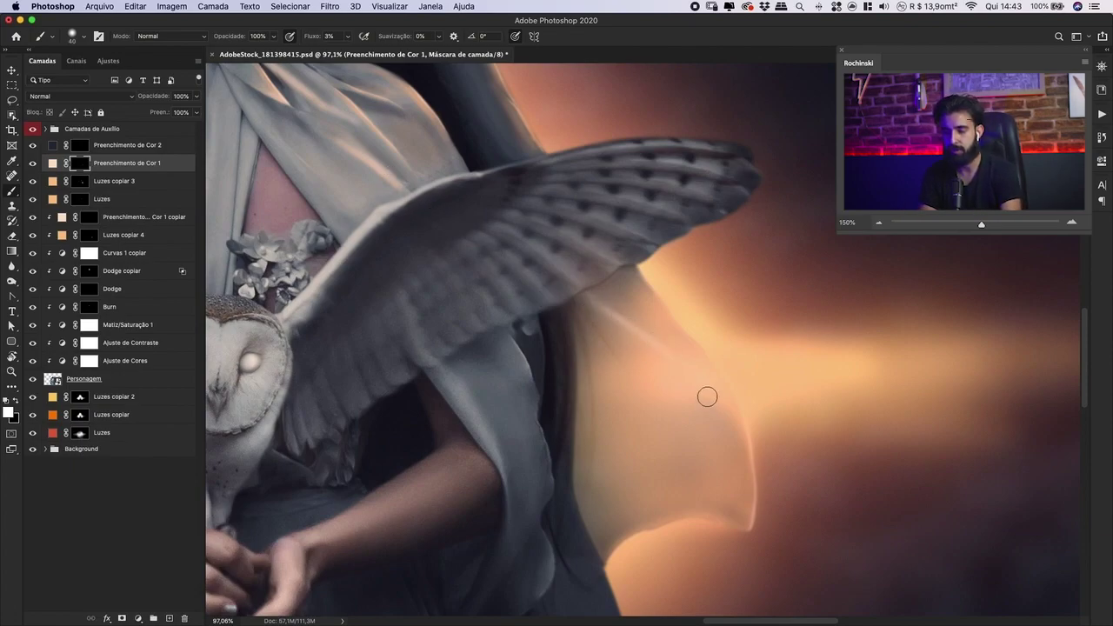
pyautogui.moveTo(598, 336); pyautogui.dragTo(652, 407)
pyautogui.press(']')
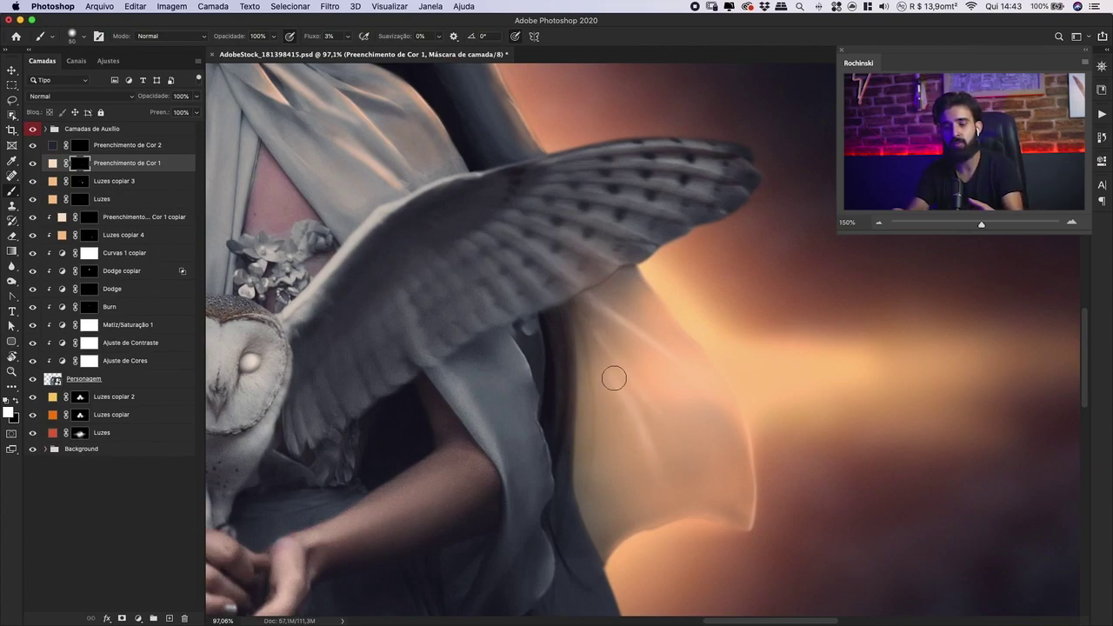
pyautogui.press('e')
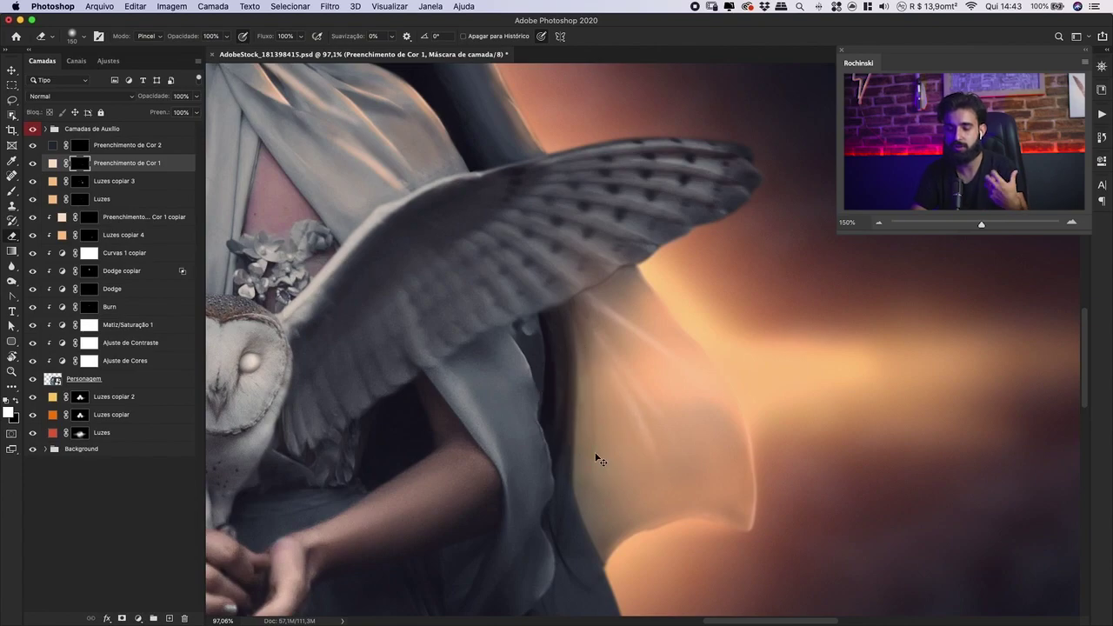
pyautogui.press('super+0')
pyautogui.press('super+plus')
pyautogui.press('super+plus')
pyautogui.press('b')
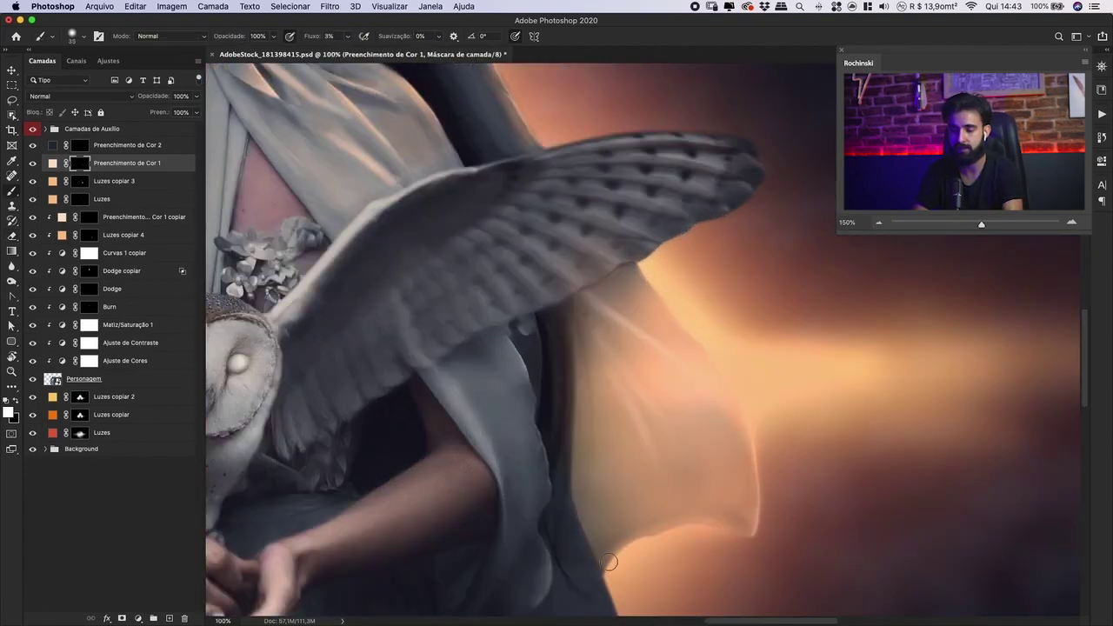
# - Try a light streak running down to the translucent cape's lower corner on the Preenchimento de Cor 1 mask, and undo it
pyautogui.press('e')
pyautogui.moveTo(624, 509)
pyautogui.mouseDown()
pyautogui.moveTo(614, 489)
pyautogui.moveTo(664, 509)
pyautogui.moveTo(643, 516)
pyautogui.mouseUp()
pyautogui.press('b')
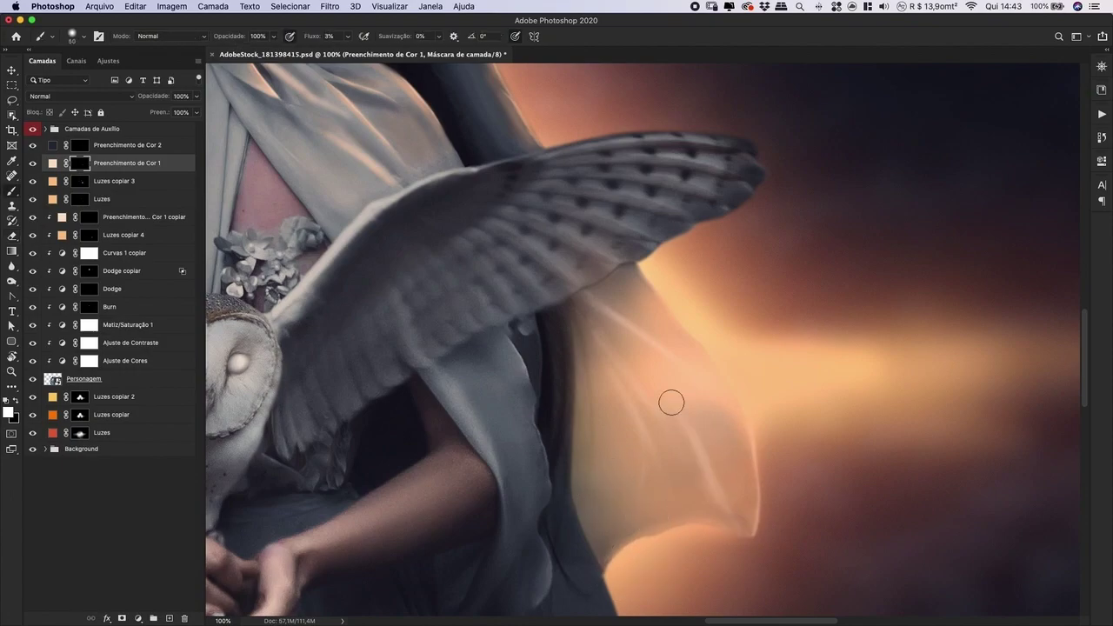
pyautogui.press('e')
pyautogui.press('super+z')
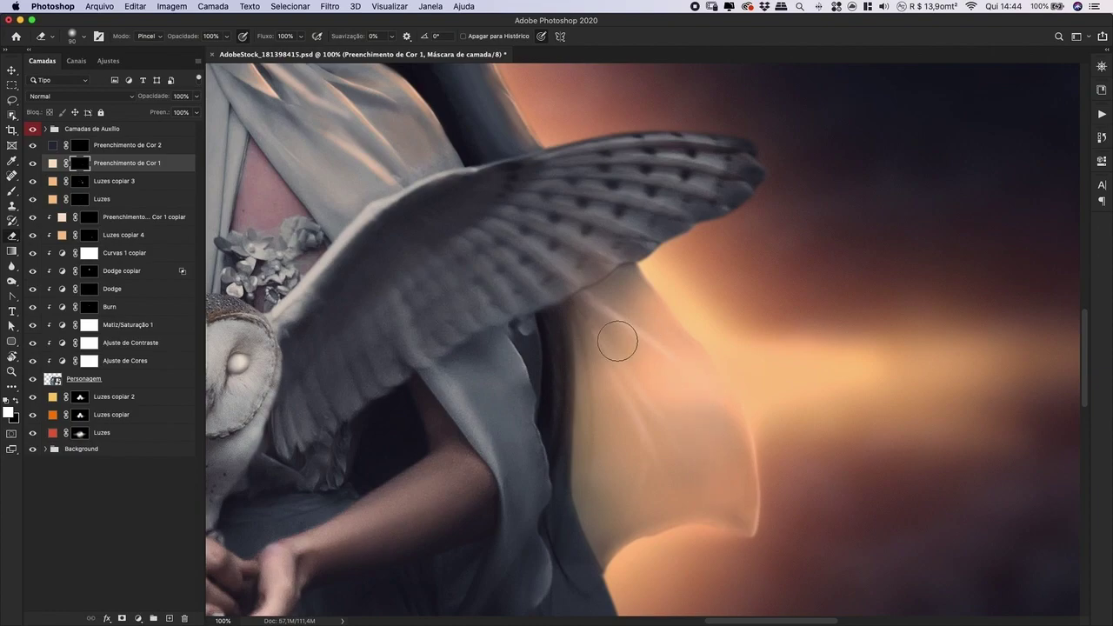
# - Add soft fold highlights across the translucent cape on the Preenchimento de Cor 1 mask, reducing the brush size to 20
pyautogui.press('b')
pyautogui.moveTo(628, 501)
pyautogui.mouseDown()
pyautogui.moveTo(599, 362)
pyautogui.moveTo(736, 525)
pyautogui.mouseUp()
pyautogui.press('[')
pyautogui.press('[')
pyautogui.press('[')
pyautogui.press('[')
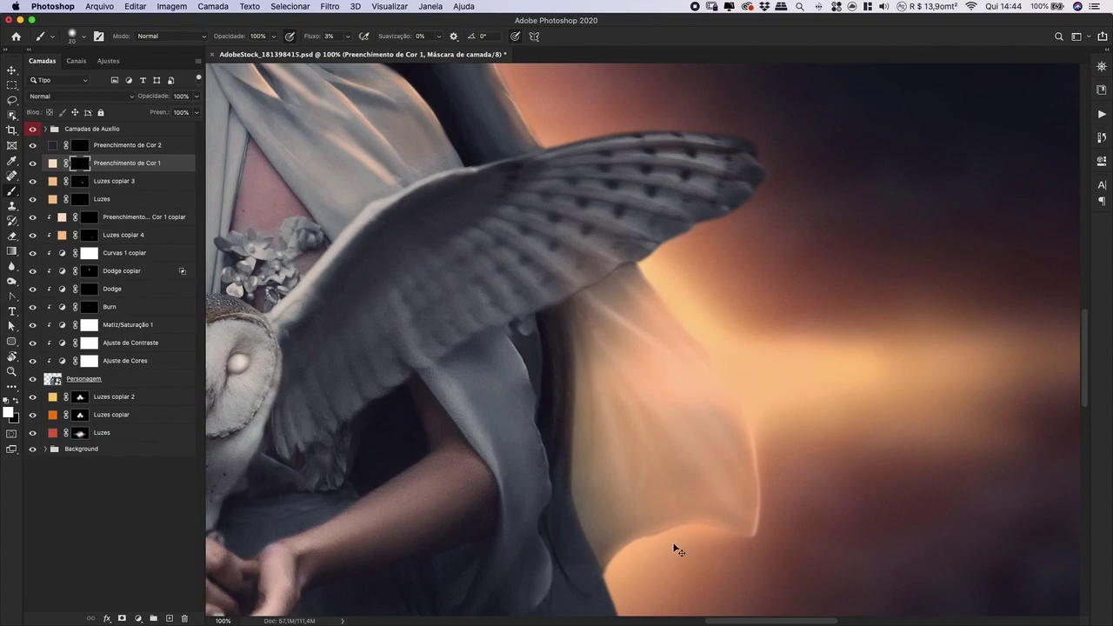
# - Toggle the visibility of the layers from Preenchimento de Cor 2 down to Luzes to compare the full image without their lighting
pyautogui.press('super+minus')
pyautogui.press('super+minus')
pyautogui.press('super+minus')
pyautogui.press('super+minus')
pyautogui.press('super+minus')
pyautogui.press('super+minus')
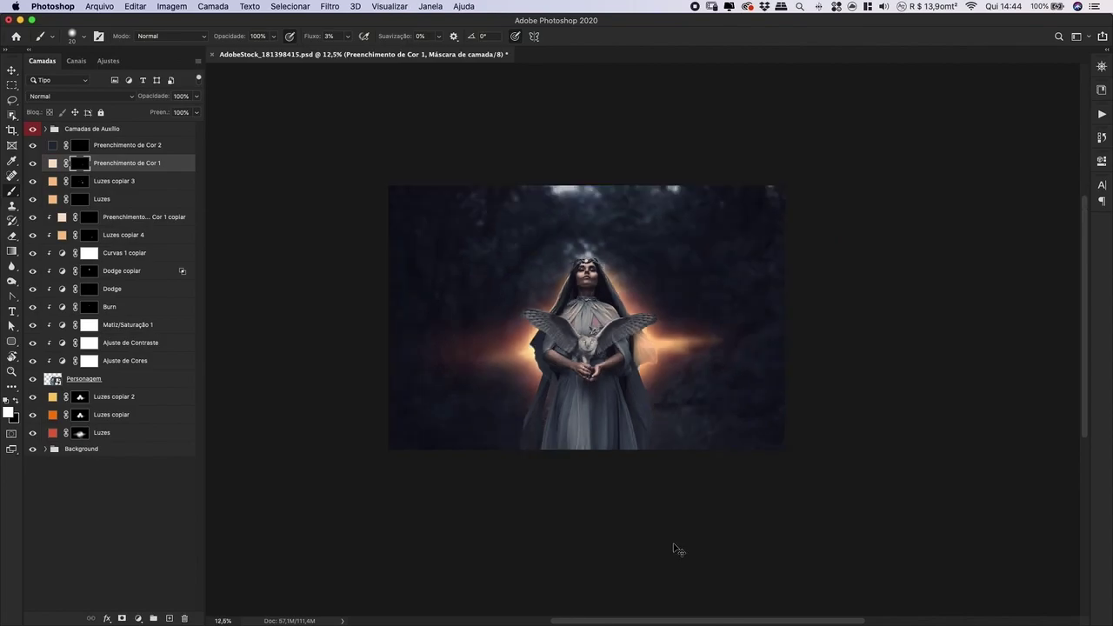
pyautogui.moveTo(32, 145); pyautogui.dragTo(33, 198)
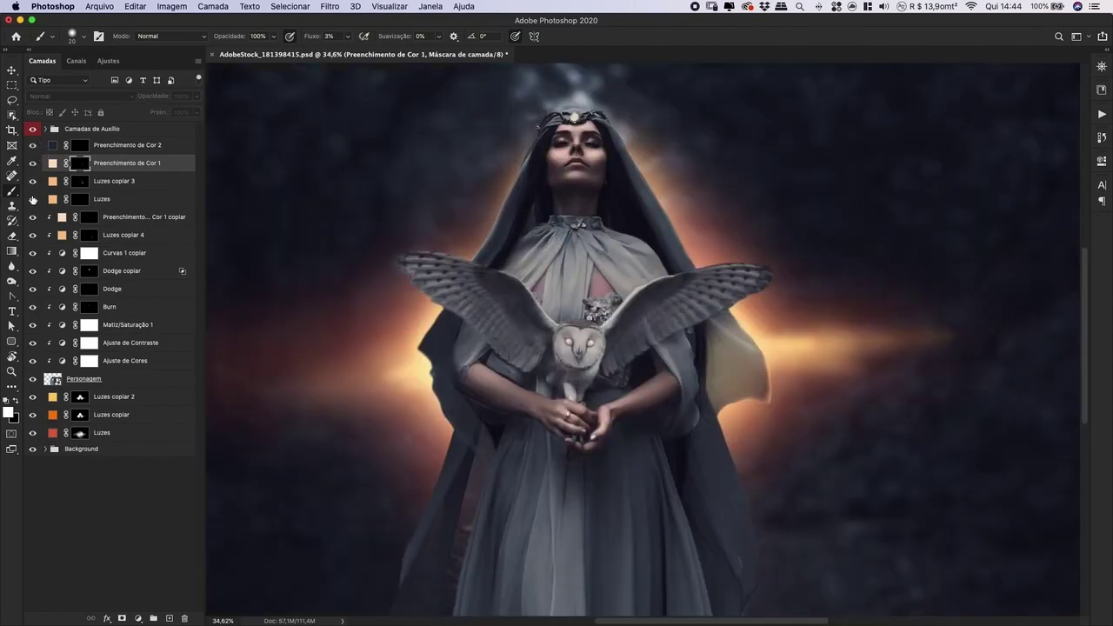
# - Save the document with the new cape lighting
pyautogui.press('super+plus')
pyautogui.press('super+s')
pyautogui.moveTo(698, 187); pyautogui.dragTo(748, 281)
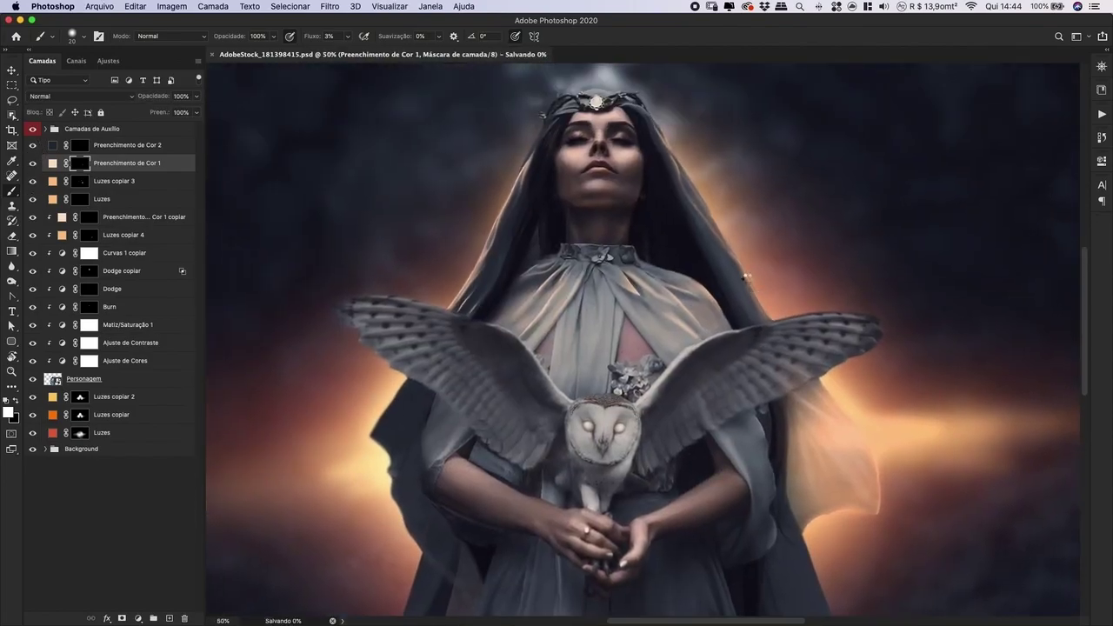
pyautogui.press('super+minus')
# - Paint a fine warm rim along the pointed edge of the dark cape under the left wing on the Luzes copiar 4 mask
pyautogui.moveTo(496, 280); pyautogui.dragTo(540, 222)
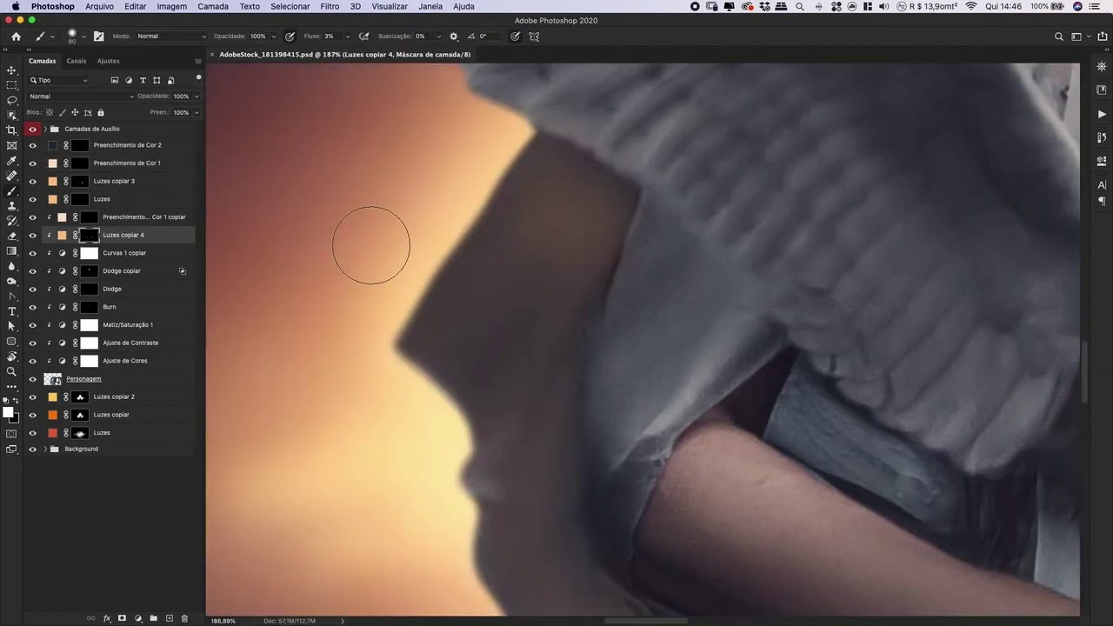
pyautogui.moveTo(394, 351); pyautogui.dragTo(417, 291)
pyautogui.press(']')
pyautogui.press(']')
pyautogui.press(']')
pyautogui.moveTo(500, 179)
pyautogui.mouseDown()
pyautogui.moveTo(467, 215)
pyautogui.moveTo(521, 146)
pyautogui.mouseUp()
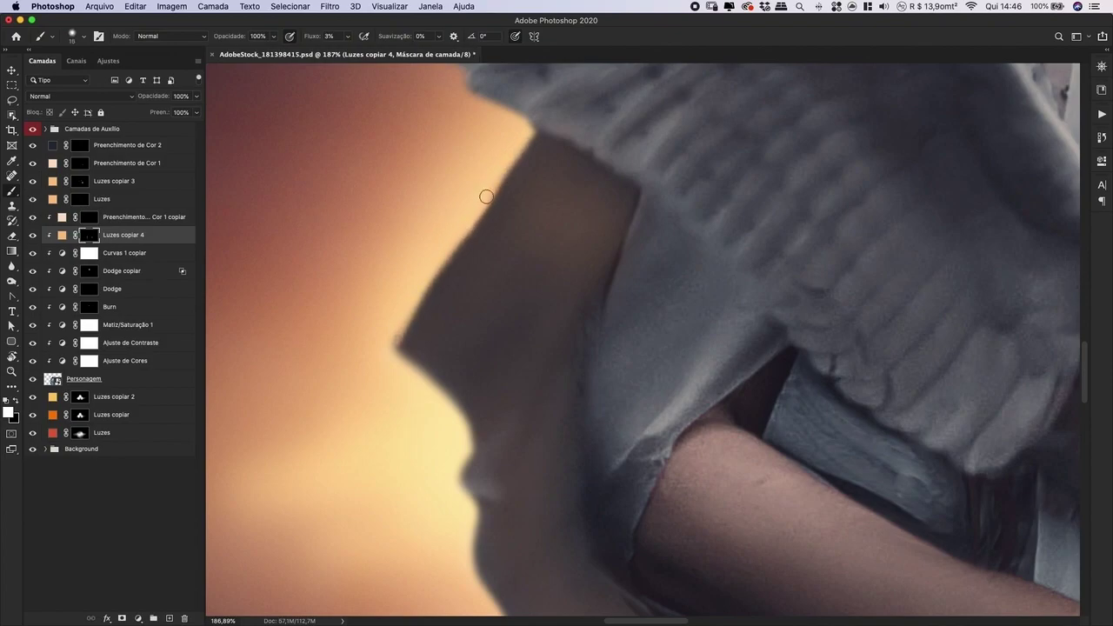
pyautogui.moveTo(411, 386); pyautogui.dragTo(436, 404)
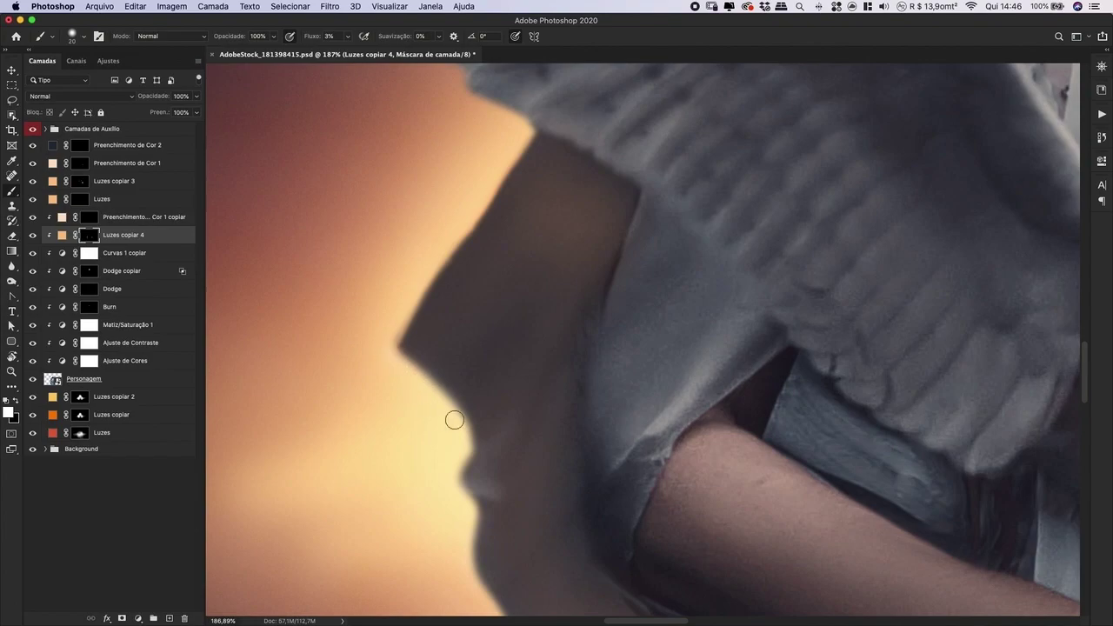
# - Continue the warm light down the dark cape's wavy edge on the Luzes copiar 4 mask, enlarging the brush for a softer glow
pyautogui.moveTo(403, 450); pyautogui.dragTo(366, 303)
pyautogui.press(']')
pyautogui.press(']')
pyautogui.press(']')
pyautogui.press(']')
pyautogui.press(']')
pyautogui.press(']')
pyautogui.press(']')
pyautogui.press(']')
pyautogui.press(']')
pyautogui.press(']')
pyautogui.press(']')
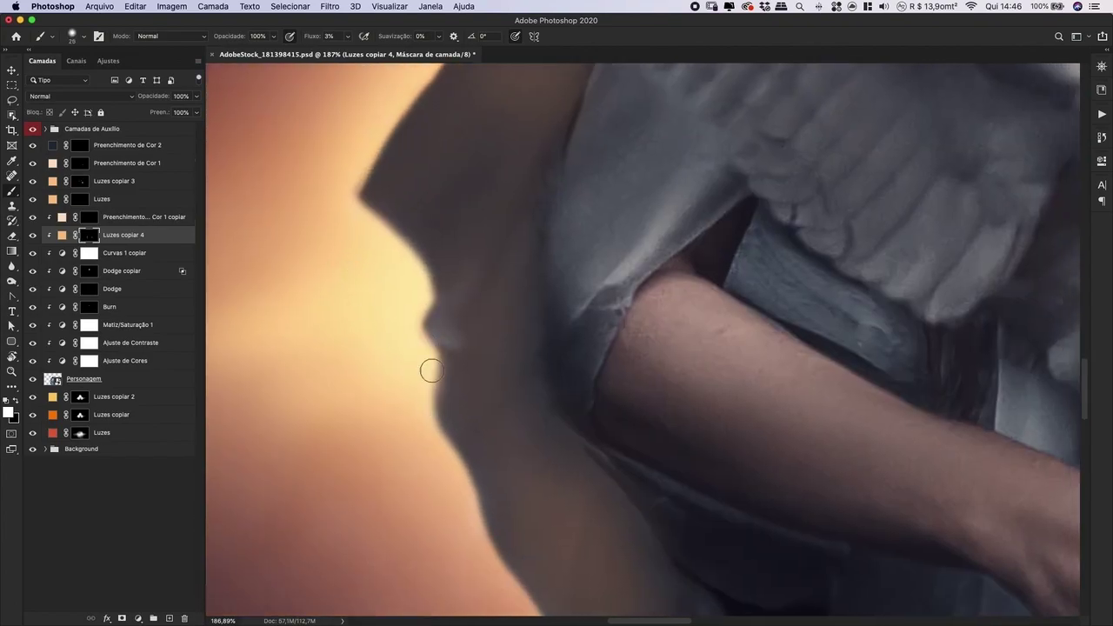
pyautogui.press(']')
pyautogui.press(']')
pyautogui.press(']')
pyautogui.moveTo(369, 143)
pyautogui.mouseDown()
pyautogui.moveTo(460, 281)
pyautogui.moveTo(517, 184)
pyautogui.moveTo(562, 174)
pyautogui.moveTo(519, 398)
pyautogui.mouseUp()
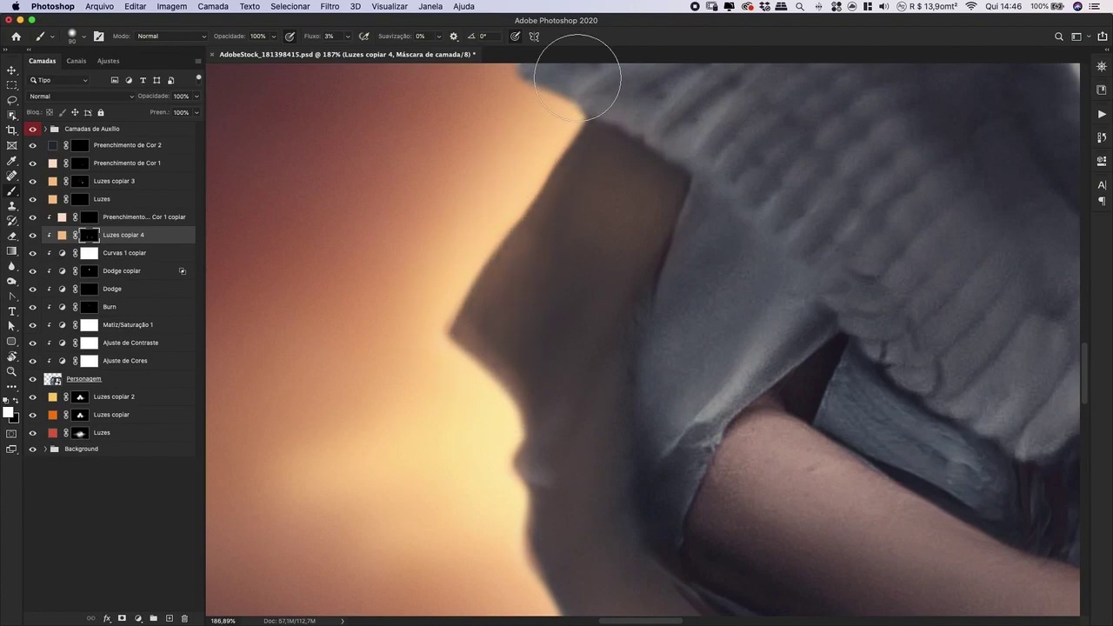
# - Examine the dark cape's warm light in the overall image
pyautogui.press('super+minus')
pyautogui.press('super+minus')
pyautogui.press('super+minus')
pyautogui.press('super+minus')
pyautogui.press('super+minus')
pyautogui.press('super+minus')
pyautogui.press('super+plus')
pyautogui.press('super+plus')
pyautogui.press('super+plus')
pyautogui.press('super+plus')
pyautogui.press('super+plus')
# - Paint a very thin bright highlight along the dark cape's pointed edge on the Preenchimento de Cor 1 copiar mask with a tiny brush
pyautogui.moveTo(505, 196)
pyautogui.mouseDown()
pyautogui.moveTo(425, 259)
pyautogui.moveTo(355, 261)
pyautogui.mouseUp()
pyautogui.click(92, 216)
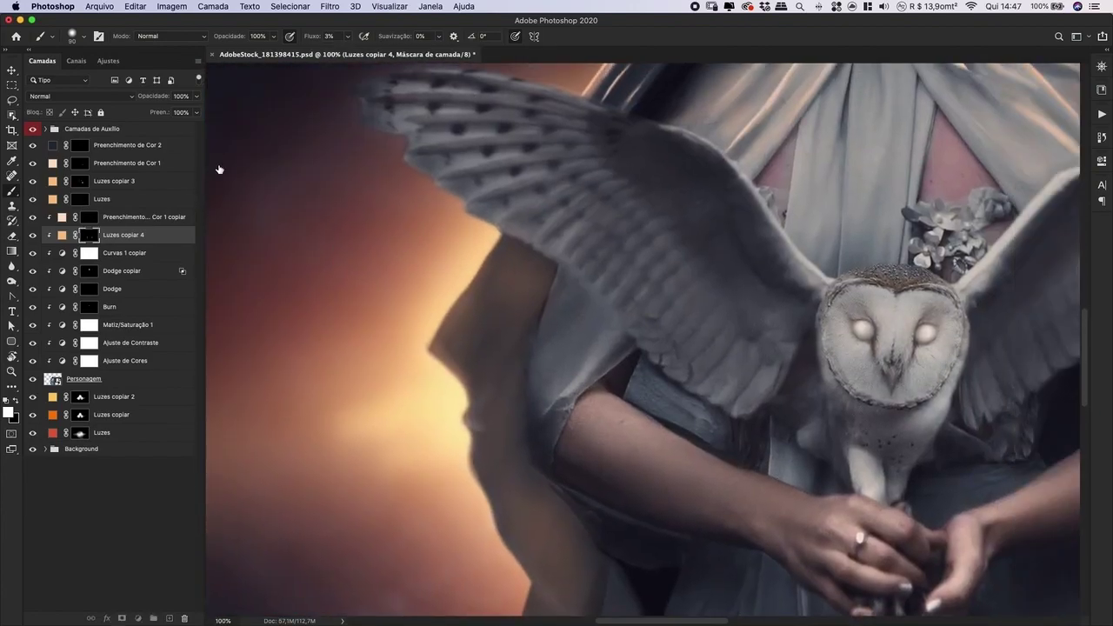
pyautogui.moveTo(388, 373); pyautogui.dragTo(475, 254)
pyautogui.press('[')
pyautogui.press('[')
pyautogui.press('[')
pyautogui.press('[')
pyautogui.press('[')
pyautogui.press('[')
pyautogui.press('[')
pyautogui.press('[')
pyautogui.press('[')
pyautogui.moveTo(421, 384); pyautogui.dragTo(487, 266)
pyautogui.press('super+z')
pyautogui.press('[')
pyautogui.press('[')
pyautogui.moveTo(409, 414); pyautogui.dragTo(440, 348)
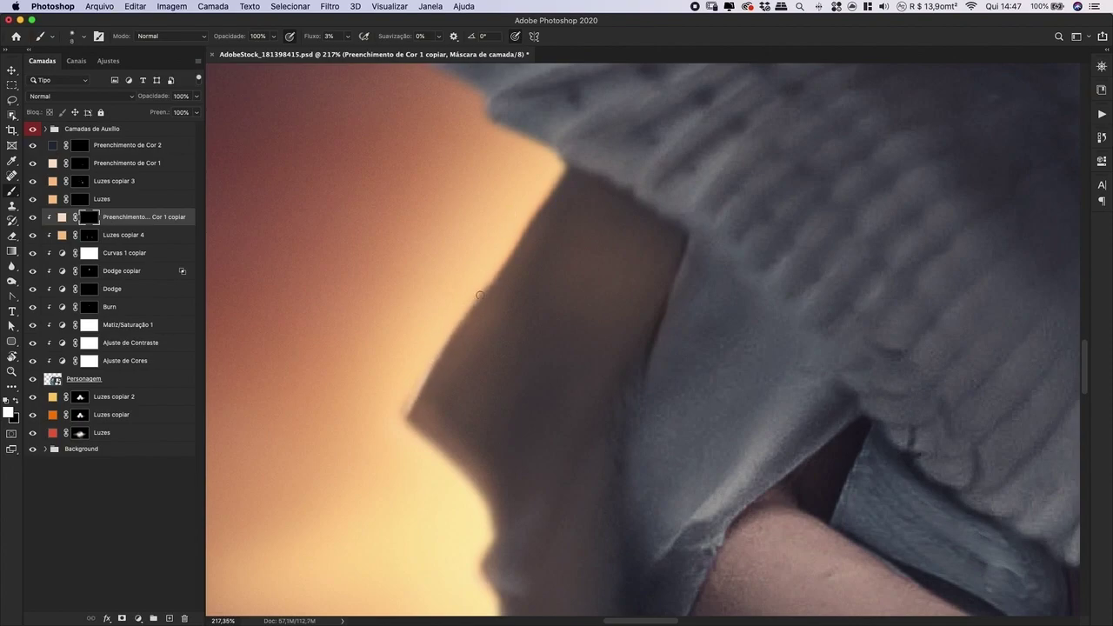
pyautogui.moveTo(480, 295); pyautogui.dragTo(527, 202)
pyautogui.moveTo(411, 420); pyautogui.dragTo(423, 321)
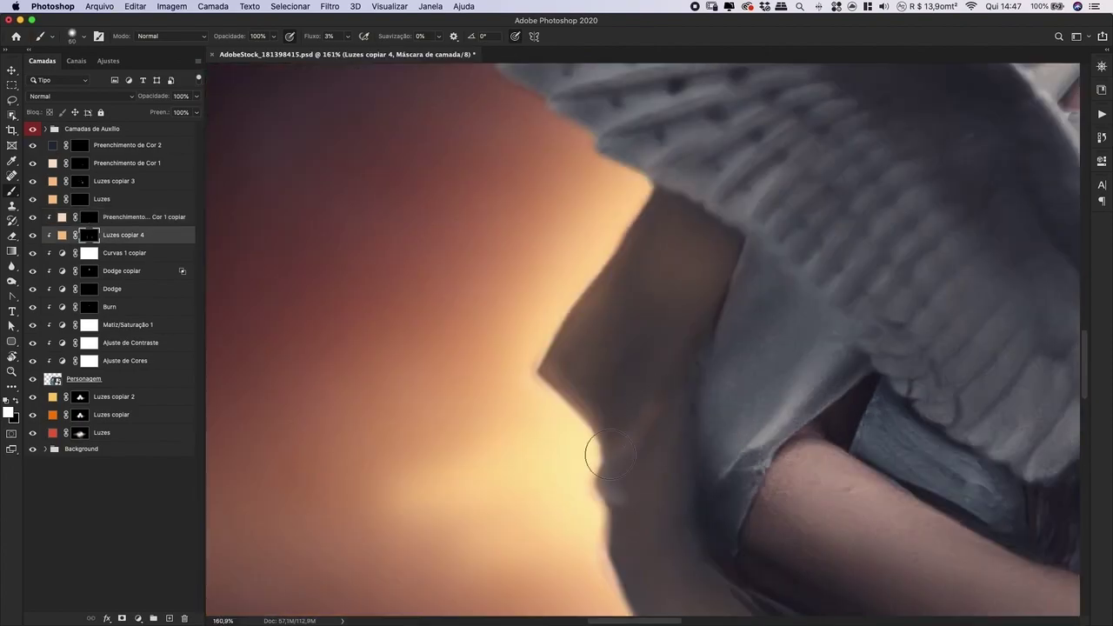
# - Paint warm light streaks along the dark cape's folds under the left wing, starting on the Luzes copiar 4 mask with a reduced brush
pyautogui.moveTo(618, 434)
pyautogui.mouseDown()
pyautogui.moveTo(607, 452)
pyautogui.moveTo(673, 338)
pyautogui.mouseUp()
pyautogui.press('[')
pyautogui.press('[')
pyautogui.moveTo(650, 395)
pyautogui.mouseDown()
pyautogui.moveTo(681, 316)
pyautogui.moveTo(638, 408)
pyautogui.moveTo(681, 304)
pyautogui.mouseUp()
pyautogui.moveTo(634, 412); pyautogui.dragTo(684, 319)
pyautogui.moveTo(599, 454)
pyautogui.mouseDown()
pyautogui.moveTo(688, 308)
pyautogui.moveTo(606, 441)
pyautogui.moveTo(675, 334)
pyautogui.moveTo(630, 410)
pyautogui.moveTo(701, 246)
pyautogui.moveTo(662, 351)
pyautogui.moveTo(667, 296)
pyautogui.mouseUp()
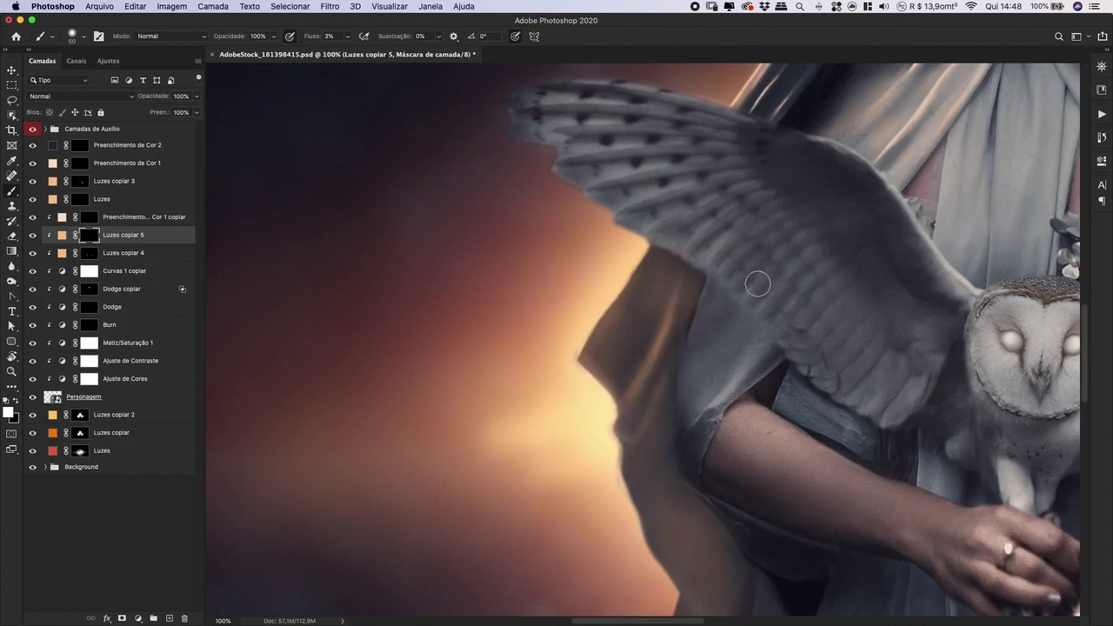
# - Paint a broader soft warm glow over the dark cape's folds on the Luzes copiar 5 mask, enlarging the brush
pyautogui.moveTo(758, 284)
pyautogui.mouseDown()
pyautogui.moveTo(397, 236)
pyautogui.moveTo(330, 209)
pyautogui.moveTo(529, 249)
pyautogui.moveTo(491, 241)
pyautogui.mouseUp()
pyautogui.press(']')
pyautogui.press(']')
pyautogui.press(']')
pyautogui.press(']')
pyautogui.press(']')
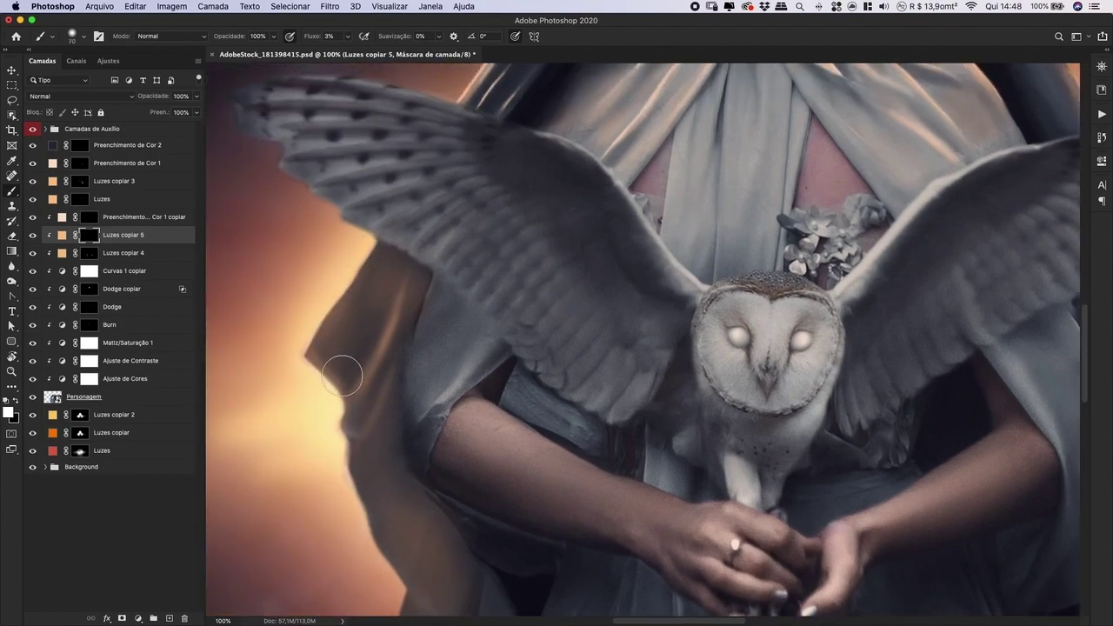
pyautogui.press(']')
pyautogui.press(']')
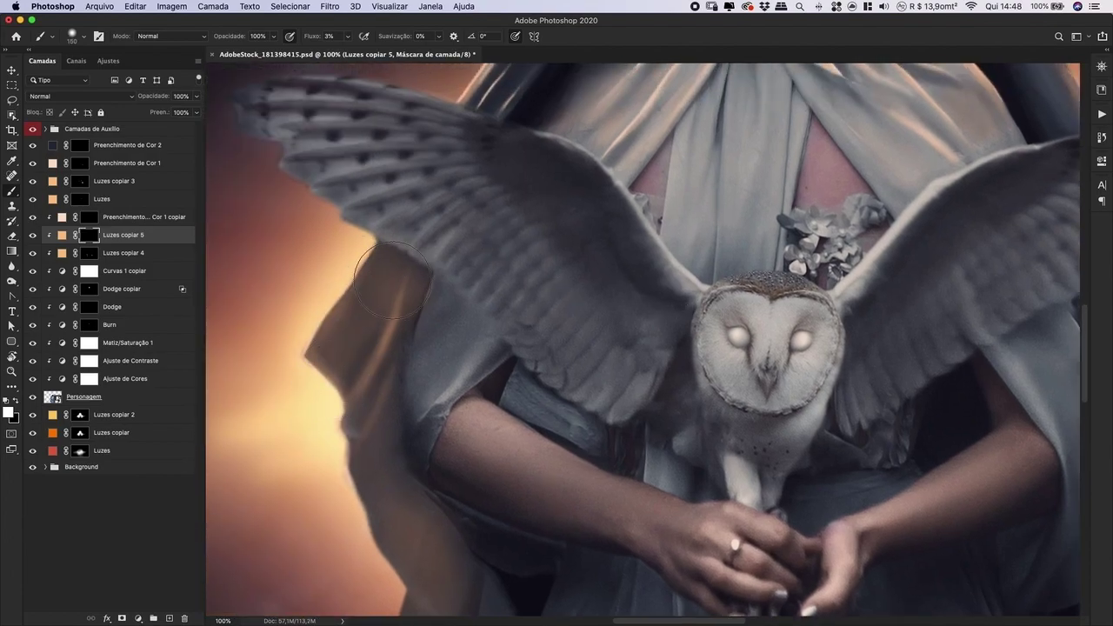
pyautogui.press('[')
pyautogui.moveTo(338, 376); pyautogui.dragTo(377, 309)
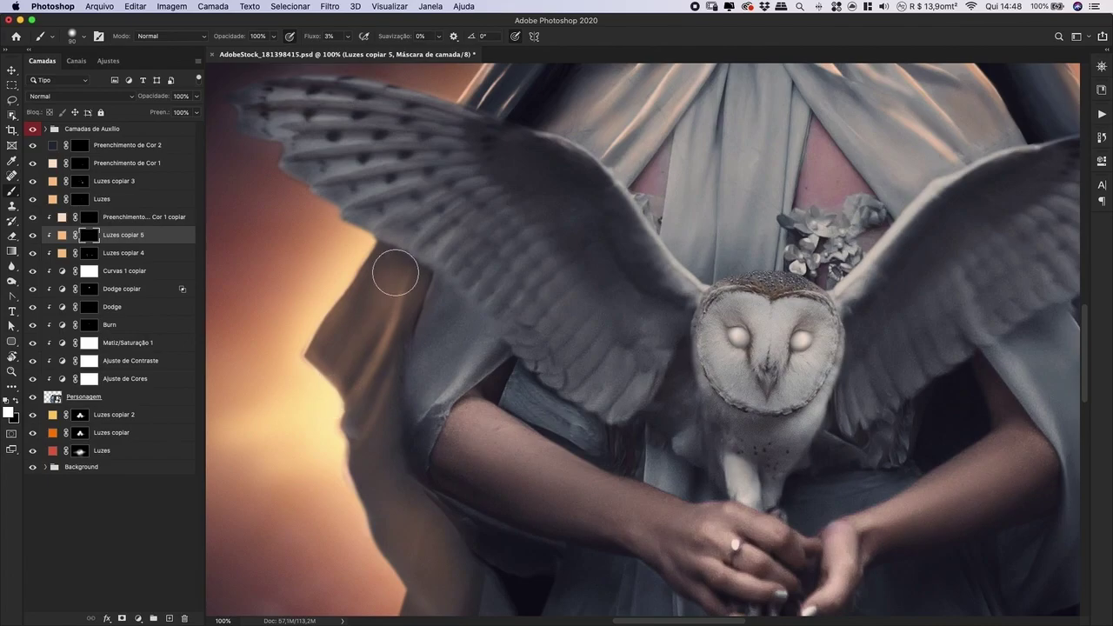
# - Paint a large soft warm glow spilling over the dark cape's edge beside the bright light on the Luzes mask
pyautogui.hotkey('ctrl', '-')
pyautogui.hotkey('ctrl', '-')
pyautogui.hotkey('ctrl', '-')
pyautogui.hotkey('ctrl', '-')
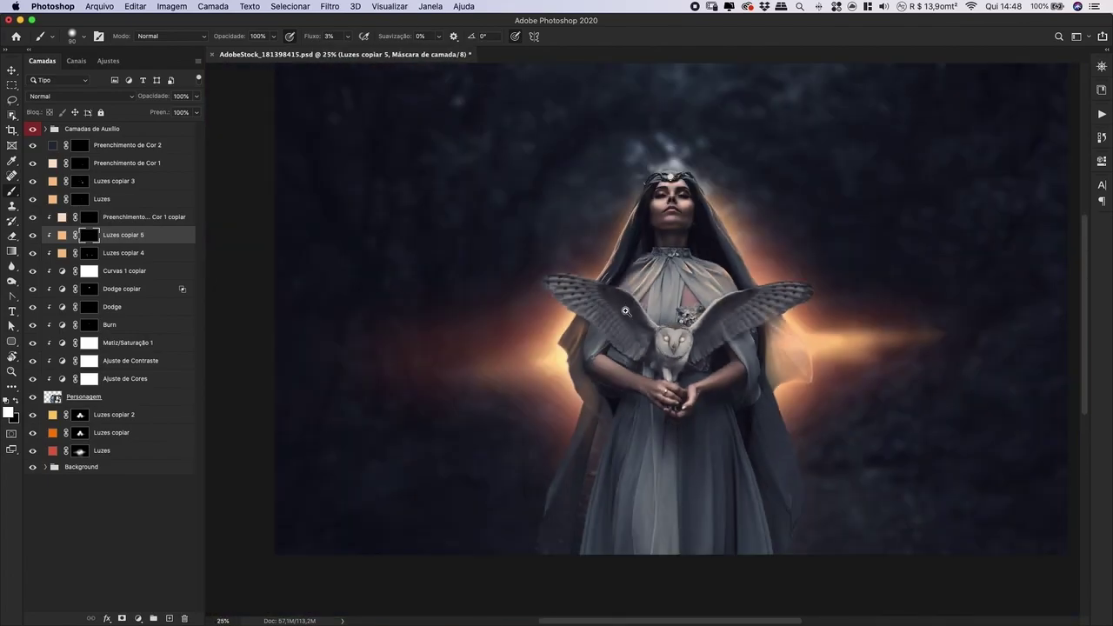
pyautogui.click(593, 373)
pyautogui.moveTo(581, 390); pyautogui.dragTo(658, 365)
pyautogui.press('b')
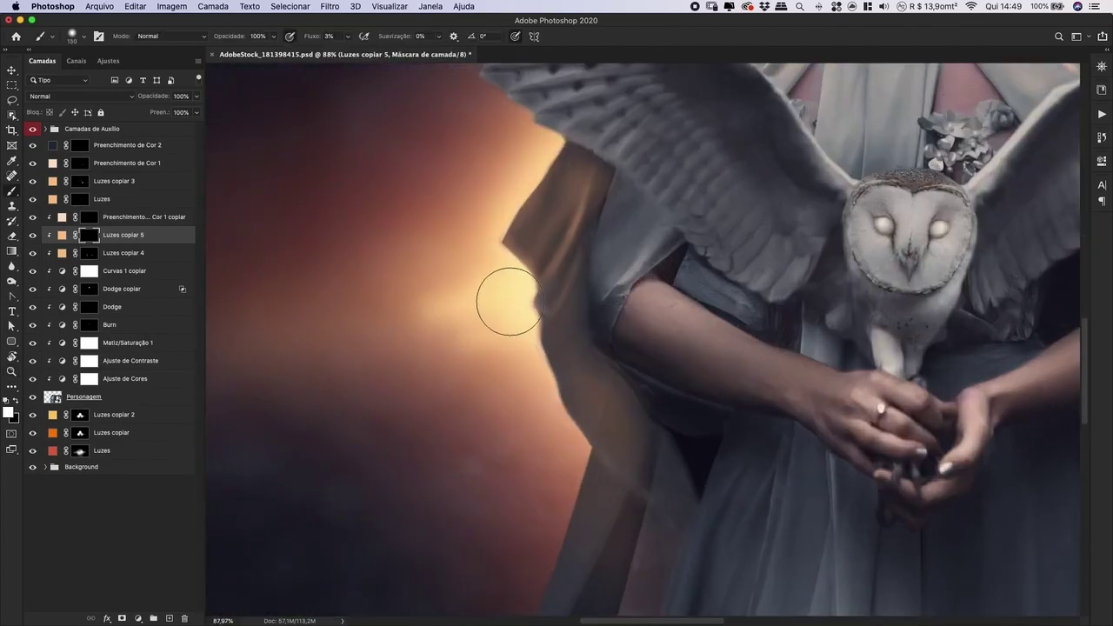
pyautogui.click(80, 199)
pyautogui.click(107, 180)
pyautogui.click(101, 200)
pyautogui.press(']')
pyautogui.moveTo(475, 279)
pyautogui.mouseDown()
pyautogui.moveTo(509, 286)
pyautogui.moveTo(519, 321)
pyautogui.moveTo(526, 314)
pyautogui.moveTo(527, 368)
pyautogui.moveTo(522, 354)
pyautogui.mouseUp()
# - Add a brighter glow where the background light meets the dark cape's edge on the Preenchimento de Cor 1 mask, varying the brush size
pyautogui.press('[')
pyautogui.press('[')
pyautogui.click(80, 164)
pyautogui.press('[')
pyautogui.moveTo(529, 288)
pyautogui.mouseDown()
pyautogui.moveTo(545, 255)
pyautogui.moveTo(504, 262)
pyautogui.moveTo(534, 275)
pyautogui.mouseUp()
pyautogui.press(']')
pyautogui.press(']')
pyautogui.press(']')
pyautogui.press('super+minus')
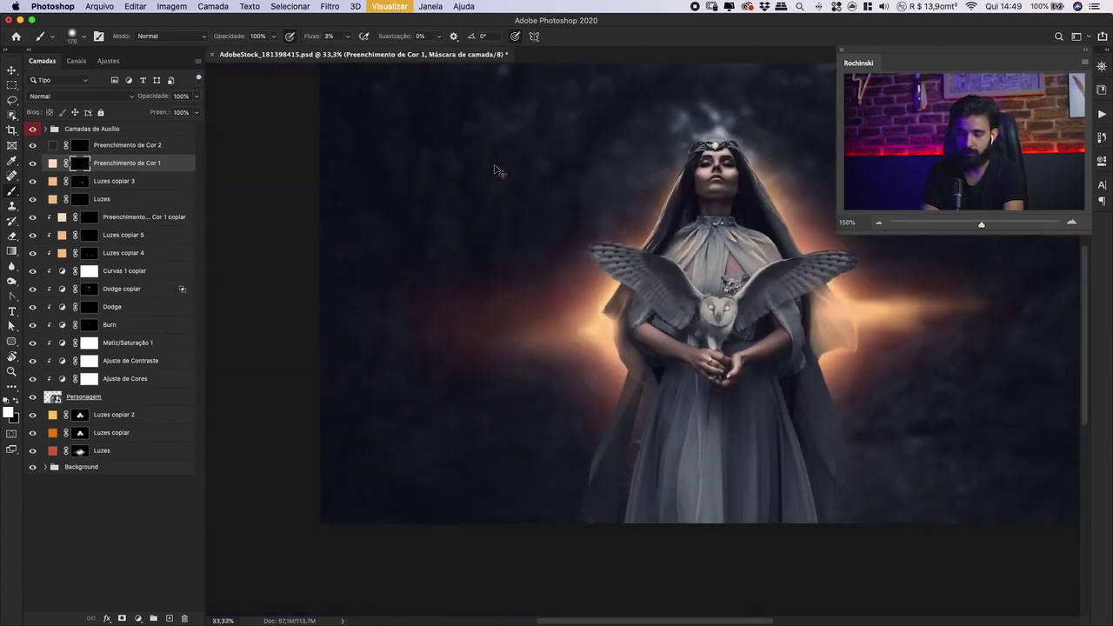
pyautogui.press('super+plus')
pyautogui.press('[')
pyautogui.press('[')
pyautogui.press('[')
pyautogui.moveTo(591, 324); pyautogui.dragTo(599, 322)
pyautogui.press('super+z')
# - Paint a small bright flare where the background light meets the dark cape's edge, on the Preenchimento de Cor 1 and Luzes copiar 3 masks
pyautogui.press(']')
pyautogui.press(']')
pyautogui.press('[')
pyautogui.press('[')
pyautogui.press('[')
pyautogui.press('[')
pyautogui.press('super+minus')
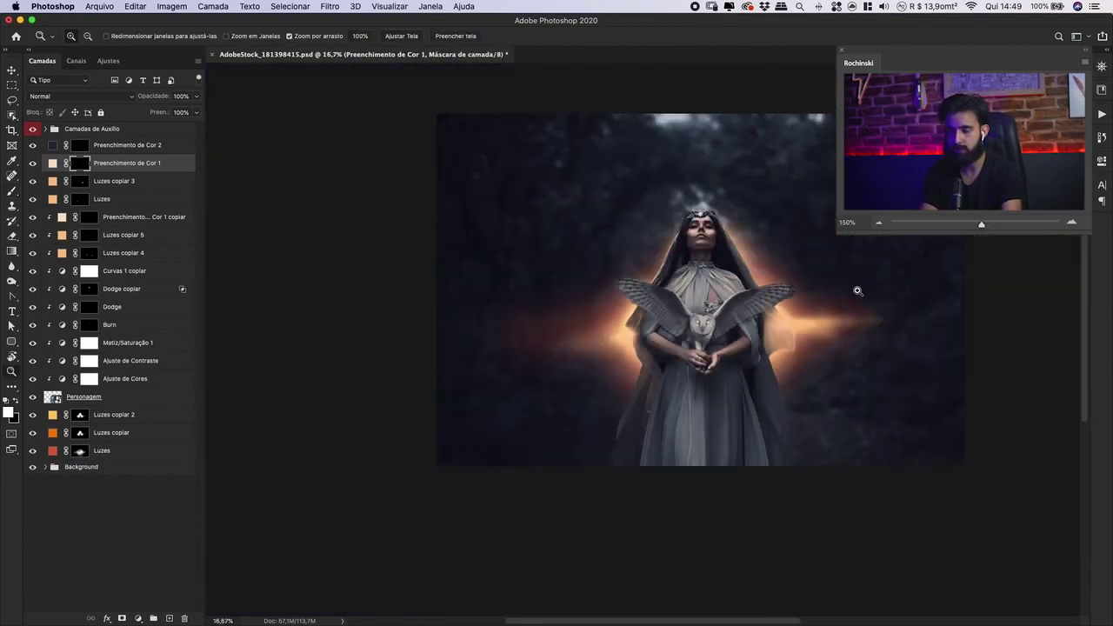
pyautogui.keyDown('super'); pyautogui.click(654, 334); pyautogui.keyUp('super')
pyautogui.scroll(5, 654, 334)
pyautogui.press('b')
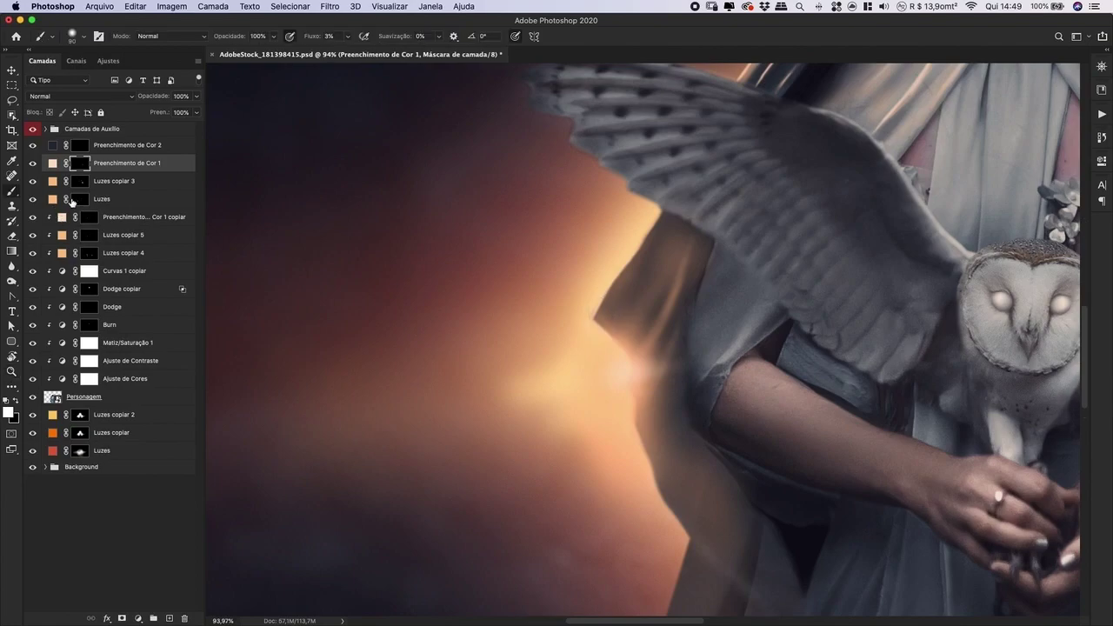
pyautogui.click(83, 183)
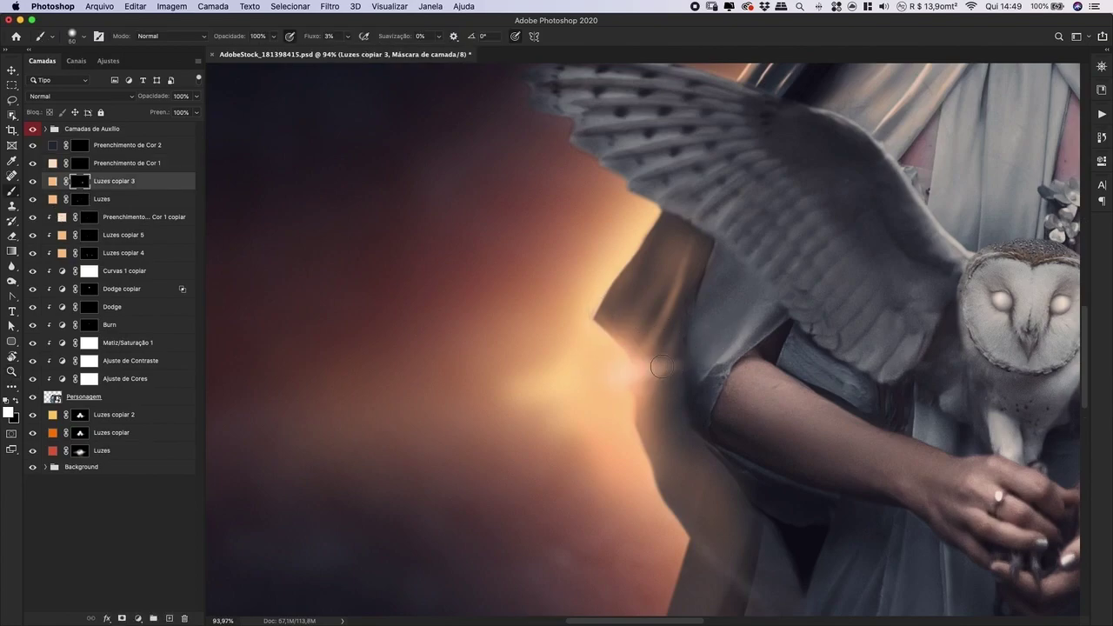
pyautogui.scroll(-6, 613, 364)
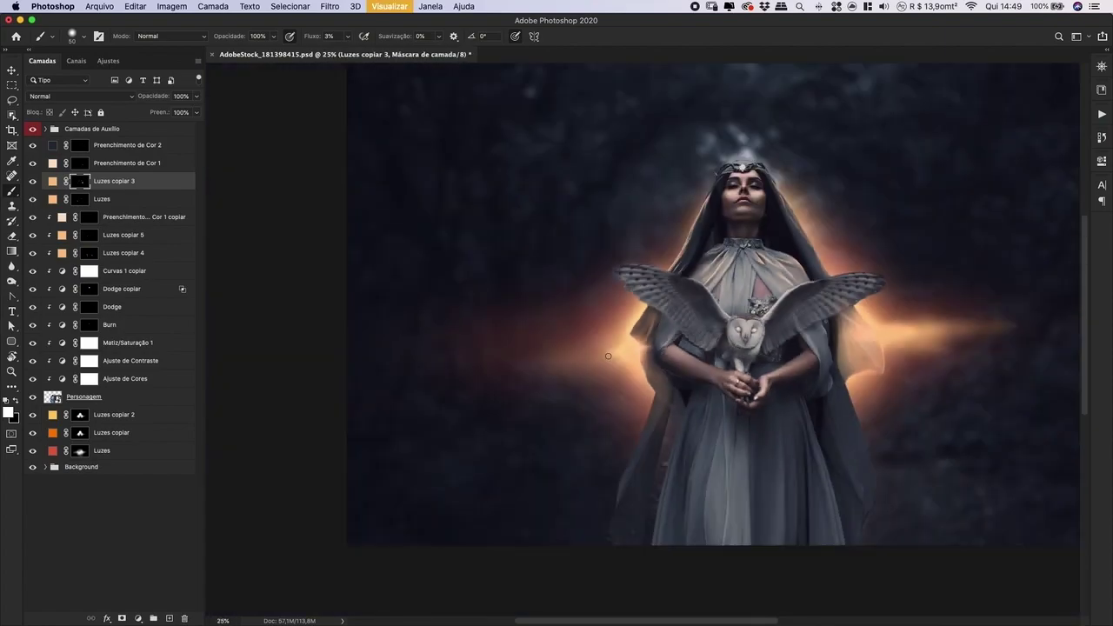
# - Brighten the glow where the background light meets the translucent cape on the Preenchimento de Cor 1 mask, varying the brush size
pyautogui.press('z')
pyautogui.click(933, 336)
pyautogui.press('b')
pyautogui.hotkey('alt', ']')
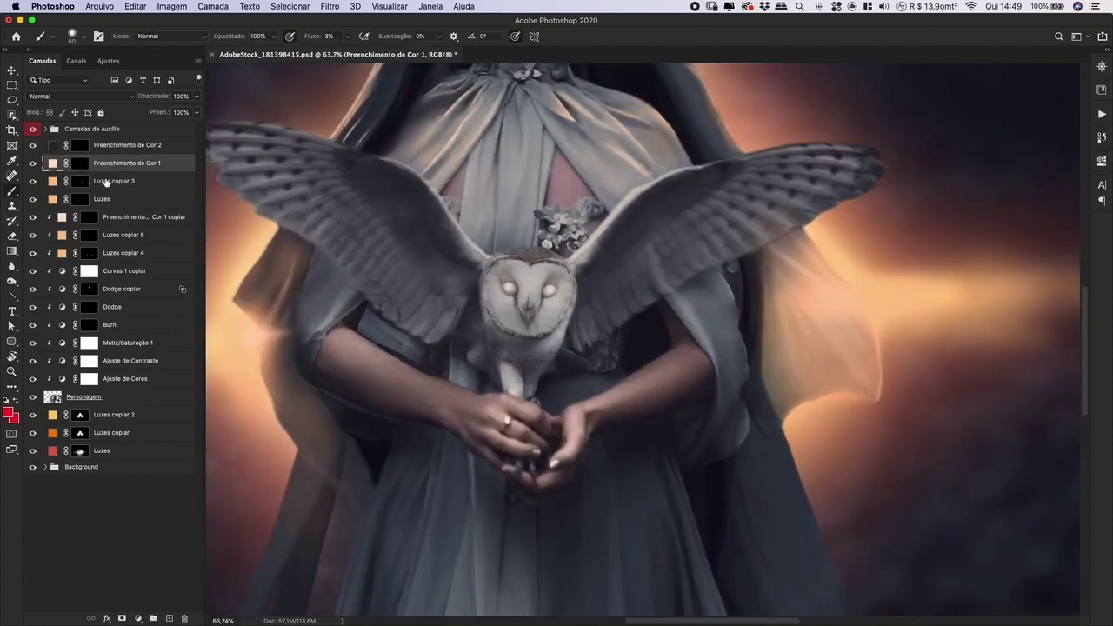
pyautogui.press(']')
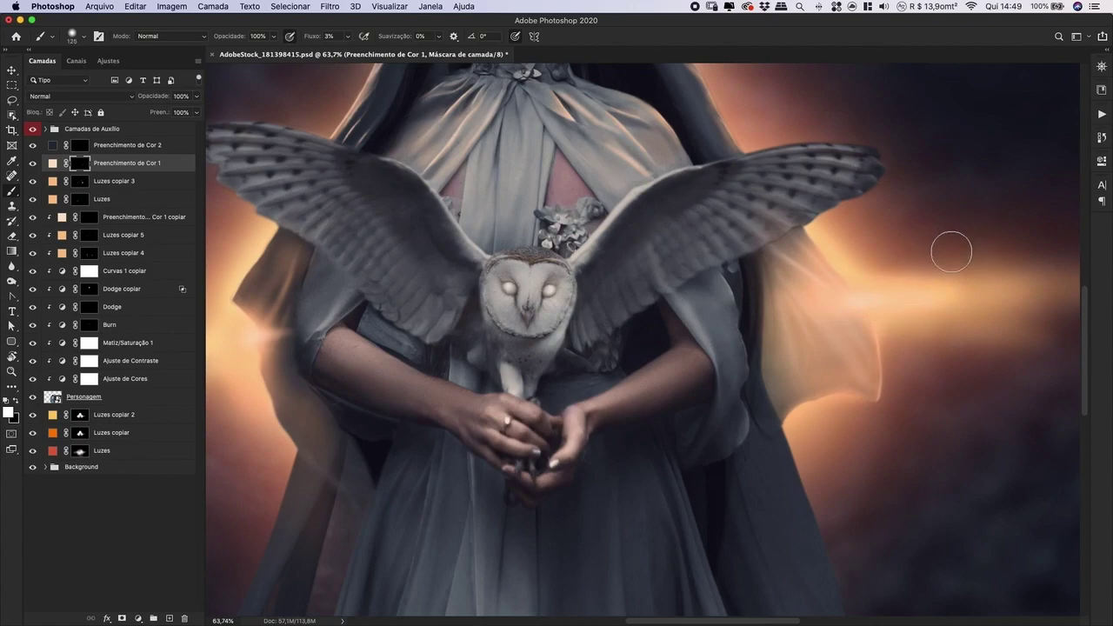
pyautogui.press(']')
pyautogui.press(']')
pyautogui.press('[')
pyautogui.press('[')
pyautogui.press('[')
pyautogui.press('[')
pyautogui.press('[')
pyautogui.press('[')
# - Compare the figure with and without the painted lights by toggling the visibility of the light fill layers above the character
pyautogui.press('super+minus')
pyautogui.press('super+minus')
pyautogui.press('super+plus')
pyautogui.moveTo(32, 145); pyautogui.dragTo(34, 241)
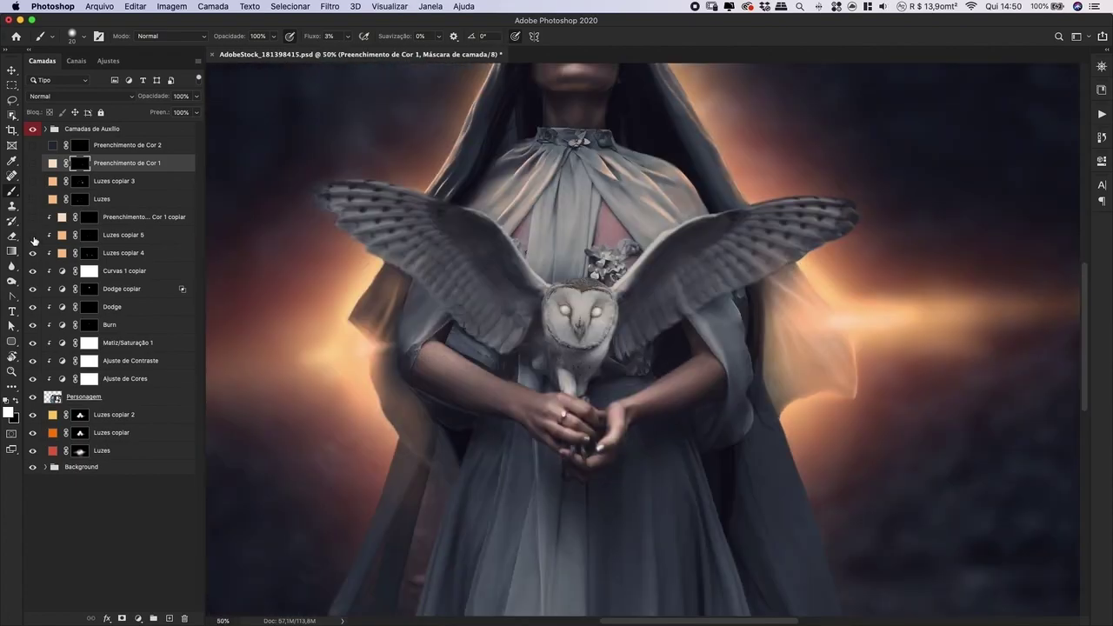
pyautogui.click(35, 252)
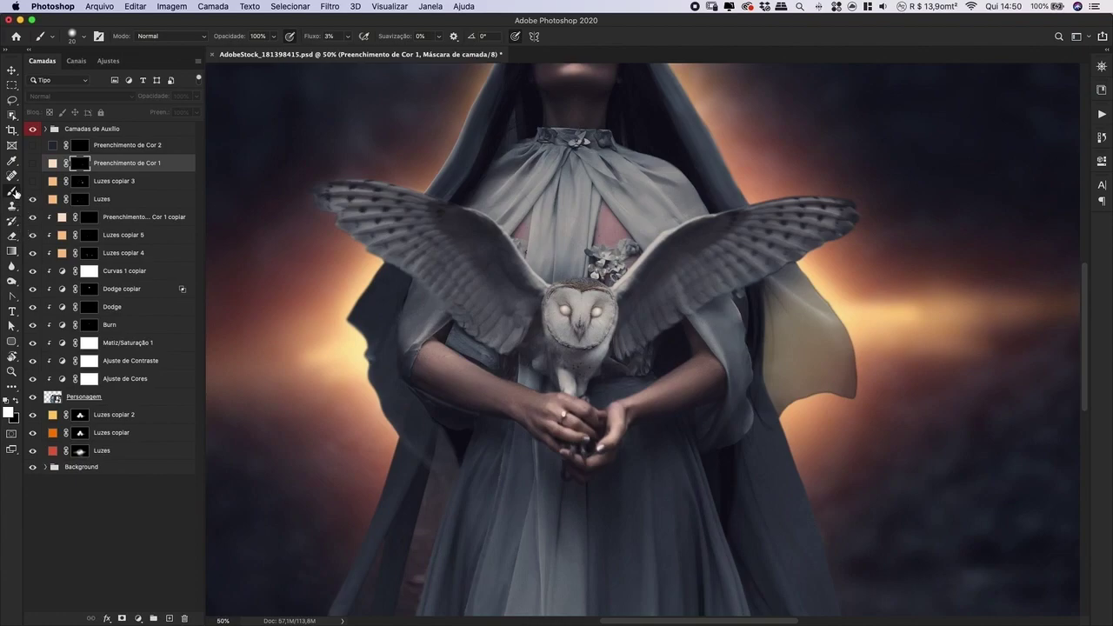
pyautogui.click(33, 162)
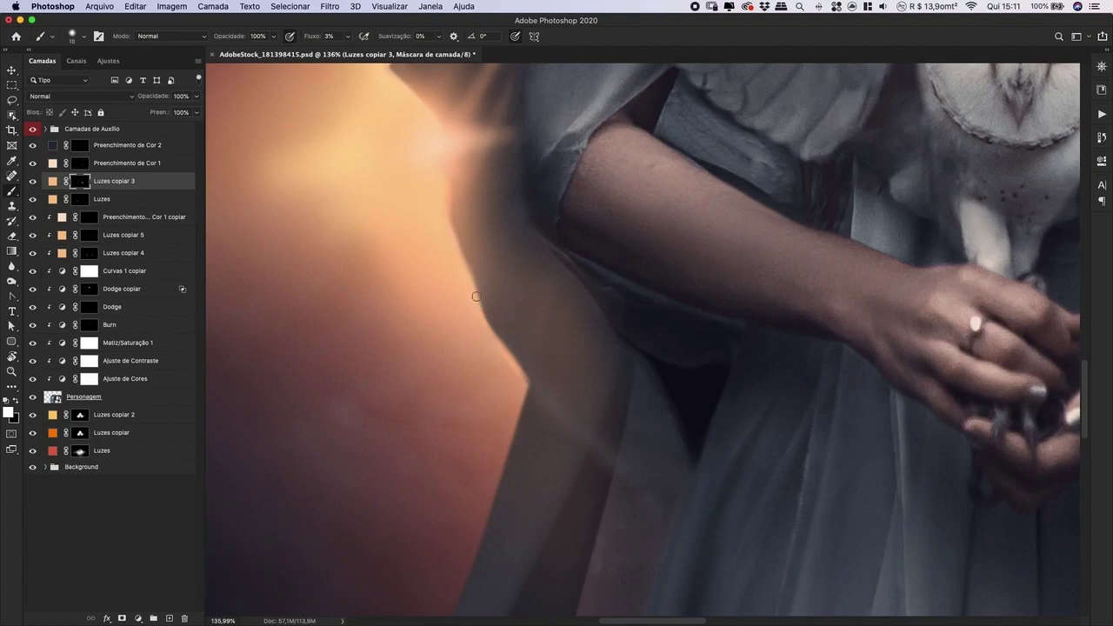
# - Paint a thin warm rim light along the dark cape's curved edge below the flare on the Luzes copiar 3 and Preenchimento de Cor 1 masks
pyautogui.moveTo(417, 186)
pyautogui.mouseDown()
pyautogui.moveTo(502, 323)
pyautogui.moveTo(408, 172)
pyautogui.mouseUp()
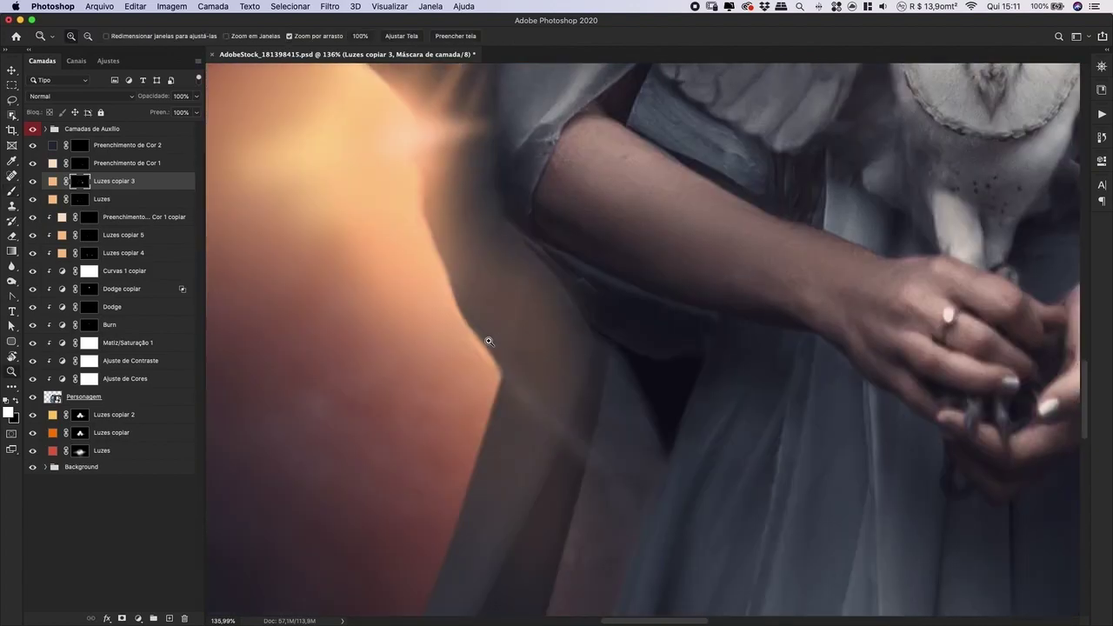
pyautogui.moveTo(497, 340); pyautogui.dragTo(574, 340)
pyautogui.scroll(3, 522, 365)
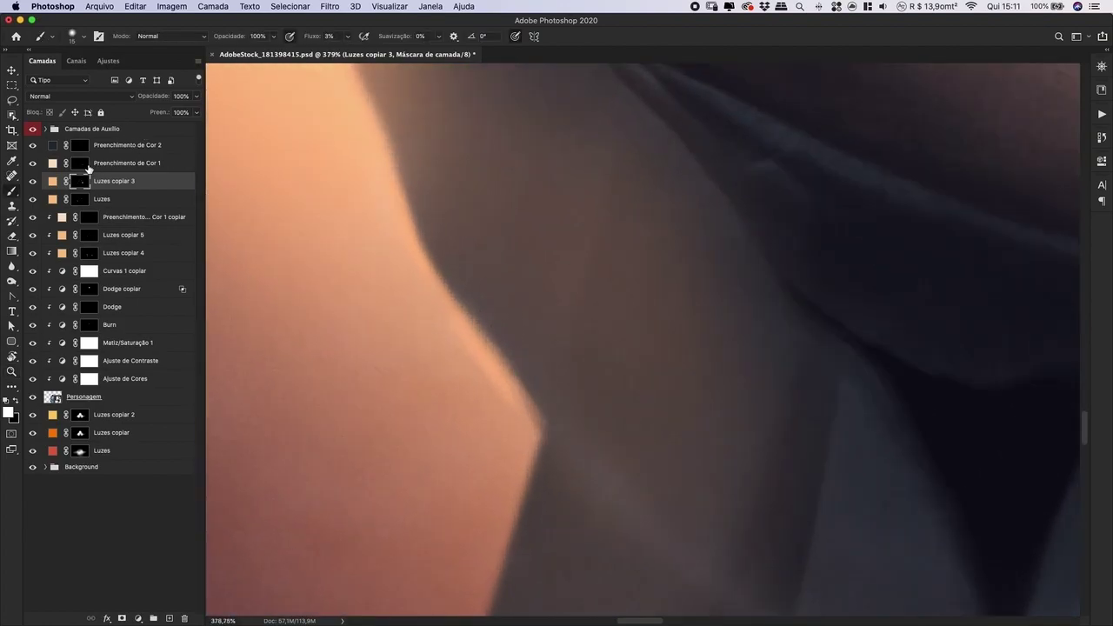
pyautogui.hotkey('alt', ']')
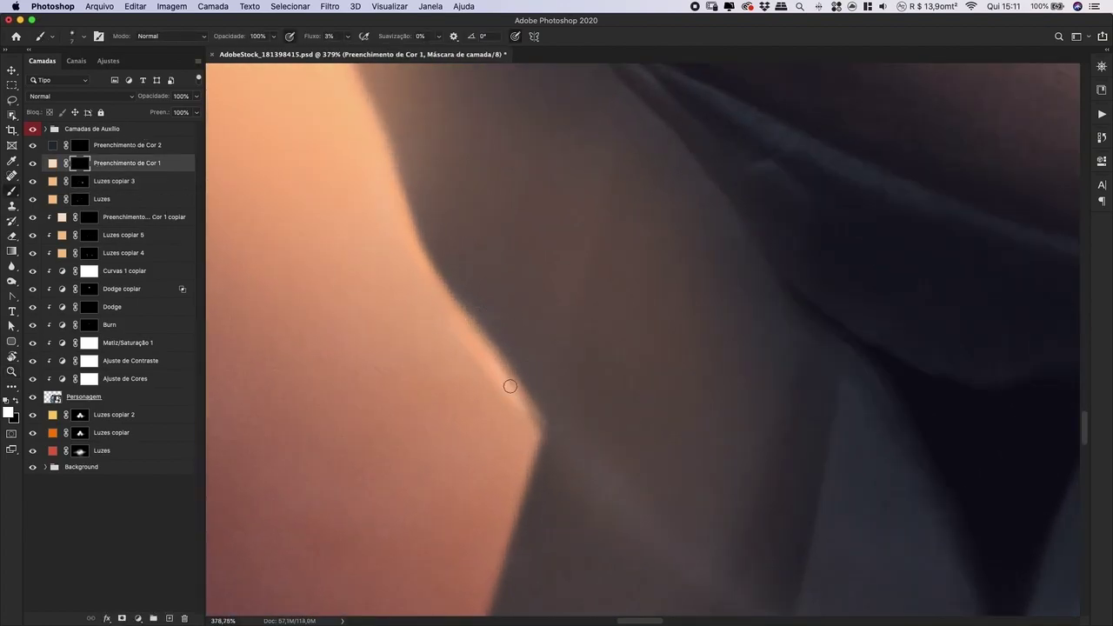
# - Erase the rim light spilling outside the dark cape's edge on the Luzes copiar 3 mask with a reduced eraser
pyautogui.click(85, 179)
pyautogui.press('e')
pyautogui.press('[')
pyautogui.press('[')
pyautogui.press('[')
pyautogui.press('[')
pyautogui.press('[')
pyautogui.press('[')
pyautogui.press('[')
pyautogui.press('[')
pyautogui.press('[')
pyautogui.press('[')
pyautogui.press('[')
pyautogui.press('[')
pyautogui.press('[')
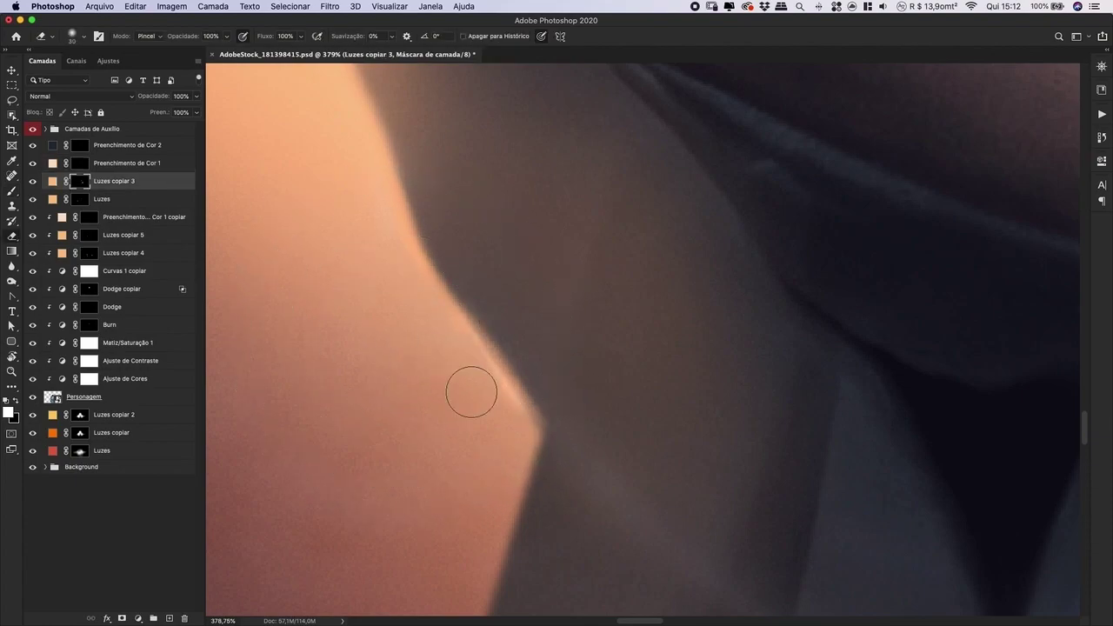
# - Continue the rim up the cape's edge, alternating fine strokes on the Preenchimento de Cor 1 mask with erasing on the Luzes copiar 3 mask
pyautogui.hotkey('alt', ']')
pyautogui.press('b')
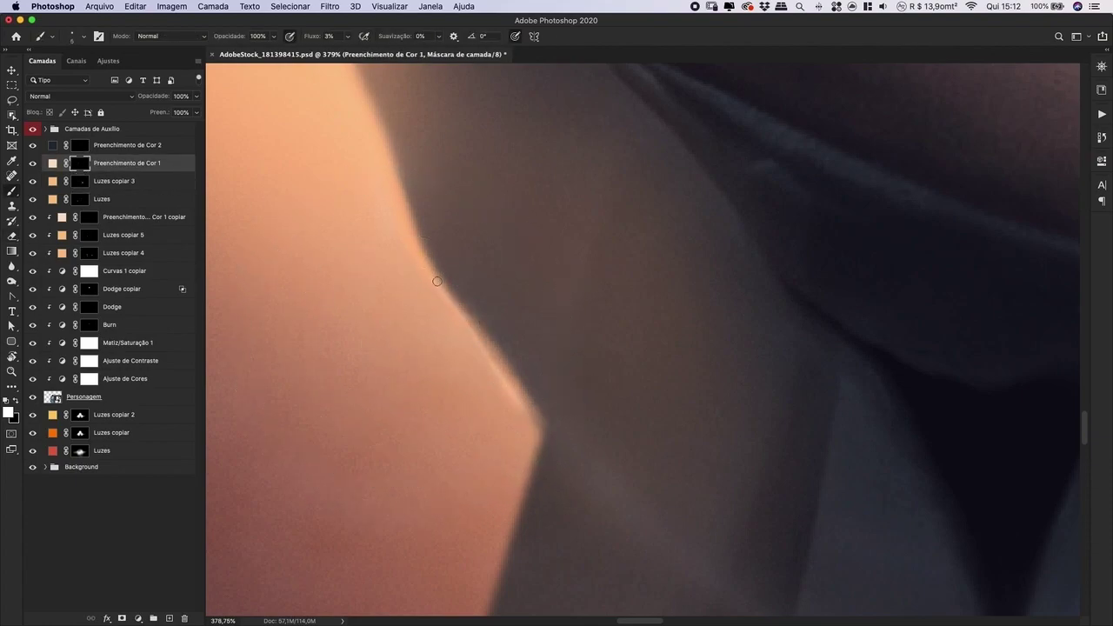
pyautogui.scroll(3, 420, 250)
pyautogui.hotkey('alt', '[')
pyautogui.press('e')
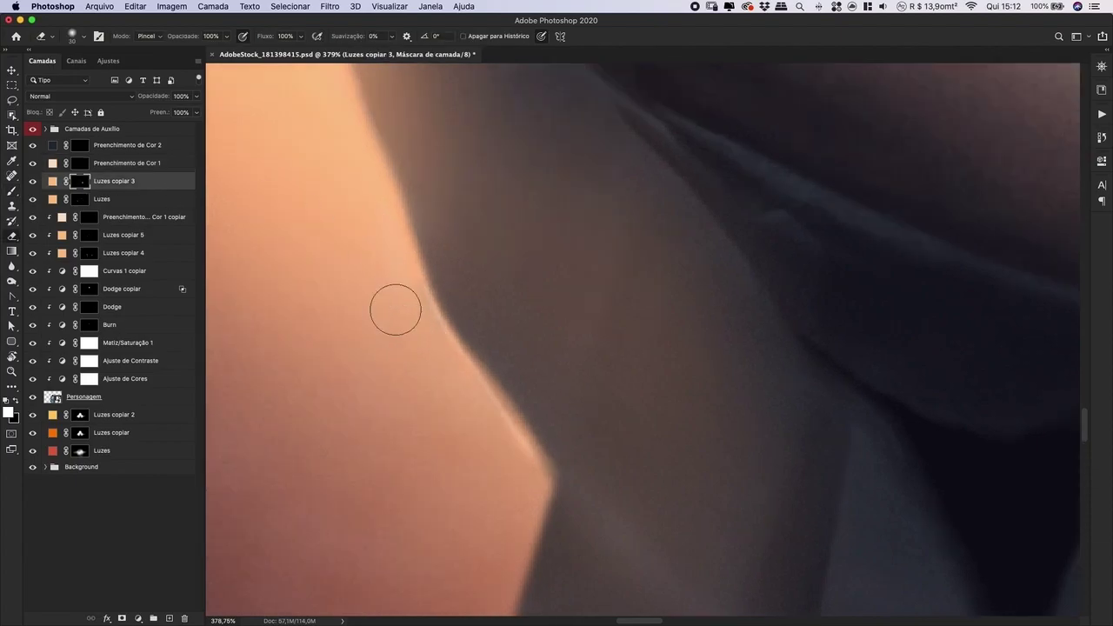
pyautogui.hotkey('alt', ']')
pyautogui.press('b')
pyautogui.scroll(3, 397, 198)
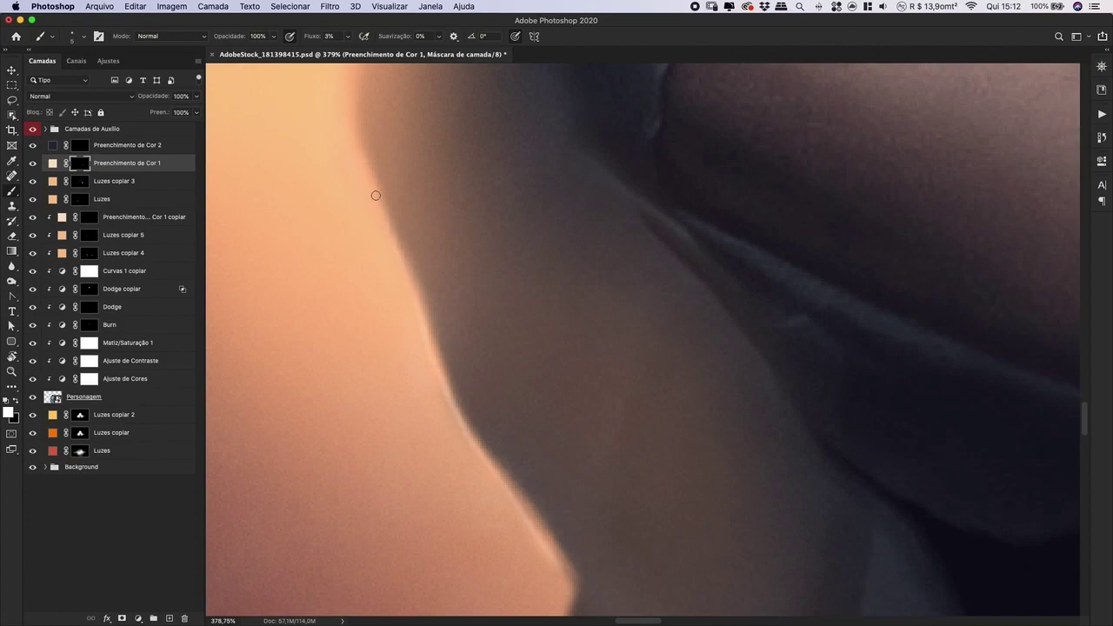
# - Paint a soft warm glow over the dark cape's rim below the flare on the Luzes copiar 3 mask with an enlarged brush
pyautogui.press('super+minus')
pyautogui.press('super+minus')
pyautogui.press('super+minus')
pyautogui.press('super+minus')
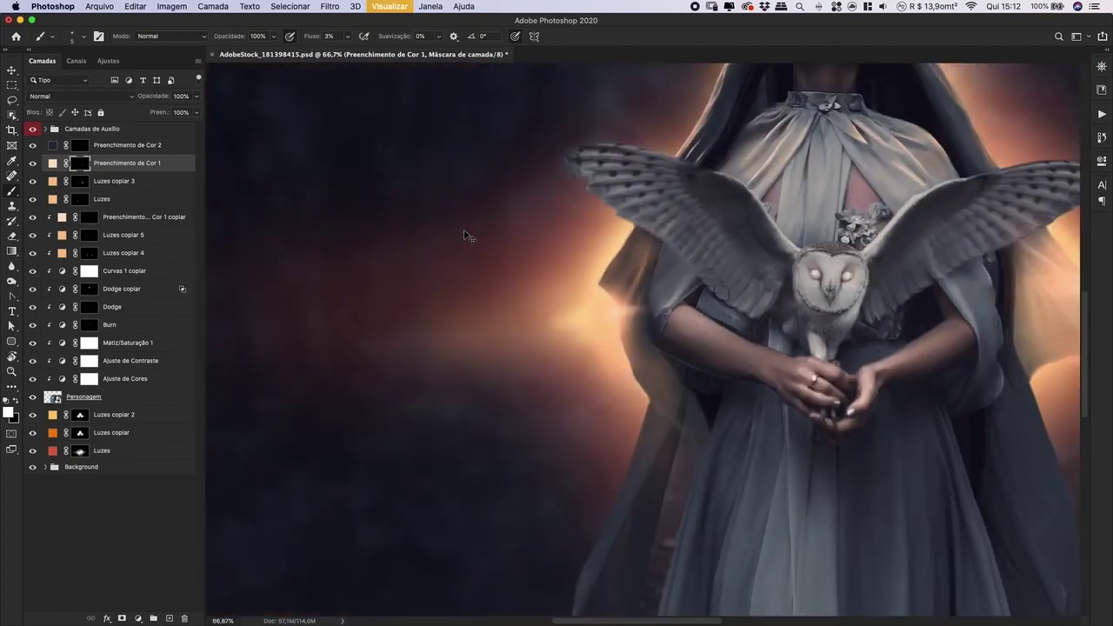
pyautogui.press('super+minus')
pyautogui.moveTo(652, 390); pyautogui.dragTo(755, 387)
pyautogui.click(80, 181)
pyautogui.press(']')
pyautogui.press(']')
pyautogui.press(']')
pyautogui.press(']')
pyautogui.press(']')
pyautogui.moveTo(605, 325)
pyautogui.mouseDown()
pyautogui.moveTo(583, 272)
pyautogui.moveTo(633, 347)
pyautogui.moveTo(611, 277)
pyautogui.mouseUp()
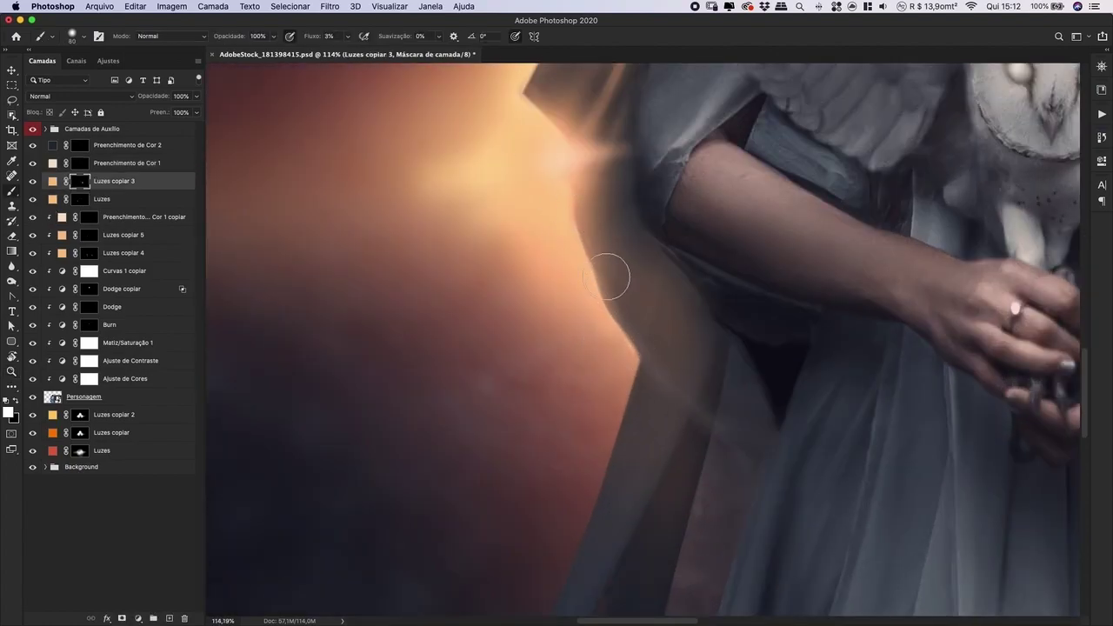
pyautogui.press('[')
pyautogui.press('[')
# - Paint a thin warm rim down the outer edge of the cape's hanging strip on the Luzes copiar 5 mask with a reduced brush
pyautogui.click(88, 235)
pyautogui.press('[')
pyautogui.press('[')
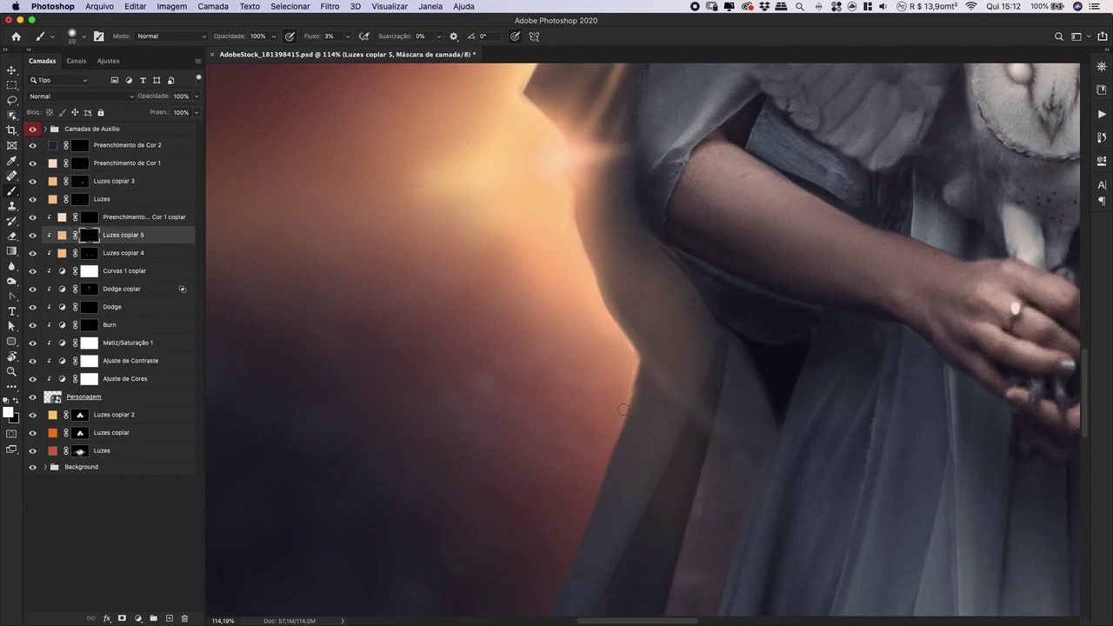
pyautogui.scroll(-3, 617, 422)
pyautogui.scroll(-3, 663, 319)
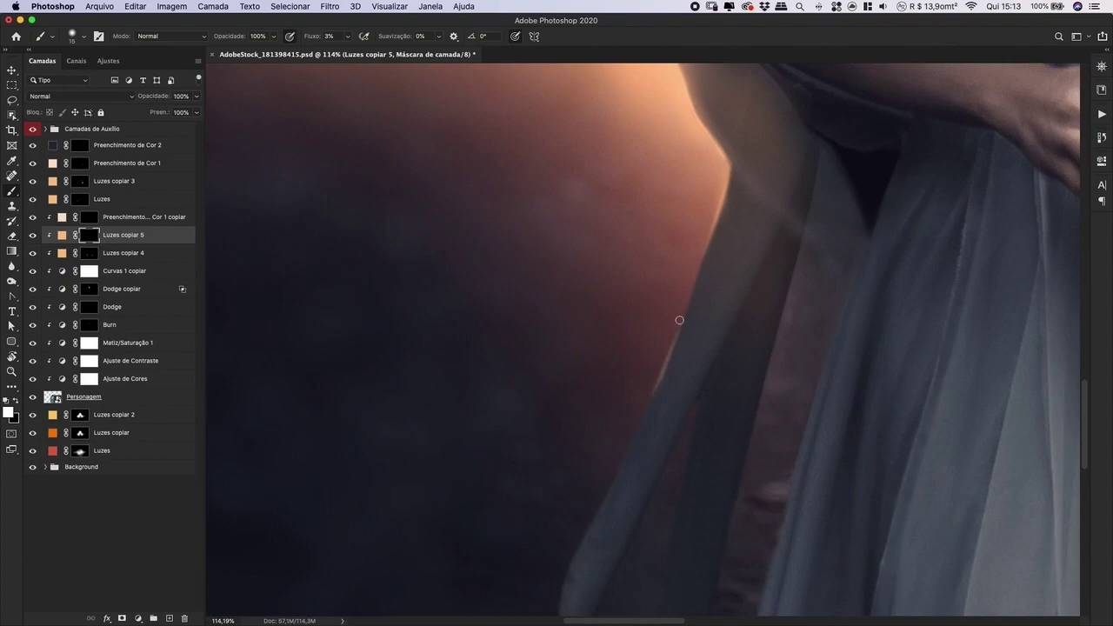
pyautogui.moveTo(696, 268); pyautogui.dragTo(674, 327)
# - Fade the lower end of the hanging strip's rim light on the Luzes copiar 5 mask with an enlarged soft eraser
pyautogui.press('e')
pyautogui.press(']')
pyautogui.press(']')
pyautogui.press(']')
pyautogui.press(']')
pyautogui.press(']')
pyautogui.press(']')
pyautogui.press(']')
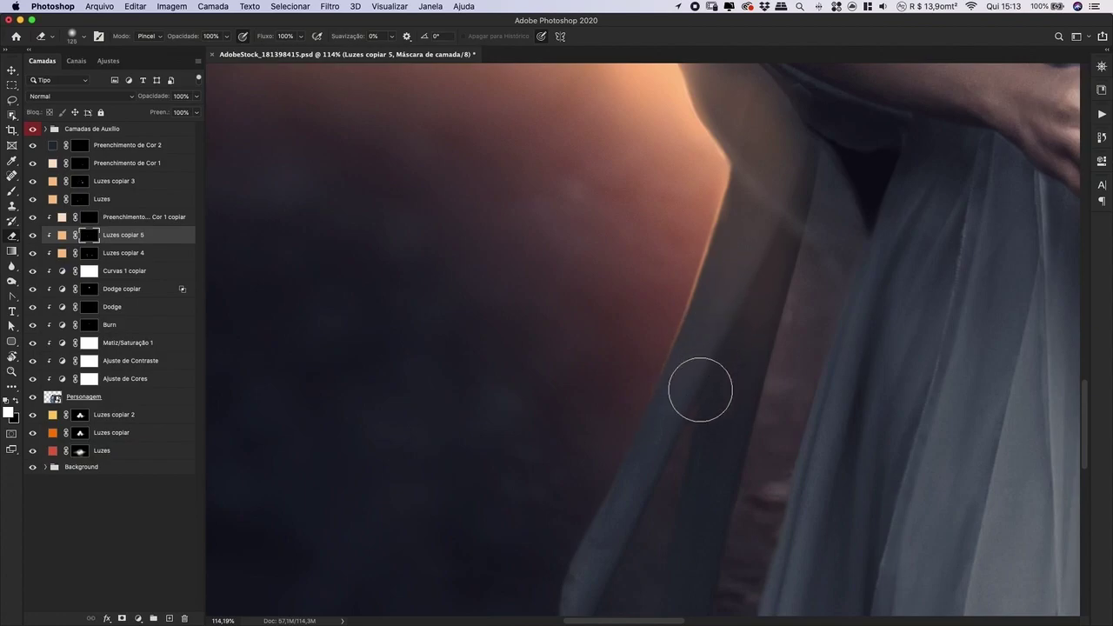
# - Paint a soft warm glow over the dark cape's lower fold on the Luzes copiar 4 mask with a larger brush
pyautogui.press('super+minus')
pyautogui.press('super+minus')
pyautogui.press('super+minus')
pyautogui.press('super+minus')
pyautogui.press('super+minus')
pyautogui.press('super+plus')
pyautogui.press('super+plus')
pyautogui.moveTo(628, 243); pyautogui.dragTo(527, 317)
pyautogui.moveTo(588, 350); pyautogui.dragTo(606, 351)
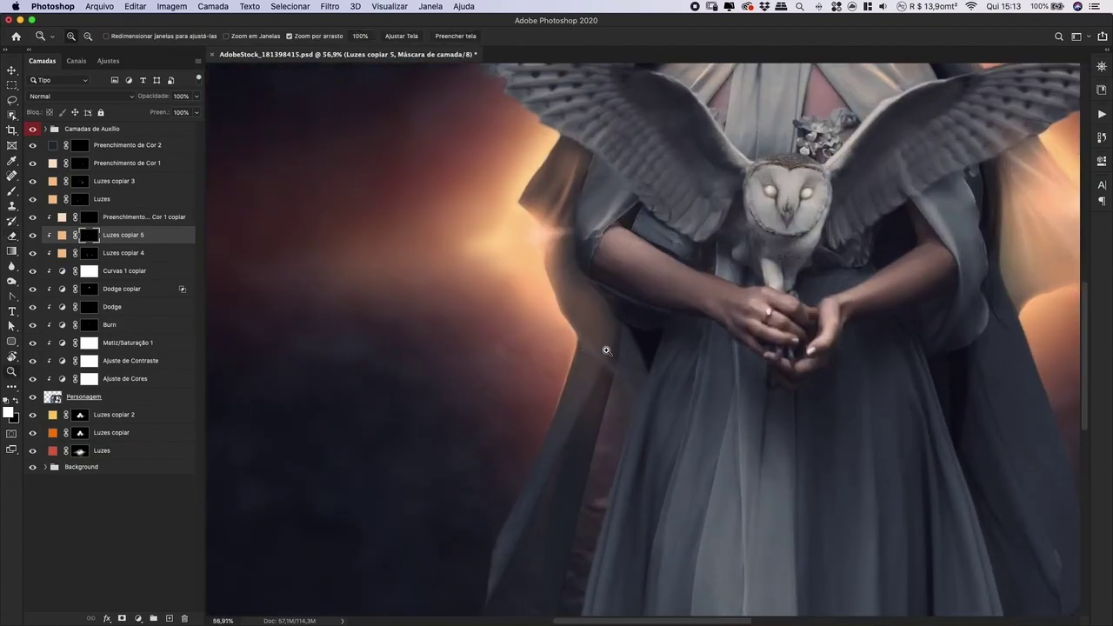
pyautogui.scroll(3, 606, 350)
pyautogui.press('b')
pyautogui.click(97, 257)
pyautogui.press(']')
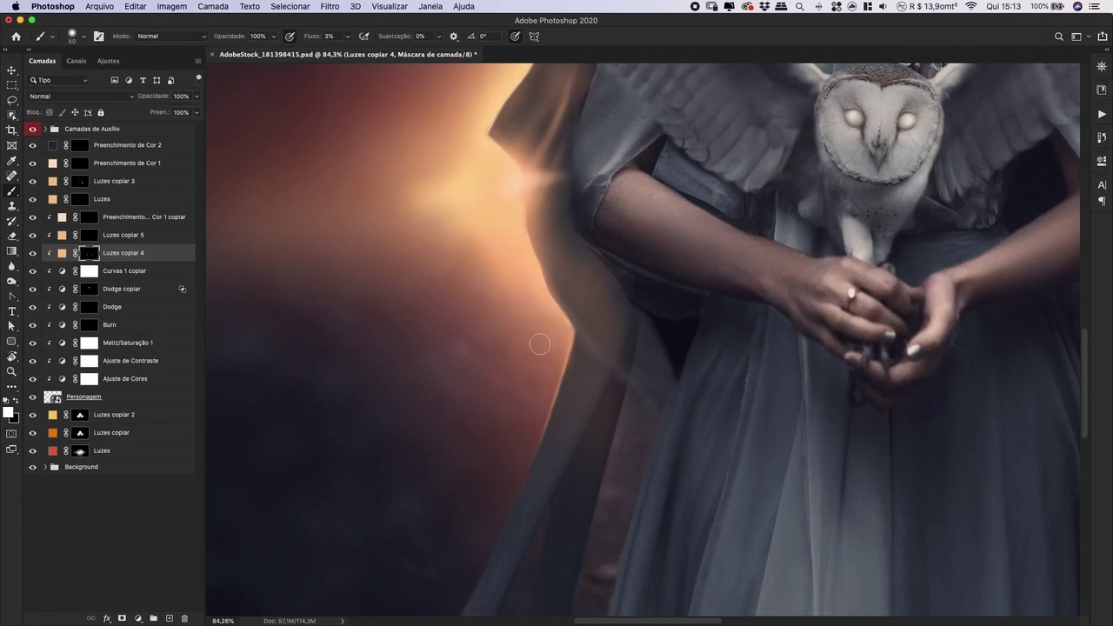
pyautogui.moveTo(590, 352)
pyautogui.mouseDown()
pyautogui.moveTo(551, 323)
pyautogui.moveTo(578, 356)
pyautogui.moveTo(548, 325)
pyautogui.mouseUp()
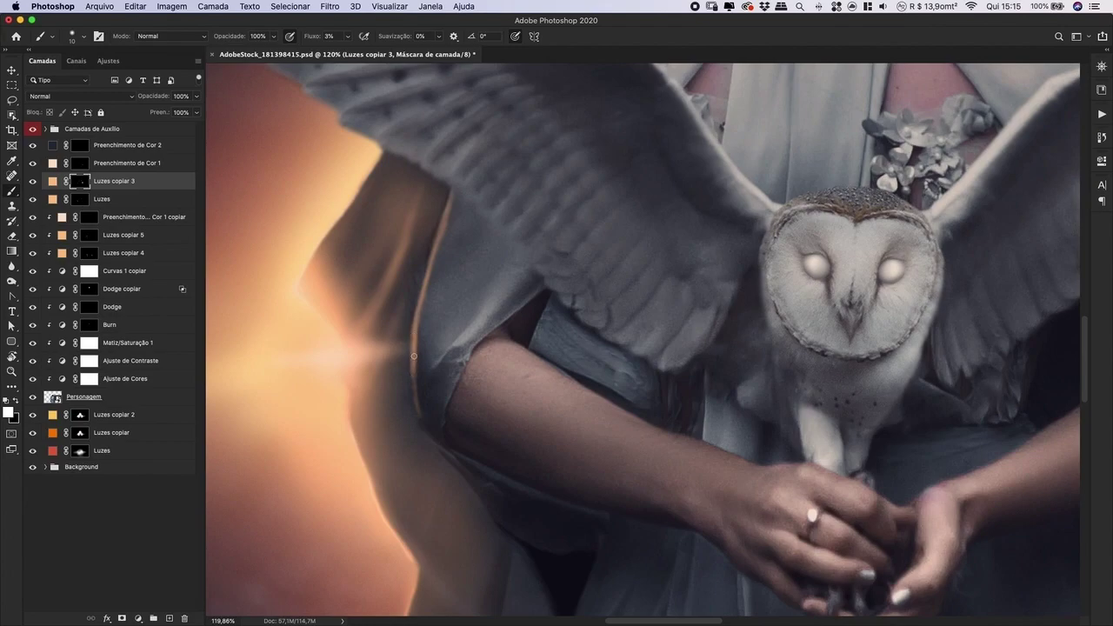
# - Erase the lower end of the thin warm rim along the sleeve's edge on the Luzes copiar 3 mask
pyautogui.press('e')
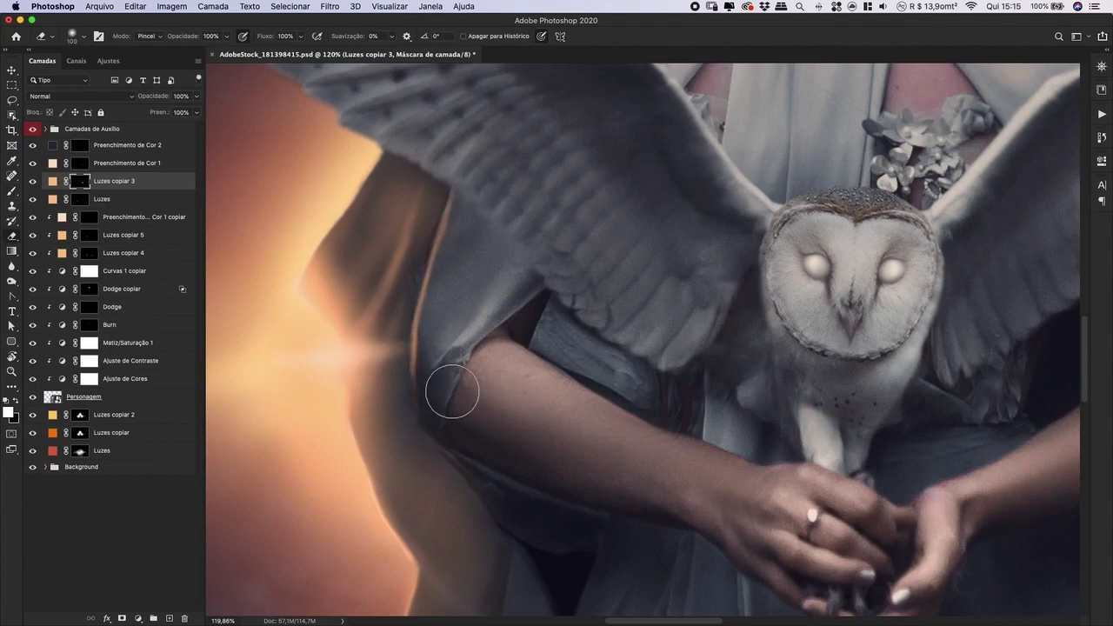
pyautogui.press('super+1')
pyautogui.press('super+0')
# - Paint a soft warm glow down the sleeve beside the dark cape on the Luzes mask with an enlarged brush
pyautogui.press('z')
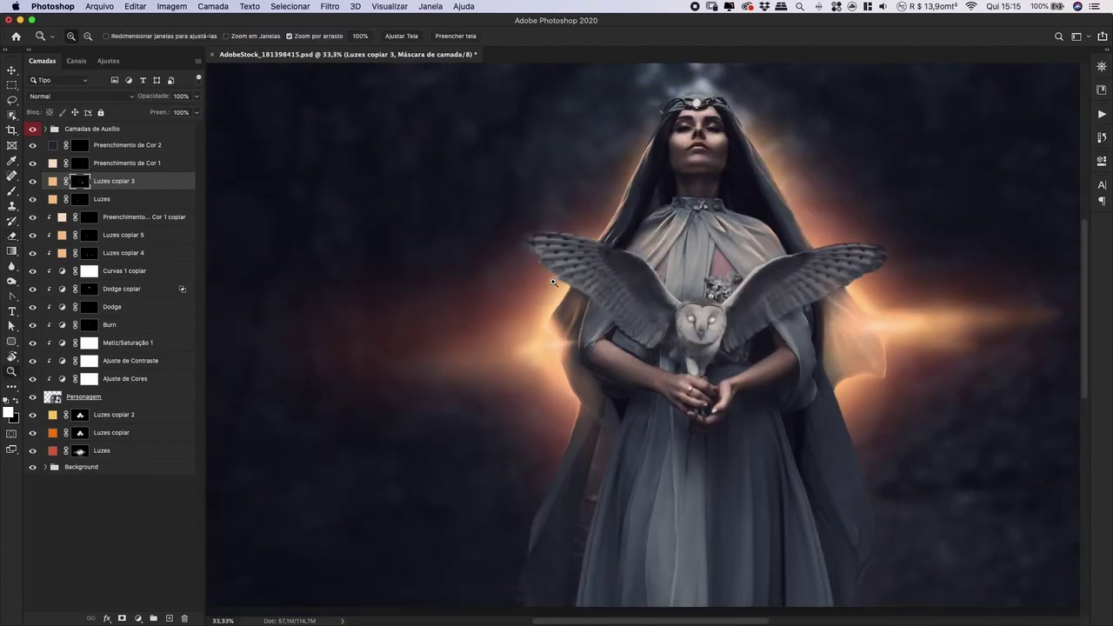
pyautogui.click(609, 320)
pyautogui.click(651, 309)
pyautogui.press('e')
pyautogui.click(82, 200)
pyautogui.press('b')
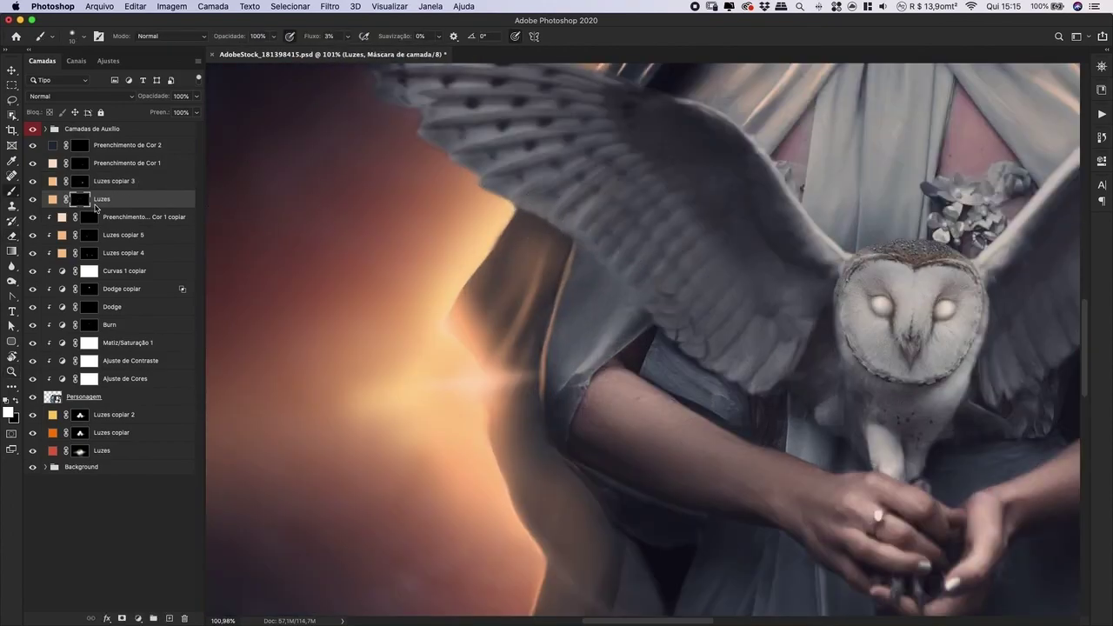
pyautogui.press(']')
pyautogui.press(']')
pyautogui.press(']')
pyautogui.press(']')
pyautogui.press(']')
pyautogui.press(']')
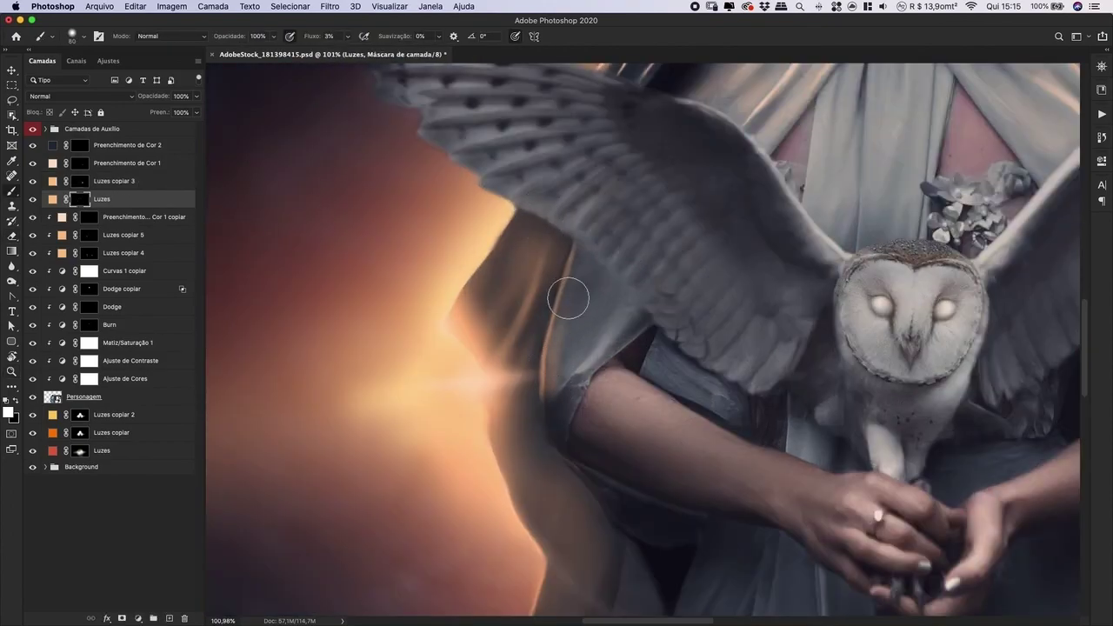
pyautogui.moveTo(577, 282)
pyautogui.mouseDown()
pyautogui.moveTo(559, 369)
pyautogui.moveTo(586, 286)
pyautogui.moveTo(576, 302)
pyautogui.moveTo(572, 276)
pyautogui.moveTo(558, 418)
pyautogui.mouseUp()
# - Erase the excess sleeve glow near the forearm on the Luzes mask with a large soft eraser
pyautogui.press('e')
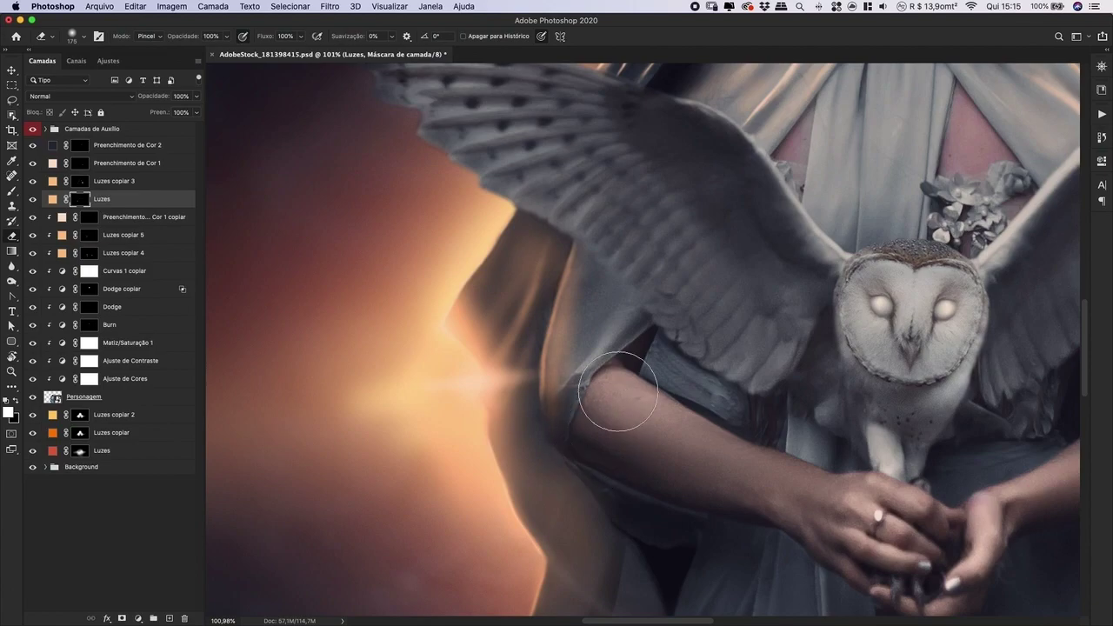
pyautogui.press('super+0')
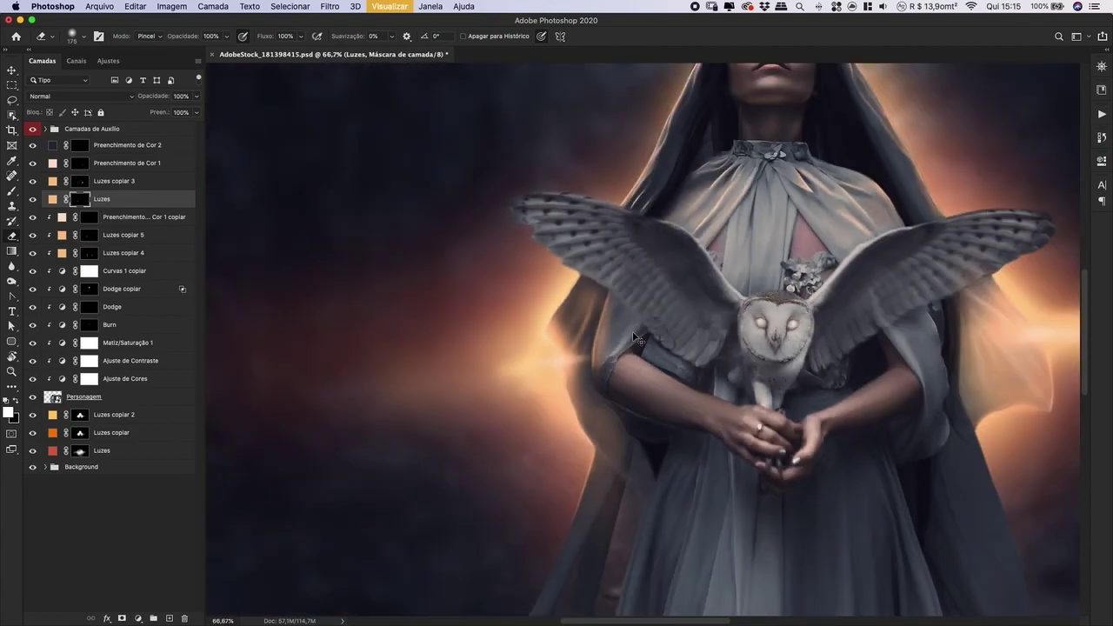
pyautogui.press('super+minus')
# - Add a brighter rim highlight along the sleeve's edge on the Preenchimento de Cor 1 mask
pyautogui.press('z')
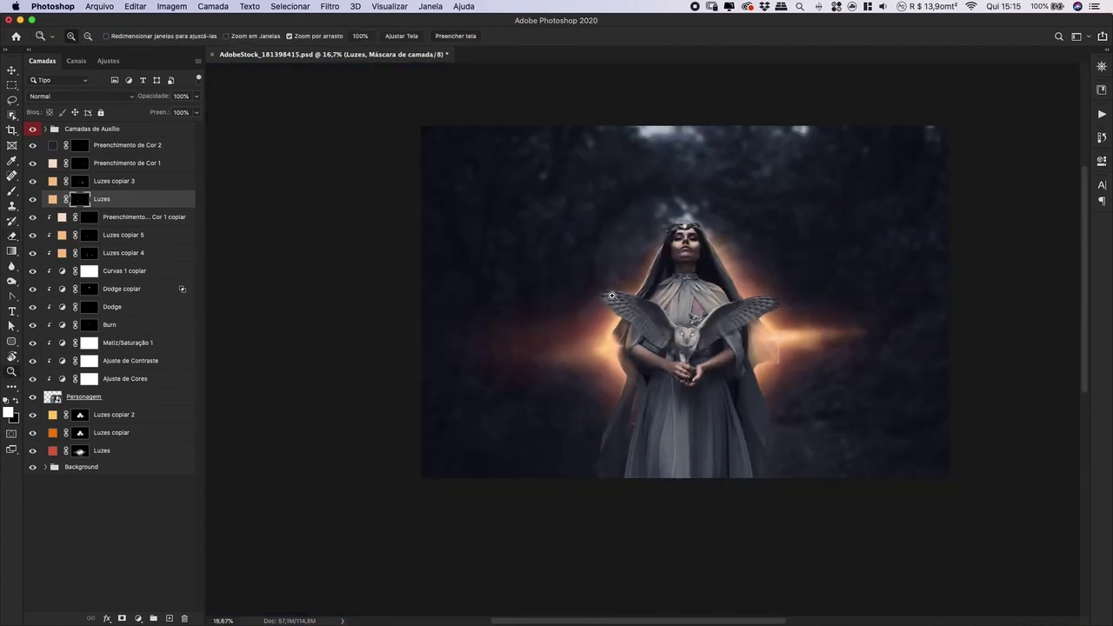
pyautogui.moveTo(642, 347); pyautogui.dragTo(826, 348)
pyautogui.moveTo(606, 375)
pyautogui.mouseDown()
pyautogui.moveTo(642, 366)
pyautogui.moveTo(606, 352)
pyautogui.mouseUp()
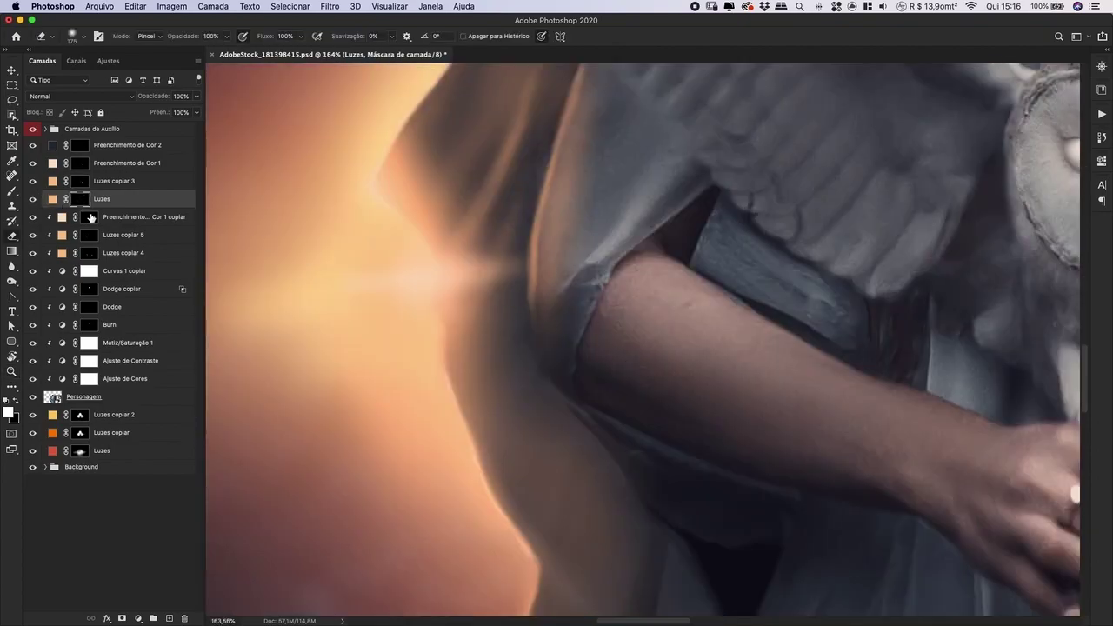
pyautogui.click(78, 165)
pyautogui.press('b')
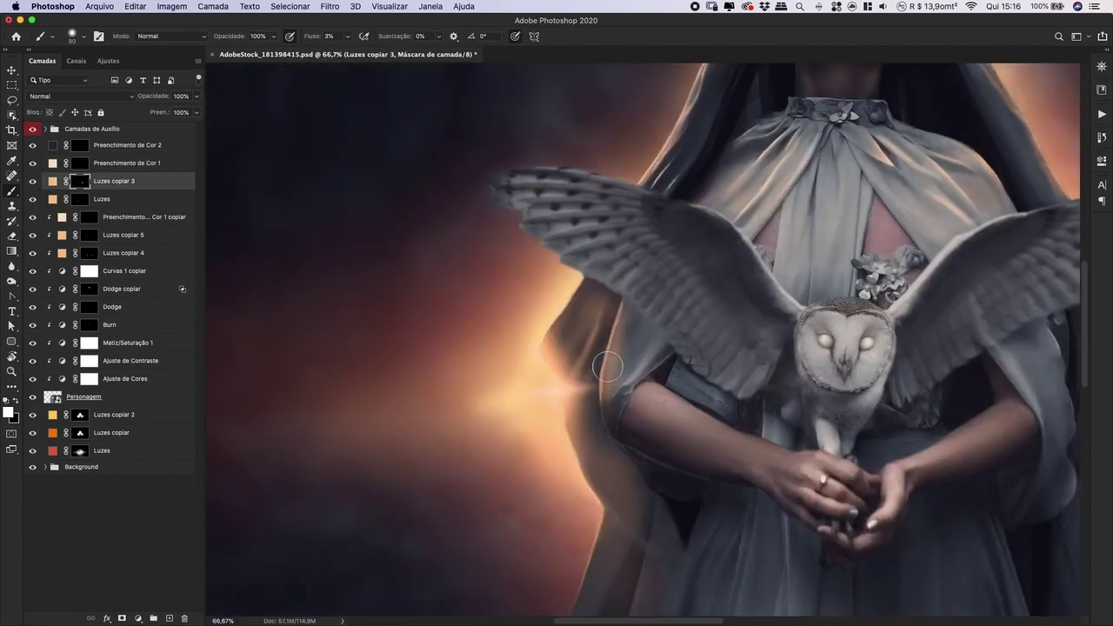
# - Spread a broad warm glow over the sleeve on the Luzes copiar 3 mask with an enlarged brush, and select the Preenchimento de Cor 1 mask
pyautogui.press(']')
pyautogui.press(']')
pyautogui.moveTo(612, 342); pyautogui.dragTo(641, 324)
pyautogui.press(']')
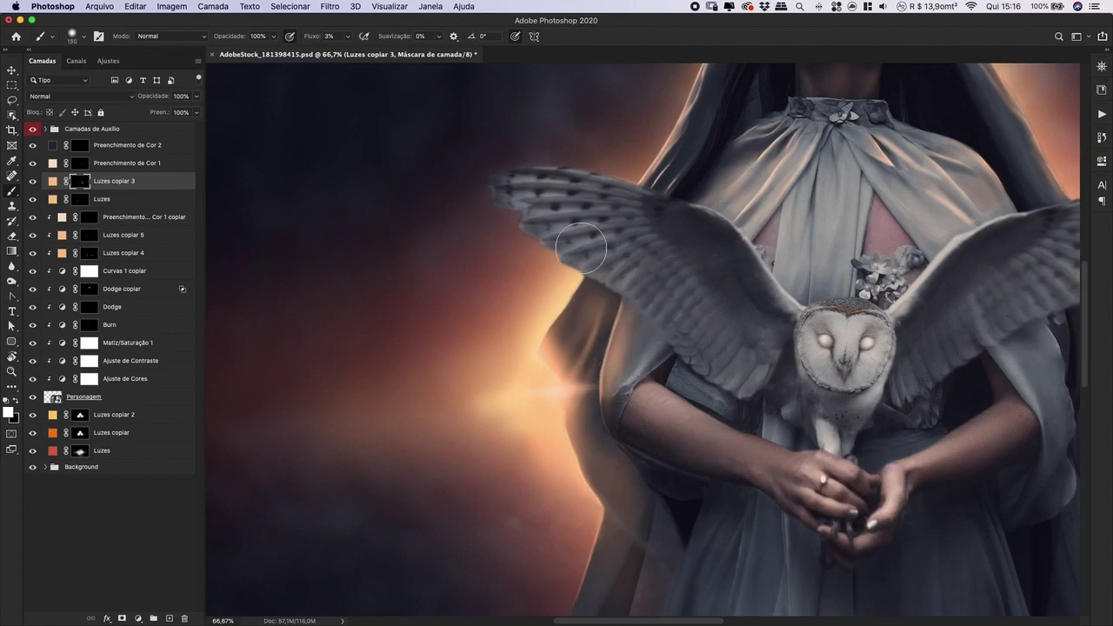
pyautogui.click(83, 166)
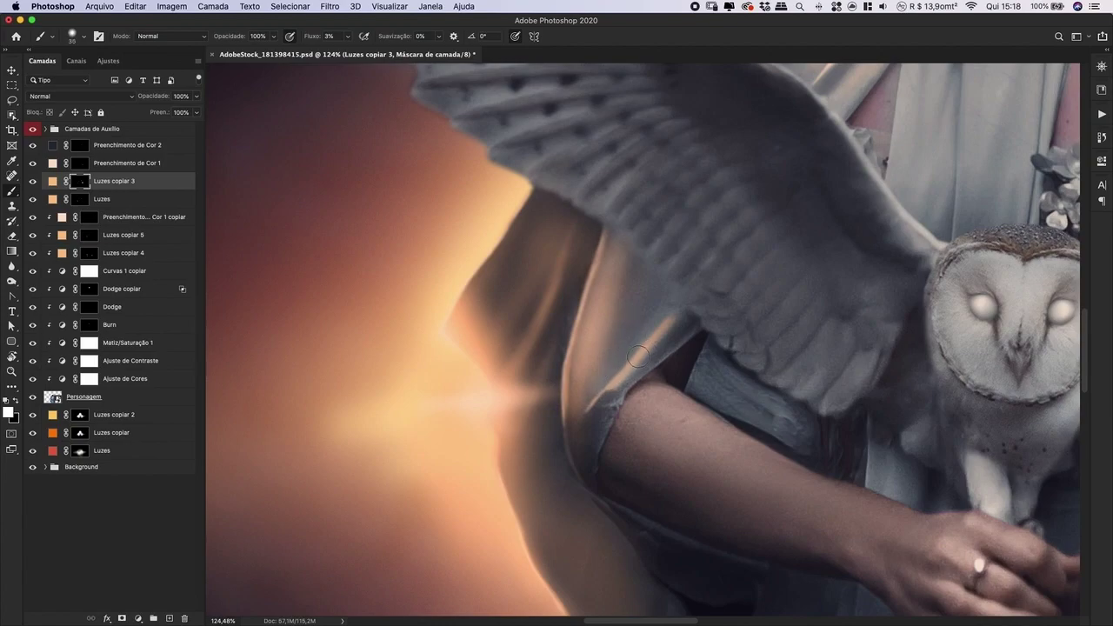
# - Paint a broad warm glow over the lower outer feathers of the owl's left-hand wing on the Luzes copiar 5 mask with an enlarged brush
pyautogui.press('e')
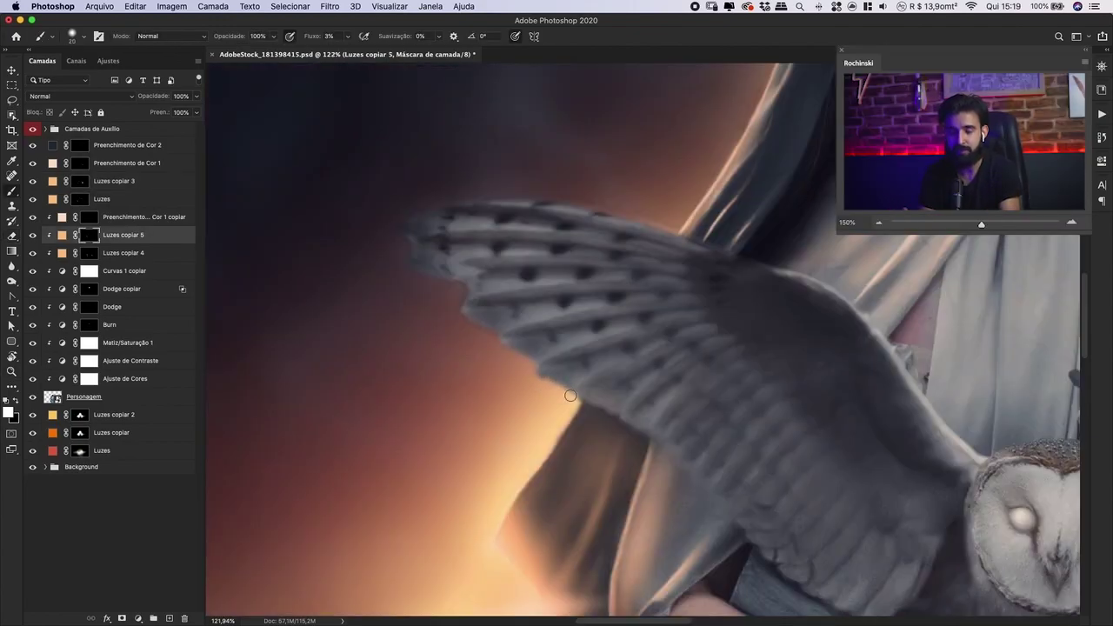
pyautogui.press(']')
pyautogui.press(']')
pyautogui.press(']')
pyautogui.press(']')
pyautogui.press(']')
pyautogui.press(']')
pyautogui.press(']')
pyautogui.press(']')
pyautogui.press(']')
pyautogui.press(']')
pyautogui.press(']')
pyautogui.press(']')
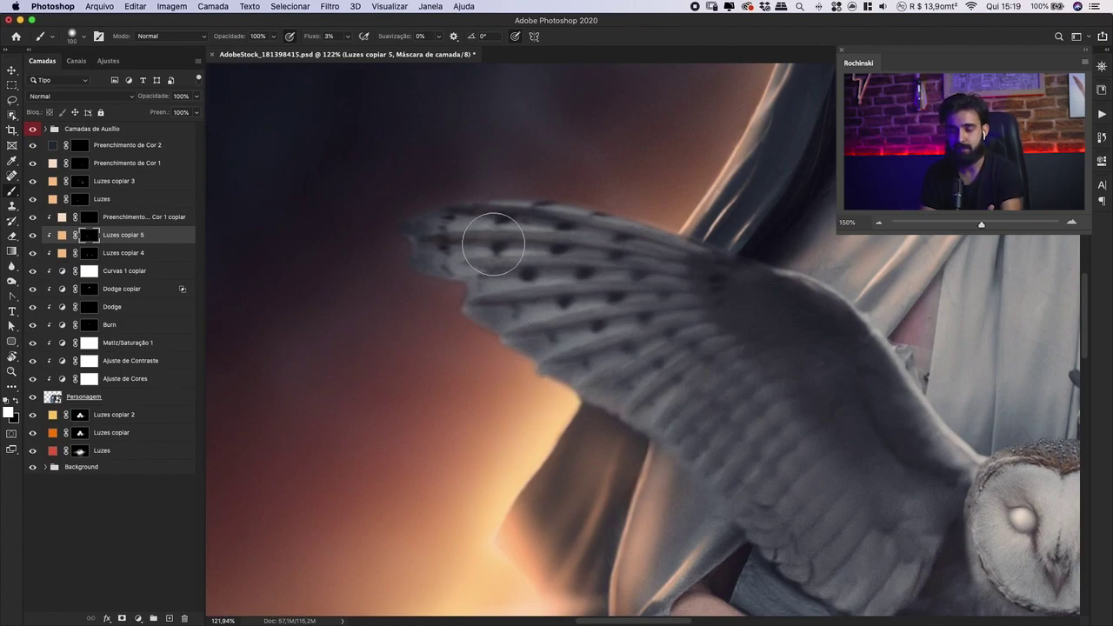
pyautogui.press(']')
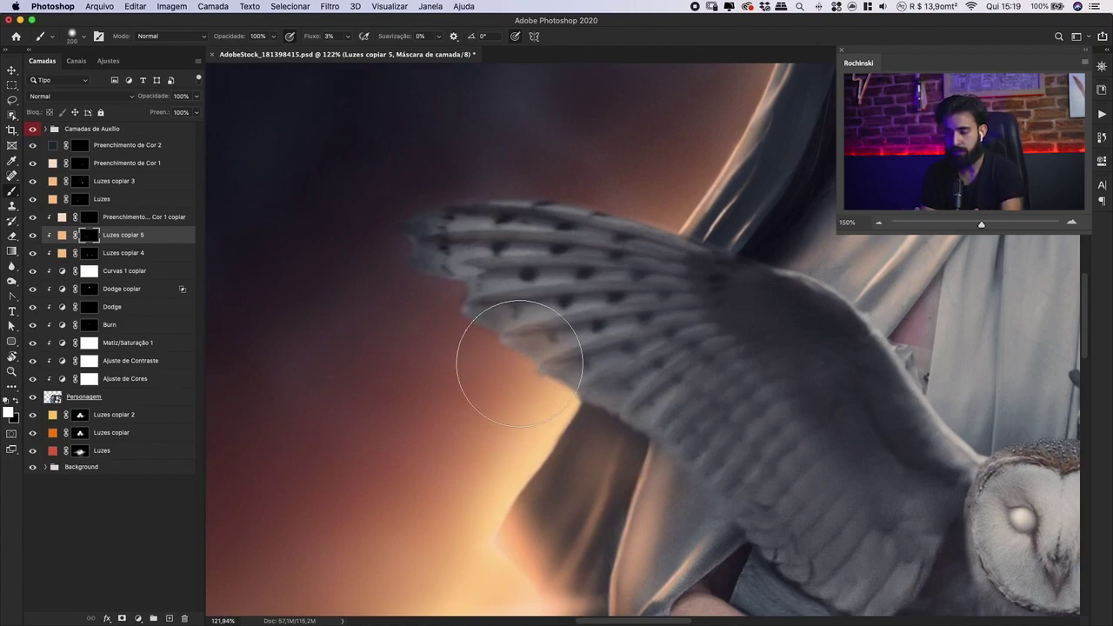
pyautogui.press(']')
pyautogui.moveTo(551, 334)
pyautogui.mouseDown()
pyautogui.moveTo(573, 393)
pyautogui.moveTo(543, 365)
pyautogui.moveTo(563, 294)
pyautogui.moveTo(523, 324)
pyautogui.mouseUp()
# - Extend the soft warm glow across the wing's upper feathers and lower feather tips on the Luzes copiar 5 mask
pyautogui.press('[')
pyautogui.press('[')
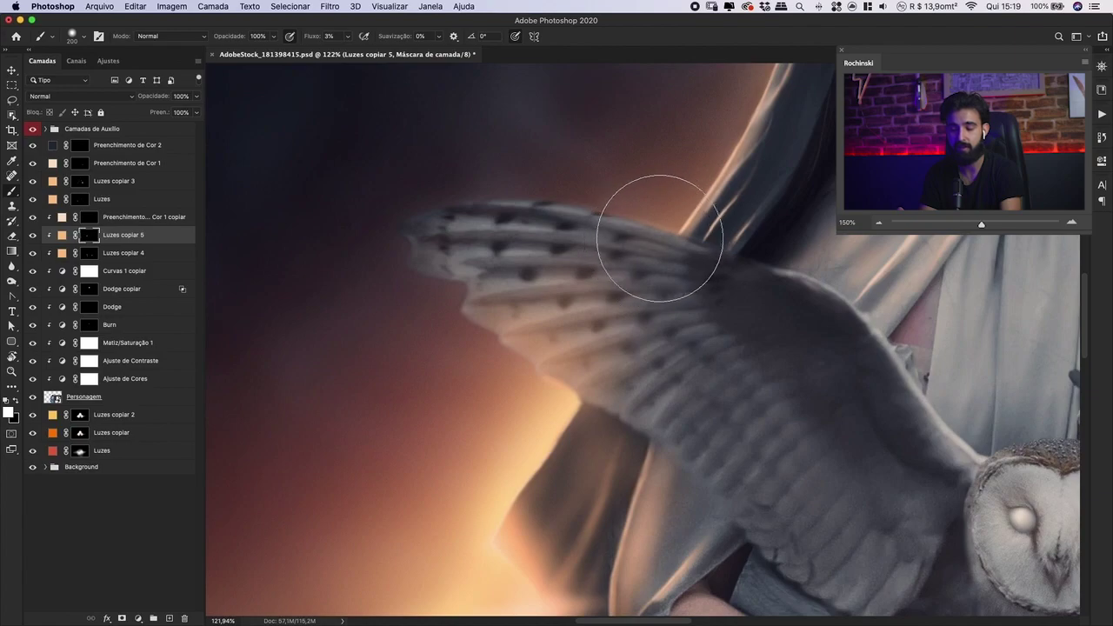
pyautogui.press(']')
pyautogui.press('[')
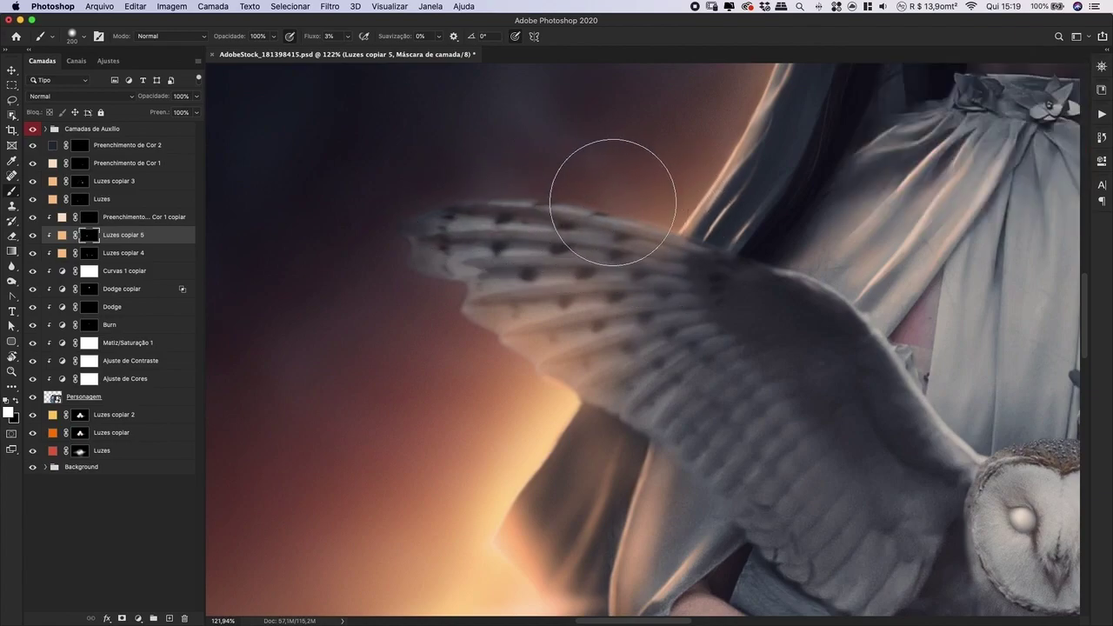
pyautogui.moveTo(479, 328)
pyautogui.mouseDown()
pyautogui.moveTo(501, 368)
pyautogui.moveTo(447, 315)
pyautogui.moveTo(453, 302)
pyautogui.moveTo(413, 277)
pyautogui.moveTo(484, 321)
pyautogui.mouseUp()
pyautogui.scroll(3, 484, 321)
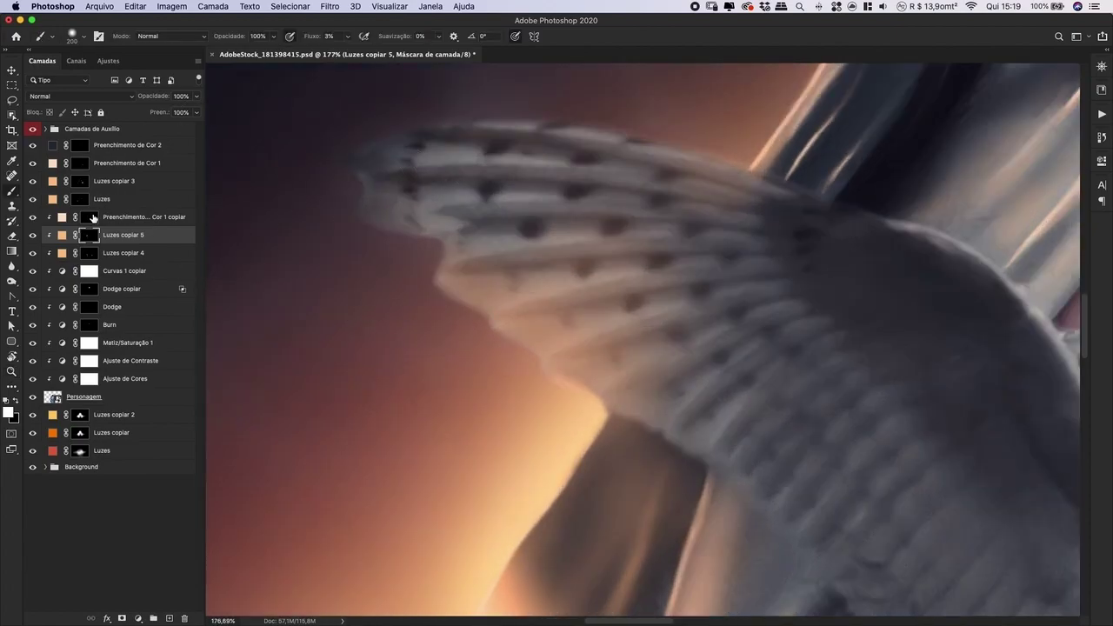
# - Paint a thin rim light along the wing's lower feather edge on the Luzes copiar 4 mask with a small 15 px brush
pyautogui.click(89, 253)
pyautogui.press('[')
pyautogui.press('[')
pyautogui.press('[')
pyautogui.press('[')
pyautogui.press('[')
pyautogui.press('[')
pyautogui.press('[')
pyautogui.press('[')
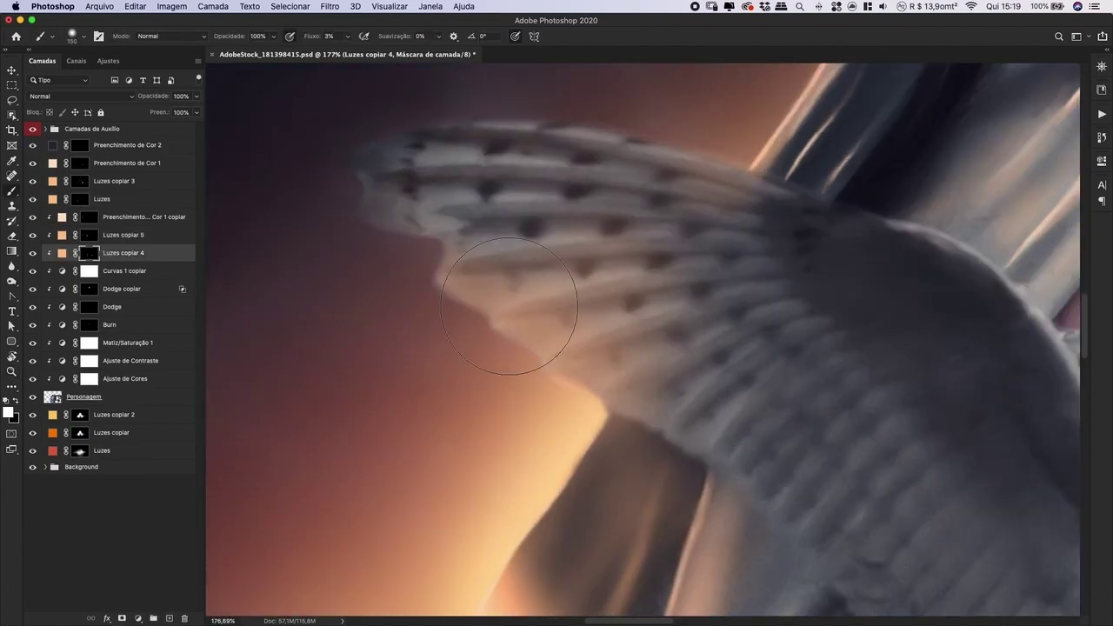
pyautogui.press('[')
pyautogui.press('[')
pyautogui.press('[')
pyautogui.press('[')
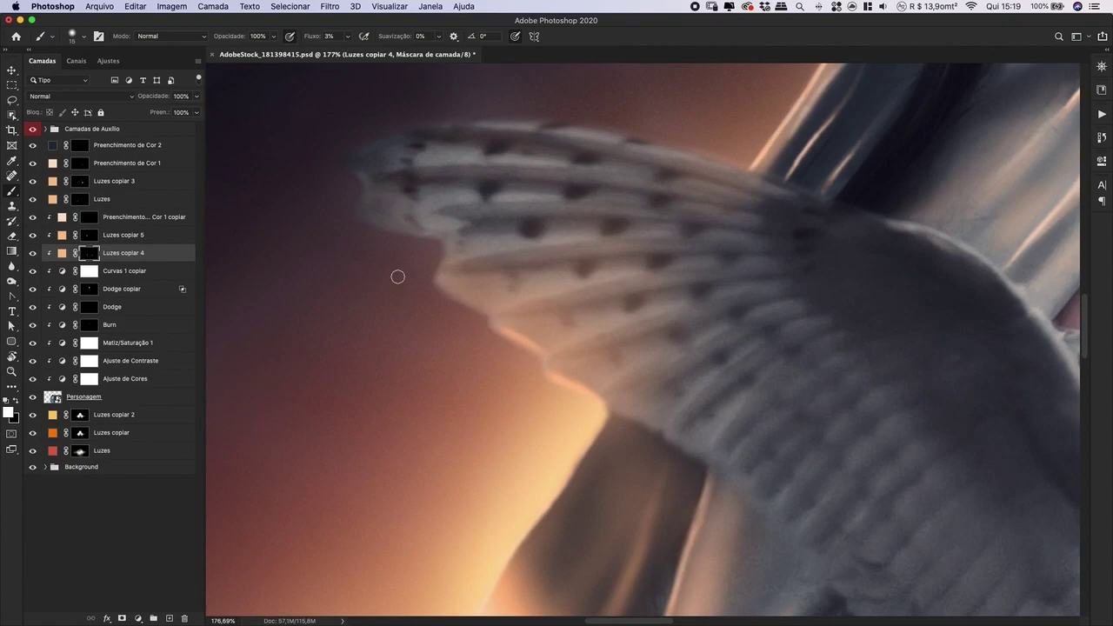
# - Compare the Luzes copiar 4 light hidden and shown, undo the trial erasing, and extend the thin rim light toward the wing tip
pyautogui.press('e')
pyautogui.click(33, 253)
pyautogui.click(33, 253)
pyautogui.press('[')
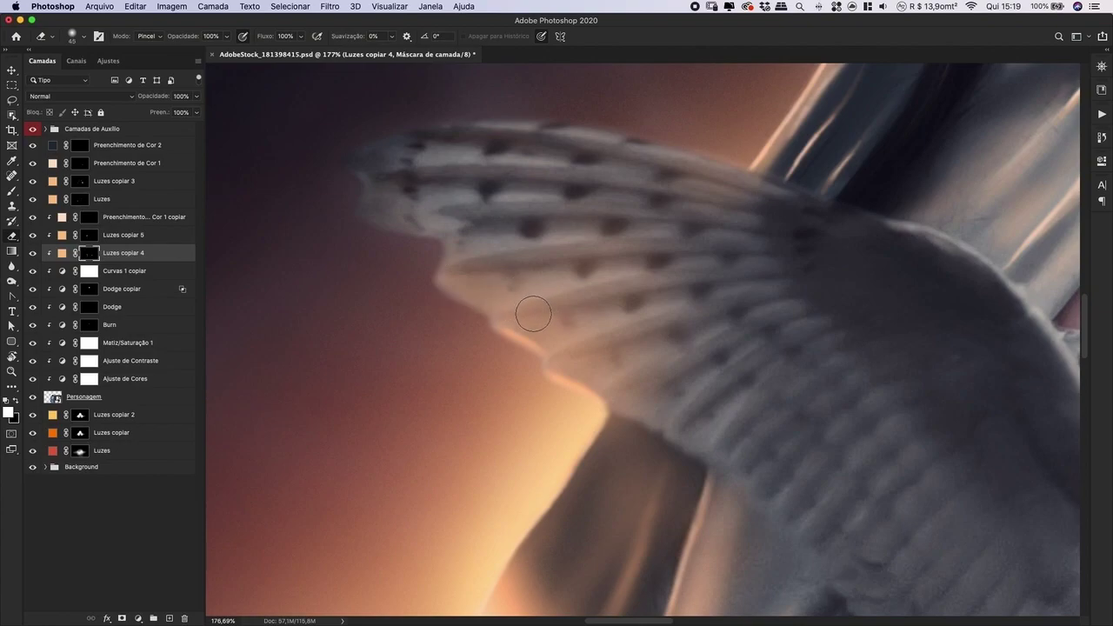
pyautogui.press('super+z')
pyautogui.press('b')
pyautogui.press('[')
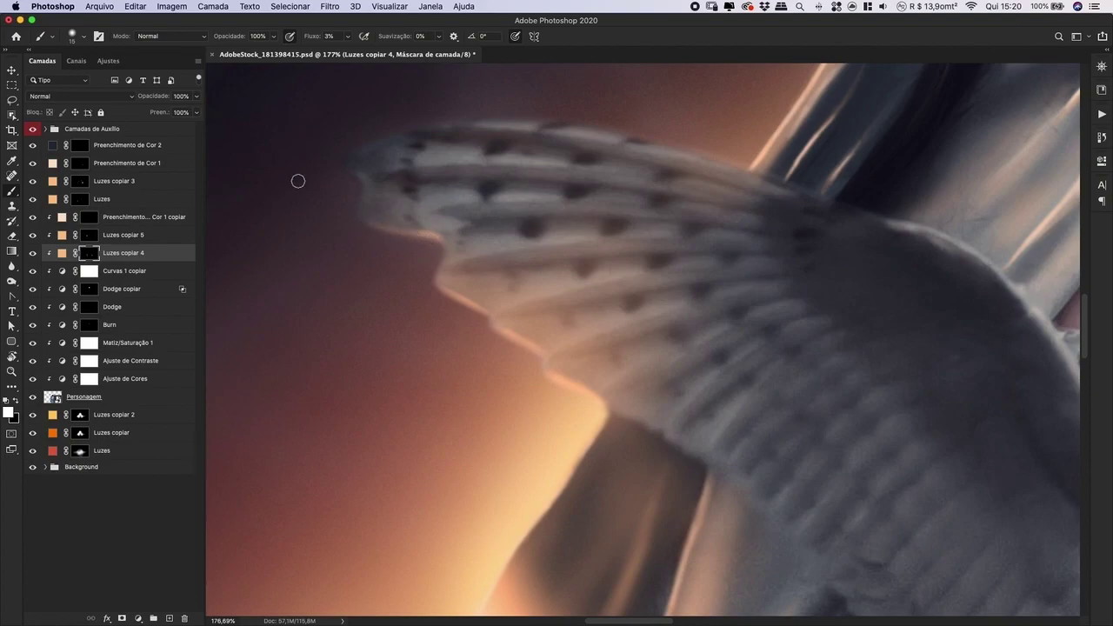
pyautogui.press('e')
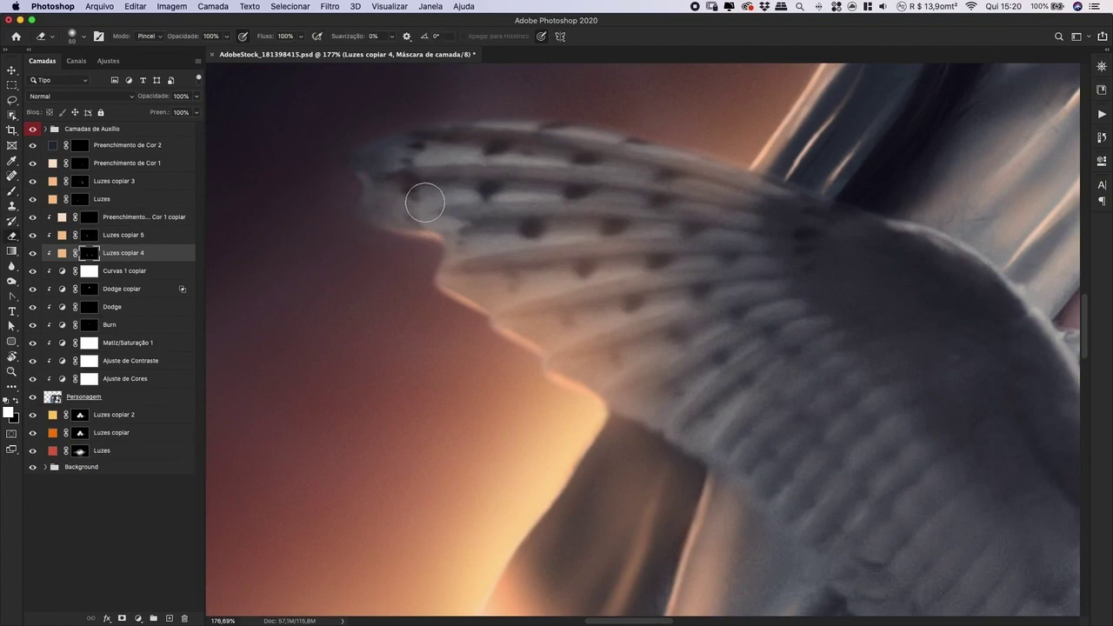
# - Add a brighter fine highlight along the wing's feather edge on the Preenchimento de Cor 1 copiar mask with a 9 px brush
pyautogui.press('super+minus')
pyautogui.press('super+minus')
pyautogui.press('super+minus')
pyautogui.press('super+minus')
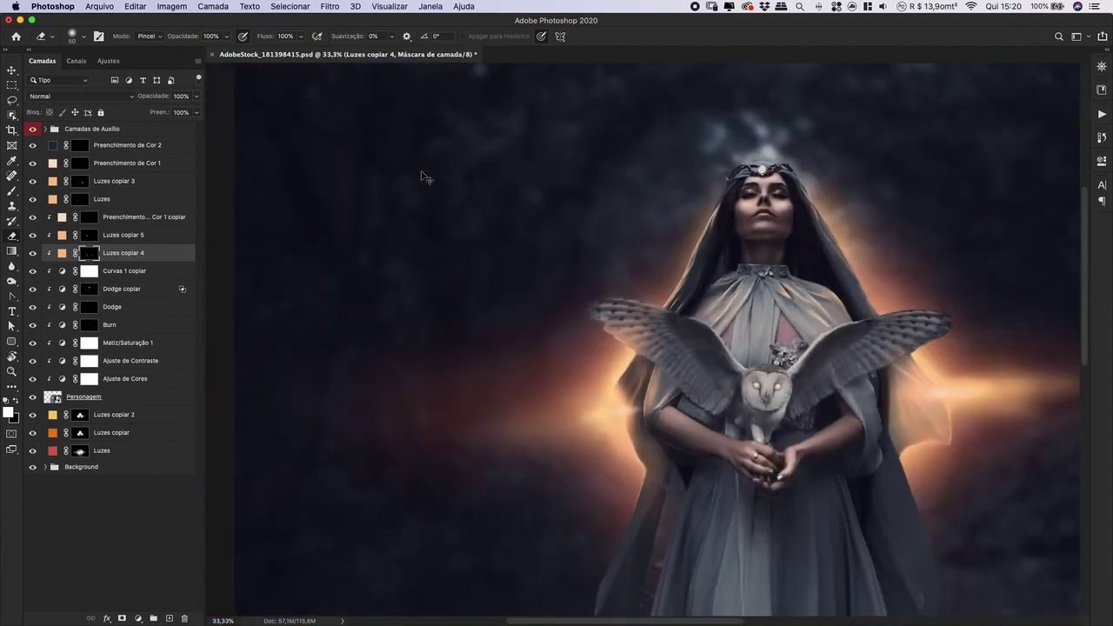
pyautogui.press('z')
pyautogui.moveTo(636, 318); pyautogui.dragTo(637, 319)
pyautogui.press('e')
pyautogui.click(90, 217)
pyautogui.press('b')
pyautogui.press('z')
pyautogui.moveTo(601, 284); pyautogui.dragTo(649, 226)
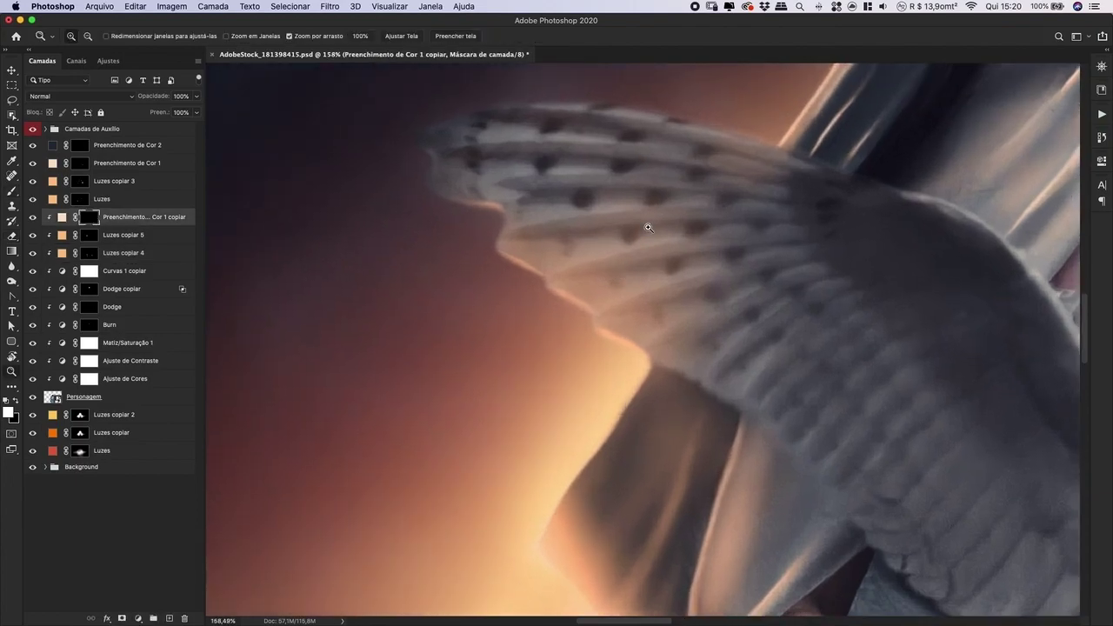
pyautogui.press('b')
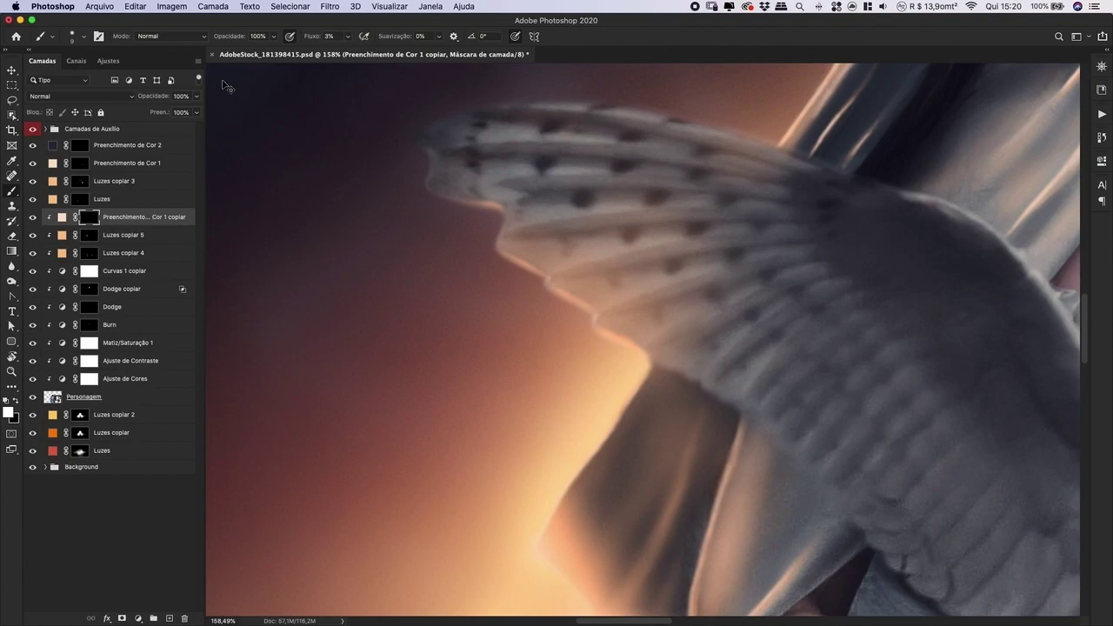
pyautogui.press('super+1')
pyautogui.press('e')
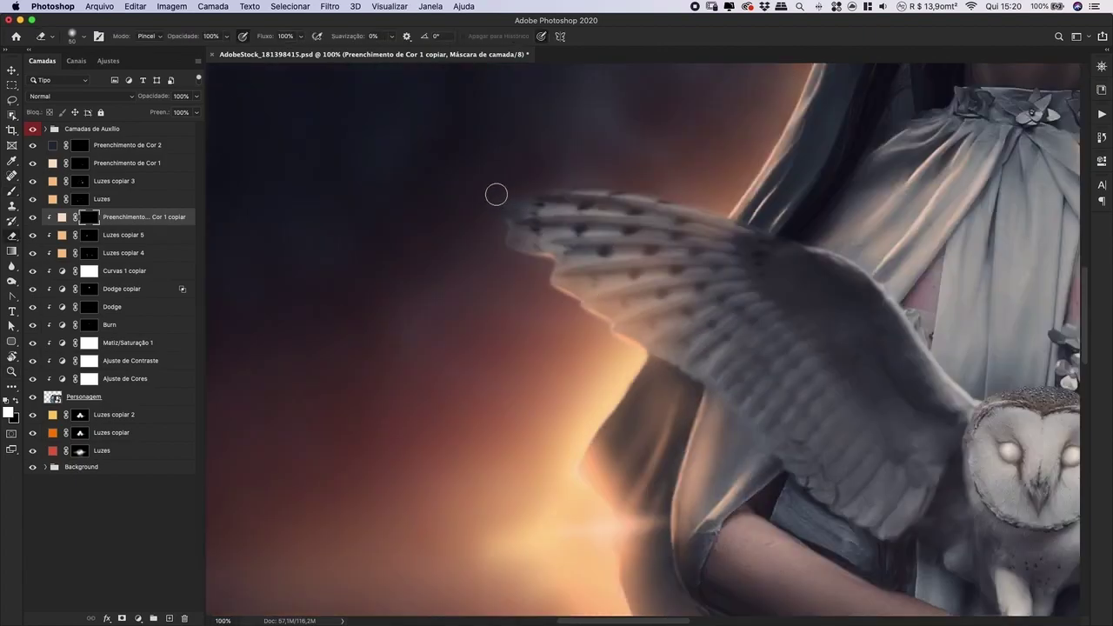
# - Paint more warm glow on the wing feathers on the Luzes copiar 5 mask, and compare the two upper clipped fills hidden and shown
pyautogui.press('super+space')
pyautogui.moveTo(618, 276); pyautogui.dragTo(652, 277)
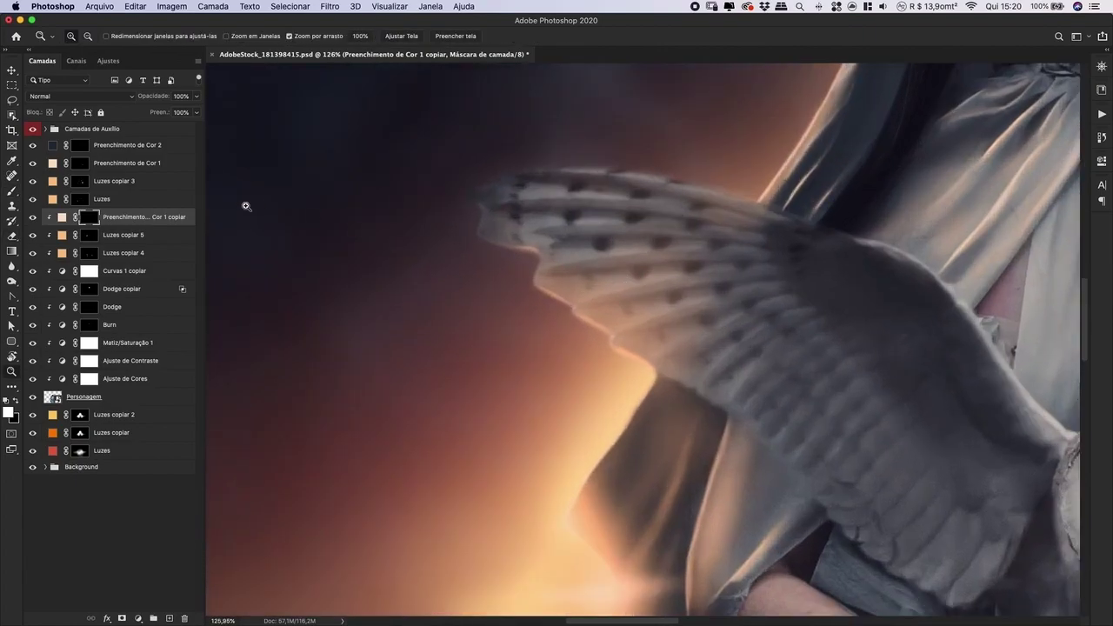
pyautogui.click(89, 235)
pyautogui.press('b')
pyautogui.moveTo(634, 316)
pyautogui.mouseDown()
pyautogui.moveTo(643, 316)
pyautogui.moveTo(620, 315)
pyautogui.moveTo(668, 305)
pyautogui.moveTo(666, 315)
pyautogui.mouseUp()
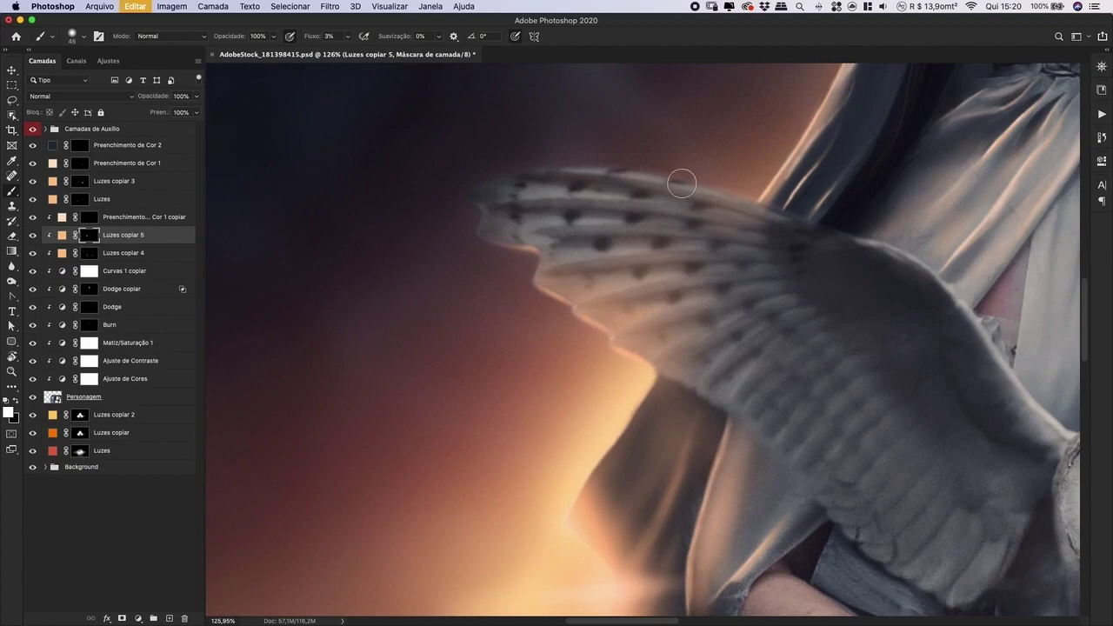
pyautogui.click(33, 234)
pyautogui.click(32, 234)
pyautogui.click(33, 216)
pyautogui.click(34, 217)
# - Brighten the middle of the wing's glowing feathers on the Preenchimento de Cor 1 copiar mask with a soft brush
pyautogui.click(91, 219)
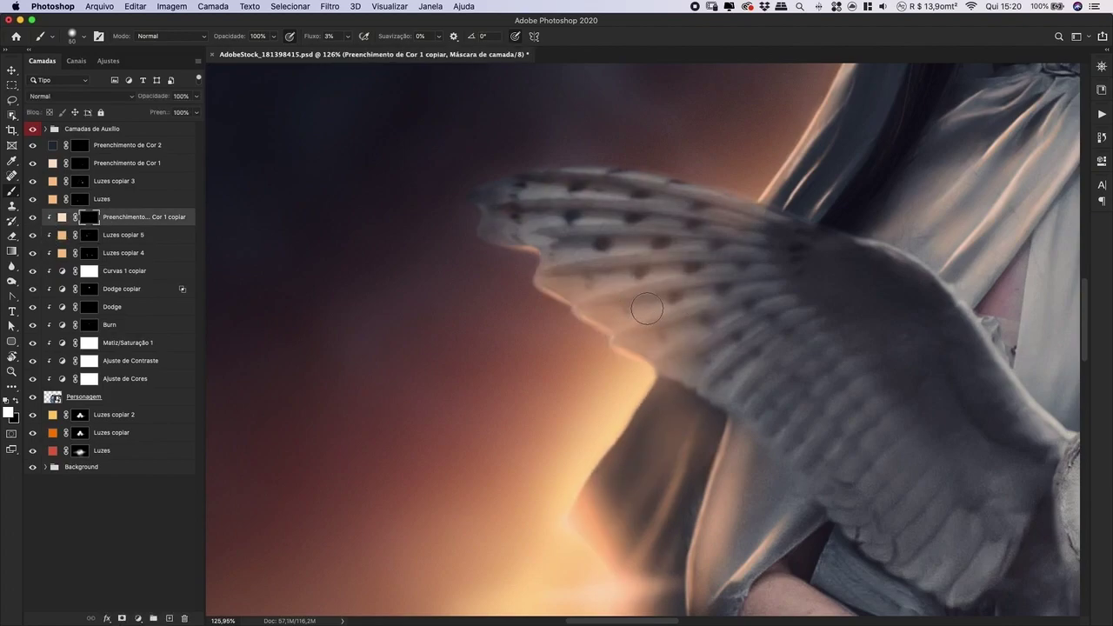
pyautogui.moveTo(672, 305)
pyautogui.mouseDown()
pyautogui.moveTo(631, 316)
pyautogui.moveTo(658, 309)
pyautogui.moveTo(630, 320)
pyautogui.moveTo(681, 324)
pyautogui.moveTo(654, 340)
pyautogui.mouseUp()
pyautogui.press('[')
pyautogui.press('[')
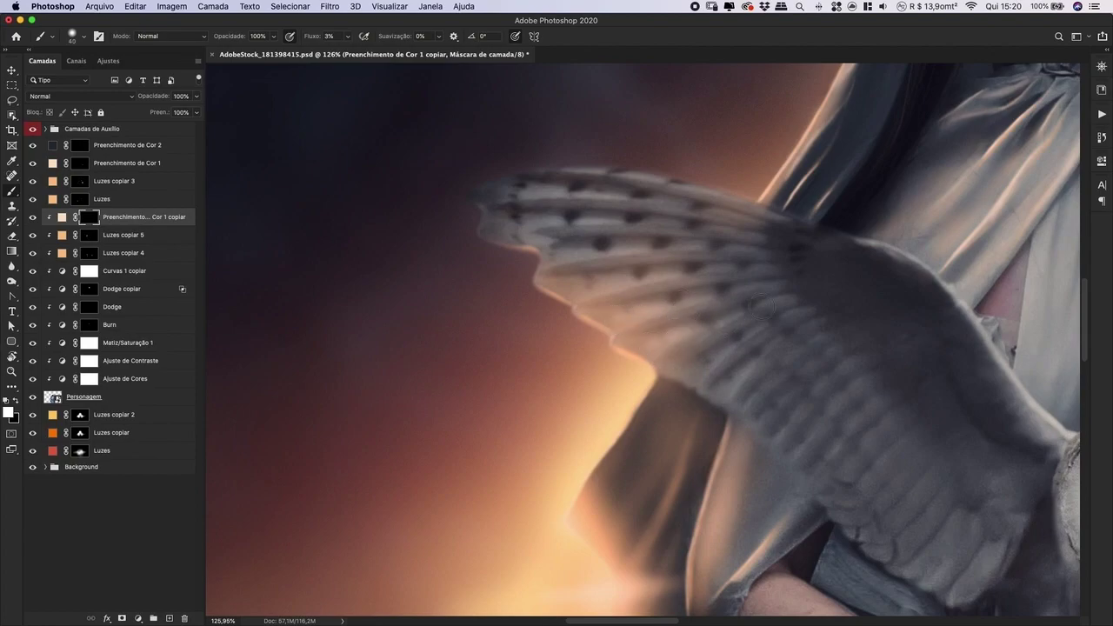
pyautogui.press('[')
pyautogui.press(']')
pyautogui.press(']')
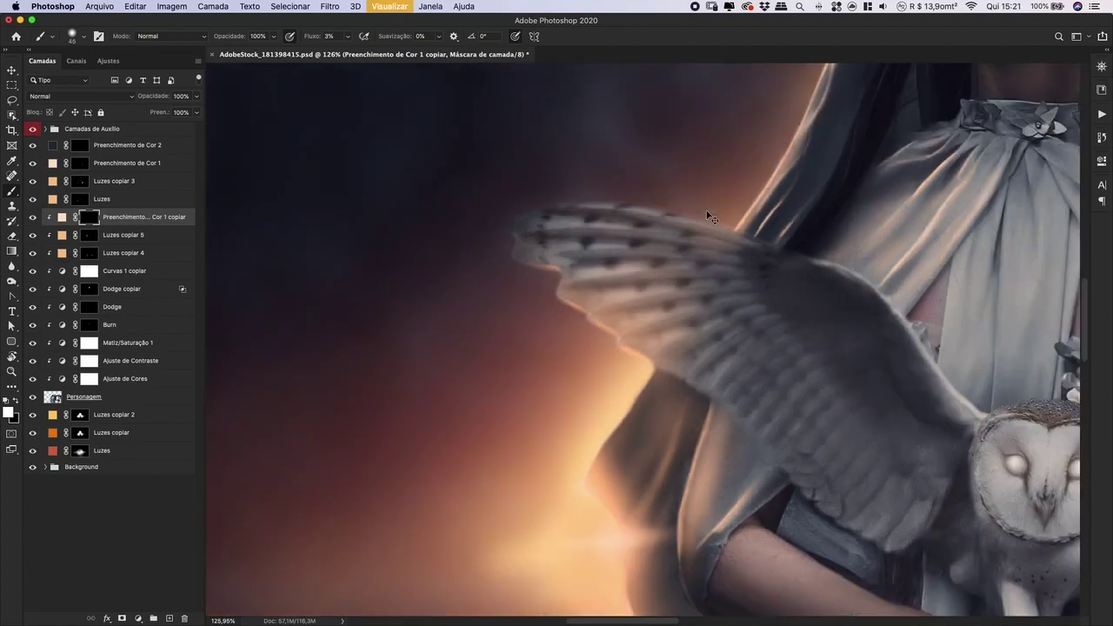
pyautogui.press('super+minus')
pyautogui.press('super+minus')
pyautogui.press('super+minus')
pyautogui.press('super+minus')
pyautogui.press('super+minus')
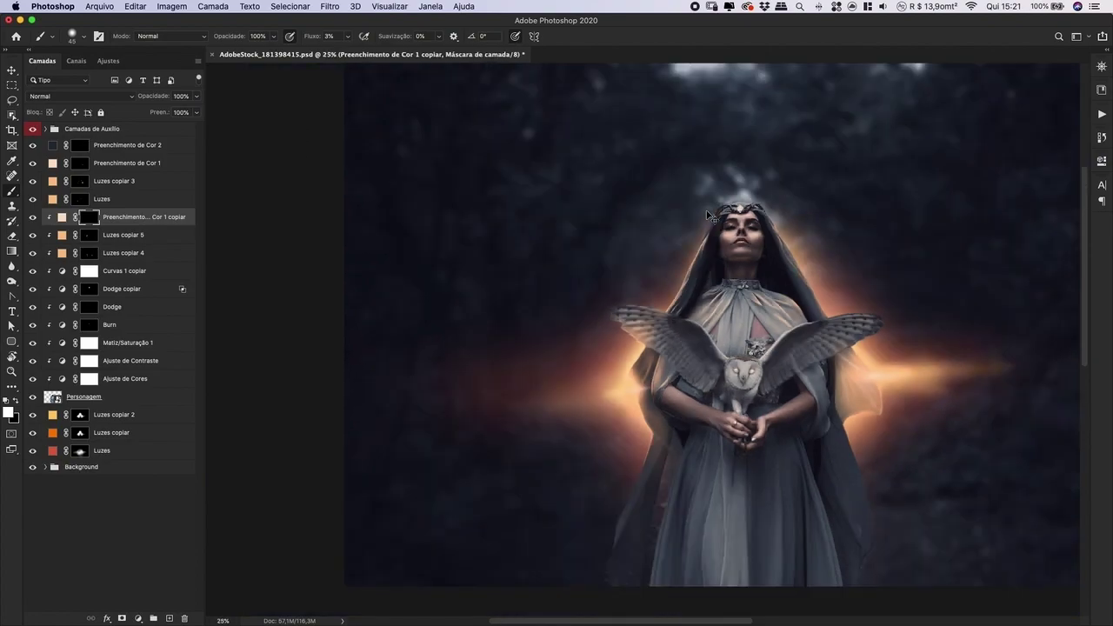
# - Refine the warm light on individual wing feathers on the Luzes copiar 5 mask with a brush of about 40 px, undoing the trial erasing
pyautogui.press('super+plus')
pyautogui.press('super+plus')
pyautogui.press('super+plus')
pyautogui.press('super+plus')
pyautogui.press('[')
pyautogui.press('[')
pyautogui.hotkey('alt', '[')
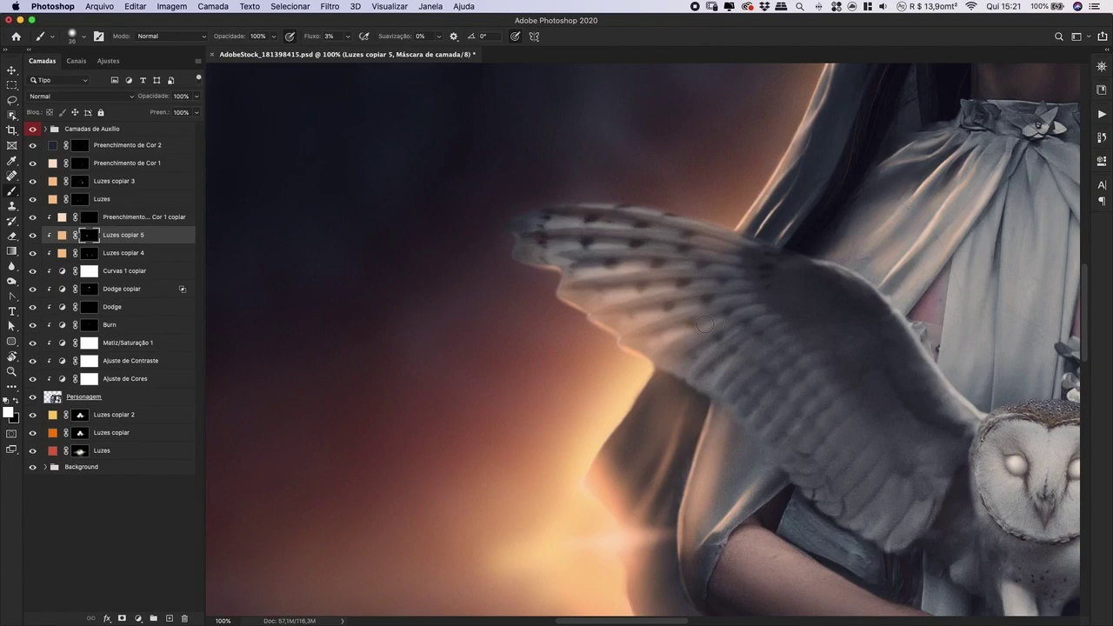
pyautogui.press(']')
pyautogui.press('e')
pyautogui.press('super+z')
pyautogui.press('b')
pyautogui.press('[')
pyautogui.press(']')
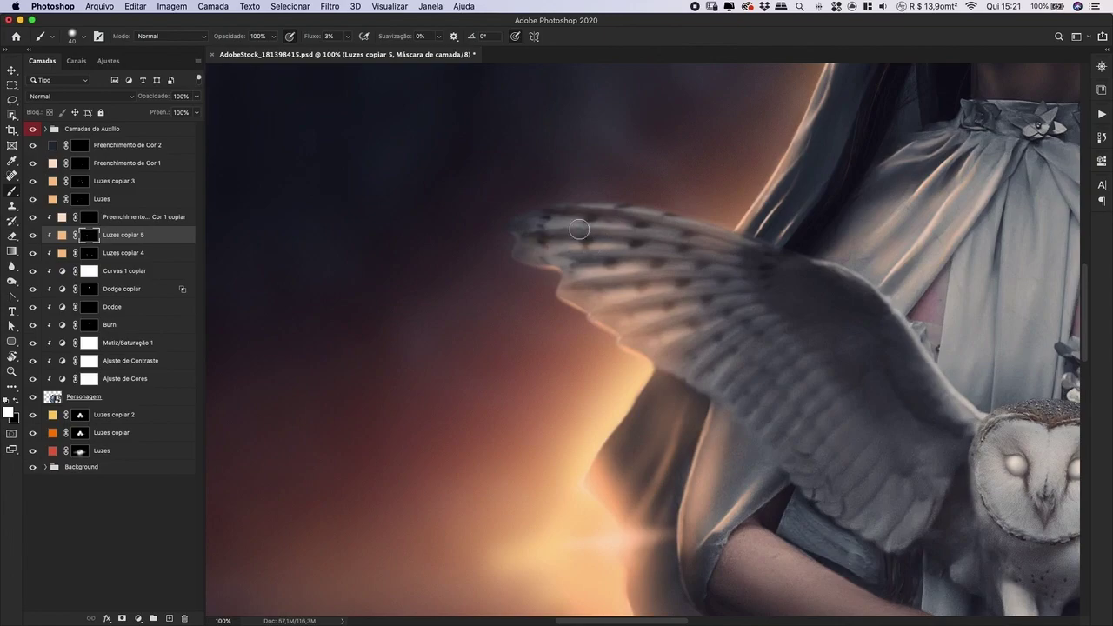
# - Examine the lit wing up close and compare it with the clipped light fills hidden and shown
pyautogui.press('super+0')
pyautogui.click(671, 348)
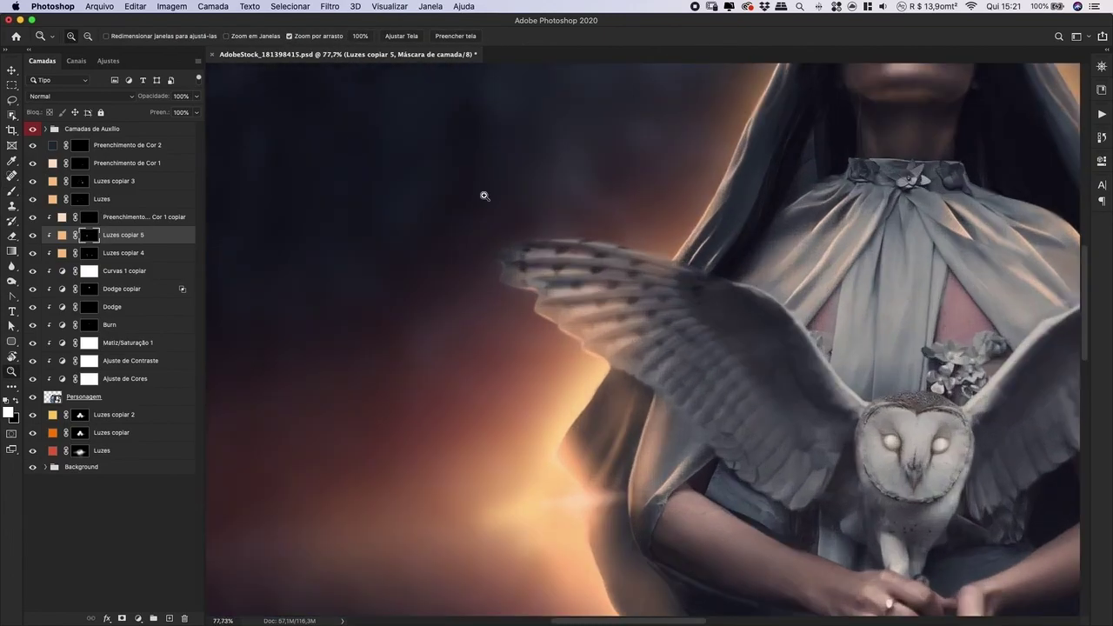
pyautogui.press('b')
pyautogui.click(33, 252)
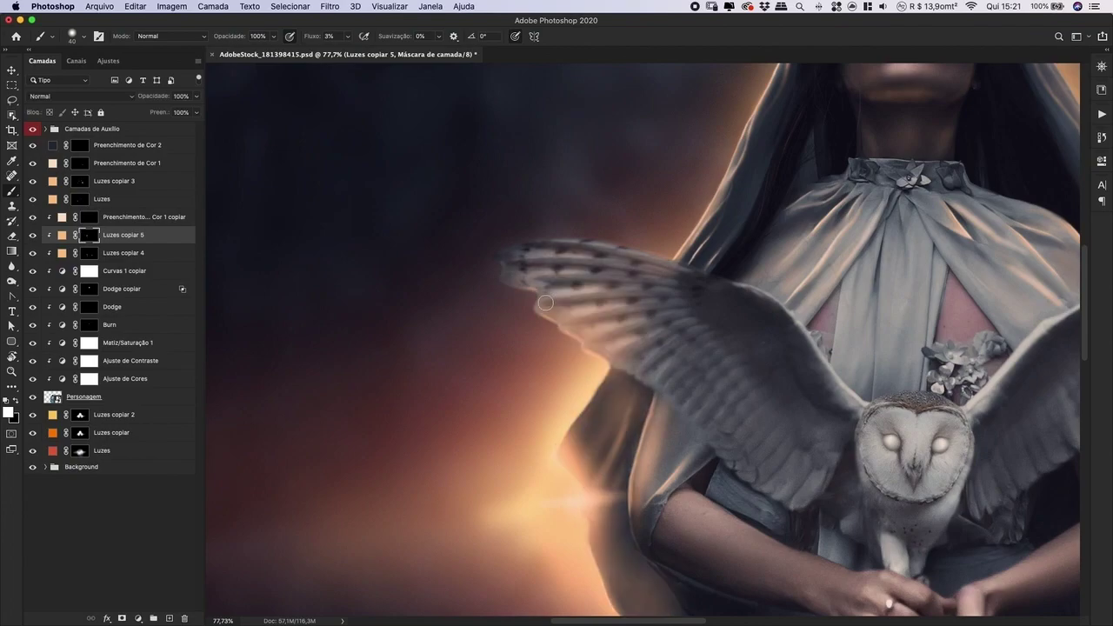
pyautogui.press('z')
pyautogui.moveTo(594, 249); pyautogui.dragTo(629, 244)
pyautogui.moveTo(552, 400); pyautogui.dragTo(497, 344)
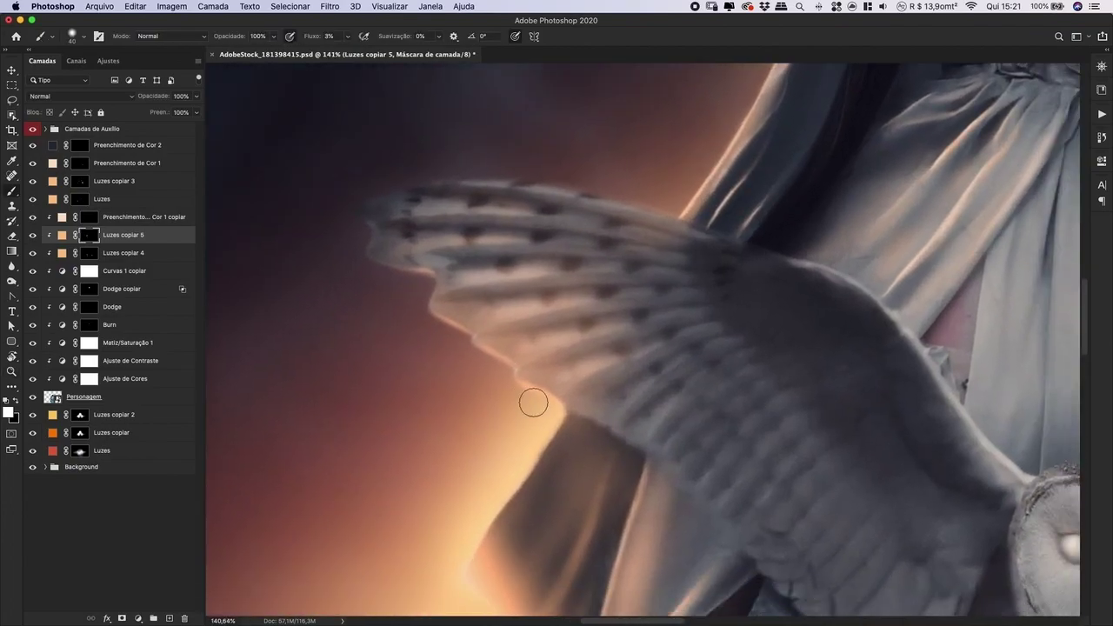
pyautogui.moveTo(32, 217); pyautogui.dragTo(35, 254)
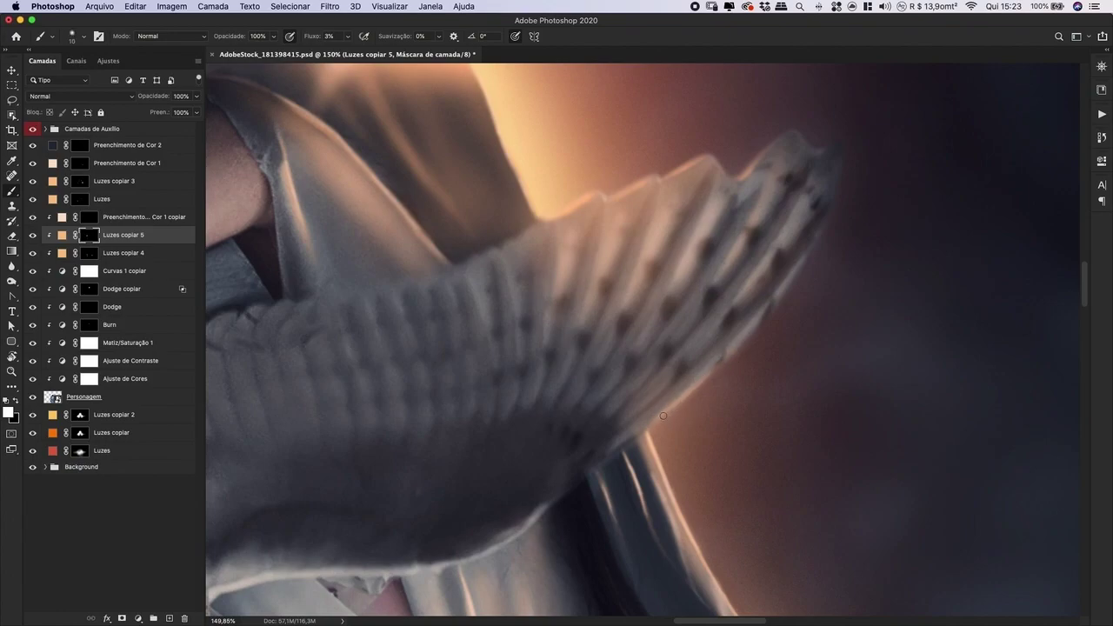
# - Paint a soft warm rim along the wing's upper edge toward the tip on the Luzes copiar 5 mask with a 25 px brush
pyautogui.press(']')
pyautogui.moveTo(753, 343); pyautogui.dragTo(822, 254)
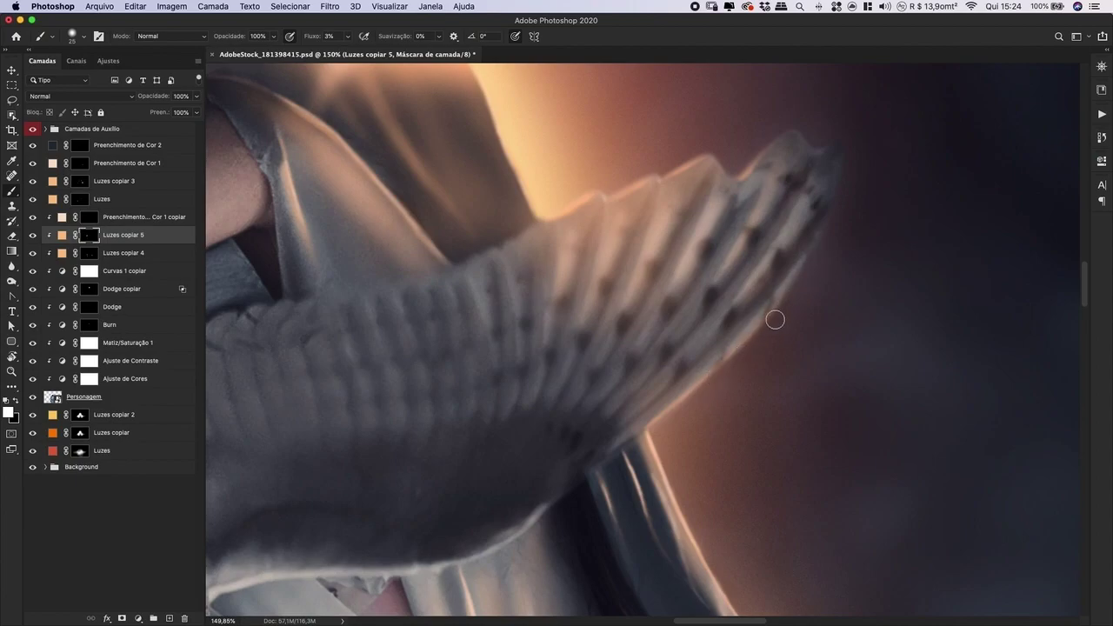
pyautogui.press('e')
pyautogui.press('[')
# - Add a fine brighter highlight to the wing's upper edge on the Preenchimento de Cor 1 copiar mask with a much smaller brush
pyautogui.click(90, 218)
pyautogui.press('[')
pyautogui.press('[')
pyautogui.press('[')
pyautogui.press('[')
pyautogui.press('[')
pyautogui.press('[')
pyautogui.press('[')
pyautogui.press('[')
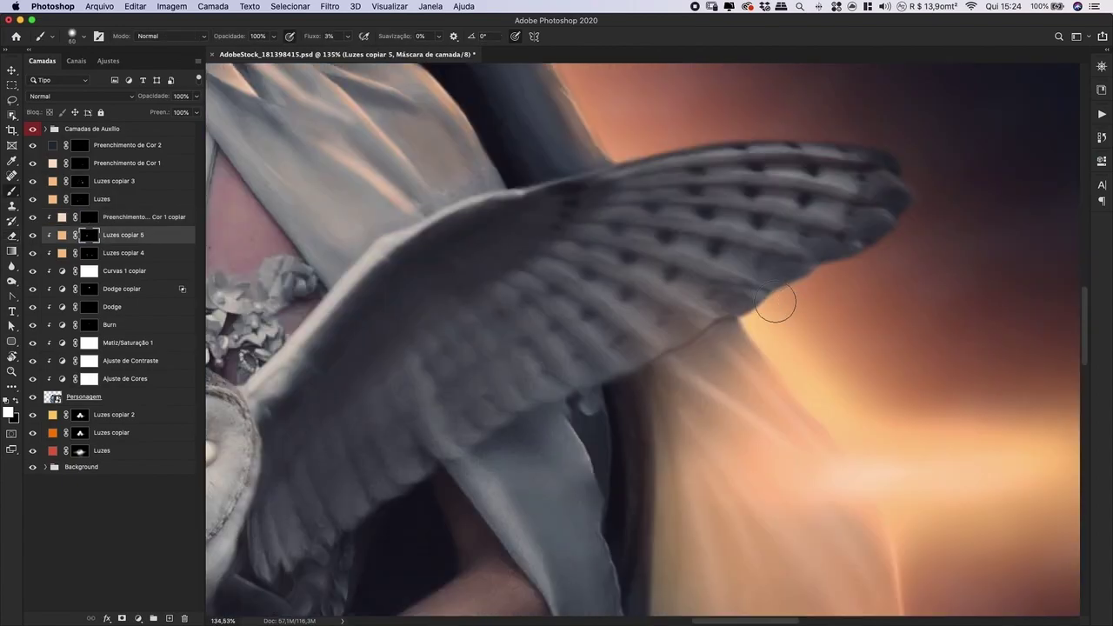
# - Paint a broad warm glow over the outer feathers and upper edge of the right-hand wing on the Luzes copiar 5 mask
pyautogui.moveTo(771, 307)
pyautogui.mouseDown()
pyautogui.moveTo(792, 318)
pyautogui.moveTo(862, 202)
pyautogui.mouseUp()
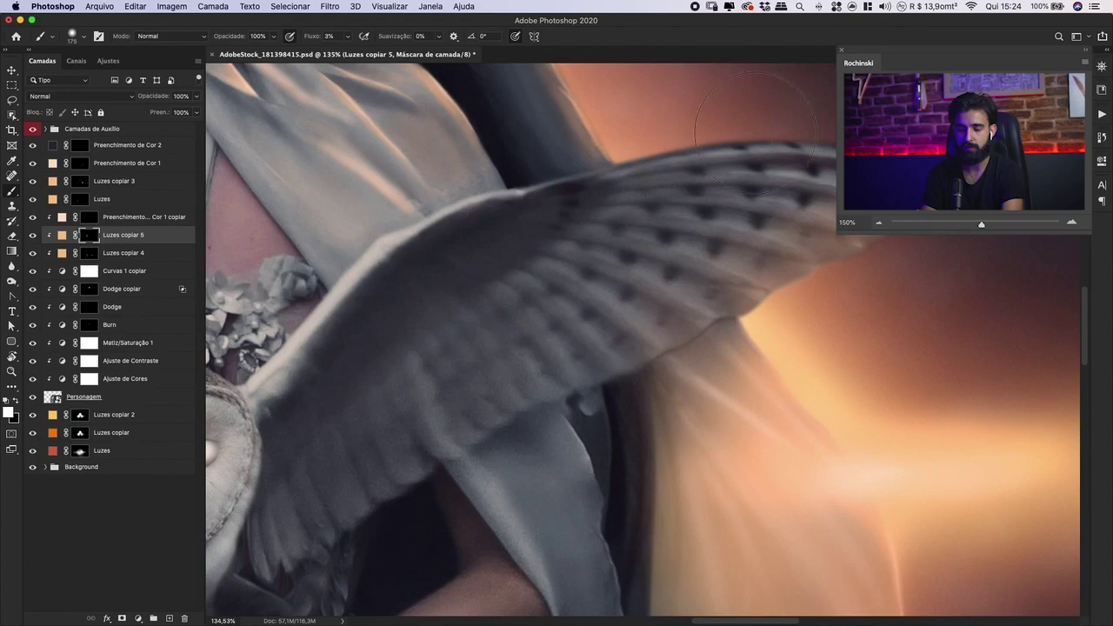
pyautogui.press(']')
pyautogui.moveTo(670, 137); pyautogui.dragTo(740, 127)
pyautogui.press('[')
pyautogui.press('e')
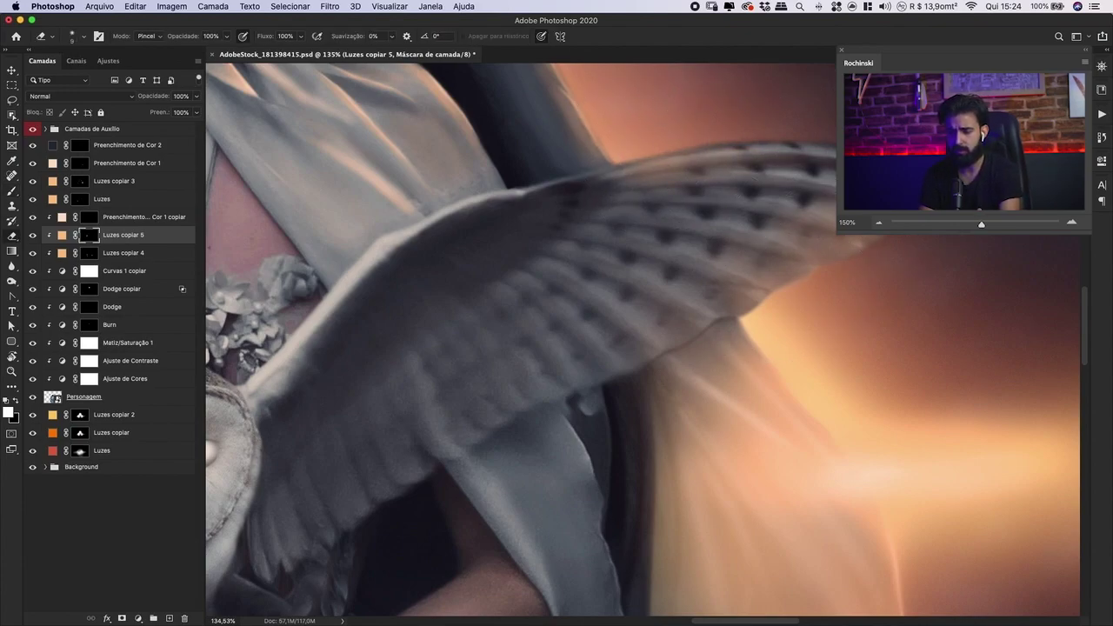
pyautogui.press('super+0')
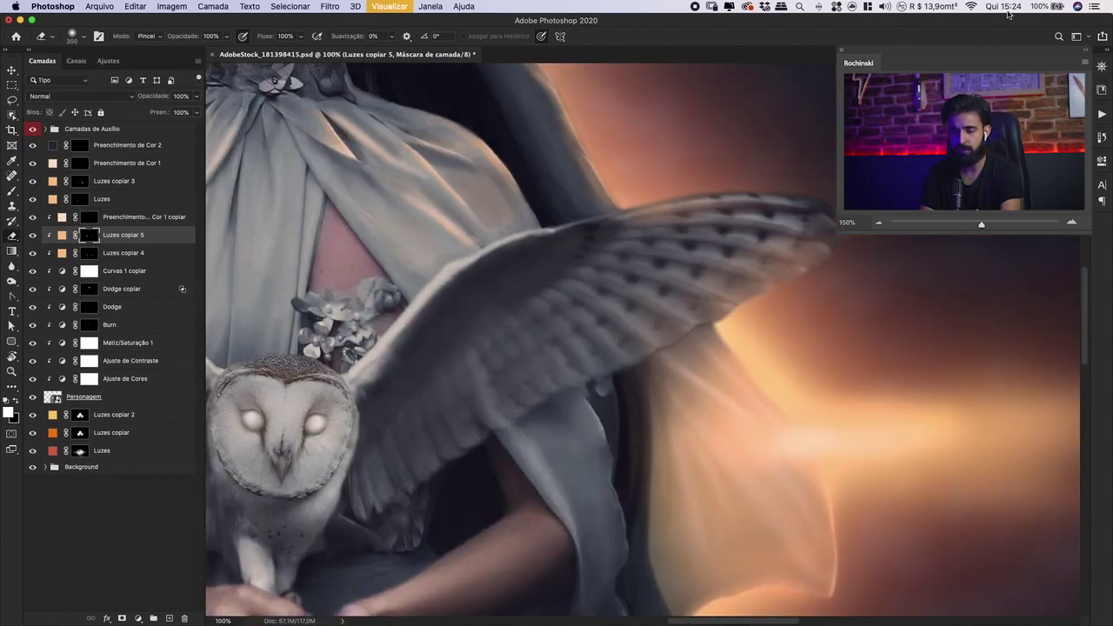
# - Paint a thin rim light where the right-hand wing's lower edge meets the cape on the Luzes copiar 4 mask, and select the Preenchimento de Cor 1 copiar mask
pyautogui.press('super+plus')
pyautogui.press('b')
pyautogui.press(']')
pyautogui.press(']')
pyautogui.press(']')
pyautogui.press(']')
pyautogui.press(']')
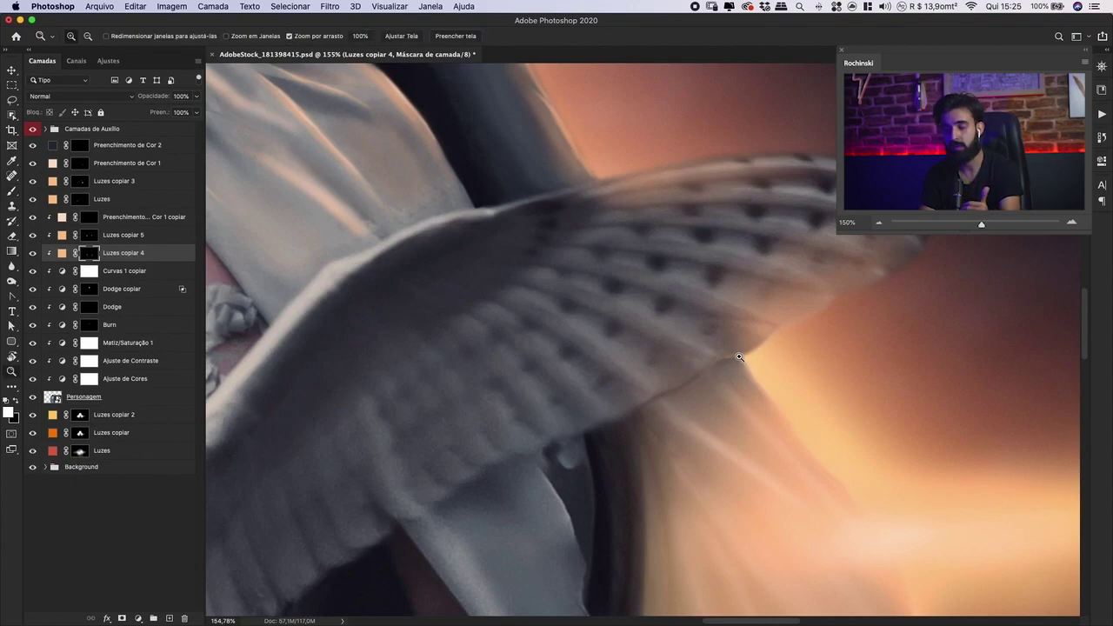
pyautogui.scroll(5, 729, 355)
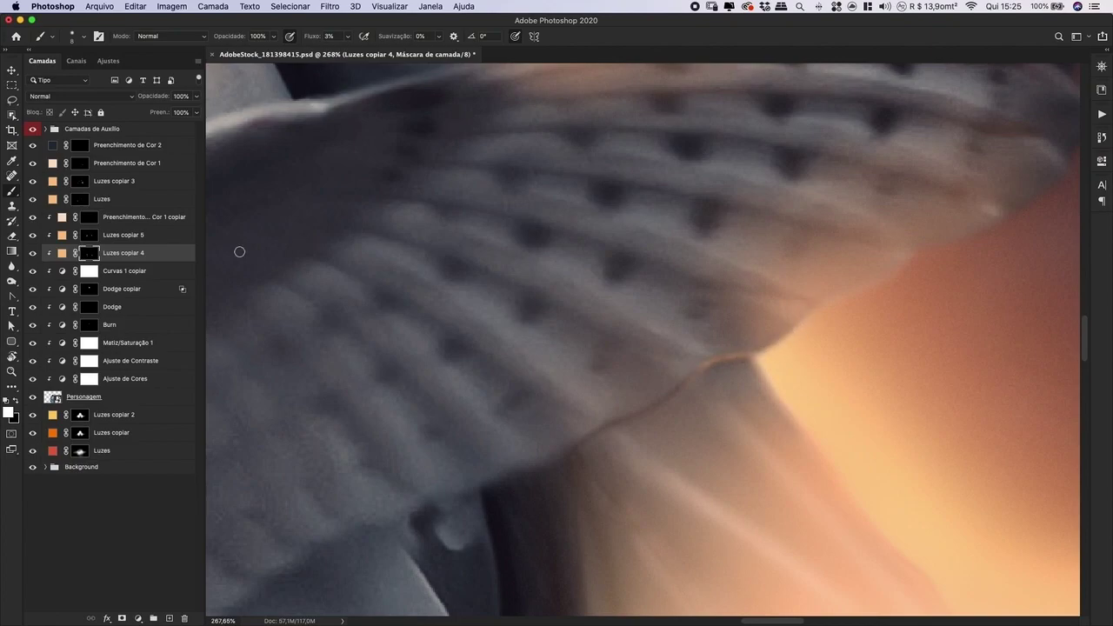
pyautogui.click(90, 218)
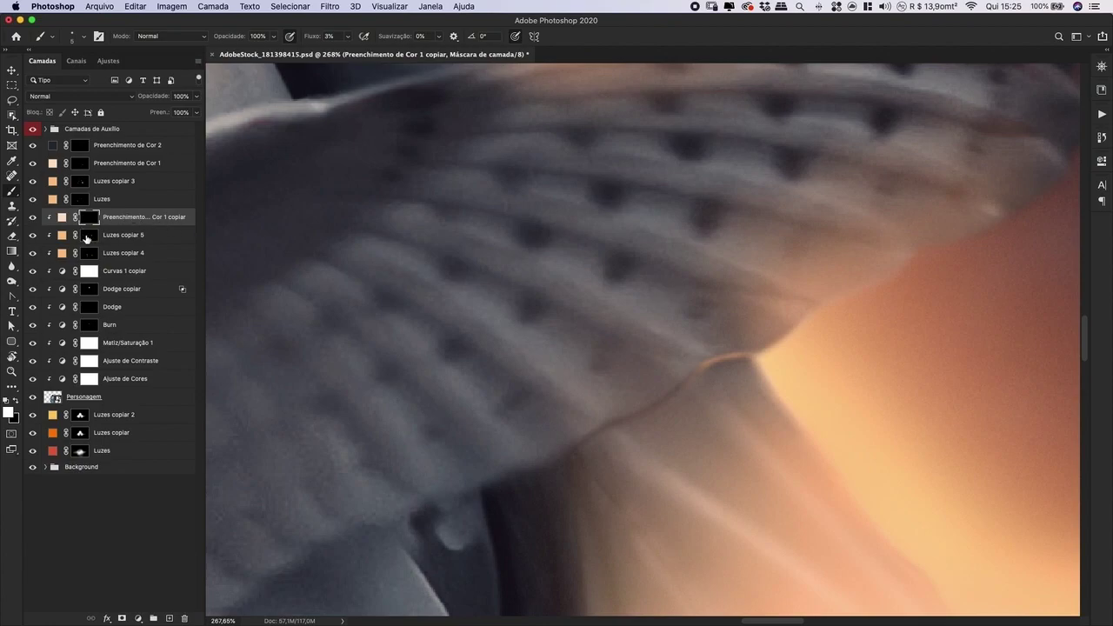
# - Paint a thin warm rim along the right-hand wing's lower outer edge on the Luzes copiar 5 mask and erase excess near the tip
pyautogui.click(88, 237)
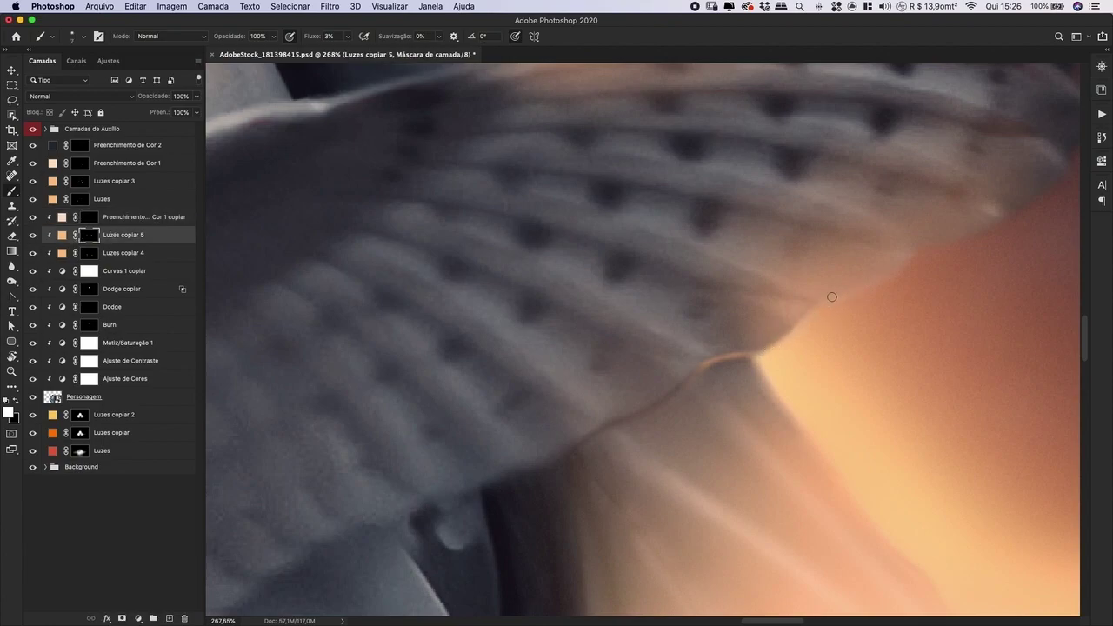
pyautogui.press('super+minus')
pyautogui.press('super+minus')
pyautogui.press('super+minus')
pyautogui.press('super+minus')
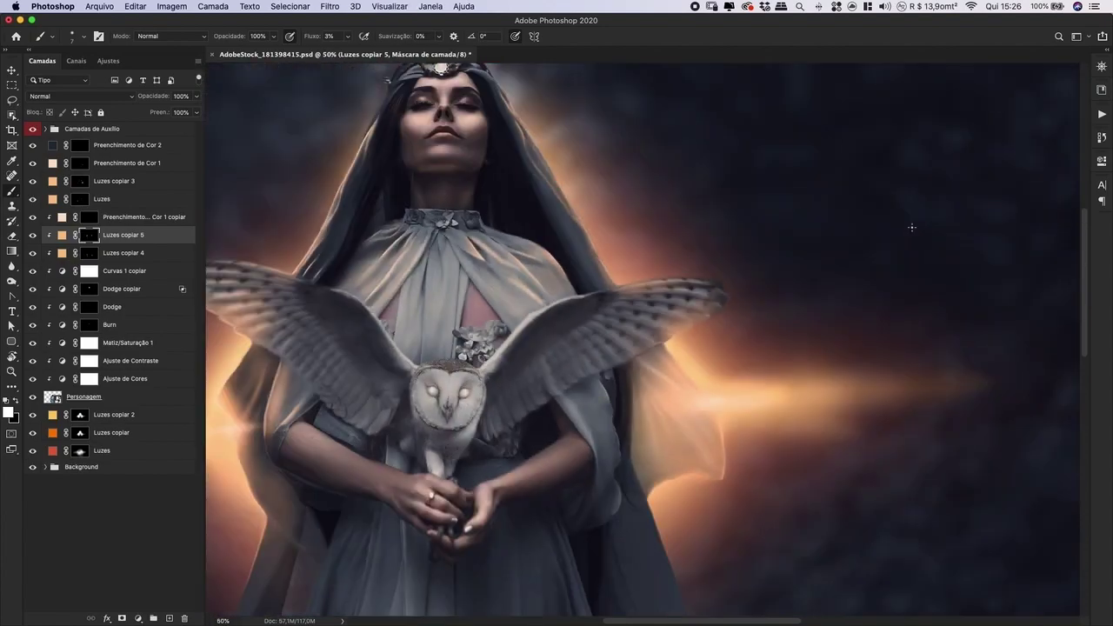
pyautogui.press('super+plus')
pyautogui.press('super+plus')
pyautogui.press('super+plus')
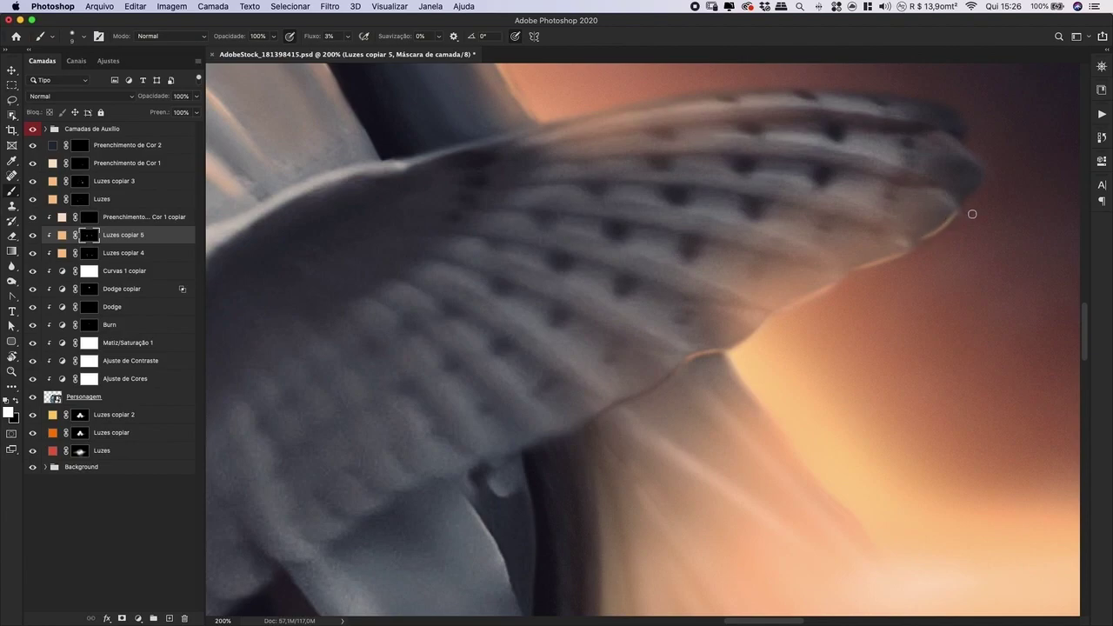
pyautogui.press('e')
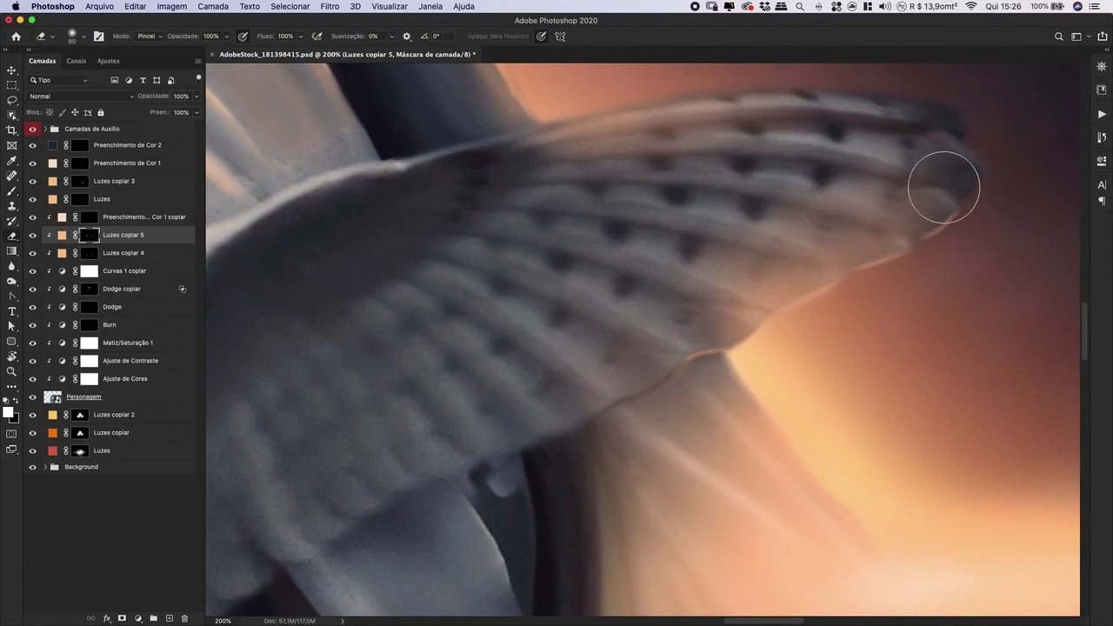
pyautogui.press('b')
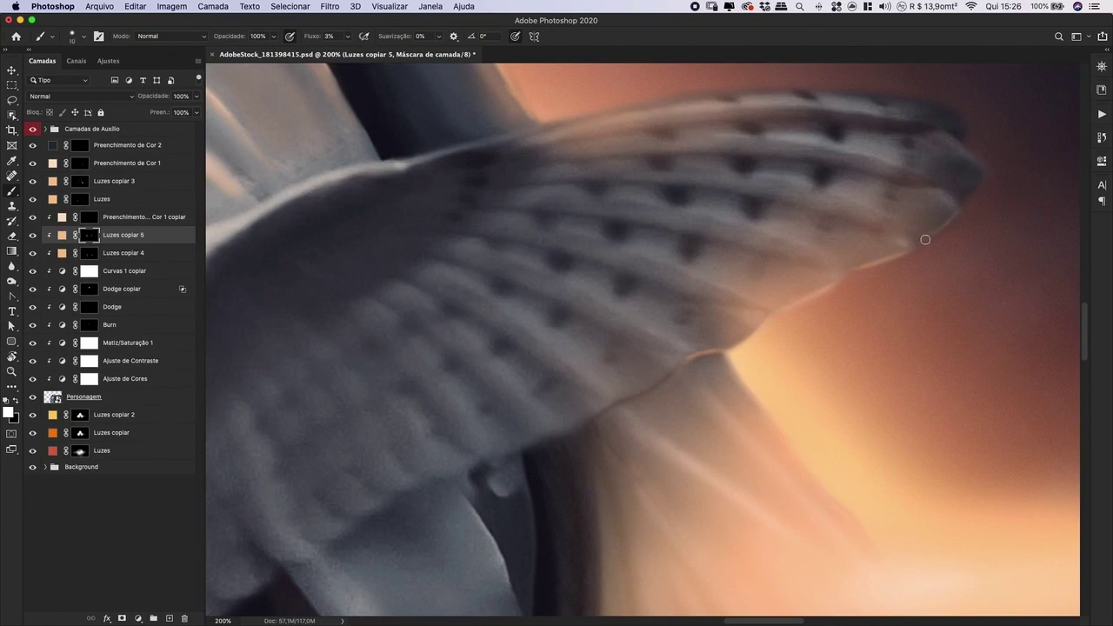
# - Add fine bright highlights to the right-hand wing's edges on the Preenchimento de Cor 1 copiar mask, erase excess and save the document
pyautogui.click(152, 214)
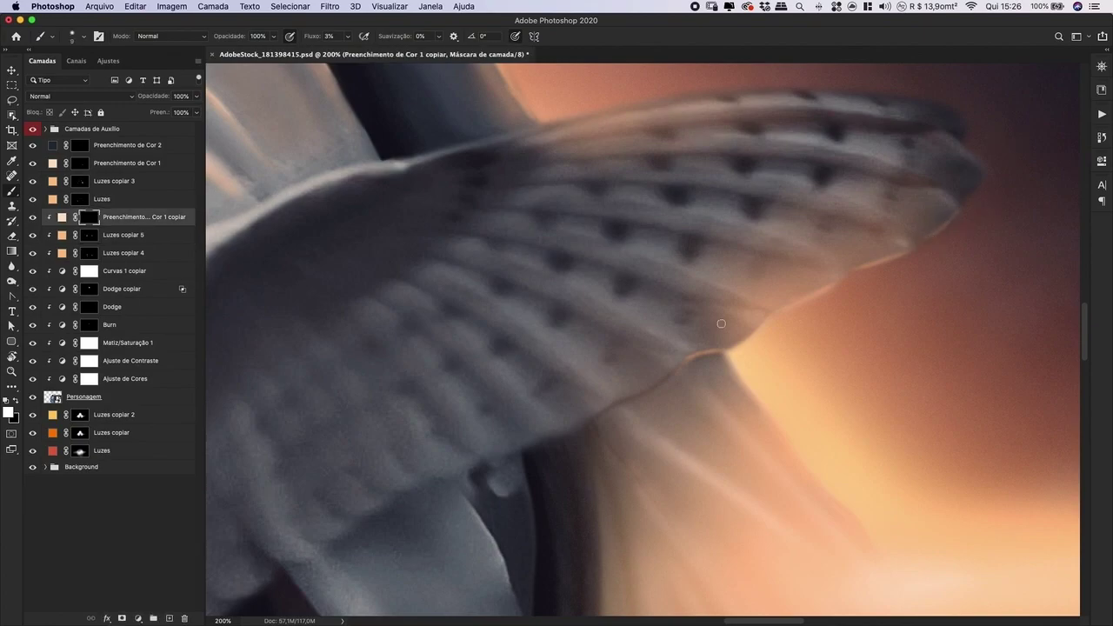
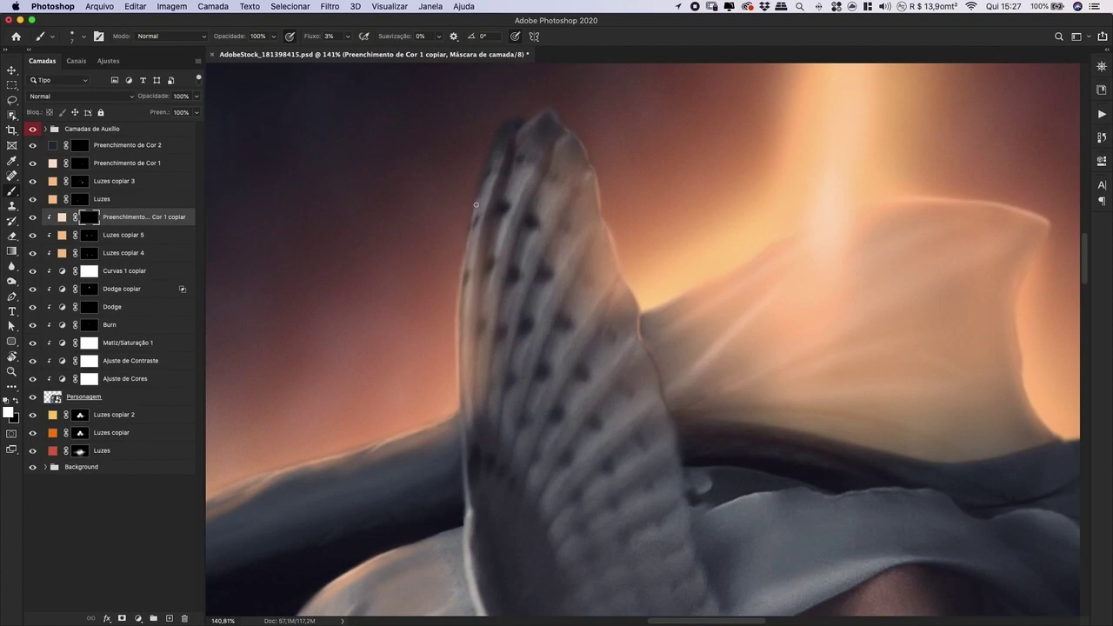
pyautogui.press('e')
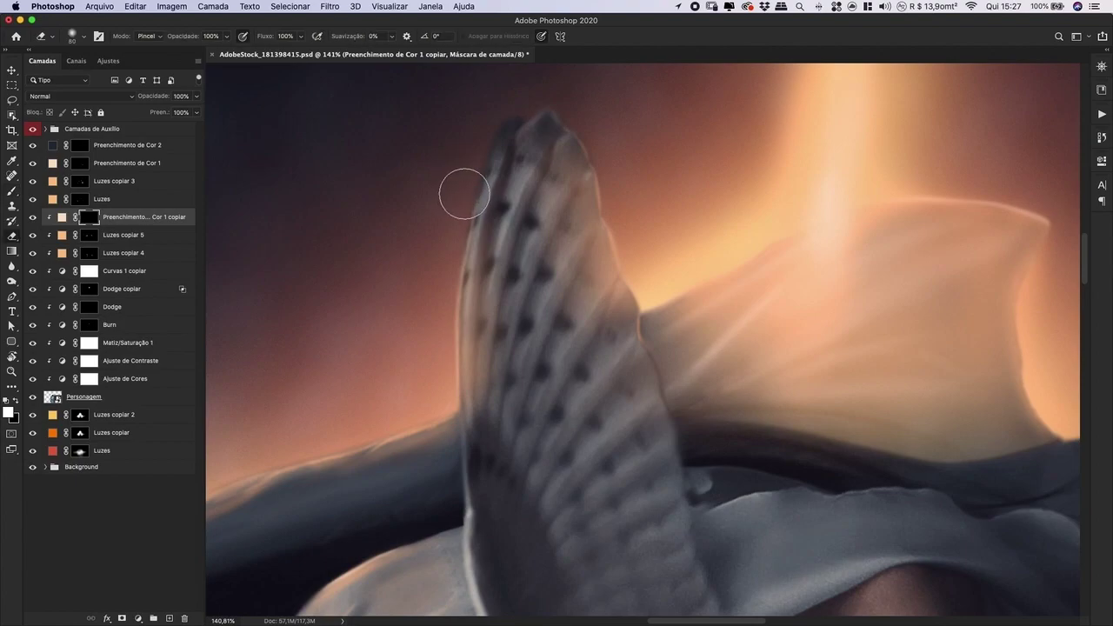
pyautogui.press('super+minus')
pyautogui.press('super+minus')
pyautogui.press('super+minus')
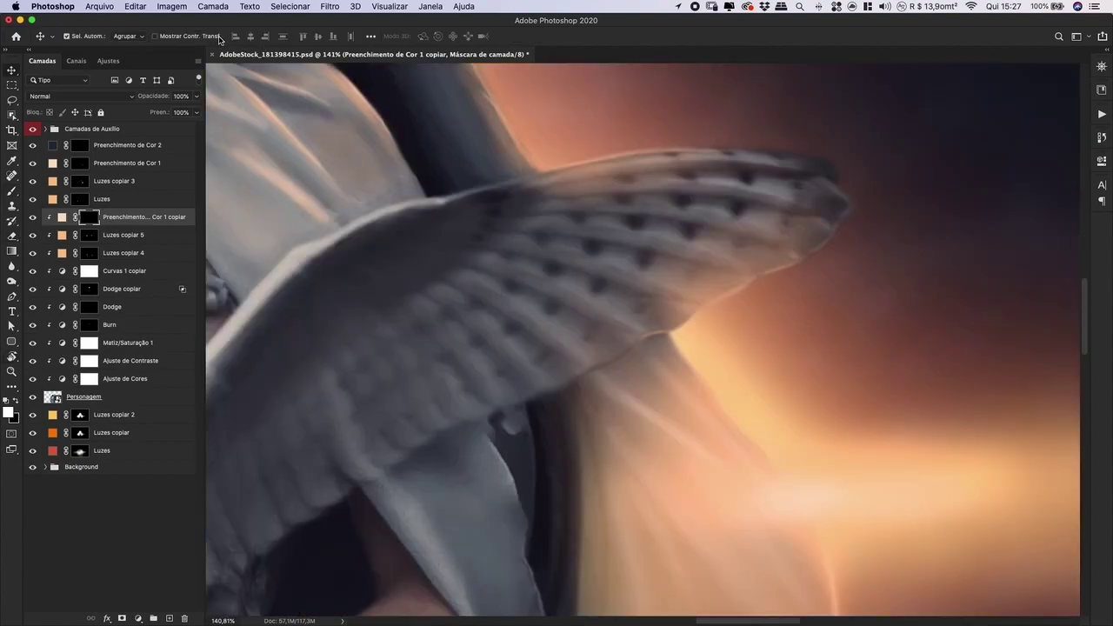
pyautogui.press('super+s')
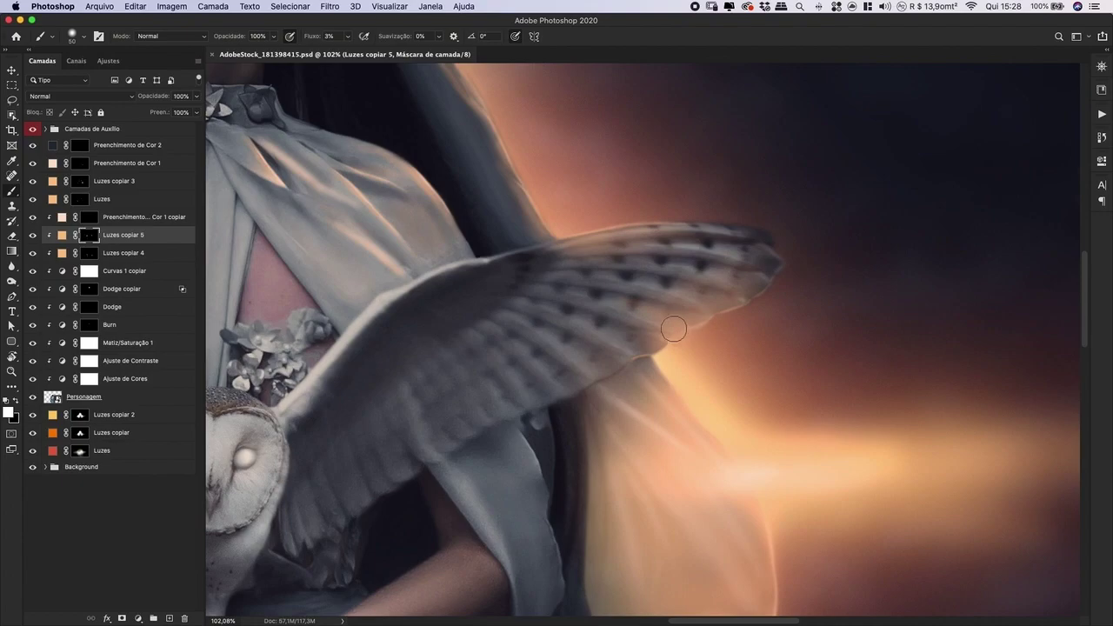
# - Undo the last stroke and extend the warm glow over the right-hand wing's outer feathers on the Luzes copiar 5 mask using a 45 px brush
pyautogui.press('super+z')
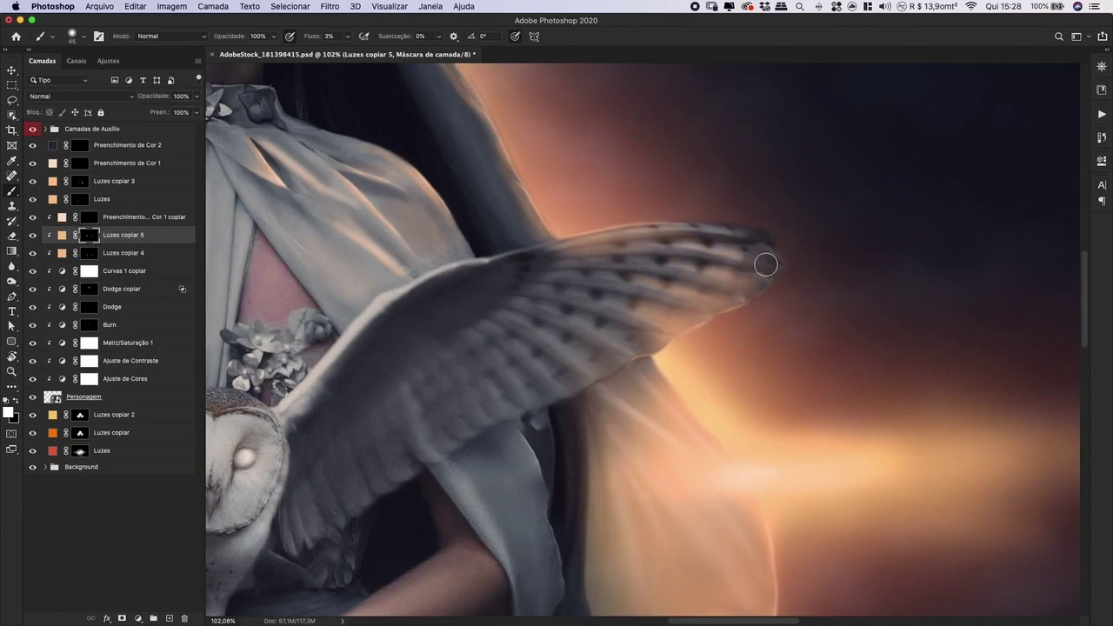
pyautogui.press('super+0')
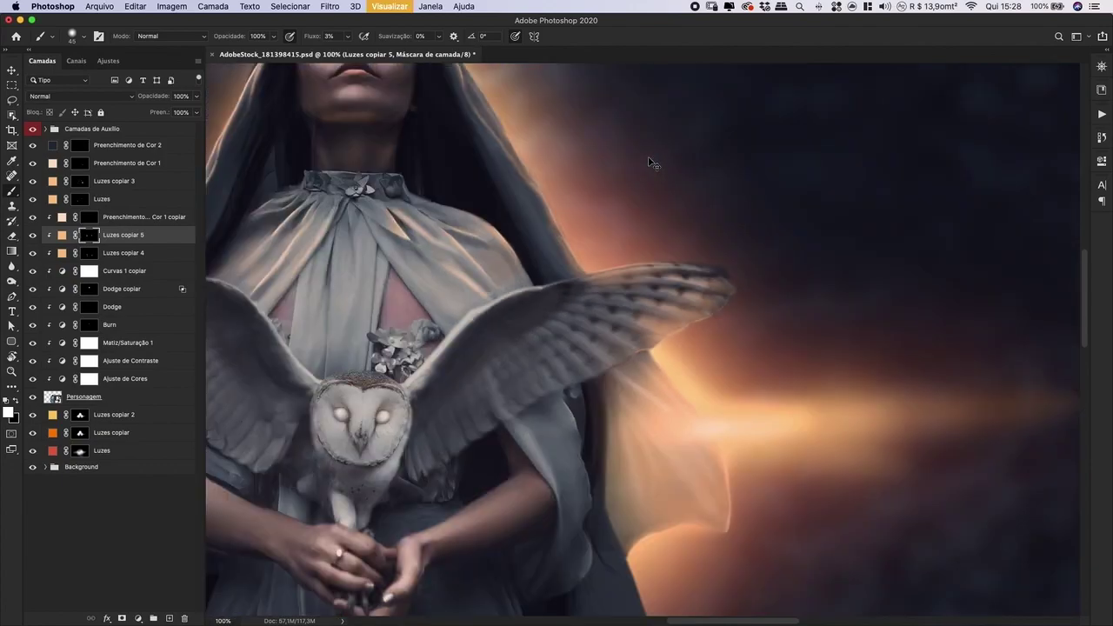
pyautogui.press('z')
pyautogui.moveTo(663, 338); pyautogui.dragTo(788, 341)
pyautogui.press('b')
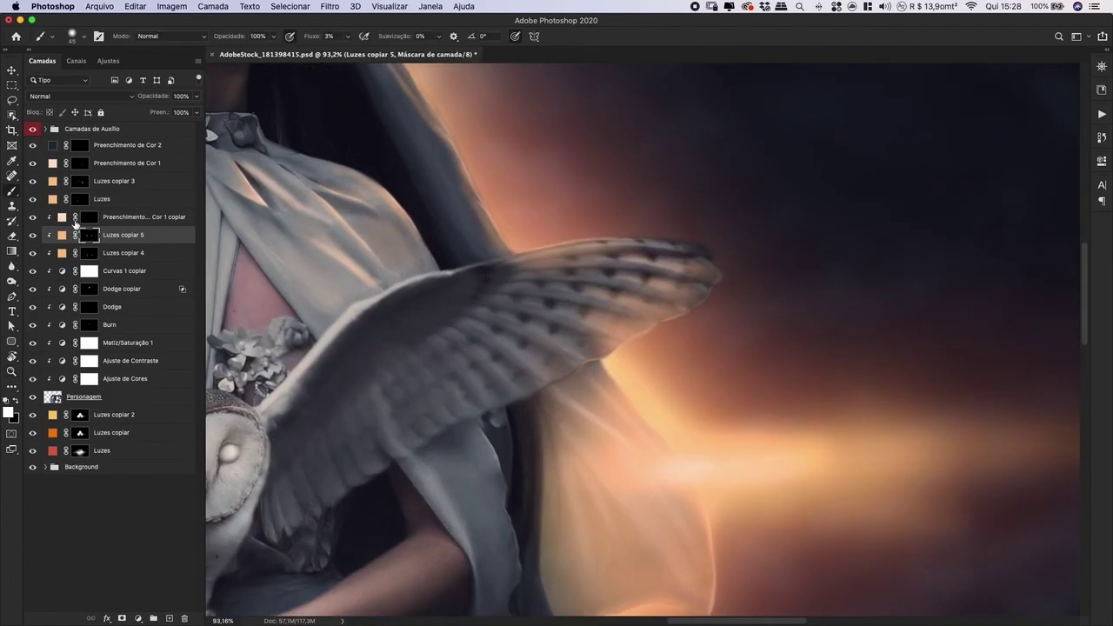
# - Refine the right-hand wing's feather glow and lower-edge highlights on the Luzes copiar 5 and Preenchimento de Cor 1 copiar masks
pyautogui.click(89, 217)
pyautogui.click(88, 235)
pyautogui.press('e')
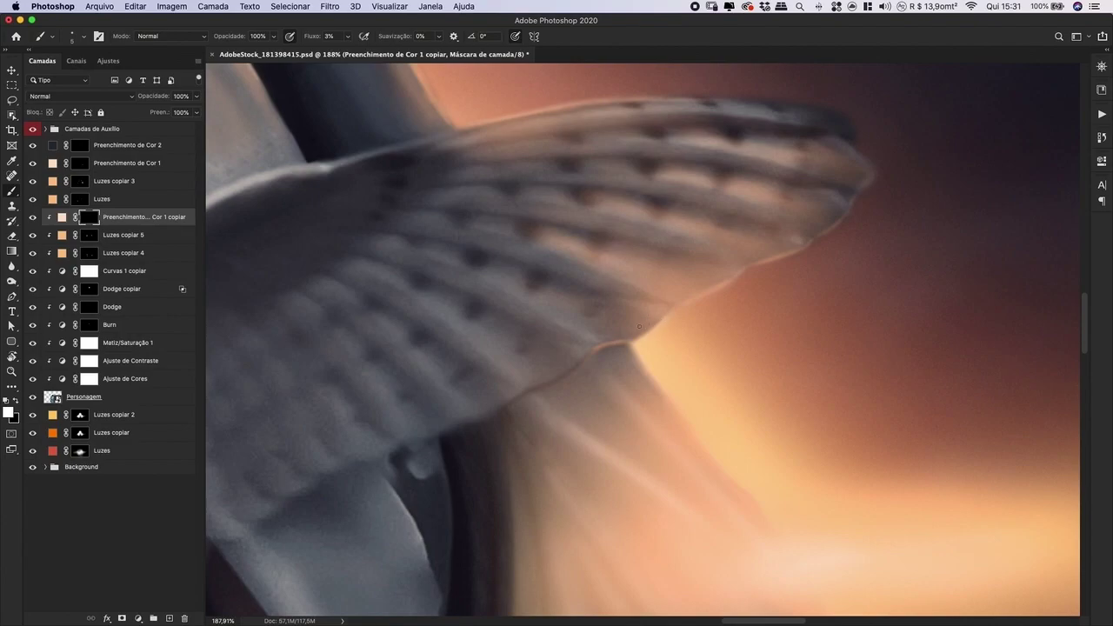
pyautogui.press('super+minus')
pyautogui.press('super+minus')
pyautogui.press('super+minus')
pyautogui.press('super+minus')
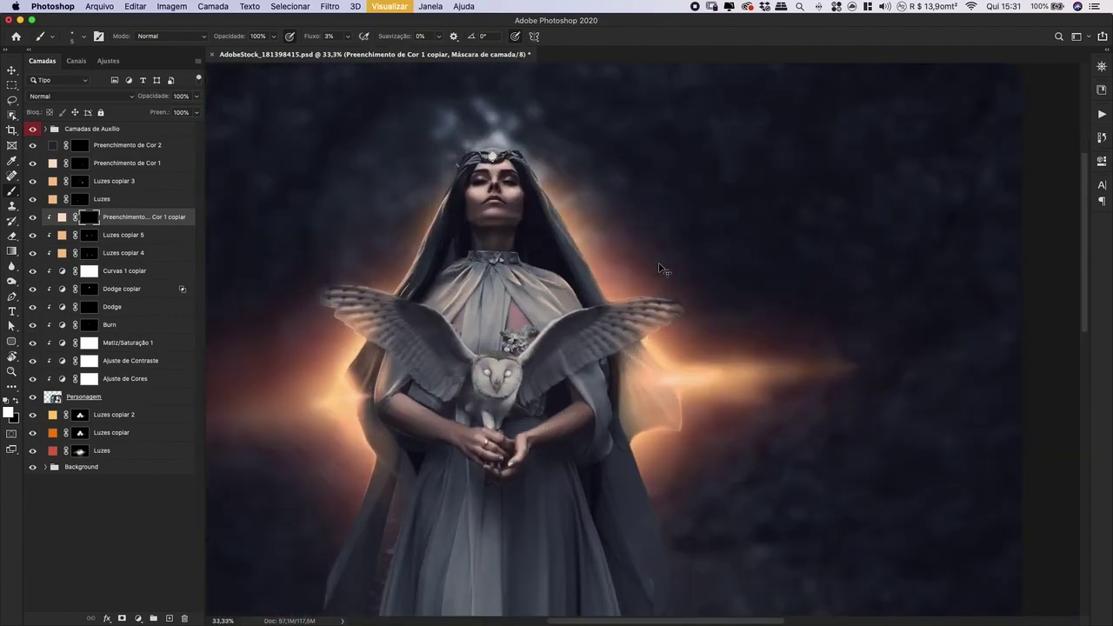
# - Paint a thin warm rim light down the outer edge of the draped sleeve below the wing on the Luzes copiar 5 mask
pyautogui.press('super+plus')
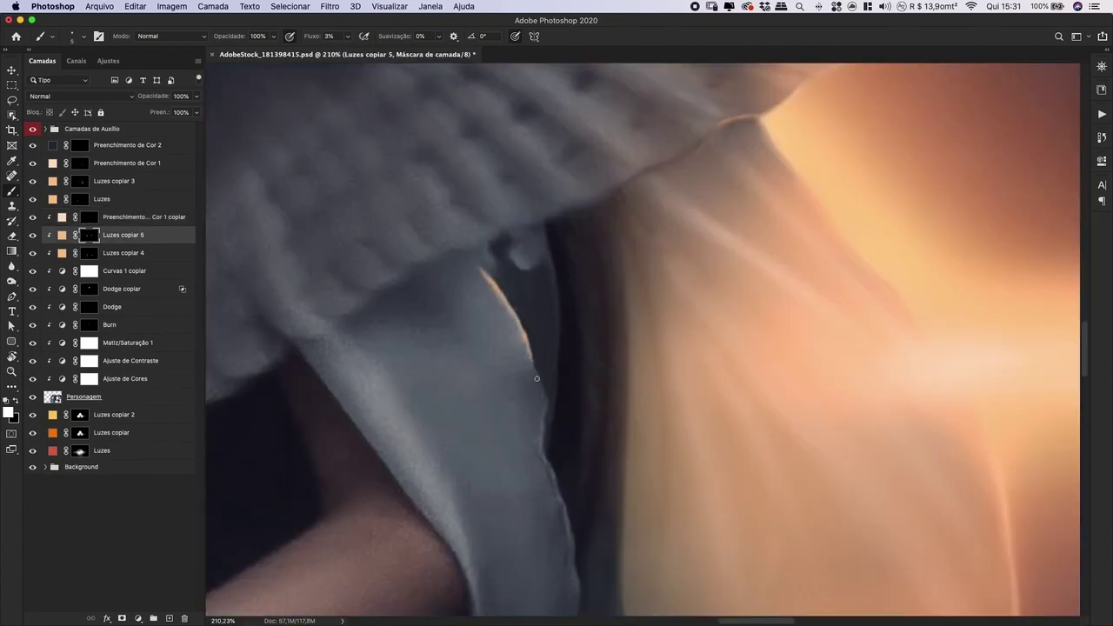
pyautogui.scroll(4, 532, 373)
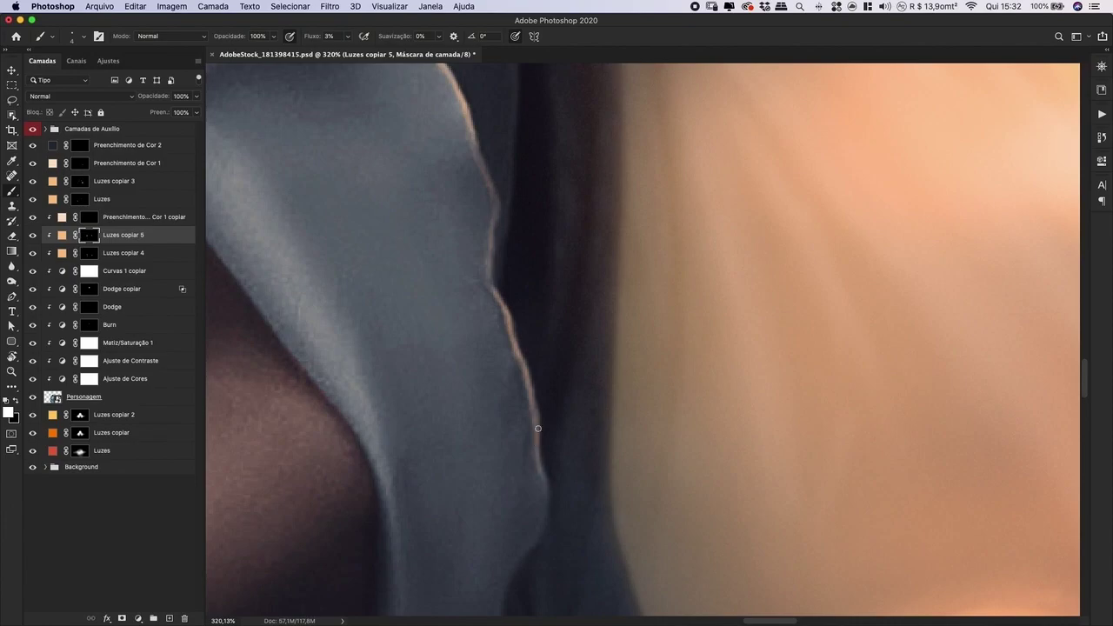
pyautogui.moveTo(538, 428); pyautogui.dragTo(501, 328)
pyautogui.scroll(-3, 499, 389)
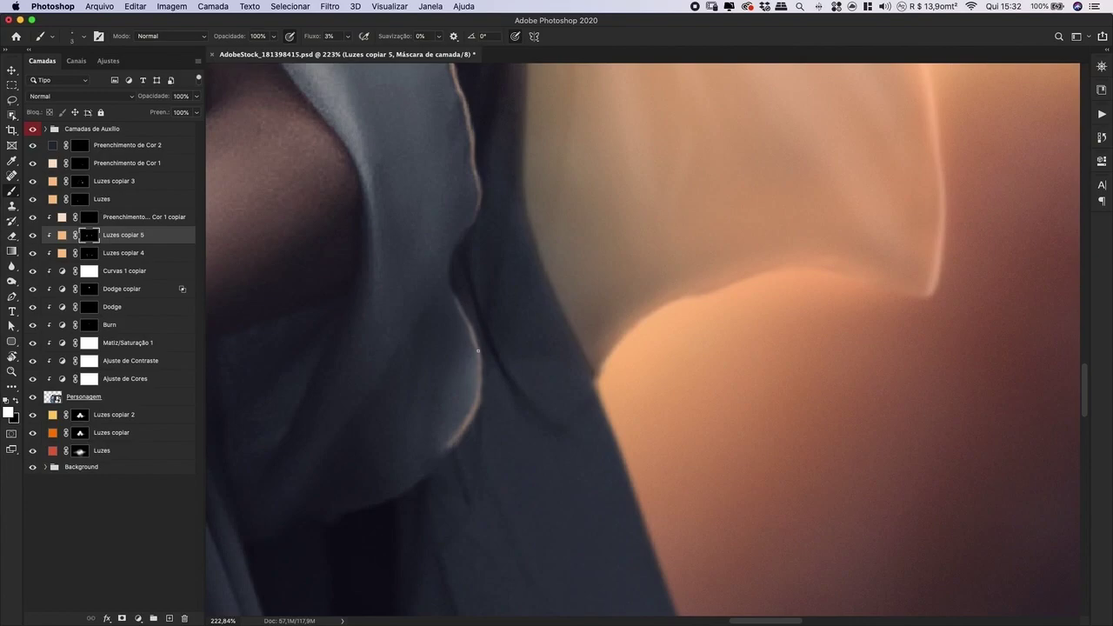
pyautogui.press(']')
pyautogui.moveTo(469, 361)
pyautogui.mouseDown()
pyautogui.moveTo(475, 404)
pyautogui.moveTo(460, 399)
pyautogui.moveTo(458, 425)
pyautogui.mouseUp()
# - Widen the warm light inside the lower sleeve edge on the Luzes copiar 5 mask with a larger brush
pyautogui.press(']')
pyautogui.scroll(-6, 455, 337)
pyautogui.scroll(5, 586, 313)
pyautogui.press('e')
pyautogui.press('b')
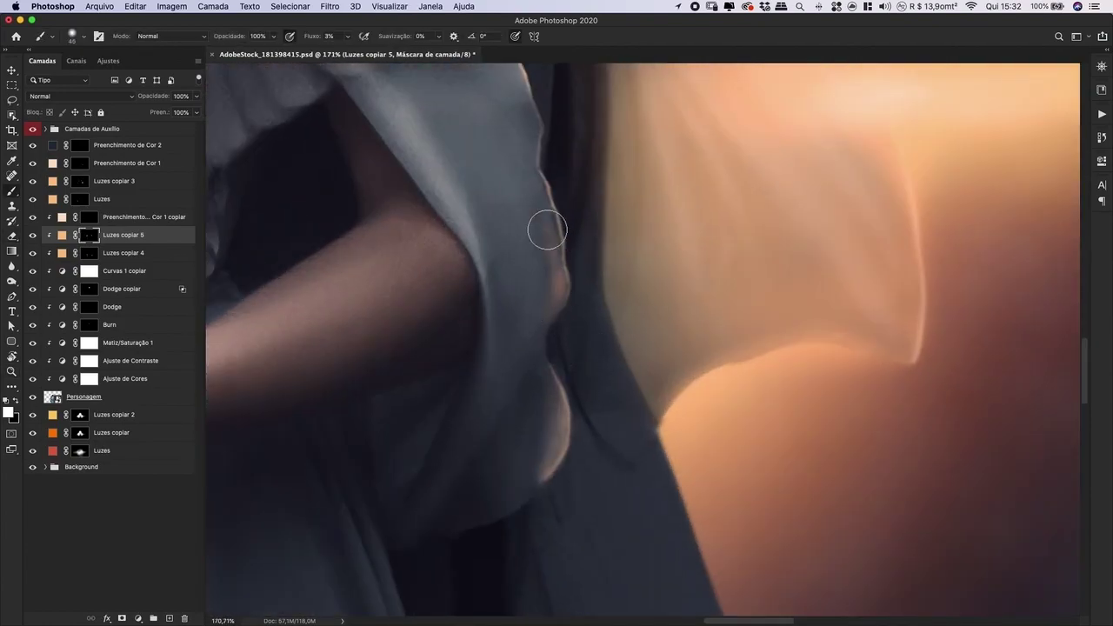
# - Paint a broad warm glow over the outer half of the draped sleeve on the Luzes copiar 4 mask with a larger brush
pyautogui.hotkey('alt', '[')
pyautogui.moveTo(545, 287)
pyautogui.mouseDown()
pyautogui.moveTo(552, 259)
pyautogui.moveTo(565, 278)
pyautogui.moveTo(537, 196)
pyautogui.mouseUp()
pyautogui.press('[')
pyautogui.press(']')
pyautogui.press(']')
pyautogui.press(']')
pyautogui.press(']')
pyautogui.moveTo(501, 99)
pyautogui.mouseDown()
pyautogui.moveTo(541, 358)
pyautogui.moveTo(561, 354)
pyautogui.mouseUp()
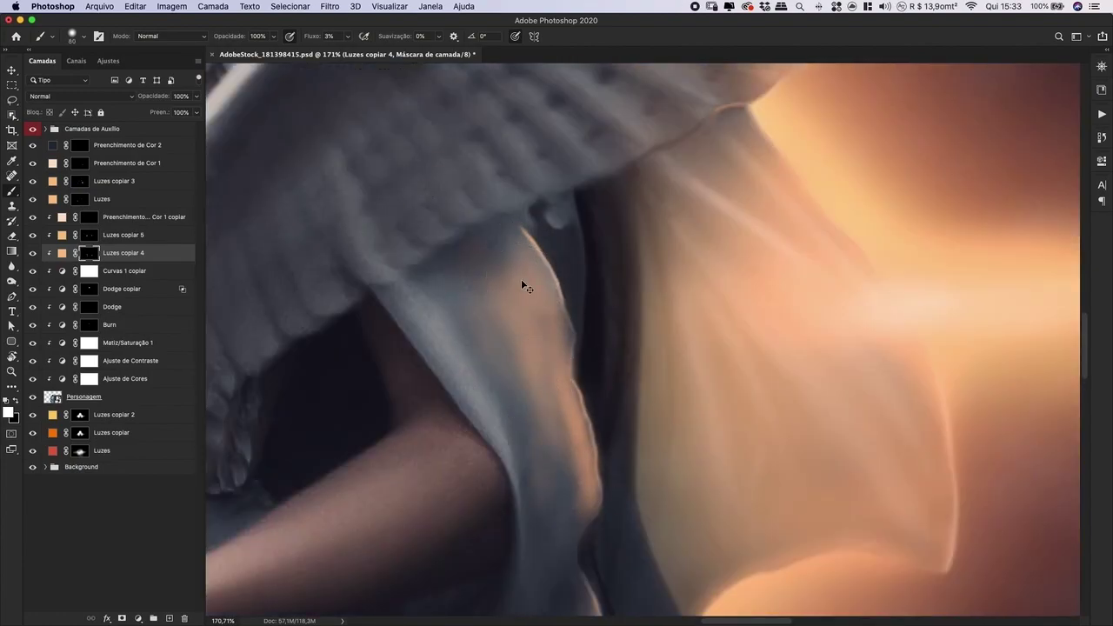
# - Erase the excess glow from the middle of the draped sleeve with an enlarged eraser
pyautogui.press('super+1')
pyautogui.press('e')
pyautogui.press(']')
pyautogui.press(']')
pyautogui.press(']')
pyautogui.moveTo(514, 315)
pyautogui.mouseDown()
pyautogui.moveTo(532, 373)
pyautogui.moveTo(569, 410)
pyautogui.moveTo(626, 288)
pyautogui.mouseUp()
# - Paint a narrower warm glow along the sleeve's outer edge on the Luzes copiar 4 mask with a 25 px brush
pyautogui.press('z')
pyautogui.press('b')
pyautogui.press('[')
pyautogui.press('[')
pyautogui.press('[')
pyautogui.press('[')
pyautogui.press('[')
pyautogui.press('[')
pyautogui.moveTo(594, 332); pyautogui.dragTo(603, 399)
pyautogui.moveTo(605, 440); pyautogui.dragTo(569, 287)
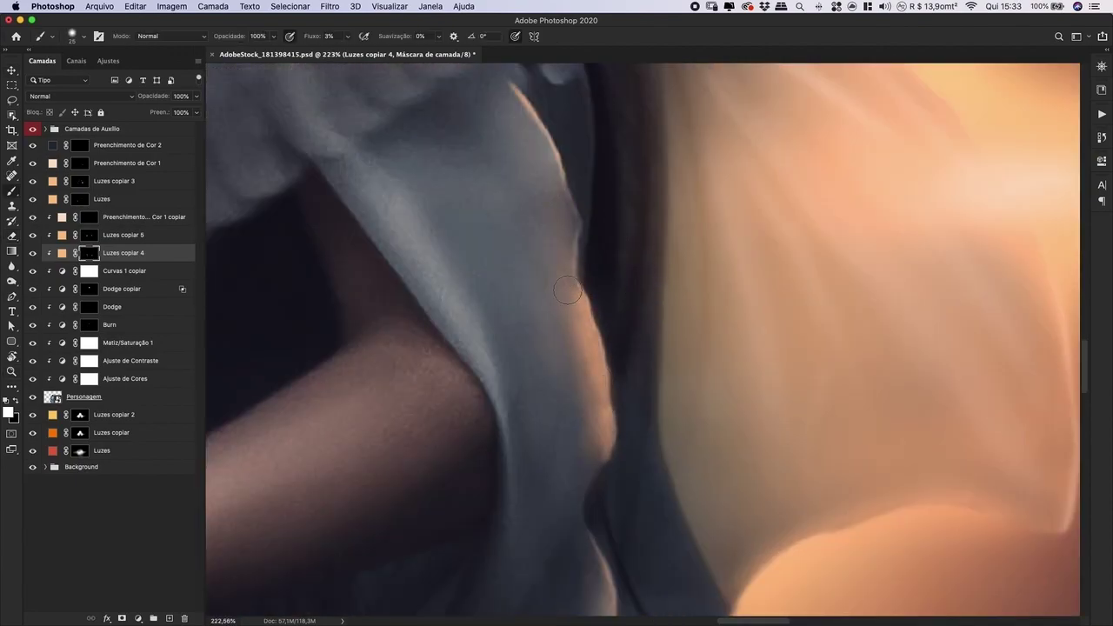
# - Trim the glow spilling past the sleeve's outer edge with a smaller eraser
pyautogui.press('e')
pyautogui.press('[')
pyautogui.press('[')
pyautogui.press('[')
pyautogui.press('[')
pyautogui.press('[')
pyautogui.press('[')
pyautogui.moveTo(626, 504); pyautogui.dragTo(656, 470)
# - Paint a warm highlight along the sleeve's inner fold above the forearm on the Luzes copiar 4 mask with a small brush
pyautogui.press('b')
pyautogui.press(']')
pyautogui.press(']')
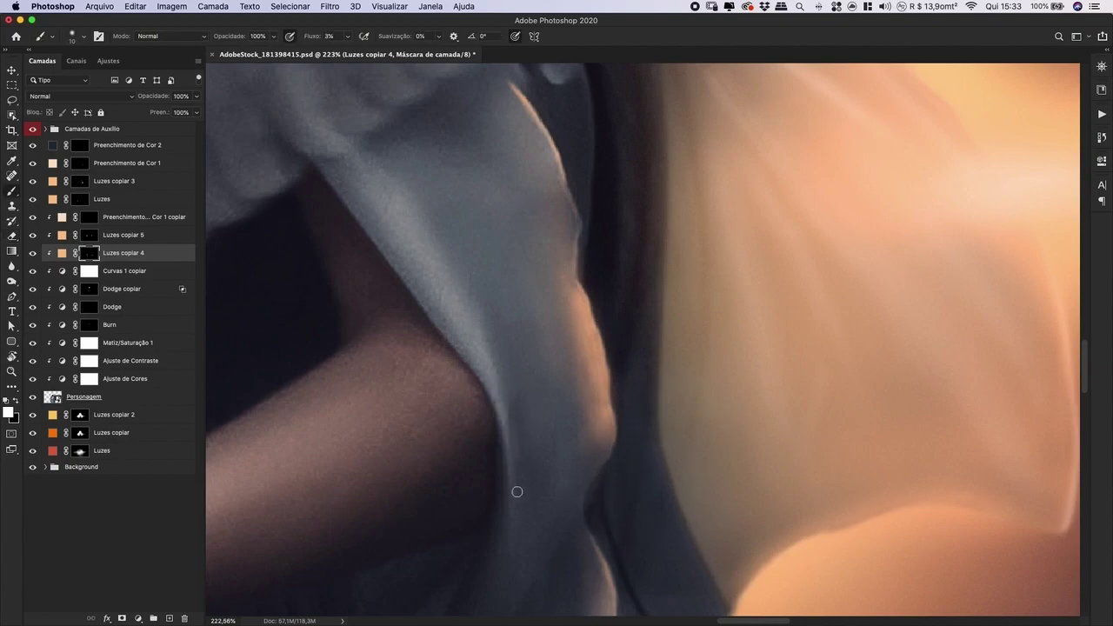
pyautogui.moveTo(490, 382)
pyautogui.mouseDown()
pyautogui.moveTo(417, 247)
pyautogui.moveTo(437, 284)
pyautogui.moveTo(369, 198)
pyautogui.moveTo(429, 236)
pyautogui.moveTo(479, 336)
pyautogui.moveTo(400, 164)
pyautogui.mouseUp()
# - Soften the sleeve's inner fold highlight with an enlarged eraser
pyautogui.press('e')
pyautogui.press(']')
pyautogui.press(']')
pyautogui.press(']')
pyautogui.press(']')
pyautogui.press(']')
pyautogui.moveTo(467, 197); pyautogui.dragTo(448, 143)
pyautogui.press('super+minus')
pyautogui.press('super+minus')
pyautogui.press('super+minus')
pyautogui.press('super+minus')
pyautogui.press('super+minus')
pyautogui.press('super+minus')
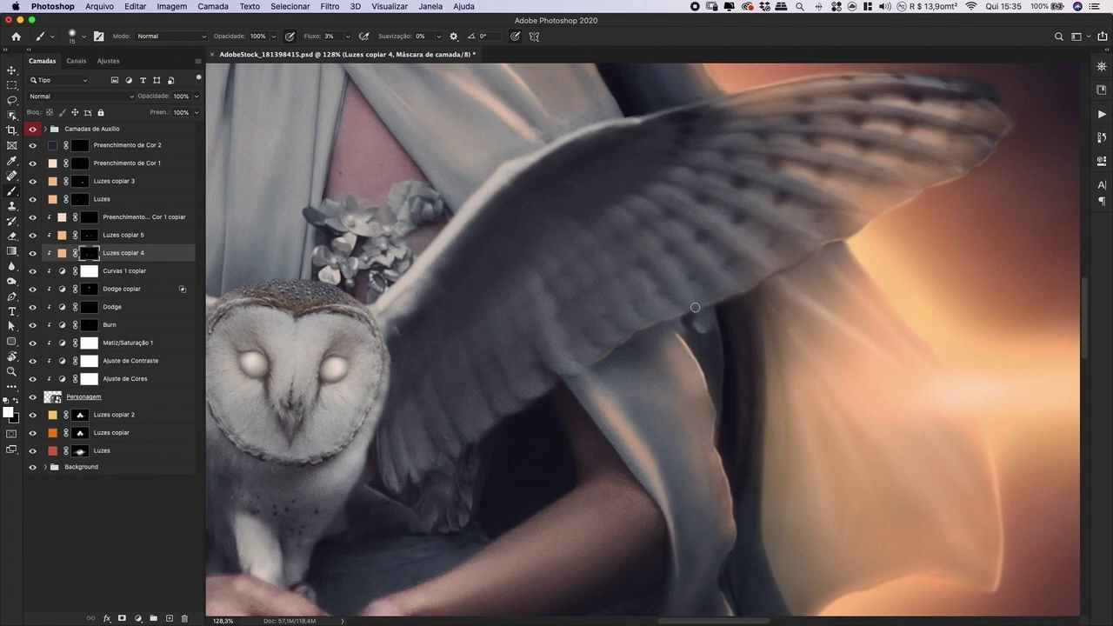
# - Soften the light on the right-hand wing's middle feathers with a 250 px eraser on the Luzes copiar 4 mask
pyautogui.press('e')
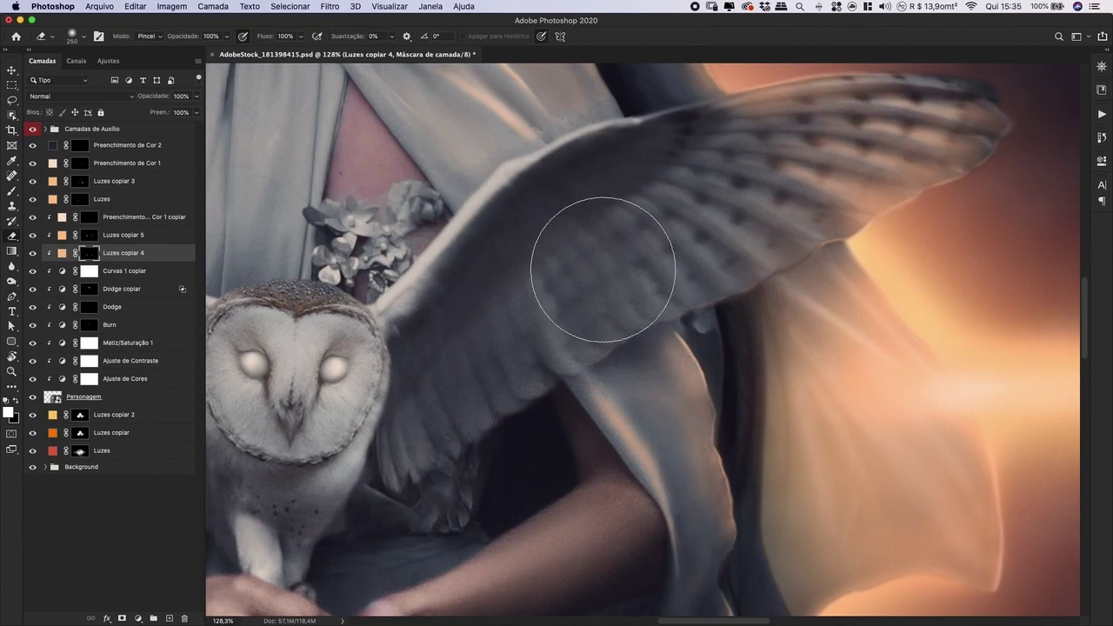
pyautogui.press('super+minus')
pyautogui.press('super+minus')
pyautogui.press('super+minus')
pyautogui.press('super+plus')
pyautogui.press('super+plus')
pyautogui.press('b')
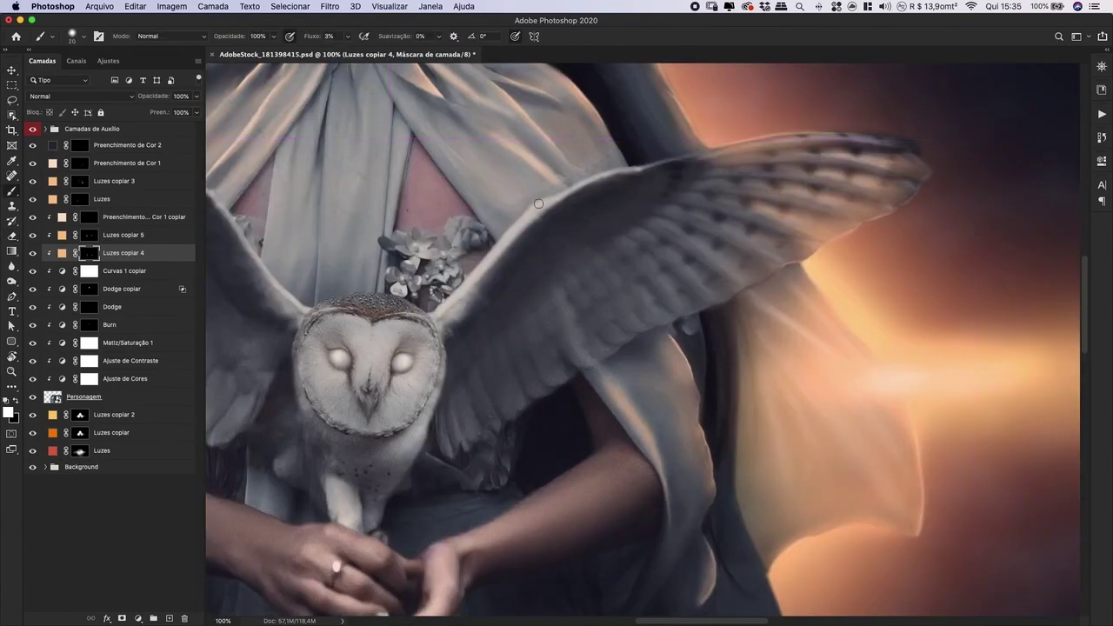
# - Paint a faint broad warm glow over the right-hand wing's inner and lower feathers with a 150 px brush, erasing any excess
pyautogui.press(']')
pyautogui.press(']')
pyautogui.press(']')
pyautogui.press(']')
pyautogui.press(']')
pyautogui.press(']')
pyautogui.press(']')
pyautogui.press('e')
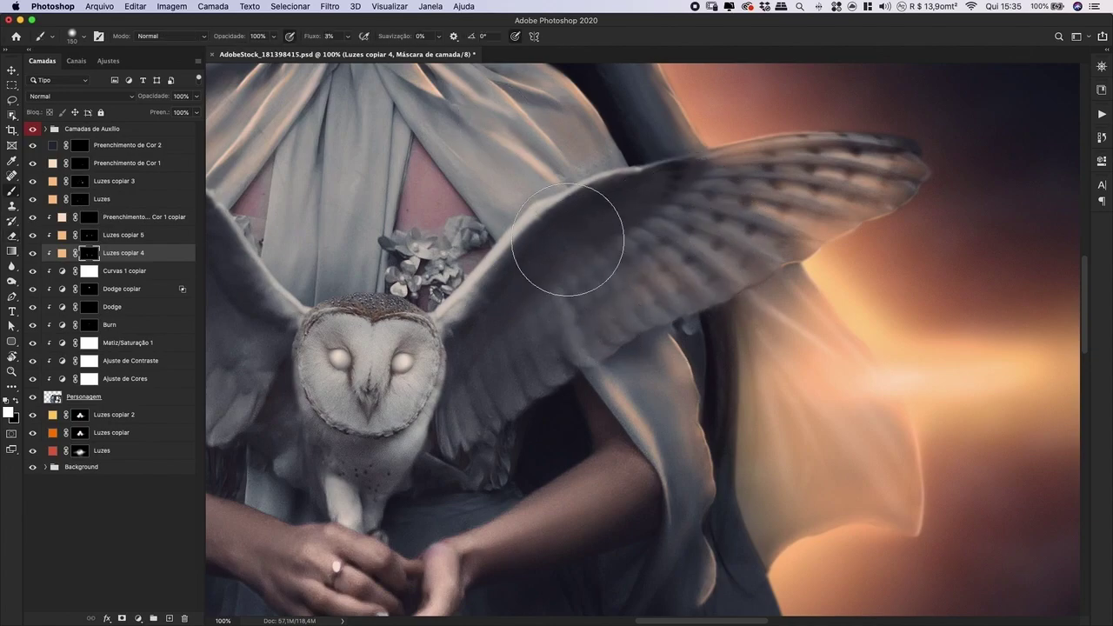
pyautogui.press('b')
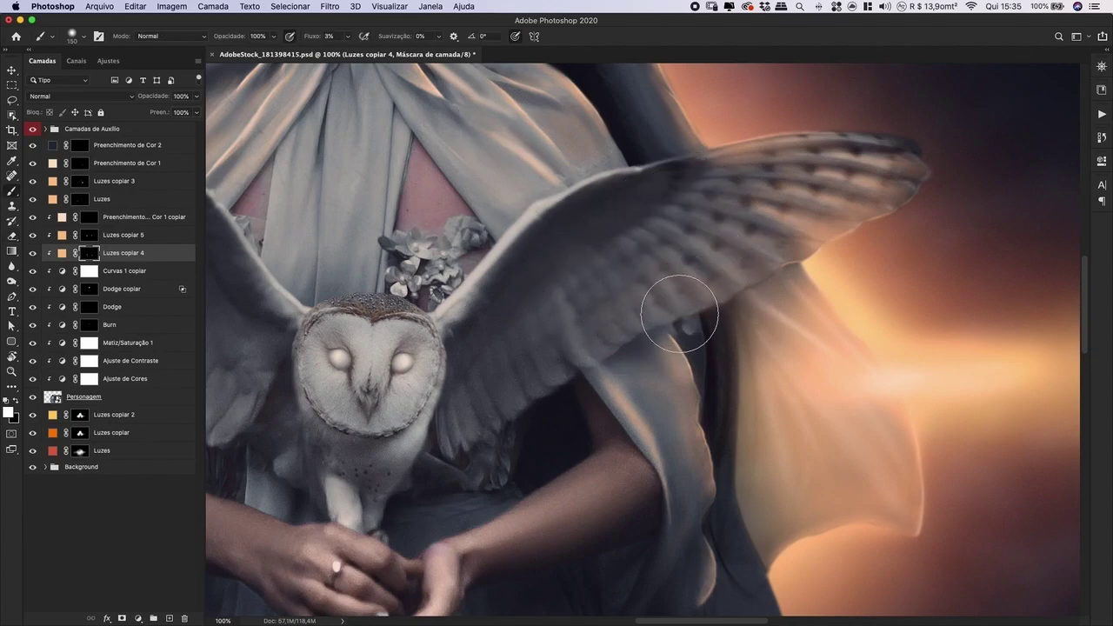
pyautogui.press('e')
# - Check the lighting across the whole composition and save the document
pyautogui.press('v')
pyautogui.press('super+minus')
pyautogui.press('super+minus')
pyautogui.press('super+minus')
pyautogui.press('super+minus')
pyautogui.press('super+minus')
pyautogui.press('super+minus')
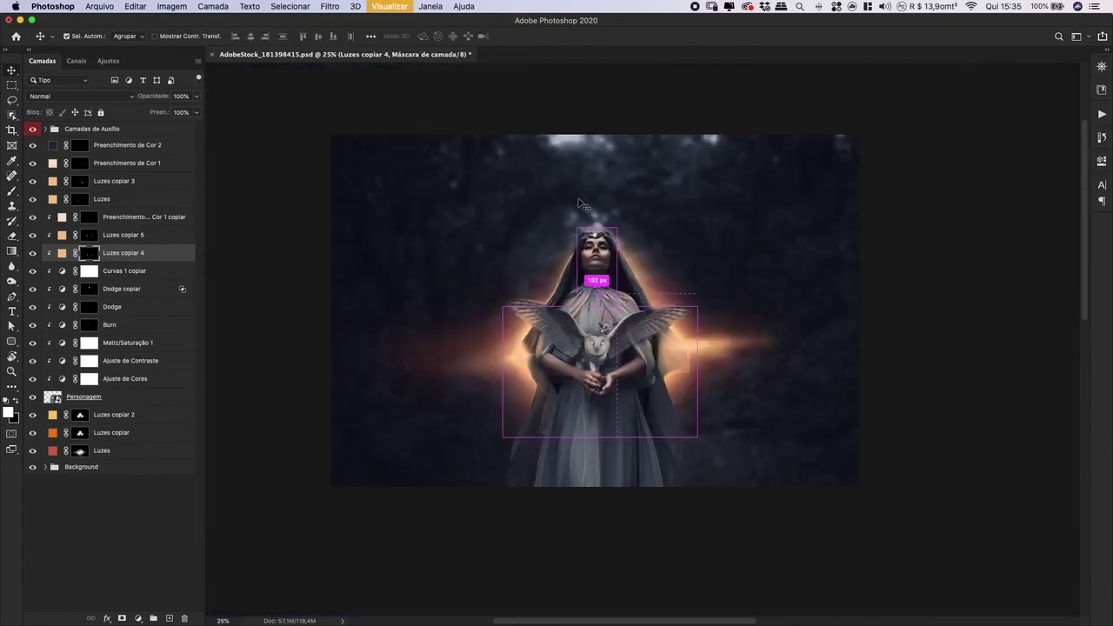
pyautogui.press('super+plus')
pyautogui.press('super+plus')
pyautogui.press('super+plus')
pyautogui.press('super+minus')
pyautogui.press('super+s')
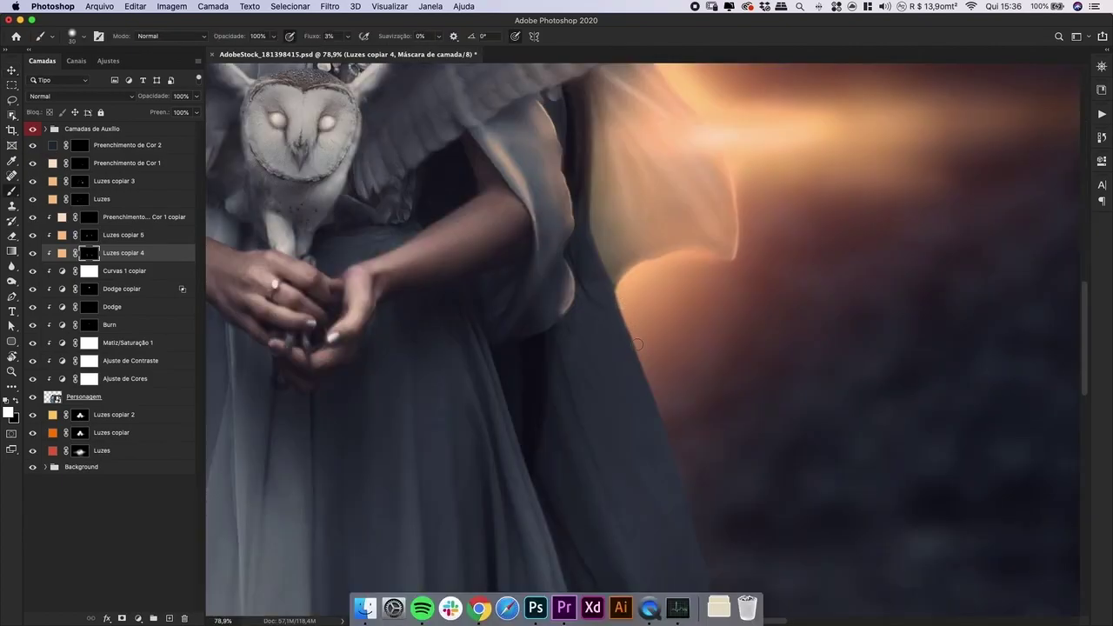
# - Paint a warm rim light down the cape's outer edge below the lit veil on the Luzes copiar 4 mask and erase the inner spill
pyautogui.moveTo(638, 349); pyautogui.dragTo(645, 389)
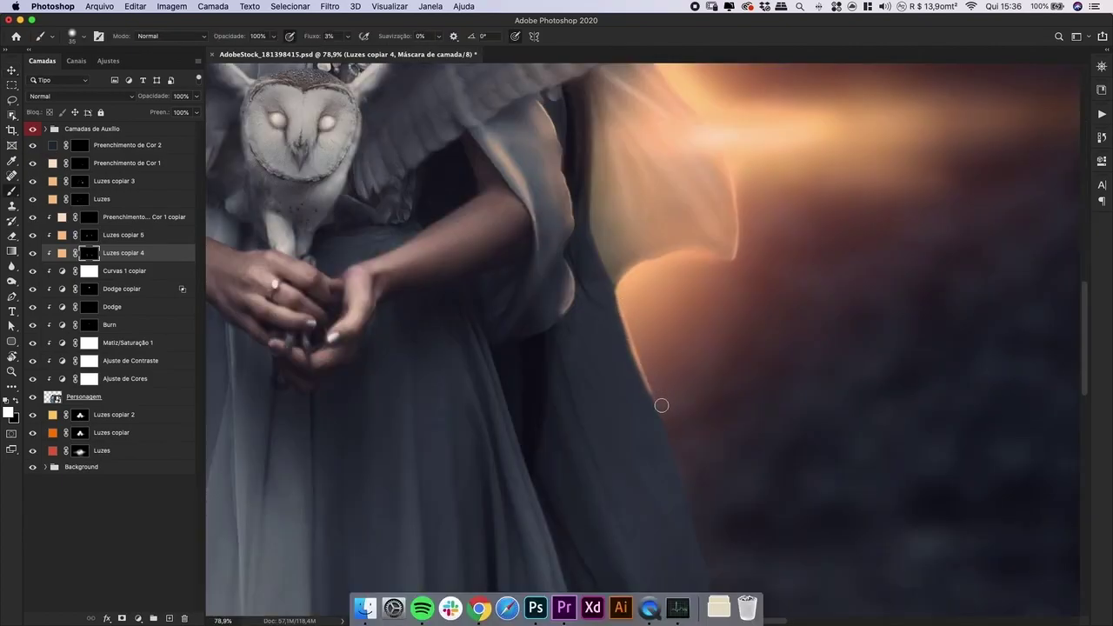
pyautogui.moveTo(682, 483); pyautogui.dragTo(661, 404)
pyautogui.press('e')
pyautogui.moveTo(665, 519)
pyautogui.mouseDown()
pyautogui.moveTo(634, 412)
pyautogui.moveTo(606, 368)
pyautogui.mouseUp()
pyautogui.press('b')
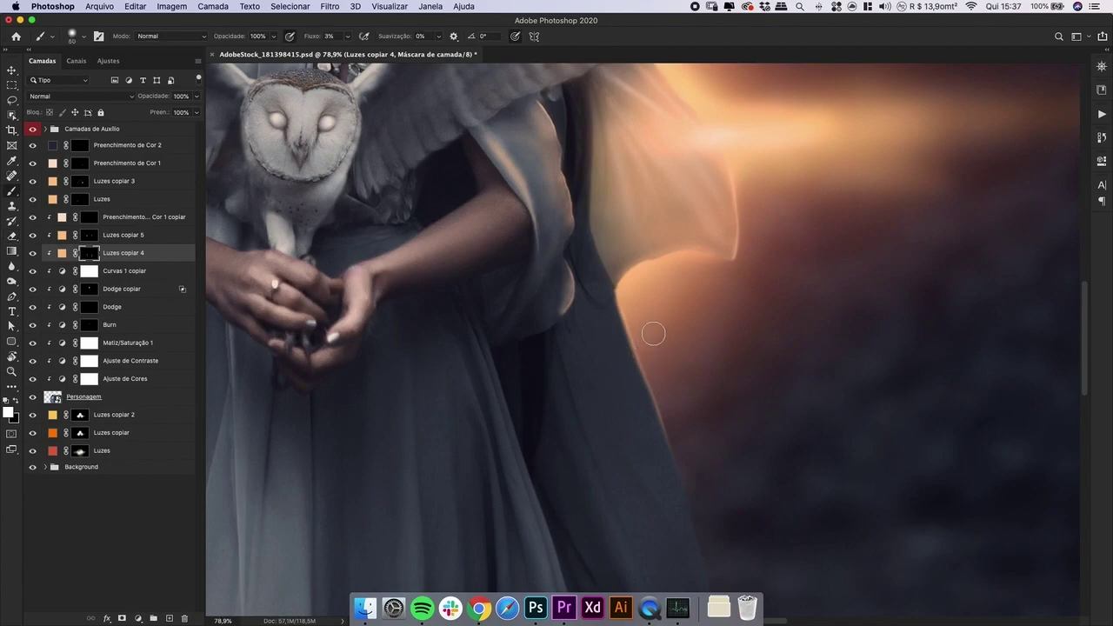
# - Paint a soft warm glow inside the cape's lit outer edge on the Luzes copiar 4 mask with progressively larger brushes
pyautogui.press(']')
pyautogui.press(']')
pyautogui.press(']')
pyautogui.press(']')
pyautogui.moveTo(671, 365); pyautogui.dragTo(675, 386)
pyautogui.press('[')
pyautogui.press('[')
pyautogui.press(']')
pyautogui.press(']')
pyautogui.press(']')
pyautogui.moveTo(629, 306); pyautogui.dragTo(632, 319)
pyautogui.press(']')
pyautogui.press(']')
pyautogui.moveTo(632, 389)
pyautogui.mouseDown()
pyautogui.moveTo(642, 352)
pyautogui.moveTo(615, 344)
pyautogui.mouseUp()
# - Paint a warm fold highlight beside the cape's lit edge on the Luzes copiar 5 mask with a 70 px brush and soften it with a 150 px eraser
pyautogui.press('[')
pyautogui.press('[')
pyautogui.press('[')
pyautogui.press('[')
pyautogui.press('[')
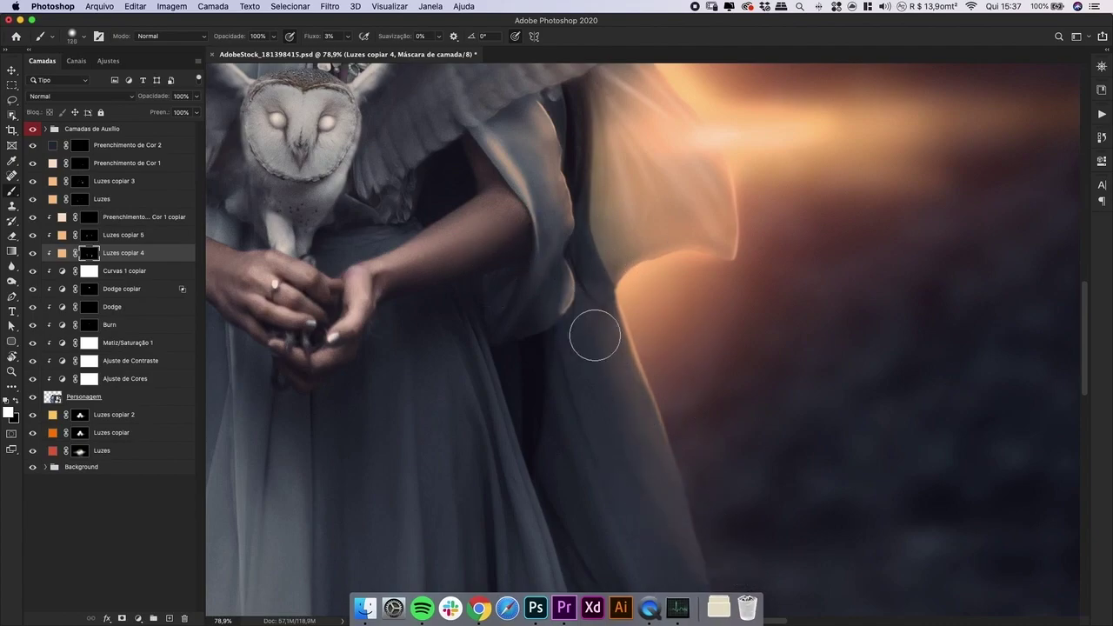
pyautogui.press('[')
pyautogui.press('[')
pyautogui.click(92, 236)
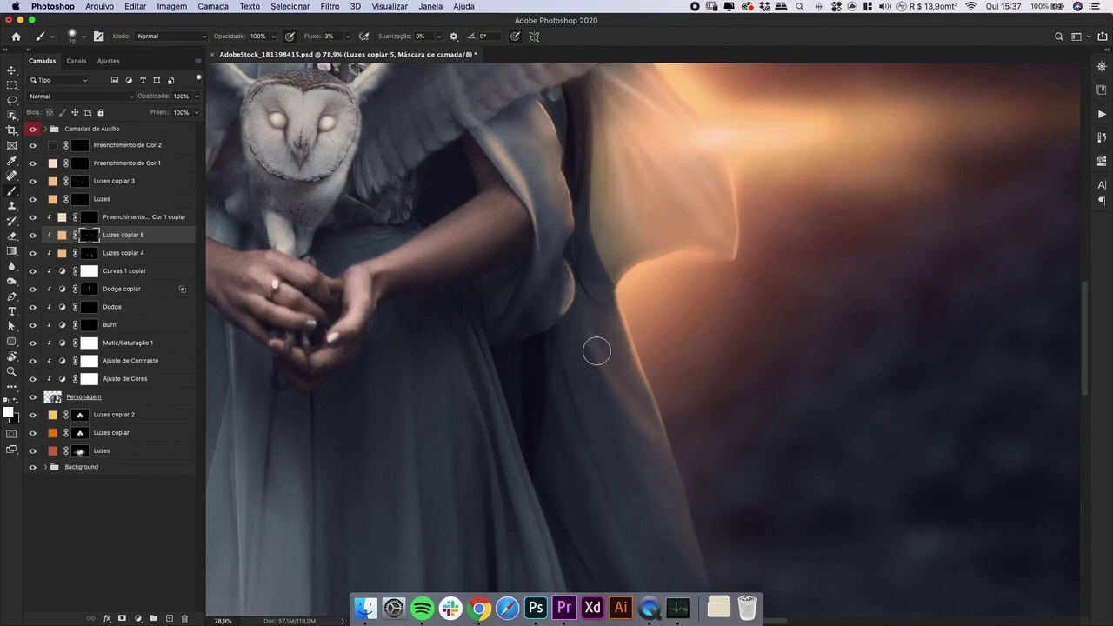
pyautogui.press('e')
pyautogui.press(']')
pyautogui.press(']')
pyautogui.press('super+minus')
pyautogui.press('super+minus')
pyautogui.press('super+minus')
pyautogui.press('super+minus')
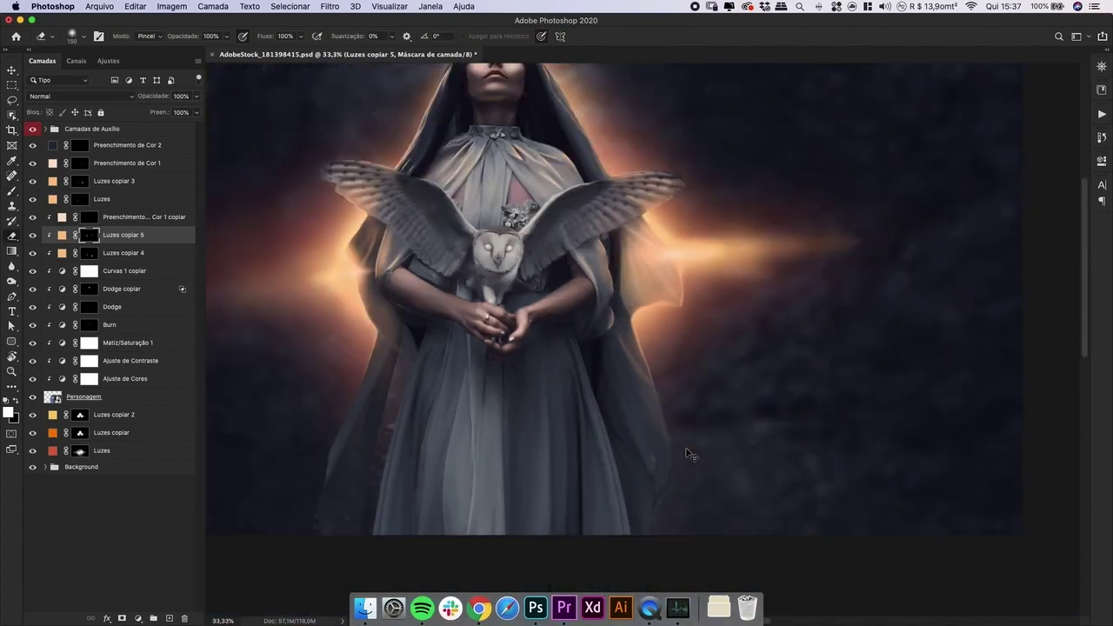
# - Duplicate the Preenchimento de Cor 2 fill as a clipped layer and paint dark shading on the right cape panel with a 90 px brush
pyautogui.press('z')
pyautogui.moveTo(586, 379); pyautogui.dragTo(671, 373)
pyautogui.press('b')
pyautogui.moveTo(547, 286); pyautogui.dragTo(525, 270)
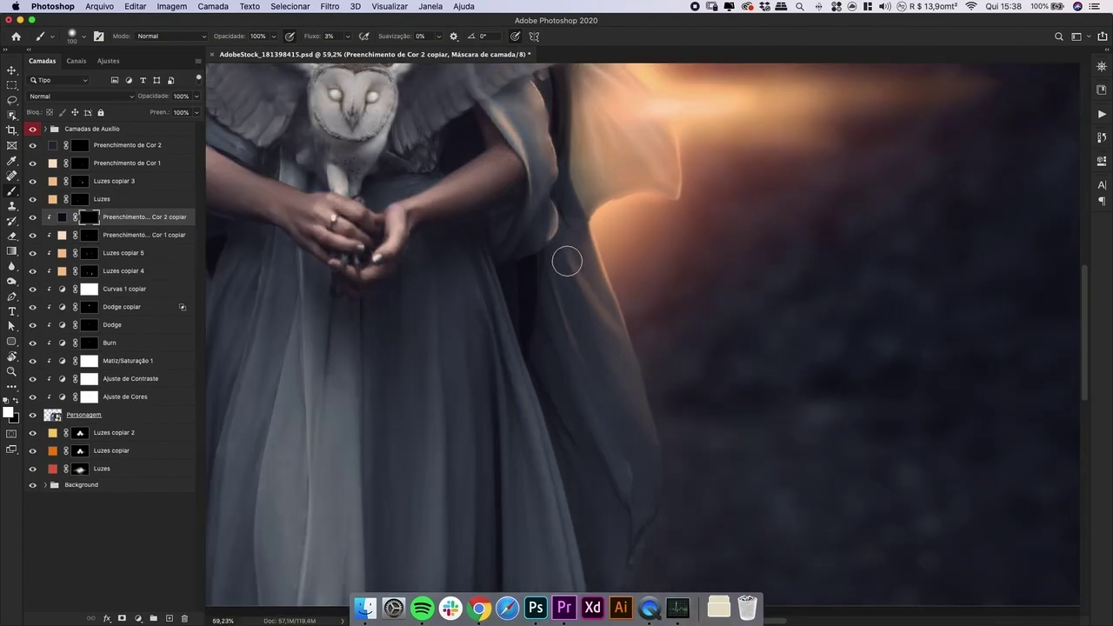
pyautogui.press('[')
pyautogui.press(']')
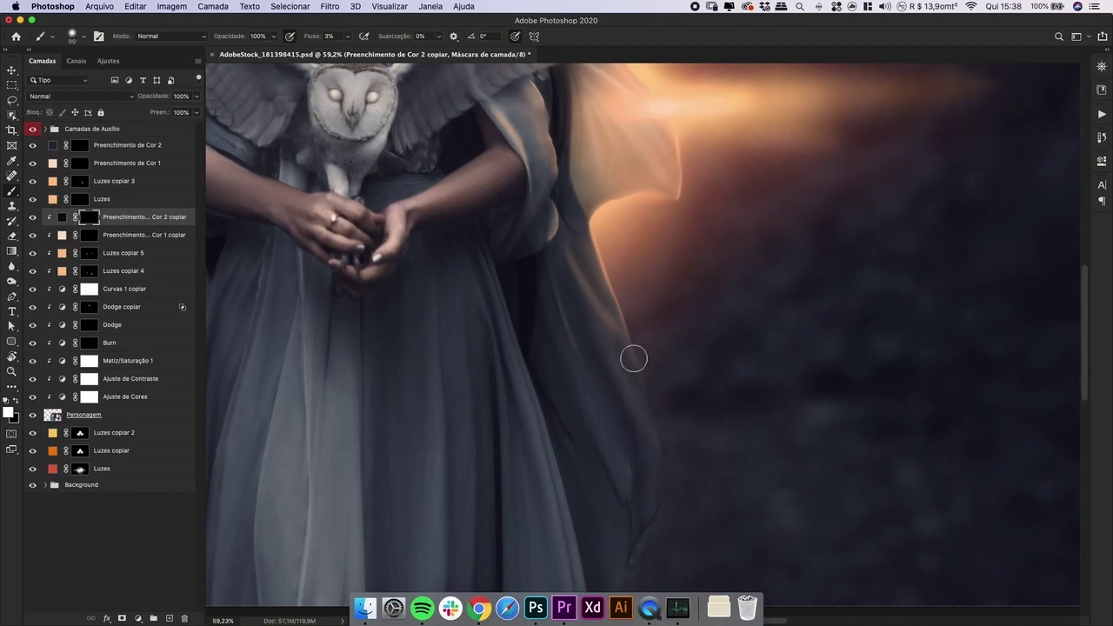
pyautogui.press('super+minus')
pyautogui.press('super+minus')
pyautogui.press('super+minus')
pyautogui.press('super+minus')
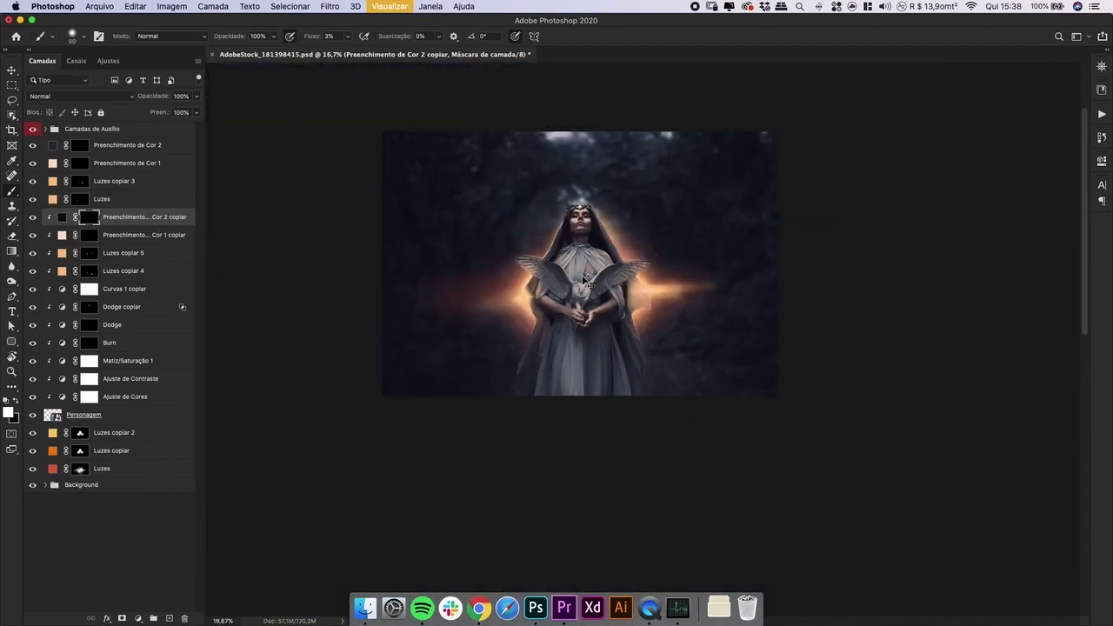
# - Paint dark shading on the left cape panel beside the skirt on the Preenchimento de Cor 2 copiar mask
pyautogui.press('super+plus')
pyautogui.press('super+plus')
pyautogui.press('super+plus')
pyautogui.moveTo(235, 347); pyautogui.dragTo(432, 345)
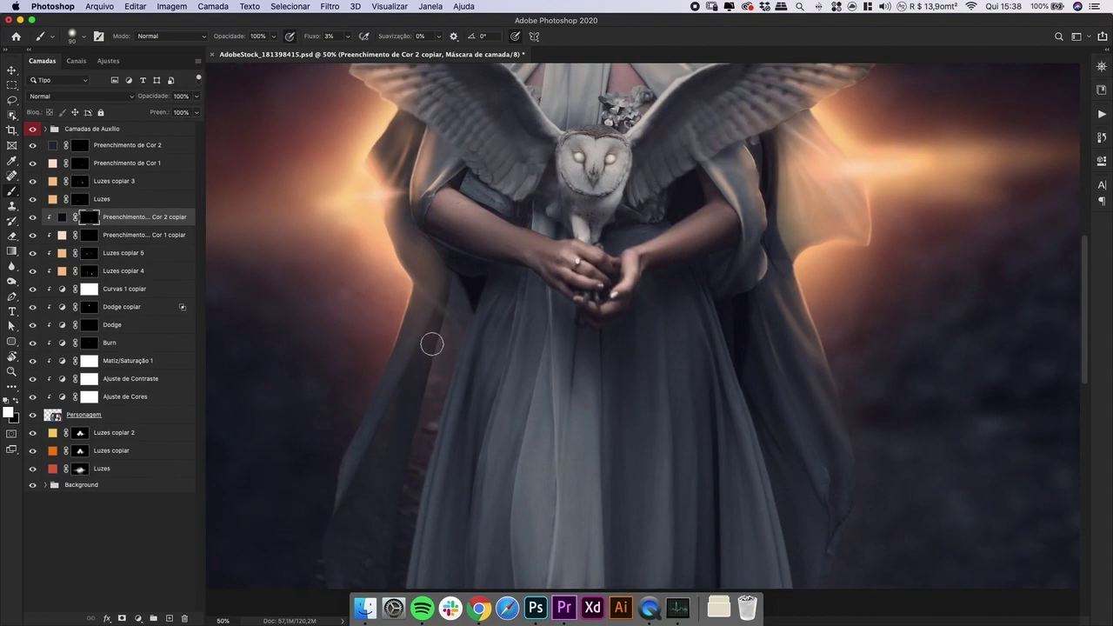
pyautogui.press('[')
pyautogui.press('[')
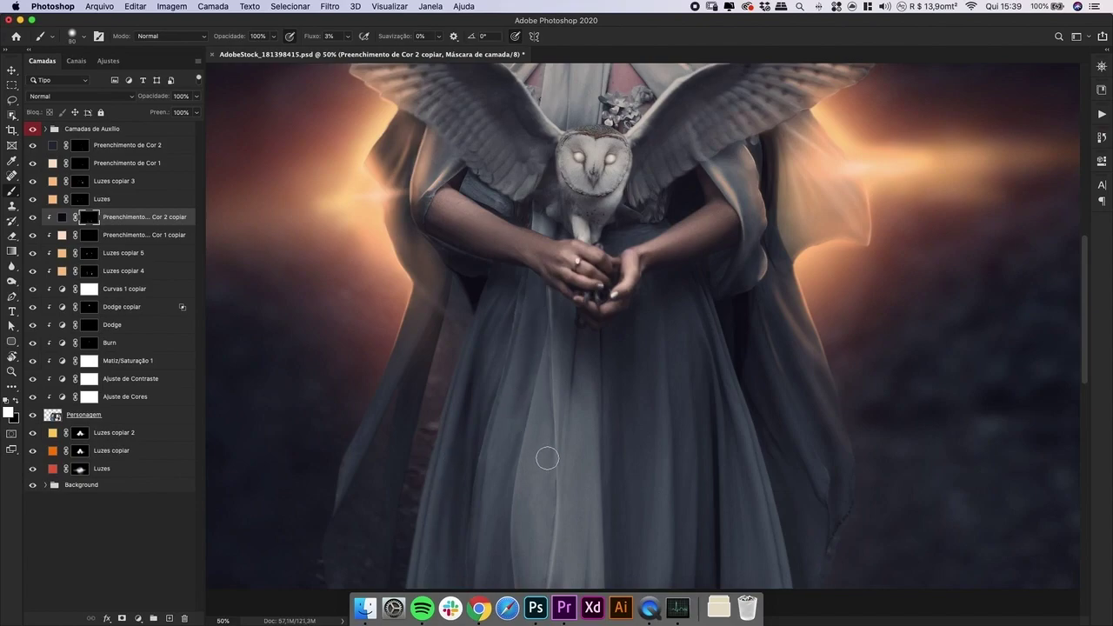
# - Shade the skirt's folds on the Preenchimento de Cor 2 copiar mask with brushes up to 150 px at 3% flow
pyautogui.press('[')
pyautogui.press(']')
pyautogui.press(']')
pyautogui.press(']')
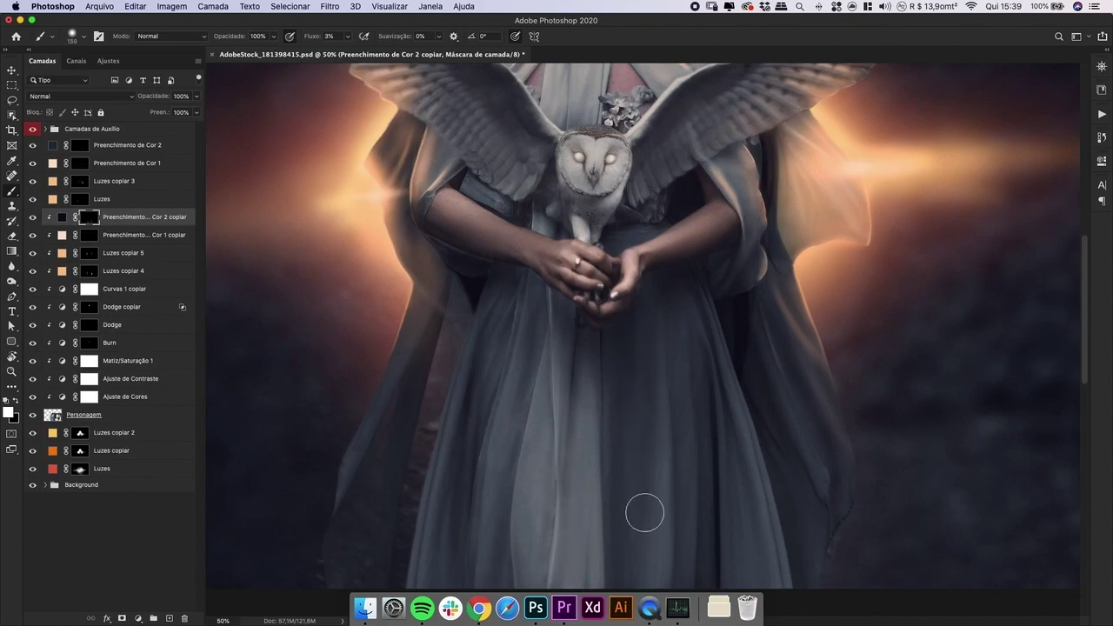
pyautogui.press('[')
pyautogui.press('[')
# - Check the new shading across the whole composition and save the document
pyautogui.press('super+minus')
pyautogui.press('super+minus')
pyautogui.press('super+minus')
pyautogui.press('super+minus')
pyautogui.press('super+minus')
pyautogui.press('super+minus')
pyautogui.press('super+plus')
pyautogui.press('super+plus')
pyautogui.press('super+plus')
pyautogui.press('super+plus')
pyautogui.press('super+plus')
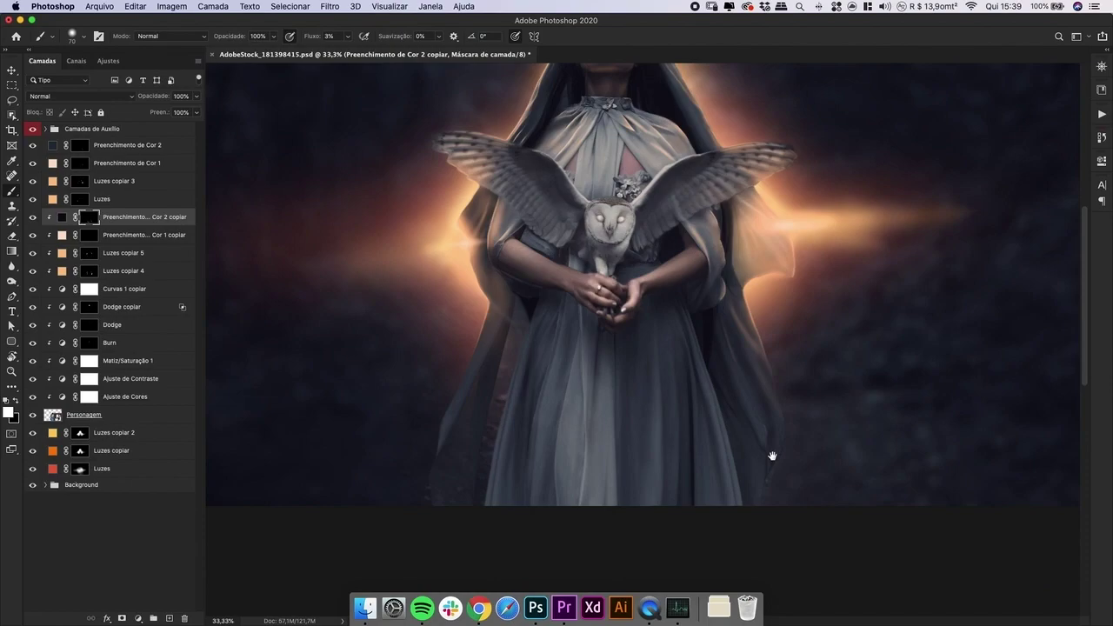
pyautogui.moveTo(772, 457); pyautogui.dragTo(706, 485)
pyautogui.press('super+minus')
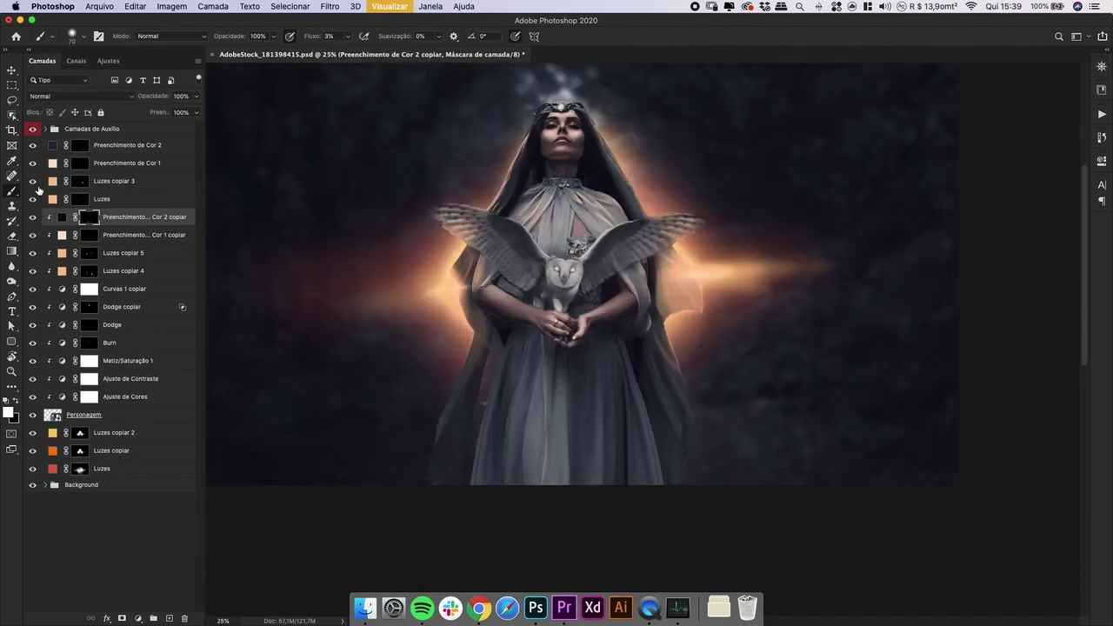
pyautogui.press('super+s')
# - Paint a faint warm light on the right side of the owl's neck on the Luzes copiar 5 mask and soften it with a 175 px eraser
pyautogui.press('super+plus')
pyautogui.moveTo(588, 284); pyautogui.dragTo(647, 284)
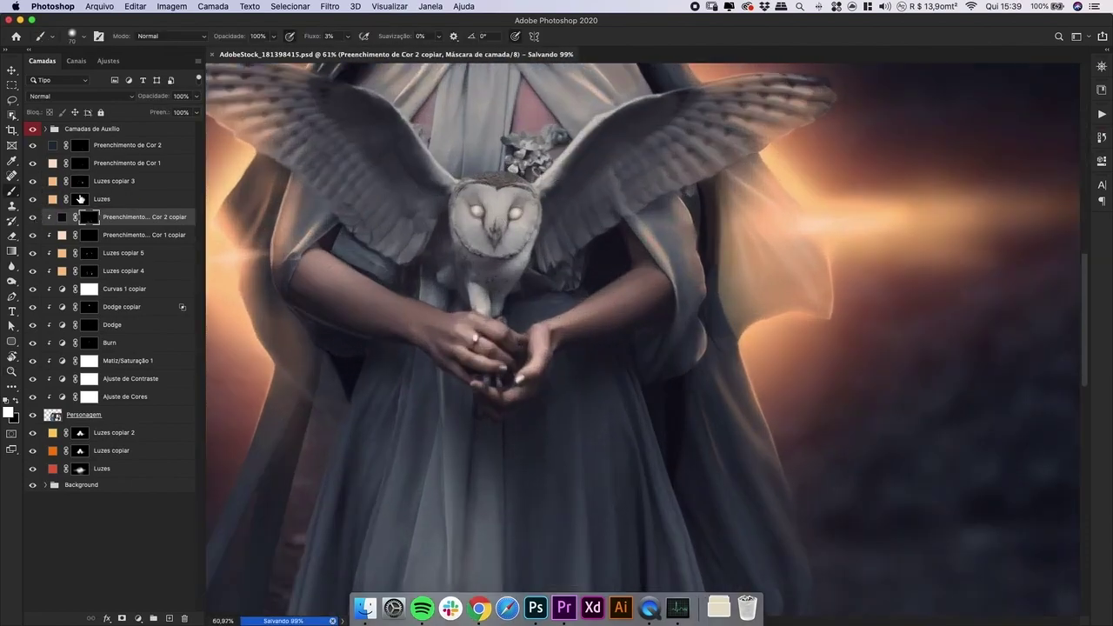
pyautogui.click(90, 252)
pyautogui.scroll(3, 553, 396)
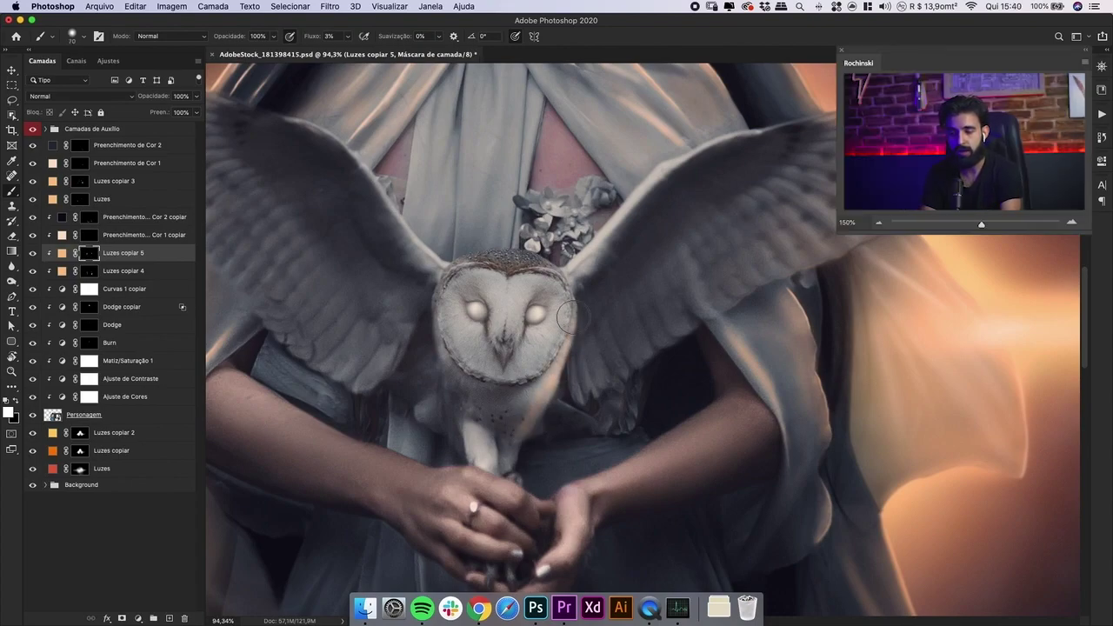
pyautogui.press('e')
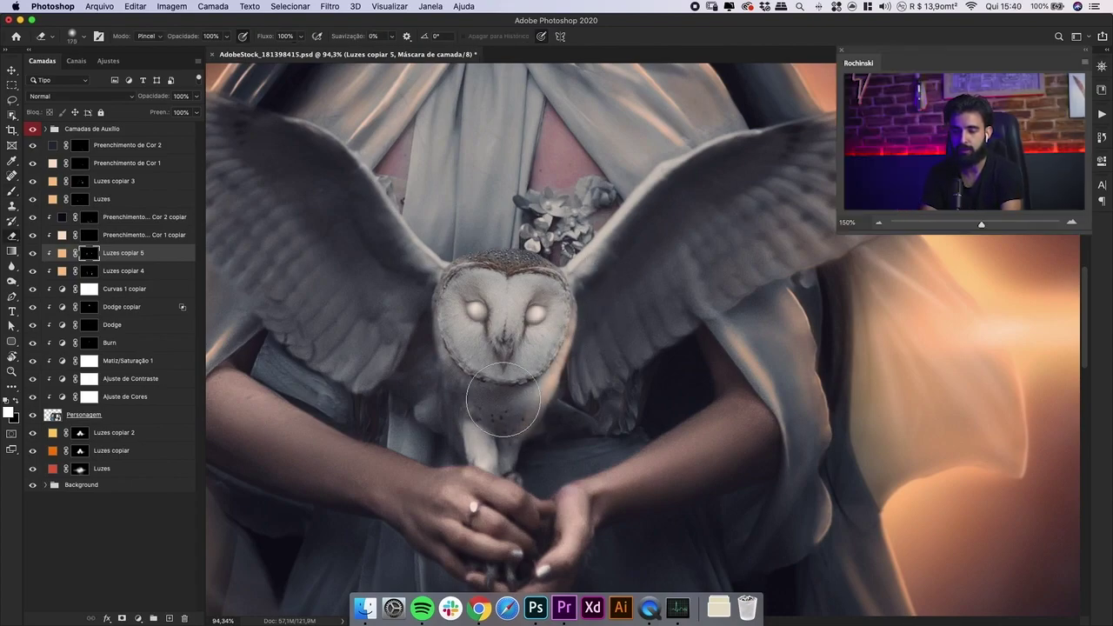
pyautogui.keyDown('super'); pyautogui.click(502, 303); pyautogui.keyUp('super')
pyautogui.moveTo(527, 351); pyautogui.dragTo(609, 349)
# - Paint warm light around the owl's face rim and down both sides of its chest with a 70 px brush, and erase the spill
pyautogui.press('b')
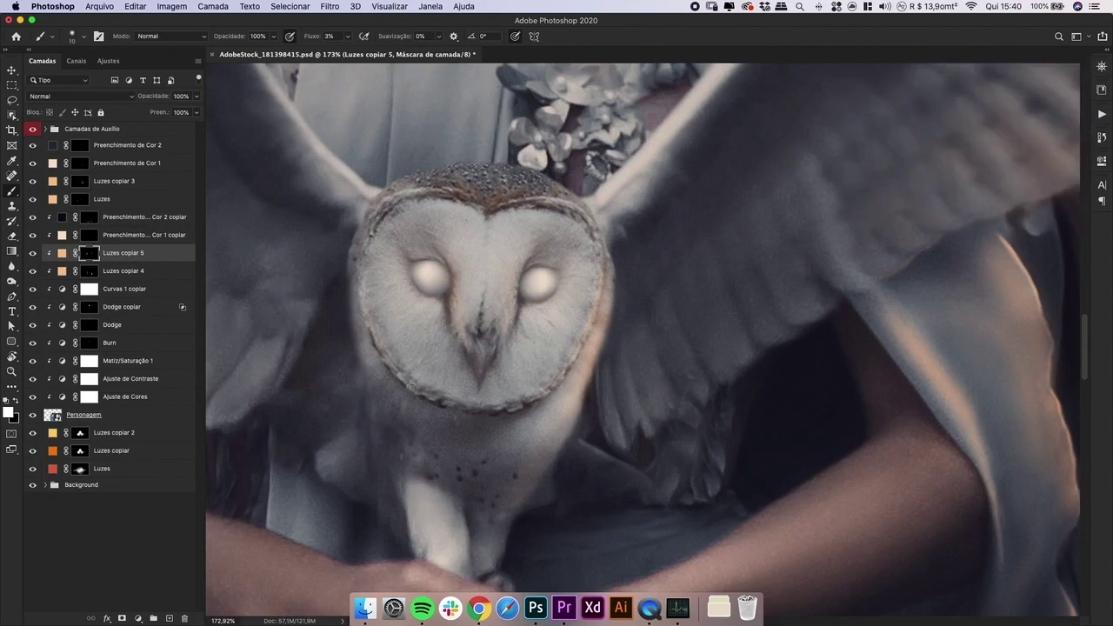
pyautogui.press(']')
pyautogui.press(']')
pyautogui.press(']')
pyautogui.press(']')
pyautogui.press(']')
pyautogui.moveTo(358, 326)
pyautogui.mouseDown()
pyautogui.moveTo(375, 349)
pyautogui.moveTo(354, 326)
pyautogui.moveTo(408, 491)
pyautogui.moveTo(389, 391)
pyautogui.moveTo(423, 431)
pyautogui.moveTo(362, 334)
pyautogui.moveTo(355, 233)
pyautogui.mouseUp()
pyautogui.press(']')
pyautogui.moveTo(564, 419); pyautogui.dragTo(537, 445)
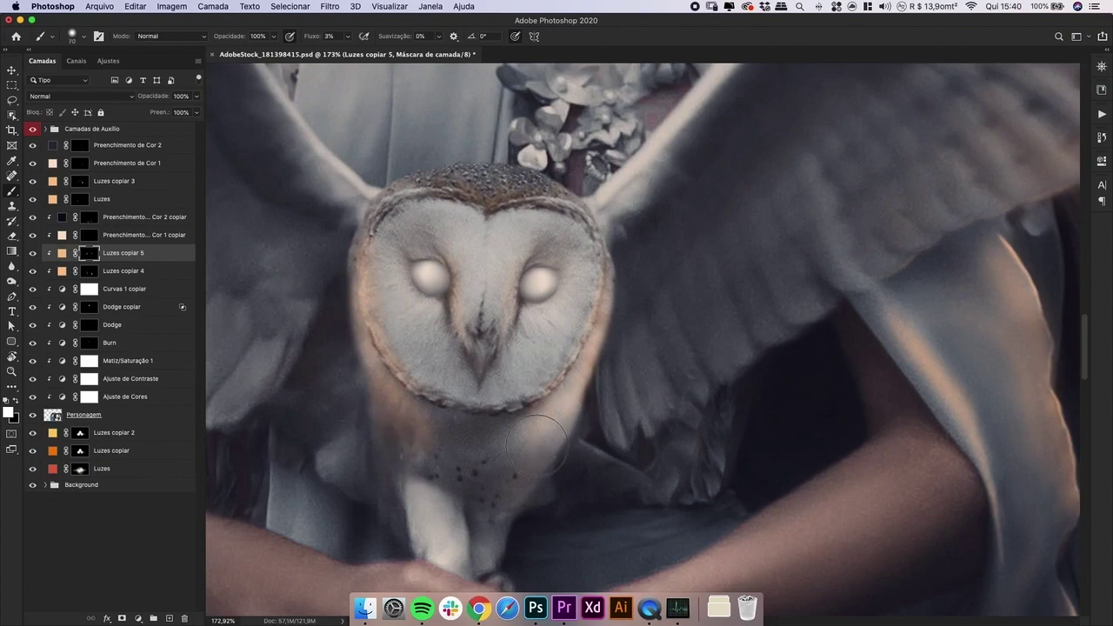
pyautogui.press('e')
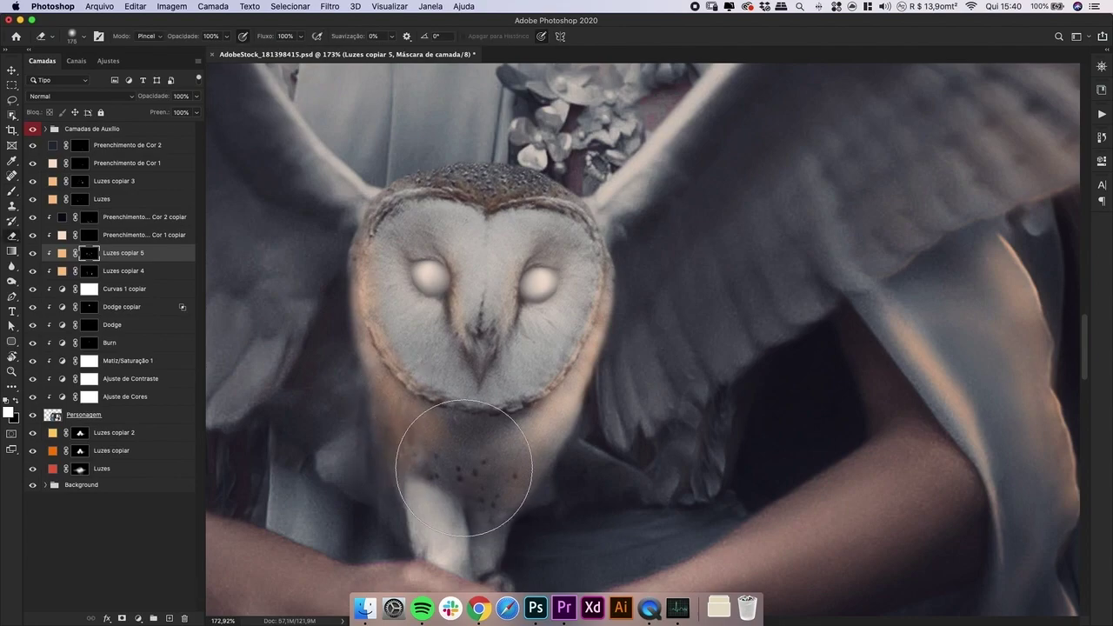
pyautogui.press('[')
# - Check the owl's lighting from afar and add a soft warm tint over its face on the Luzes copiar 5 mask
pyautogui.press('super+minus')
pyautogui.press('super+minus')
pyautogui.press('super+minus')
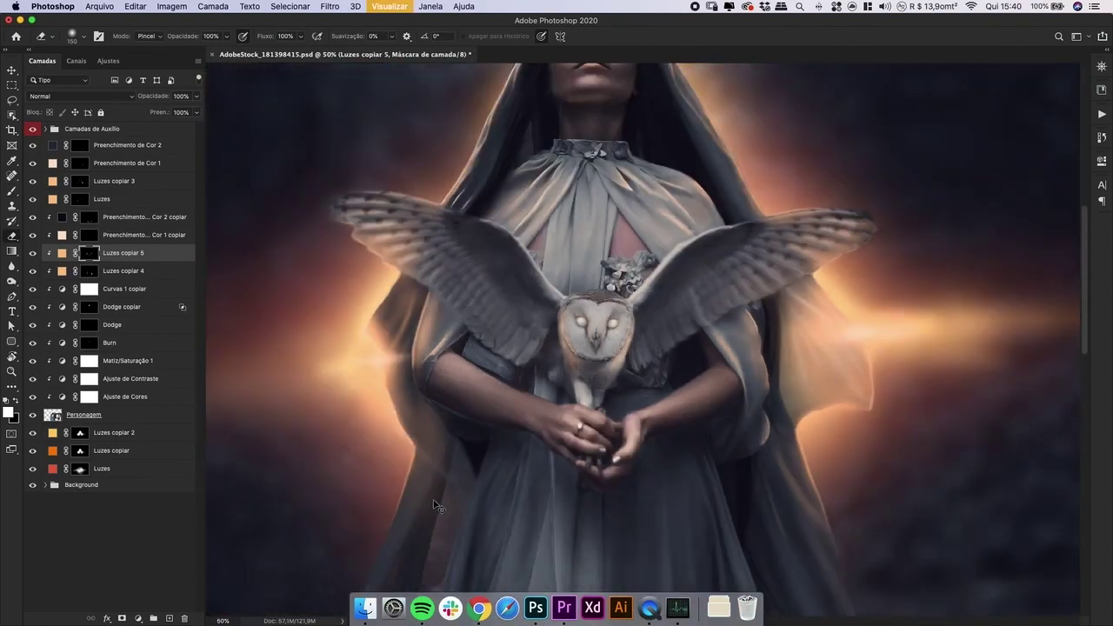
pyautogui.press('super+minus')
pyautogui.press('super+minus')
pyautogui.press('super+minus')
pyautogui.press('z')
pyautogui.moveTo(621, 340); pyautogui.dragTo(658, 358)
pyautogui.press('b')
pyautogui.press(']')
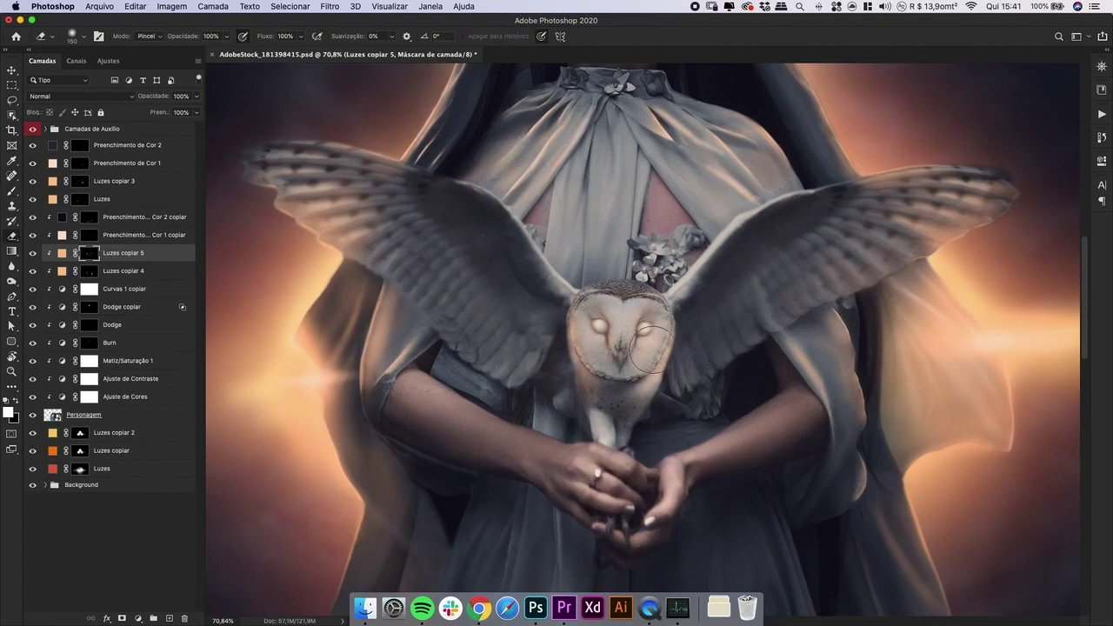
# - Paint fine pale highlights along the edges of the owl's face on the Preenchimento de Cor 1 copiar mask with a very small brush
pyautogui.press('[')
pyautogui.press('[')
pyautogui.press('[')
pyautogui.press('[')
pyautogui.press('[')
pyautogui.press('[')
pyautogui.press('z')
pyautogui.moveTo(606, 300); pyautogui.dragTo(648, 306)
pyautogui.hotkey('alt', ']')
pyautogui.press('z')
pyautogui.moveTo(531, 360); pyautogui.dragTo(555, 369)
pyautogui.press('b')
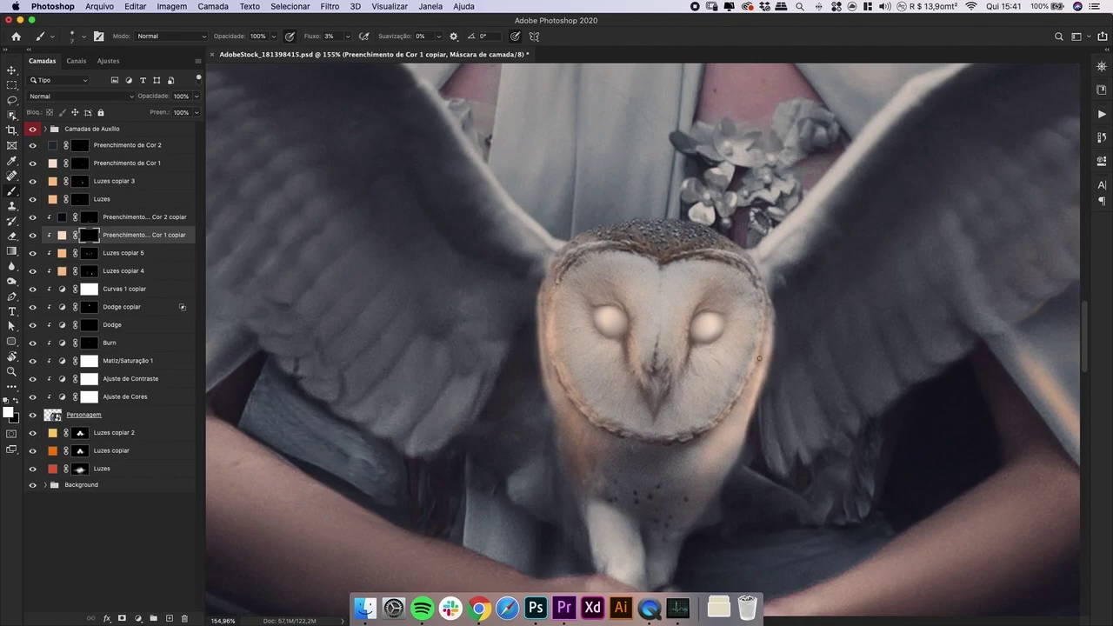
# - Paint pale highlights beside the owl's eyes and beak on the Preenchimento de Cor 1 copiar mask with a 30 px brush at 15% flow
pyautogui.press('super+minus')
pyautogui.press('super+minus')
pyautogui.press('super+minus')
pyautogui.press('super+minus')
pyautogui.press('super+minus')
pyautogui.keyDown('super'); pyautogui.click(657, 347); pyautogui.keyUp('super')
pyautogui.press('super+minus')
pyautogui.press('super+minus')
pyautogui.press('super+minus')
pyautogui.scroll(8, 643, 330)
pyautogui.hotkey('shift', '1')
pyautogui.hotkey('shift', '5')
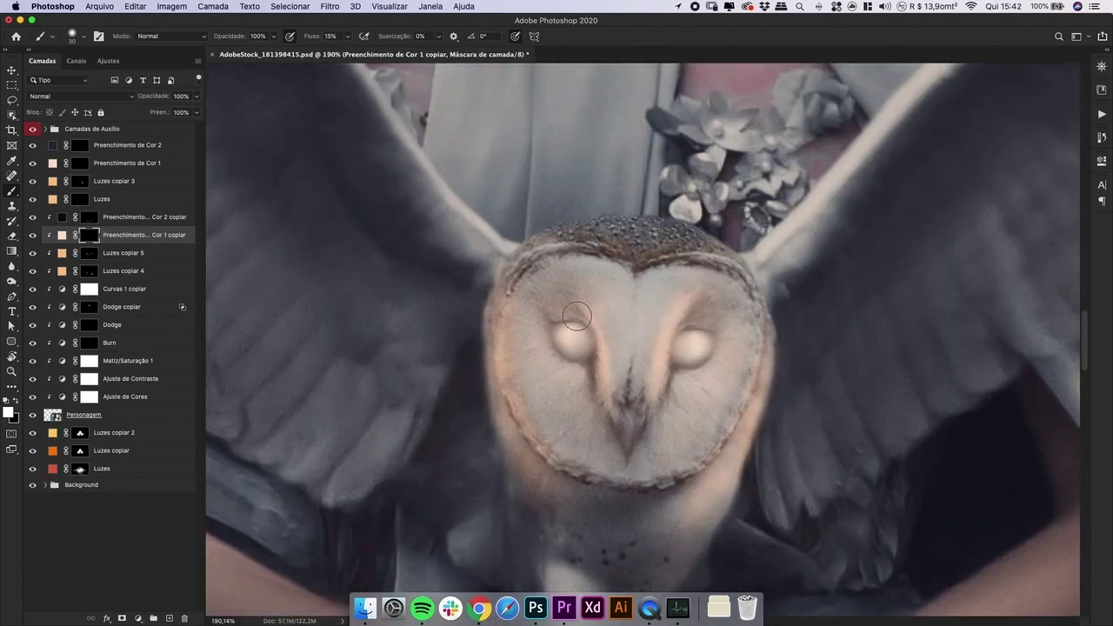
# - Soften the highlights on the owl's face with a 100 px eraser and make the Preenchimento de Cor 2 copiar mask active
pyautogui.press('e')
pyautogui.press('[')
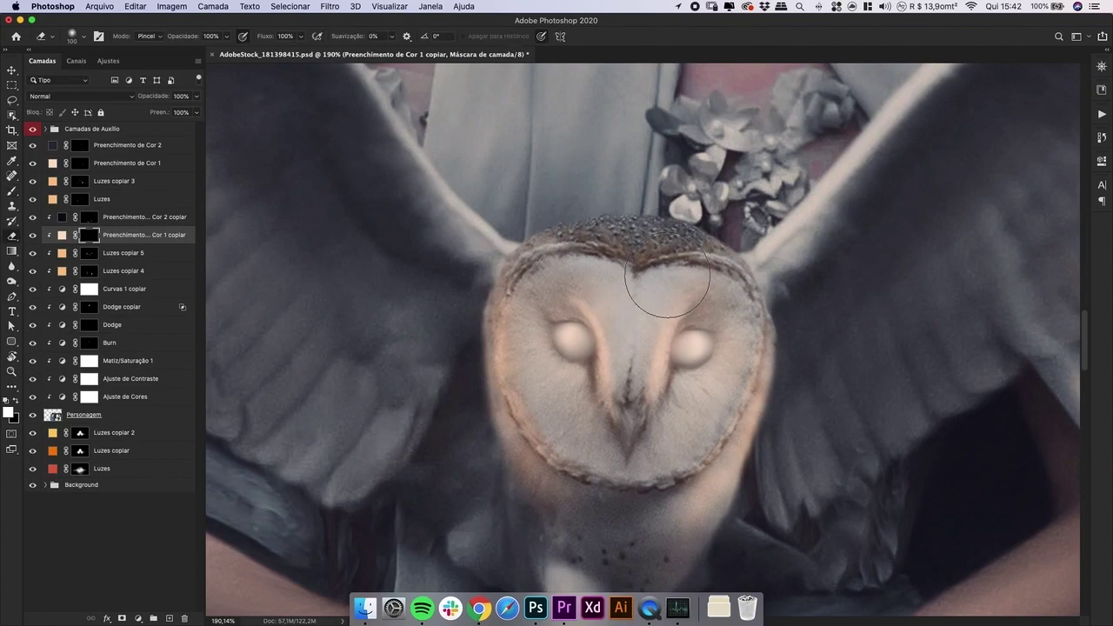
pyautogui.click(89, 219)
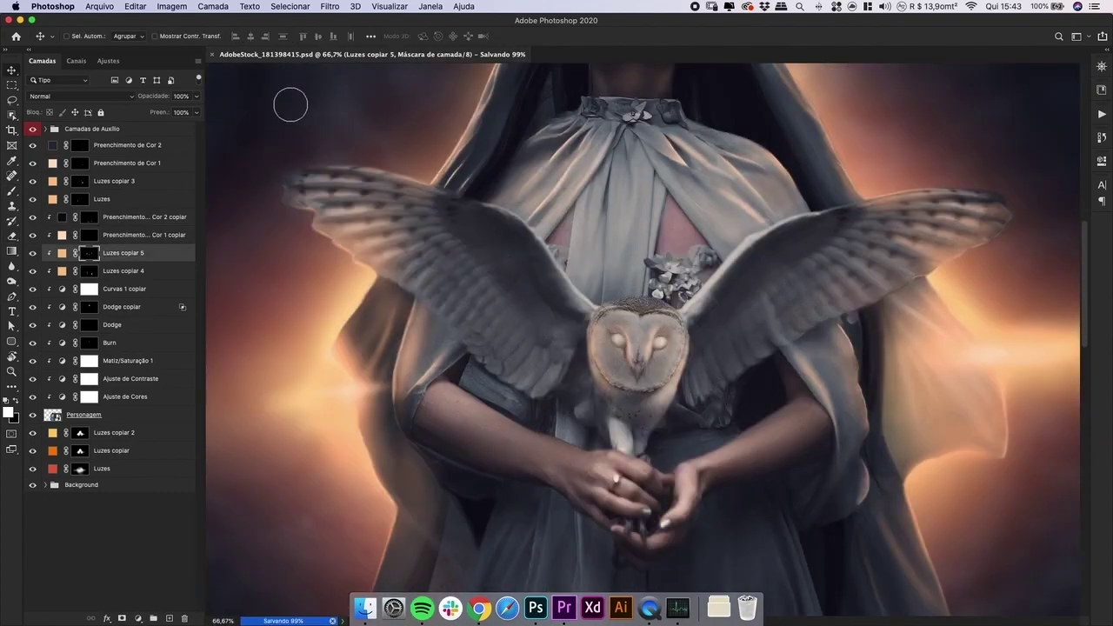
# - Paint warm light on the right forearm on the Luzes copiar 5 mask with a 100 px brush at 3% flow and clean its edge with a 90 px eraser
pyautogui.press('b')
pyautogui.click(336, 35)
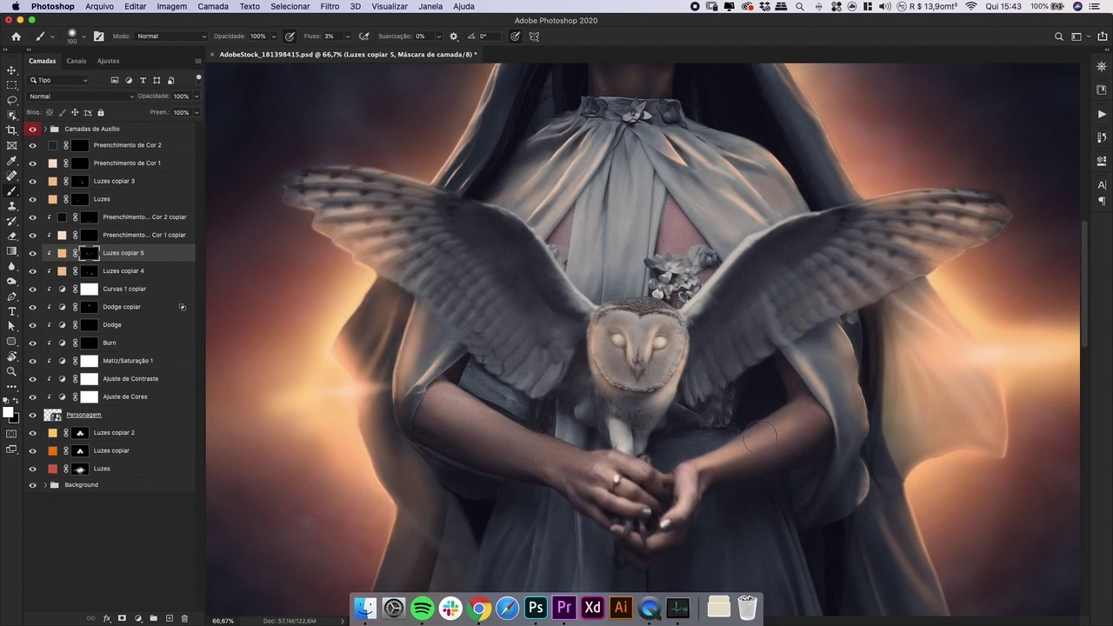
pyautogui.press('e')
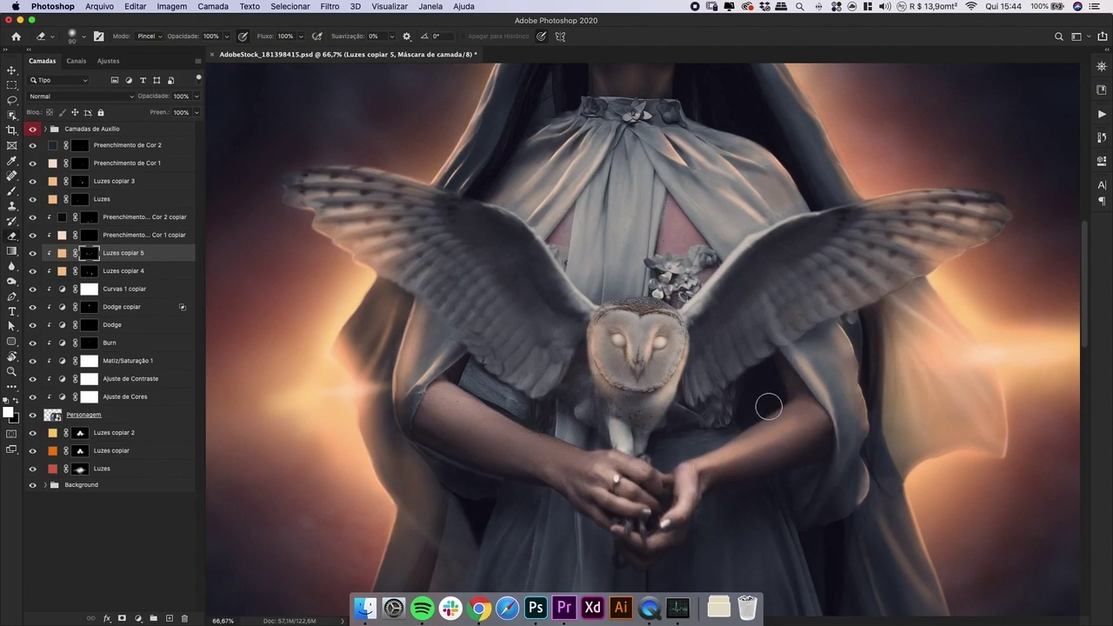
# - Paint warm light along the top of the left forearm on the Luzes copiar 5 mask and soften it with a 100 px eraser
pyautogui.press('b')
pyautogui.scroll(5, 722, 452)
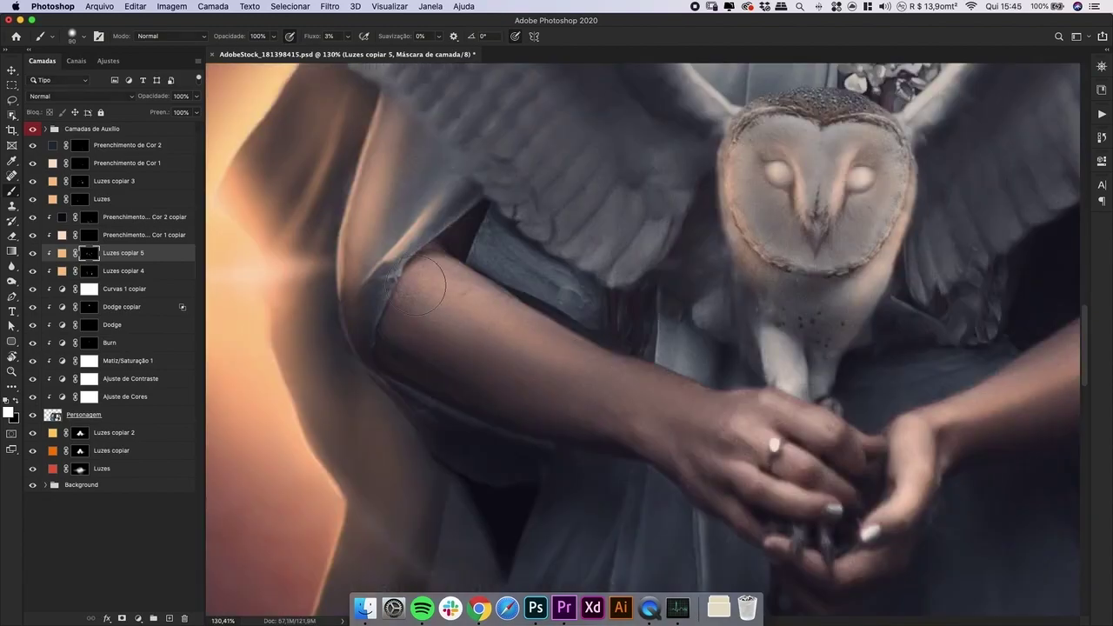
pyautogui.moveTo(416, 286)
pyautogui.mouseDown()
pyautogui.moveTo(392, 265)
pyautogui.moveTo(446, 274)
pyautogui.moveTo(432, 263)
pyautogui.moveTo(435, 305)
pyautogui.mouseUp()
pyautogui.press('e')
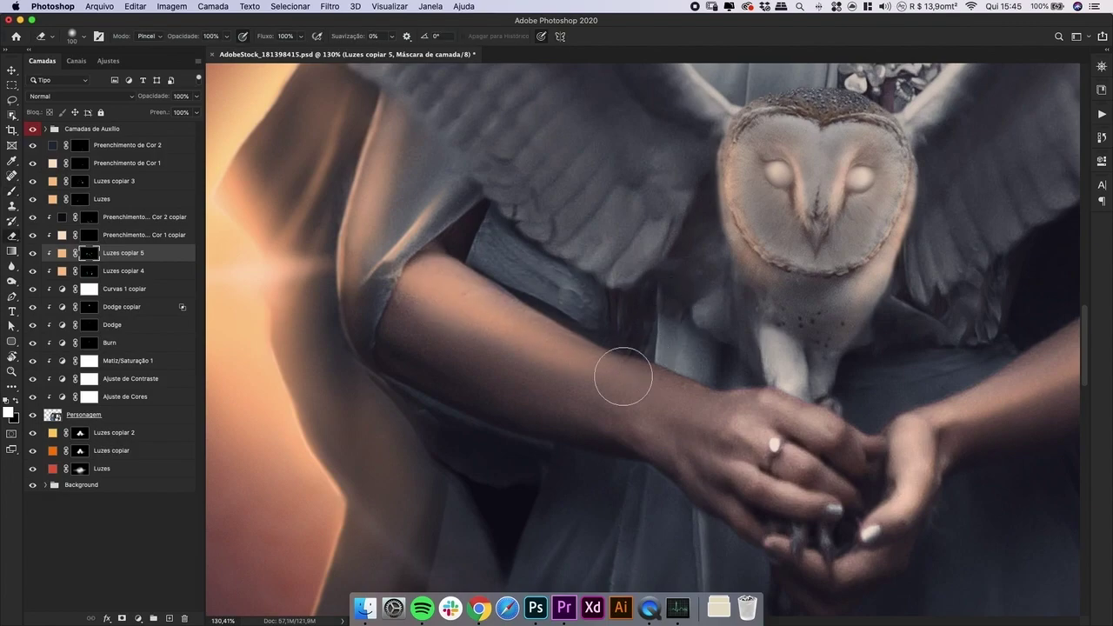
pyautogui.press('super+0')
pyautogui.press('super+plus')
pyautogui.press('super+plus')
pyautogui.press('b')
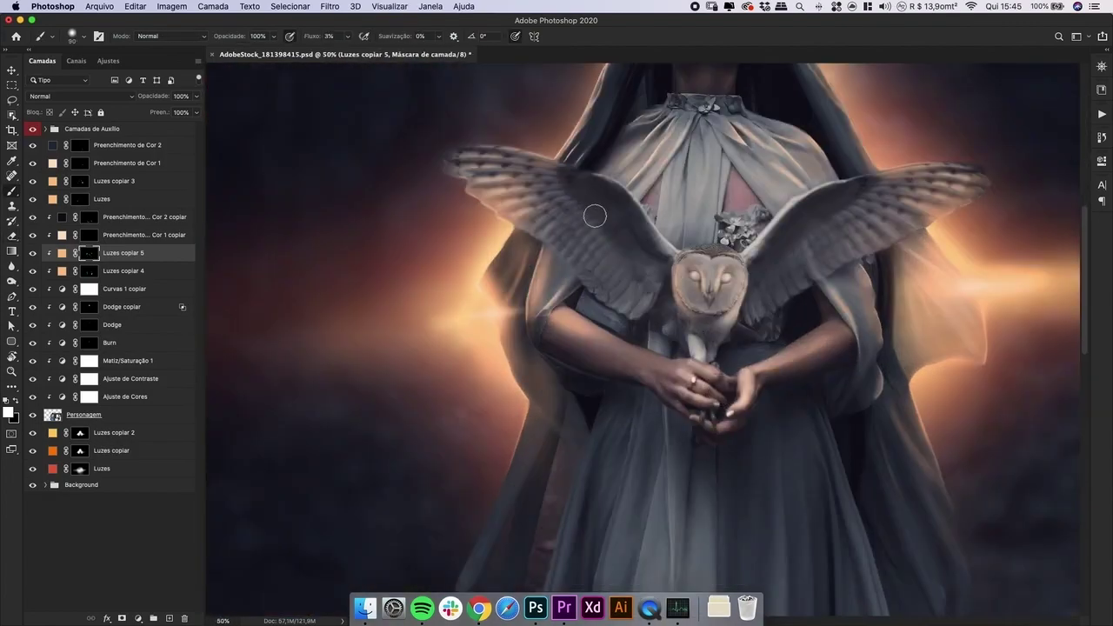
# - Add subtle pale highlights on the Preenchimento de Cor 1 copiar mask with a 40 px brush and check the whole composition
pyautogui.click(90, 237)
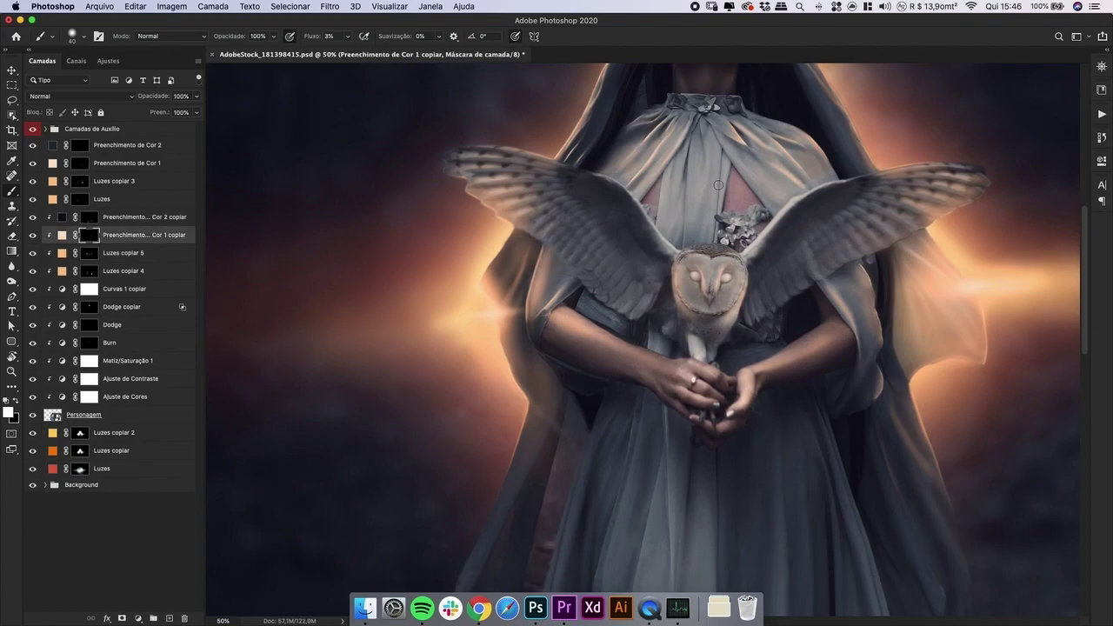
pyautogui.press('super+0')
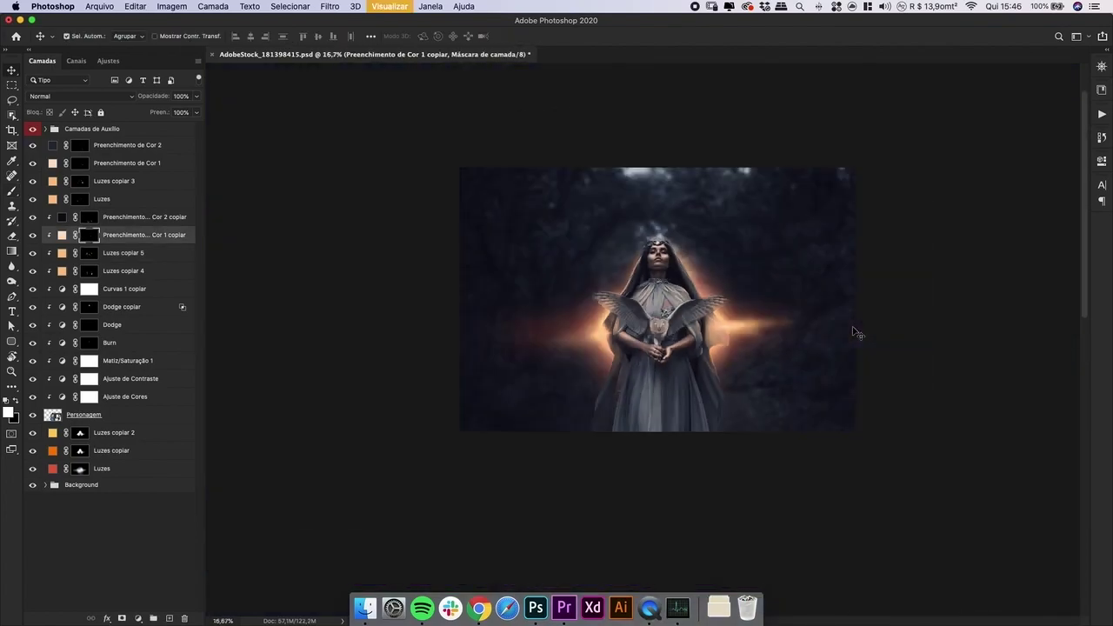
pyautogui.press('super+plus')
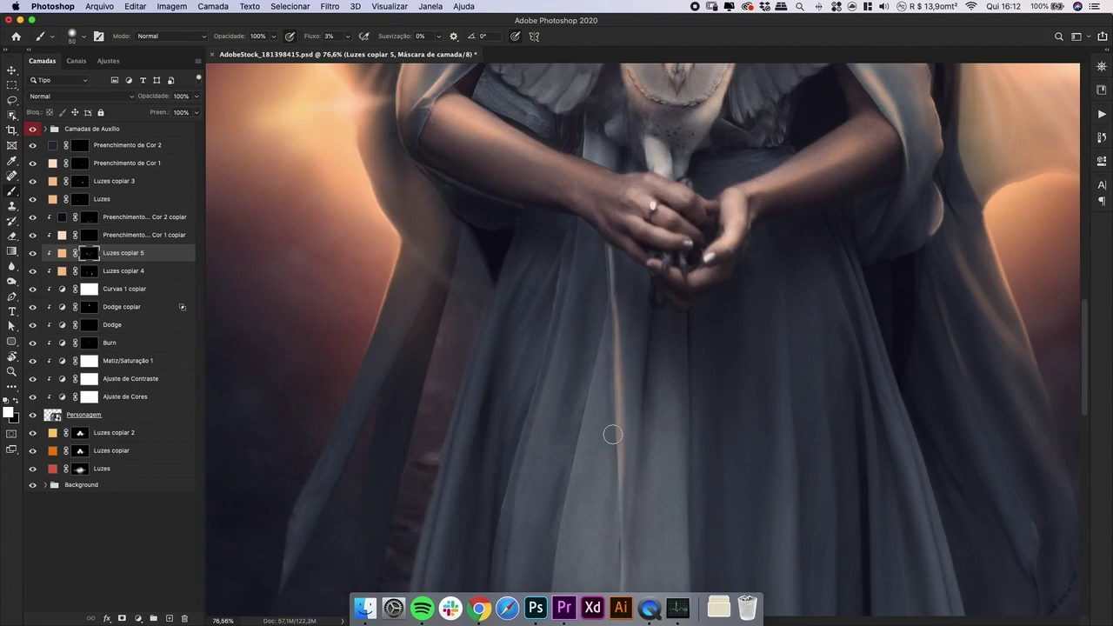
# - Paint a thin warm highlight down the skirt's central fold on the Luzes copiar 5 mask and refine its edge with a 90 px eraser
pyautogui.press('e')
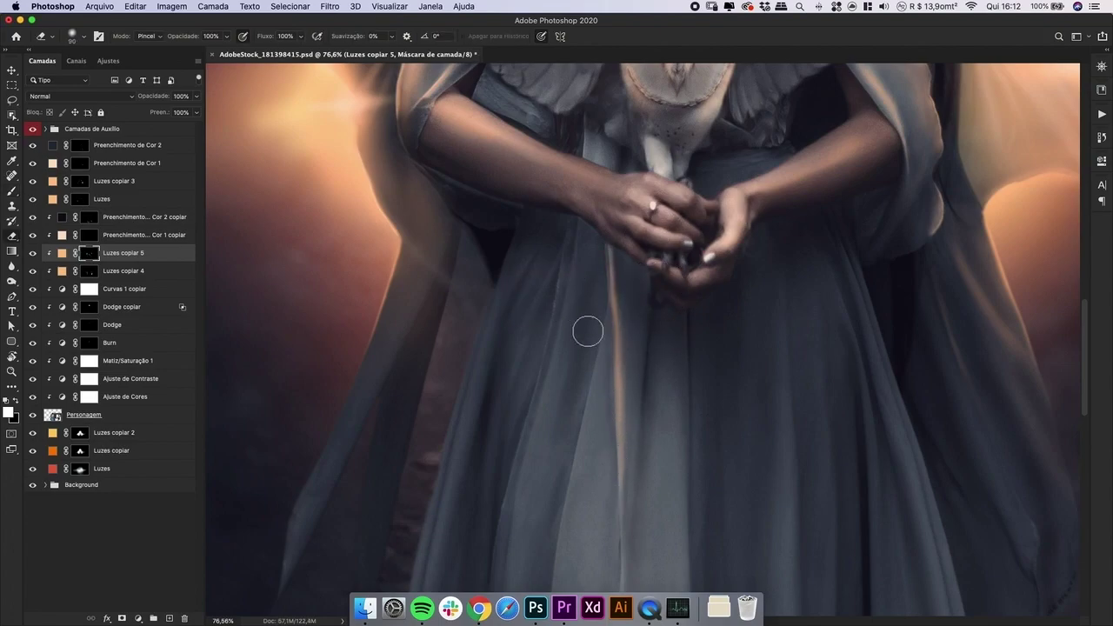
pyautogui.press('super+0')
pyautogui.press('super+plus')
# - Paint a warm highlight on the skirt fold left of the central one, undo the last stroke, and check the whole figure
pyautogui.press('b')
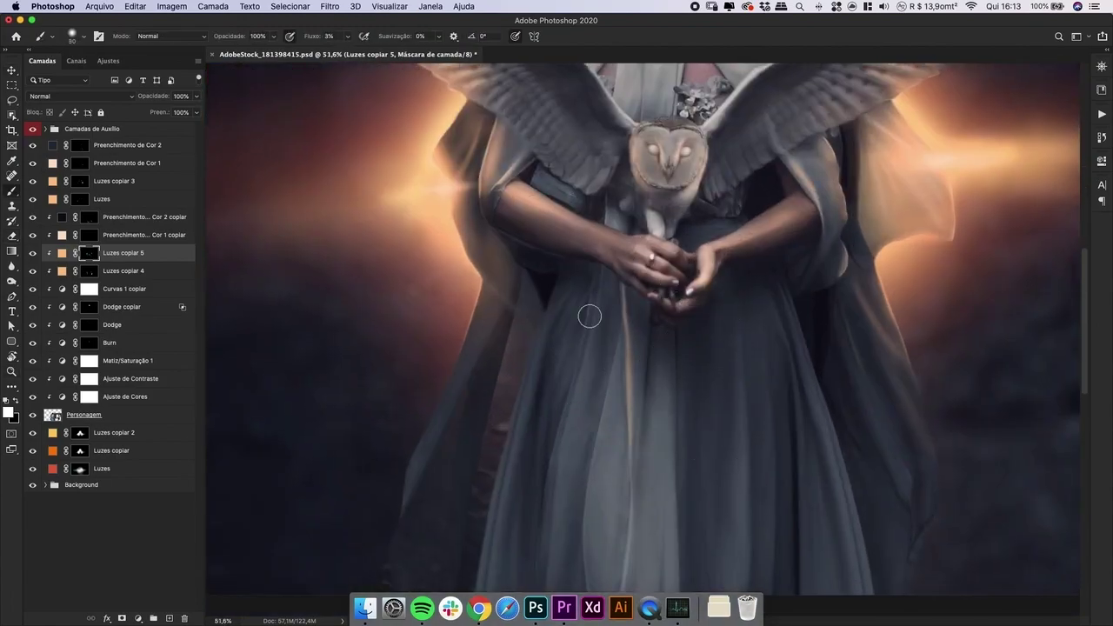
pyautogui.press('e')
pyautogui.moveTo(569, 273); pyautogui.dragTo(577, 296)
pyautogui.press('super+z')
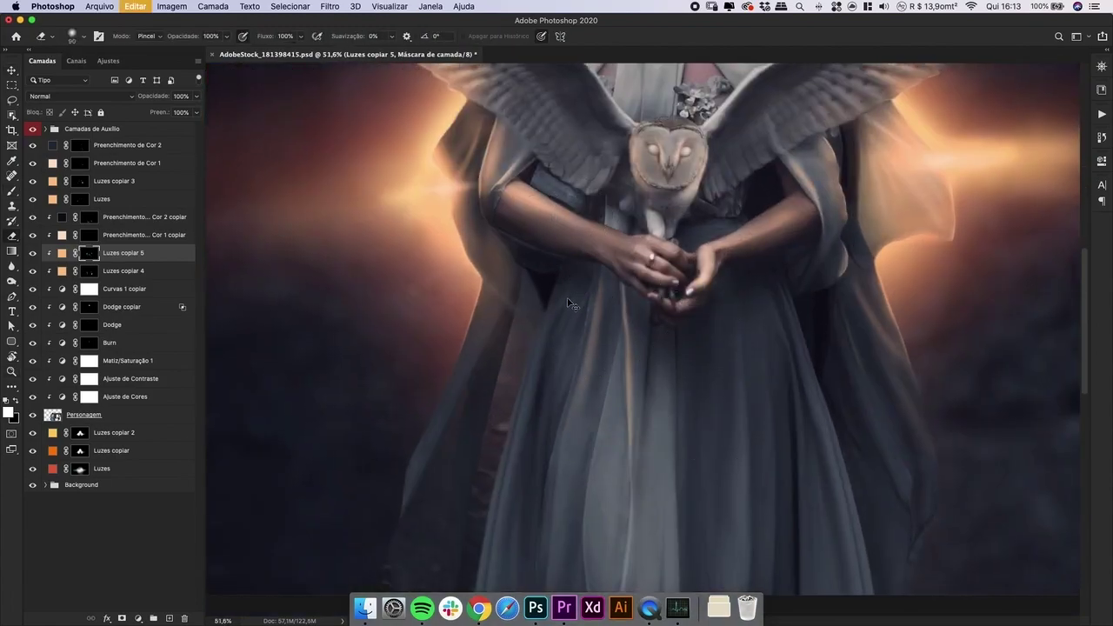
pyautogui.press('super+minus')
pyautogui.press('super+minus')
pyautogui.press('super+minus')
pyautogui.press('super+minus')
# - Add a broad warm glow over the skirt's left side on the Luzes copiar 5 mask with a 600 px brush and trim it with the eraser
pyautogui.press('super+plus')
pyautogui.press('super+plus')
pyautogui.press('super+plus')
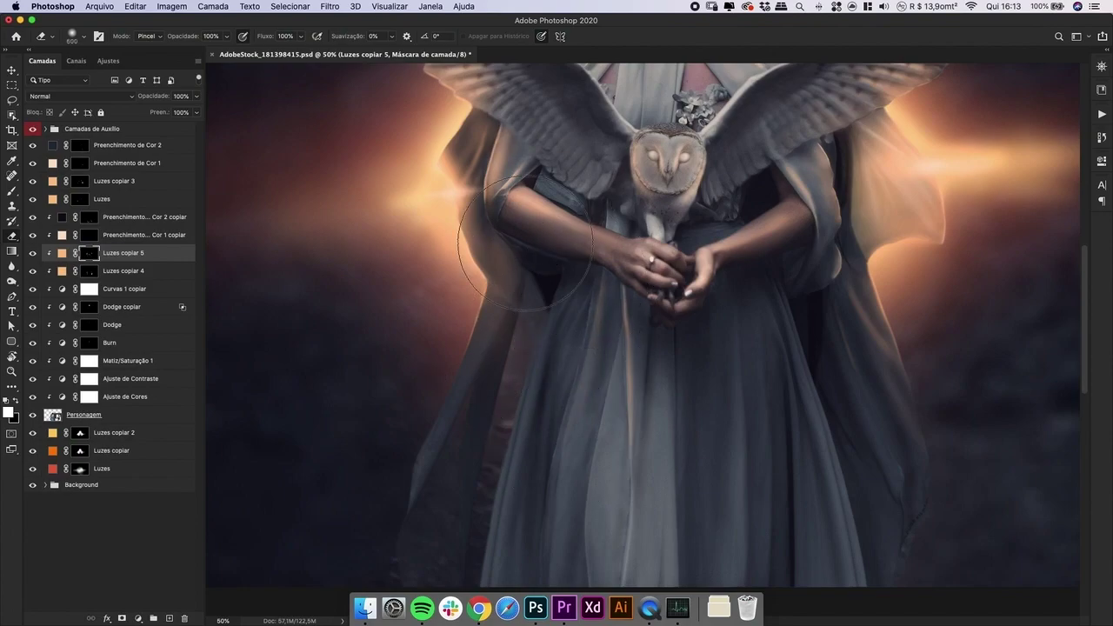
pyautogui.press('b')
pyautogui.press('e')
pyautogui.press('super+minus')
# - Paint a warm highlight down the skirt fold left of center toward the hem on the Luzes copiar 5 mask, trimming it with the eraser
pyautogui.press('z')
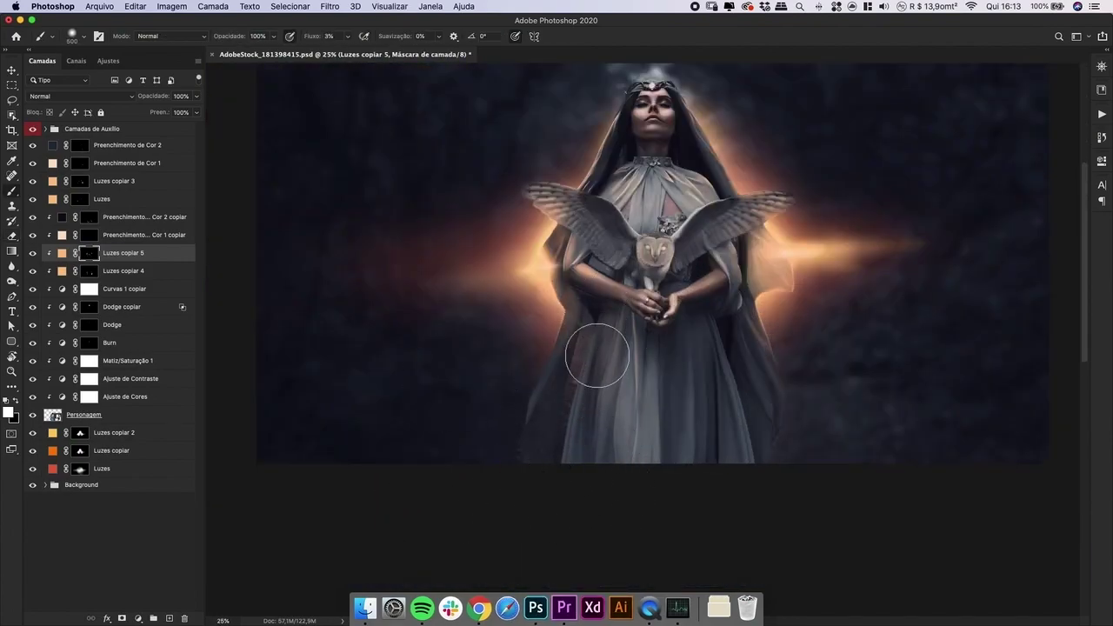
pyautogui.moveTo(566, 442); pyautogui.dragTo(600, 328)
pyautogui.press('b')
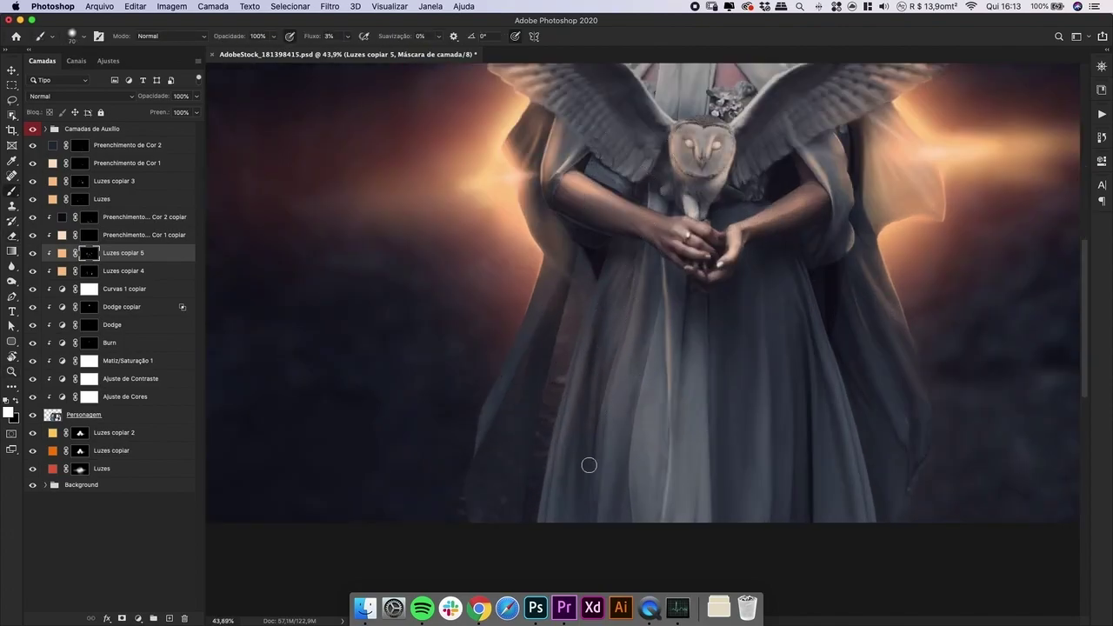
pyautogui.press('e')
pyautogui.moveTo(638, 395); pyautogui.dragTo(632, 451)
pyautogui.press('b')
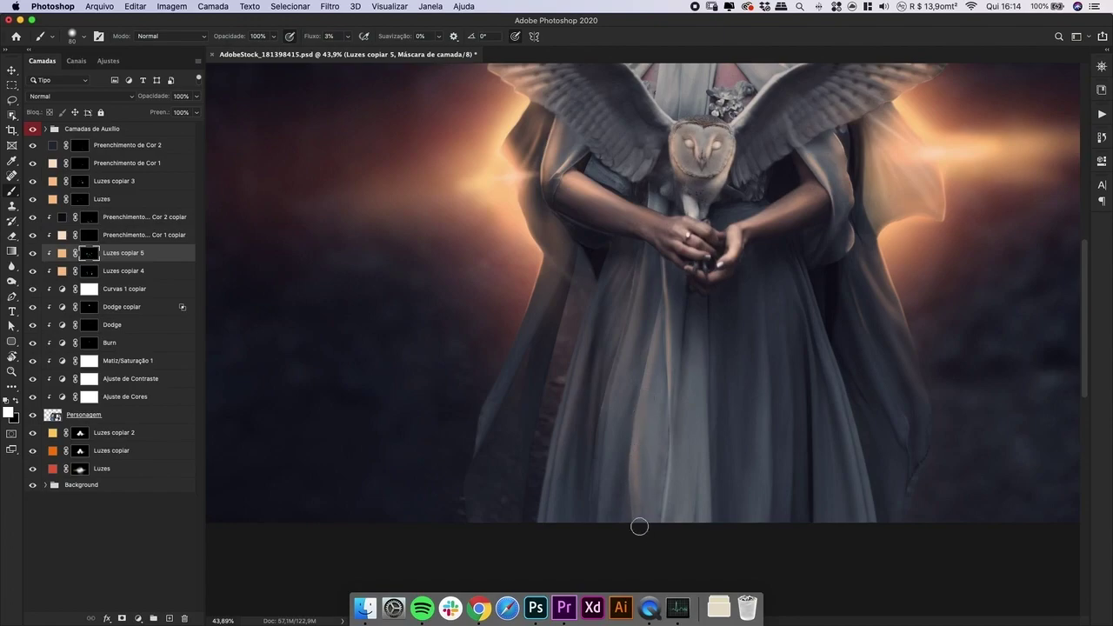
pyautogui.press('e')
pyautogui.press('[')
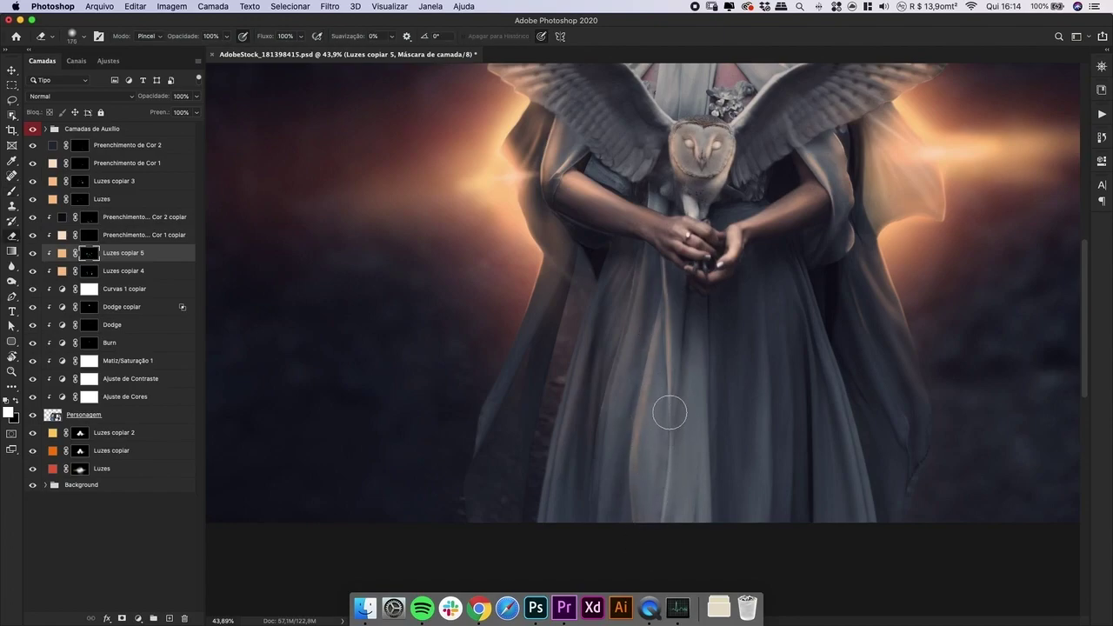
# - Refine the warm fold highlight on the Luzes copiar 5 mask with a 20 px brush and check the whole figure
pyautogui.press('b')
pyautogui.scroll(3, 629, 451)
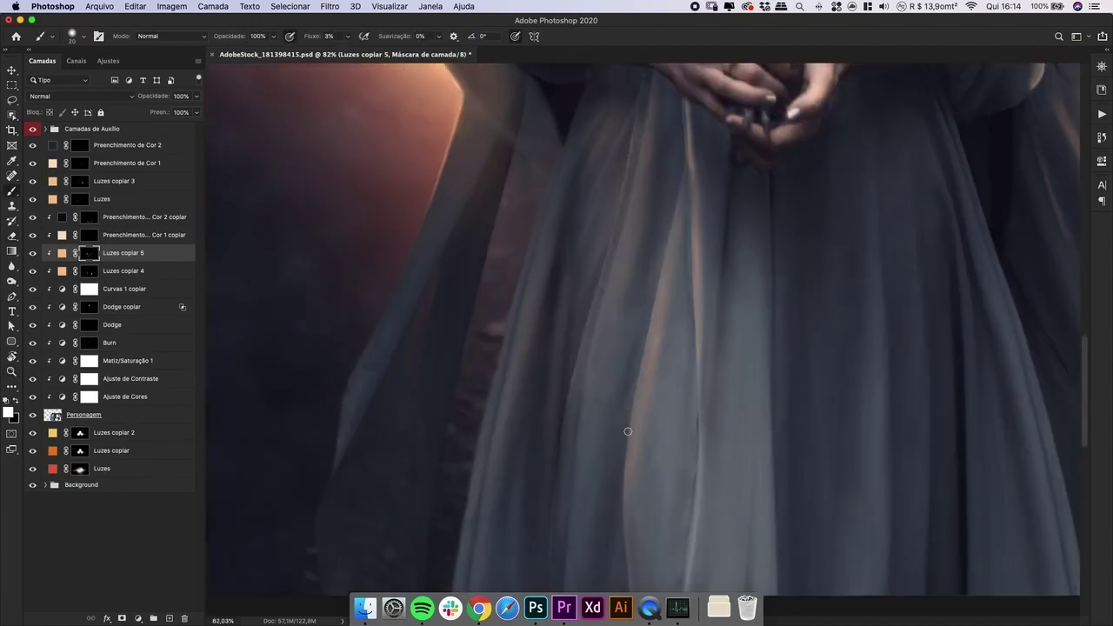
pyautogui.press('e')
pyautogui.press('b')
pyautogui.press('super+minus')
pyautogui.press('super+minus')
pyautogui.press('super+minus')
pyautogui.press('super+minus')
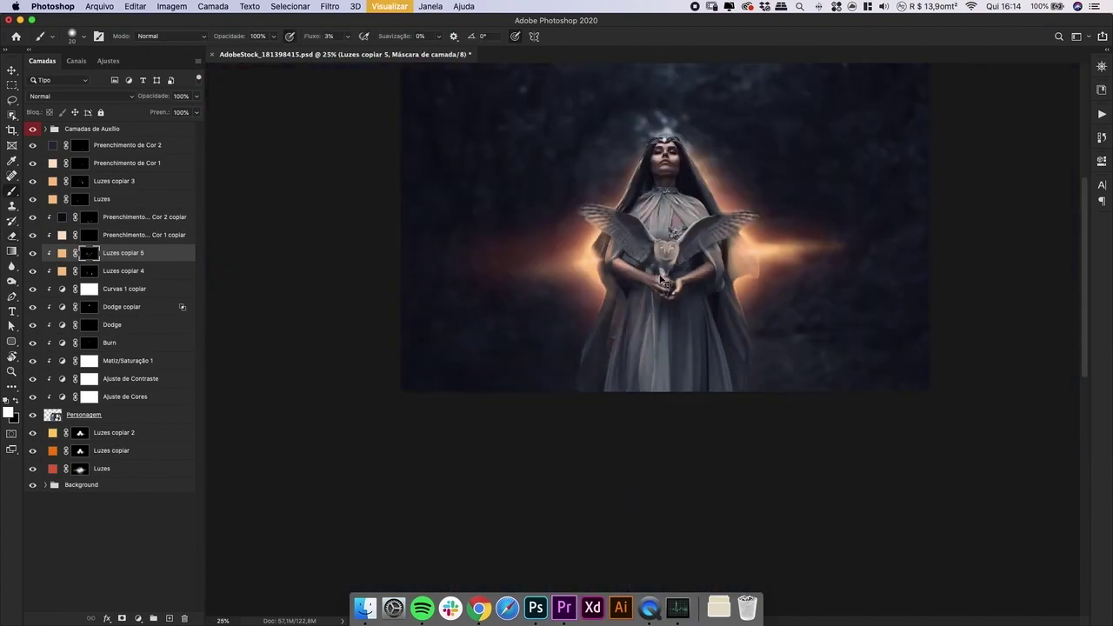
# - Paint a thin pale highlight along the edge of the warm skirt fold on the Preenchimento de Cor 1 copiar mask with a 20 px brush
pyautogui.scroll(5, 649, 339)
pyautogui.moveTo(654, 266); pyautogui.dragTo(635, 223)
pyautogui.click(11, 267)
pyautogui.click(91, 235)
pyautogui.press('[')
pyautogui.press('[')
pyautogui.press('[')
pyautogui.press('[')
pyautogui.press('[')
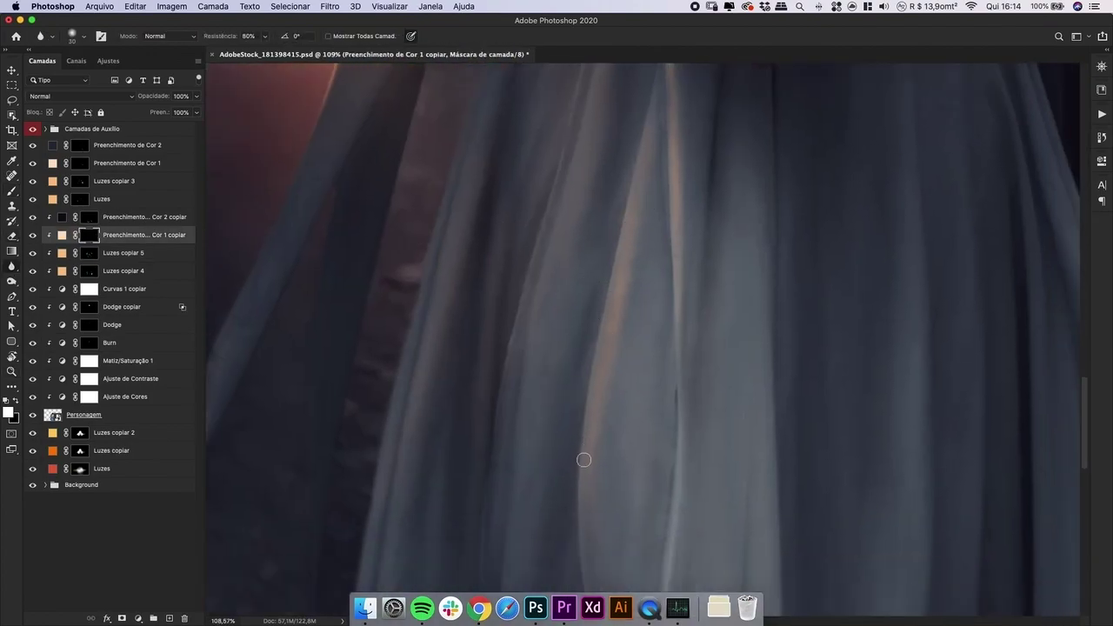
pyautogui.press('b')
pyautogui.moveTo(591, 377); pyautogui.dragTo(628, 219)
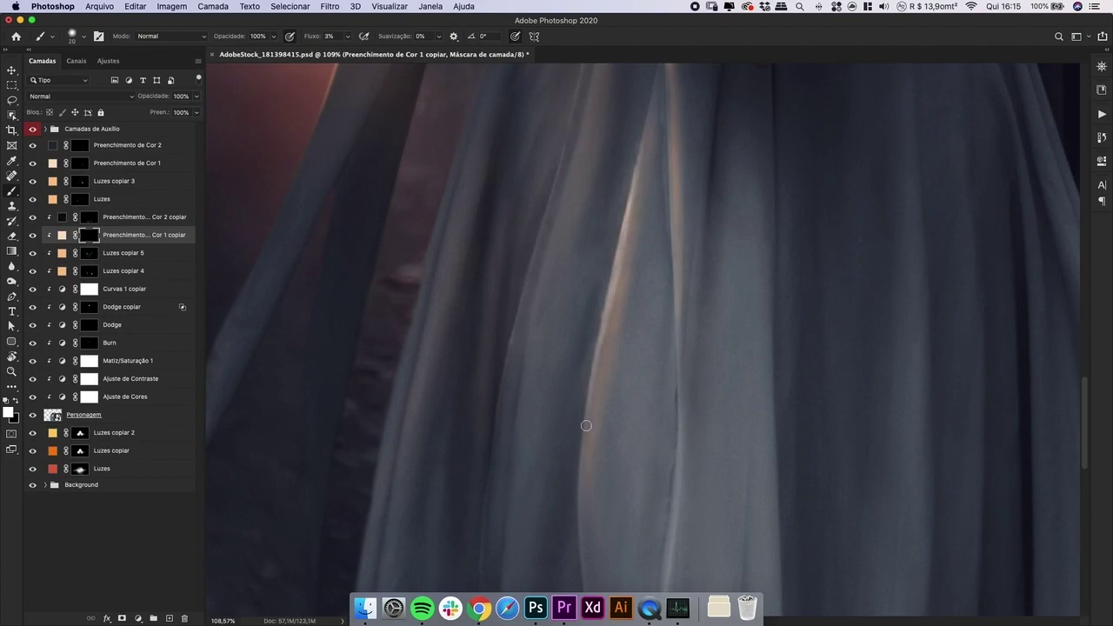
pyautogui.moveTo(587, 425); pyautogui.dragTo(588, 408)
pyautogui.press('super+minus')
pyautogui.press('super+minus')
pyautogui.press('super+minus')
pyautogui.scroll(3, 590, 347)
pyautogui.moveTo(632, 326); pyautogui.dragTo(644, 259)
# - Paint a fine pale highlight along the next skirt fold to the left on the Preenchimento de Cor 1 copiar mask and soften it with the eraser
pyautogui.press('super+minus')
pyautogui.press('super+minus')
pyautogui.press('super+minus')
pyautogui.press('super+minus')
pyautogui.press('z')
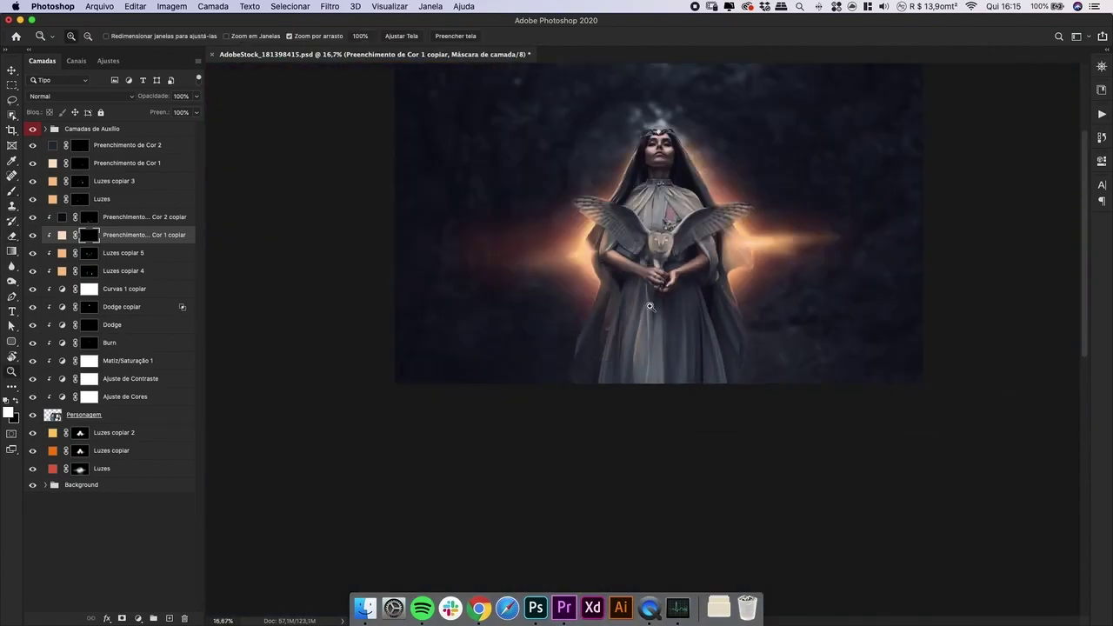
pyautogui.moveTo(635, 304); pyautogui.dragTo(661, 191)
pyautogui.press('b')
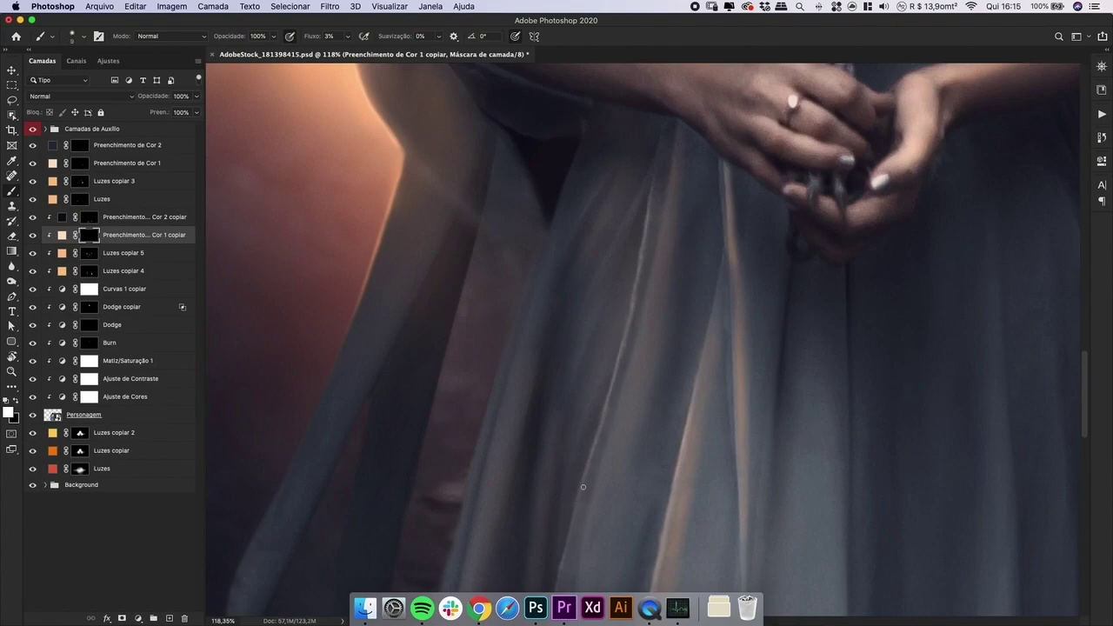
pyautogui.press(']')
pyautogui.press(']')
pyautogui.press(']')
pyautogui.press(']')
pyautogui.moveTo(640, 279); pyautogui.dragTo(576, 490)
pyautogui.press('e')
pyautogui.moveTo(570, 361)
pyautogui.mouseDown()
pyautogui.moveTo(608, 316)
pyautogui.moveTo(634, 365)
pyautogui.moveTo(594, 492)
pyautogui.moveTo(669, 206)
pyautogui.moveTo(613, 470)
pyautogui.mouseUp()
pyautogui.press('b')
# - Paint a wider pale highlight down the skirt's outer left fold with an 80 px brush, undoing the first stroke
pyautogui.press('super+minus')
pyautogui.press('super+minus')
pyautogui.moveTo(580, 338); pyautogui.dragTo(571, 397)
pyautogui.press('super+z')
pyautogui.press(']')
pyautogui.moveTo(594, 301)
pyautogui.mouseDown()
pyautogui.moveTo(577, 340)
pyautogui.moveTo(577, 417)
pyautogui.moveTo(531, 558)
pyautogui.mouseUp()
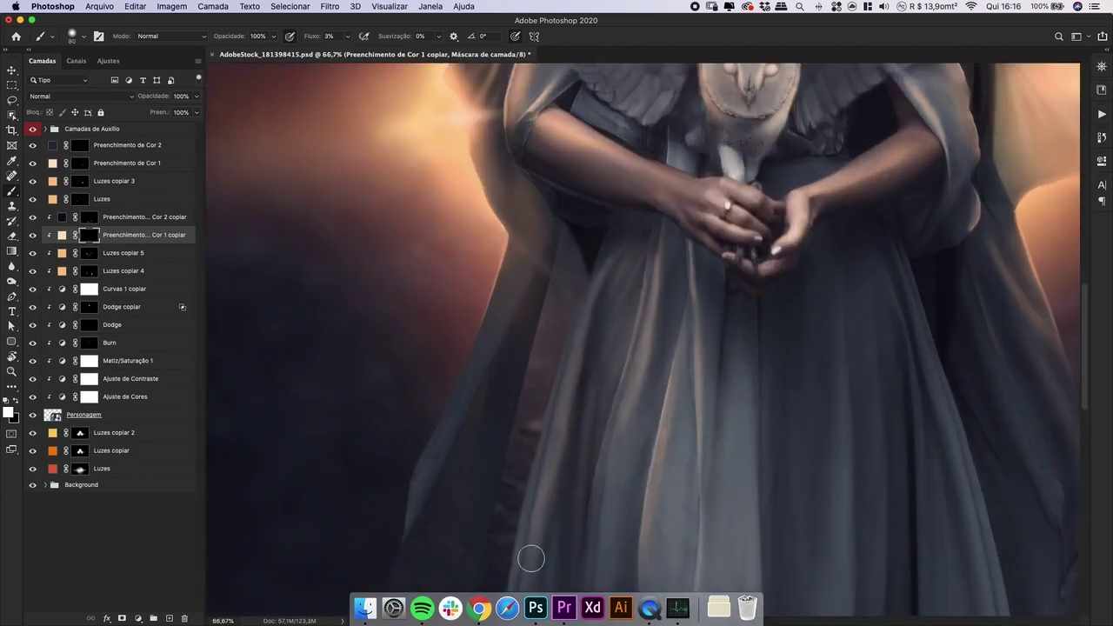
pyautogui.press('super+minus')
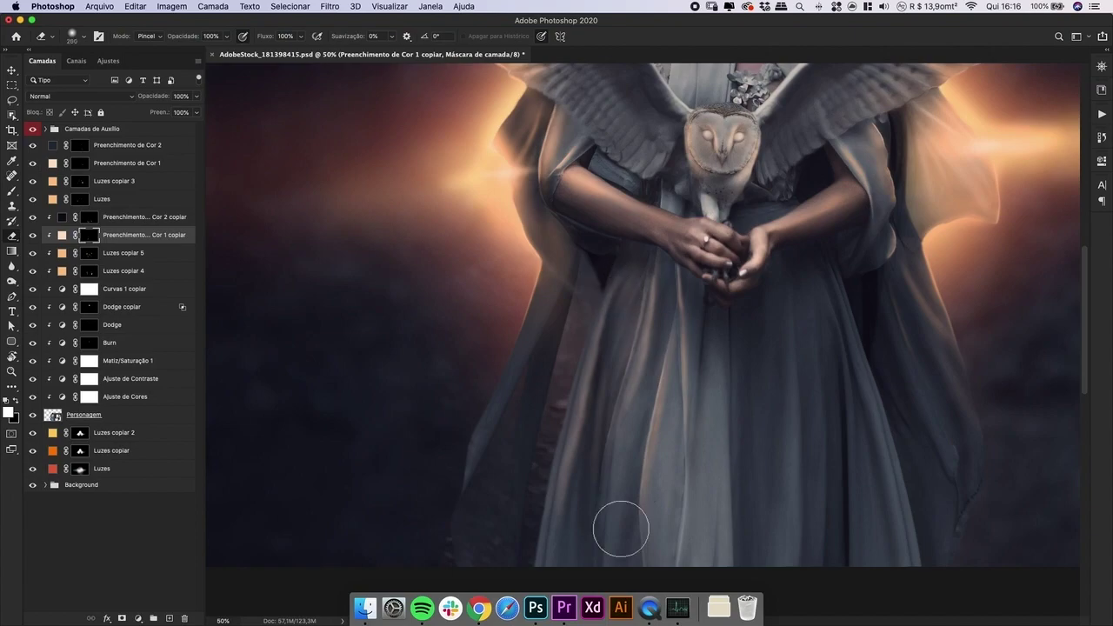
pyautogui.press('e')
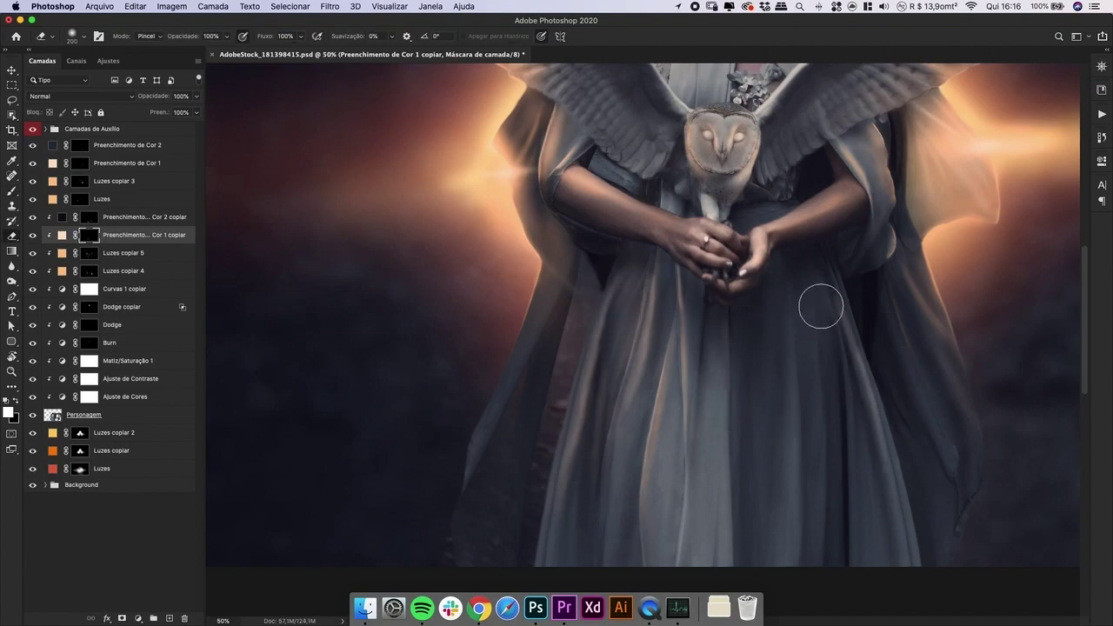
# - Paint warm highlights on the skirt folds right of center on the Luzes copiar 5 mask with a 70 px brush and soften them with a 500 px eraser
pyautogui.click(110, 252)
pyautogui.press('[')
pyautogui.press('[')
pyautogui.press('[')
pyautogui.press('[')
pyautogui.press('x')
pyautogui.press('b')
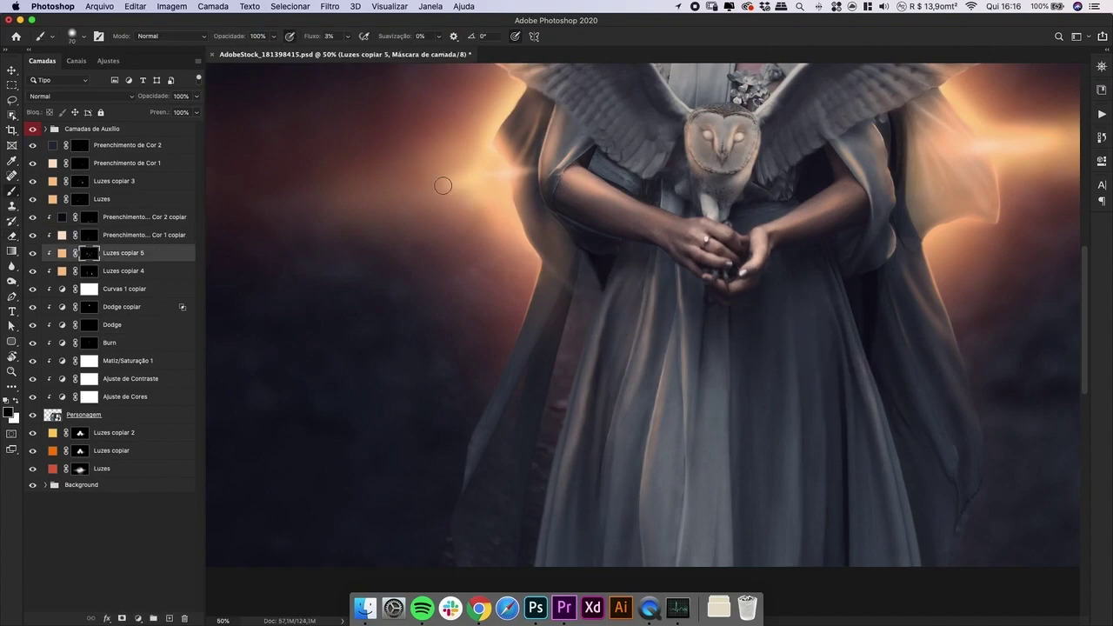
pyautogui.moveTo(819, 422)
pyautogui.mouseDown()
pyautogui.moveTo(820, 450)
pyautogui.moveTo(812, 423)
pyautogui.moveTo(830, 428)
pyautogui.moveTo(789, 392)
pyautogui.moveTo(780, 357)
pyautogui.mouseUp()
pyautogui.press('e')
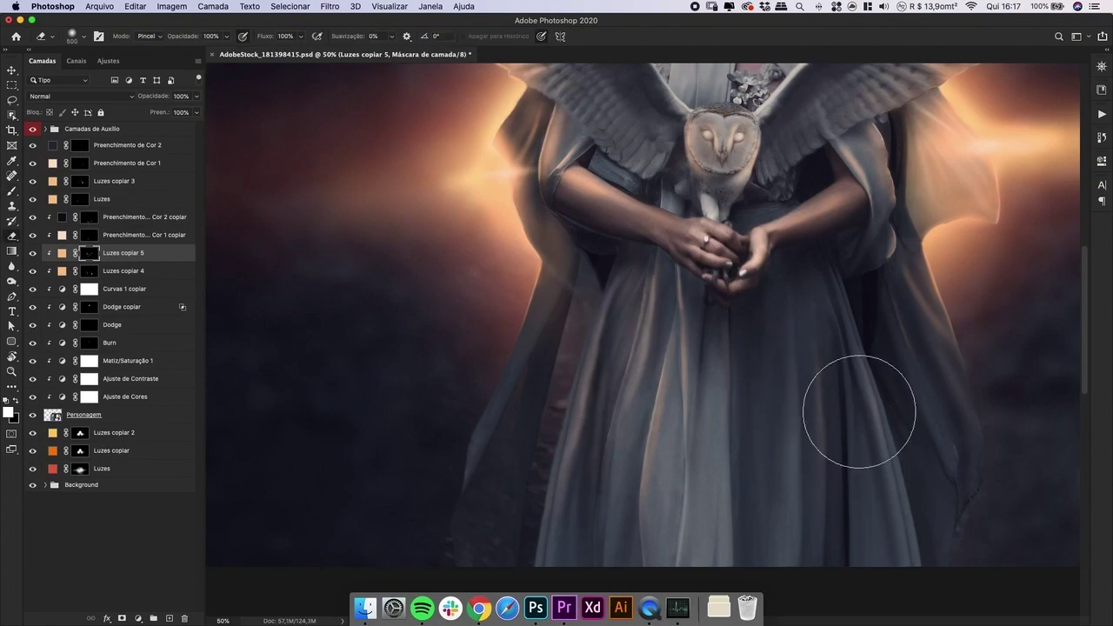
pyautogui.press('b')
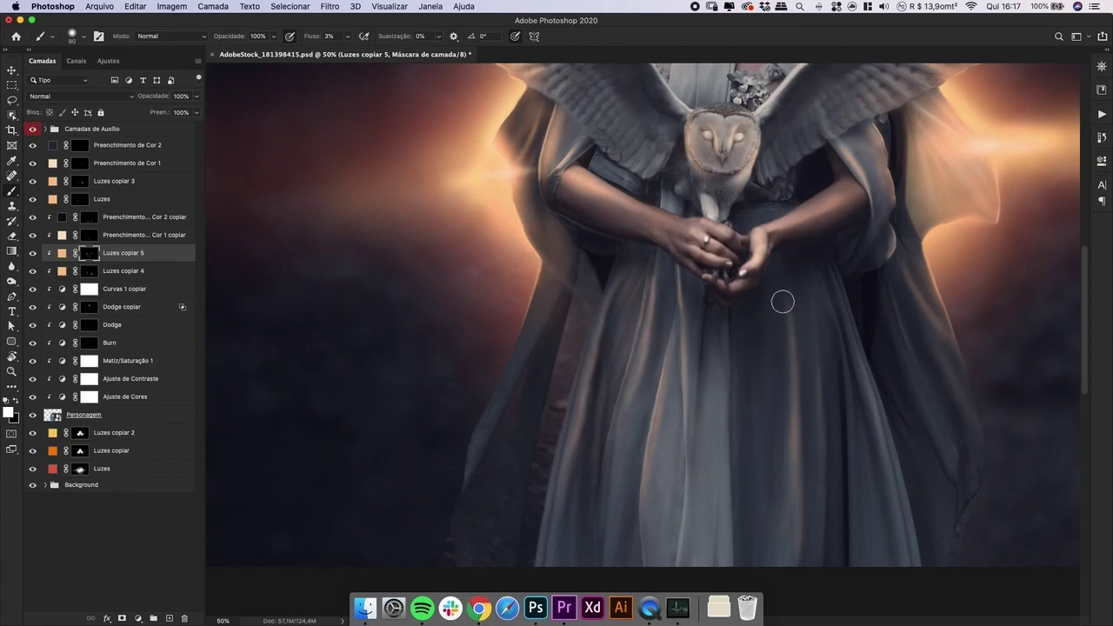
# - Refine the highlights on the skirt's right side with the brush and a 175 px eraser, undoing the unwanted strokes
pyautogui.press('e')
pyautogui.press('super+minus')
pyautogui.press('super+plus')
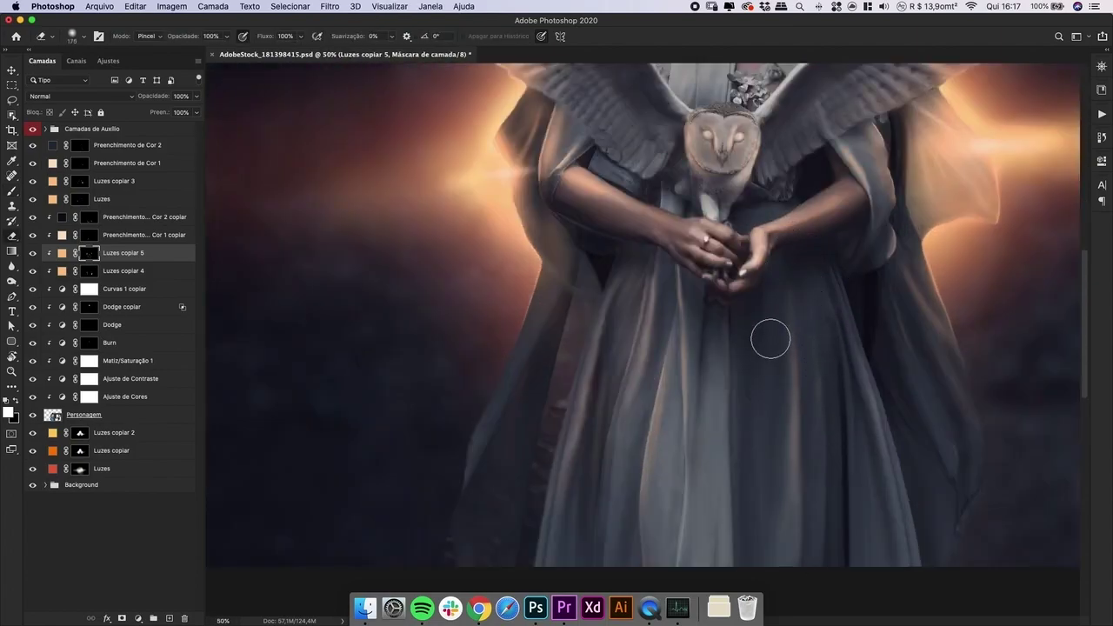
pyautogui.press('super+z')
pyautogui.press('[')
pyautogui.press('[')
pyautogui.press('[')
pyautogui.press('[')
pyautogui.press('[')
pyautogui.press('[')
pyautogui.press('b')
pyautogui.press('super+z')
pyautogui.press('e')
# - Switch to the Preenchimento de Cor 2 copiar mask with the brush and check the composition close up and as a whole
pyautogui.hotkey('alt', ']')
pyautogui.hotkey('alt', ']')
pyautogui.press('b')
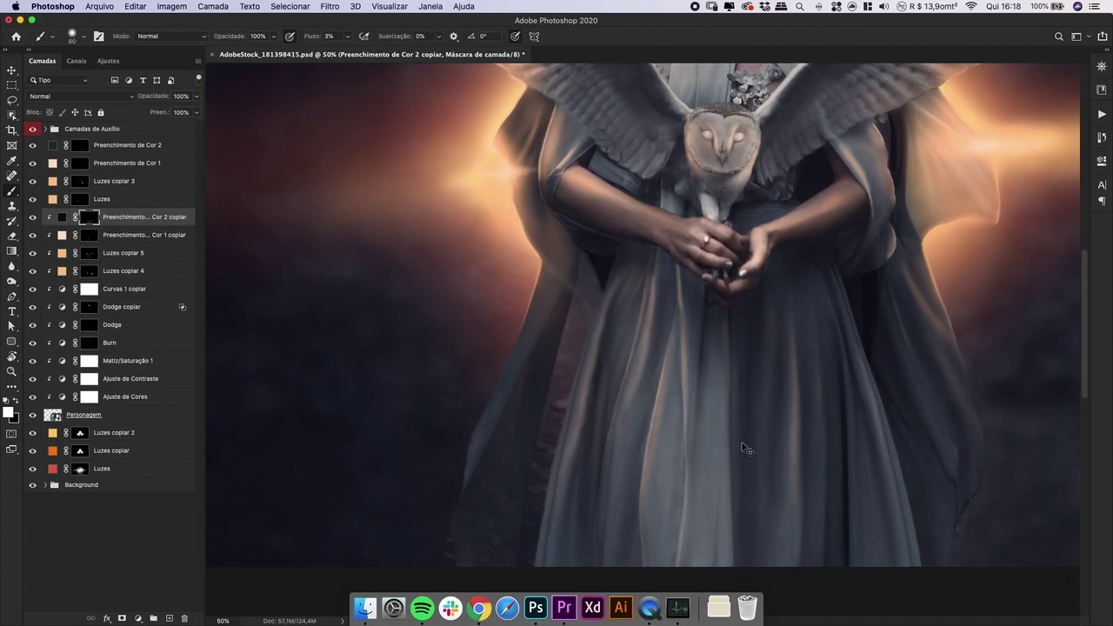
pyautogui.press('super+minus')
pyautogui.press('super+minus')
pyautogui.press('super+minus')
pyautogui.press('super+minus')
pyautogui.press('super+minus')
pyautogui.press('super+plus')
pyautogui.press('super+plus')
pyautogui.press('super+plus')
pyautogui.press('super+plus')
pyautogui.press('super+plus')
pyautogui.press('super+minus')
pyautogui.press('super+minus')
pyautogui.press('super+minus')
pyautogui.keyDown('super'); pyautogui.moveTo(629, 347); pyautogui.dragTo(669, 329); pyautogui.keyUp('super')
# - Save the document and add a red masked color fill layer above Preenchimento de Cor 2
pyautogui.press('super+s')
pyautogui.click(135, 148)
pyautogui.click(107, 618)
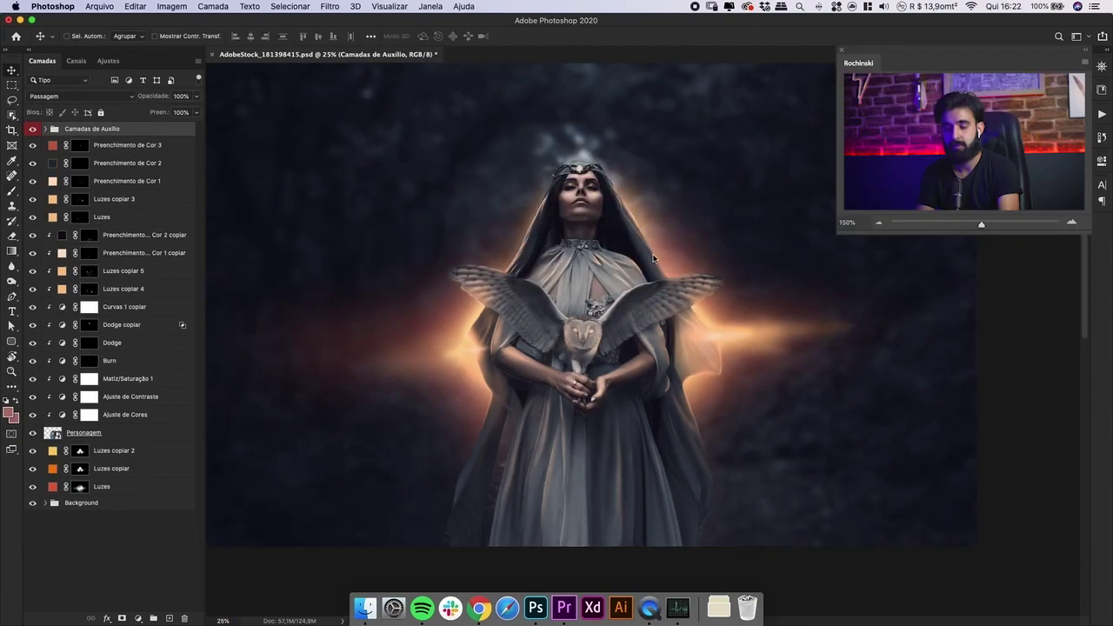
# - Paste the sparks image as a new top layer and set its blend mode to Divisão
pyautogui.hotkey('ctrl', 'v')
pyautogui.press('Return')
pyautogui.click(62, 96)
pyautogui.click(62, 146)
pyautogui.click(63, 96)
pyautogui.click(63, 131)
# - Transform the sparks layer to spread it across the lower half of the composition, in front of the skirt
pyautogui.press('super+t')
pyautogui.moveTo(732, 322); pyautogui.dragTo(901, 261)
pyautogui.moveTo(748, 431); pyautogui.dragTo(745, 437)
pyautogui.moveTo(766, 250); pyautogui.dragTo(768, 467)
pyautogui.press('Return')
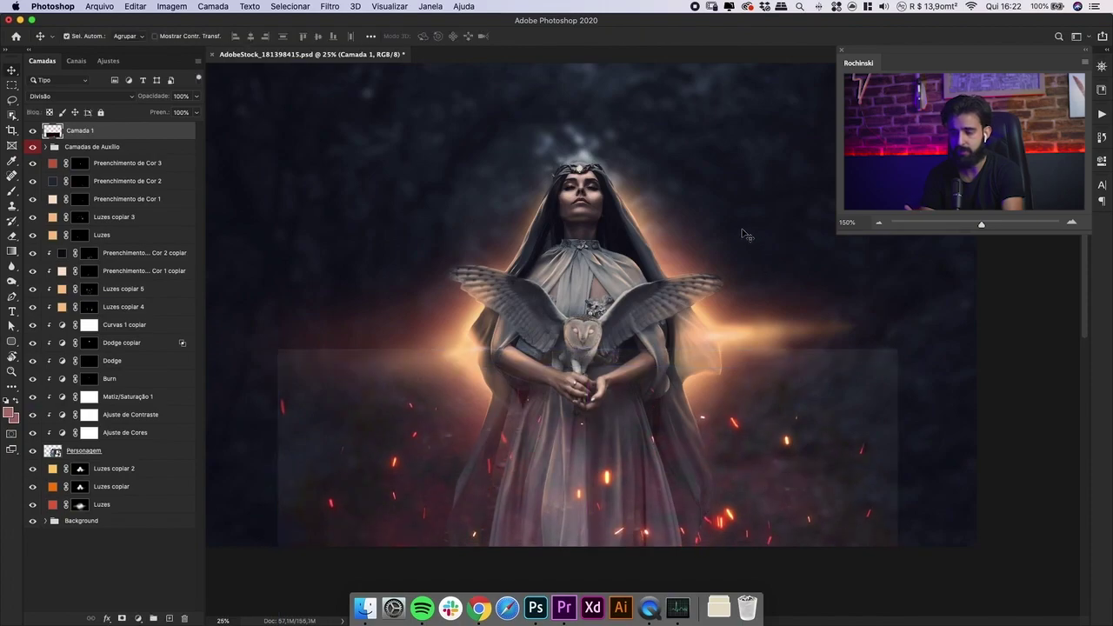
# - Shift the hue of the sparks layer, set its saturation to -19, and reposition it over the lower part of the image
pyautogui.press('super+u')
pyautogui.moveTo(907, 267); pyautogui.dragTo(912, 240)
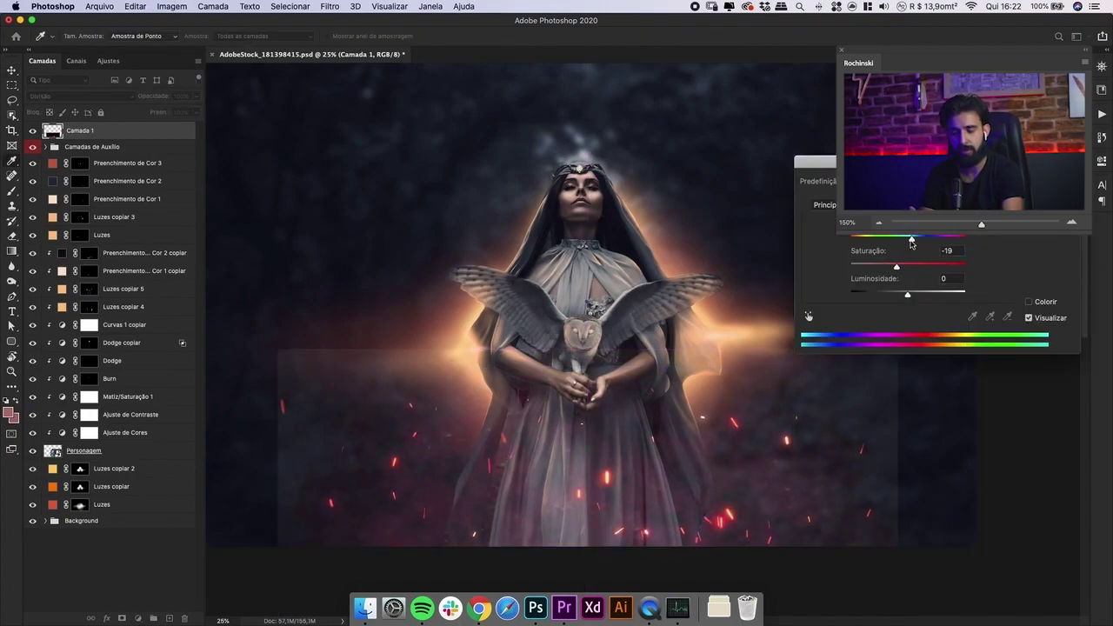
pyautogui.press('Return')
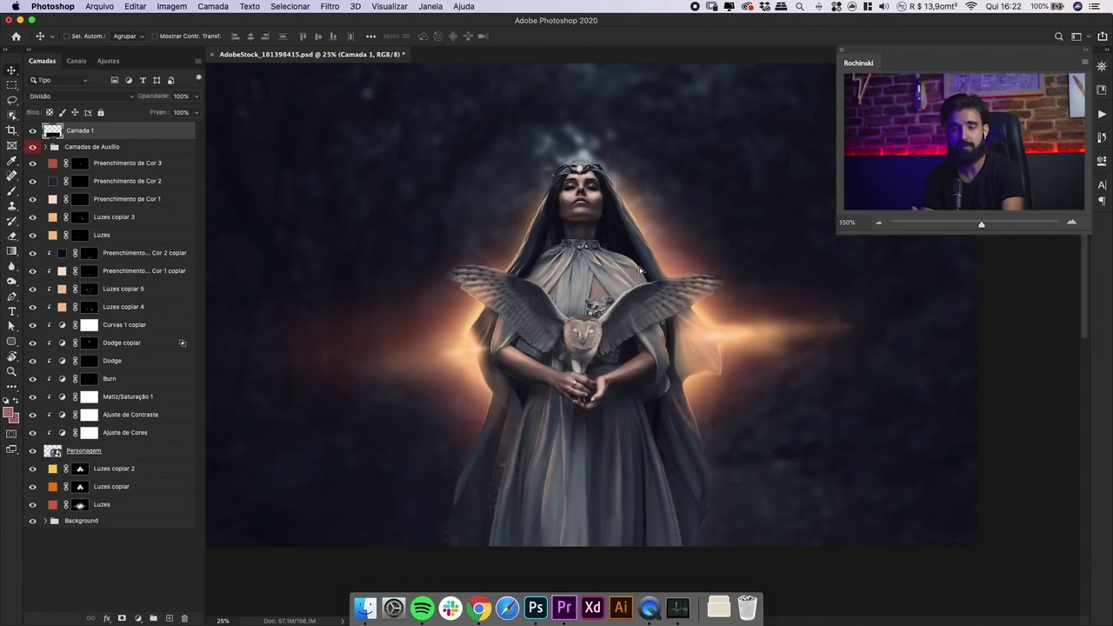
pyautogui.moveTo(674, 363); pyautogui.dragTo(648, 432)
# - Set the sparks layer's brightness to -88 and contrast to 65 to hide its dark background
pyautogui.press('super+/')
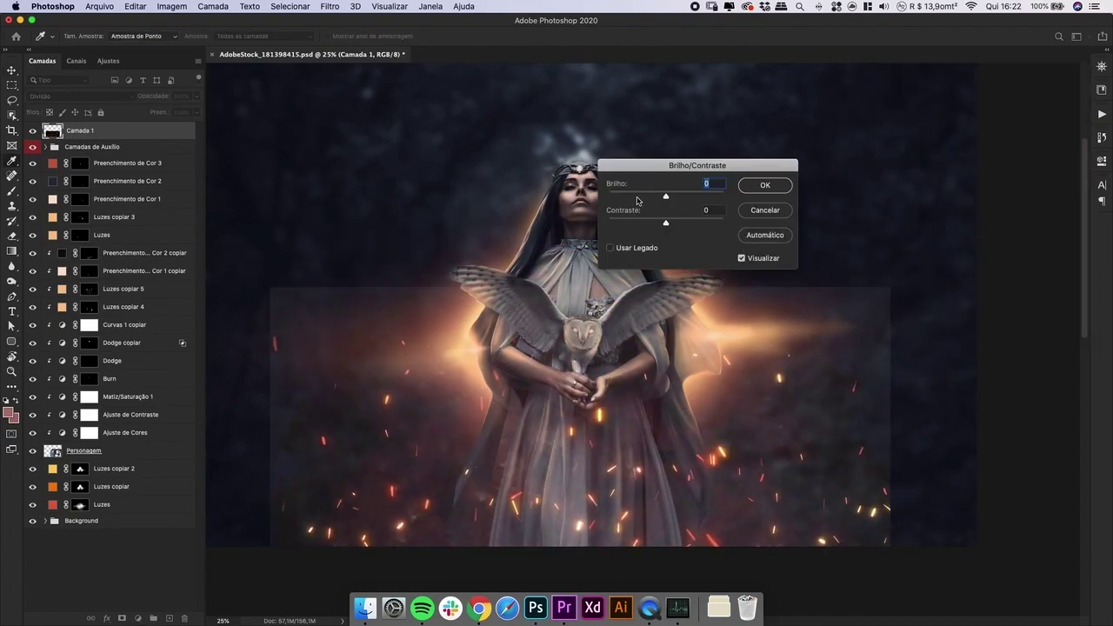
pyautogui.moveTo(644, 197); pyautogui.dragTo(632, 197)
pyautogui.moveTo(706, 226); pyautogui.dragTo(703, 225)
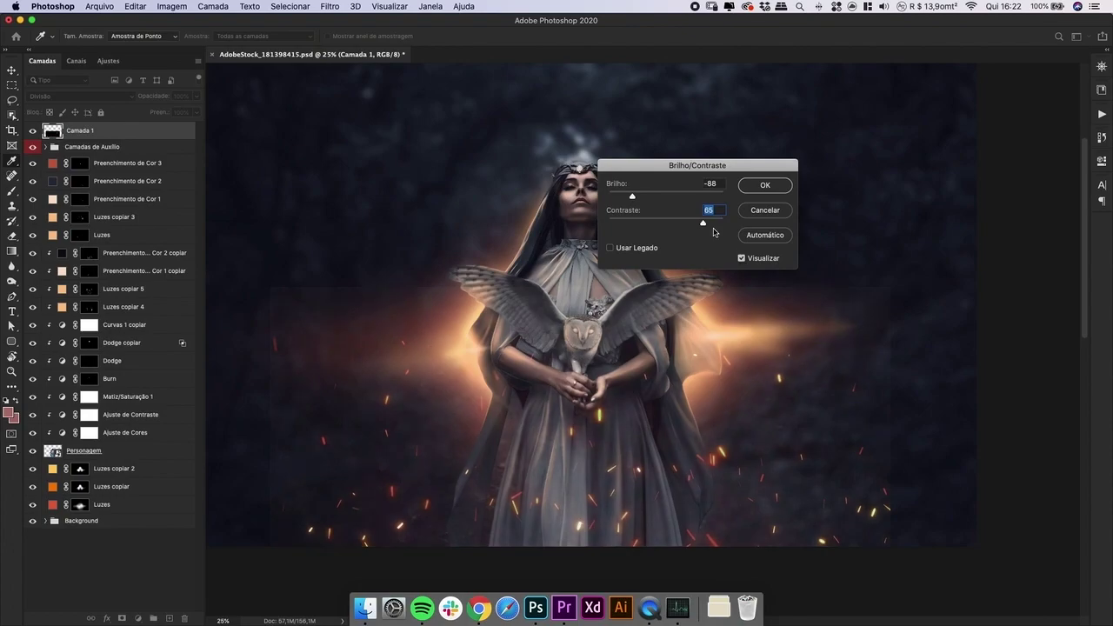
pyautogui.press('Return')
pyautogui.press('super+minus')
pyautogui.press('e')
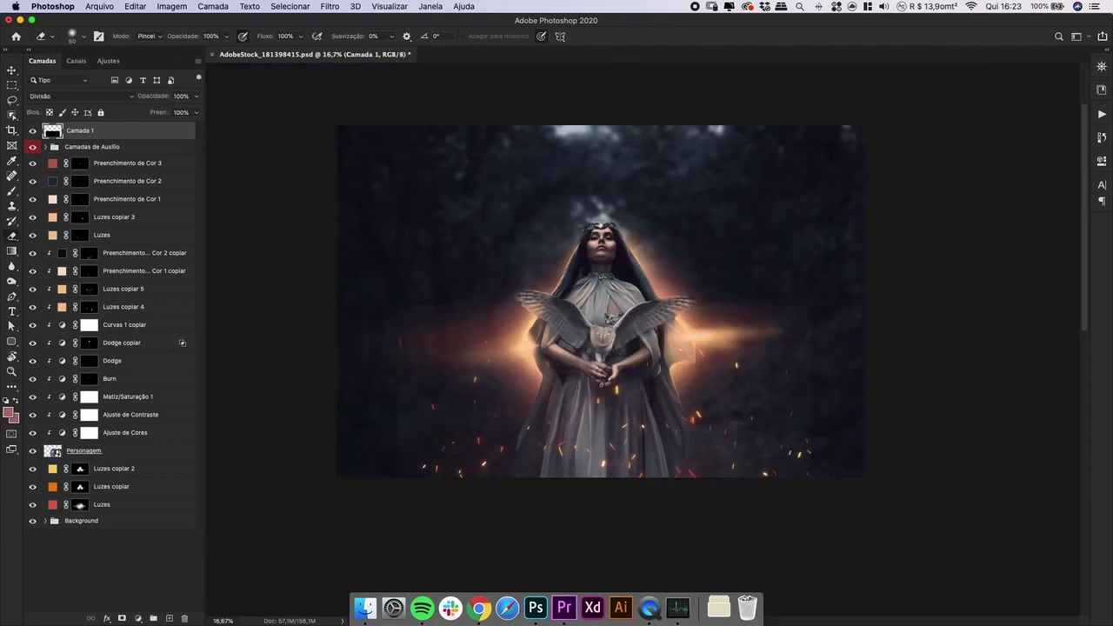
# - Group Camada 1 and name the group Elementos Extras
pyautogui.press('super+g')
pyautogui.doubleClick(85, 129)
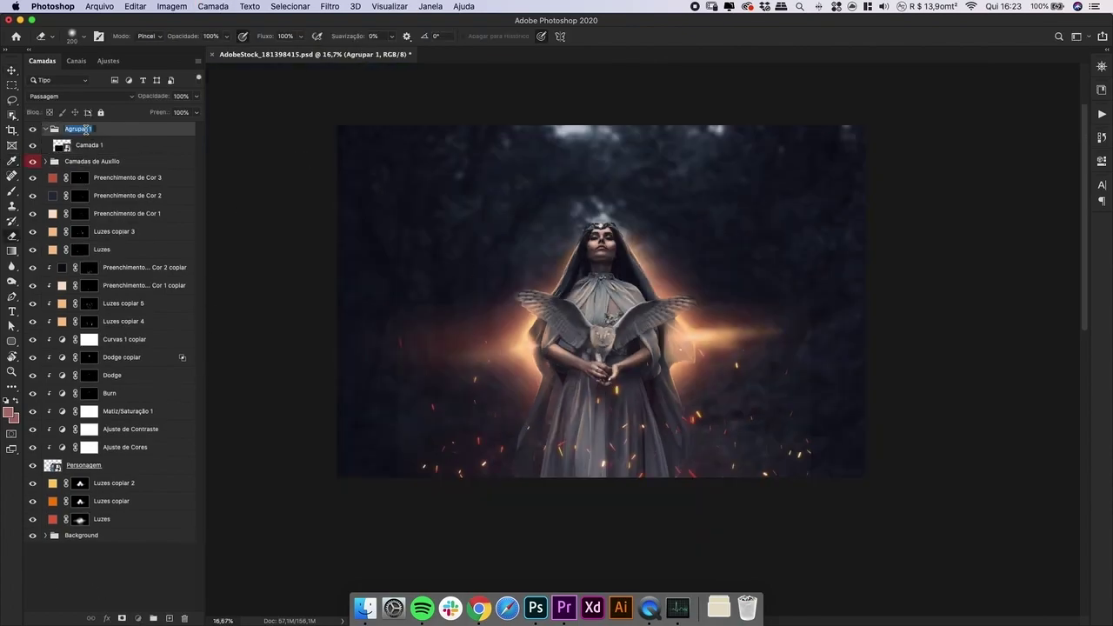
pyautogui.write('Elementos Extras')
pyautogui.press('Return')
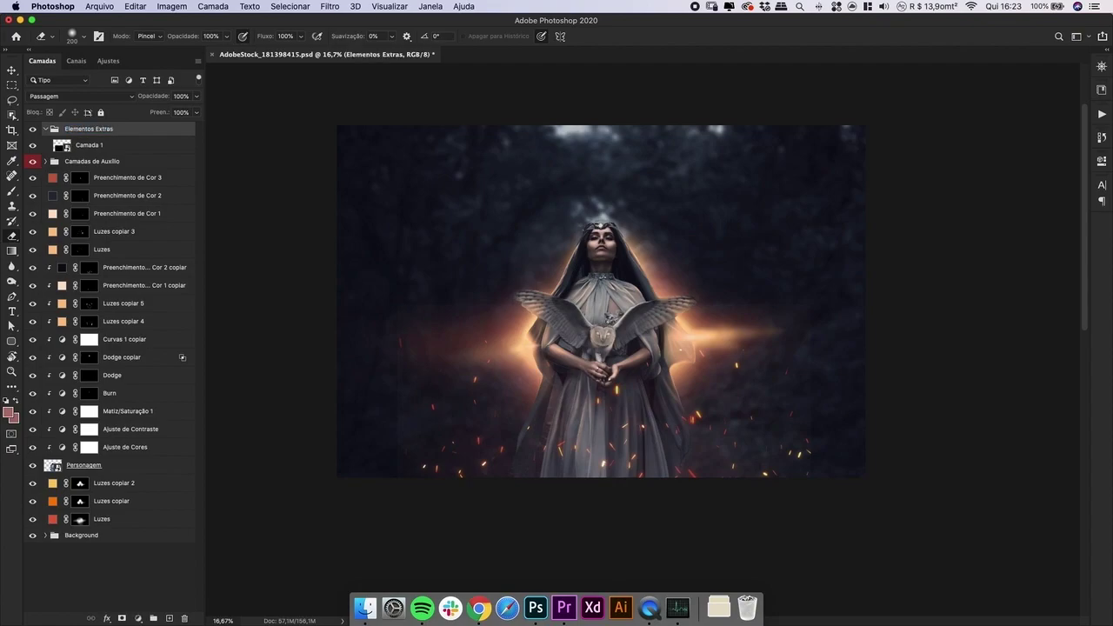
# - Add a layer mask to Camada 1 and hide the sparks over the woman's skirt with a black 175 px brush at 100% flow
pyautogui.click(99, 151)
pyautogui.click(122, 619)
pyautogui.press('b')
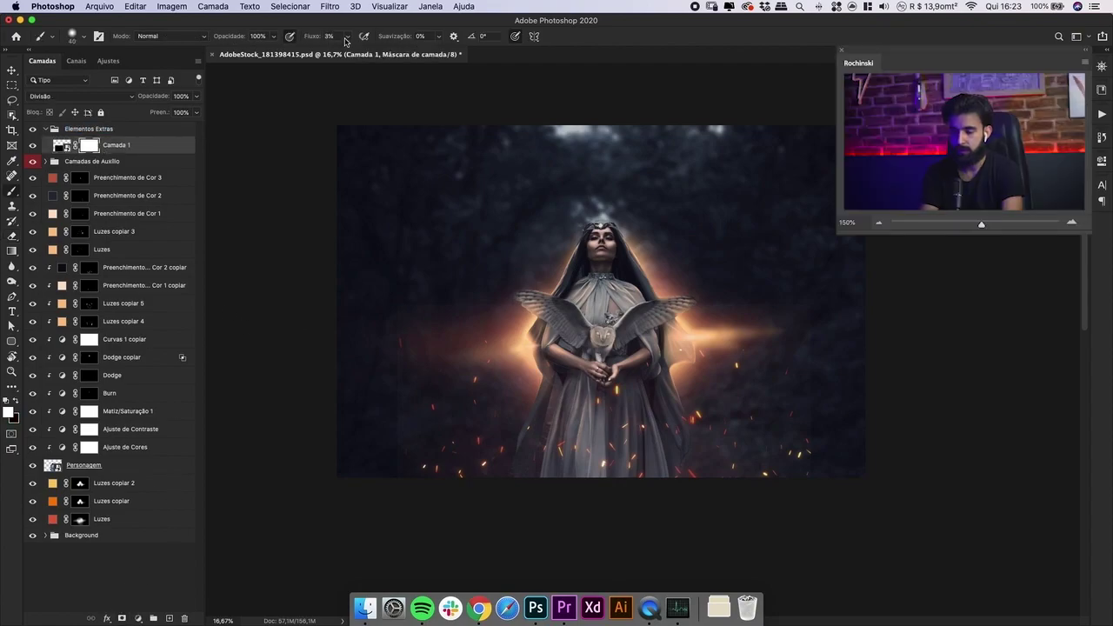
pyautogui.press(']')
pyautogui.press(']')
pyautogui.press(']')
pyautogui.press(']')
pyautogui.press(']')
pyautogui.press(']')
pyautogui.press(']')
pyautogui.press(']')
pyautogui.press(']')
pyautogui.press(']')
pyautogui.press(']')
pyautogui.press(']')
pyautogui.press(']')
pyautogui.press(']')
pyautogui.press('x')
pyautogui.moveTo(619, 393); pyautogui.dragTo(598, 401)
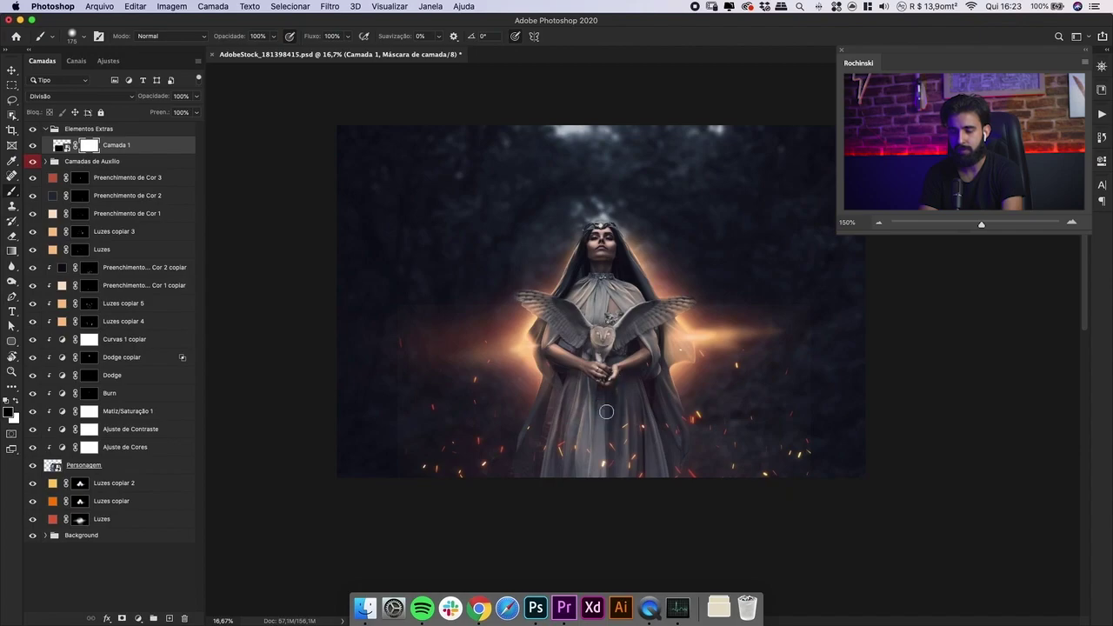
pyautogui.moveTo(565, 435); pyautogui.dragTo(554, 468)
# - Mask out the outer sparks on the image's right side with a black brush enlarged to 600 px
pyautogui.press(']')
pyautogui.press(']')
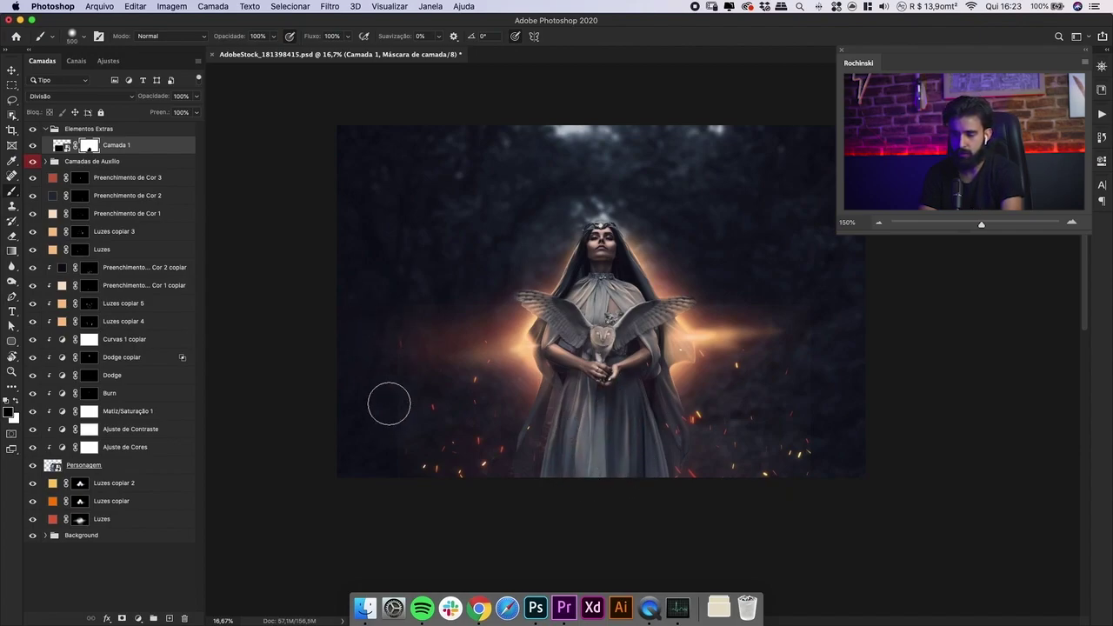
pyautogui.moveTo(818, 352)
pyautogui.mouseDown()
pyautogui.moveTo(812, 448)
pyautogui.moveTo(748, 556)
pyautogui.mouseUp()
pyautogui.press(']')
pyautogui.moveTo(798, 451); pyautogui.dragTo(783, 496)
# - Shift the reds of the Camada 1 sparks toward yellow by setting the Vermelhos hue to +17 in Matiz/Saturação
pyautogui.click(69, 148)
pyautogui.press('super+u')
pyautogui.moveTo(510, 202); pyautogui.dragTo(817, 171)
pyautogui.click(765, 190)
pyautogui.click(761, 206)
pyautogui.moveTo(838, 224); pyautogui.dragTo(854, 228)
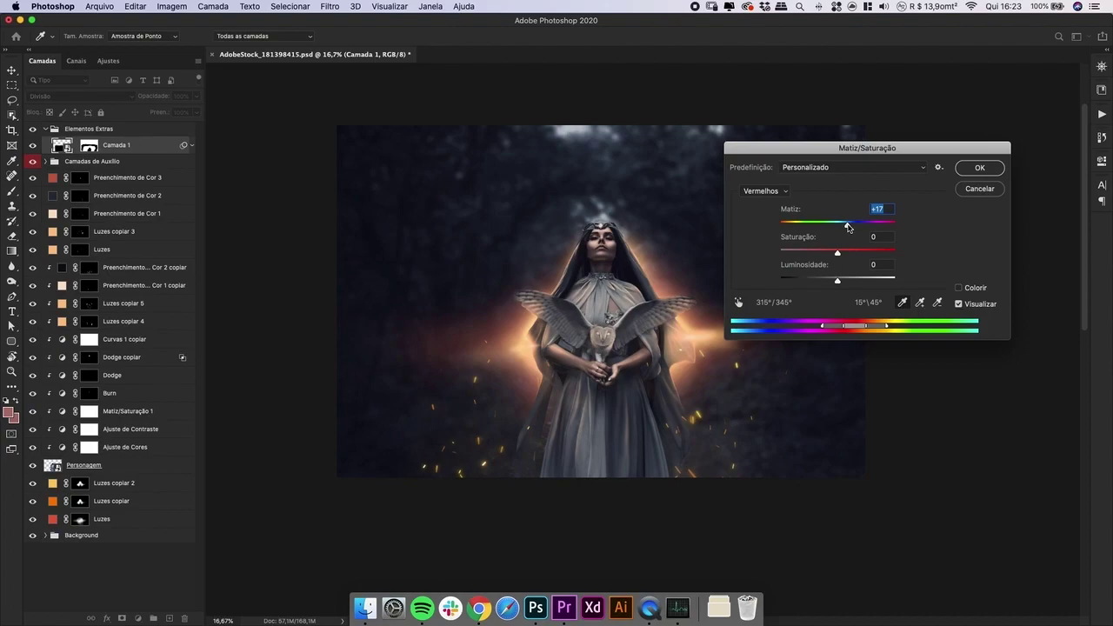
pyautogui.press('Return')
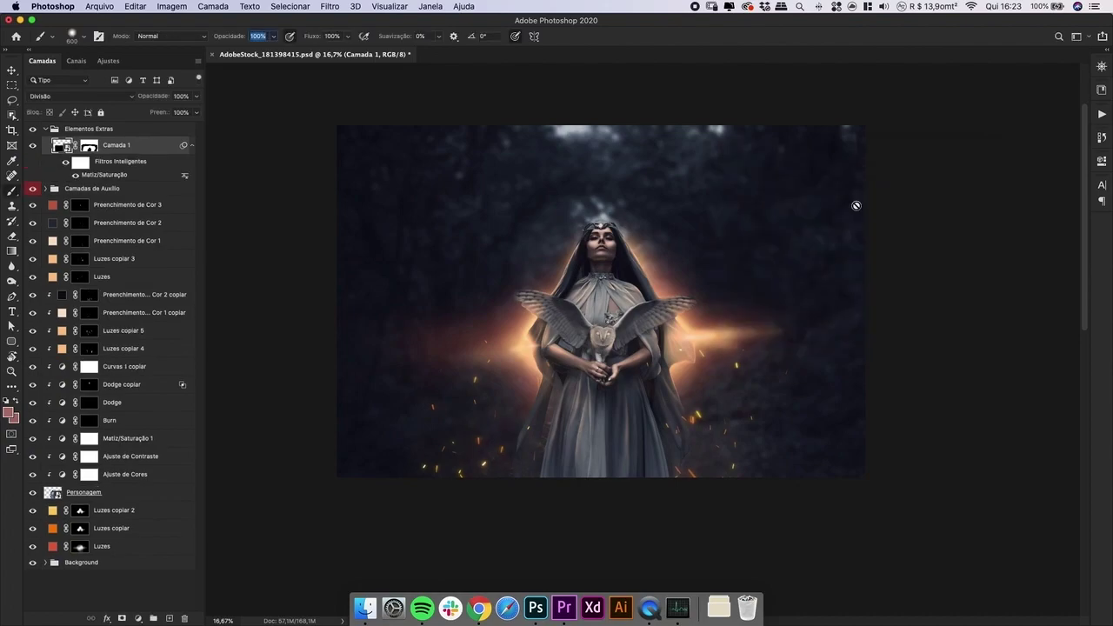
# - Check Camada 1's effect and move its sparks slightly lower and further right in the image
pyautogui.click(32, 146)
pyautogui.click(32, 147)
pyautogui.press('super+minus')
pyautogui.press('super+plus')
pyautogui.press('v')
pyautogui.moveTo(712, 411); pyautogui.dragTo(733, 431)
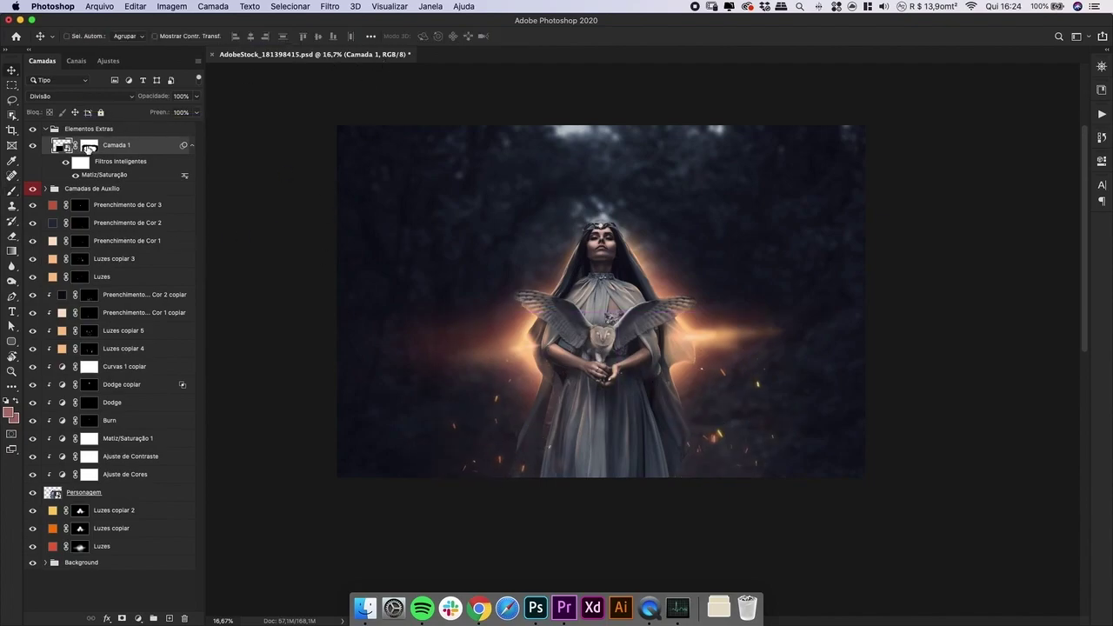
# - Touch up Camada 1's layer mask with a smaller black brush to hide stray sparks beside the skirt
pyautogui.click(87, 146)
pyautogui.press('b')
pyautogui.press('[')
pyautogui.press('[')
pyautogui.press('[')
pyautogui.press('[')
pyautogui.press('[')
pyautogui.press('v')
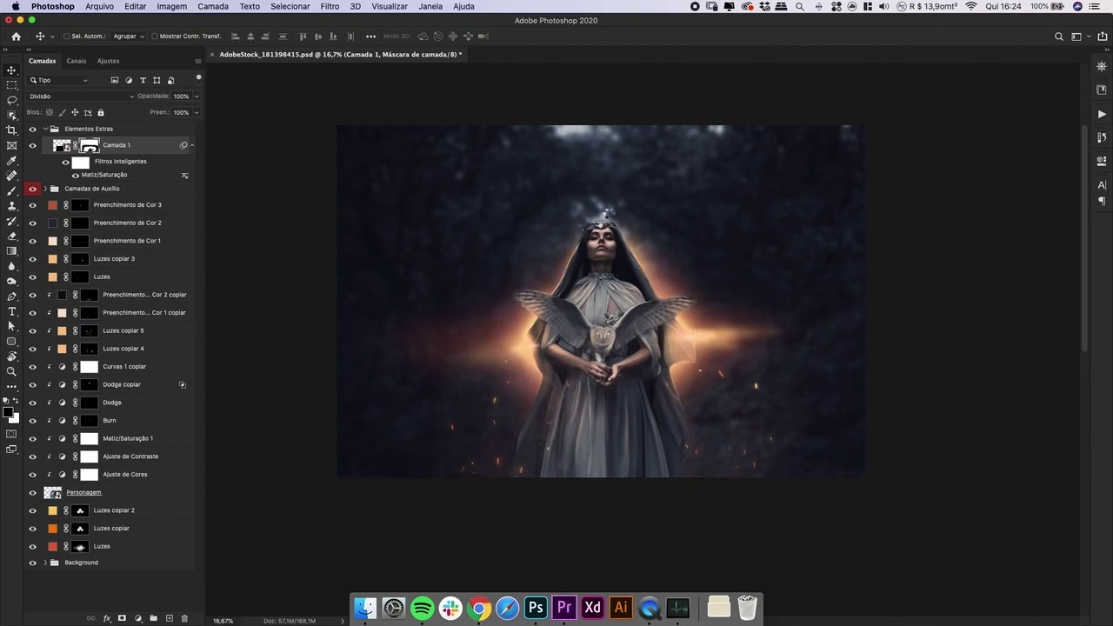
# - Duplicate Camada 1 around the woman's upper body and mask out the copy's outer sparks with a black brush, reducing it from 500 to 200 px
pyautogui.press('super+j')
pyautogui.press('b')
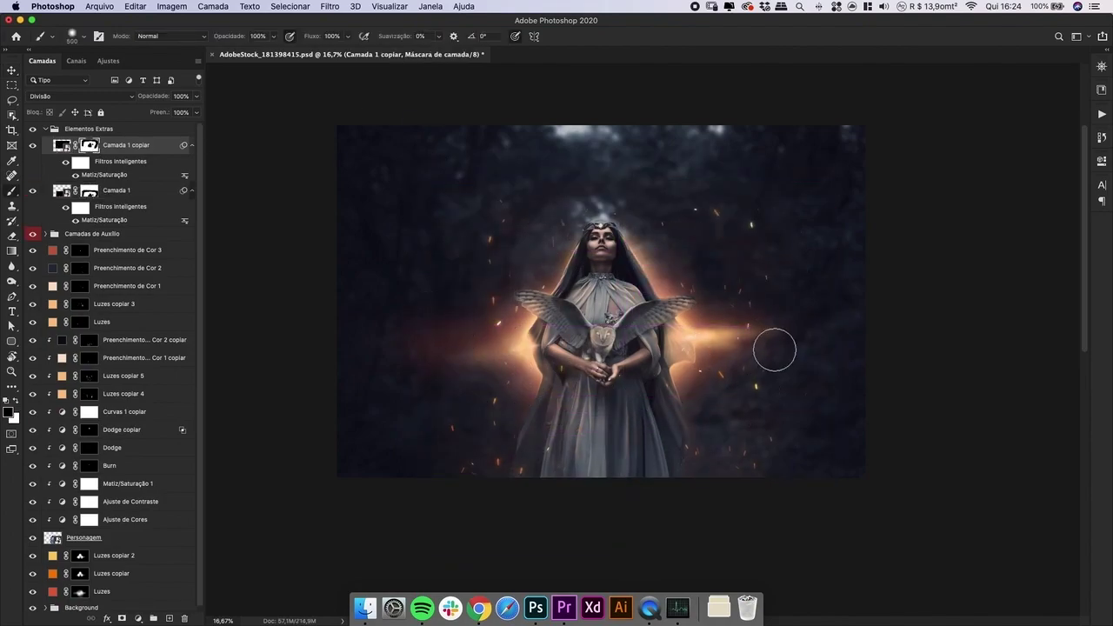
pyautogui.moveTo(744, 266)
pyautogui.mouseDown()
pyautogui.moveTo(681, 216)
pyautogui.moveTo(569, 176)
pyautogui.moveTo(472, 246)
pyautogui.moveTo(464, 239)
pyautogui.mouseUp()
pyautogui.press('[')
pyautogui.press('[')
pyautogui.press('[')
pyautogui.press('[')
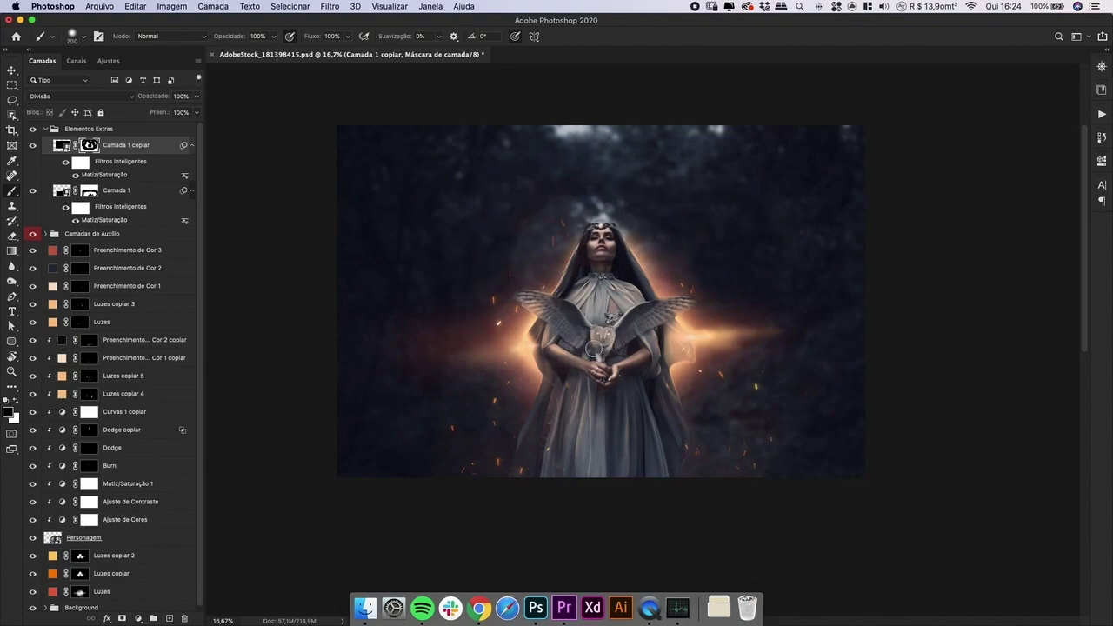
# - Check the overall spark composition and save the document
pyautogui.press('v')
pyautogui.press('super+minus')
pyautogui.press('super+minus')
pyautogui.press('super+plus')
pyautogui.press('super+plus')
pyautogui.press('super+plus')
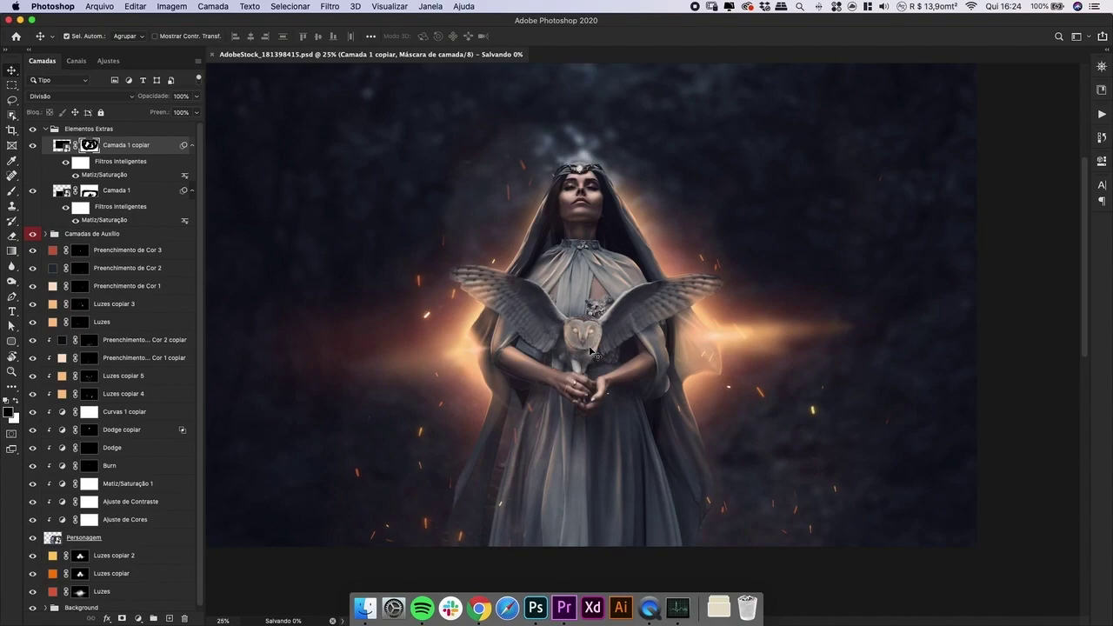
pyautogui.press('super+minus')
pyautogui.press('super+s')
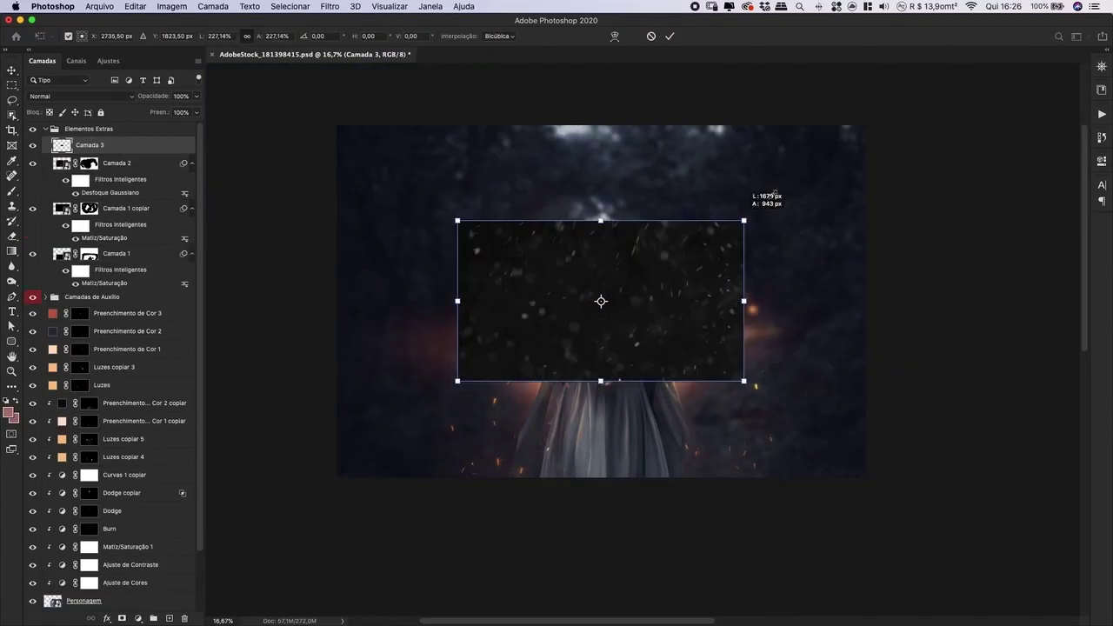
# - Enlarge the Camada 3 particle image to 479.91% around the woman and set its blend mode to Divisão
pyautogui.moveTo(746, 217); pyautogui.dragTo(775, 204)
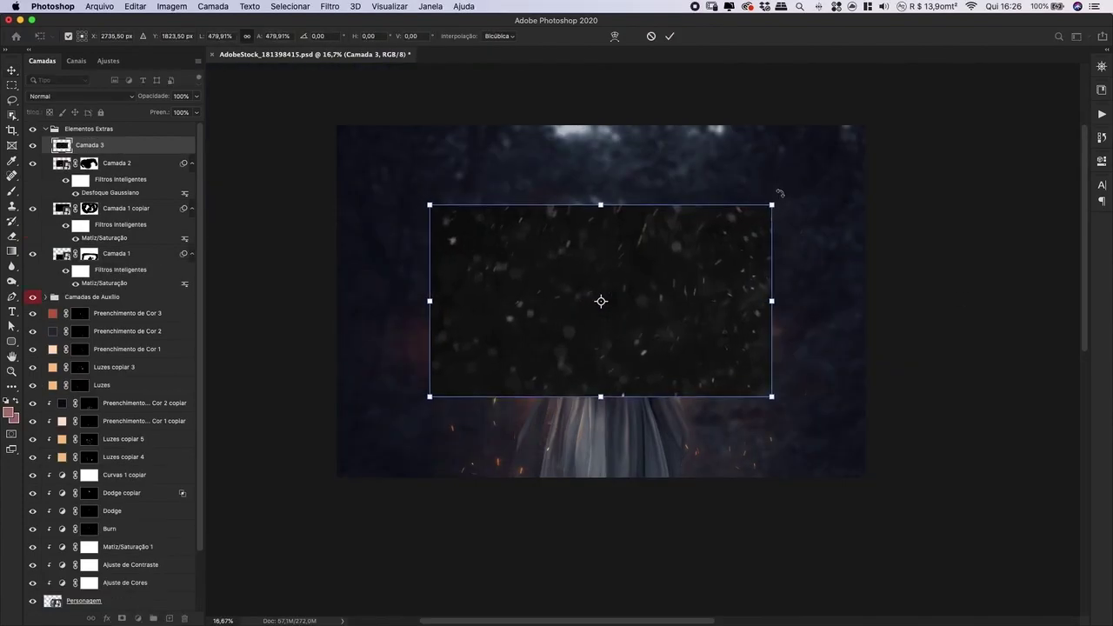
pyautogui.press('Return')
pyautogui.click(61, 95)
pyautogui.click(41, 179)
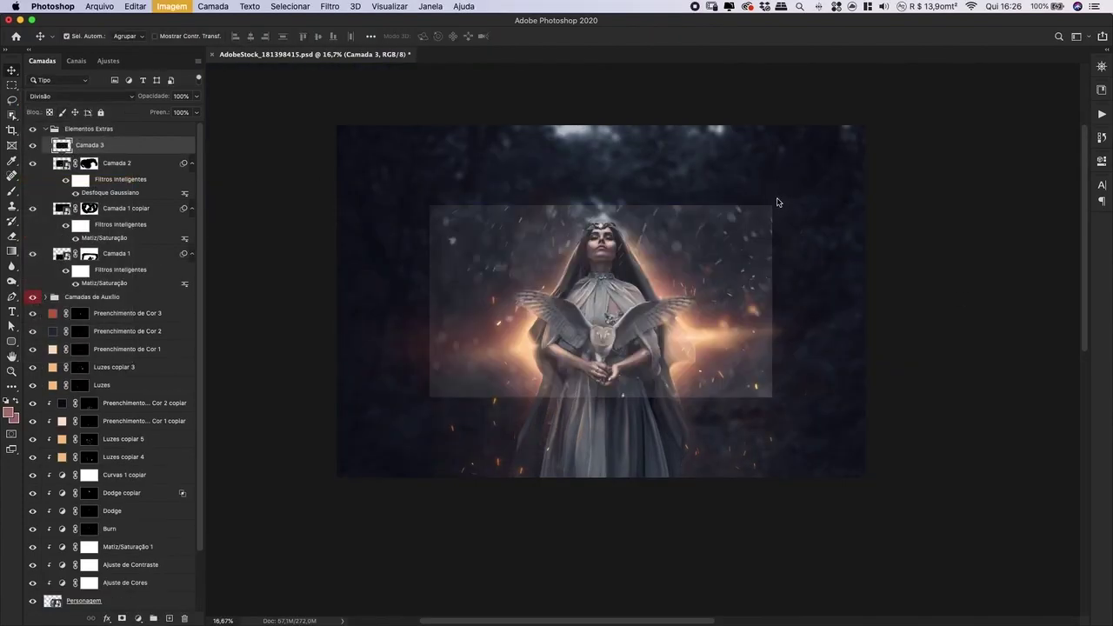
# - Colorize the Camada 3 particles a warm orange using Colorir in Matiz/Saturação
pyautogui.press('super+u')
pyautogui.click(1028, 302)
pyautogui.click(919, 265)
pyautogui.moveTo(851, 239); pyautogui.dragTo(855, 240)
pyautogui.press('Return')
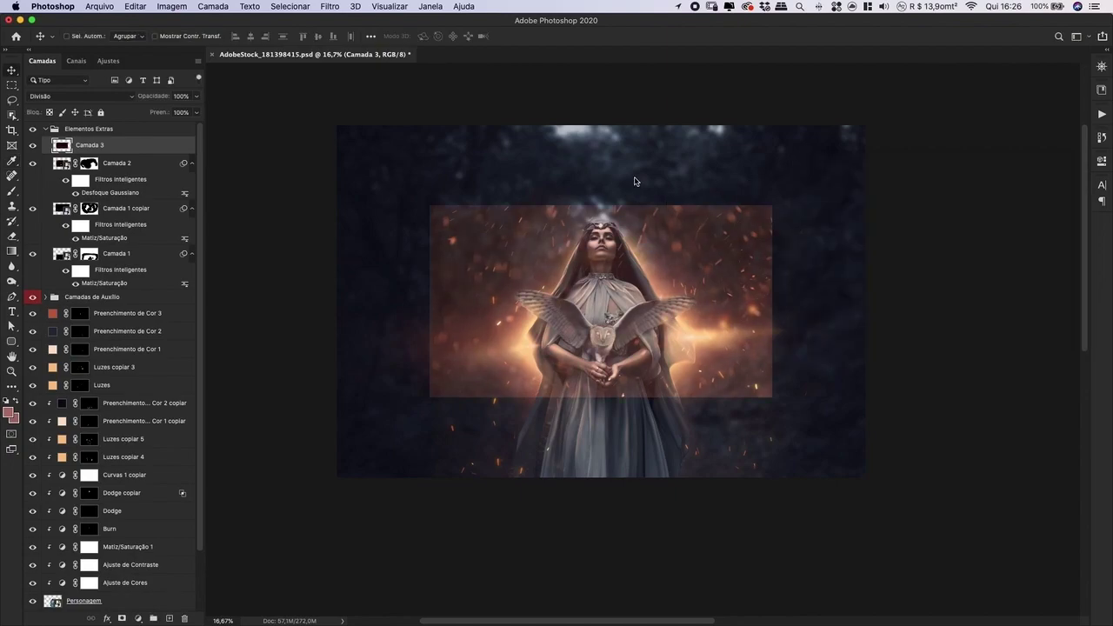
# - Darken Camada 3's background with legacy Brilho/Contraste, using brightness -31 and contrast 53
pyautogui.press('super+alt+b')
pyautogui.click(637, 247)
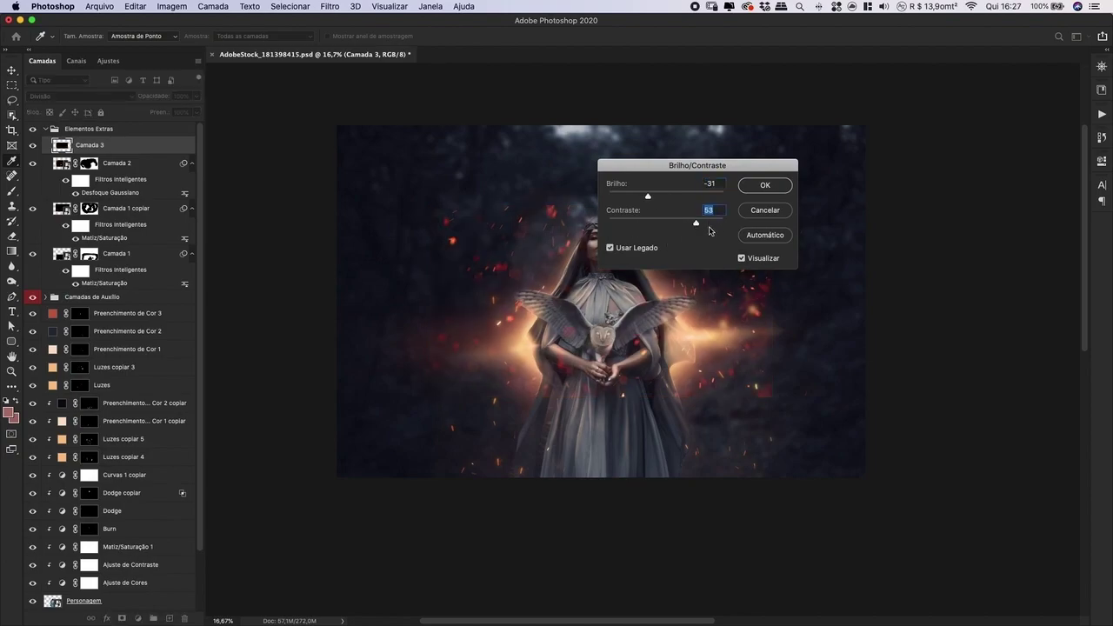
pyautogui.click(760, 182)
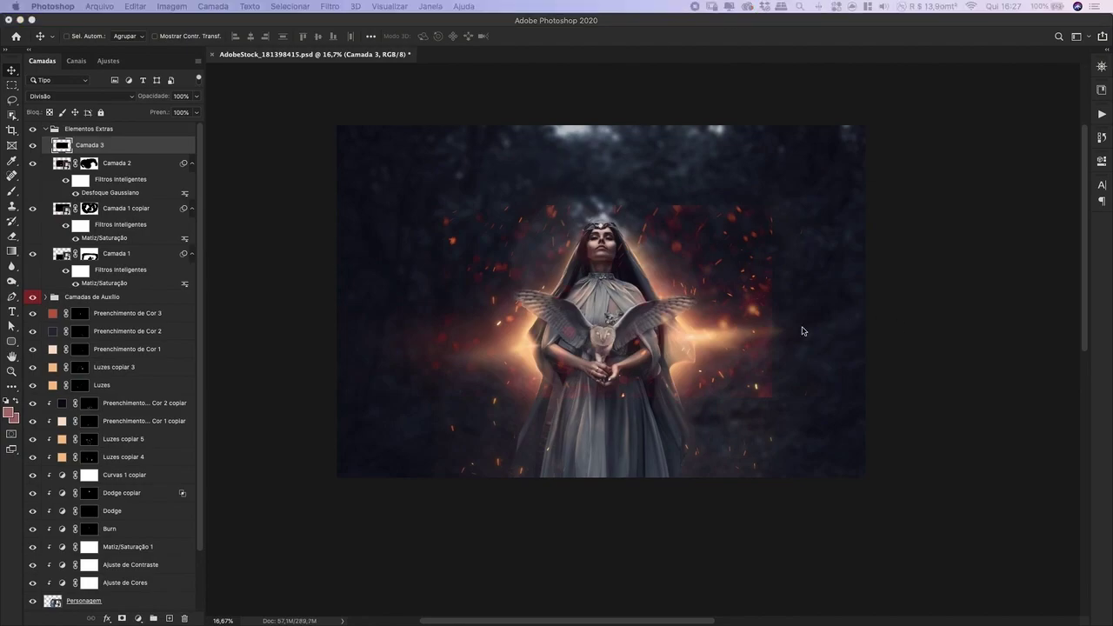
# - Shift the Camada 3 particles' hue to +8 in Matiz/Saturação
pyautogui.click(684, 154)
pyautogui.press('super+u')
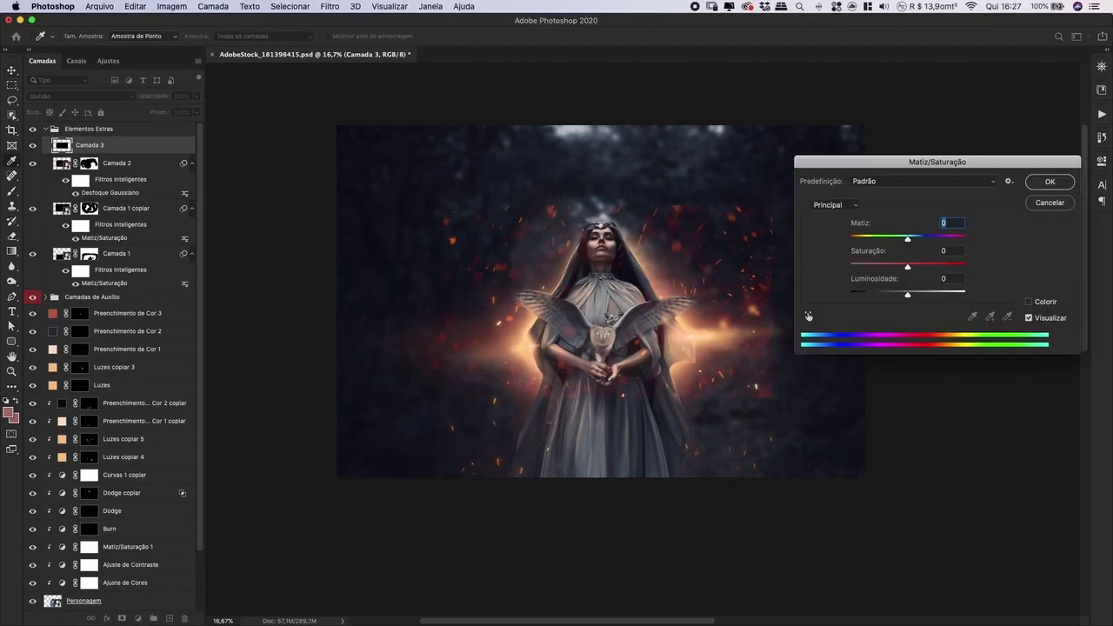
pyautogui.moveTo(907, 241); pyautogui.dragTo(913, 243)
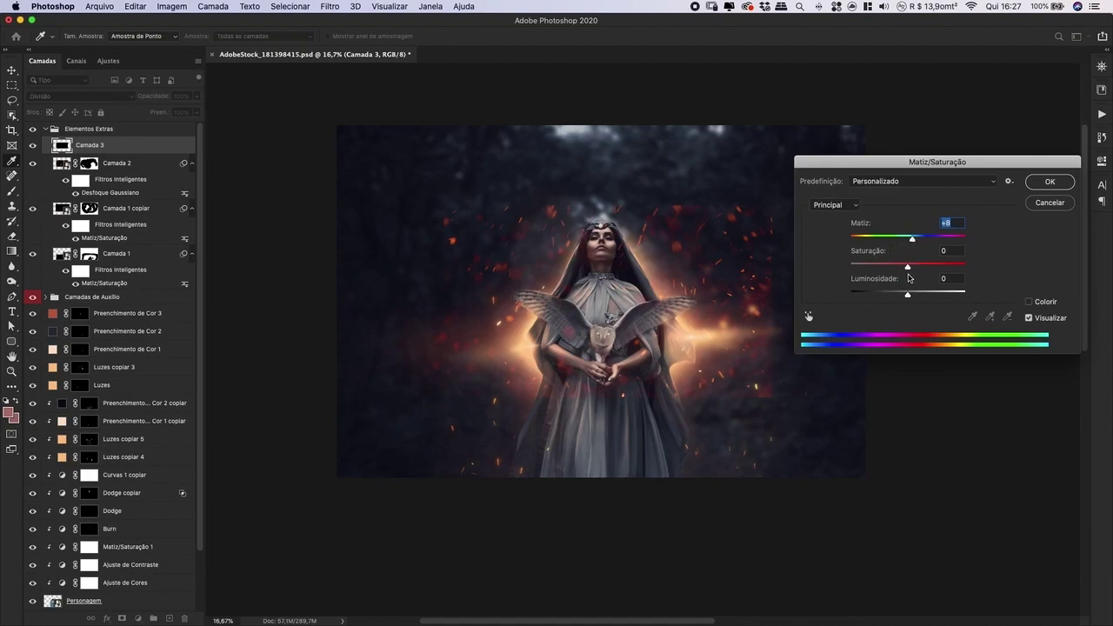
pyautogui.press('Return')
# - Add a layer mask to Camada 3 and limit its sparks to the areas beside the woman's head and shoulders
pyautogui.press('e')
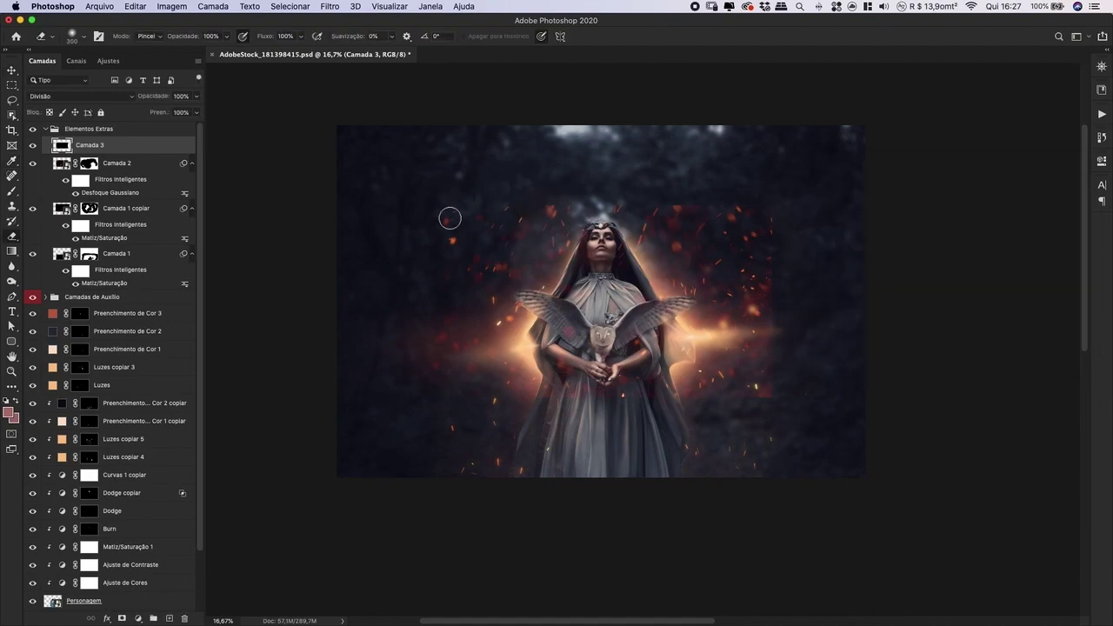
pyautogui.keyDown('alt'); pyautogui.click(122, 618); pyautogui.keyUp('alt')
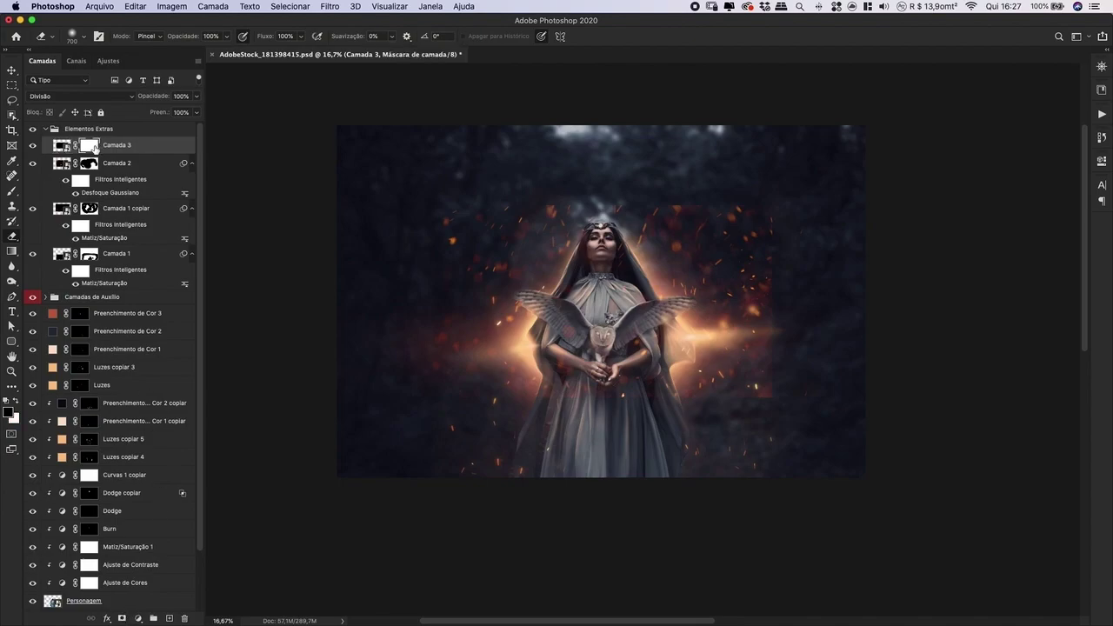
pyautogui.press('d')
pyautogui.press('x')
pyautogui.moveTo(534, 280)
pyautogui.mouseDown()
pyautogui.moveTo(505, 264)
pyautogui.moveTo(563, 275)
pyautogui.moveTo(517, 280)
pyautogui.mouseUp()
pyautogui.moveTo(674, 263)
pyautogui.mouseDown()
pyautogui.moveTo(755, 342)
pyautogui.moveTo(737, 319)
pyautogui.moveTo(697, 469)
pyautogui.moveTo(755, 239)
pyautogui.mouseUp()
pyautogui.press('x')
pyautogui.press(']')
pyautogui.press(']')
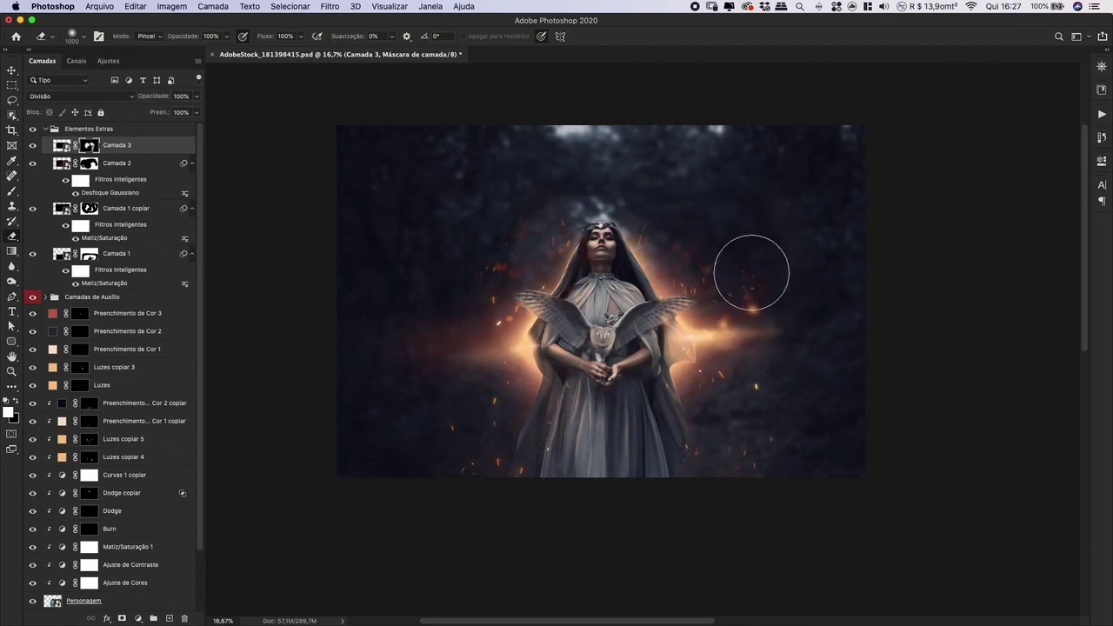
# - Refine Camada 3's mask around the woman with a black brush reduced from 1100 px
pyautogui.press('super+minus')
pyautogui.press('super+minus')
pyautogui.press('super+plus')
pyautogui.press('super+plus')
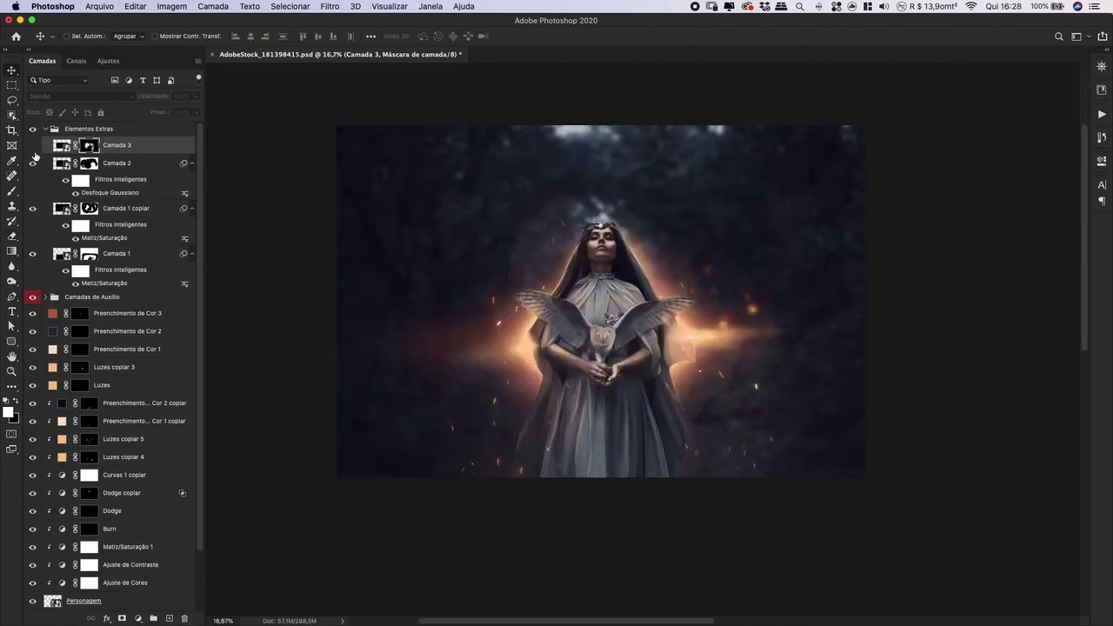
pyautogui.press('b')
pyautogui.press('x')
pyautogui.press('[')
pyautogui.press('[')
pyautogui.press('[')
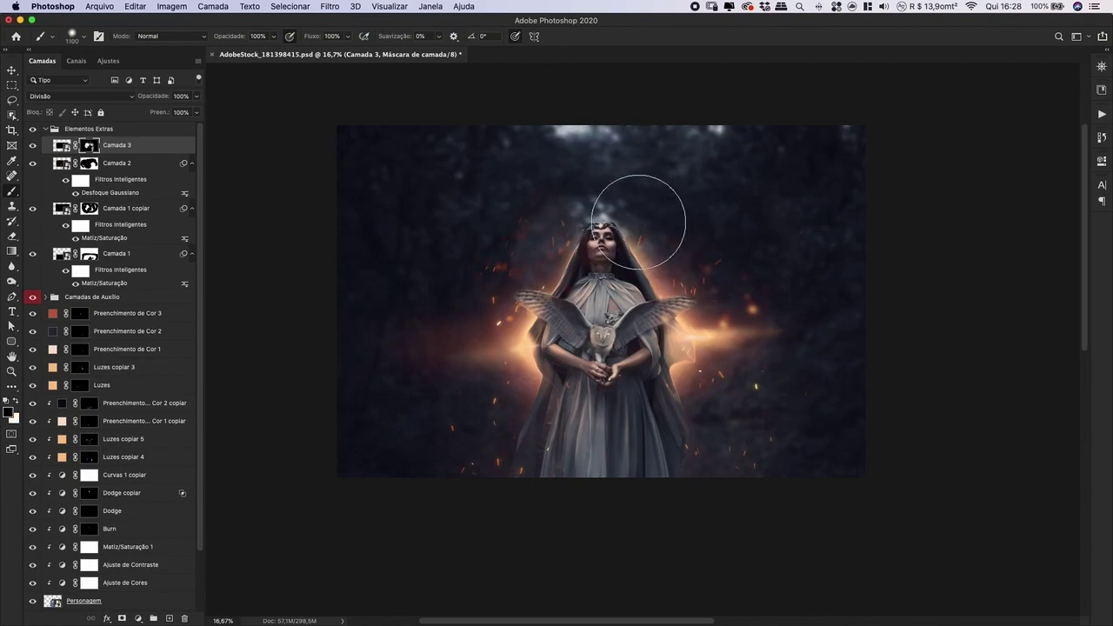
# - Review the masked Camada 3 sparks in the whole image and save the document
pyautogui.press('super+minus')
pyautogui.press('super+minus')
pyautogui.press('super+minus')
pyautogui.press('super+minus')
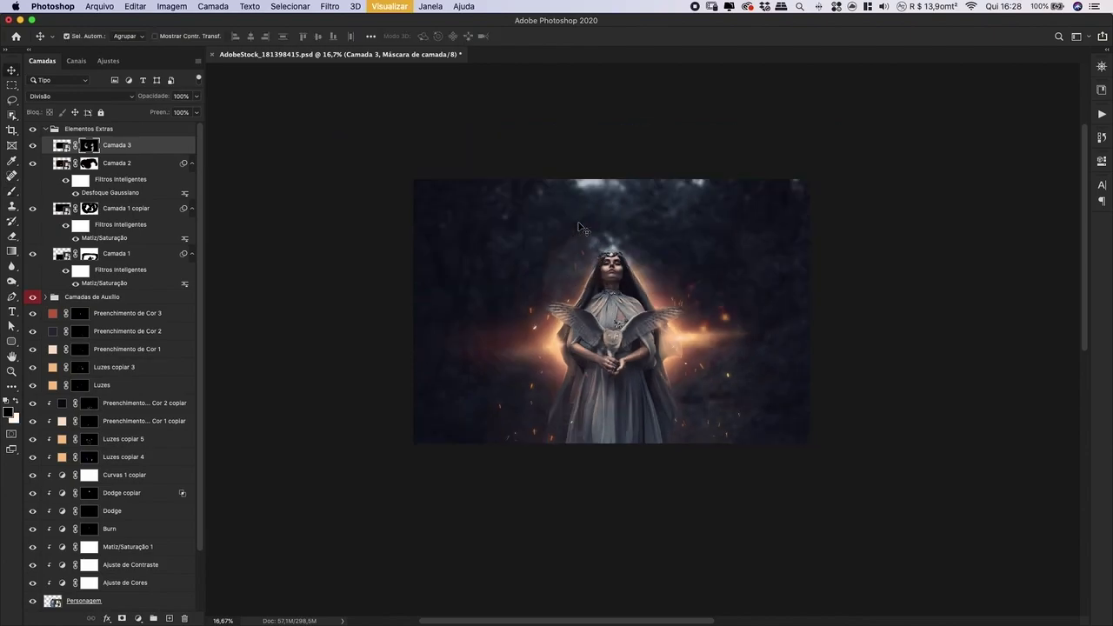
pyautogui.press('super+plus')
pyautogui.press('super+plus')
pyautogui.press('super+s')
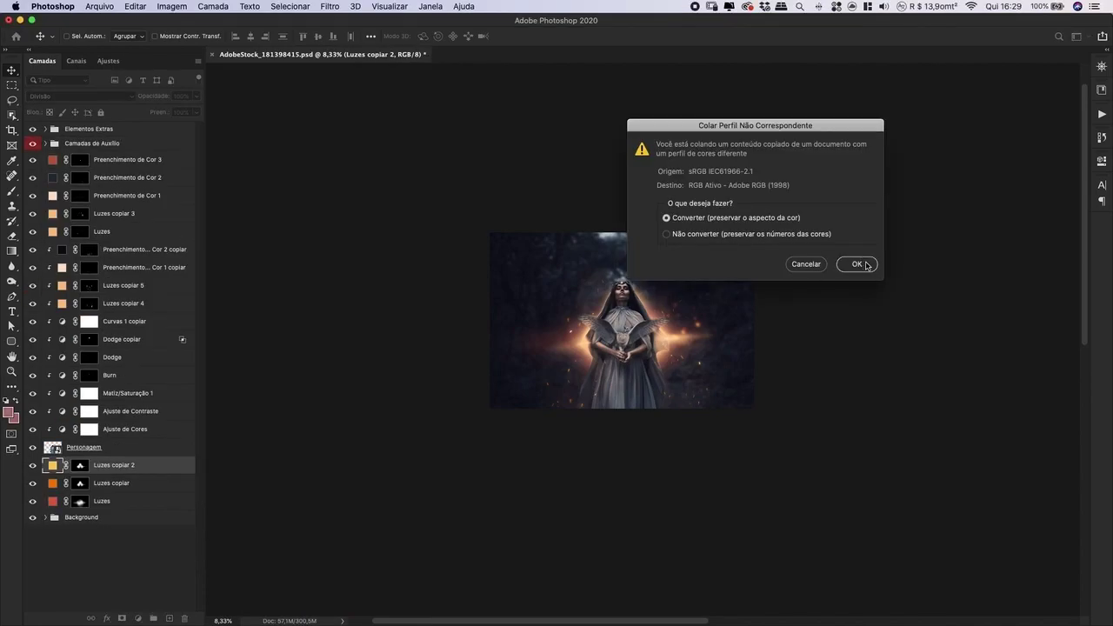
# - Paste the smoke image with color conversion below Personagem, then scale and position it in the image's lower-right corner
pyautogui.press('Return')
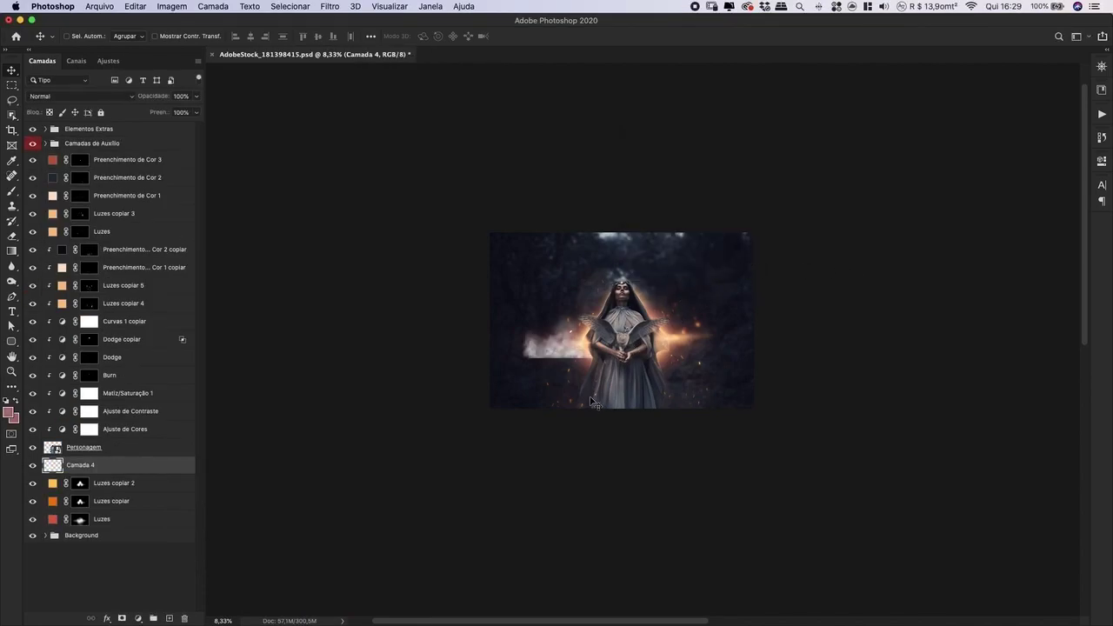
pyautogui.press('super+t')
pyautogui.moveTo(613, 337); pyautogui.dragTo(811, 323)
pyautogui.press('Return')
pyautogui.moveTo(714, 313); pyautogui.dragTo(745, 351)
pyautogui.press('super+t')
pyautogui.moveTo(759, 407); pyautogui.dragTo(750, 390)
pyautogui.press('Return')
# - Colorize the Camada 4 smoke dark blue in Matiz/Saturação, with hue about 212, saturation 31 and strongly lowered lightness
pyautogui.press('super+u')
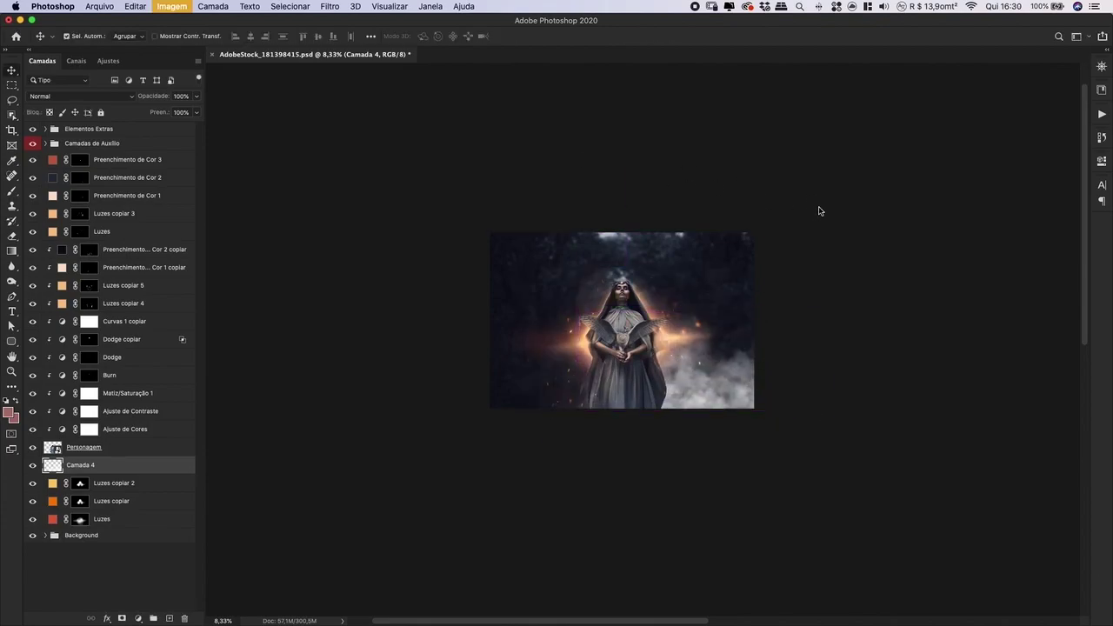
pyautogui.press('super+u')
pyautogui.click(1029, 302)
pyautogui.moveTo(907, 294); pyautogui.dragTo(870, 294)
pyautogui.moveTo(928, 243); pyautogui.dragTo(918, 241)
pyautogui.moveTo(871, 294); pyautogui.dragTo(864, 295)
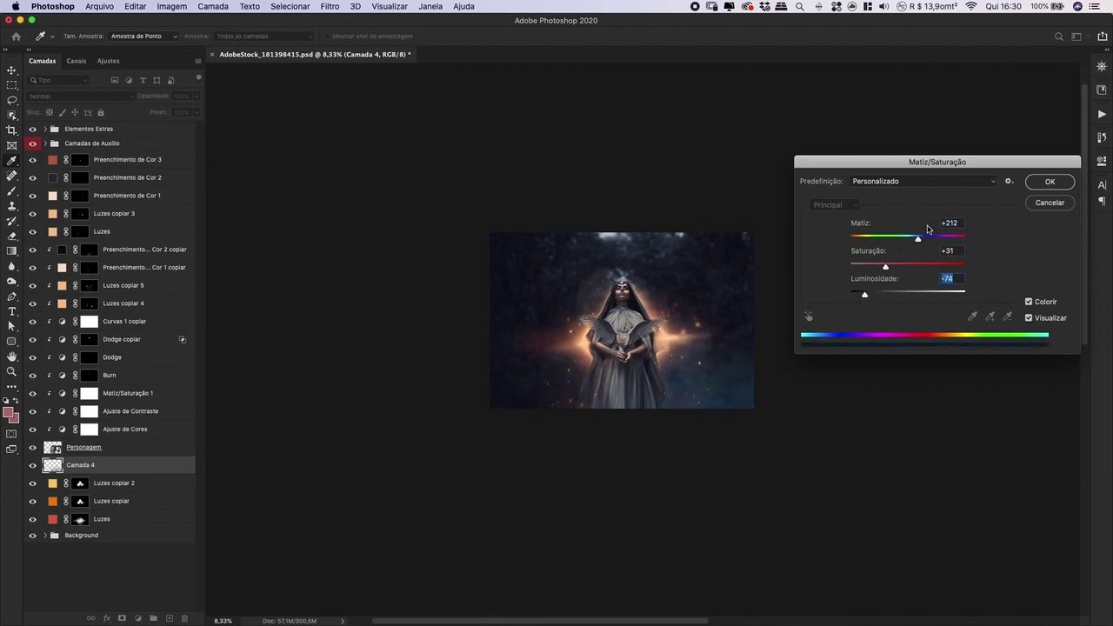
pyautogui.hotkey('shift', 'Up')
pyautogui.press('Return')
# - Fine-tune the Camada 4 smoke's color by setting Matiz to -10 and Saturação to -31
pyautogui.press('super+plus')
pyautogui.press('super+alt+b')
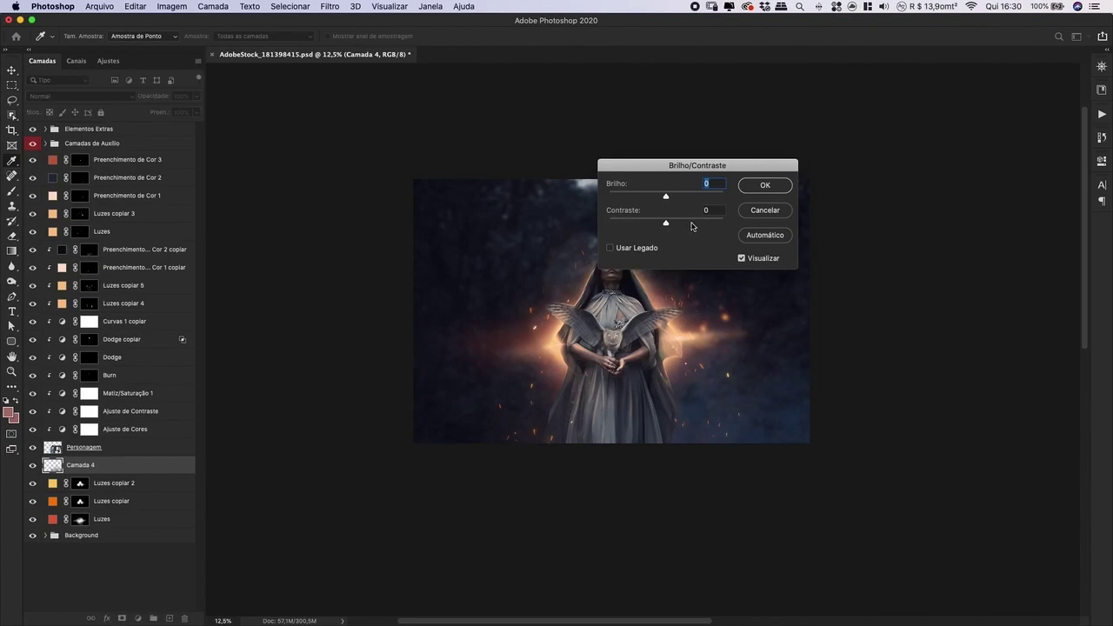
pyautogui.press('Return')
pyautogui.press('super+u')
pyautogui.moveTo(907, 238); pyautogui.dragTo(960, 243)
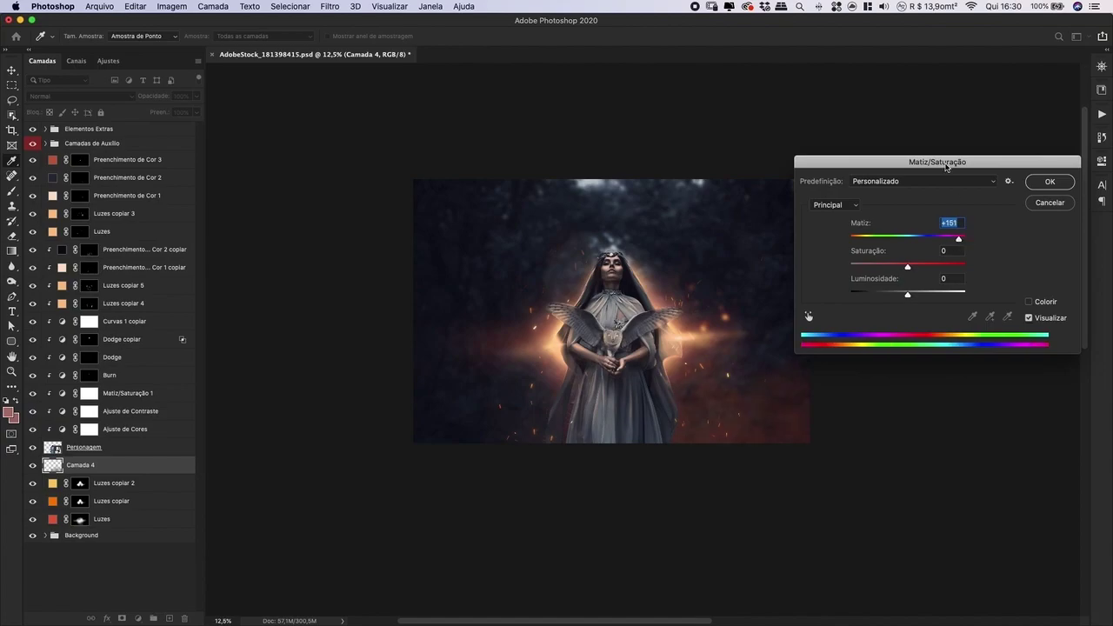
pyautogui.moveTo(909, 241); pyautogui.dragTo(890, 266)
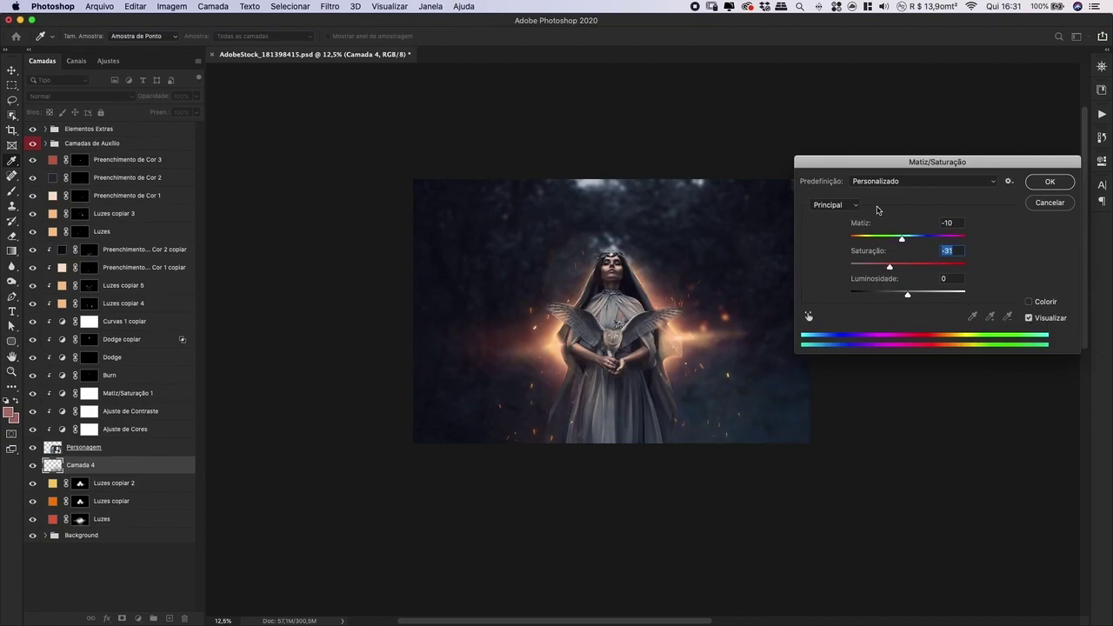
pyautogui.press('Return')
# - Bring Camada 4 to the top of the layer stack, set it to Divisão and darken it with Curvas, input 113 to output 61
pyautogui.press('super+shift+bracketright')
pyautogui.click(67, 98)
pyautogui.click(43, 179)
pyautogui.press('super+m')
pyautogui.moveTo(175, 217); pyautogui.dragTo(189, 233)
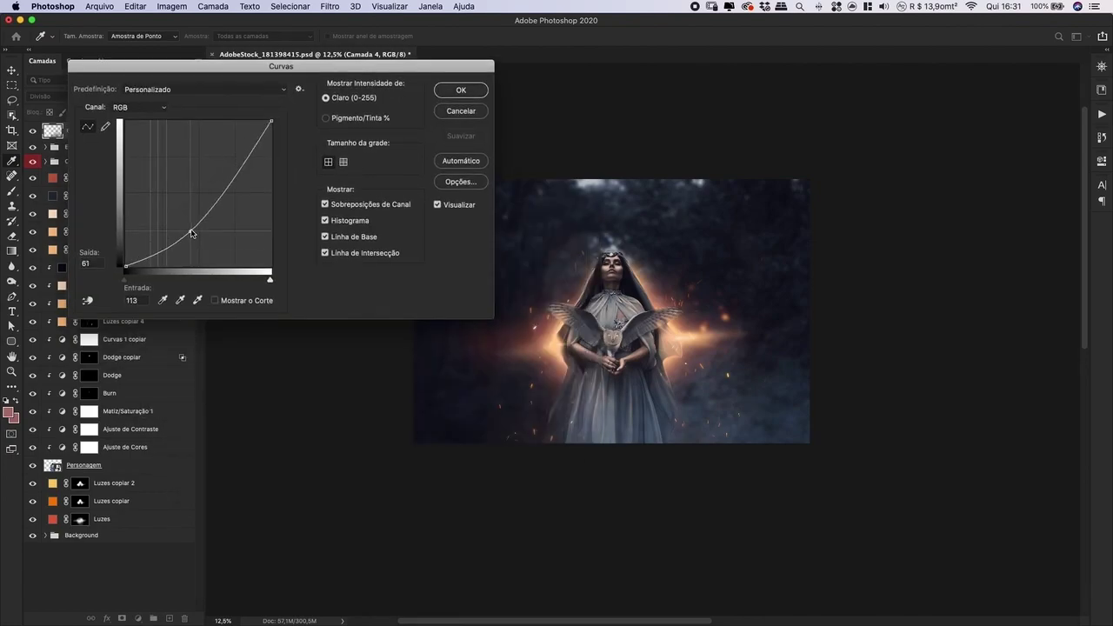
pyautogui.press('Return')
# - Compare the image with and without the Camada 4 smoke and the blurred Camada 2 sparks
pyautogui.press('super+equal')
pyautogui.click(33, 131)
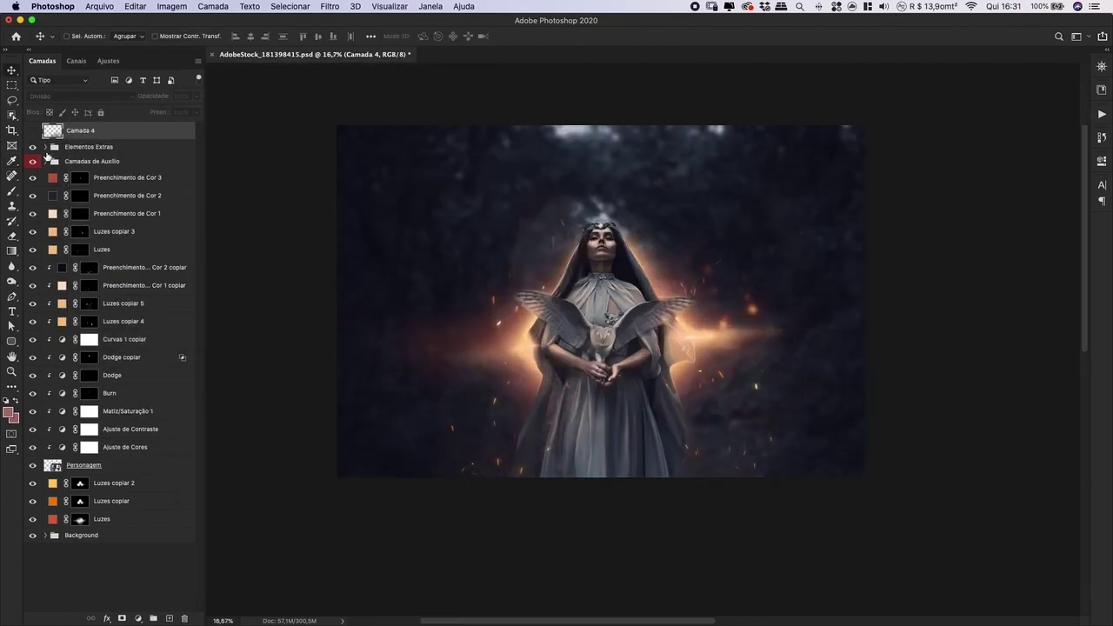
pyautogui.click(44, 147)
pyautogui.click(85, 164)
pyautogui.press('b')
pyautogui.press('d')
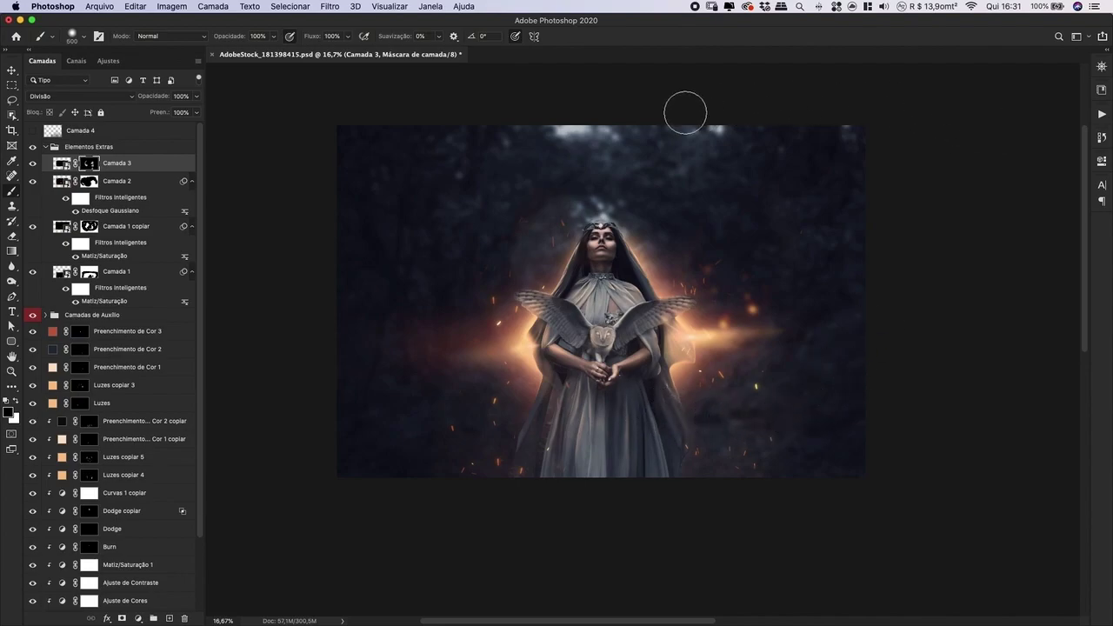
pyautogui.click(33, 181)
pyautogui.click(33, 182)
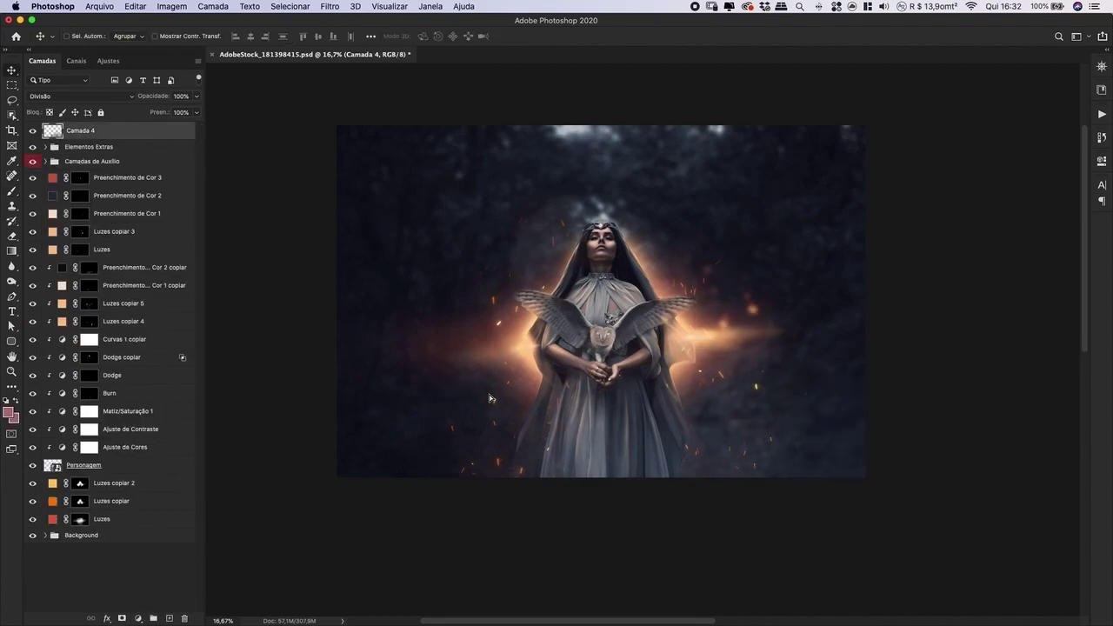
# - Duplicate the Camada 4 smoke toward the image's lower left and flip the copy vertically
pyautogui.moveTo(490, 398); pyautogui.dragTo(539, 387)
pyautogui.press('super+t')
pyautogui.rightClick(533, 405)
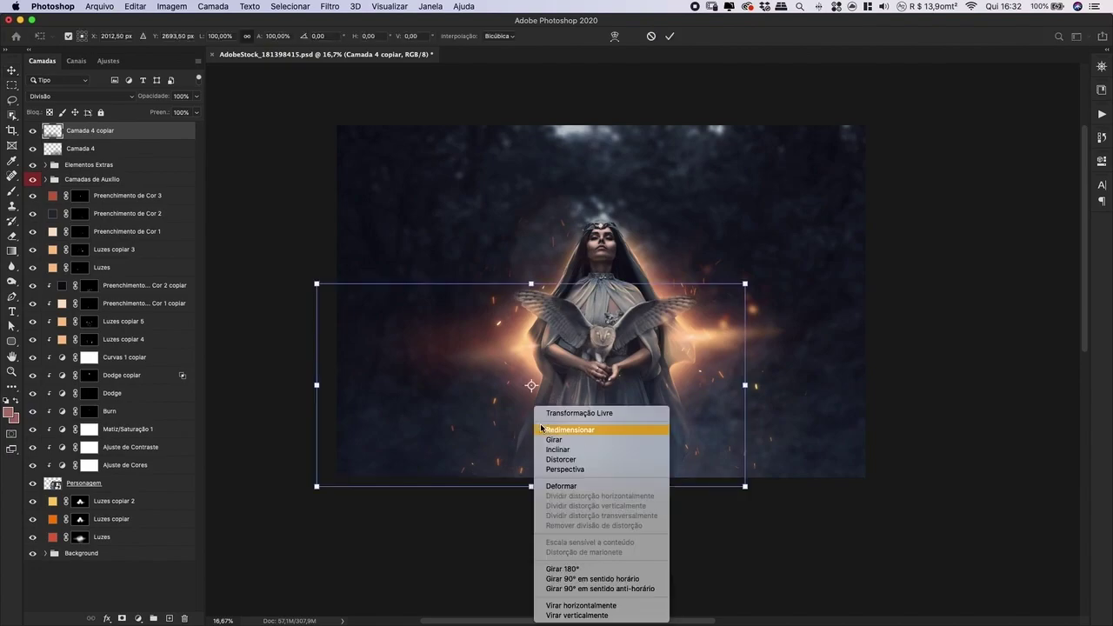
pyautogui.click(578, 615)
pyautogui.press('Return')
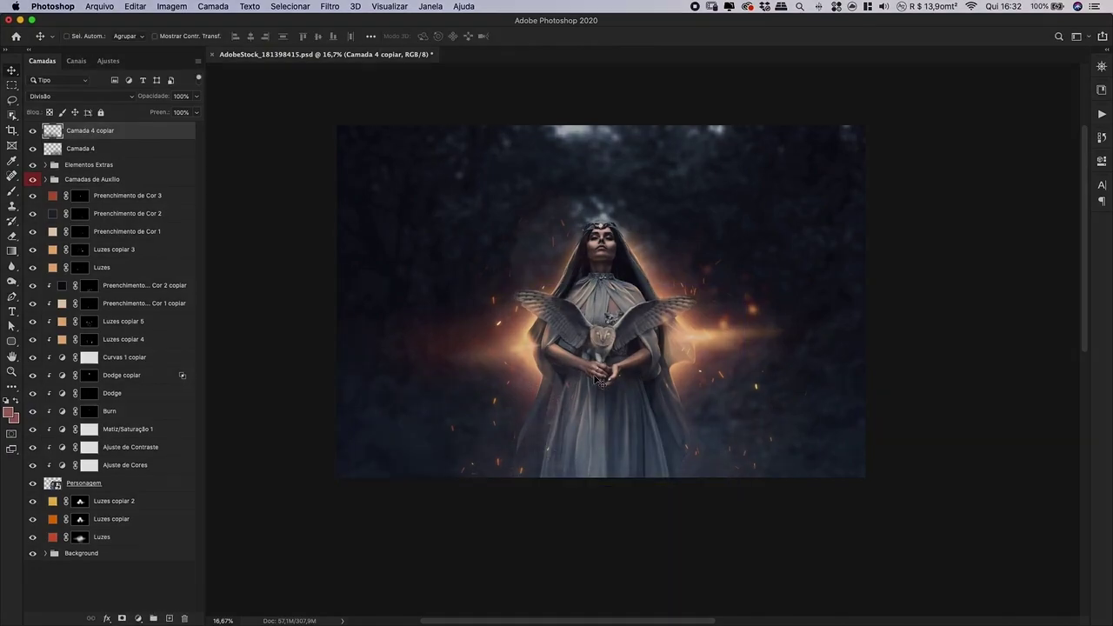